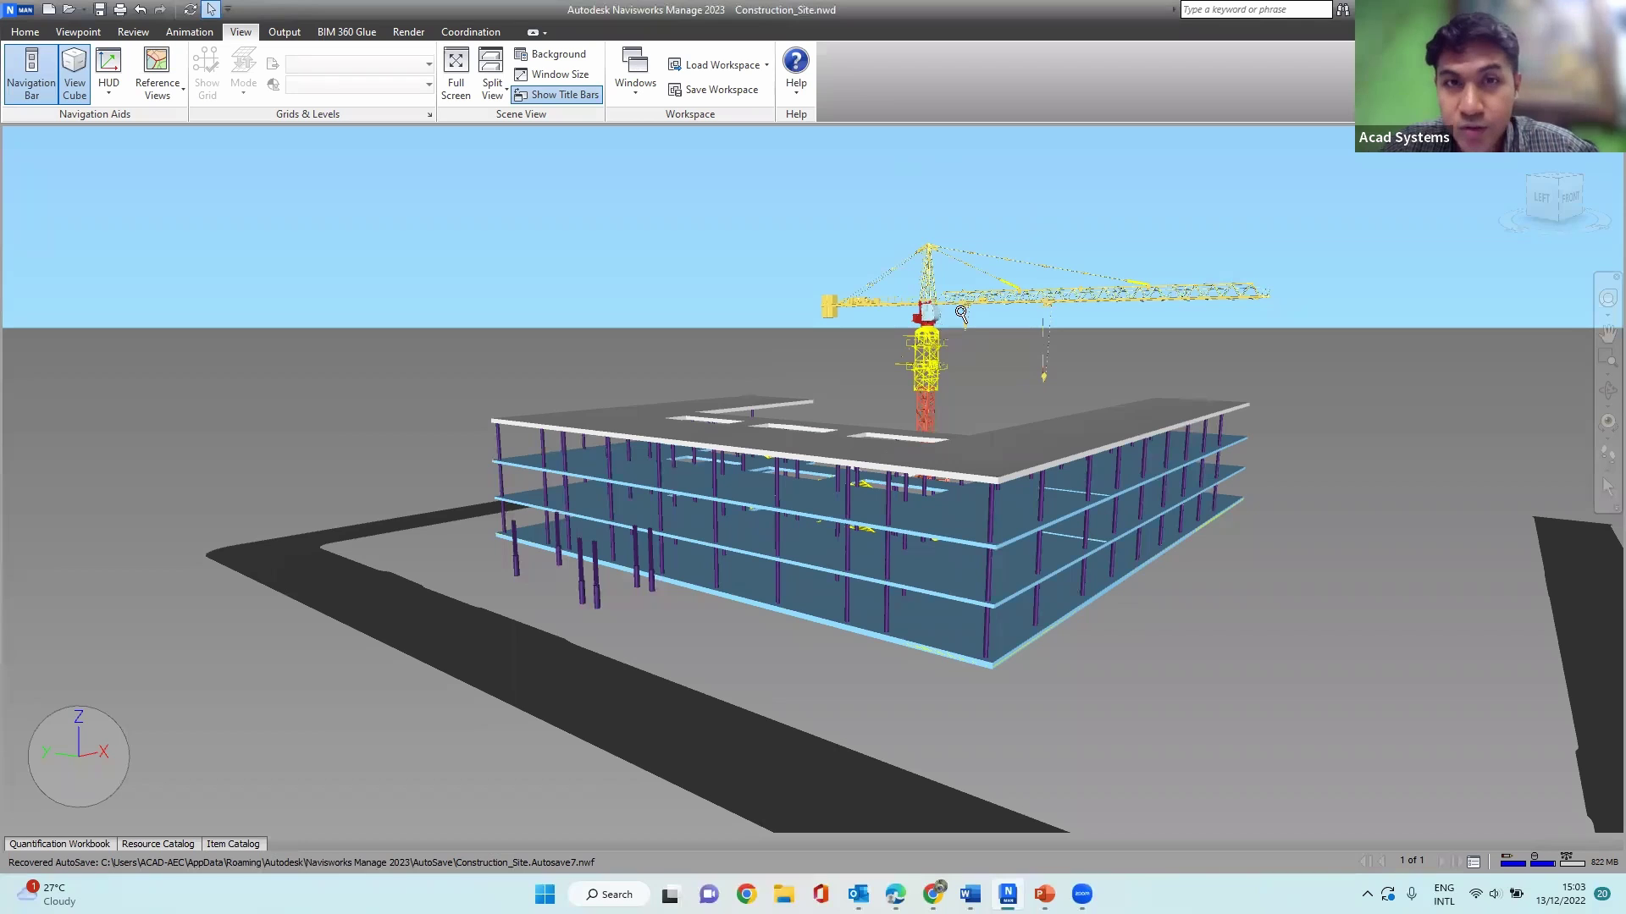
{"action": "scroll", "coordinate": [961, 313], "scroll_direction": "down", "scroll_amount": 2}
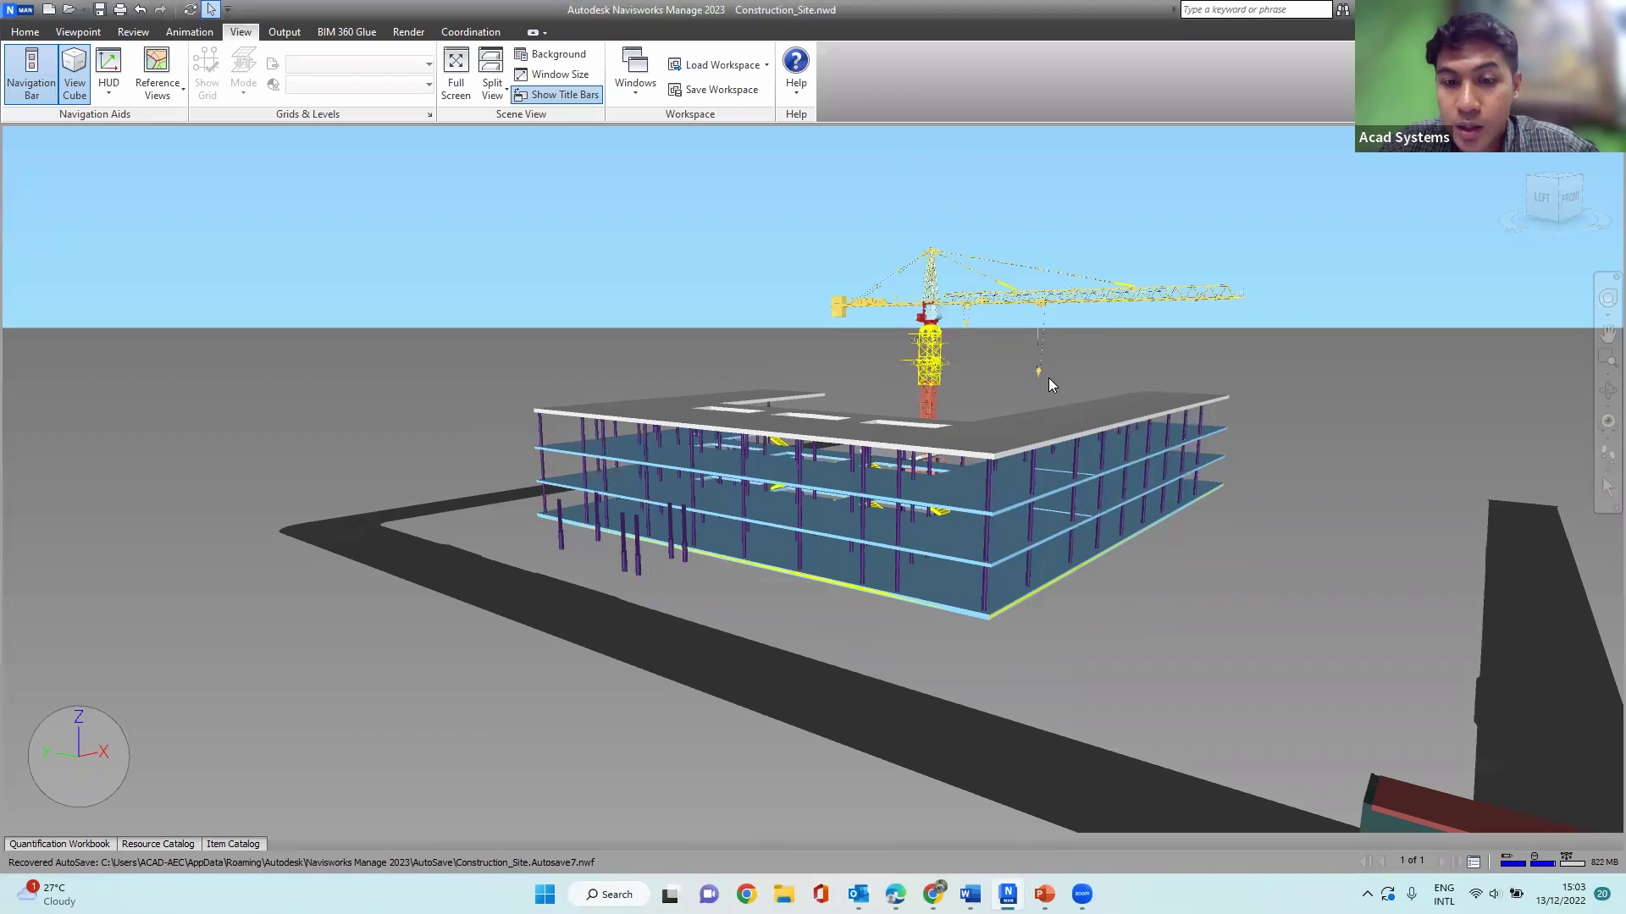
{"action": "scroll", "coordinate": [1152, 474], "scroll_direction": "down", "scroll_amount": 2}
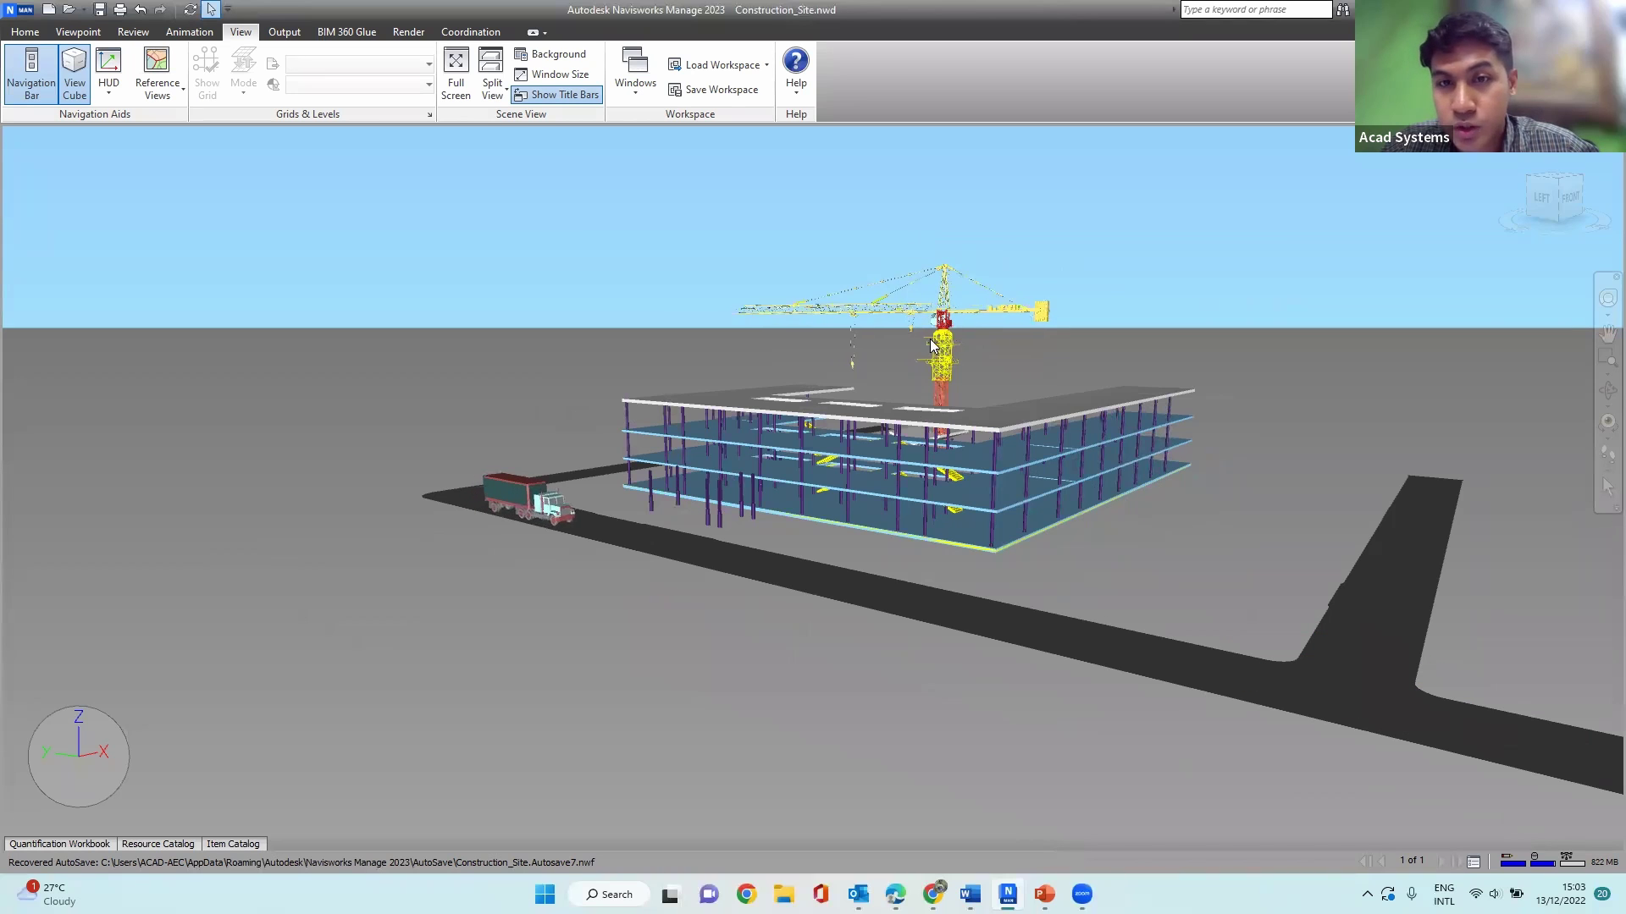
{"action": "scroll", "coordinate": [1060, 307], "scroll_direction": "up", "scroll_amount": 3}
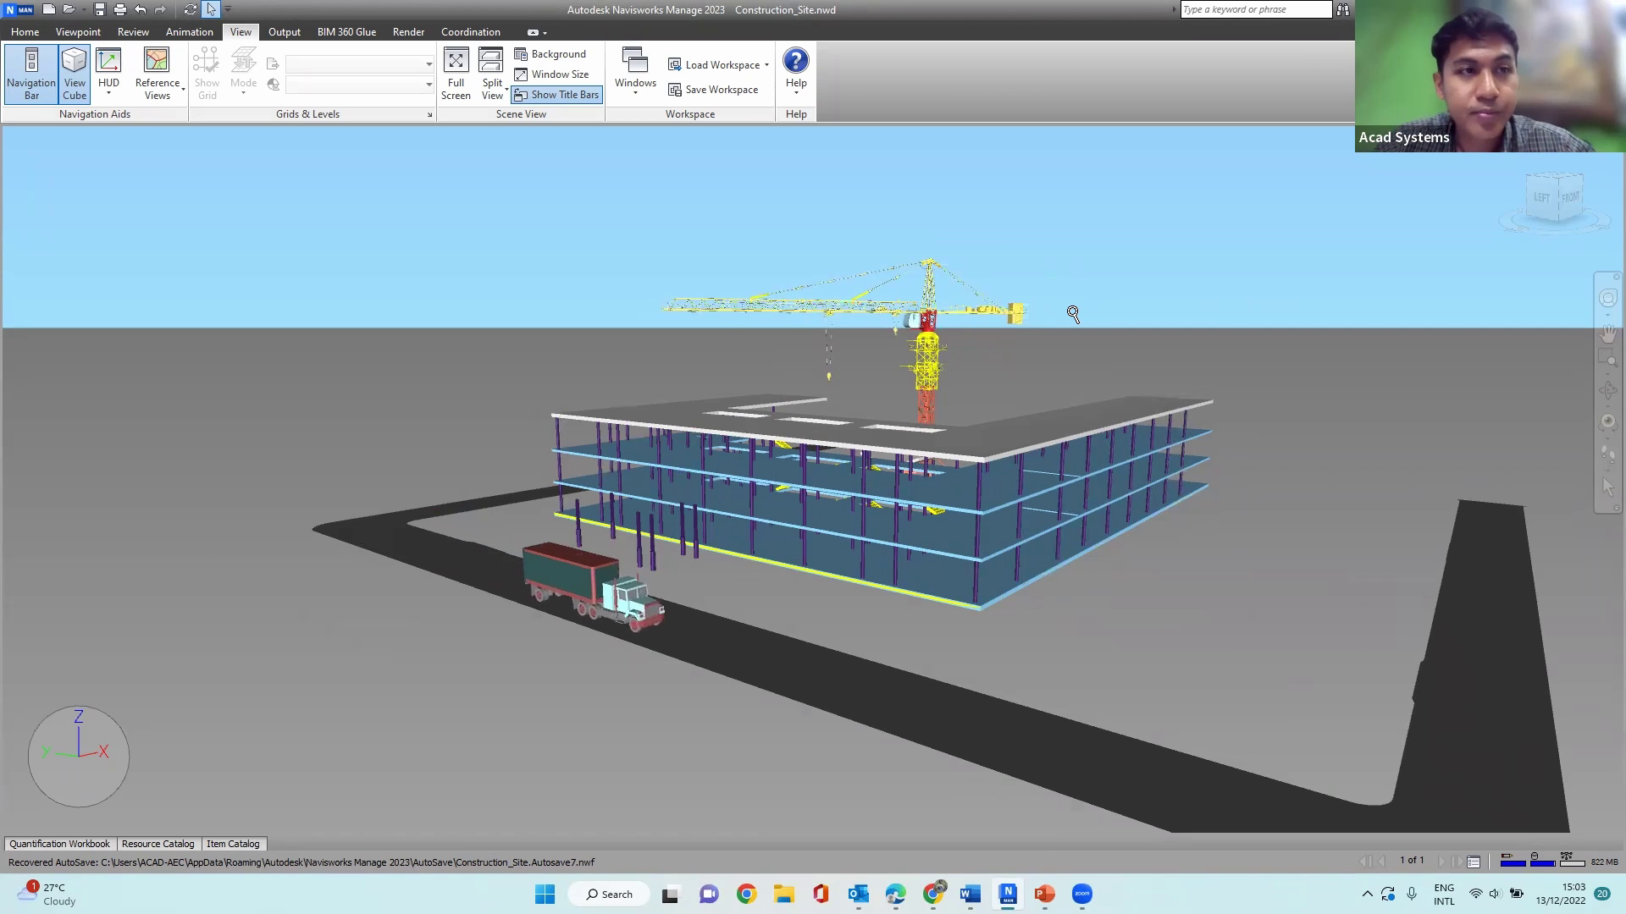
{"action": "middle_click_drag", "start_coordinate": [1097, 391], "coordinate": [1165, 314], "text": "shift"}
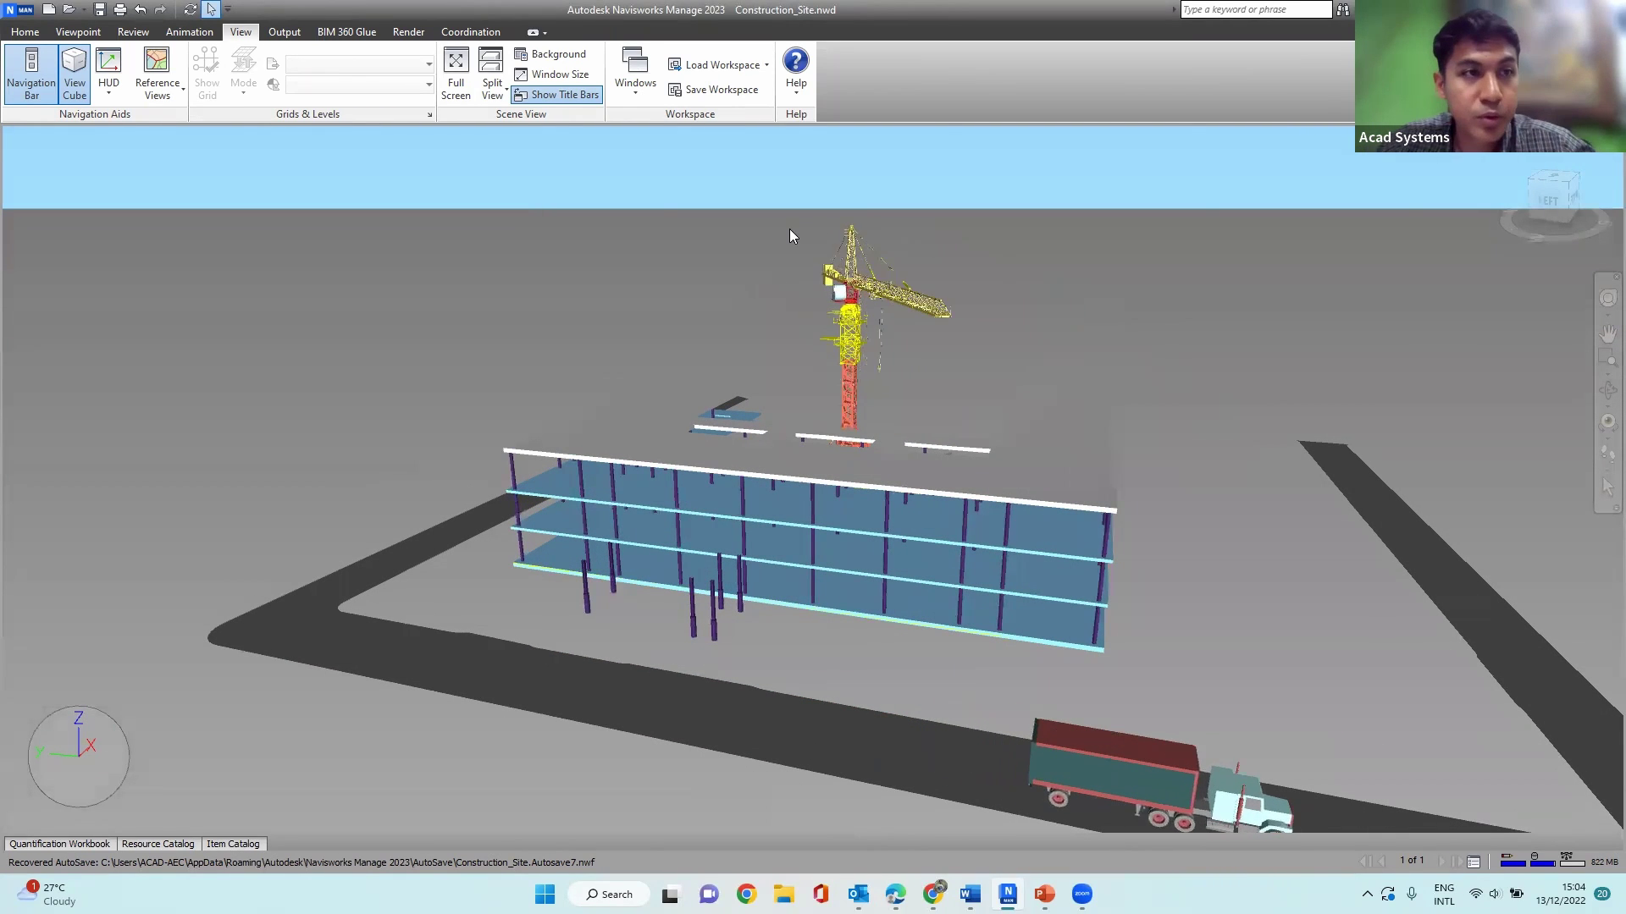
Step: Start a new empty file without saving the changes to Construction_Site.nwd
{"action": "left_click", "coordinate": [25, 10]}
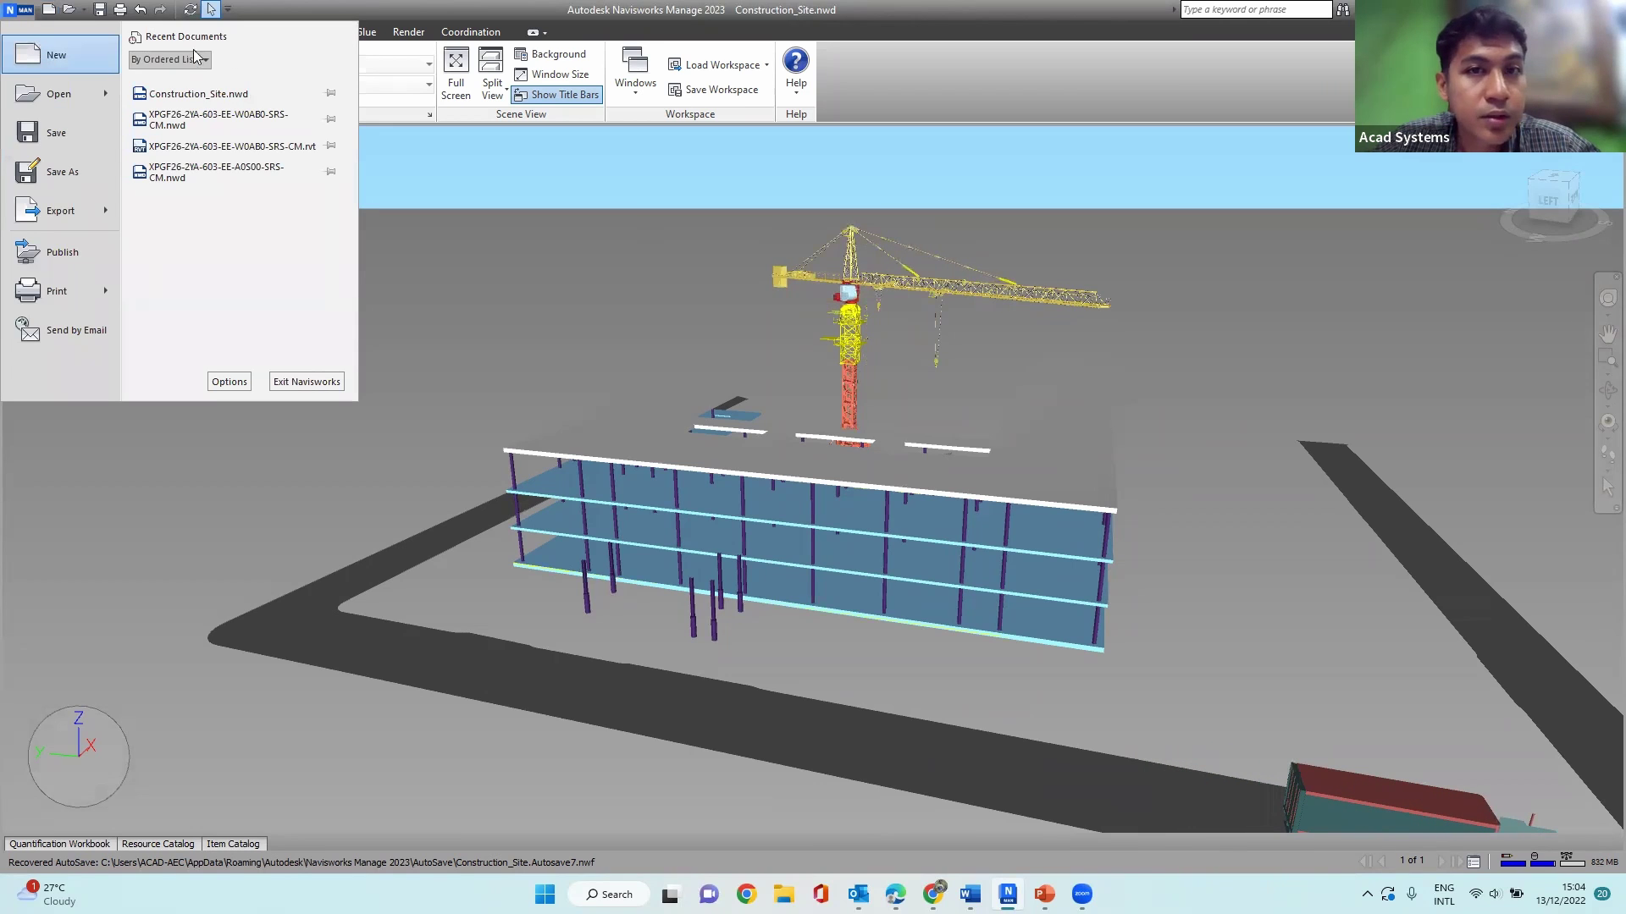
{"action": "left_click", "coordinate": [835, 121]}
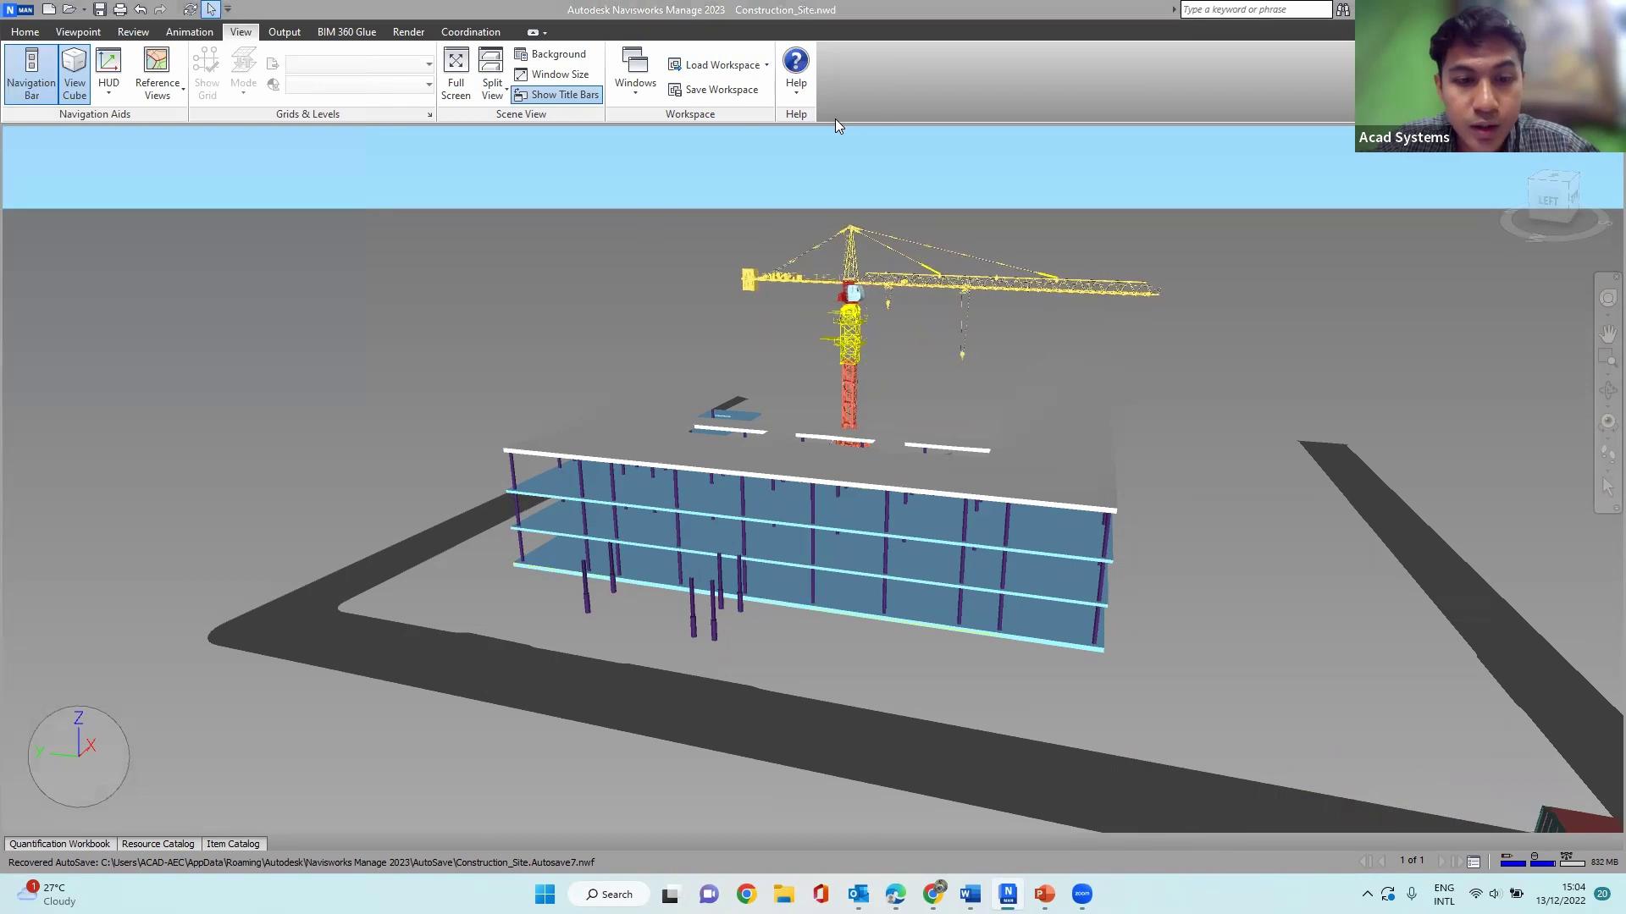
{"action": "left_click", "coordinate": [26, 11]}
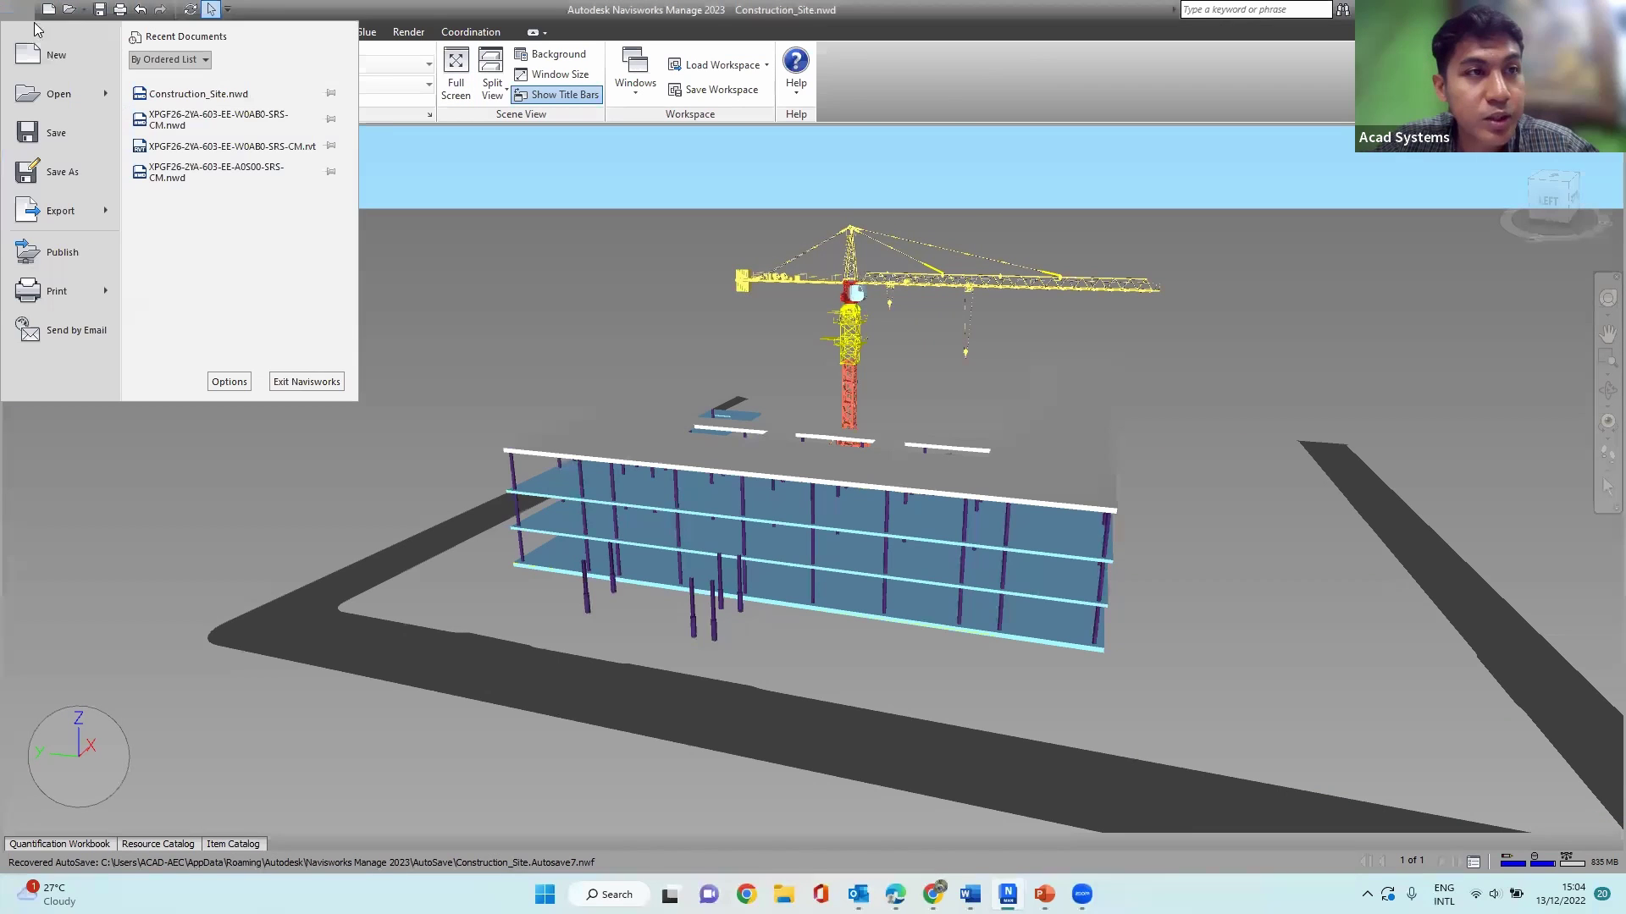
{"action": "left_click", "coordinate": [56, 55]}
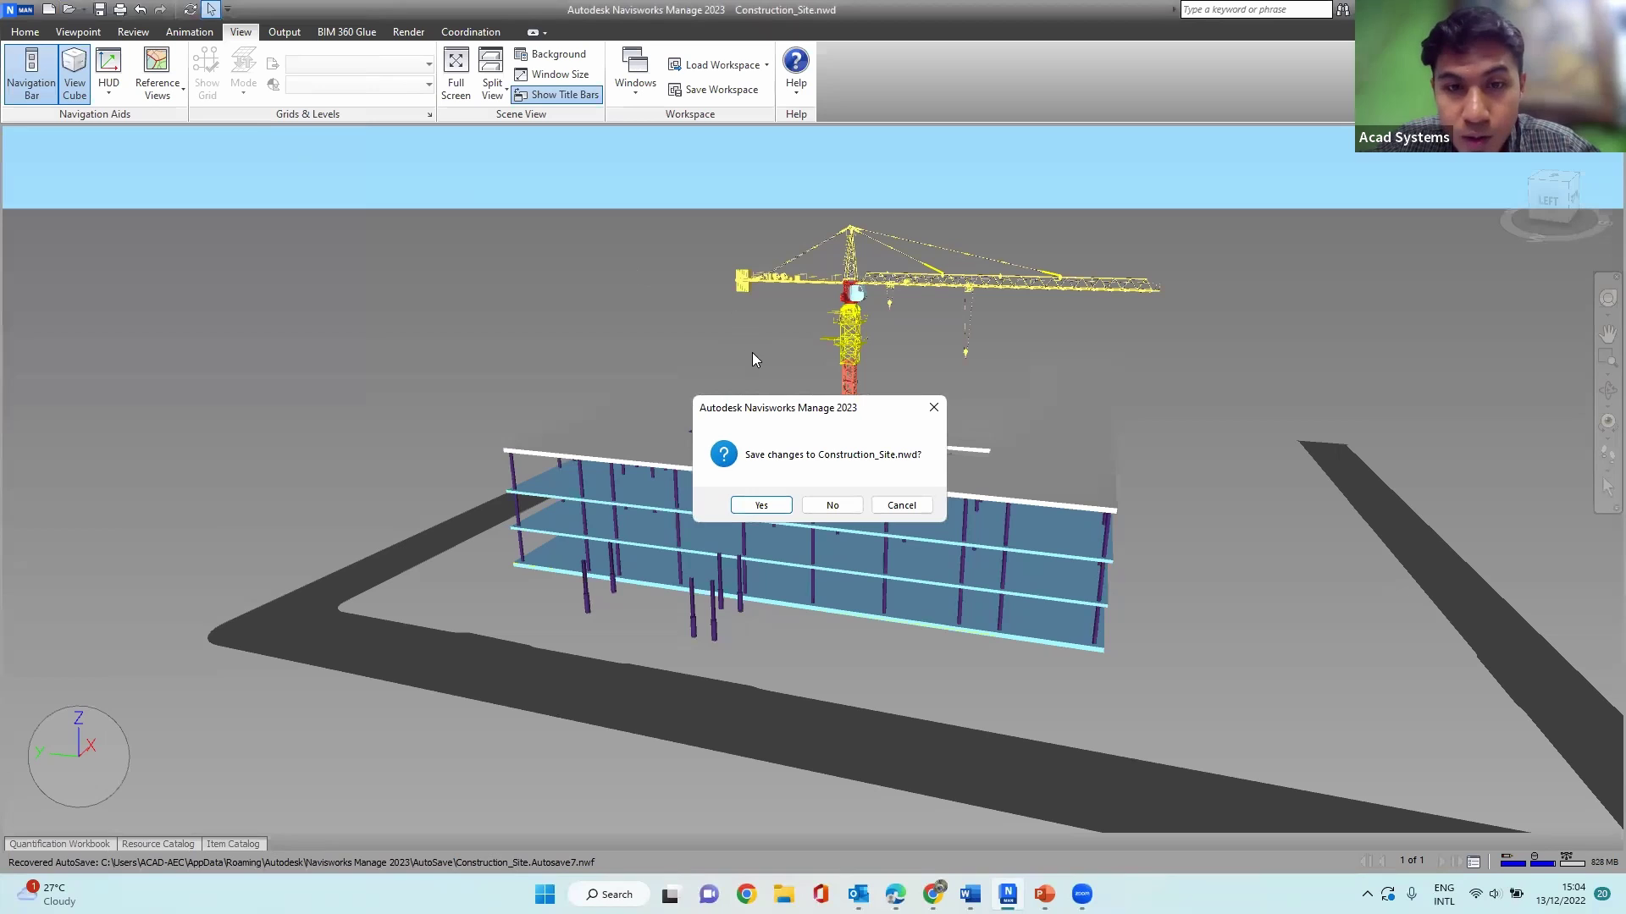
{"action": "left_click", "coordinate": [838, 506]}
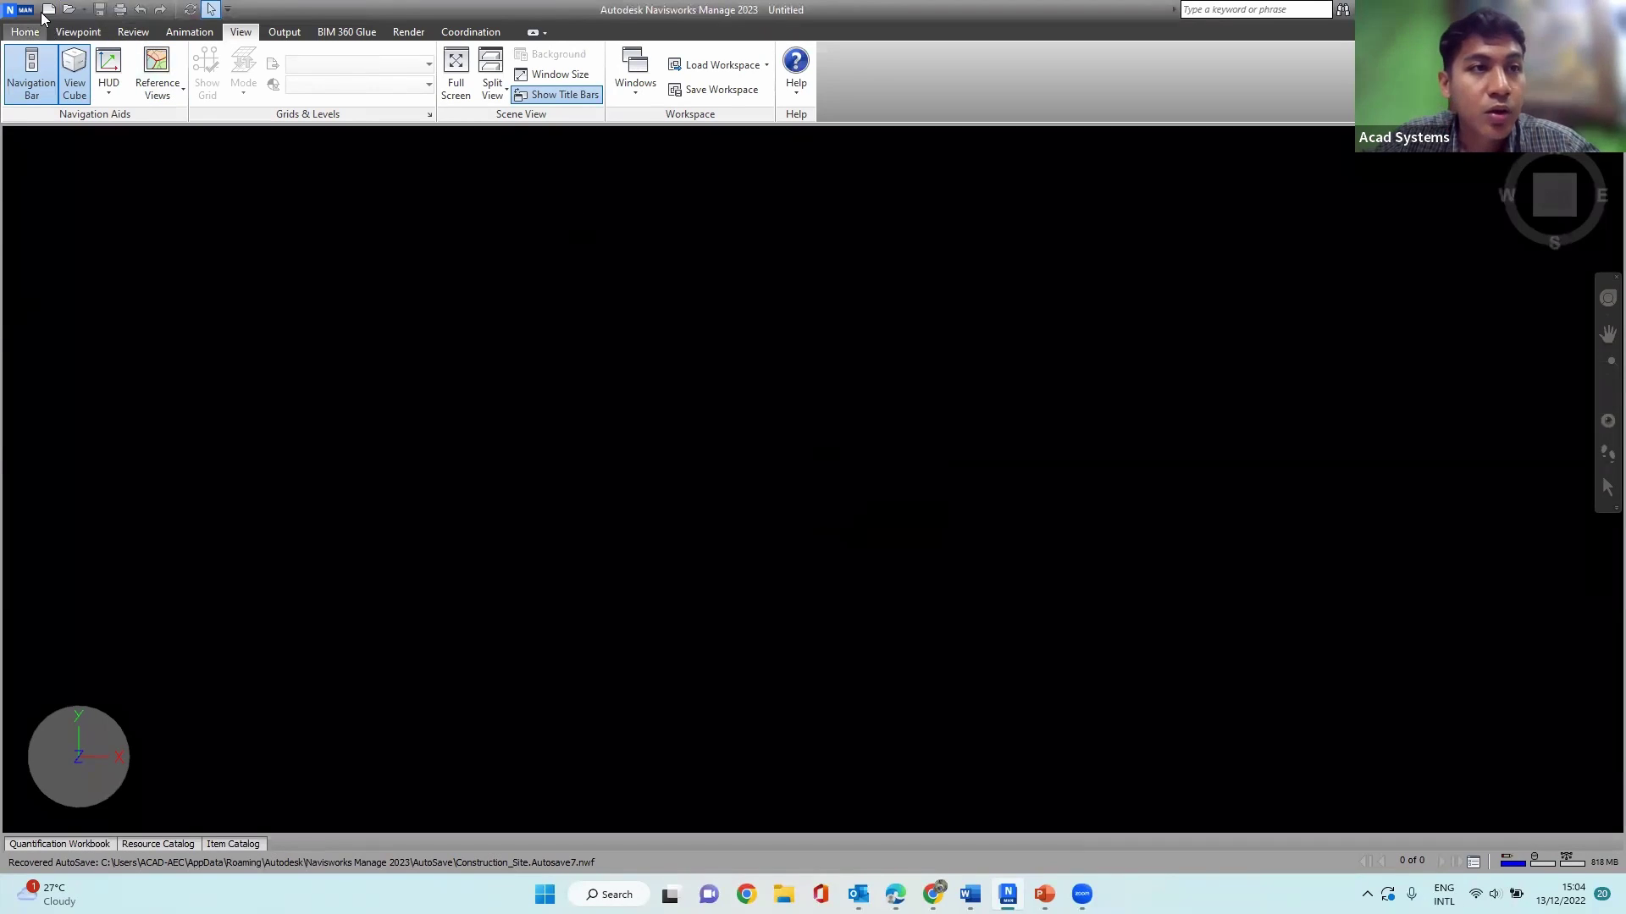
Step: Open Construction_Site.nwd from the Desktop, with the file type set to Navisworks (*.nwd)
{"action": "left_click", "coordinate": [16, 11]}
{"action": "left_click", "coordinate": [59, 94]}
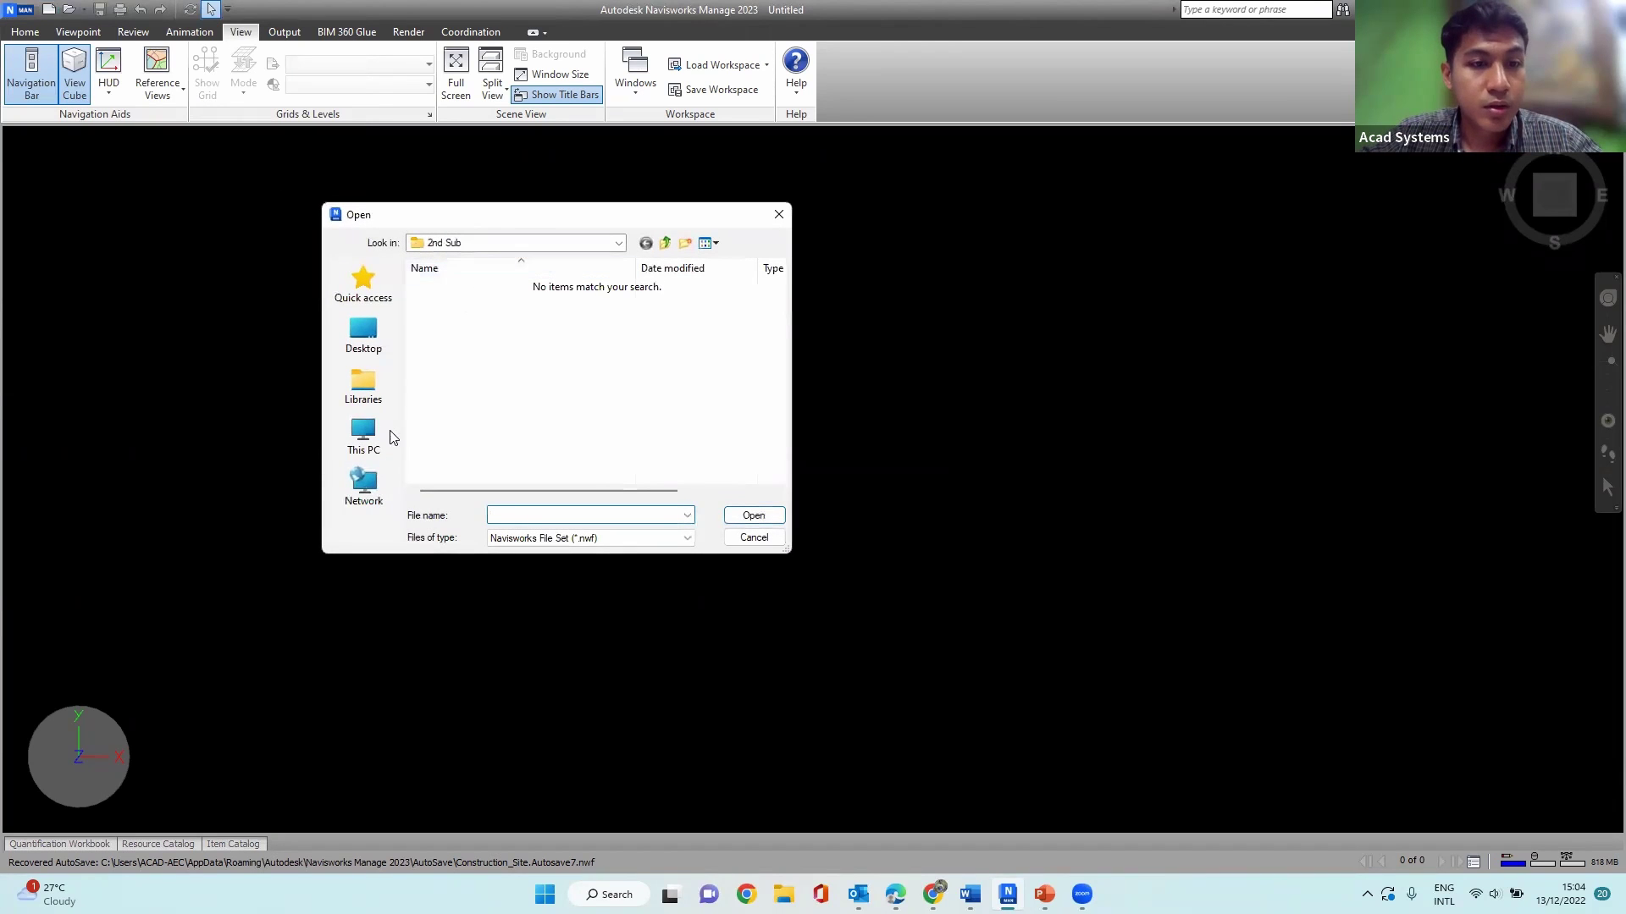
{"action": "left_click", "coordinate": [363, 333]}
{"action": "scroll", "coordinate": [498, 349], "scroll_direction": "down", "scroll_amount": 1}
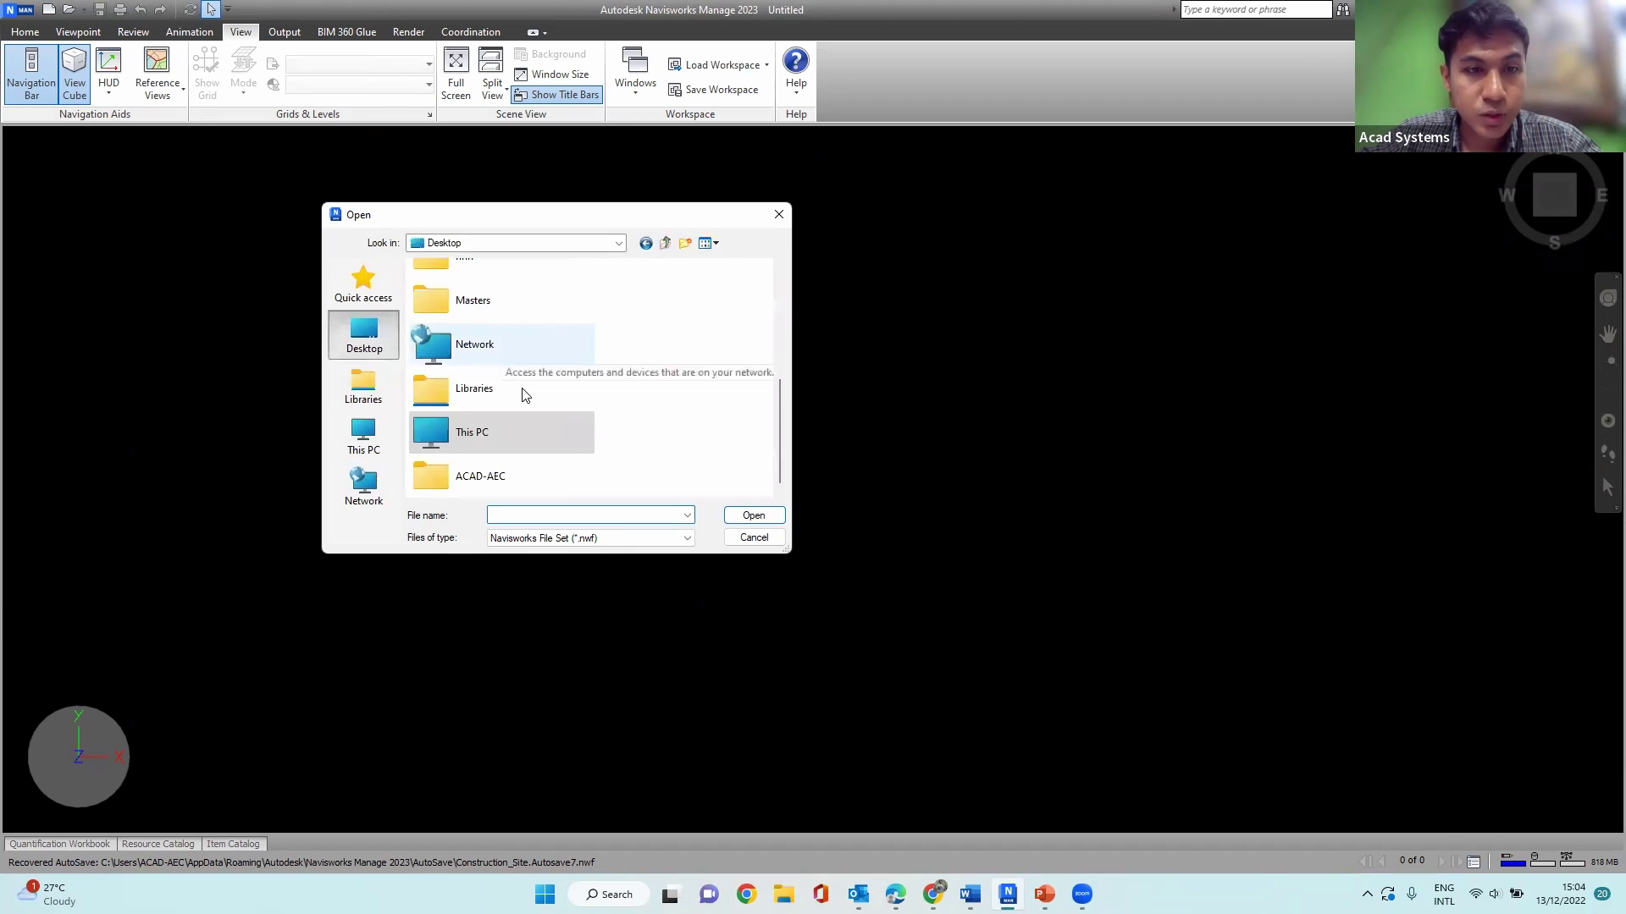
{"action": "left_click", "coordinate": [586, 539]}
{"action": "scroll", "coordinate": [600, 573], "scroll_direction": "up", "scroll_amount": 1}
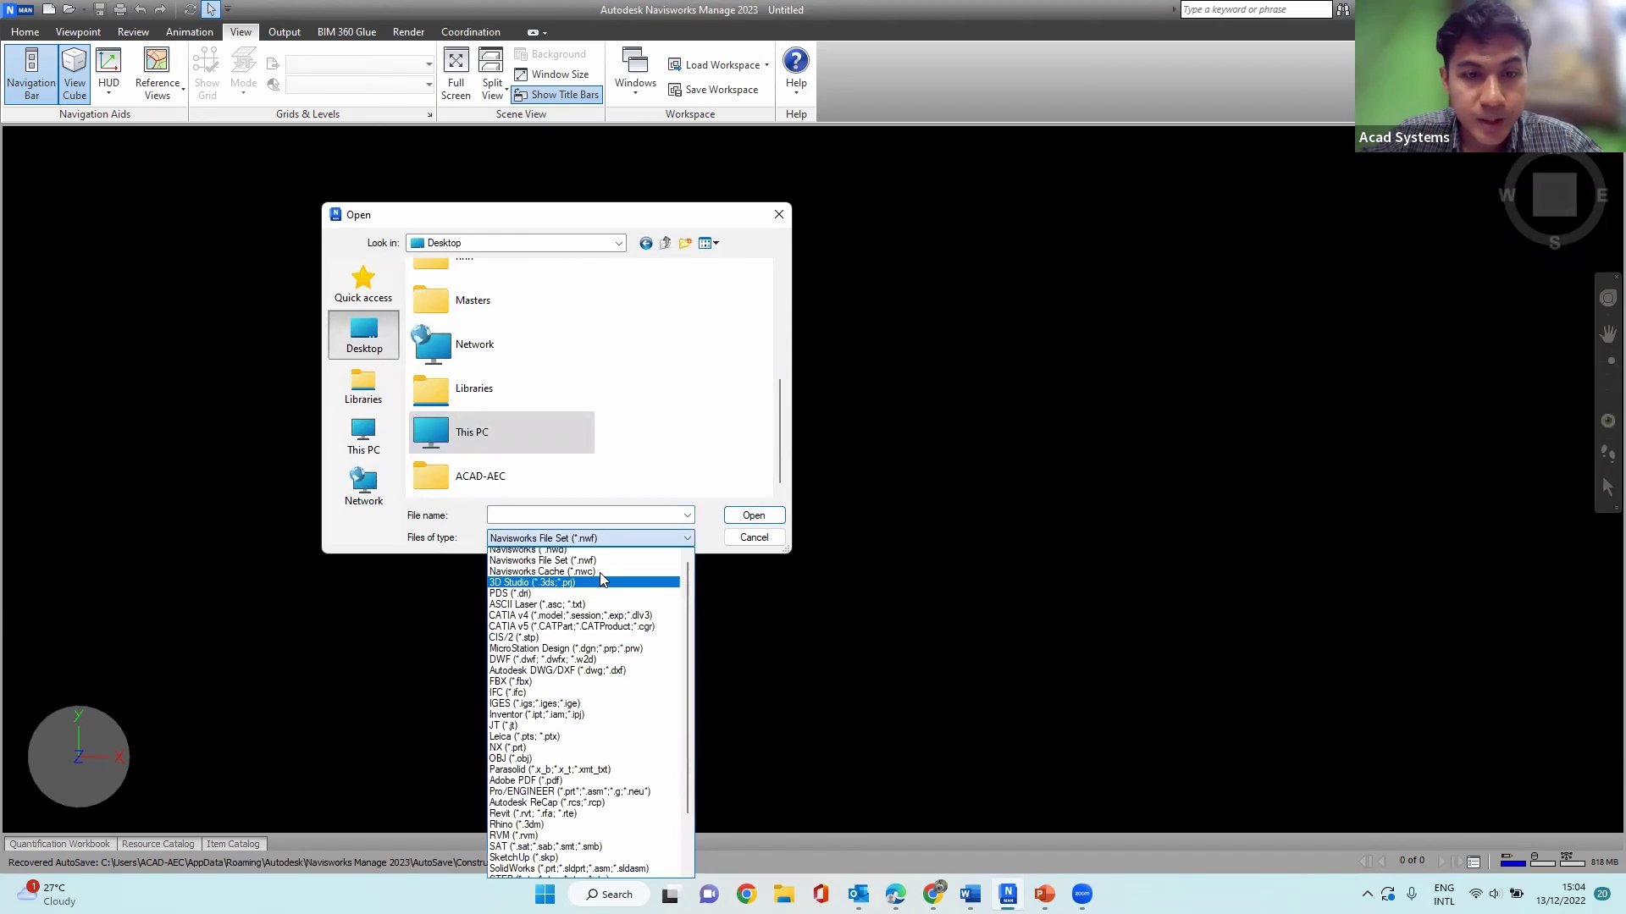
{"action": "left_click", "coordinate": [569, 554]}
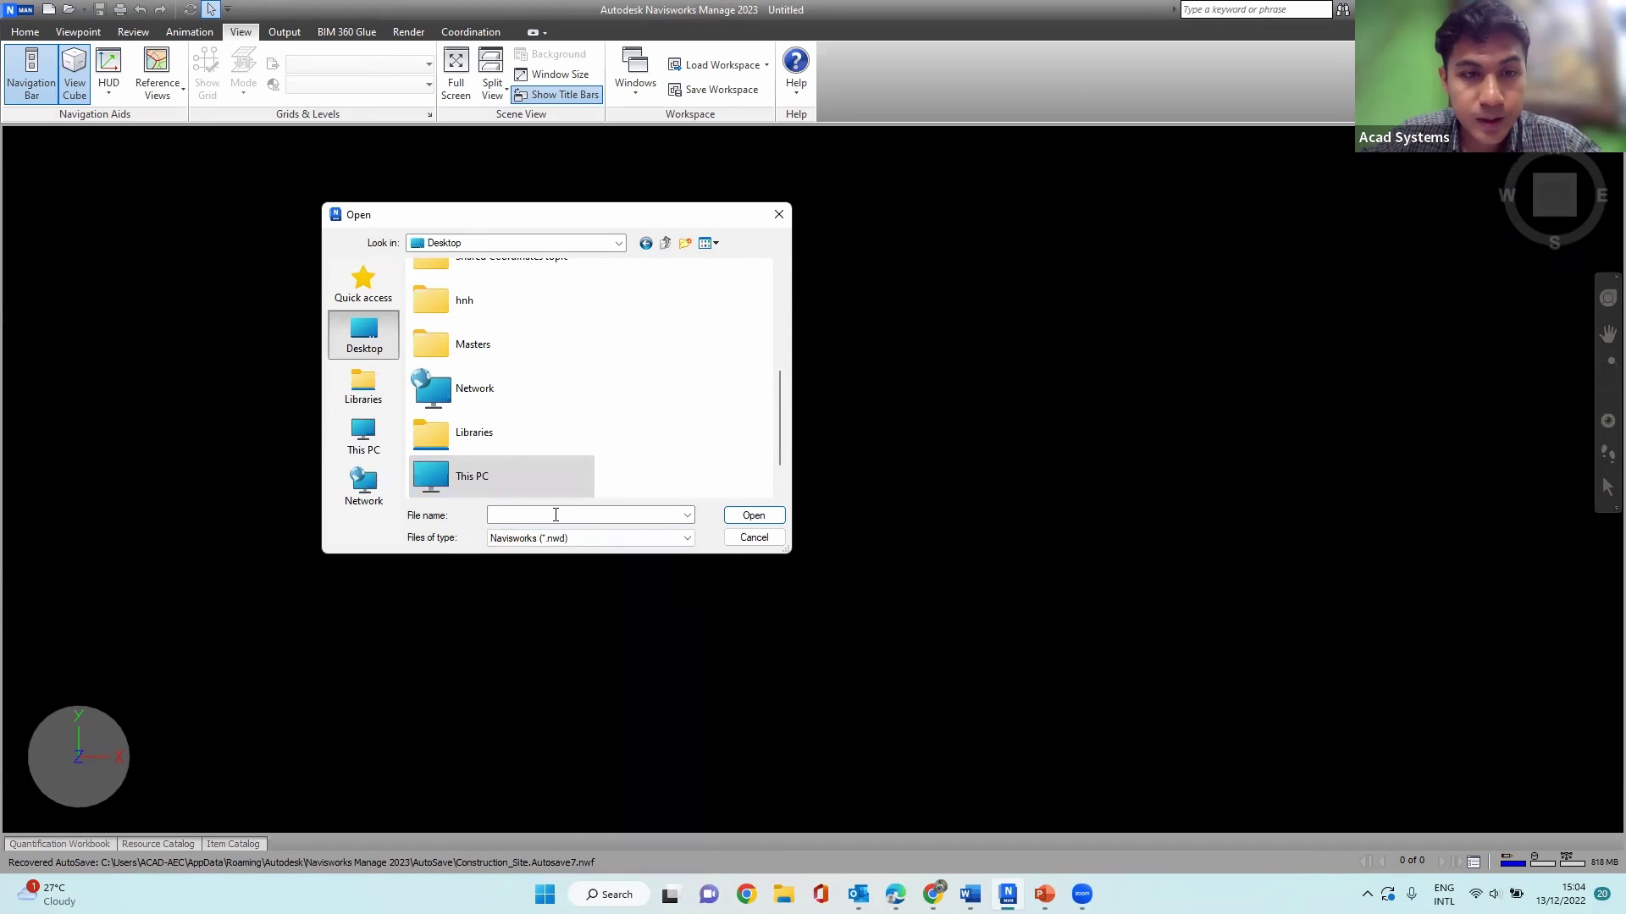
{"action": "scroll", "coordinate": [565, 449], "scroll_direction": "up", "scroll_amount": 5}
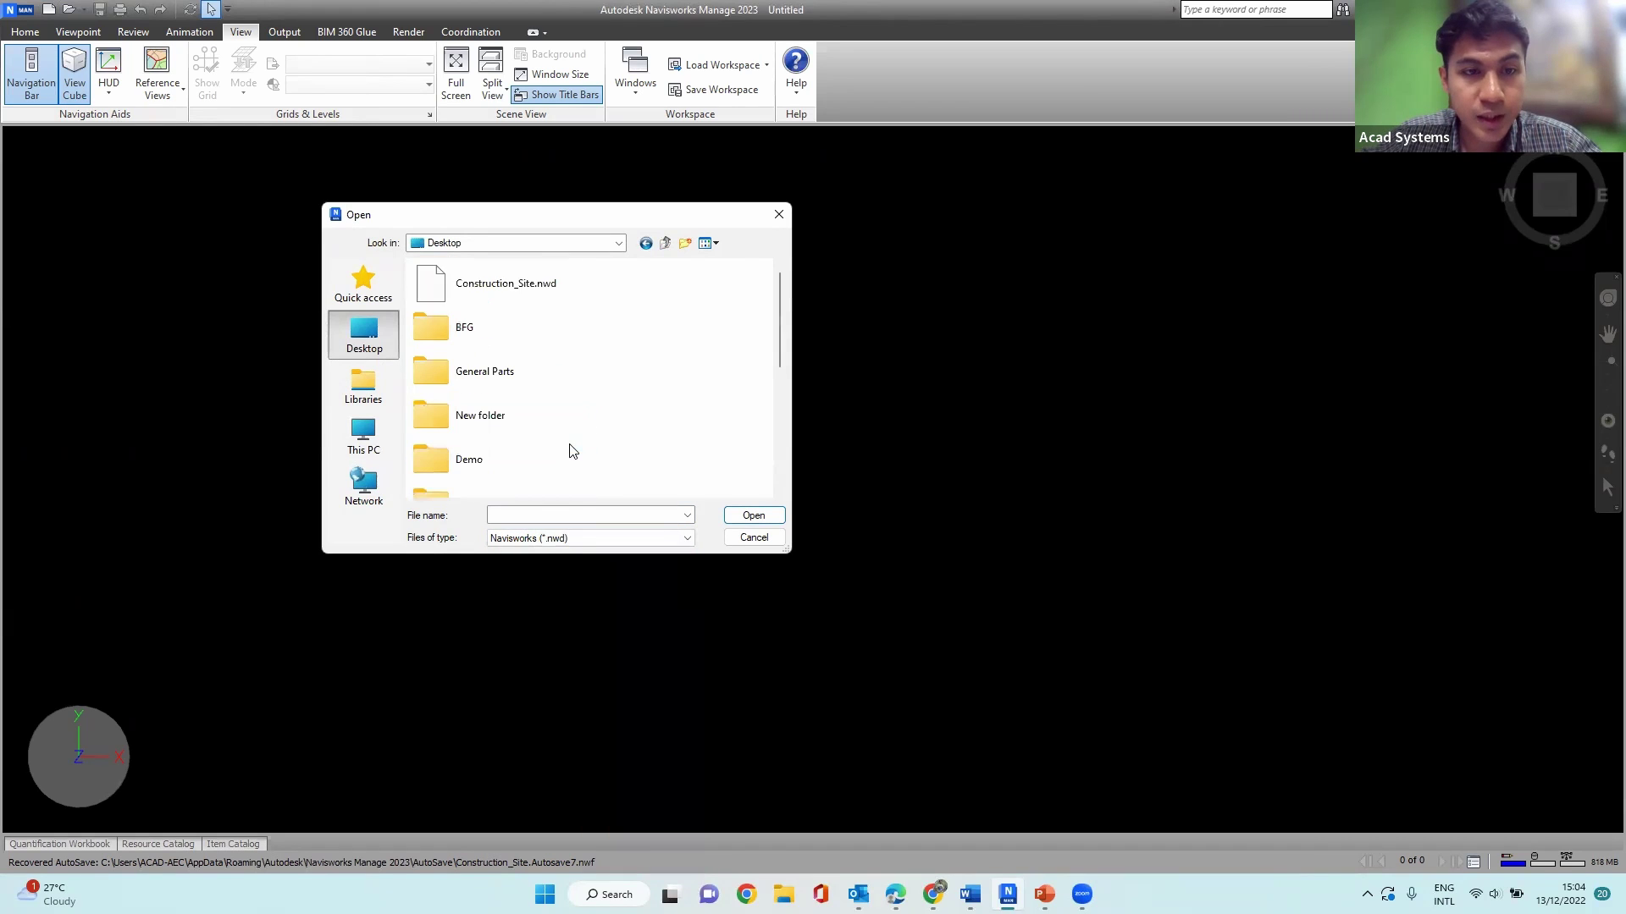
{"action": "left_click", "coordinate": [533, 292]}
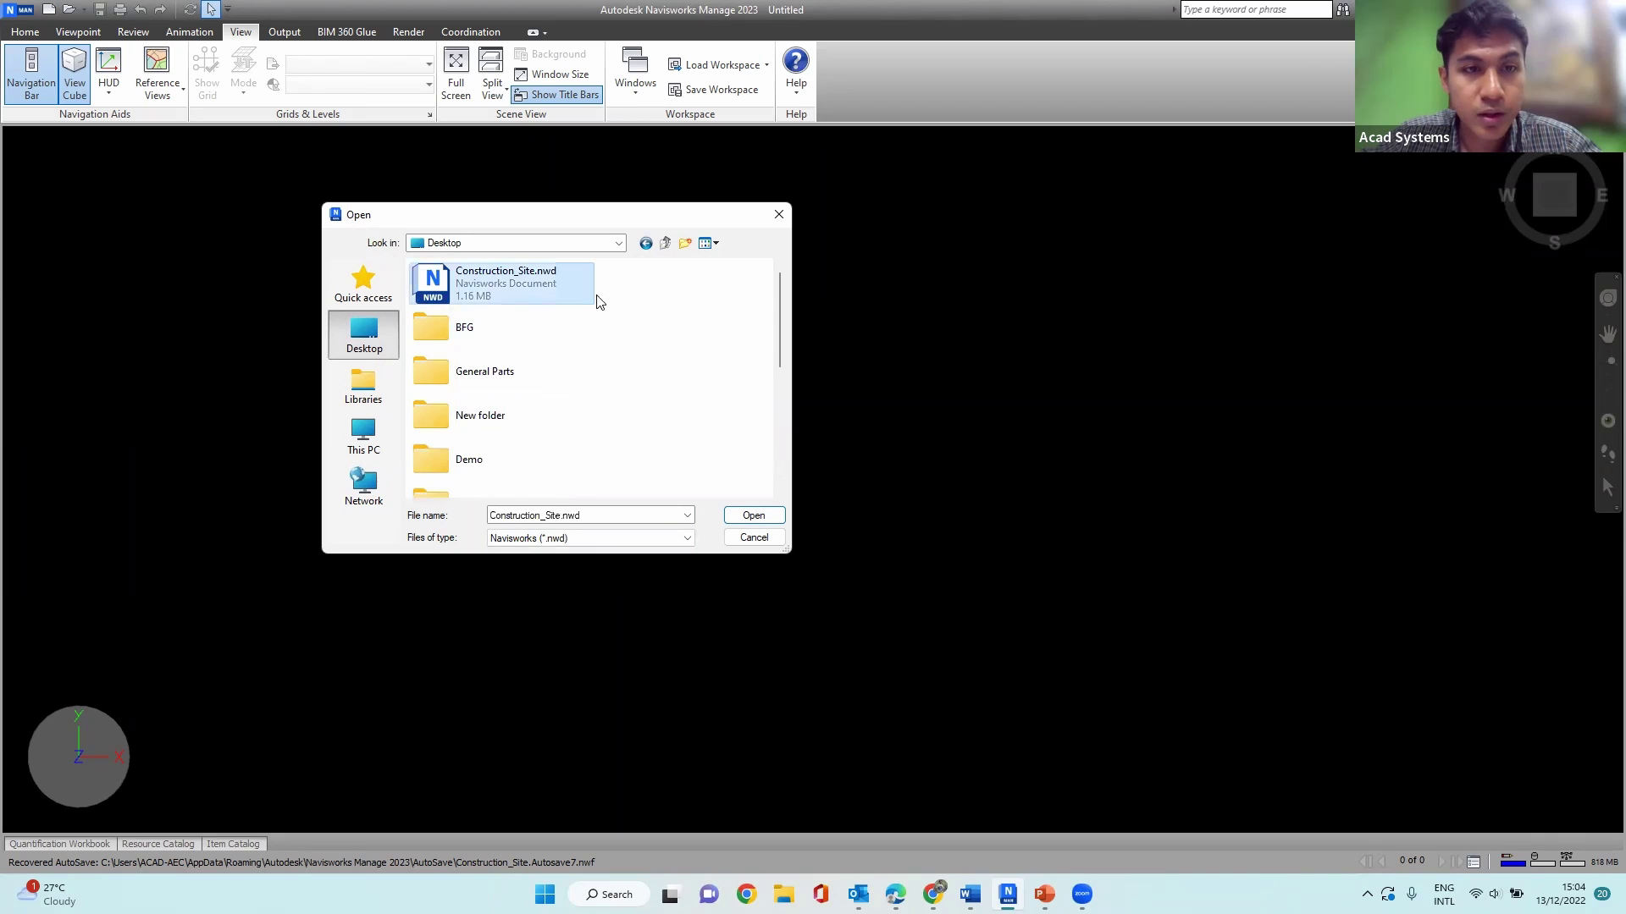
{"action": "left_click", "coordinate": [742, 514]}
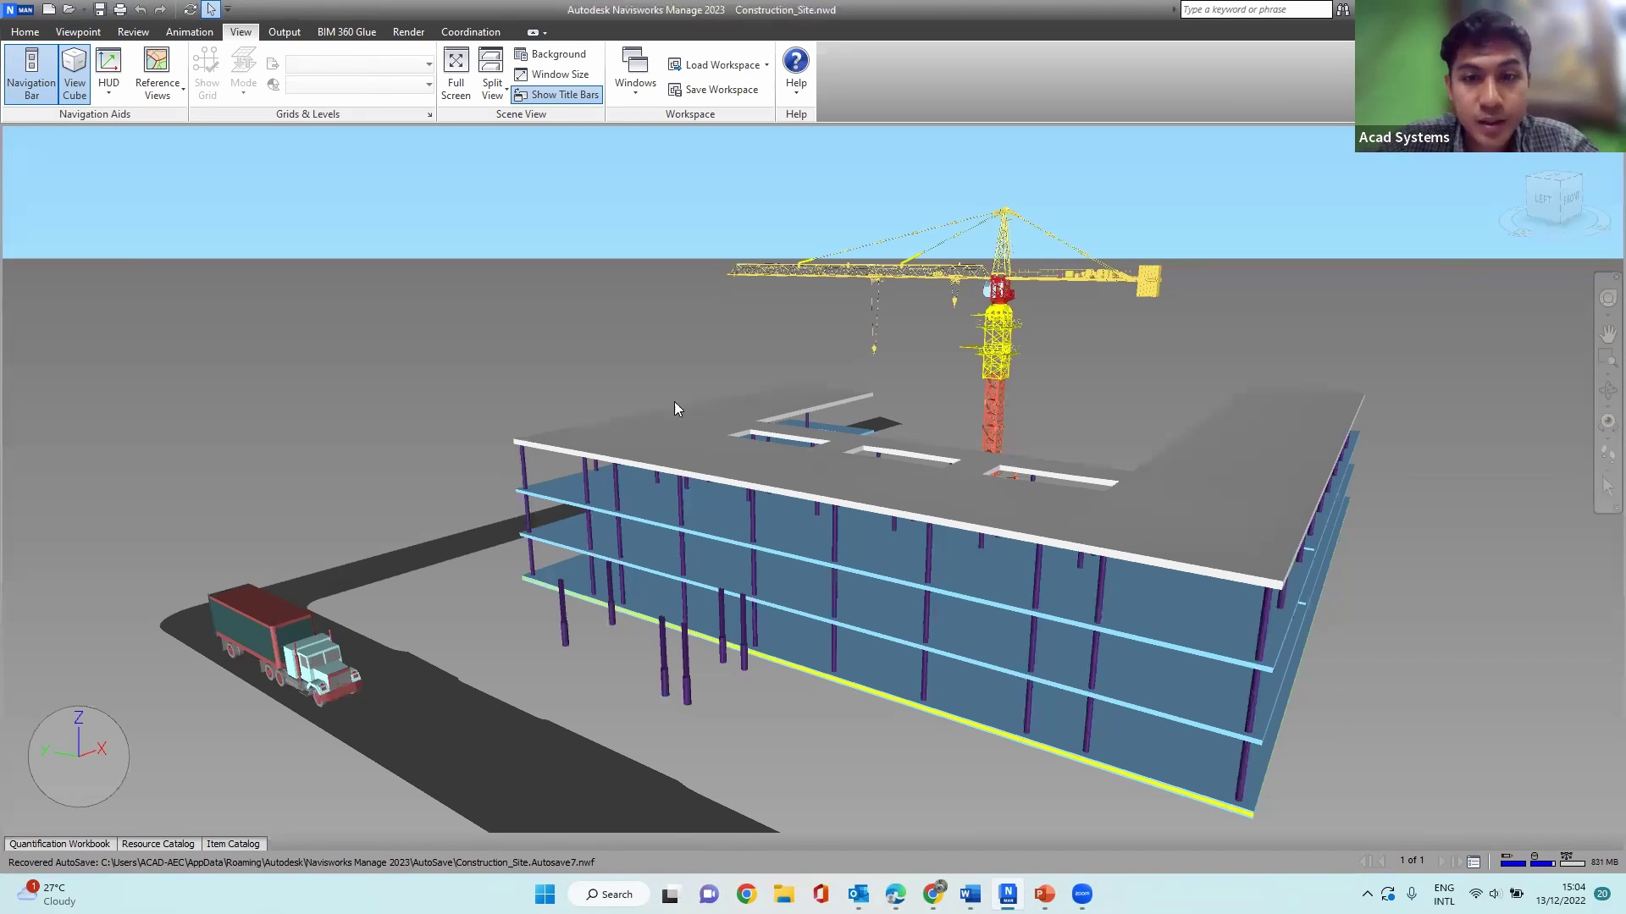
{"action": "scroll", "coordinate": [688, 340], "scroll_direction": "down", "scroll_amount": 3}
{"action": "scroll", "coordinate": [828, 477], "scroll_direction": "down", "scroll_amount": 4}
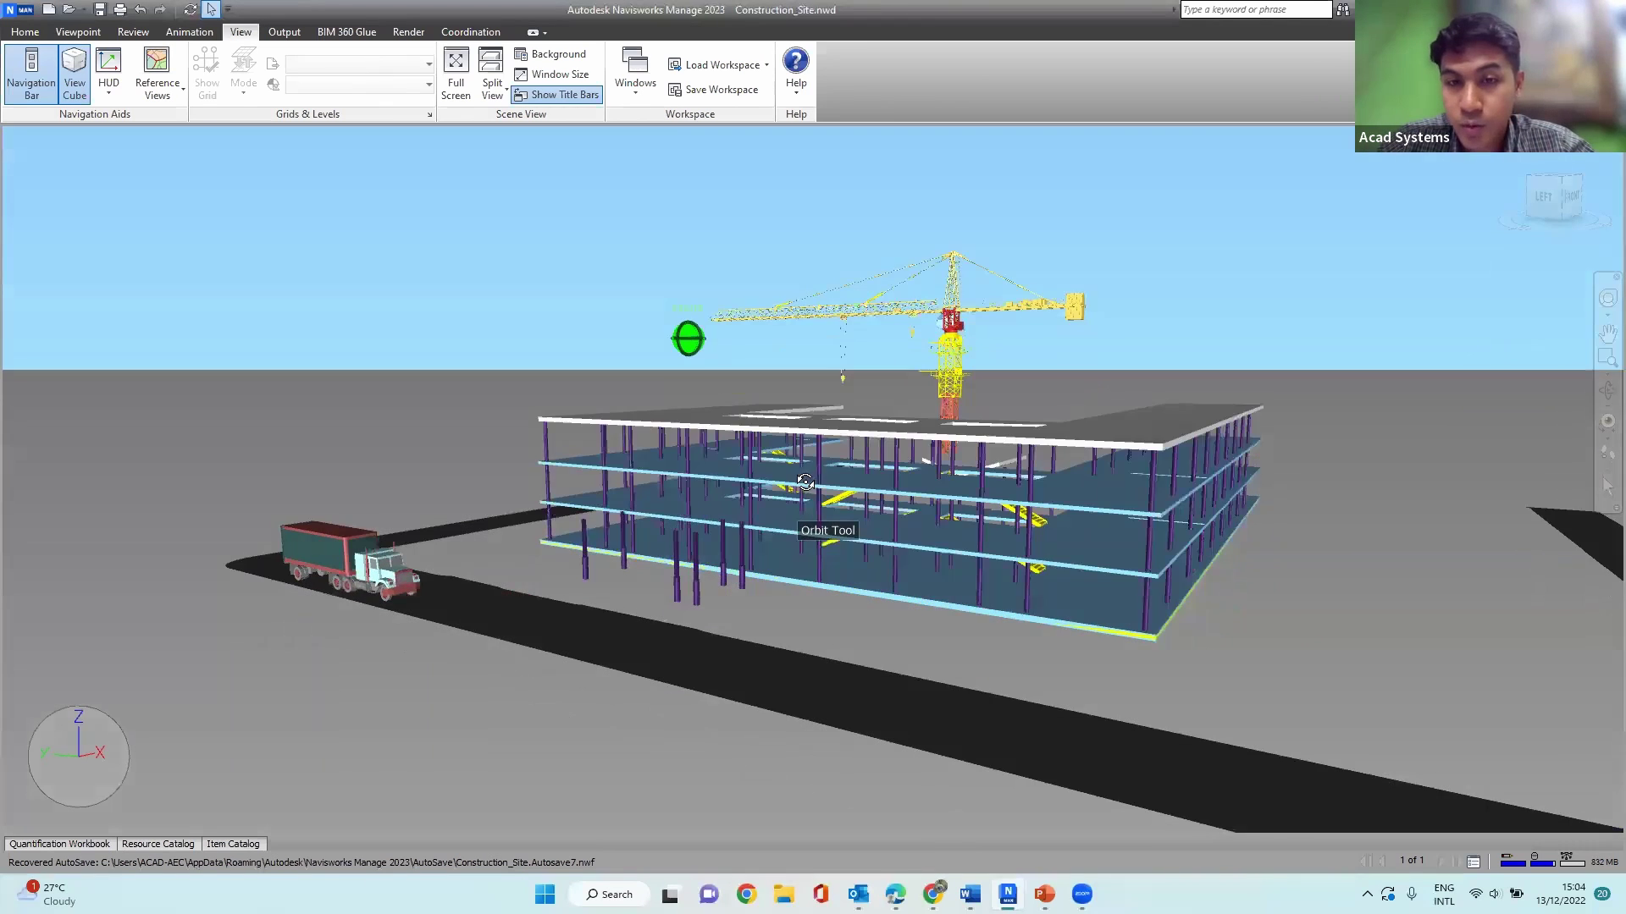
{"action": "mouse_move", "coordinate": [770, 461]}
{"action": "middle_mouse_down", "text": "shift"}
{"action": "mouse_move", "coordinate": [761, 491]}
{"action": "mouse_move", "coordinate": [674, 522]}
{"action": "mouse_move", "coordinate": [704, 517]}
{"action": "middle_mouse_up", "text": "shift"}
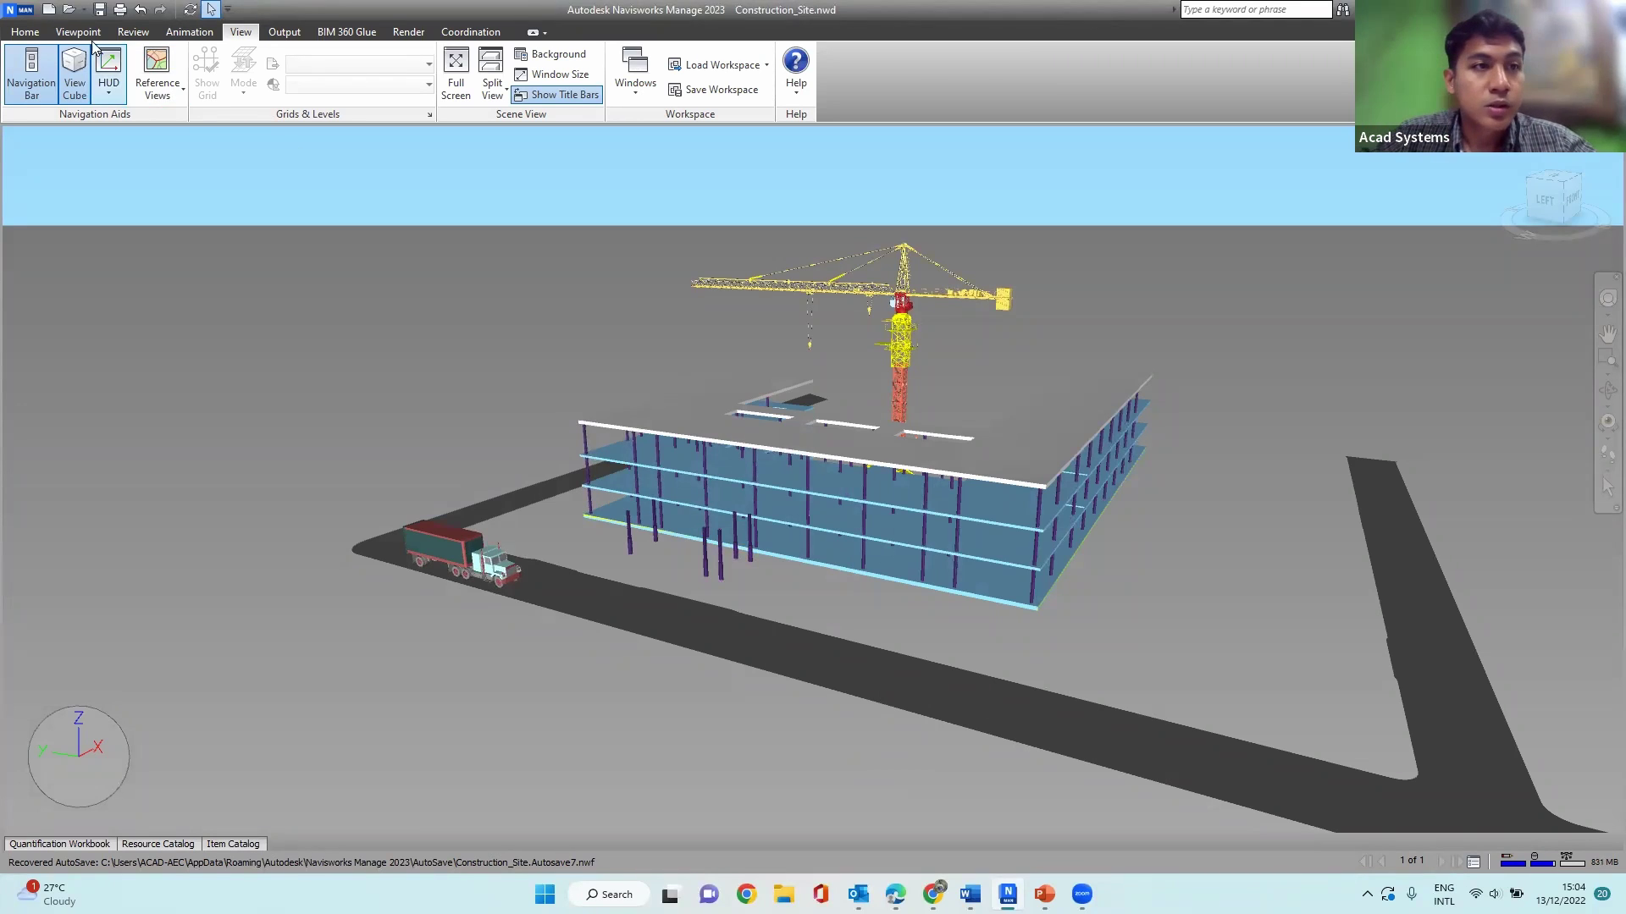
Step: Open the Animator window and slightly reduce its height to leave more room for the model
{"action": "left_click", "coordinate": [24, 31]}
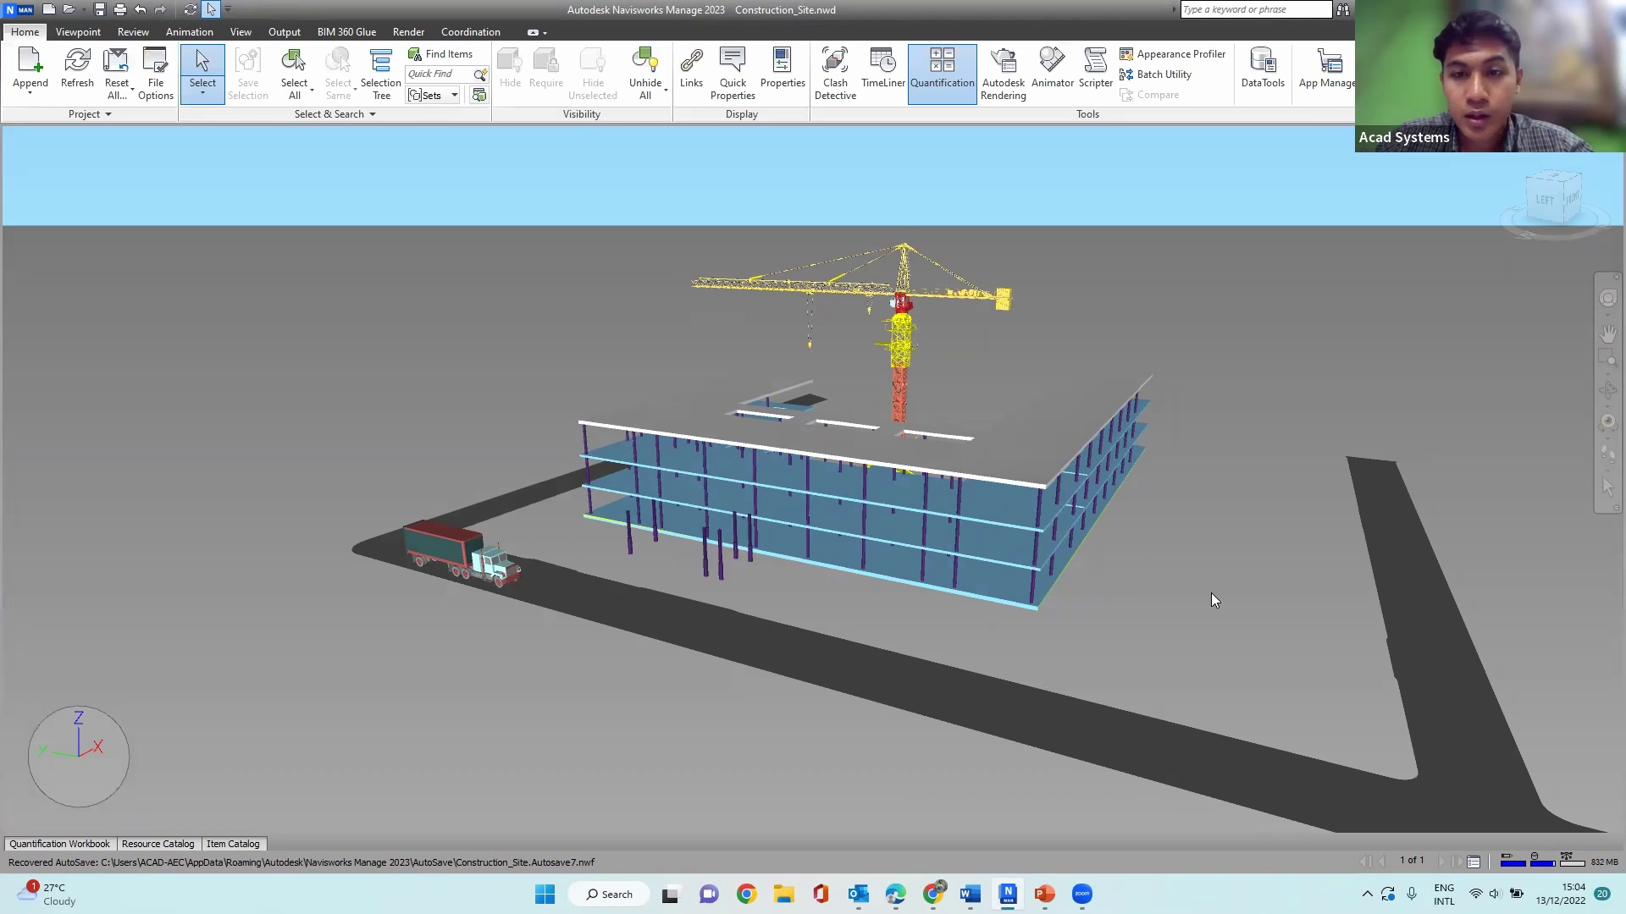
{"action": "scroll", "coordinate": [1214, 601], "scroll_direction": "up", "scroll_amount": 2}
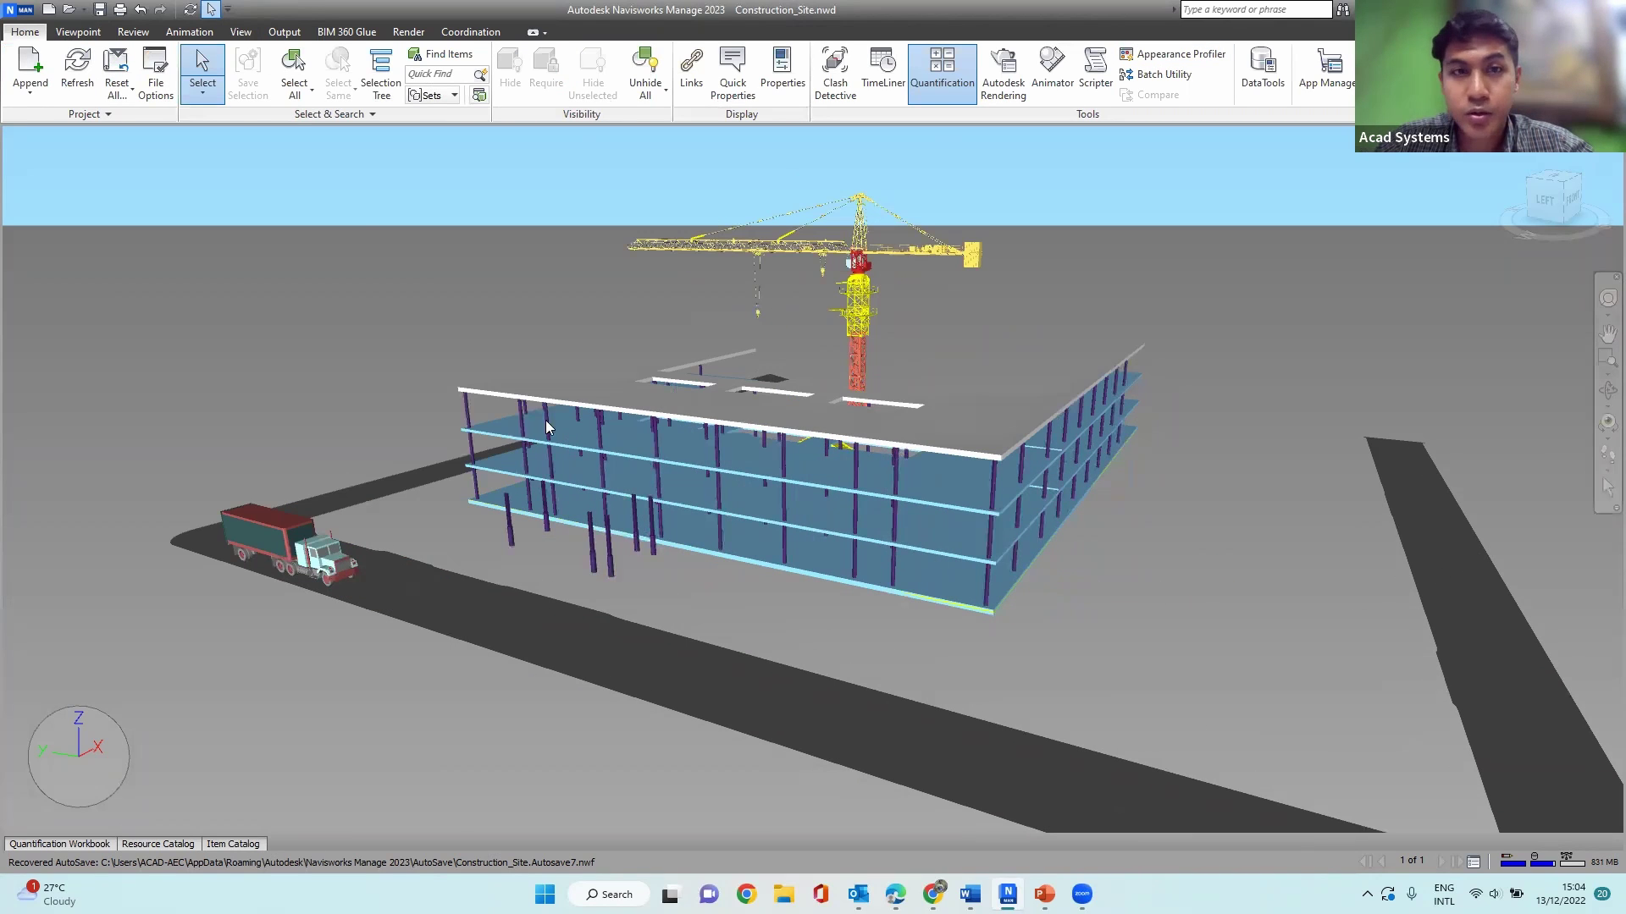
{"action": "mouse_move", "coordinate": [1270, 465]}
{"action": "middle_mouse_down", "text": "shift"}
{"action": "mouse_move", "coordinate": [1259, 486]}
{"action": "mouse_move", "coordinate": [1289, 398]}
{"action": "middle_mouse_up", "text": "shift"}
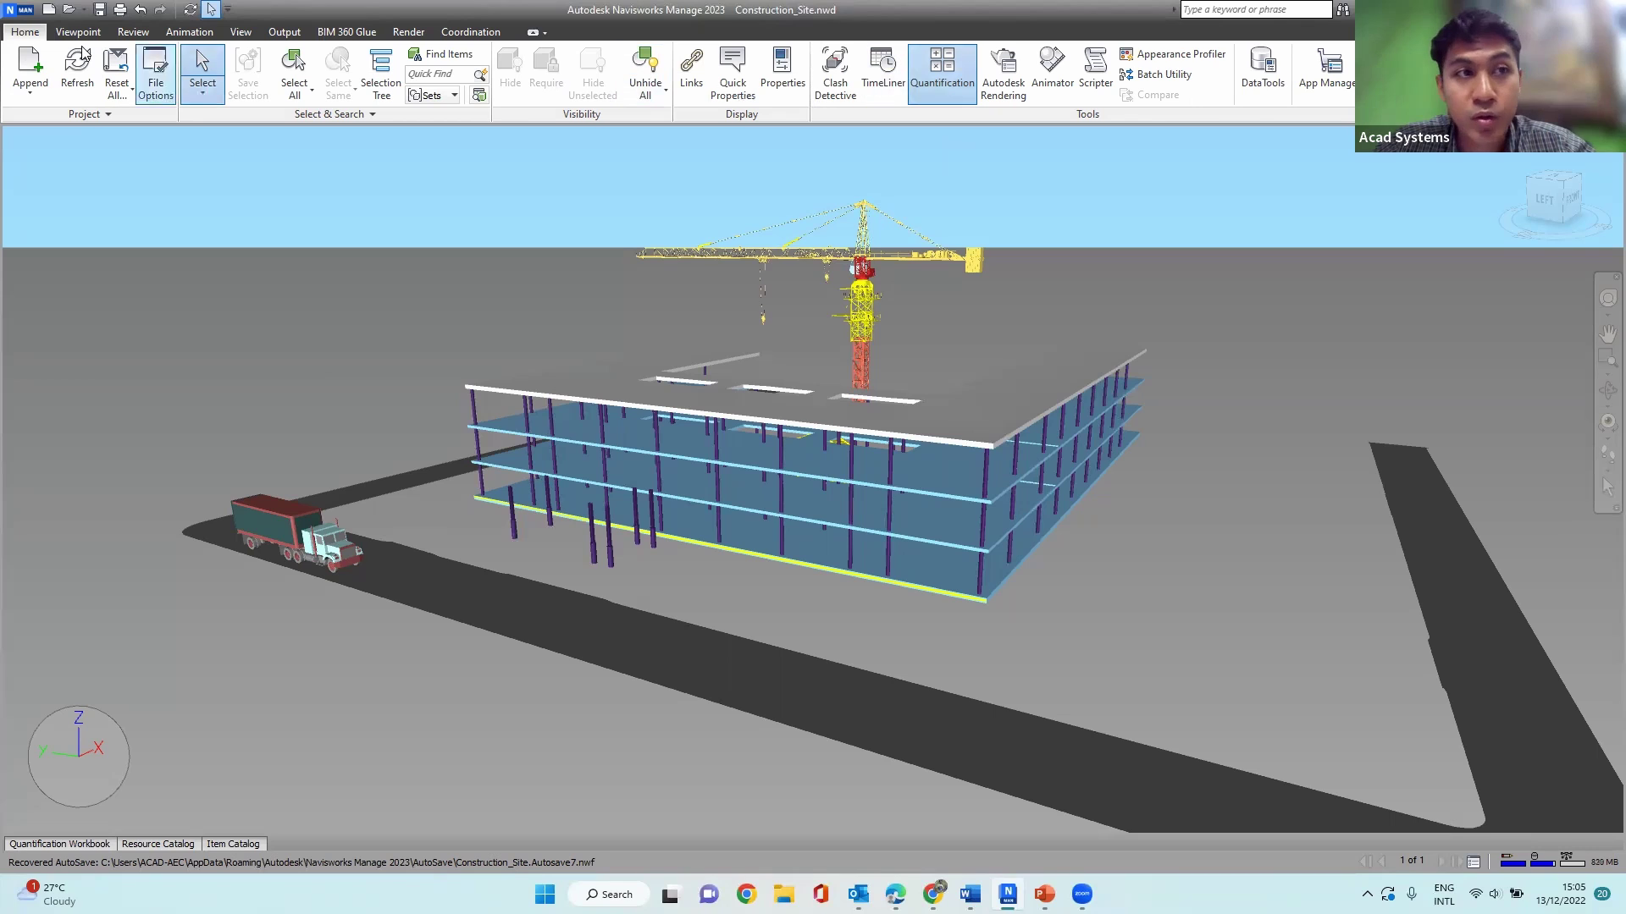
{"action": "left_click", "coordinate": [1054, 72]}
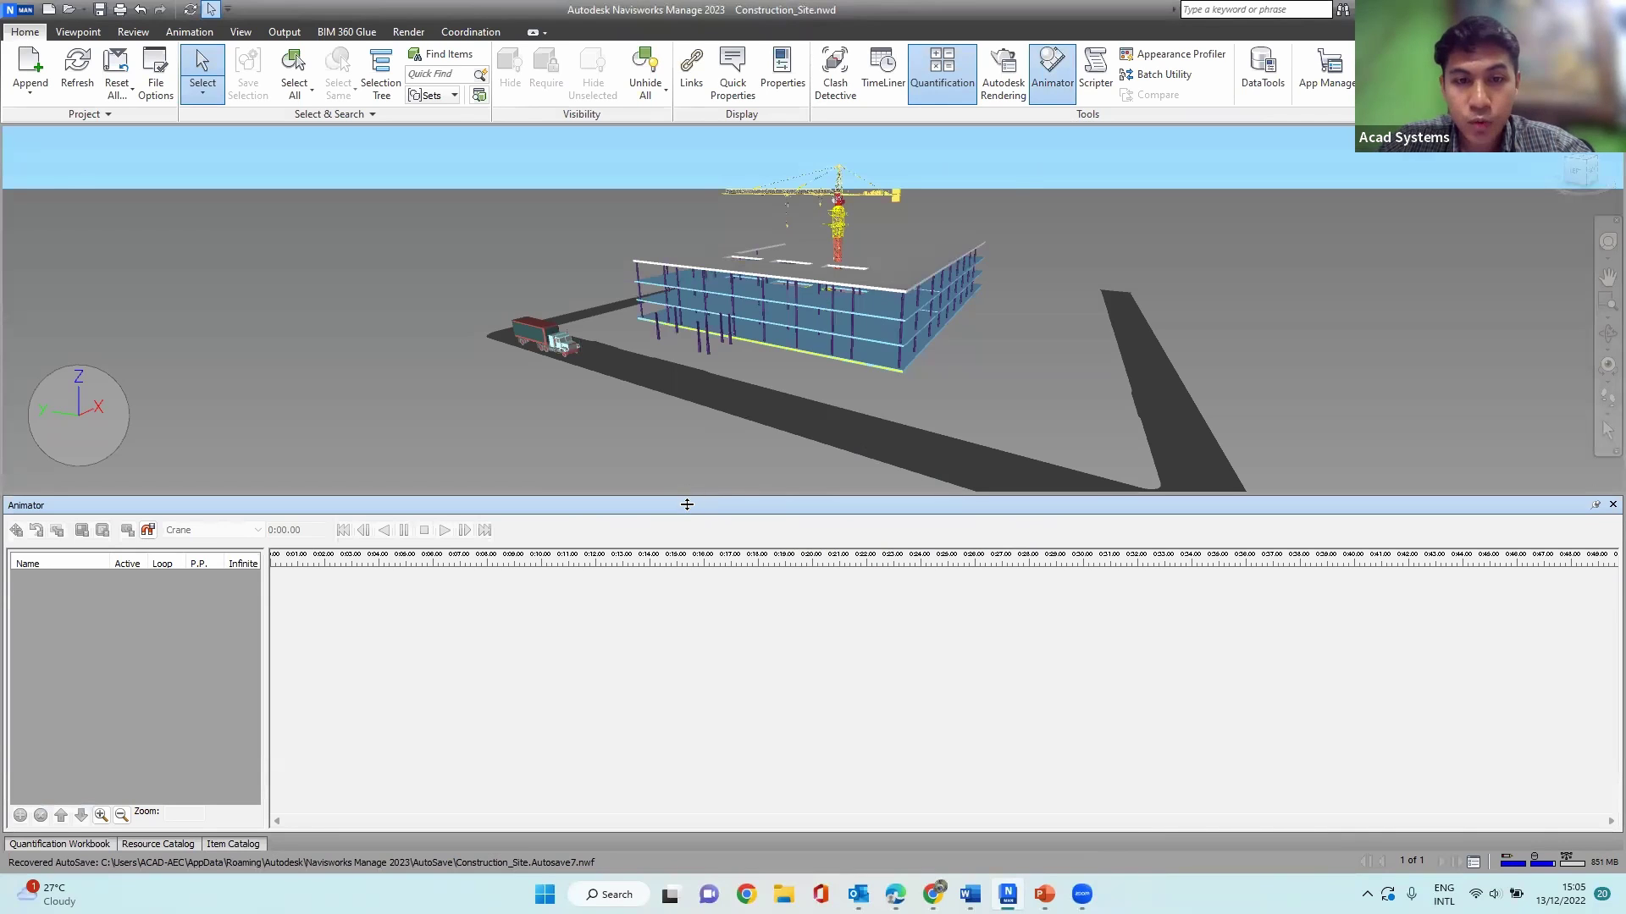
{"action": "left_click_drag", "start_coordinate": [687, 504], "coordinate": [687, 515]}
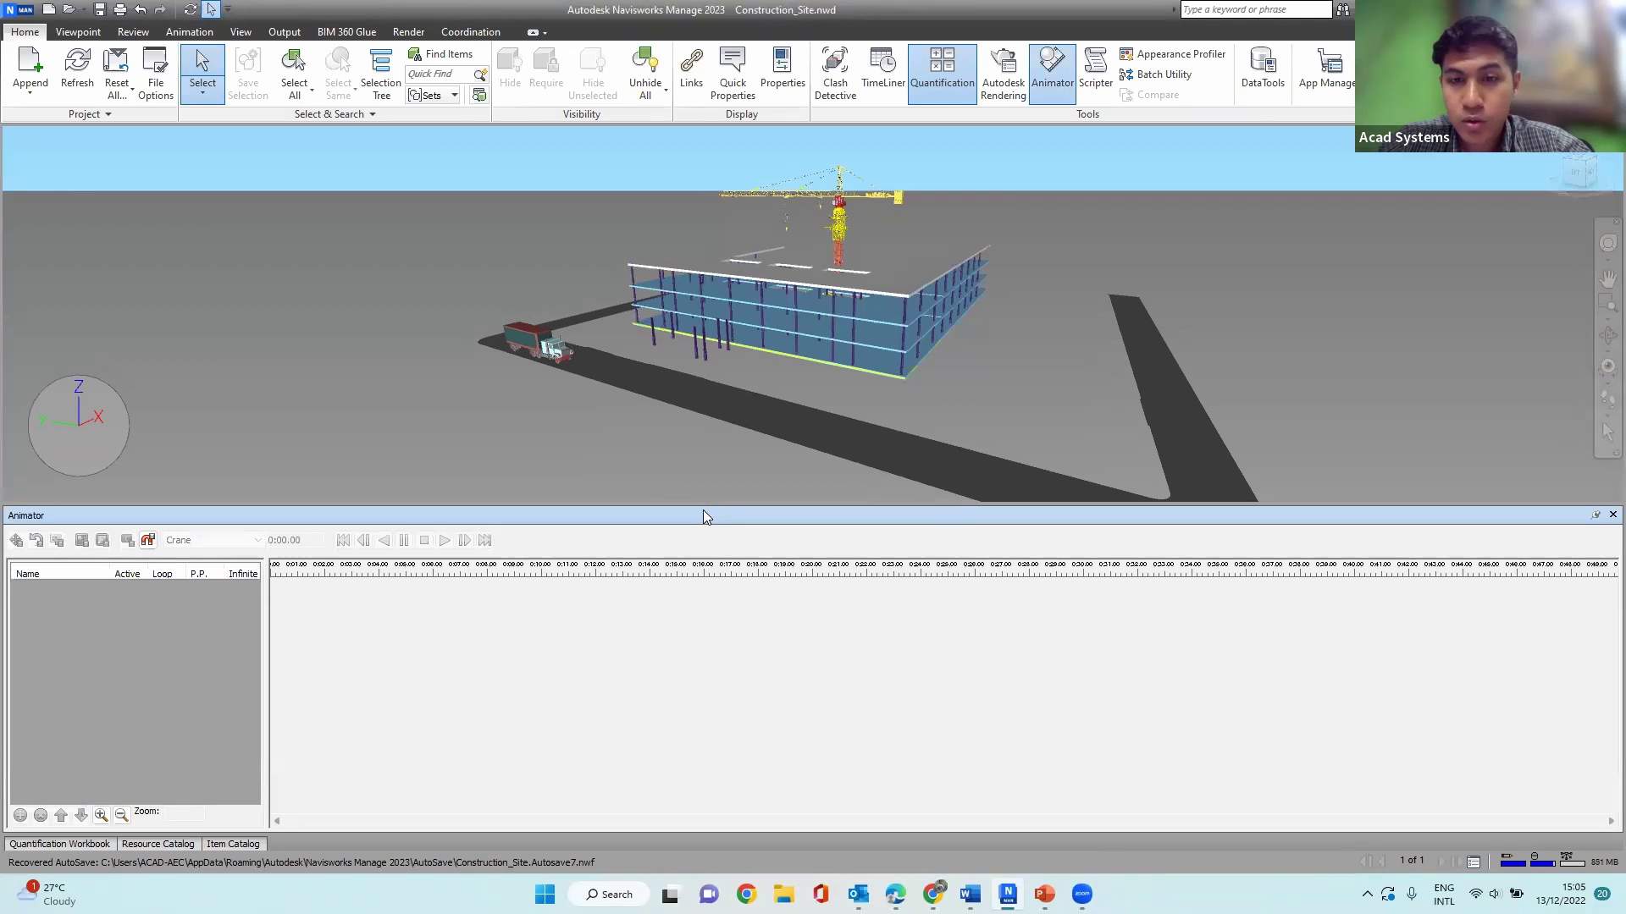
Step: Auto-hide the Animator window, then bring it back and pin it open again
{"action": "left_click", "coordinate": [1595, 515]}
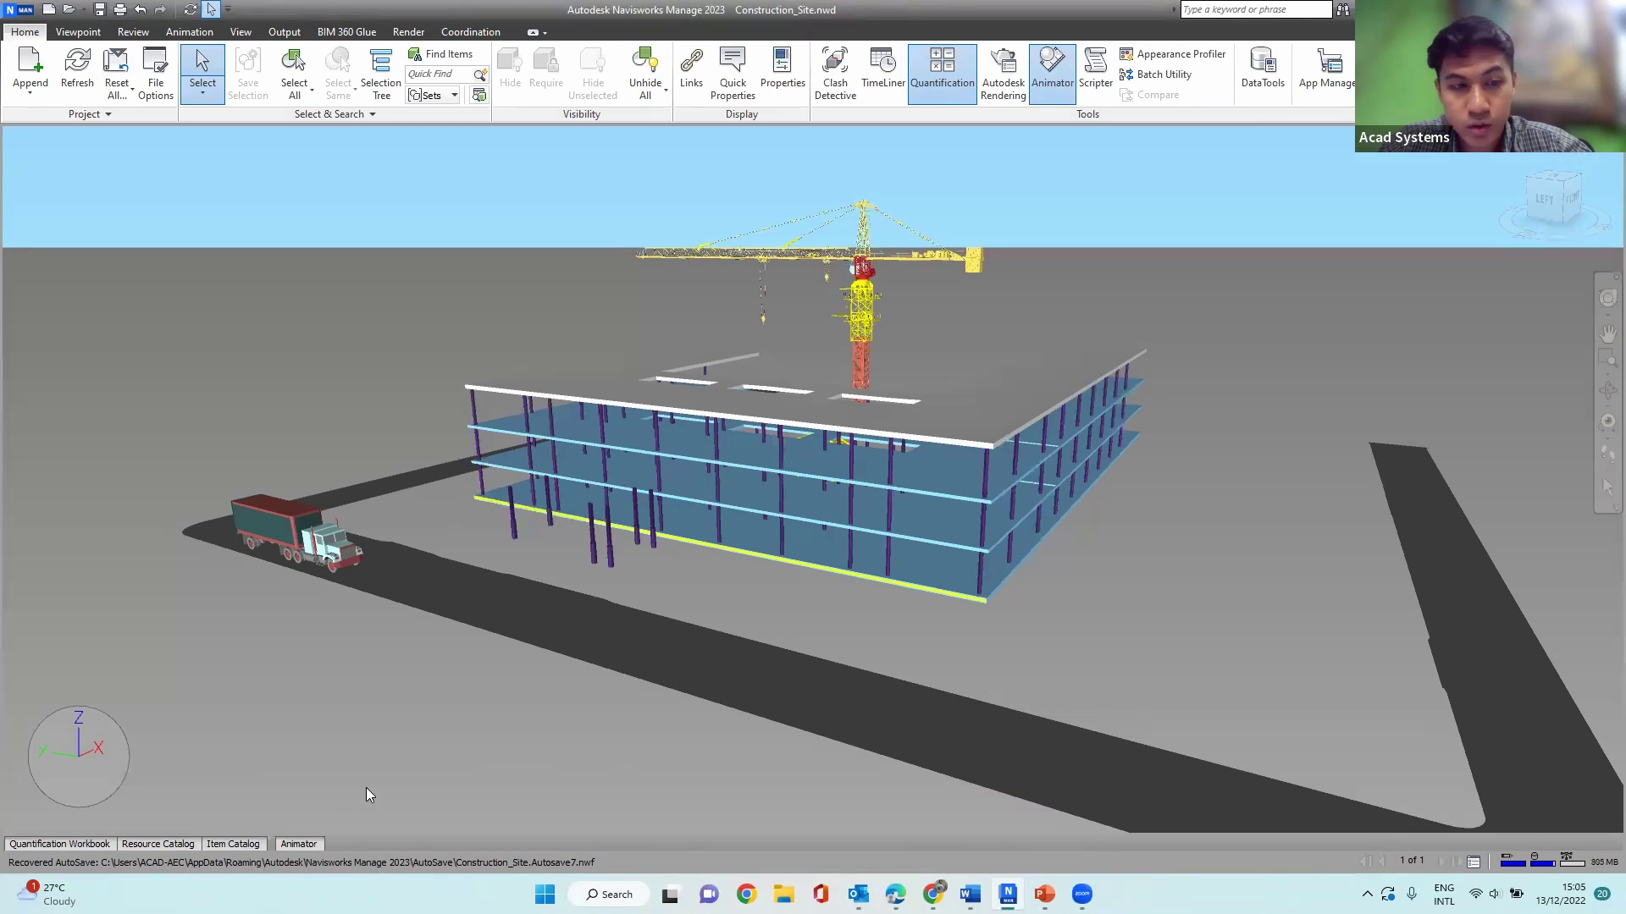
{"action": "left_click", "coordinate": [290, 845]}
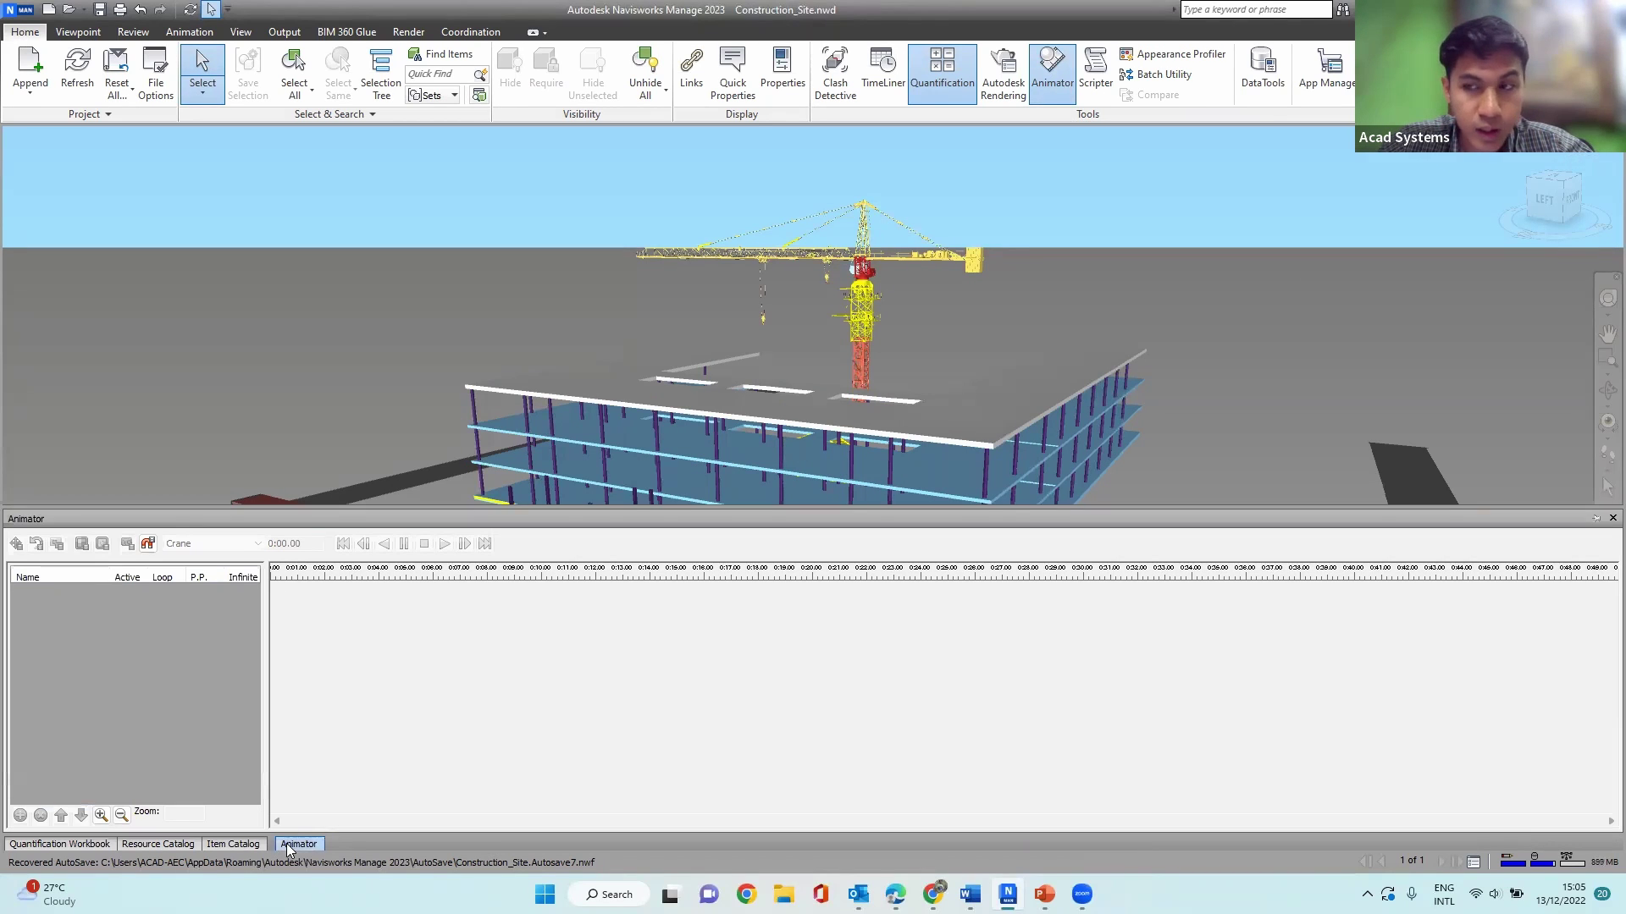
{"action": "left_click", "coordinate": [1596, 516]}
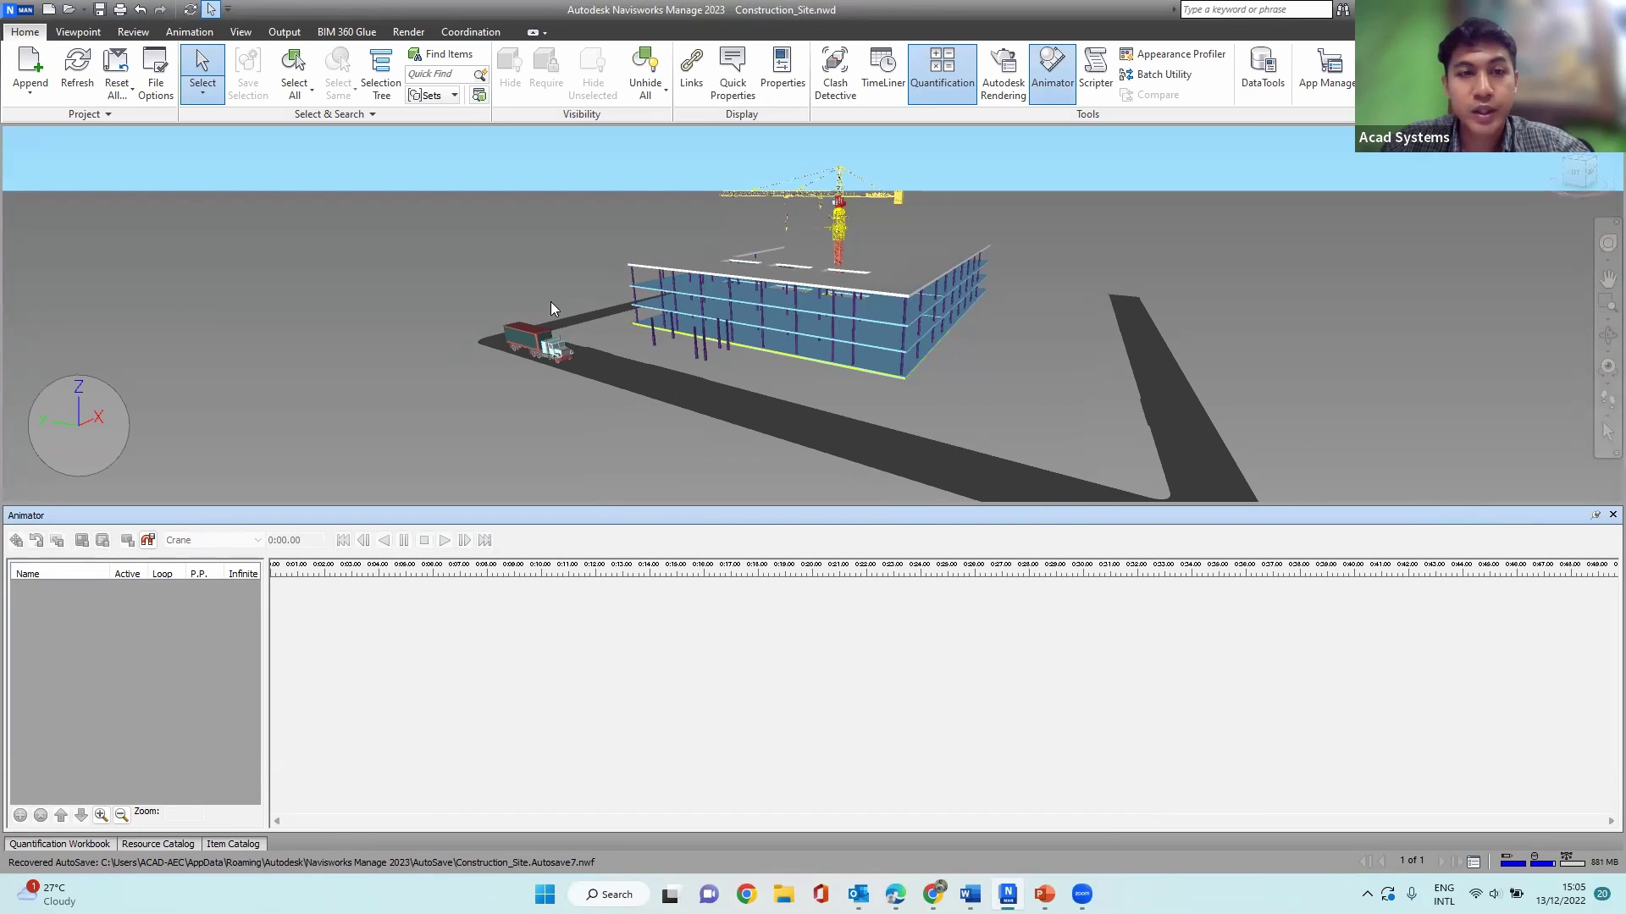
Step: Open the Sets window for managing the model's selection sets
{"action": "scroll", "coordinate": [447, 294], "scroll_direction": "down", "scroll_amount": 2}
{"action": "scroll", "coordinate": [803, 220], "scroll_direction": "up", "scroll_amount": 5}
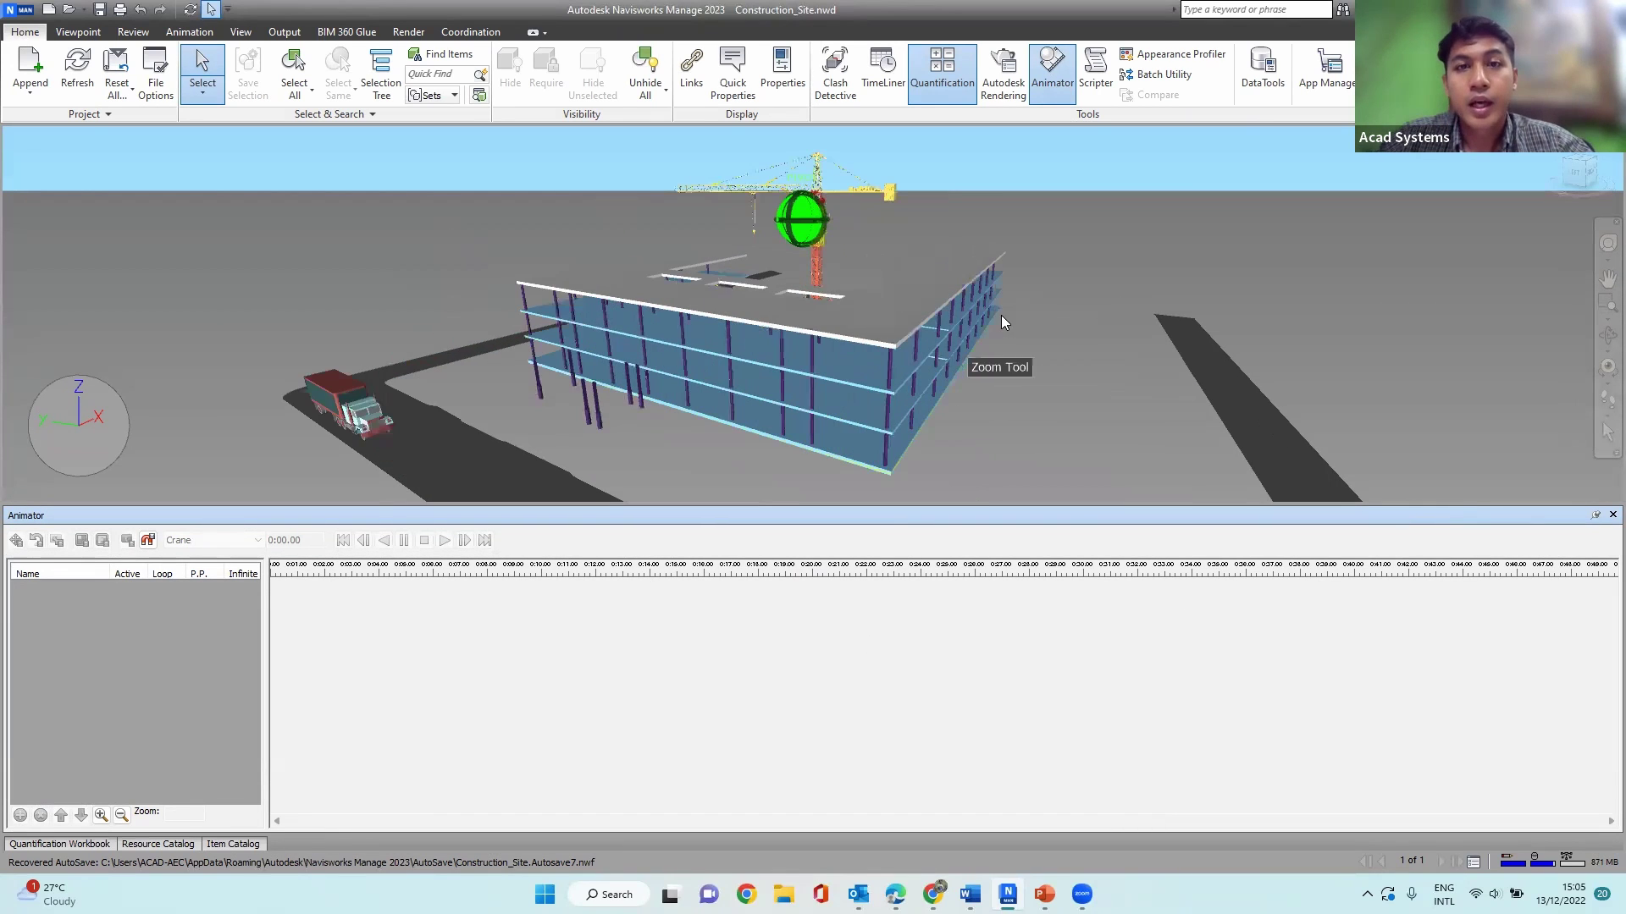
{"action": "middle_click_drag", "start_coordinate": [1009, 323], "coordinate": [972, 174], "text": "shift"}
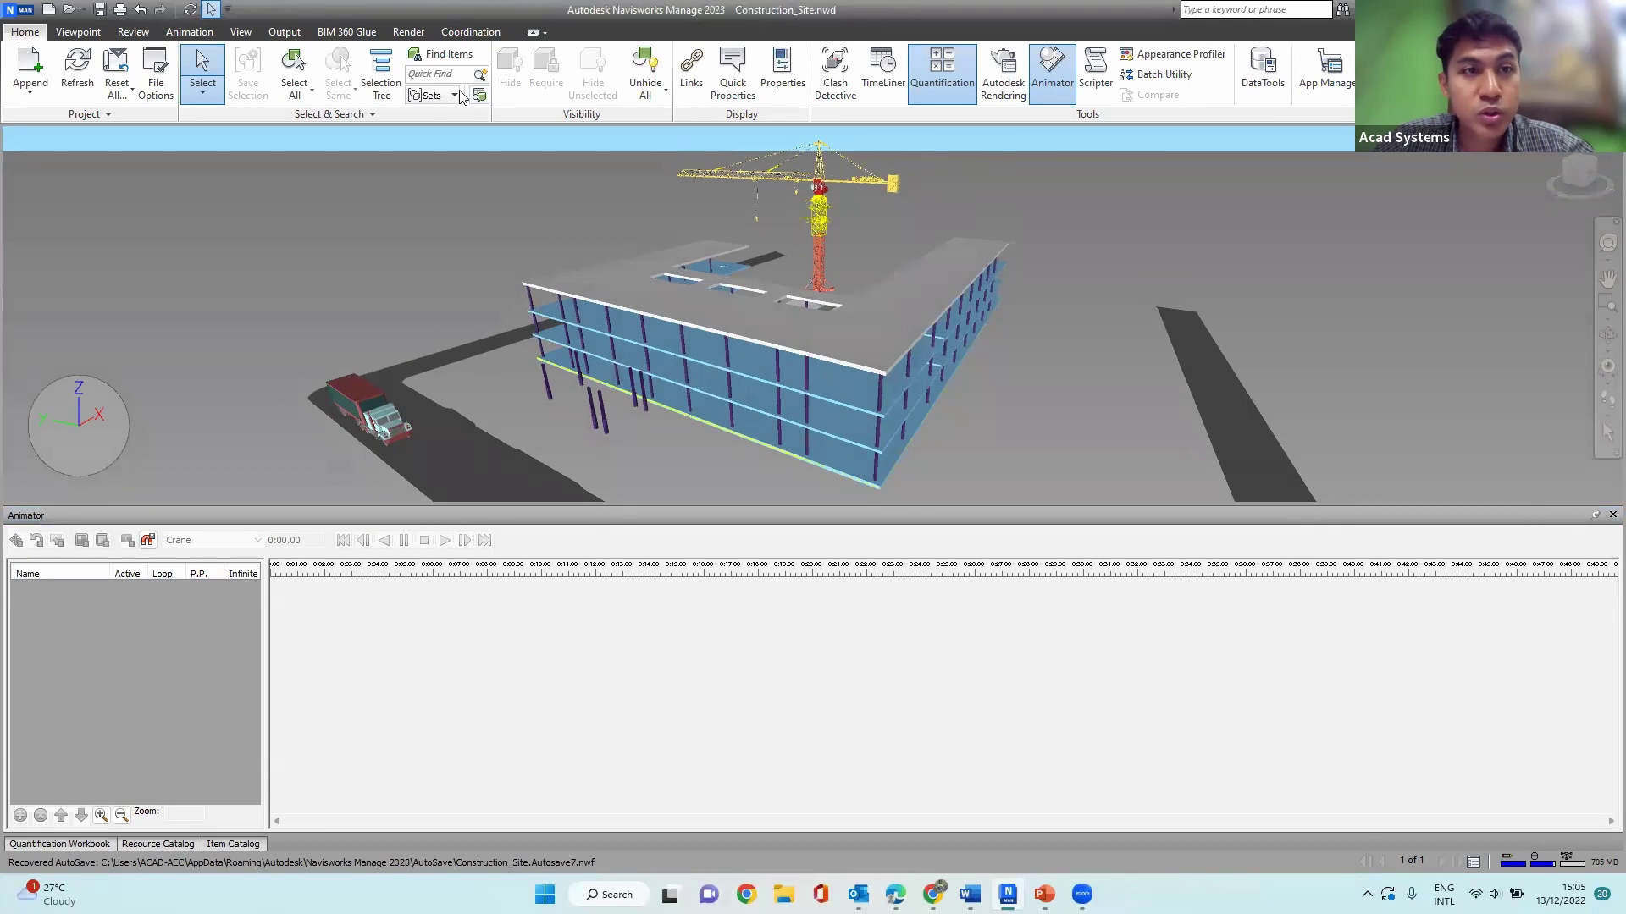
{"action": "left_click", "coordinate": [428, 97]}
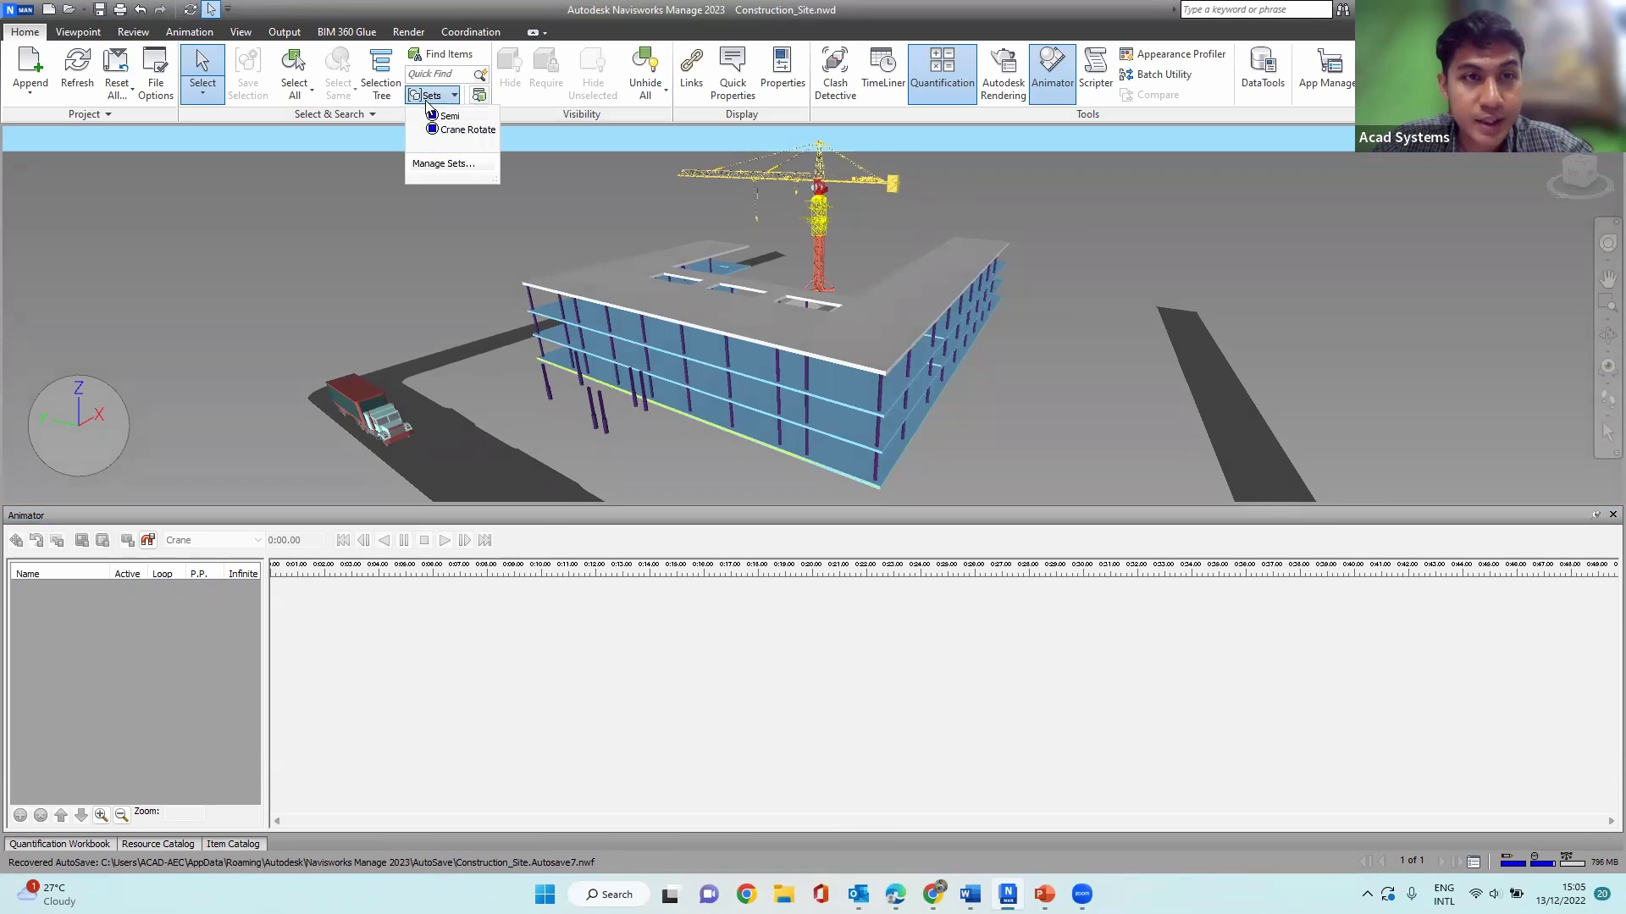
{"action": "left_click", "coordinate": [438, 165]}
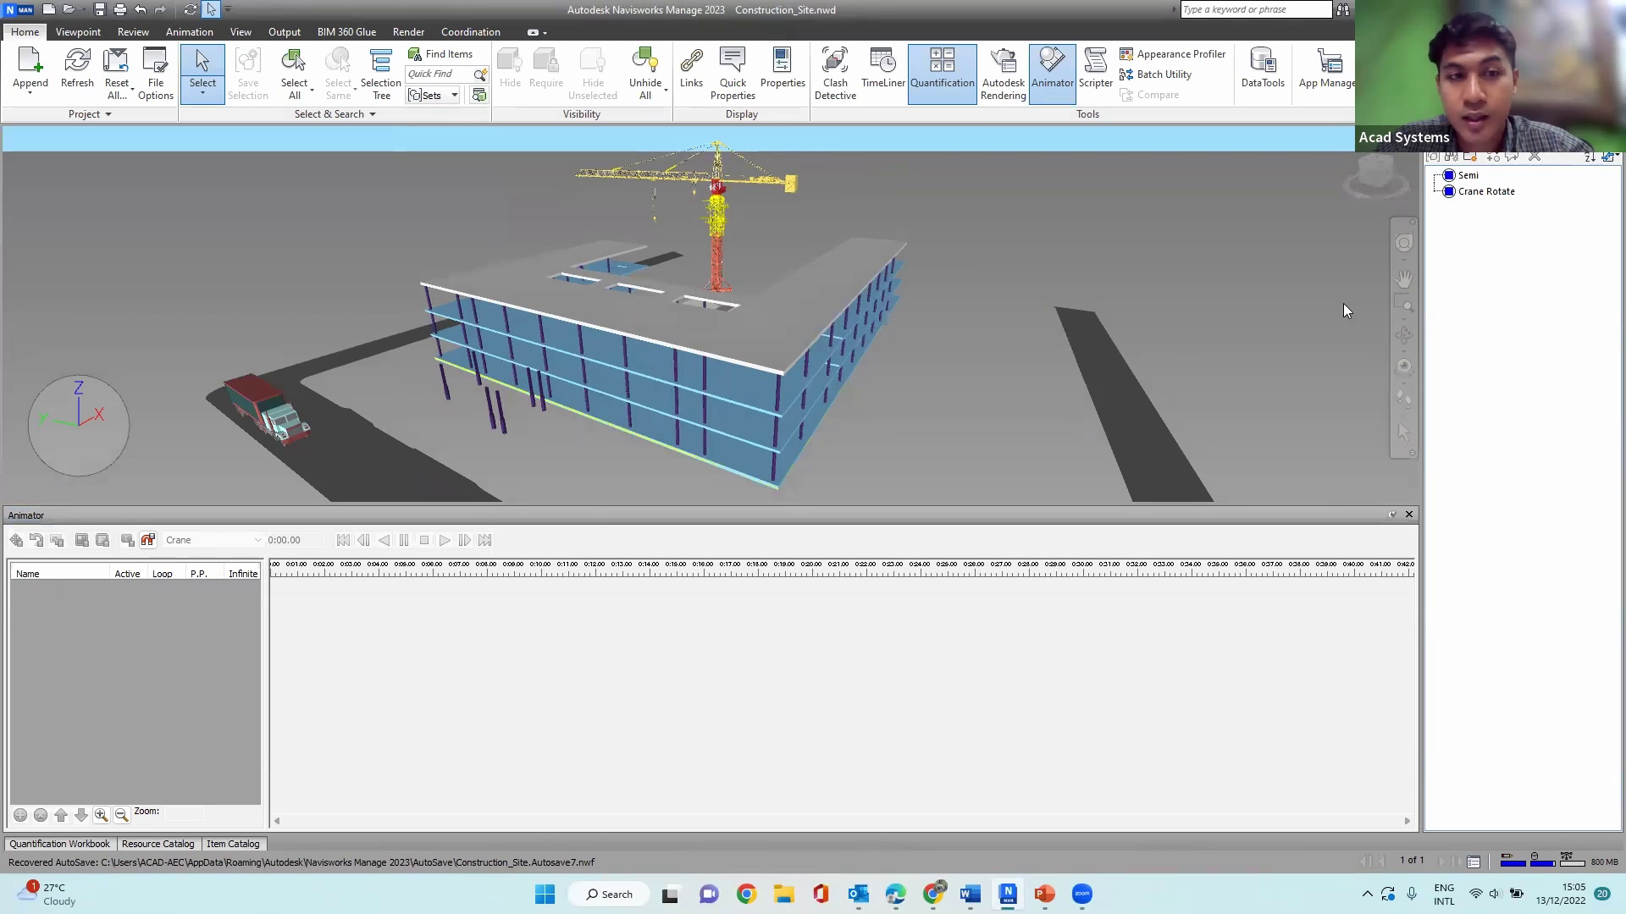
Step: Select the Semi and Crane Rotate sets in turn to check which model objects each one contains
{"action": "left_click", "coordinate": [1473, 178]}
{"action": "left_click", "coordinate": [1476, 193]}
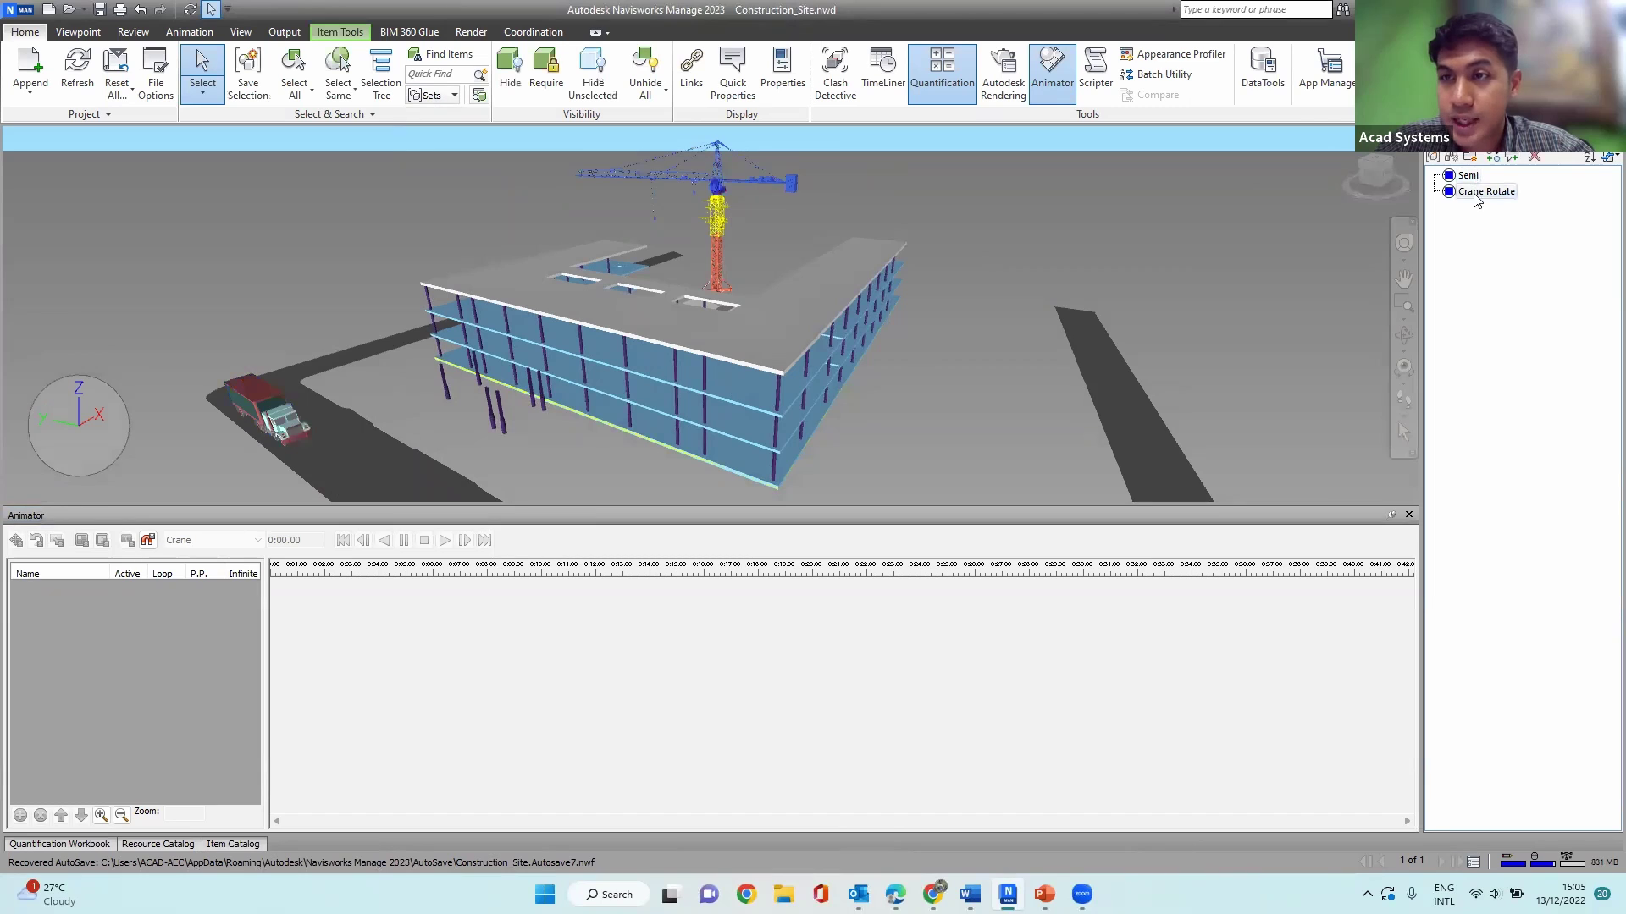
{"action": "left_click", "coordinate": [1473, 176]}
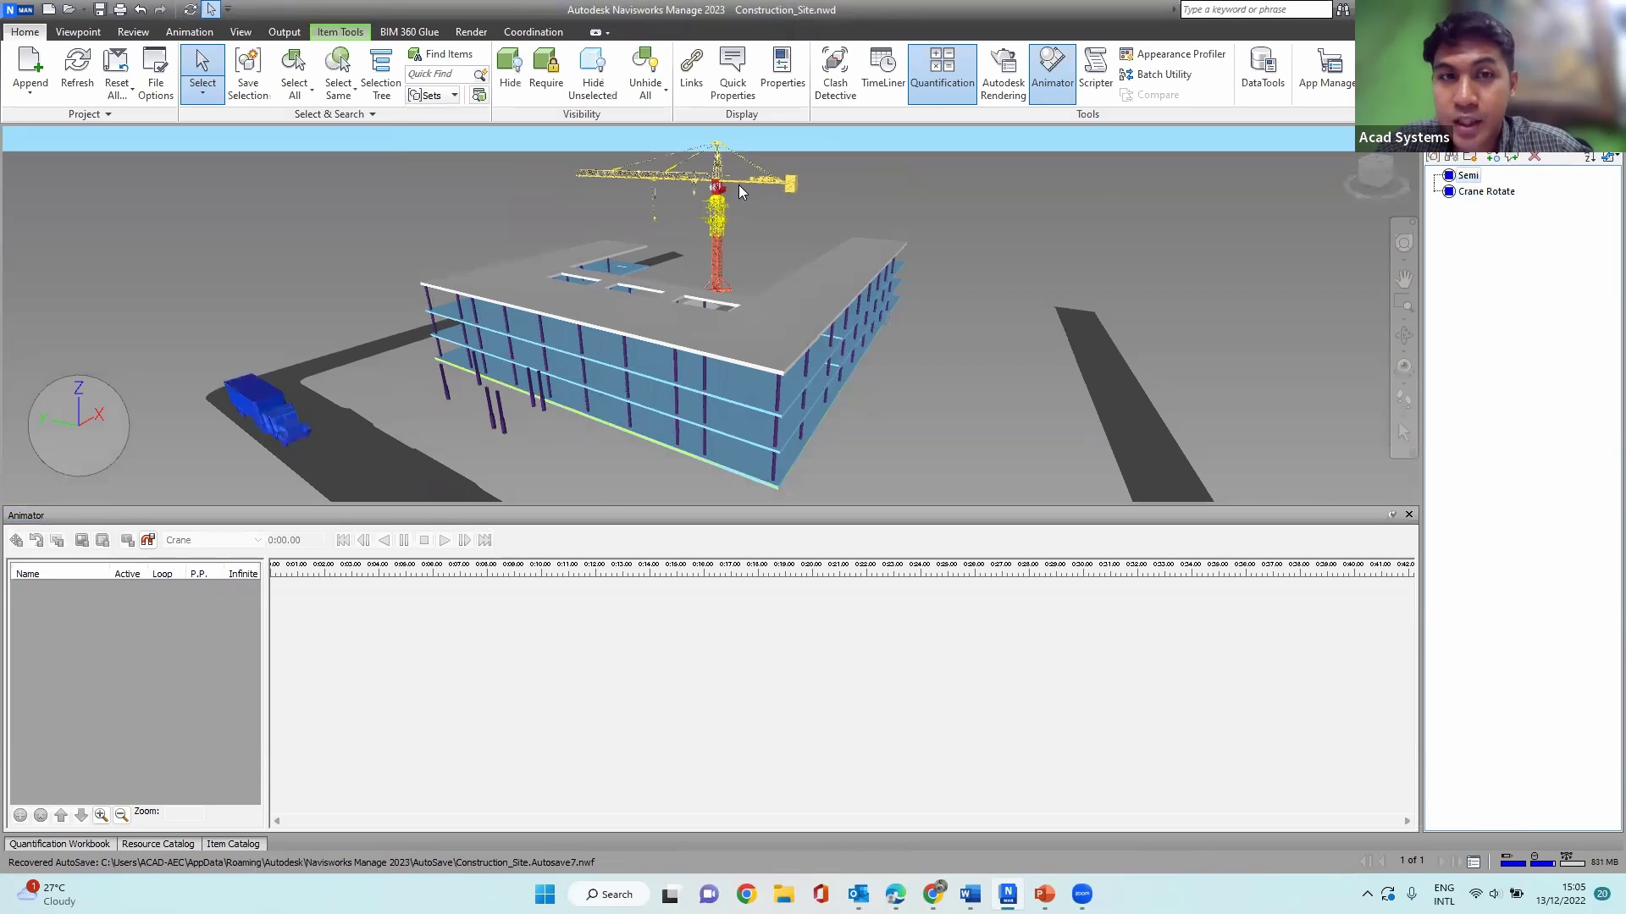
Step: Select individual upper floor levels of the building in the model to see how single objects are picked
{"action": "left_click", "coordinate": [682, 326]}
{"action": "left_click", "coordinate": [706, 394]}
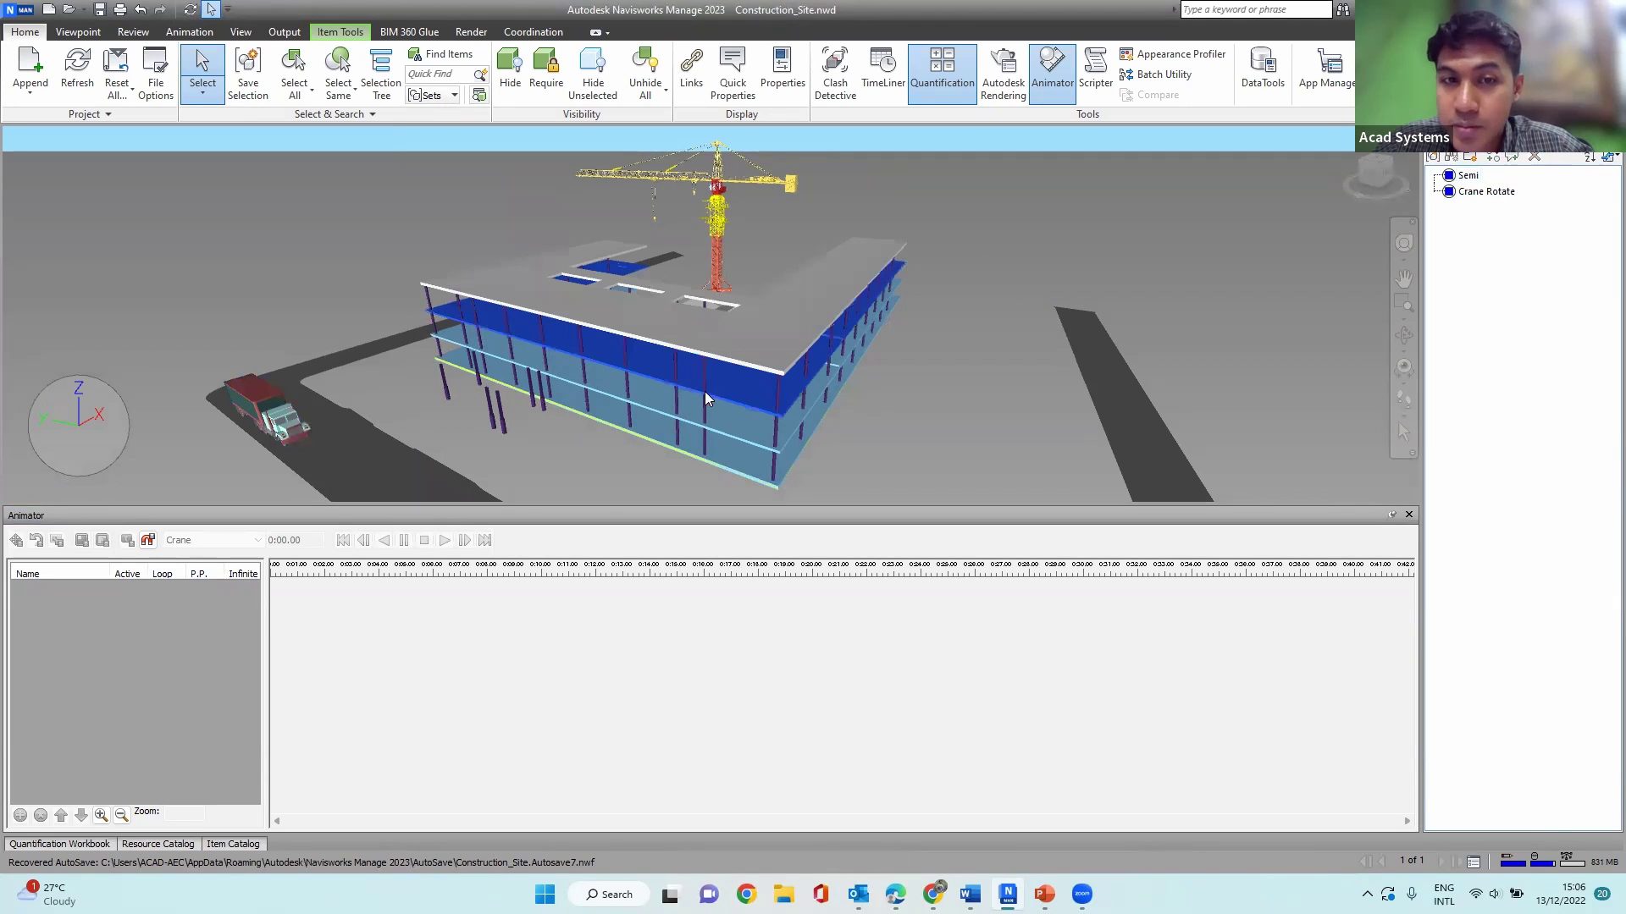
{"action": "left_click", "coordinate": [699, 420]}
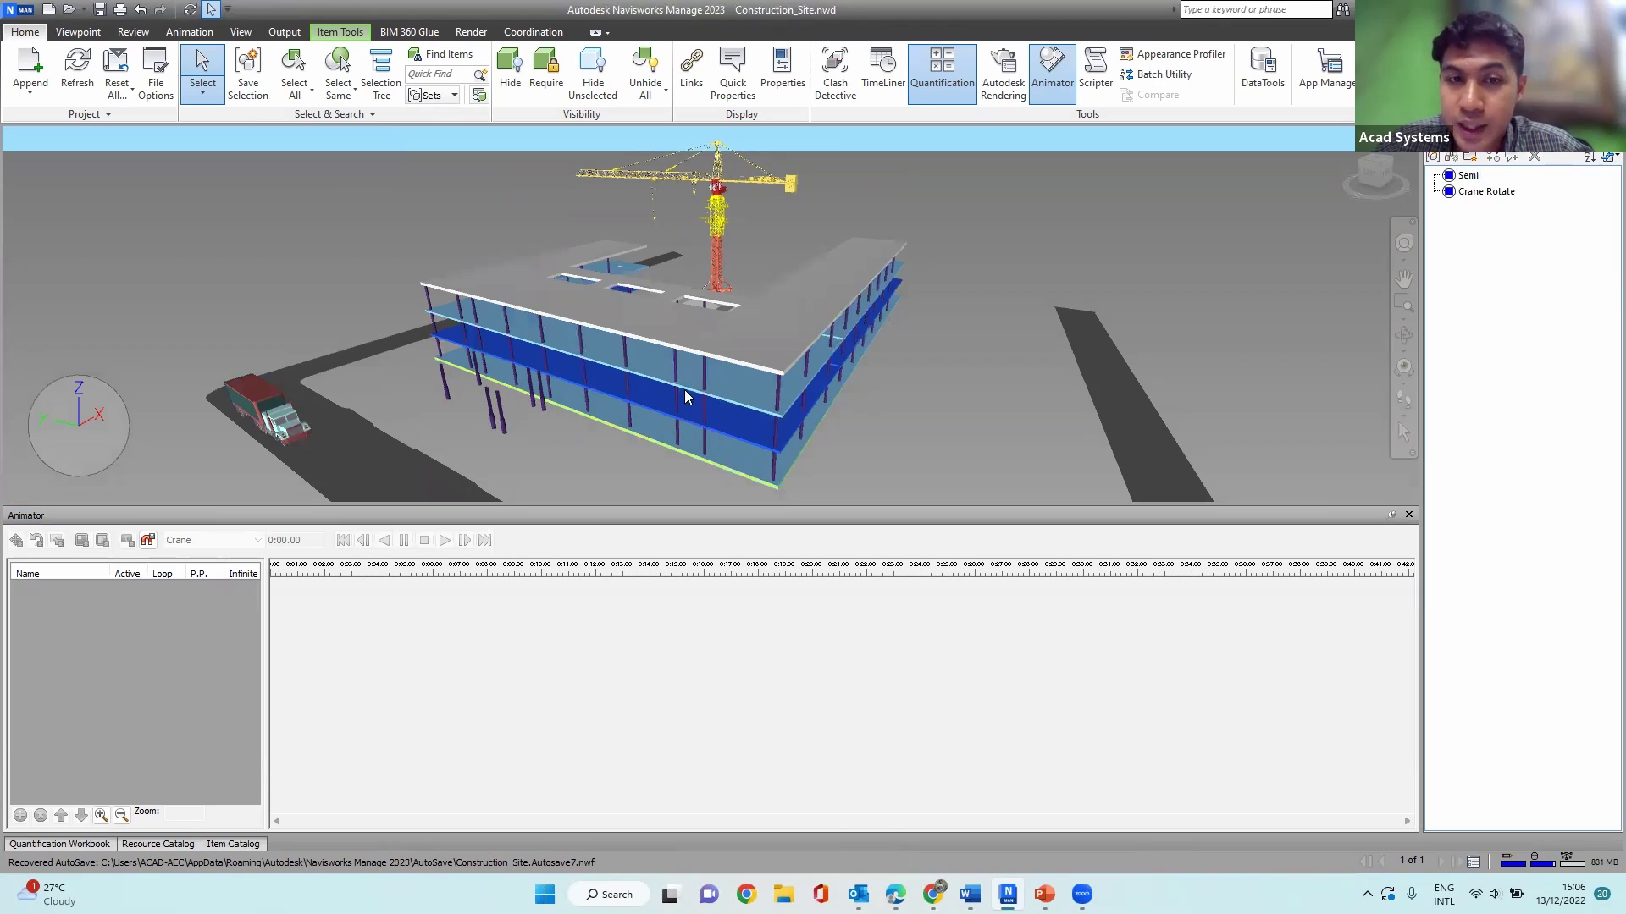
{"action": "left_click", "coordinate": [687, 389]}
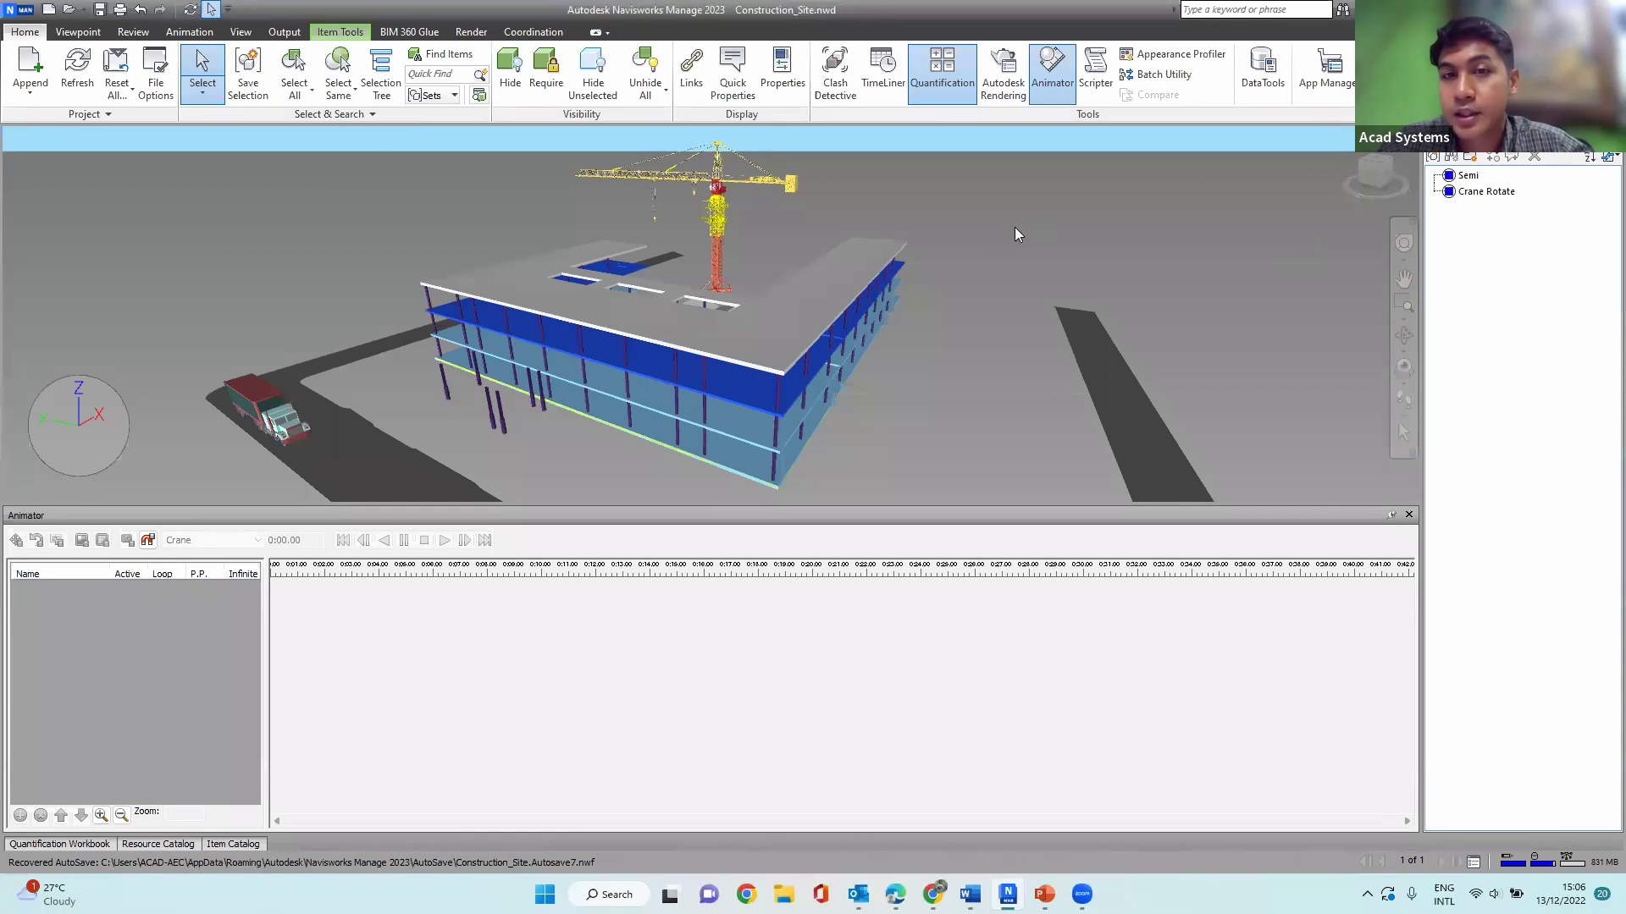
Step: Select the Semi and Crane Rotate sets in turn and examine the highlighted rotating part of the crane up close
{"action": "left_click", "coordinate": [957, 229]}
{"action": "scroll", "coordinate": [628, 309], "scroll_direction": "up", "scroll_amount": 1}
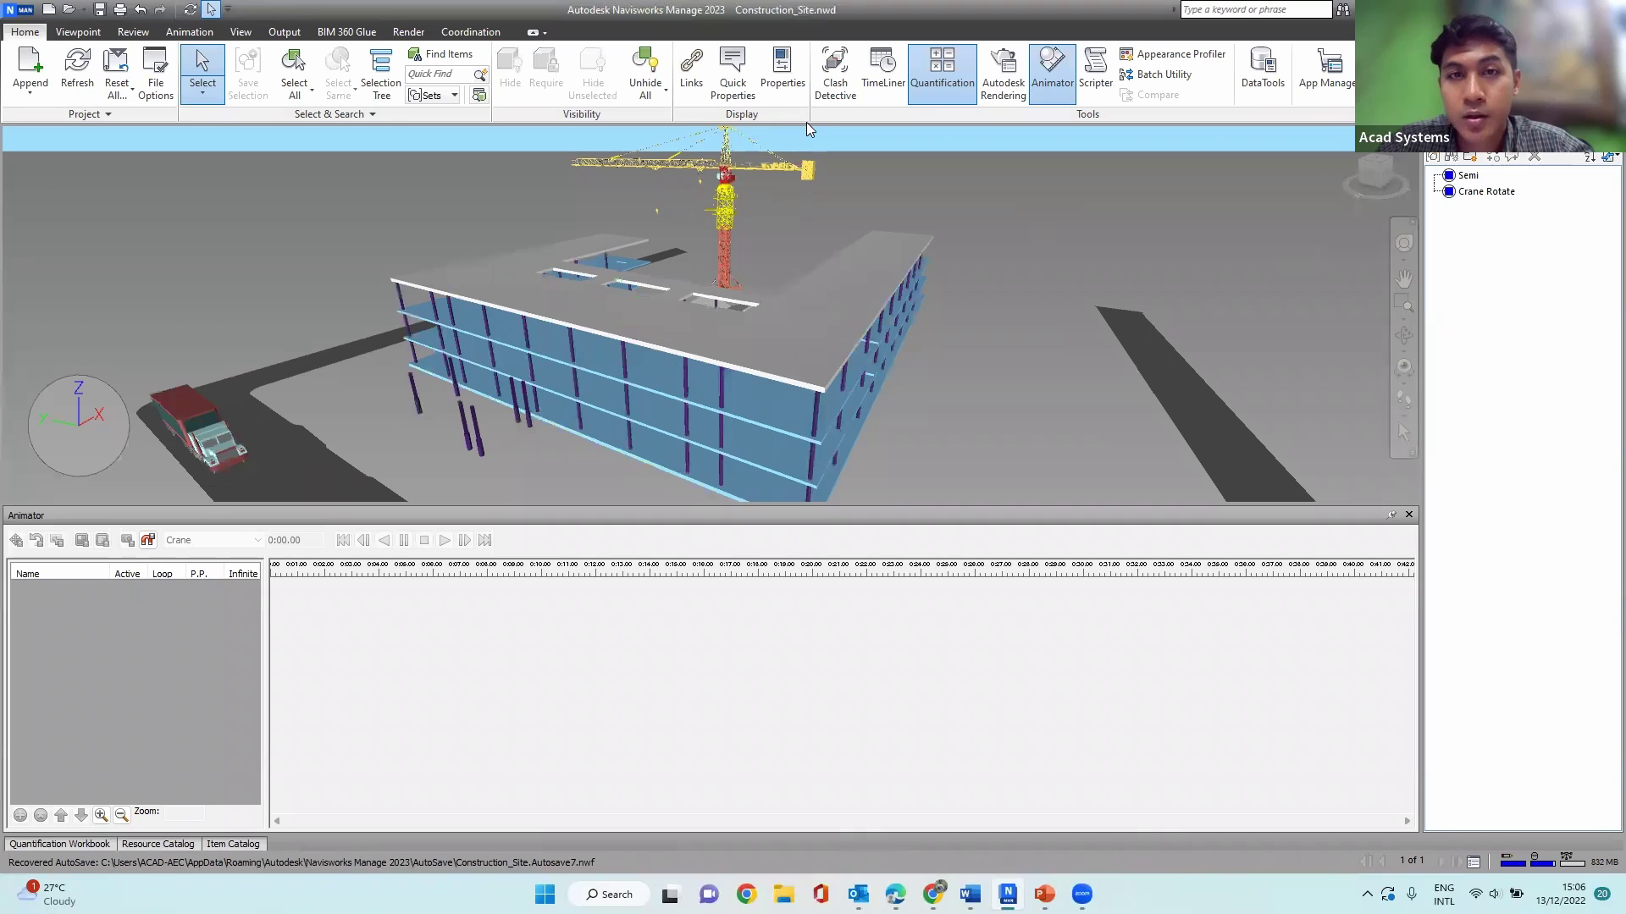
{"action": "left_click", "coordinate": [1460, 177]}
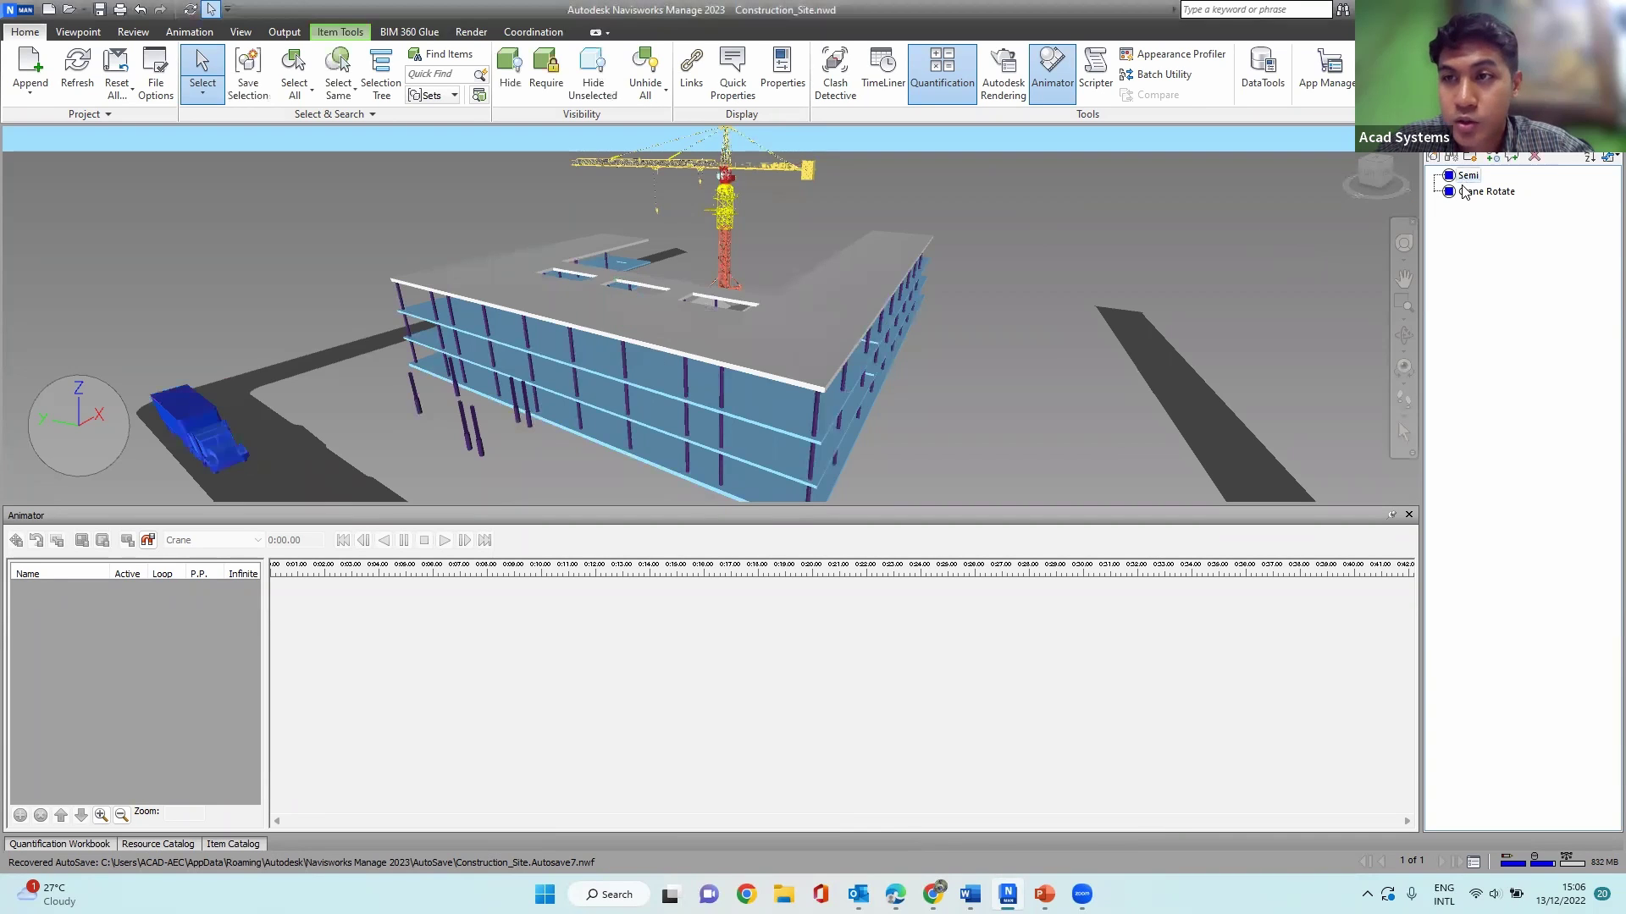
{"action": "left_click", "coordinate": [1477, 192]}
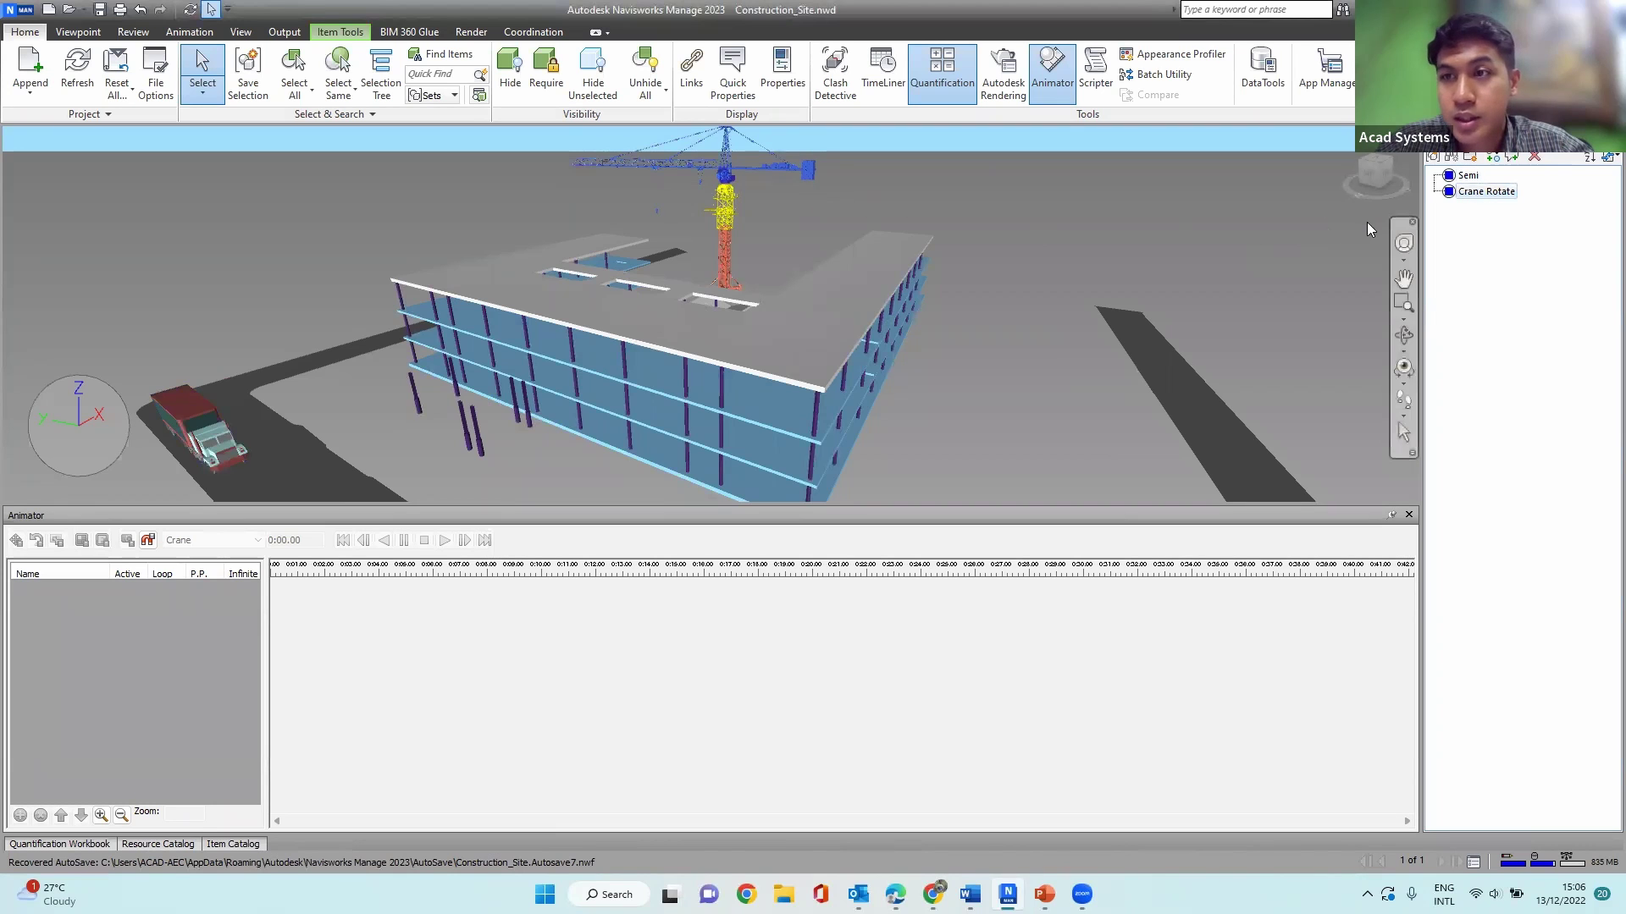
{"action": "middle_click_drag", "start_coordinate": [1128, 261], "coordinate": [1149, 306]}
{"action": "scroll", "coordinate": [841, 225], "scroll_direction": "up", "scroll_amount": 8}
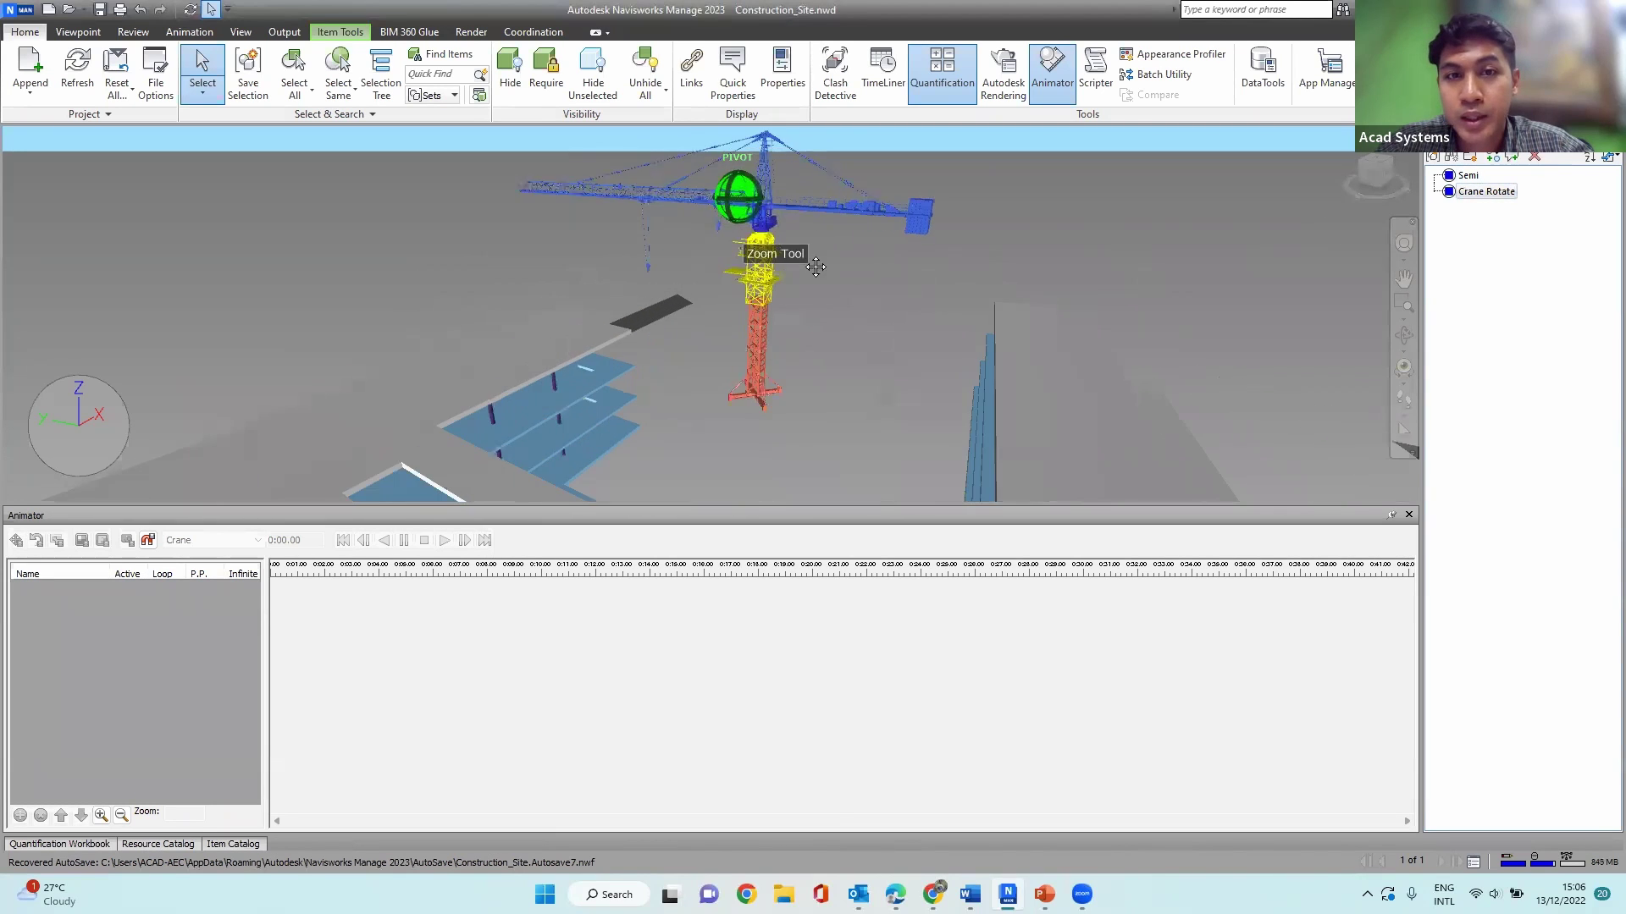
{"action": "scroll", "coordinate": [783, 323], "scroll_direction": "up", "scroll_amount": 5}
{"action": "middle_click_drag", "start_coordinate": [1031, 367], "coordinate": [908, 378], "text": "shift"}
{"action": "scroll", "coordinate": [908, 379], "scroll_direction": "down", "scroll_amount": 6}
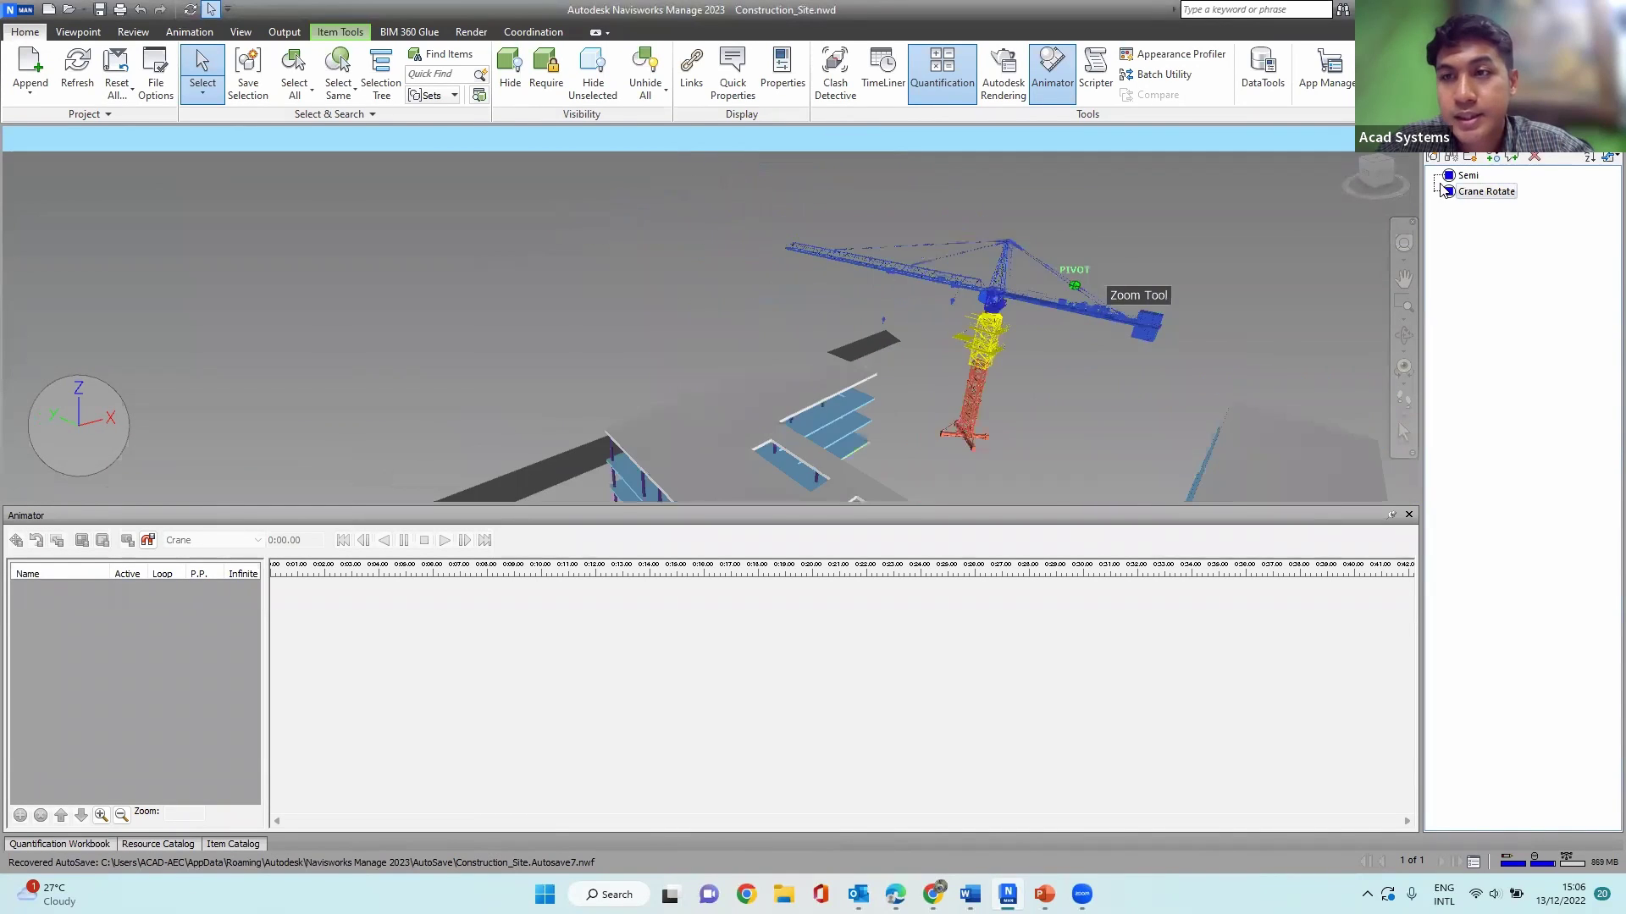
Step: Select the Semi set and examine the highlighted truck on the road up close
{"action": "left_click", "coordinate": [1469, 175]}
{"action": "scroll", "coordinate": [902, 378], "scroll_direction": "up", "scroll_amount": 5}
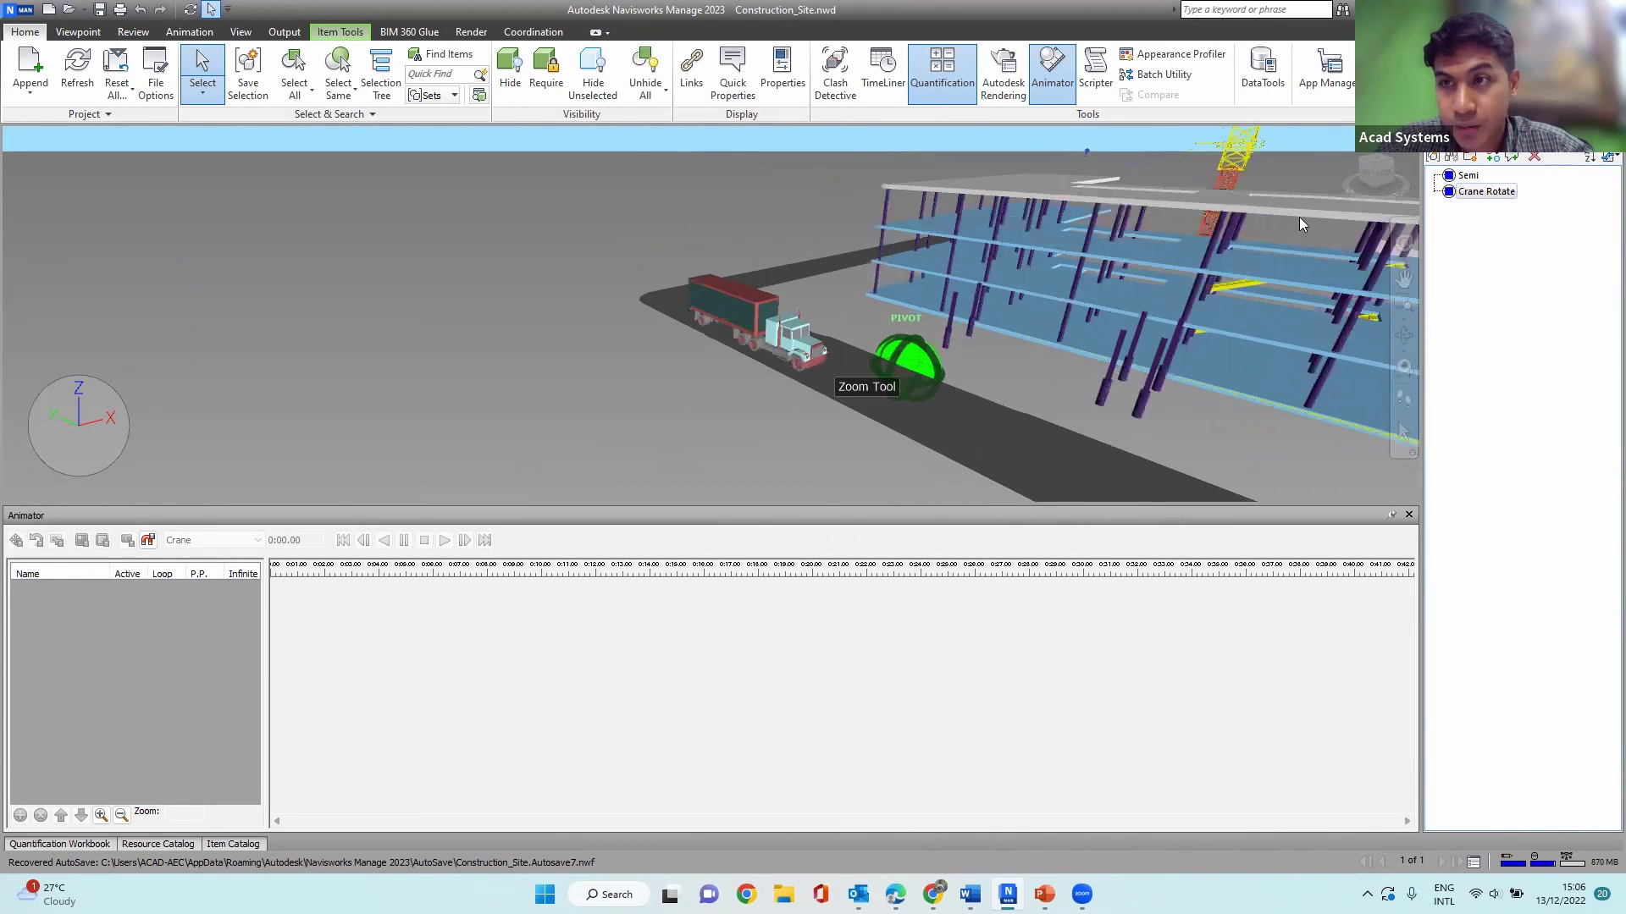
{"action": "middle_click_drag", "start_coordinate": [1007, 397], "coordinate": [1550, 162], "text": "shift"}
{"action": "scroll", "coordinate": [786, 320], "scroll_direction": "up", "scroll_amount": 3}
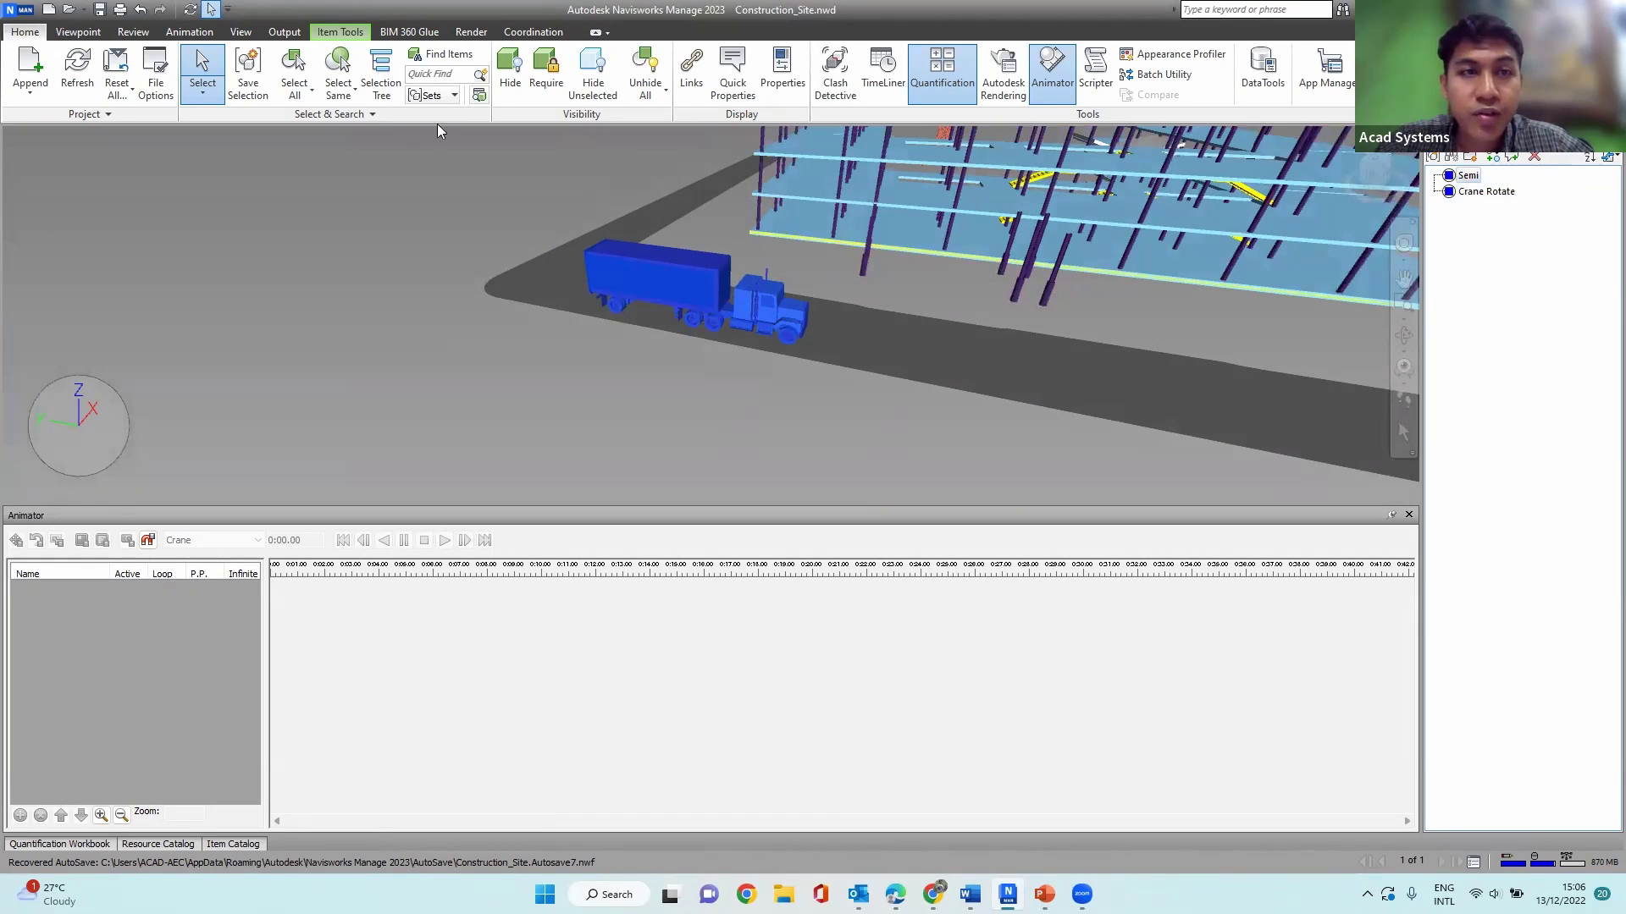
Step: Show the Selection Tree and dock the Sets window directly beneath it
{"action": "left_click", "coordinate": [378, 85]}
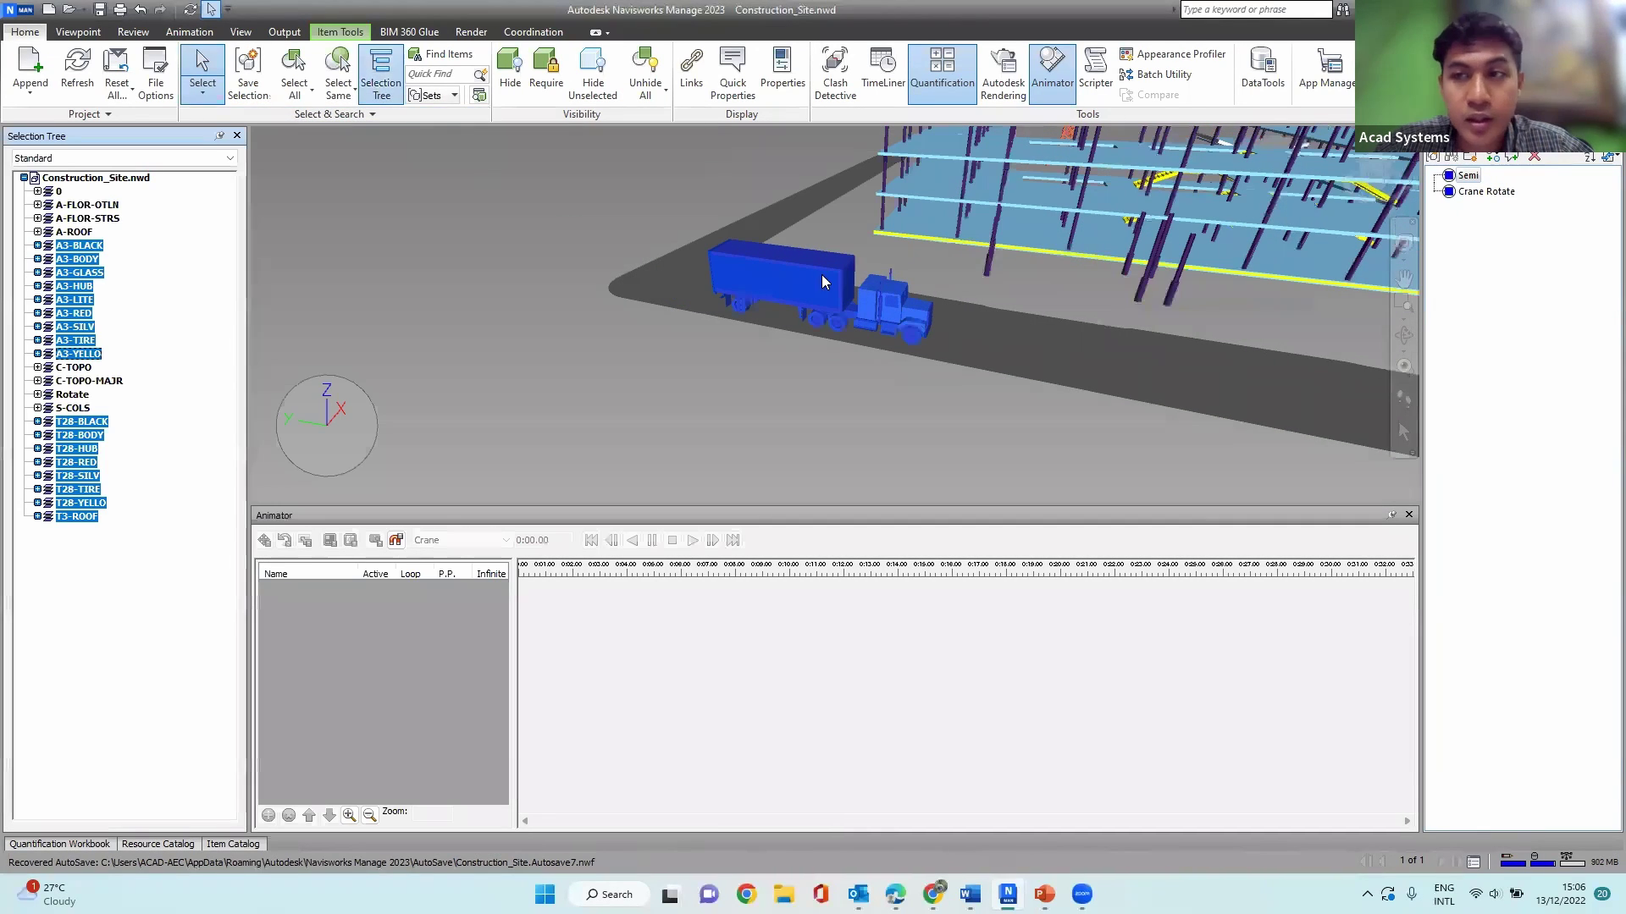
{"action": "left_click_drag", "start_coordinate": [1488, 168], "coordinate": [488, 525]}
{"action": "left_click_drag", "start_coordinate": [94, 537], "coordinate": [134, 503]}
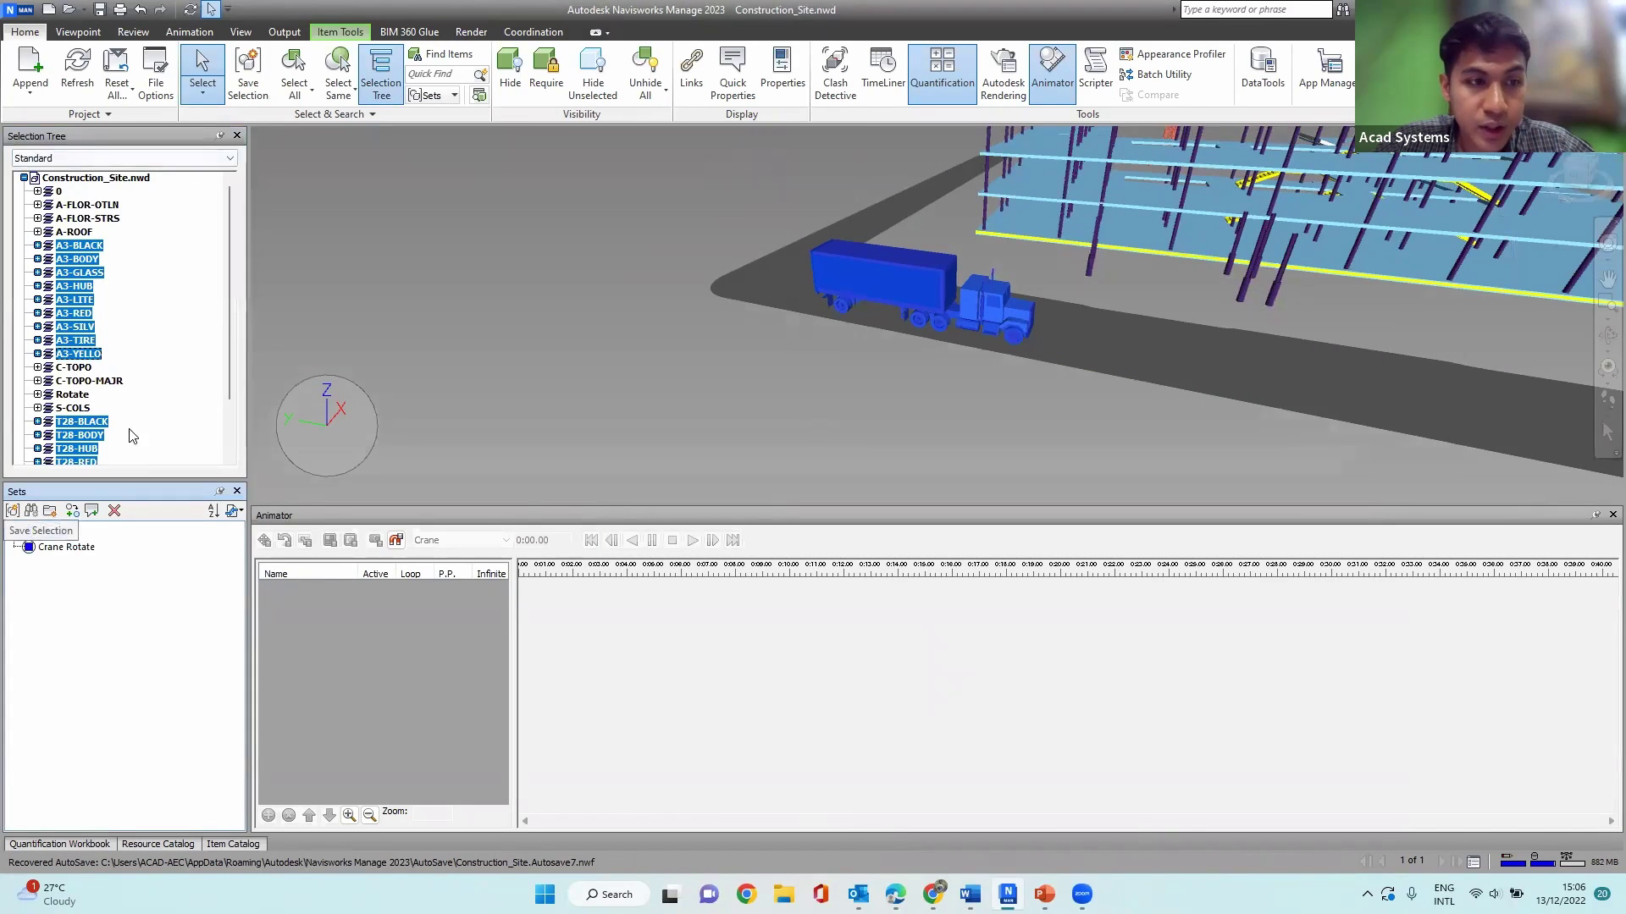
Step: Select A-FLOR-STRS and a 3D Solid under A-ROOF in the Selection Tree to check which building parts they cover, and clear the selection
{"action": "left_click", "coordinate": [170, 349]}
{"action": "left_click", "coordinate": [87, 219]}
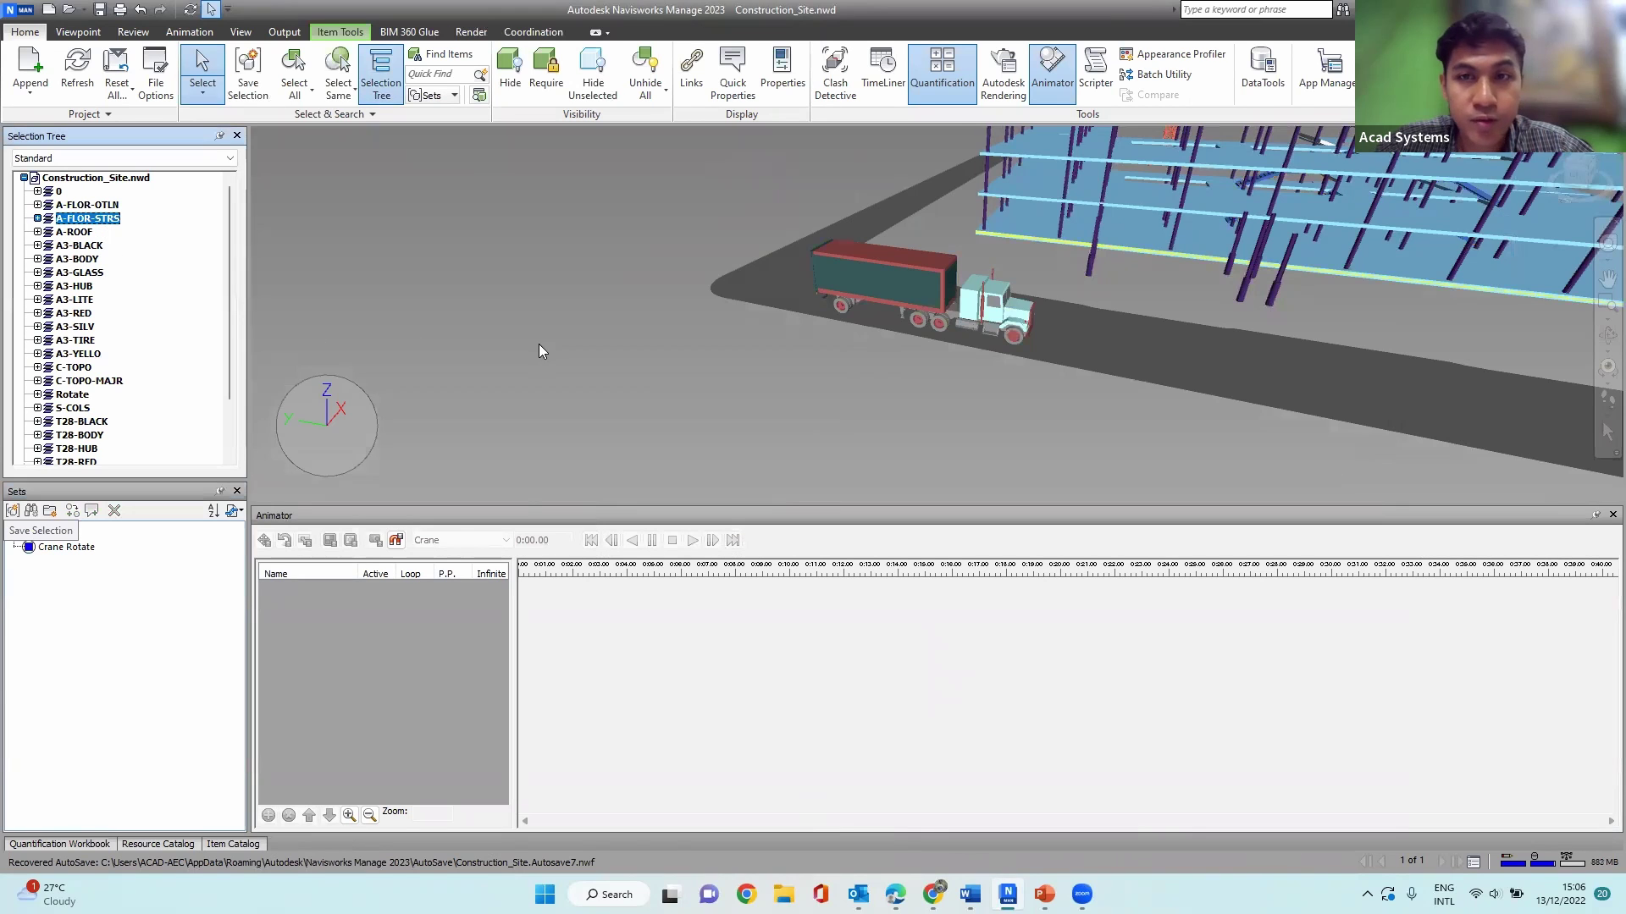
{"action": "scroll", "coordinate": [539, 346], "scroll_direction": "down", "scroll_amount": 2}
{"action": "scroll", "coordinate": [887, 398], "scroll_direction": "down", "scroll_amount": 3}
{"action": "left_click", "coordinate": [1169, 175]}
{"action": "type", "text": "Semi"}
{"action": "key", "text": "Return"}
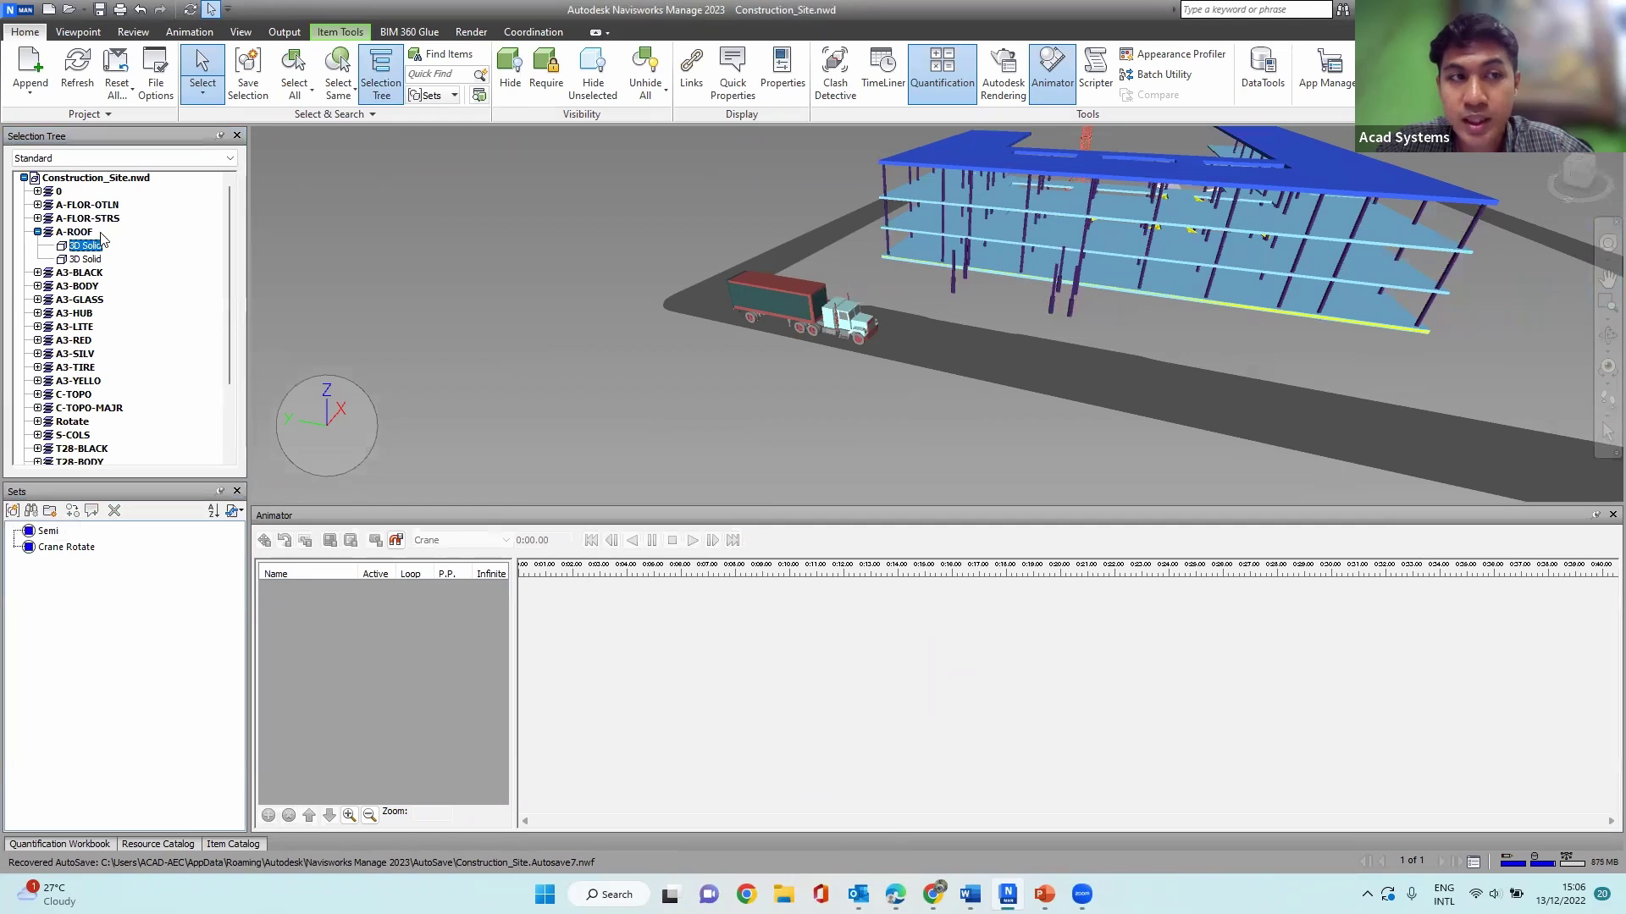
{"action": "left_click", "coordinate": [70, 286]}
{"action": "left_click", "coordinate": [69, 354]}
{"action": "key", "text": "Escape"}
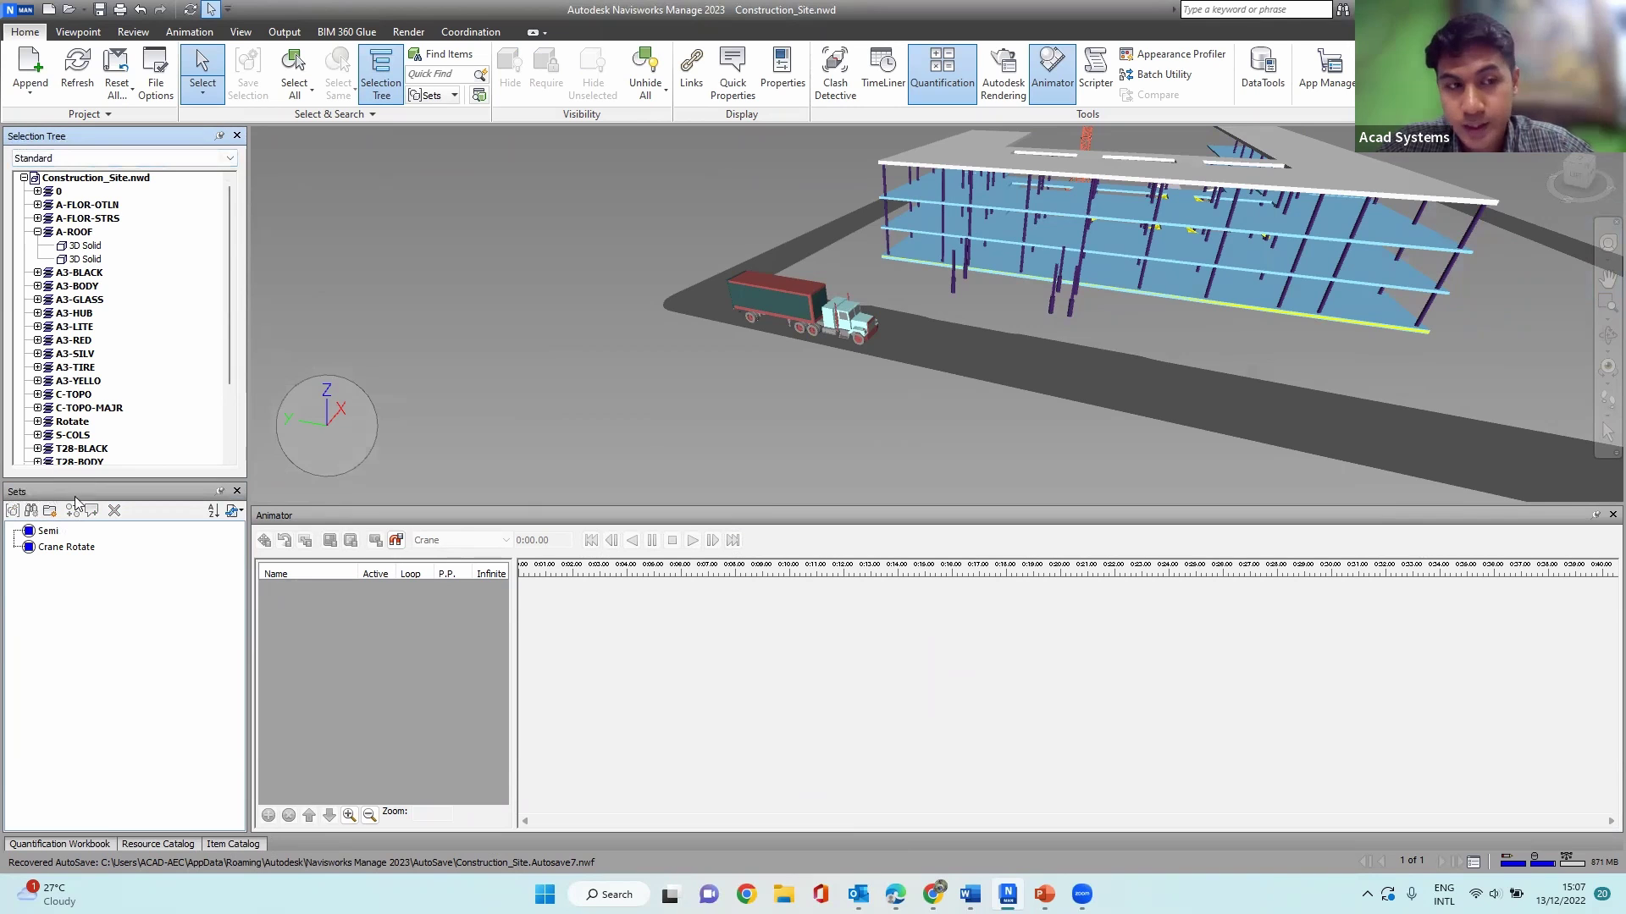
{"action": "left_click", "coordinate": [117, 590]}
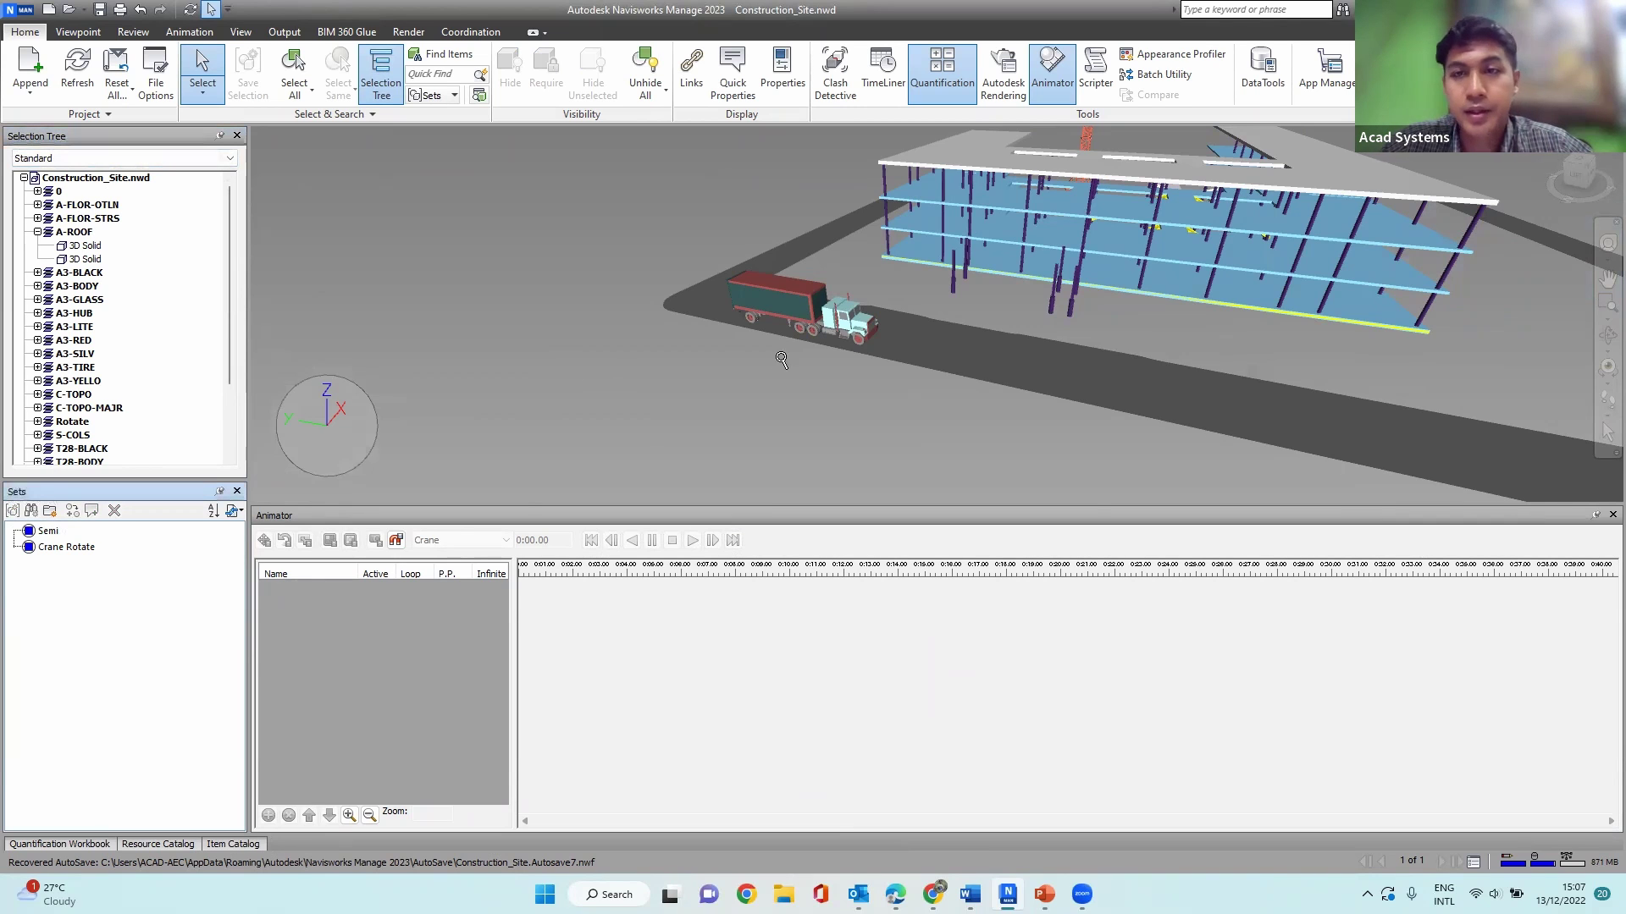
{"action": "scroll", "coordinate": [782, 360], "scroll_direction": "down", "scroll_amount": 4}
{"action": "middle_click_drag", "start_coordinate": [1194, 398], "coordinate": [1070, 279], "text": "shift"}
{"action": "scroll", "coordinate": [1064, 190], "scroll_direction": "down", "scroll_amount": 2}
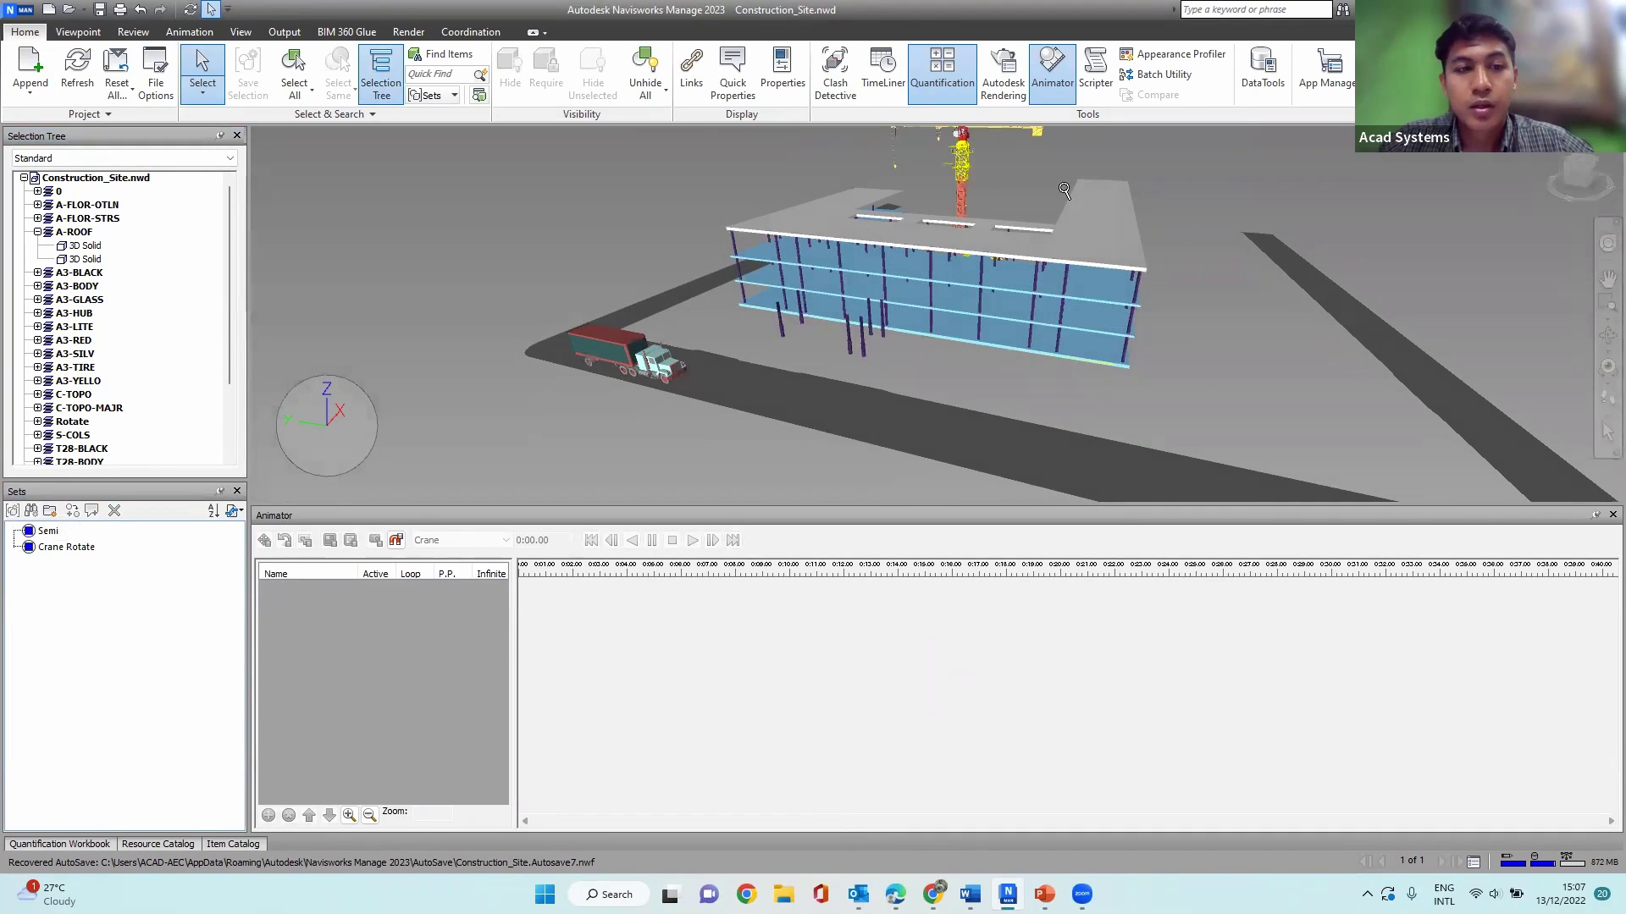
{"action": "scroll", "coordinate": [1063, 188], "scroll_direction": "up", "scroll_amount": 1}
{"action": "left_click", "coordinate": [444, 625]}
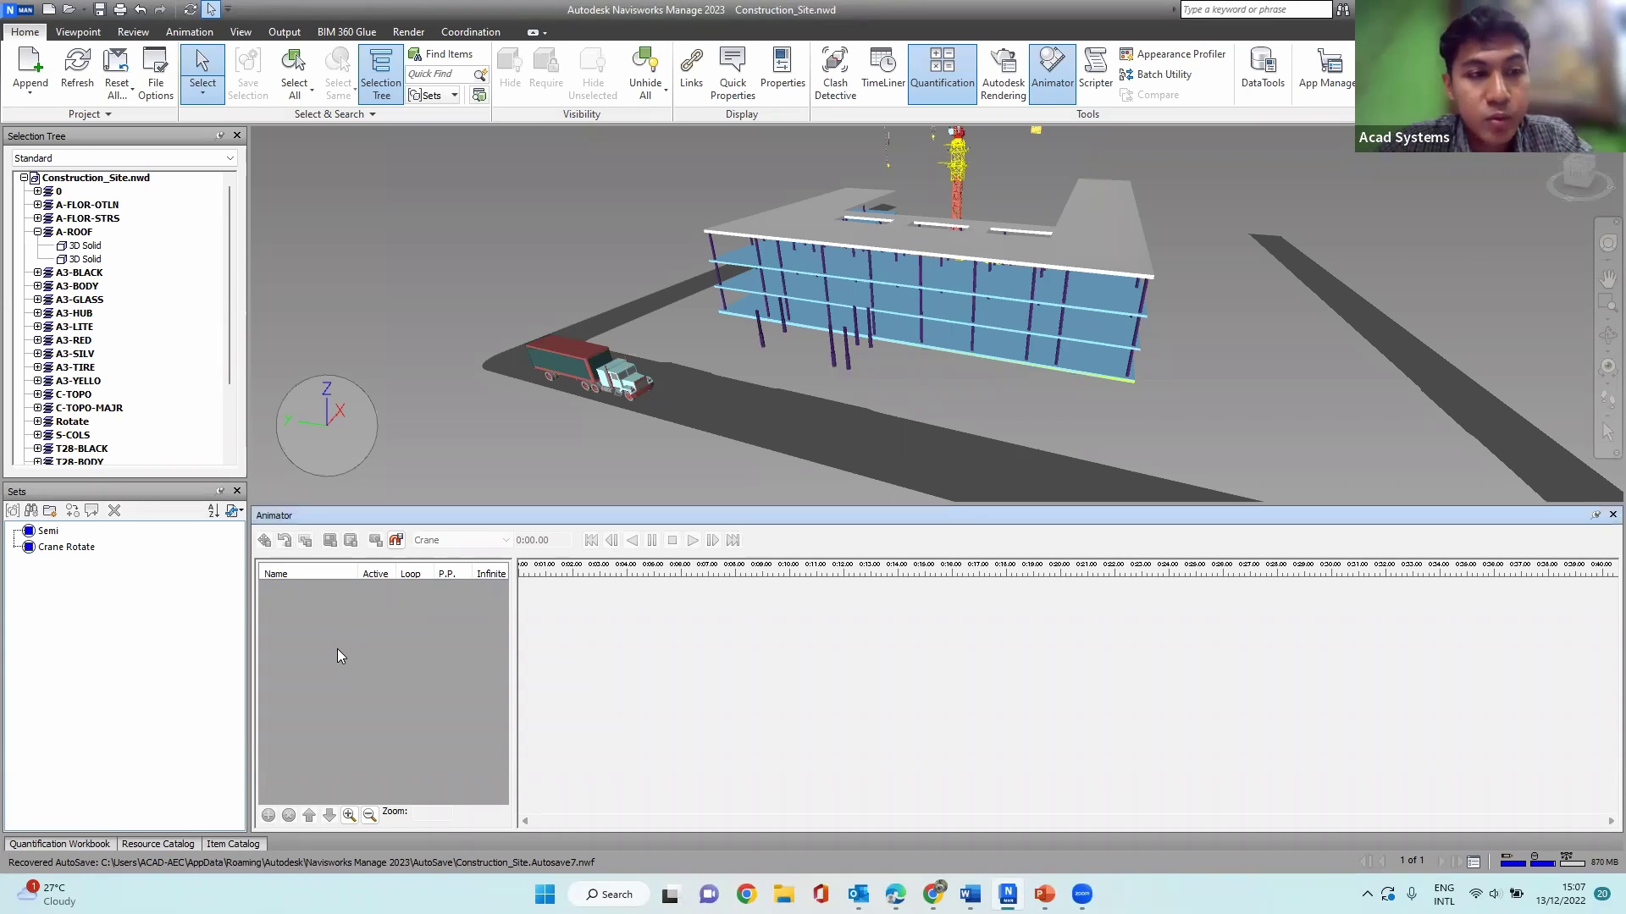
Step: Select the Semi set to view the truck within the whole site, collapse Construction_Site.nwd in the Selection Tree, and clear the selection
{"action": "left_click", "coordinate": [47, 531]}
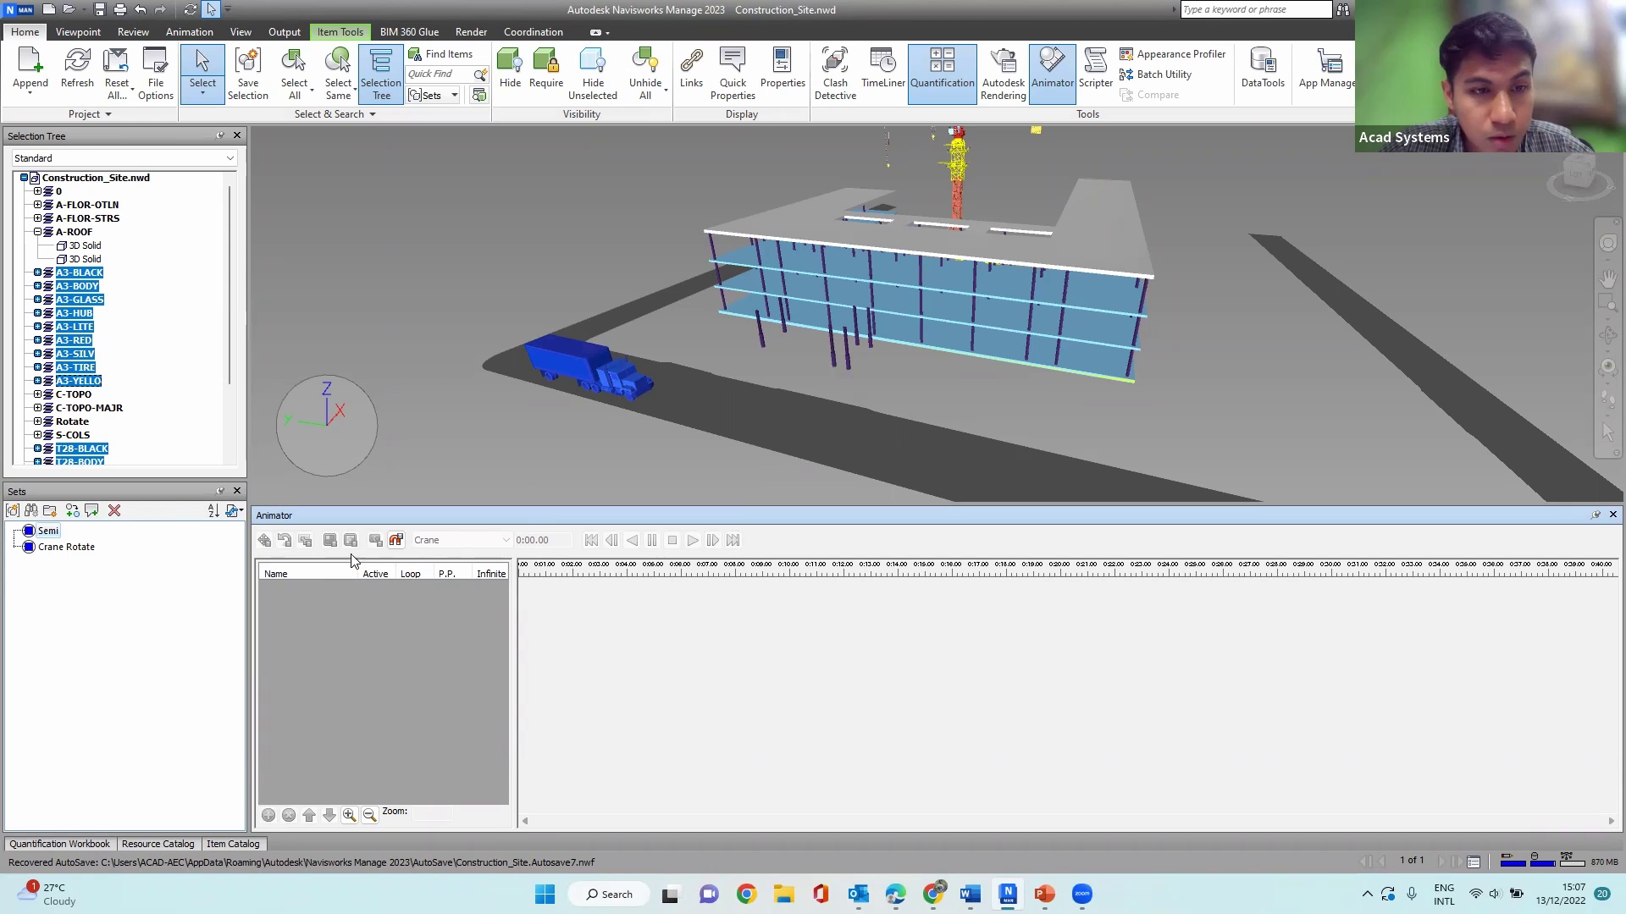
{"action": "left_click", "coordinate": [394, 541]}
{"action": "middle_click_drag", "start_coordinate": [696, 362], "coordinate": [628, 283], "text": "shift"}
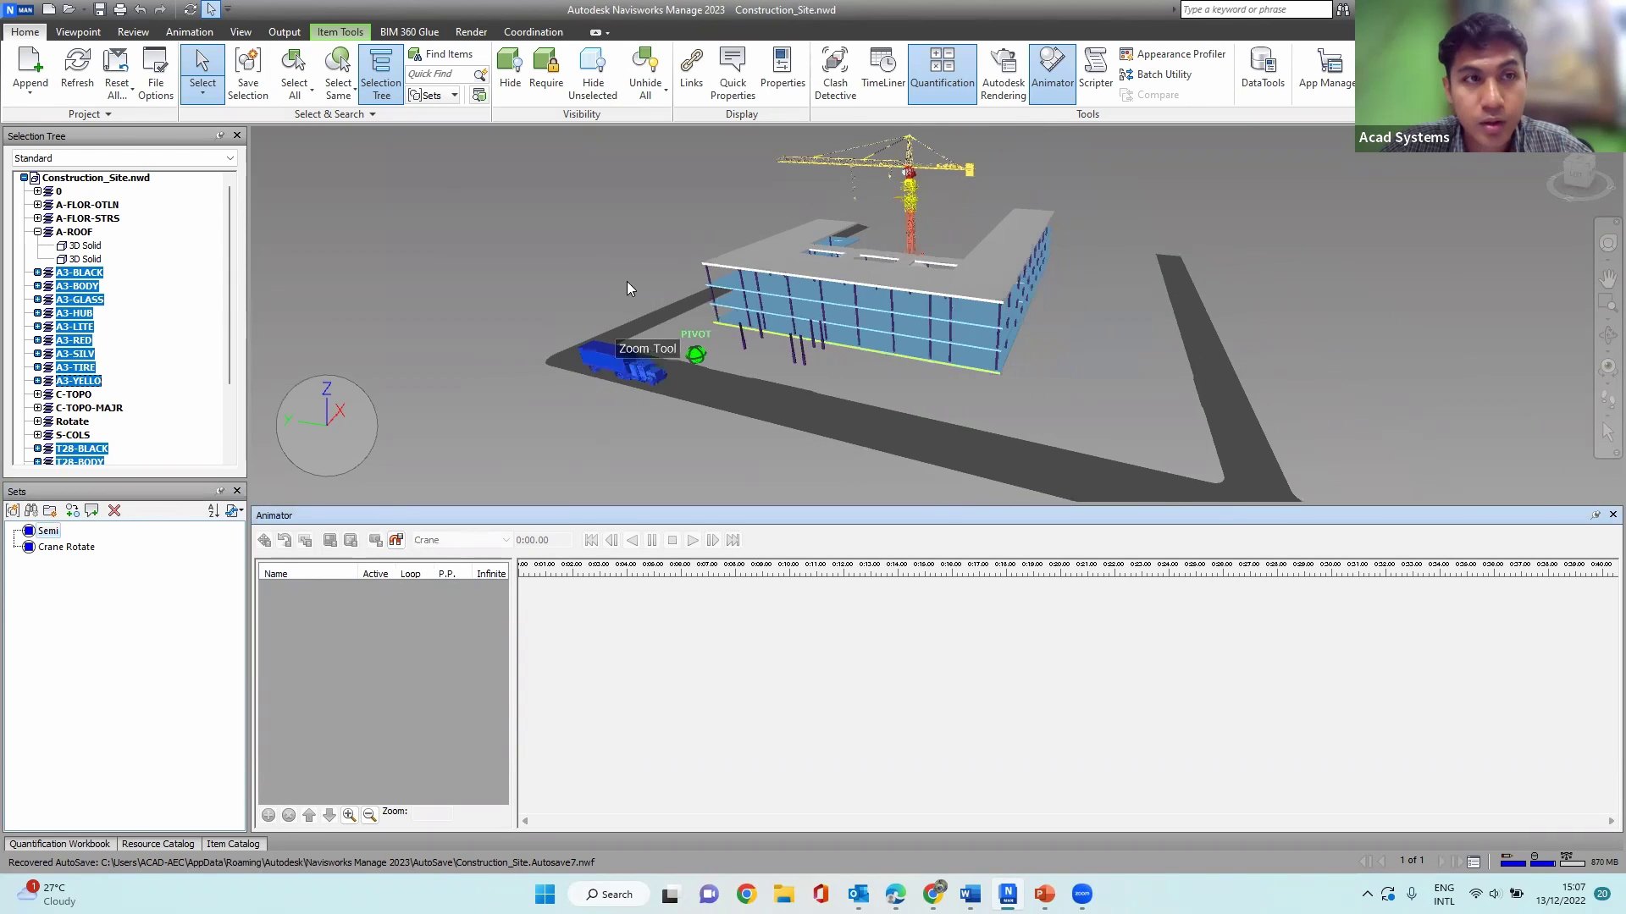
{"action": "left_click", "coordinate": [200, 84]}
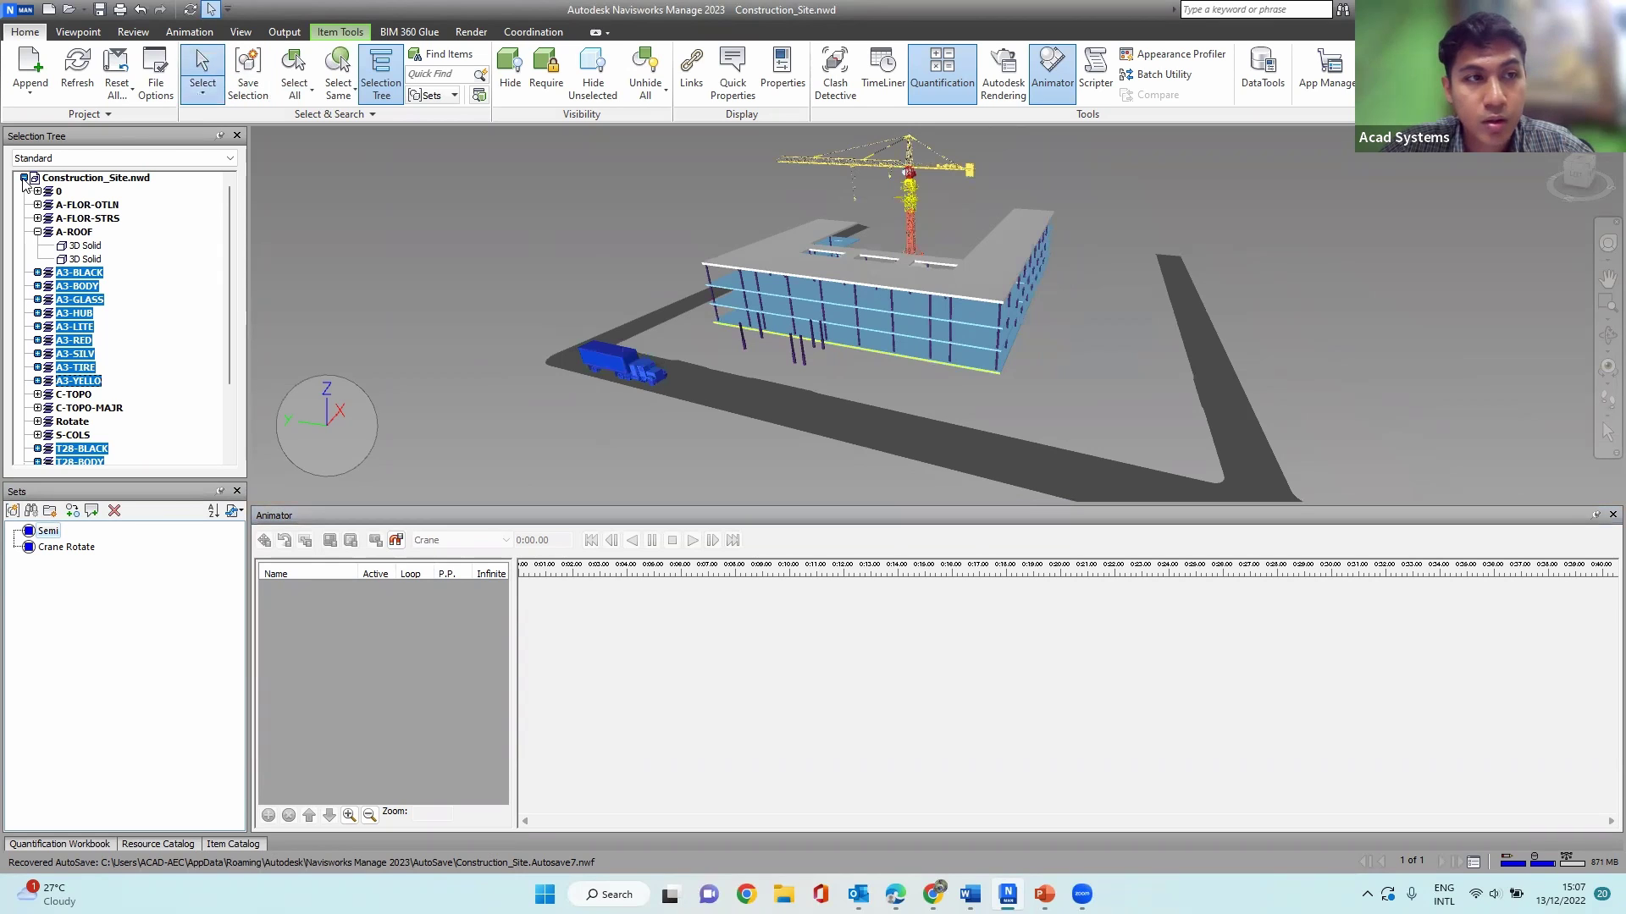
{"action": "left_click", "coordinate": [24, 178]}
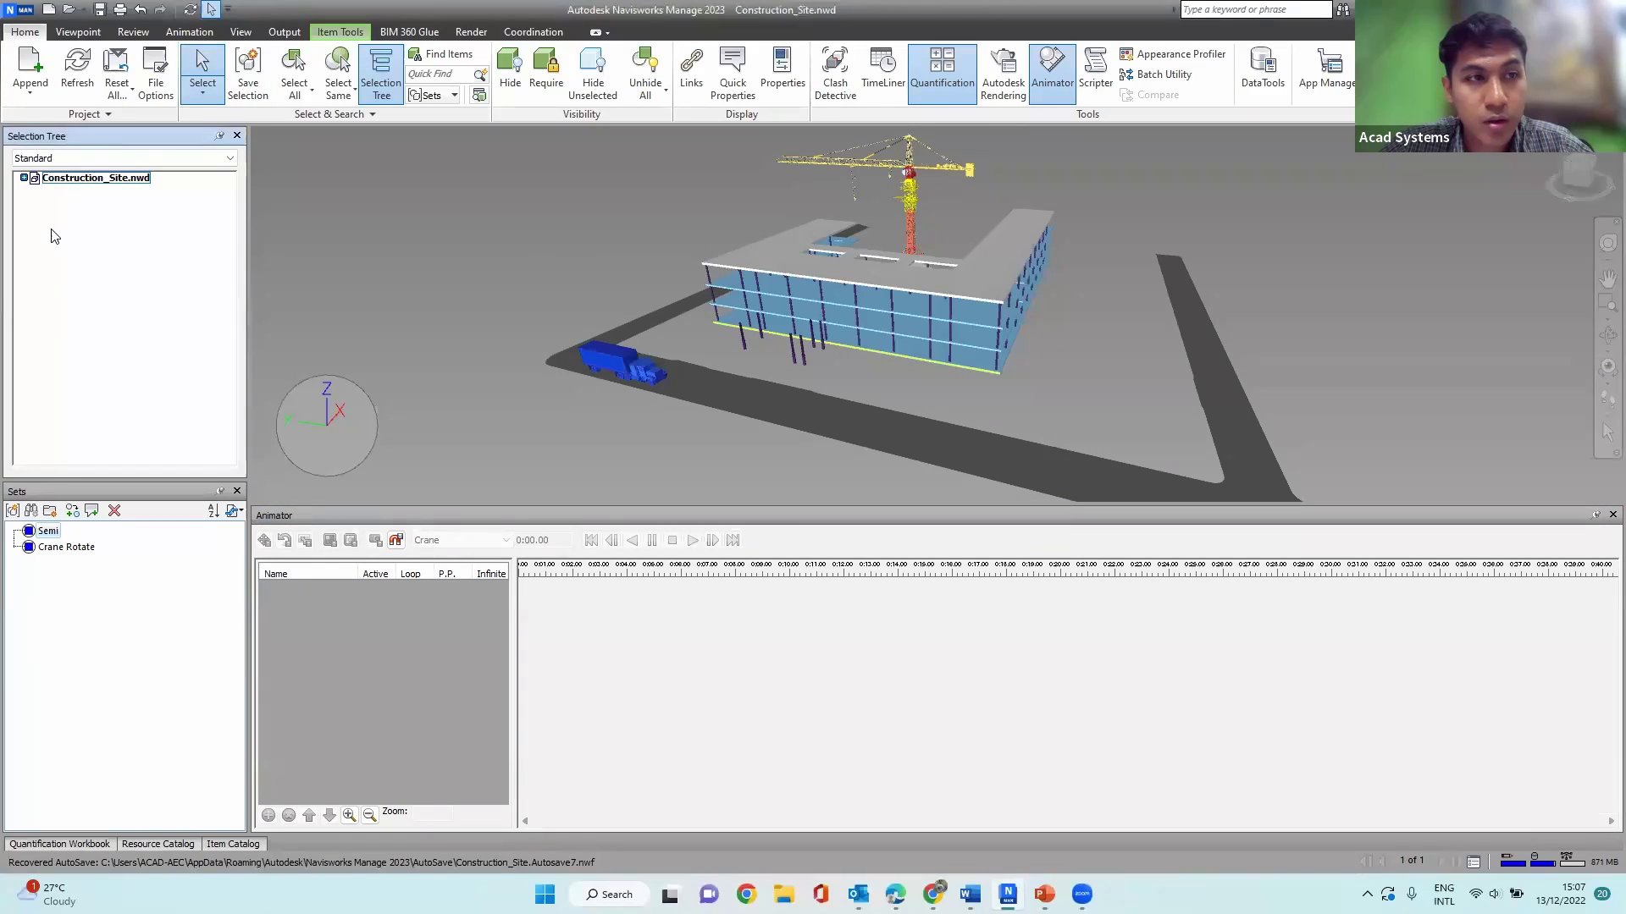
{"action": "left_click", "coordinate": [319, 659]}
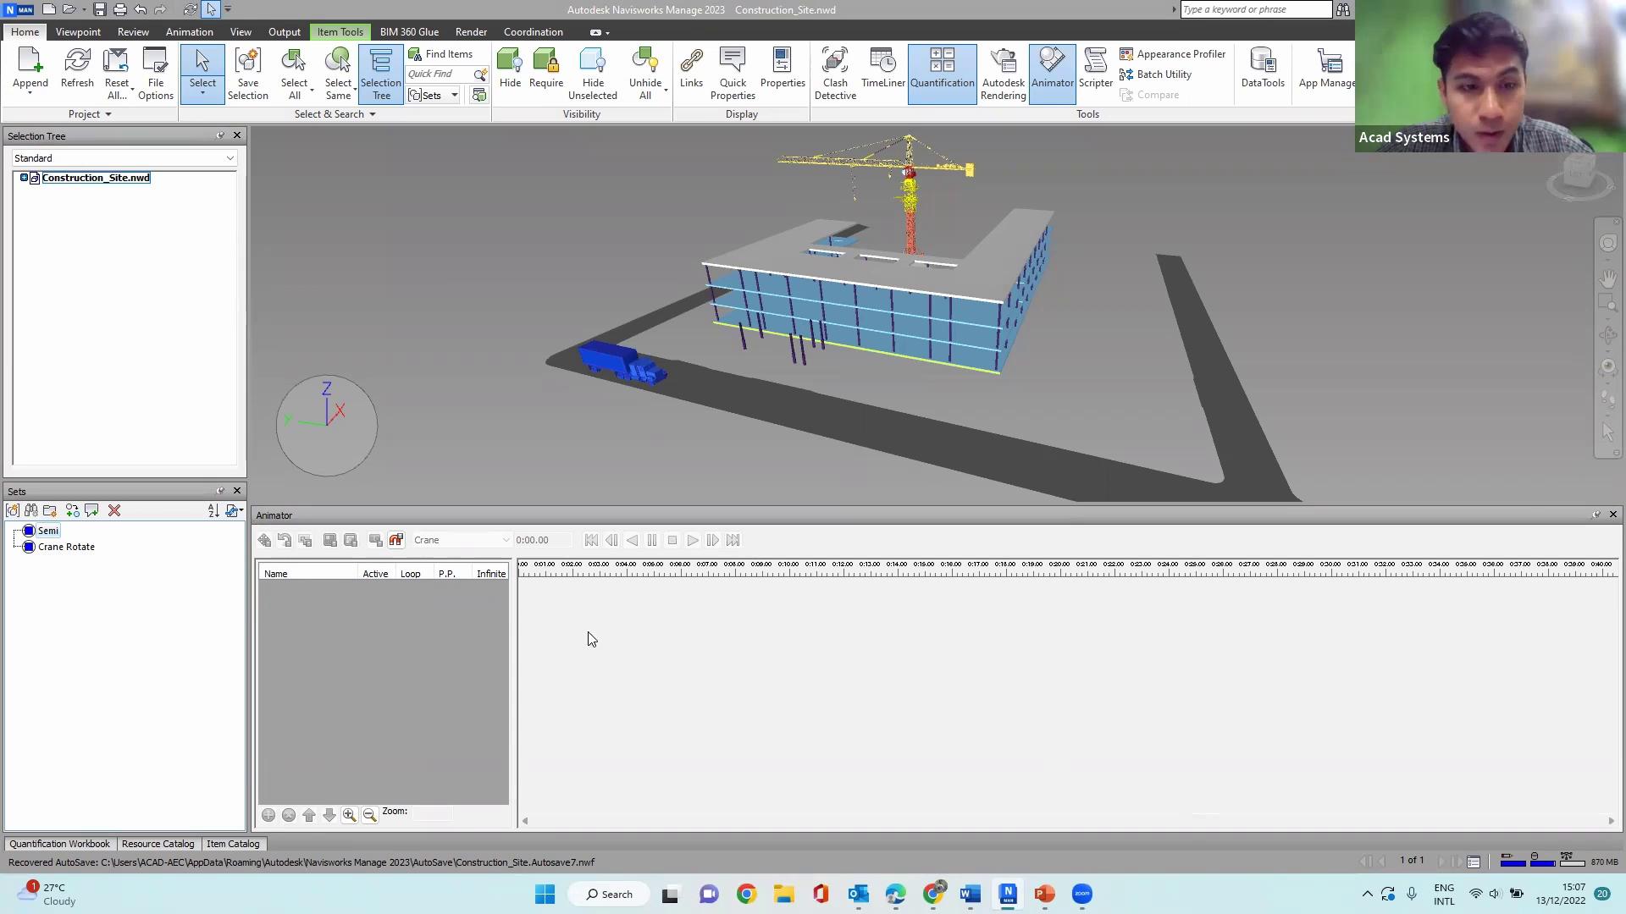
{"action": "scroll", "coordinate": [813, 326], "scroll_direction": "down", "scroll_amount": 1}
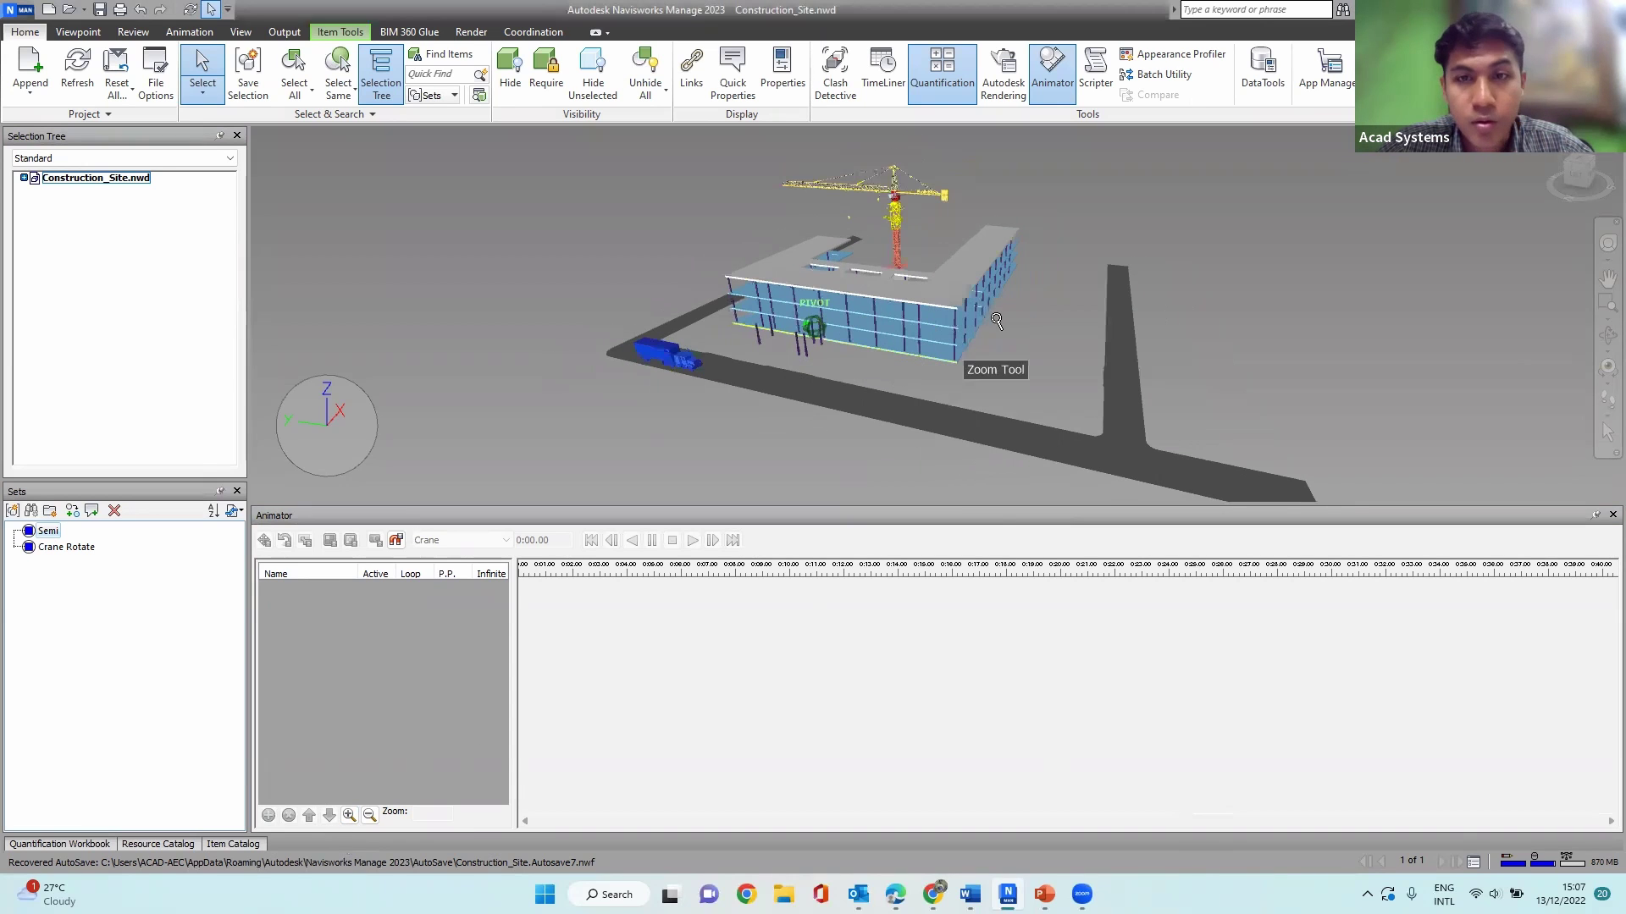
{"action": "left_click", "coordinate": [1080, 327]}
{"action": "mouse_move", "coordinate": [1080, 326]}
{"action": "middle_mouse_down", "text": "shift"}
{"action": "mouse_move", "coordinate": [1122, 314]}
{"action": "mouse_move", "coordinate": [1090, 323]}
{"action": "middle_mouse_up", "text": "shift"}
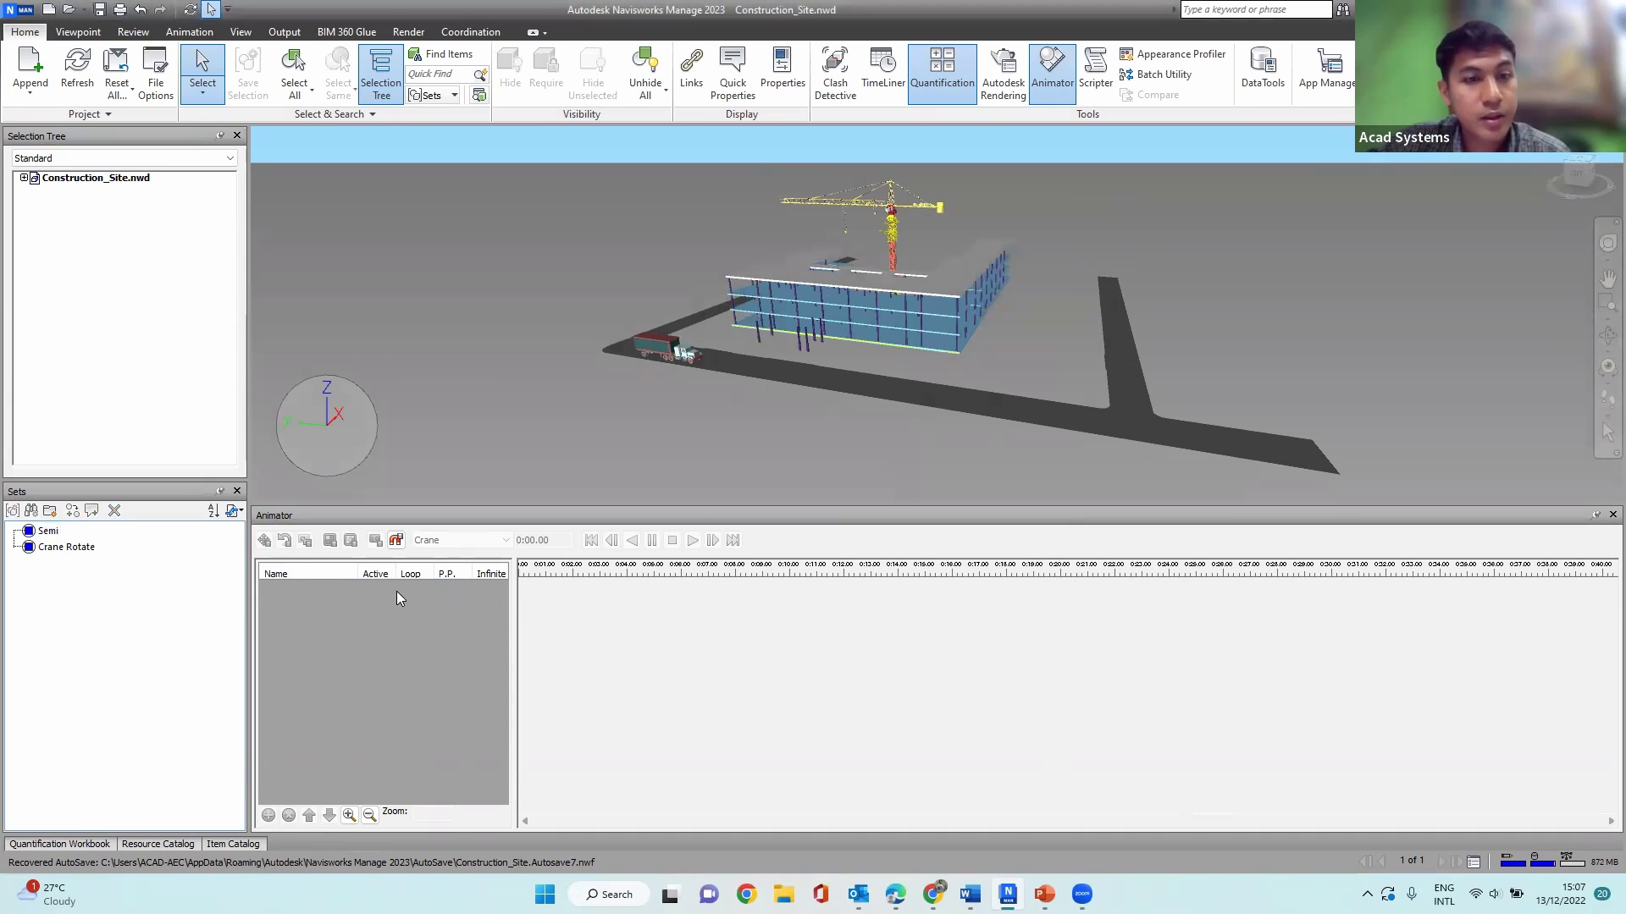
{"action": "left_click", "coordinate": [270, 581]}
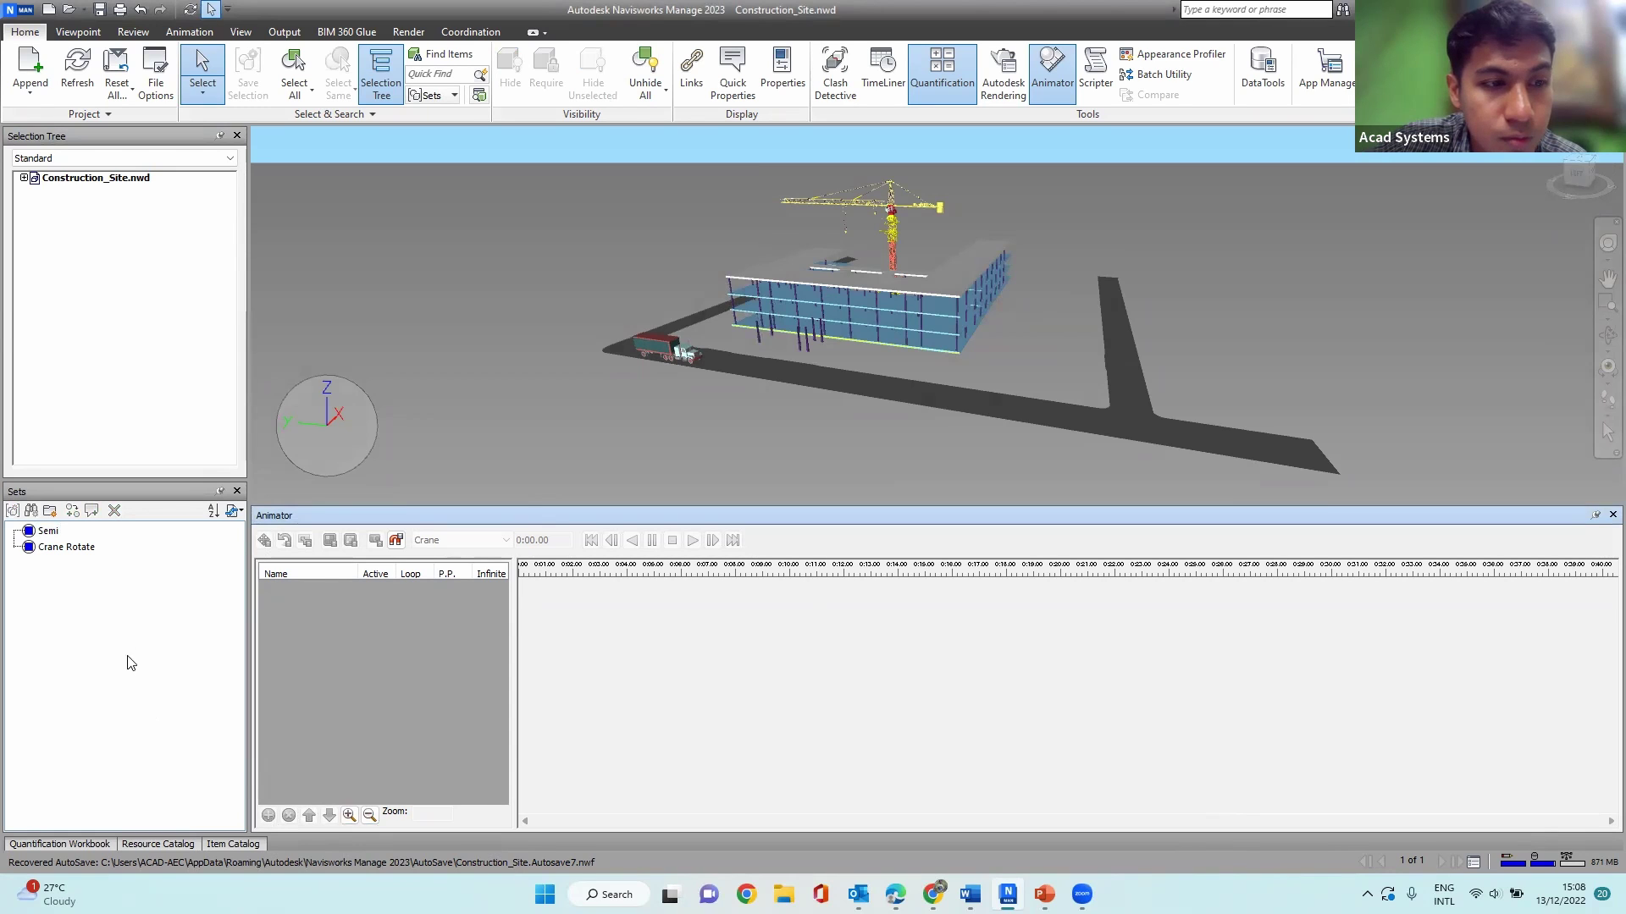
Step: Try the Animator's empty scene list with the Semi set selected, select the Crane Rotate set, and clear the selection
{"action": "left_click", "coordinate": [49, 533]}
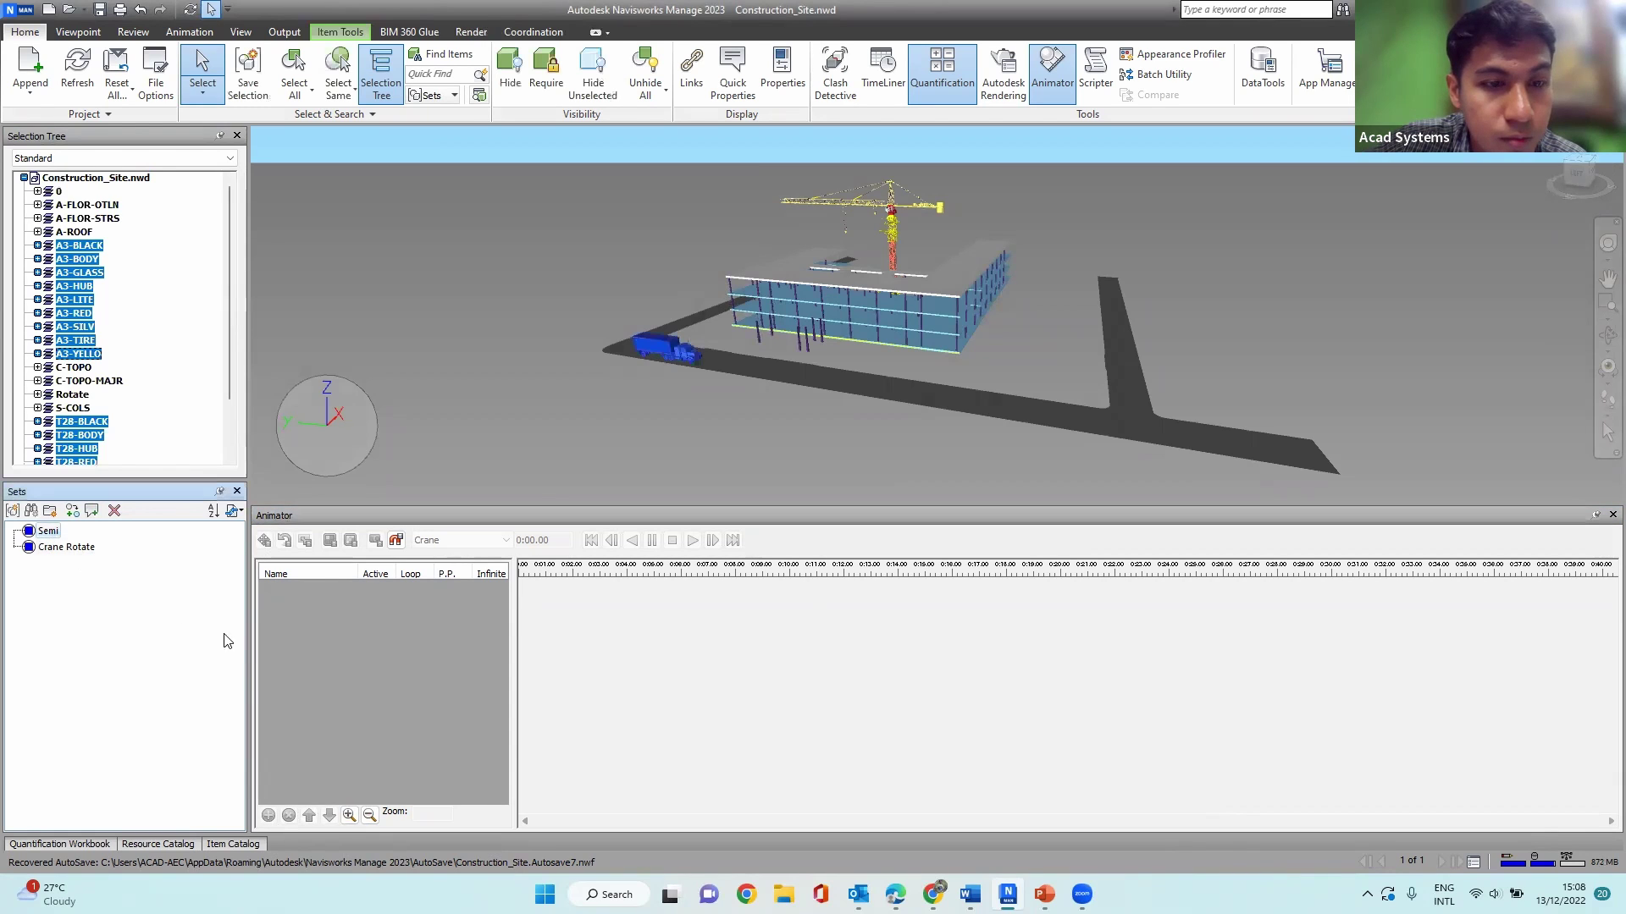
{"action": "left_click", "coordinate": [311, 655]}
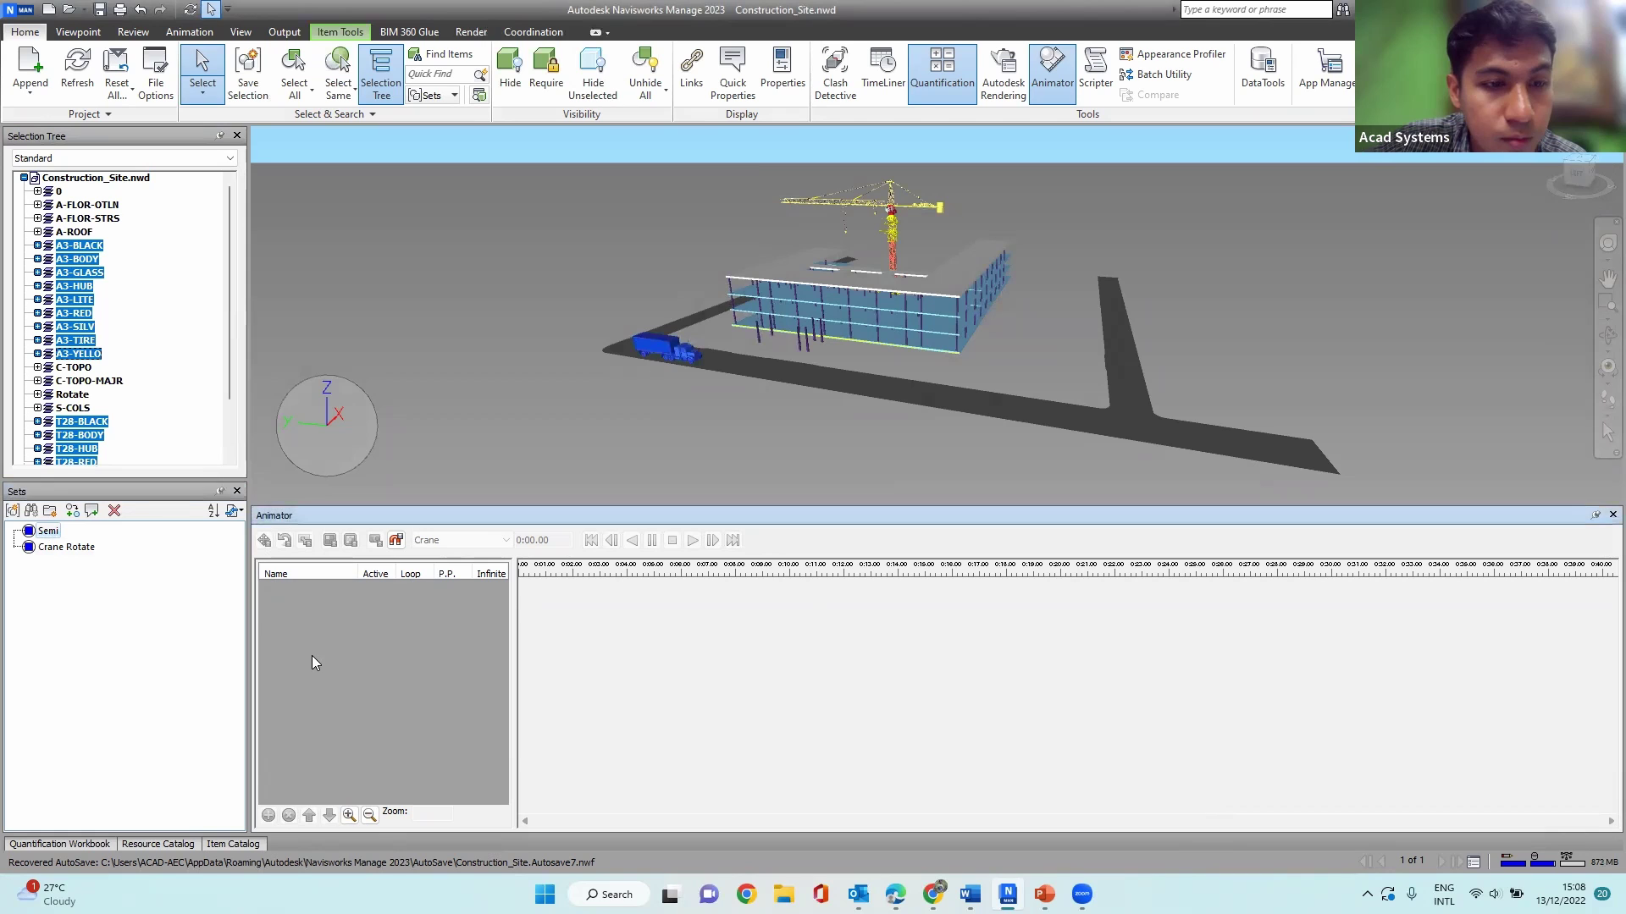
{"action": "left_click", "coordinate": [67, 547]}
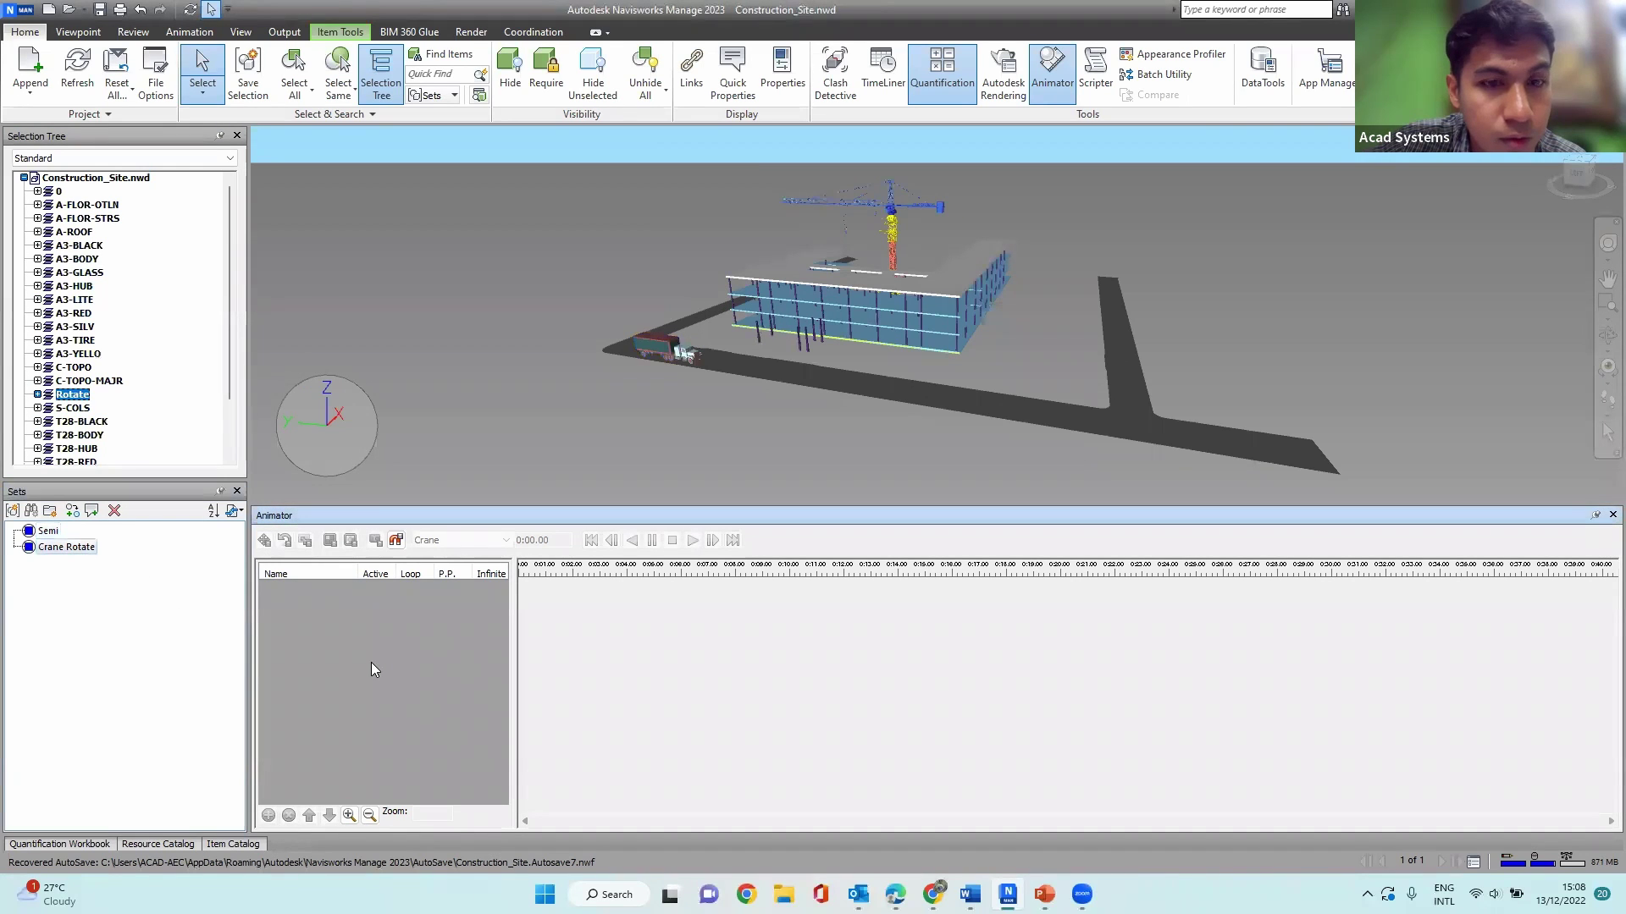
{"action": "left_click", "coordinate": [442, 361]}
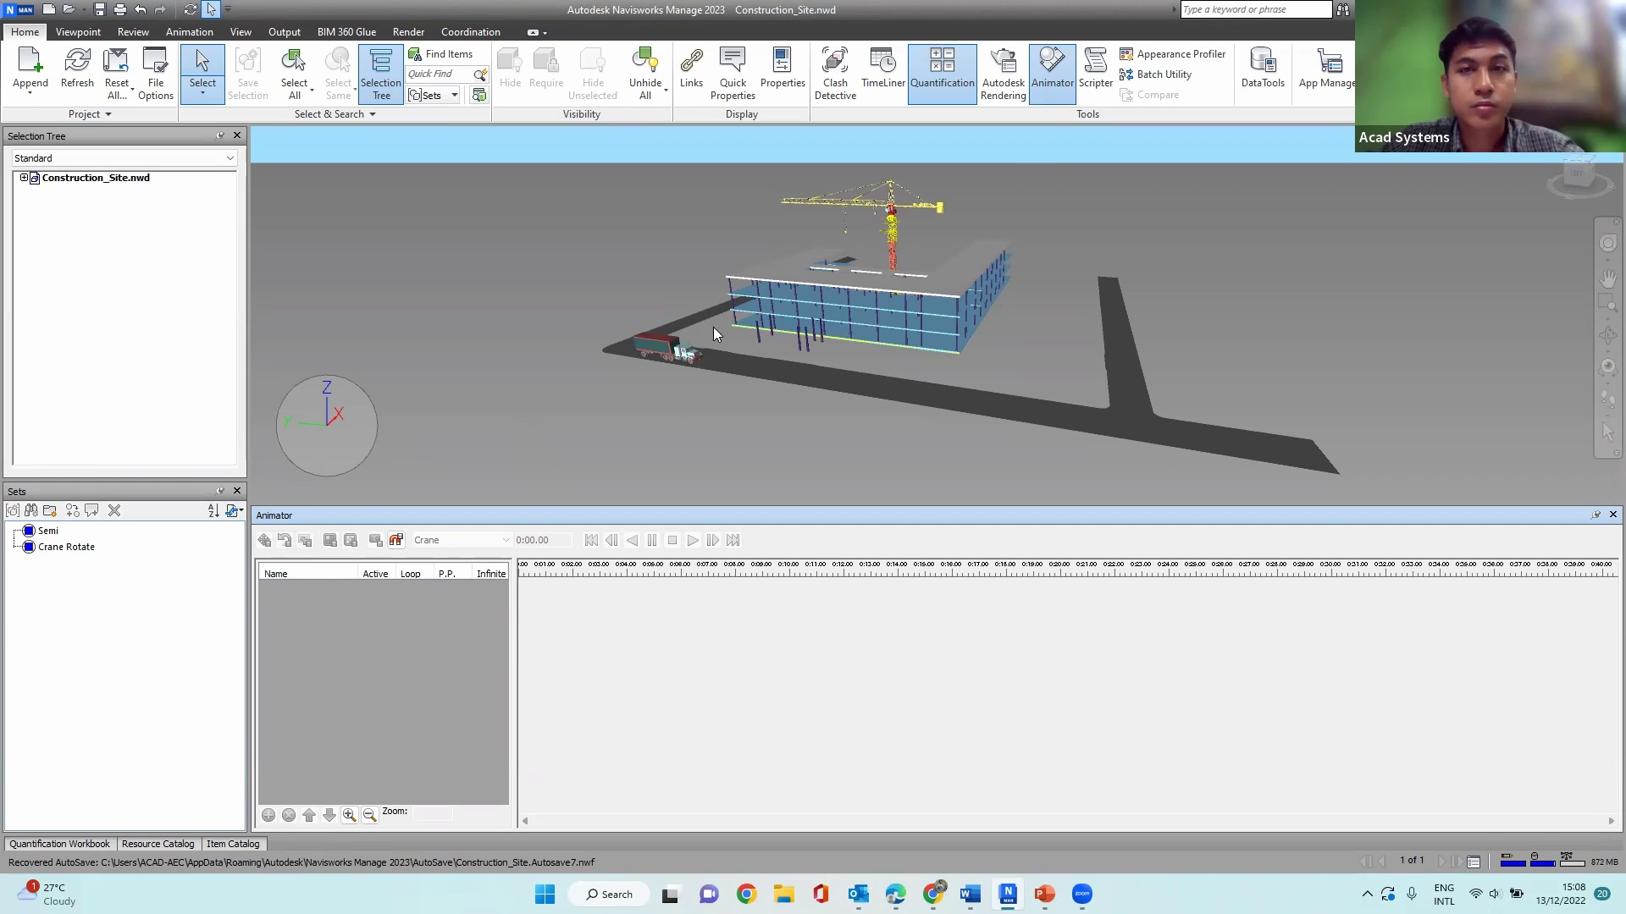
Step: Close and reopen the Animator, recheck the Semi and Crane Rotate sets alternately, and clear the selection
{"action": "left_click", "coordinate": [1056, 83]}
{"action": "left_click", "coordinate": [1056, 83]}
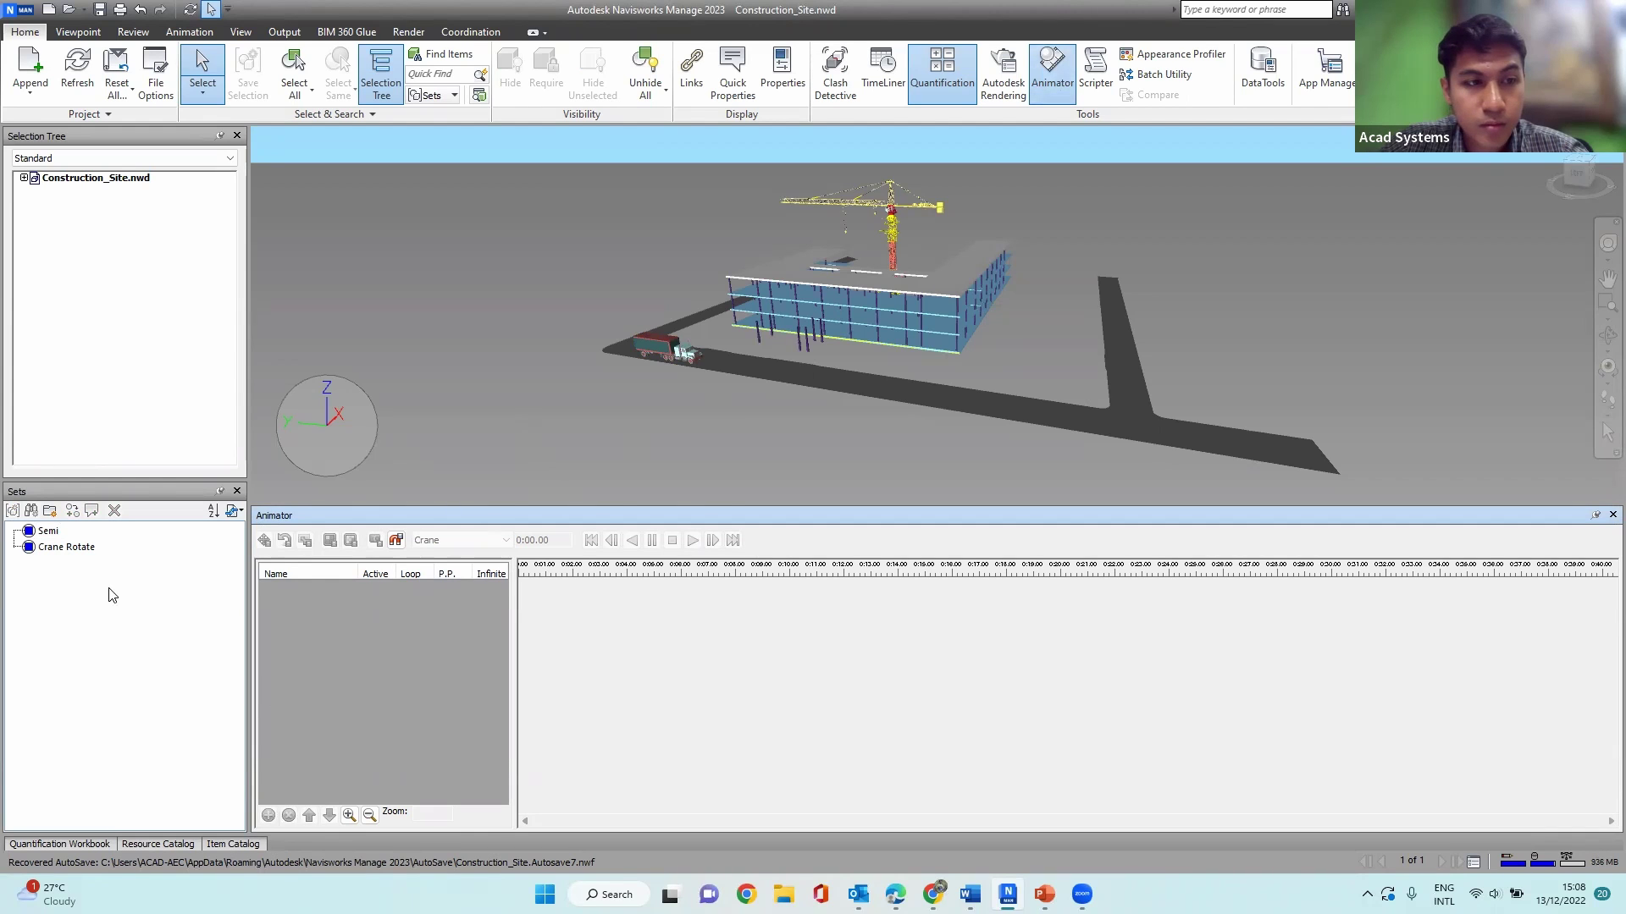
{"action": "left_click", "coordinate": [48, 532]}
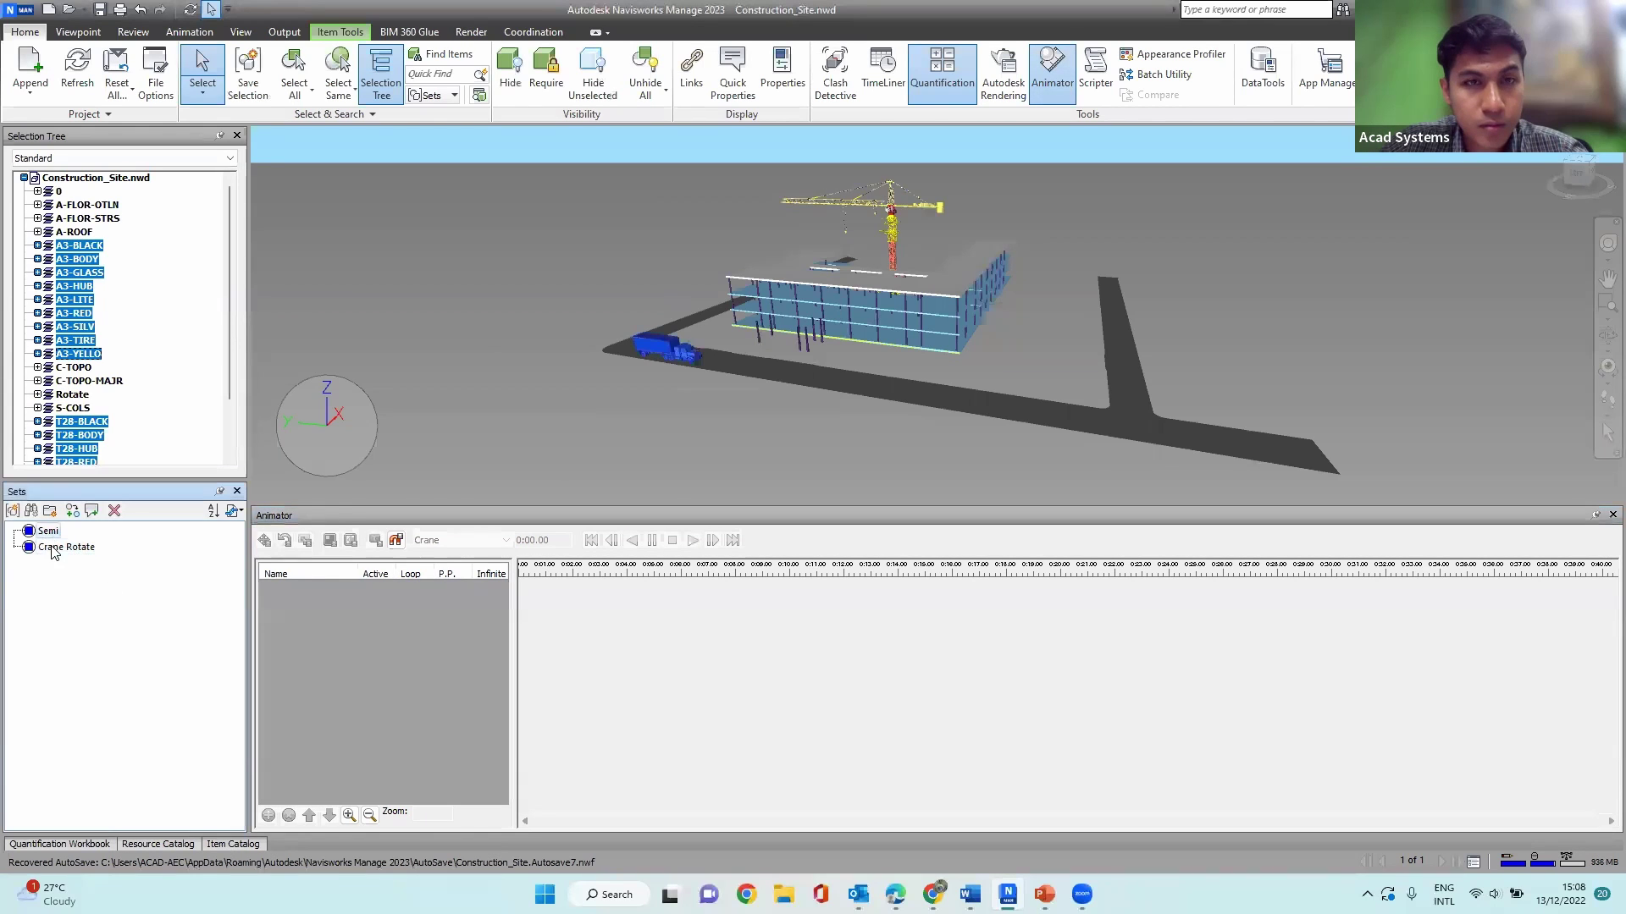
{"action": "left_click", "coordinate": [52, 551]}
{"action": "left_click", "coordinate": [48, 532]}
{"action": "left_click", "coordinate": [61, 551]}
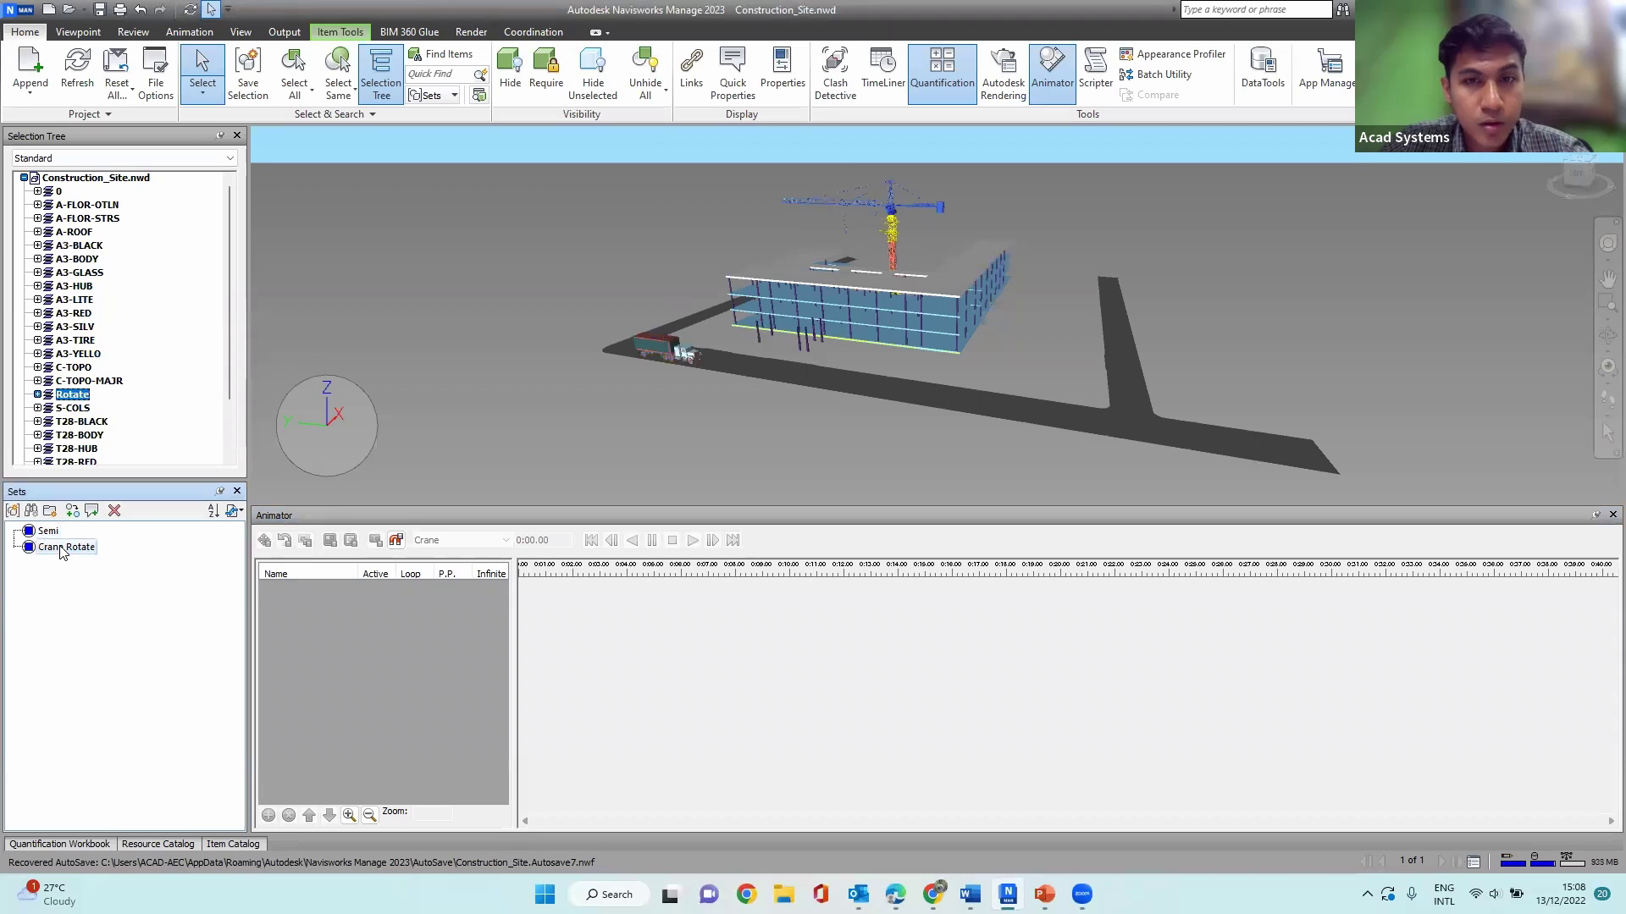
{"action": "left_click", "coordinate": [683, 719]}
{"action": "left_click", "coordinate": [549, 420]}
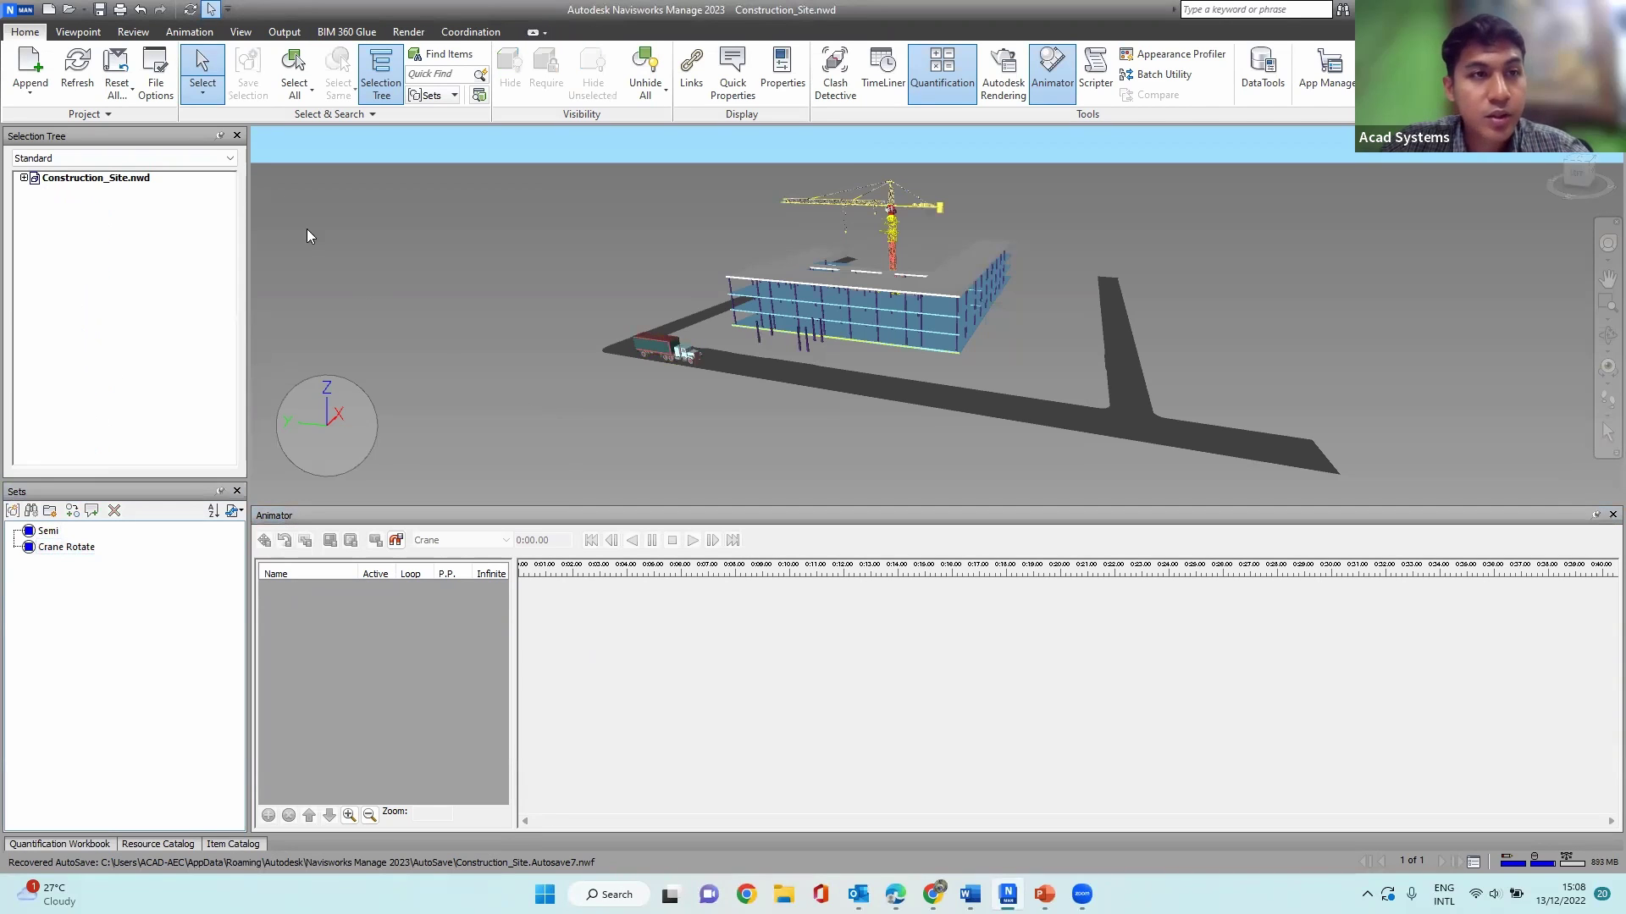
Step: Start a new empty file and reopen the Construction_Site NWD model from the Desktop
{"action": "left_click", "coordinate": [20, 11]}
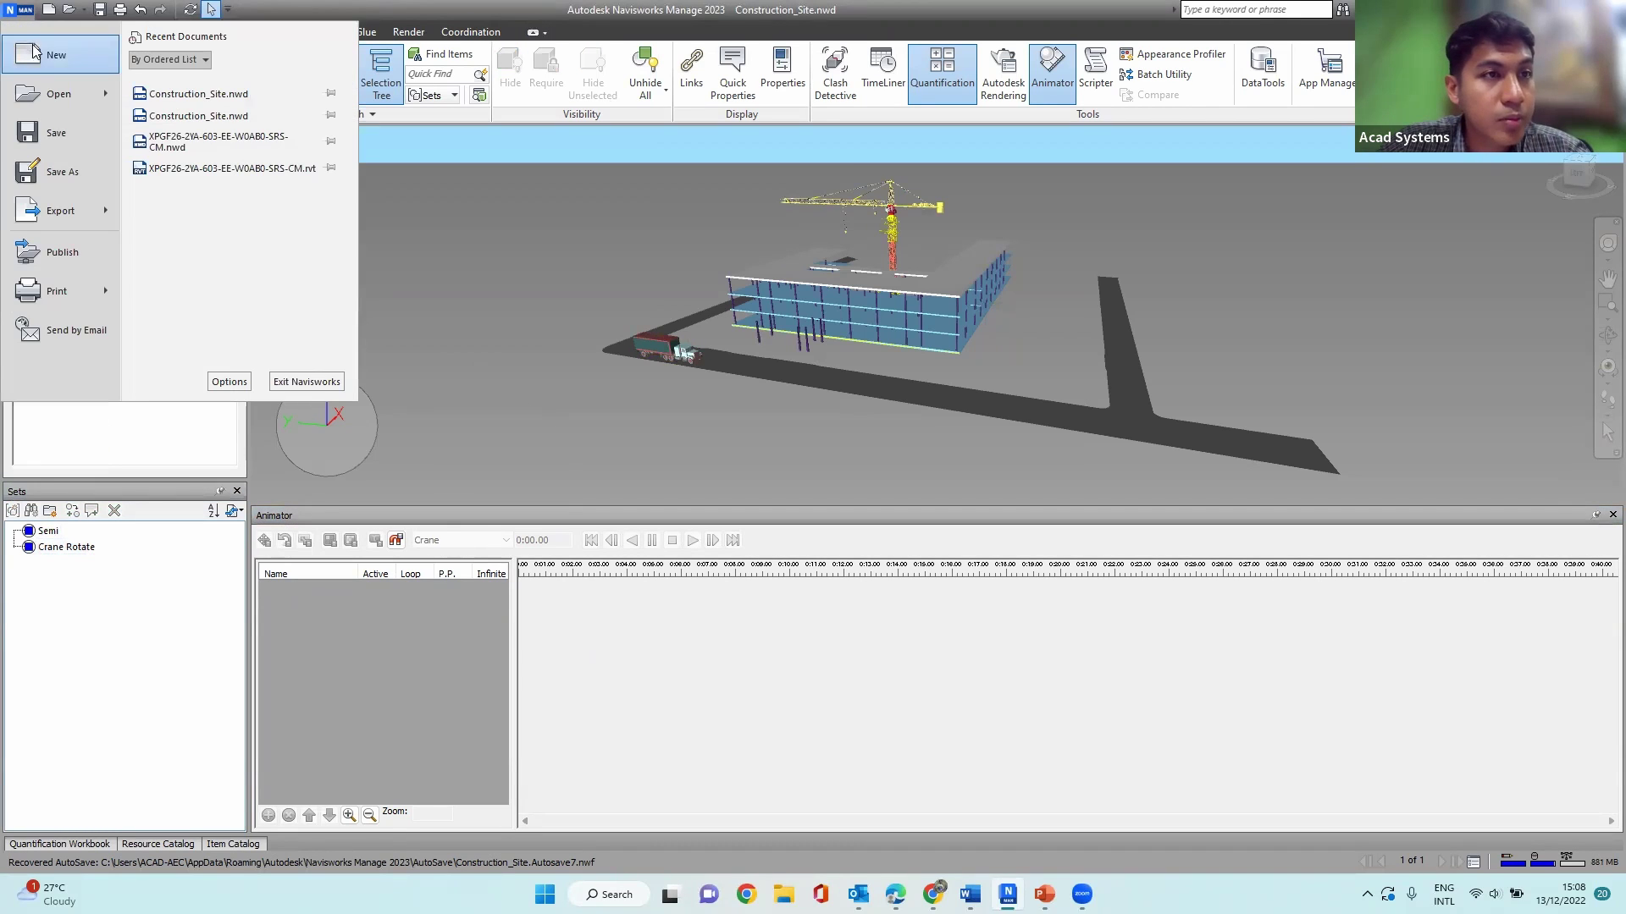
{"action": "left_click", "coordinate": [34, 53]}
{"action": "left_click", "coordinate": [19, 14]}
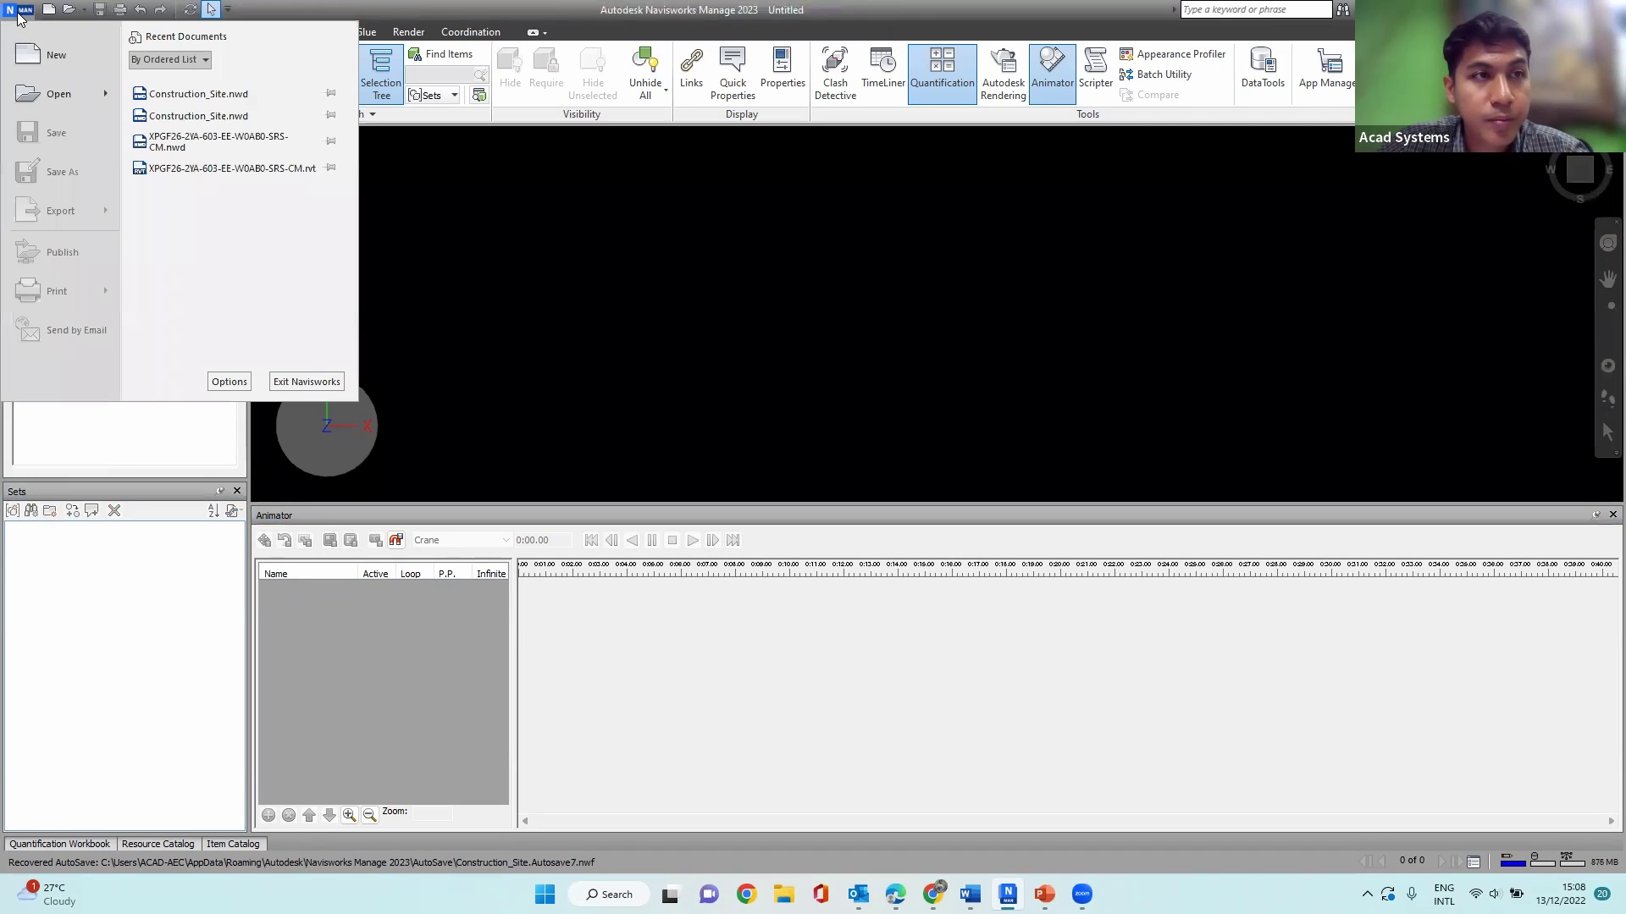
{"action": "left_click", "coordinate": [59, 94]}
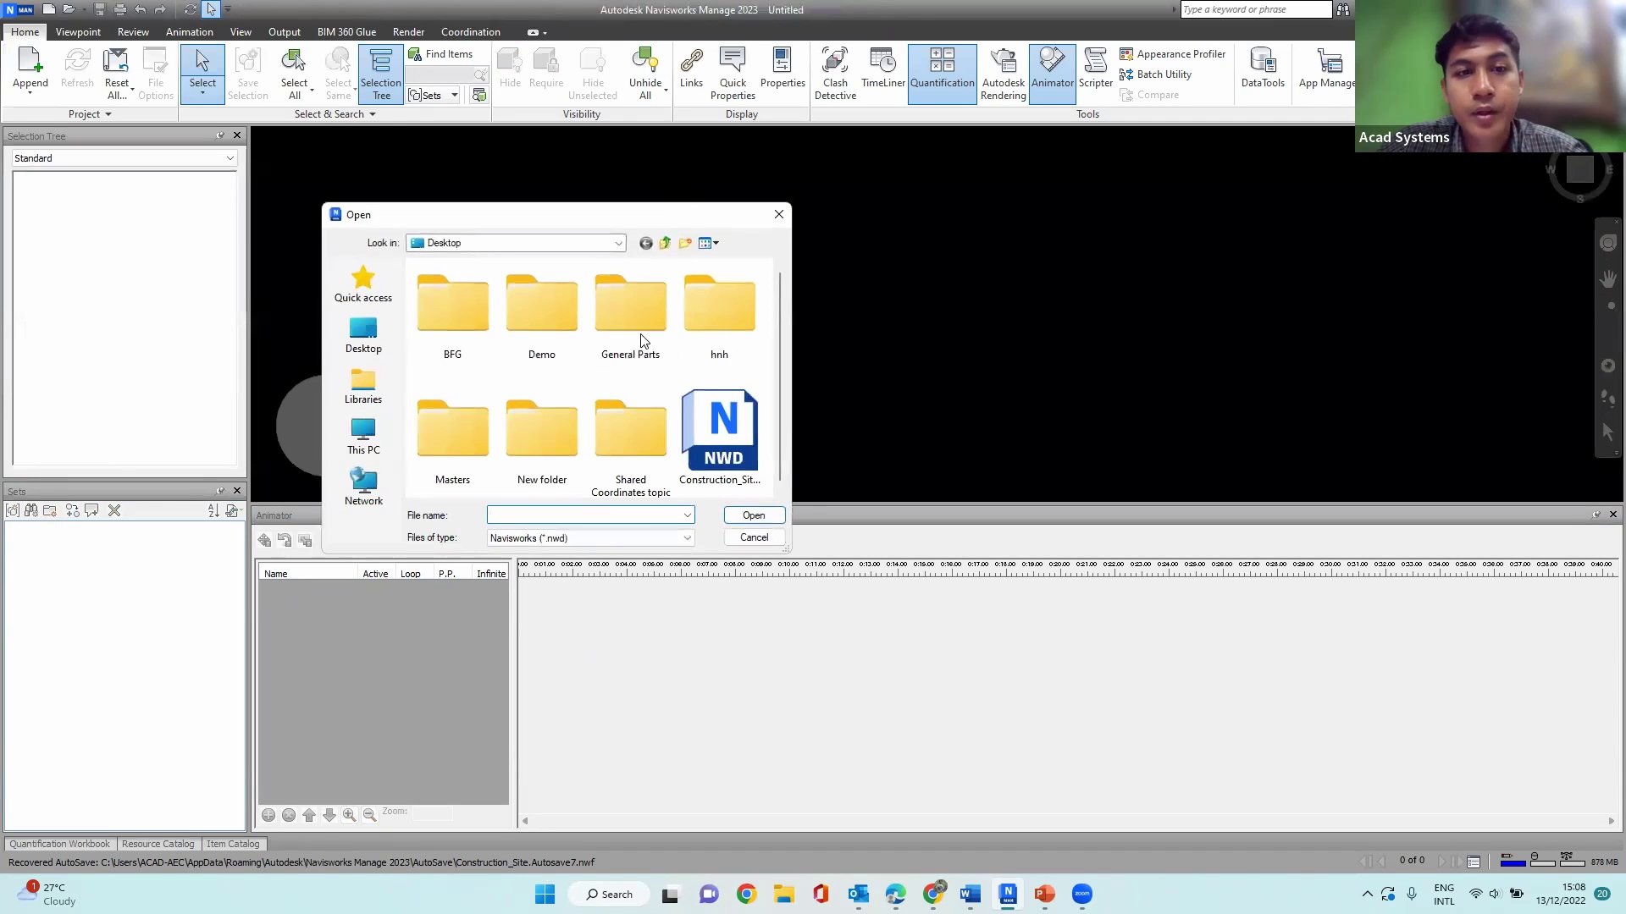
{"action": "left_click", "coordinate": [725, 430]}
{"action": "left_click", "coordinate": [758, 516]}
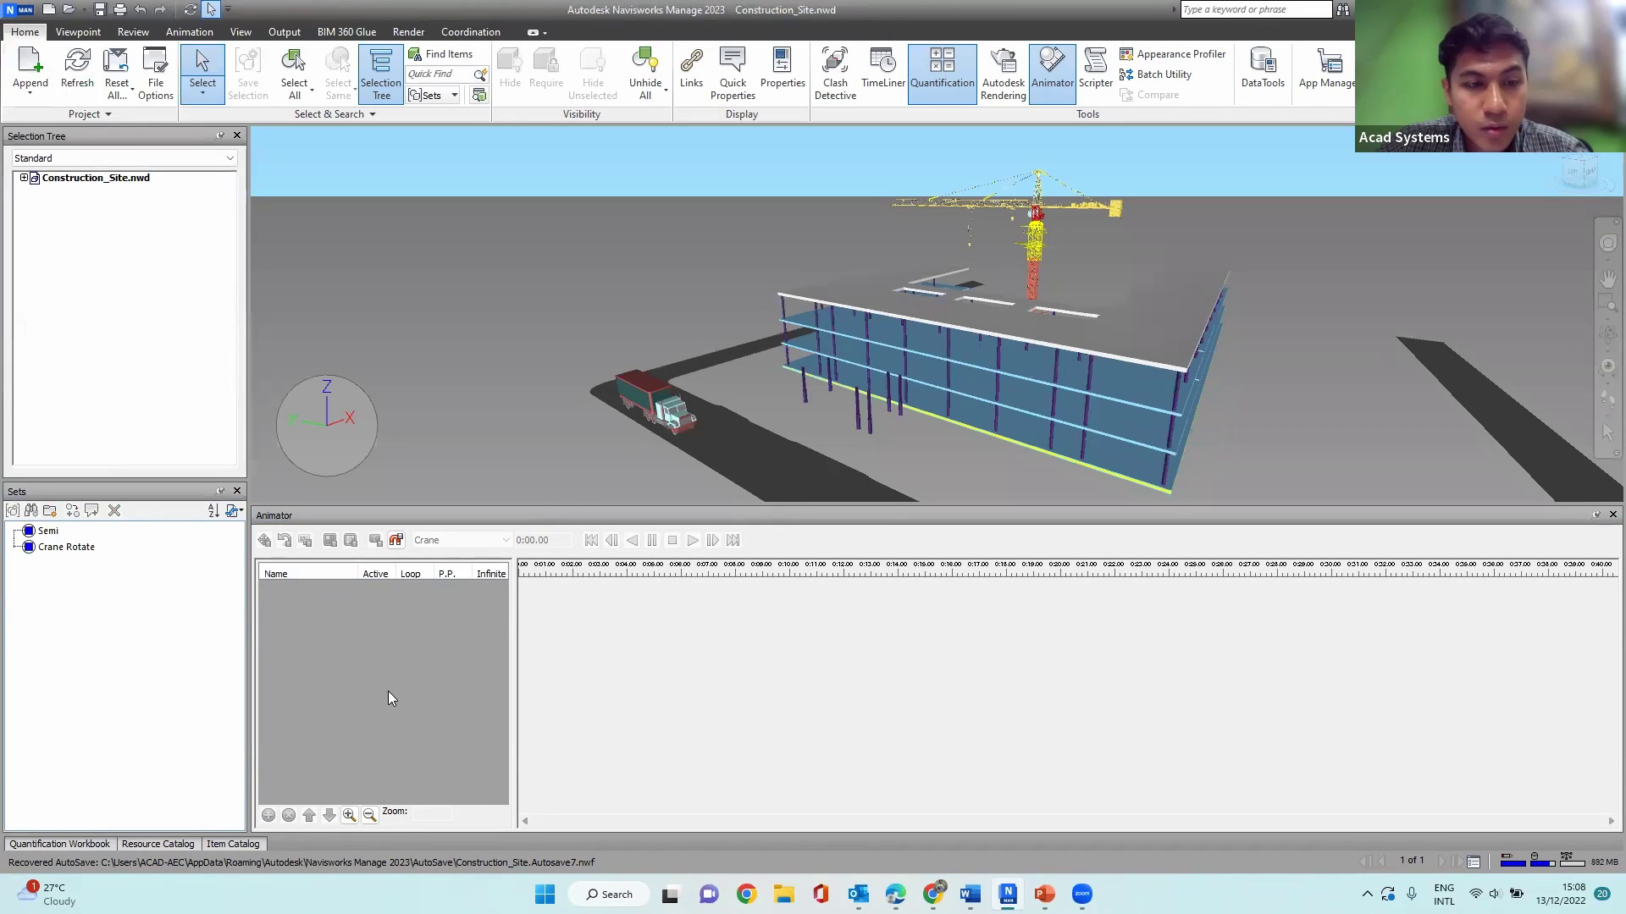
Step: Select the Crane Rotate set to check the Animator's empty scene list, and clear the selection
{"action": "left_click", "coordinate": [320, 721]}
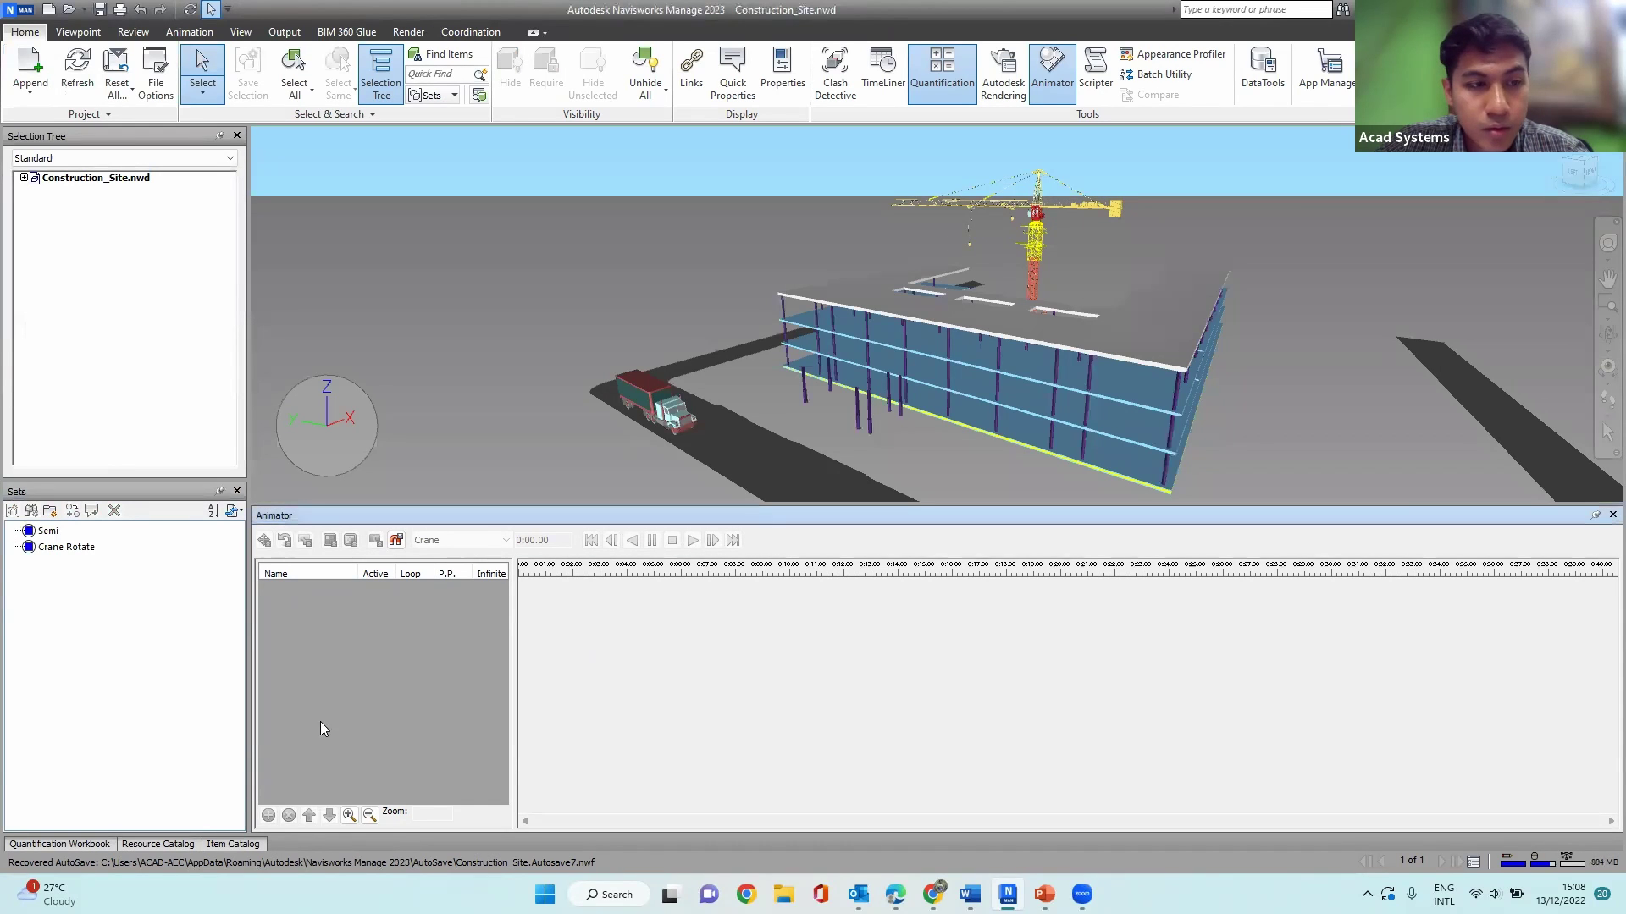
{"action": "left_click", "coordinate": [88, 548]}
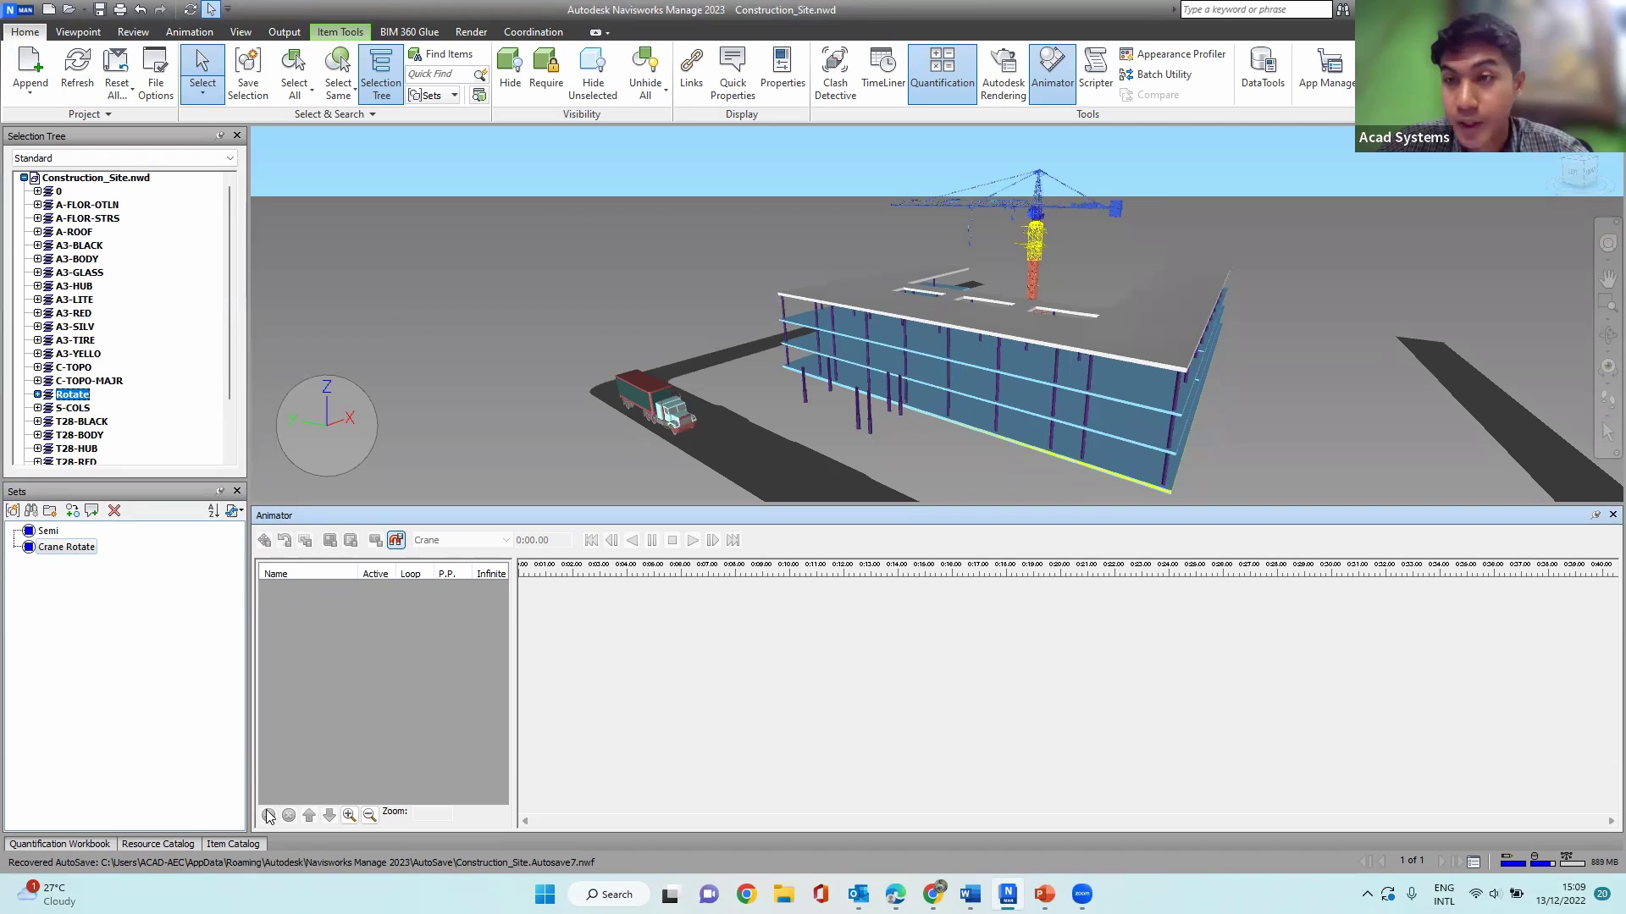
{"action": "left_click", "coordinate": [584, 352]}
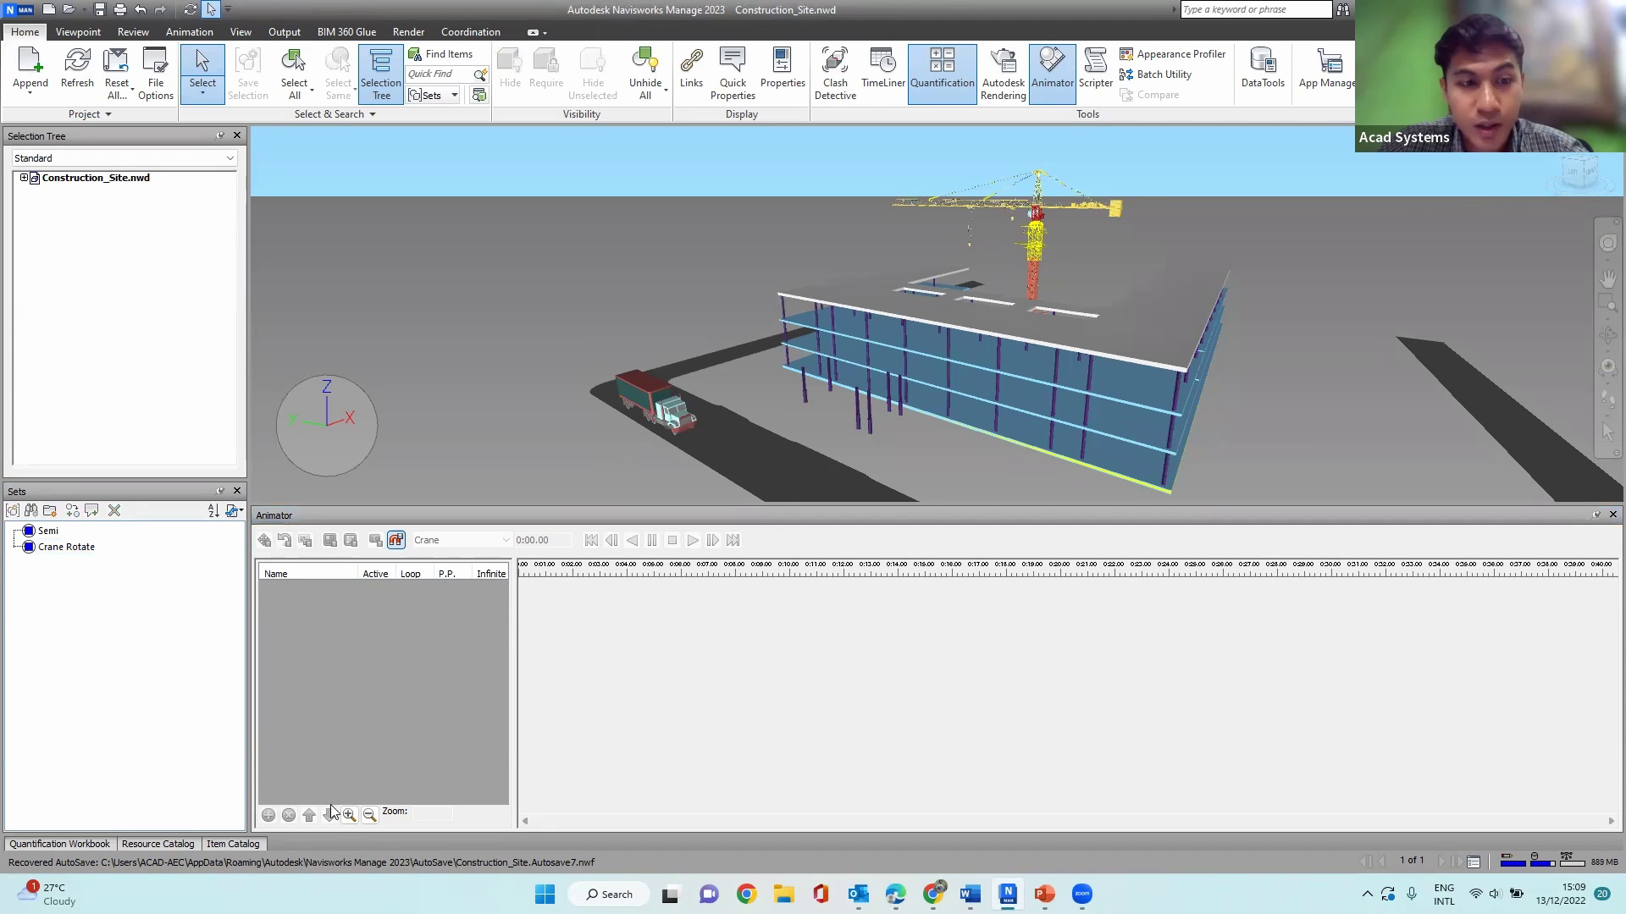
{"action": "left_click", "coordinate": [317, 736]}
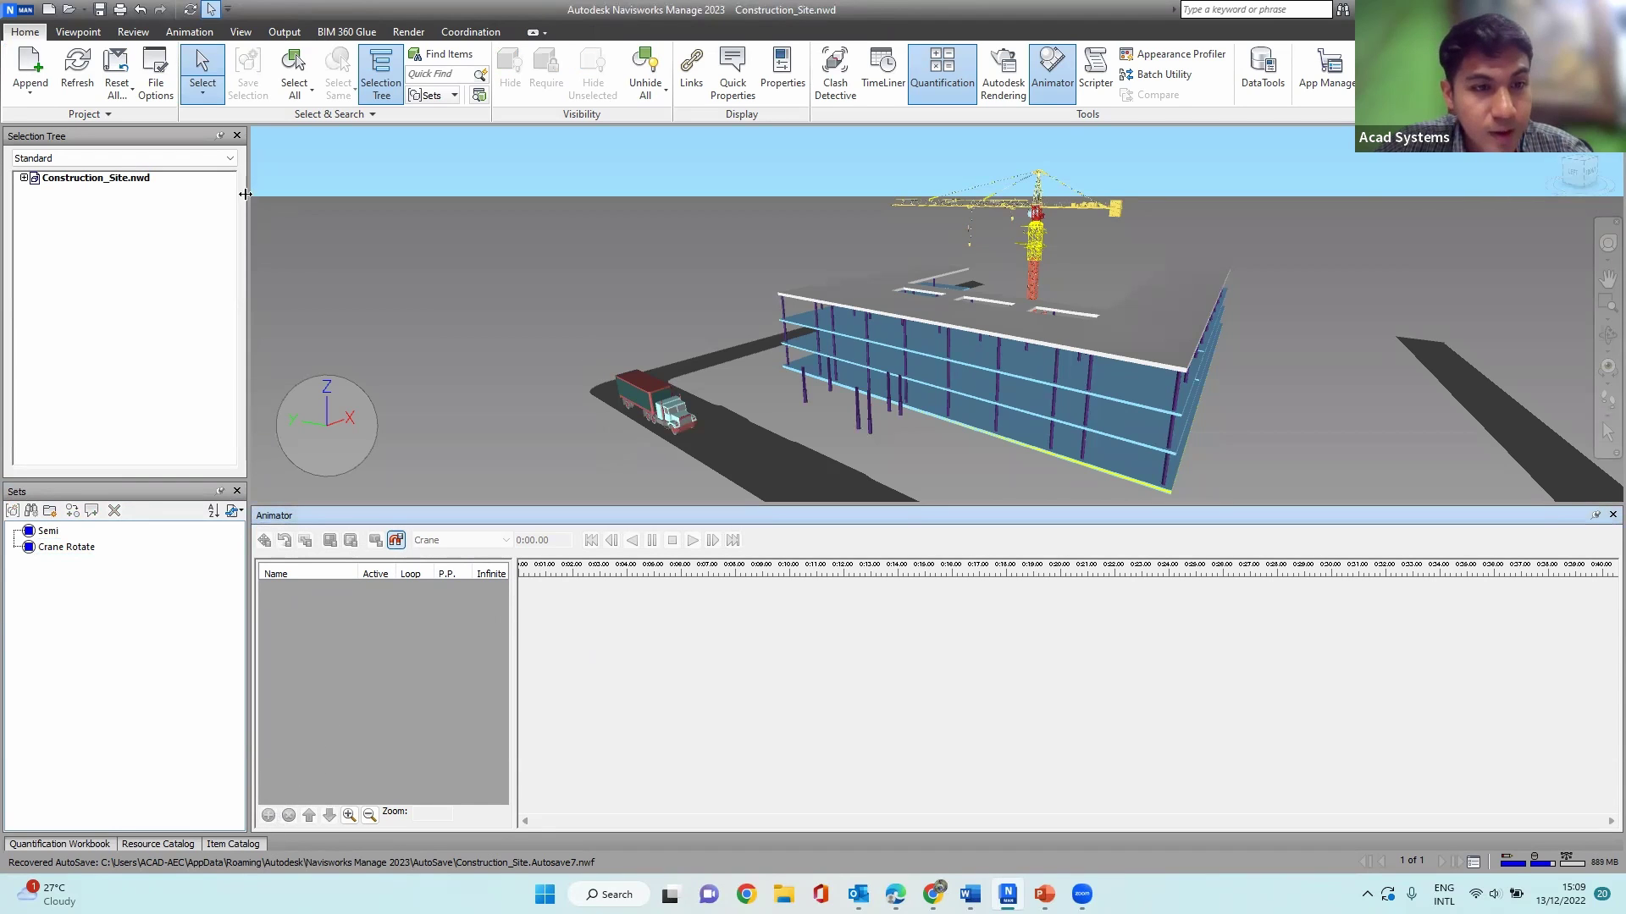
Step: Start opening a file and browse to the Chapter 7 folder in the Navisworks NW2019 training material
{"action": "left_click", "coordinate": [29, 10]}
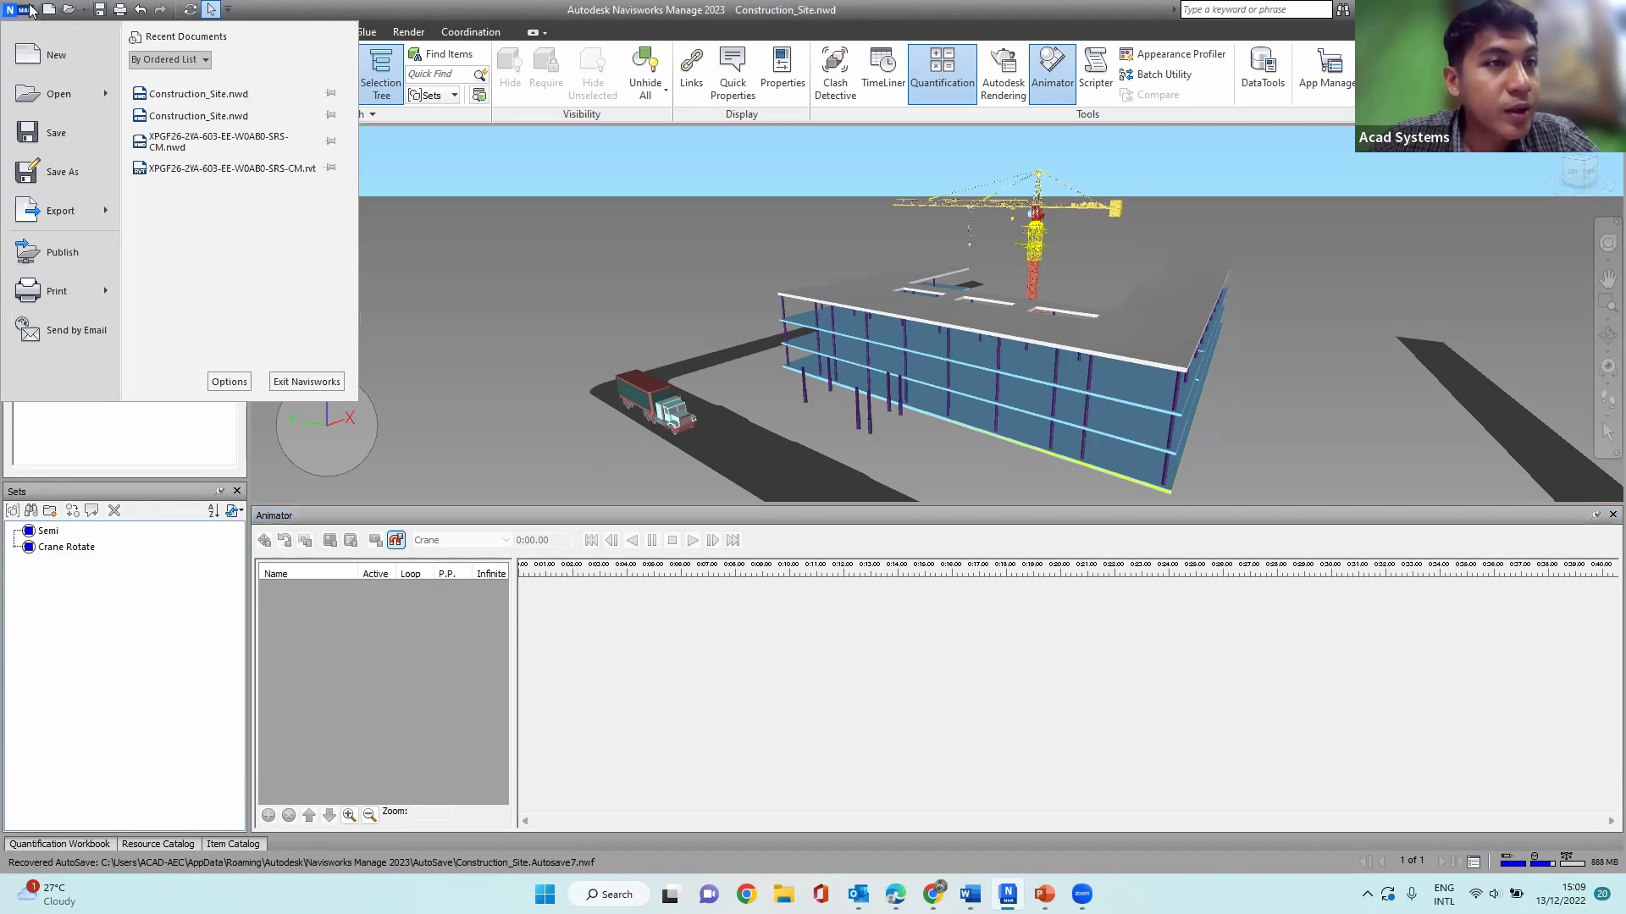
{"action": "left_click", "coordinate": [56, 93]}
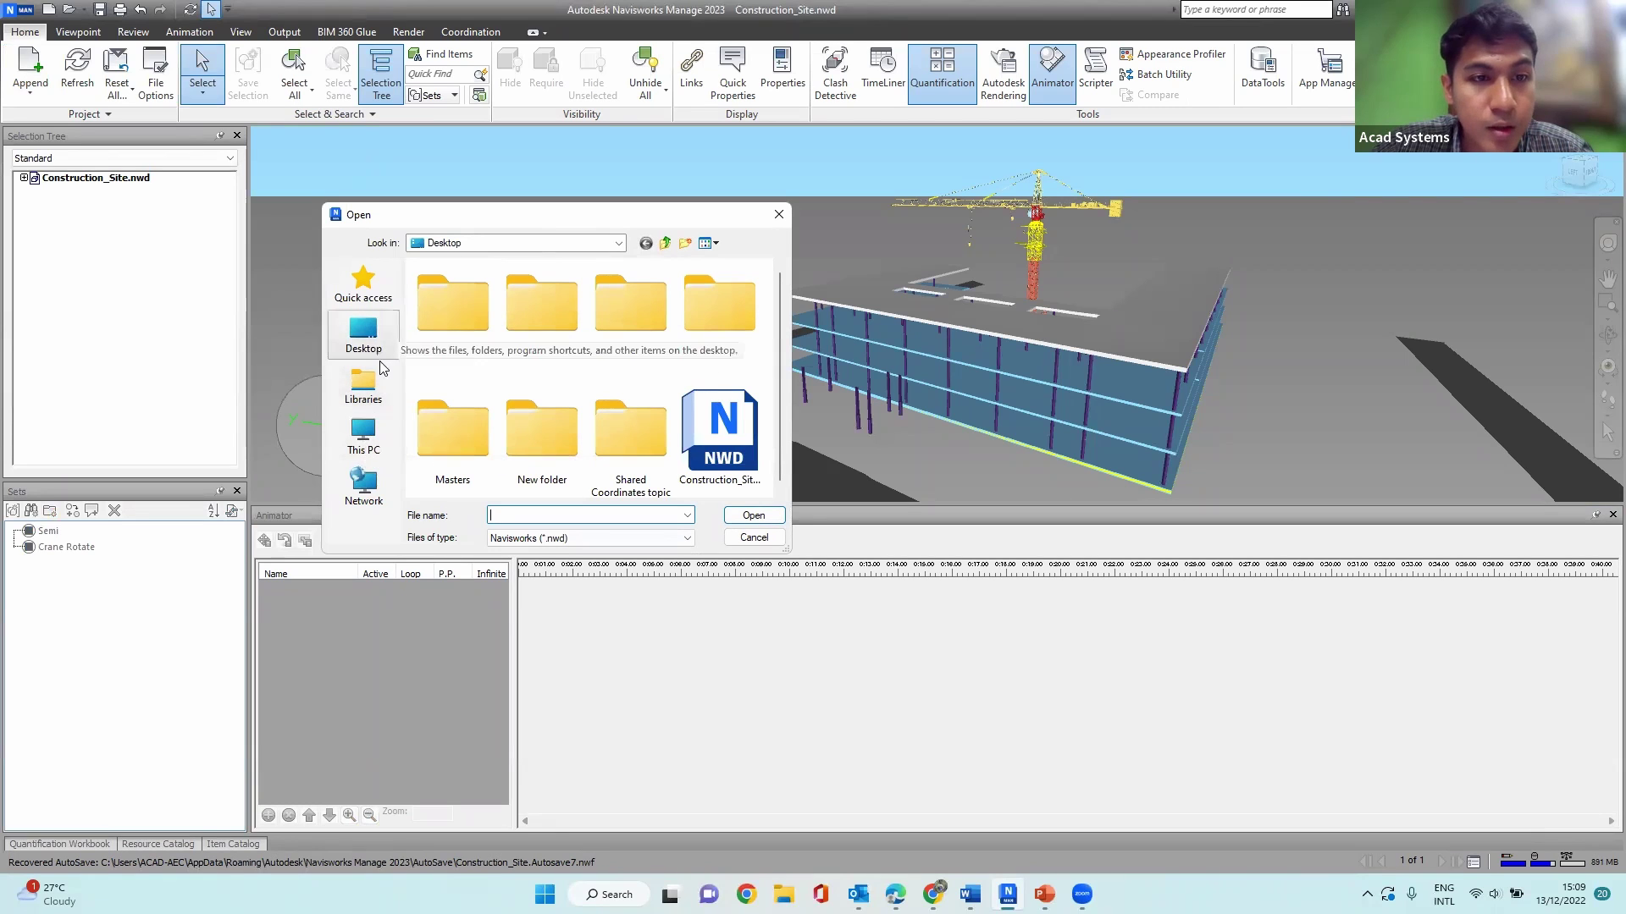
{"action": "left_click", "coordinate": [366, 335]}
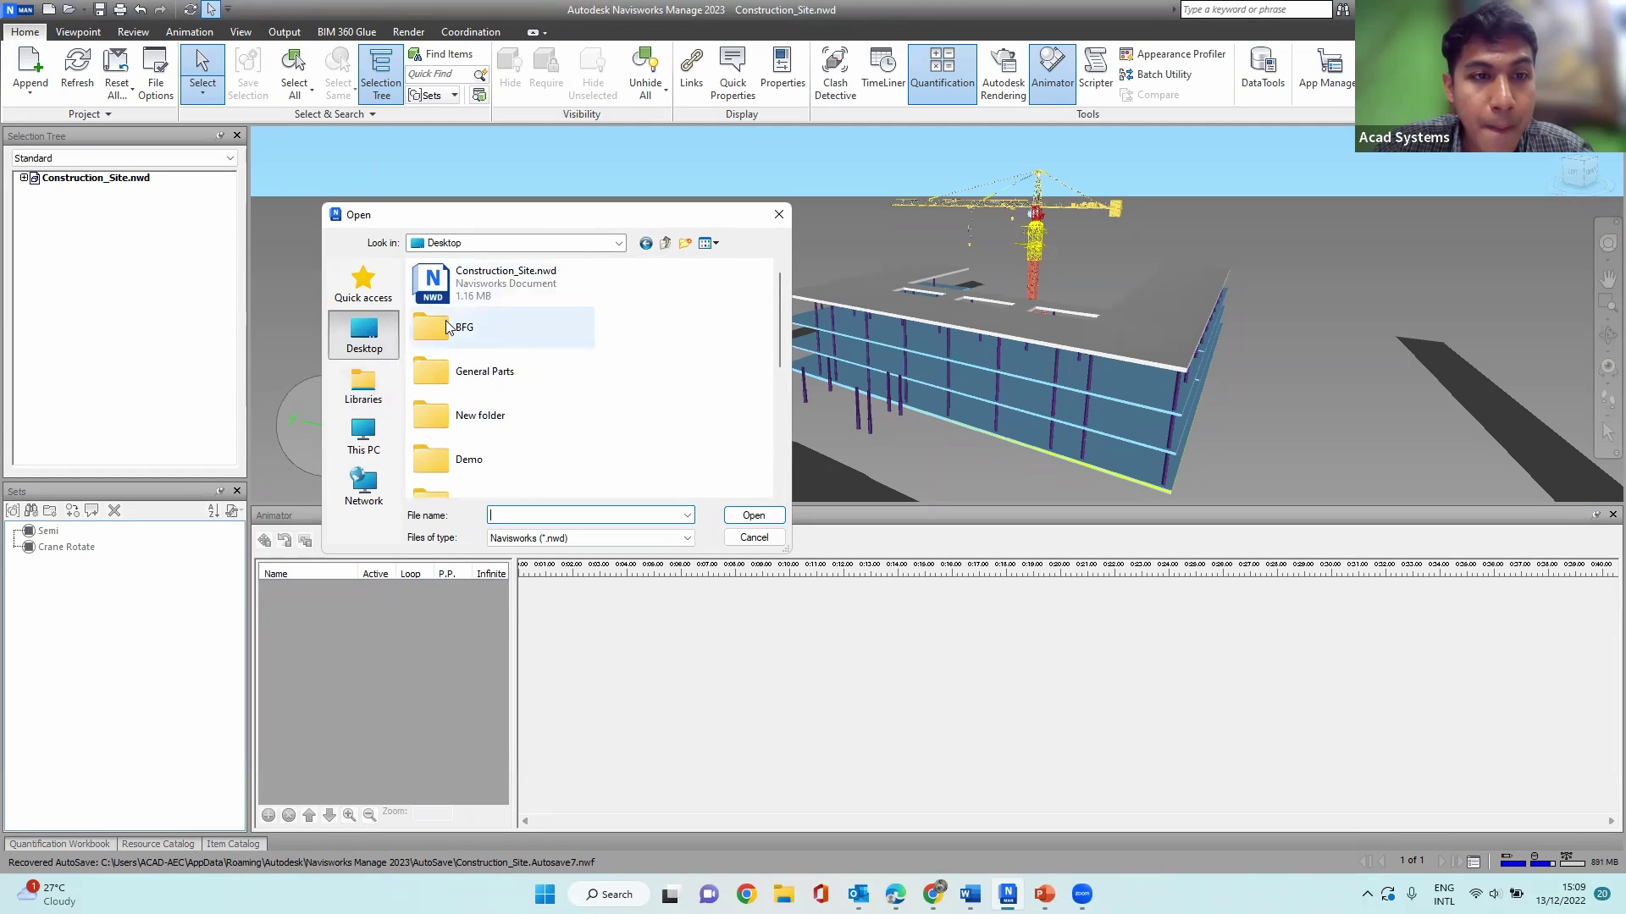
{"action": "left_click", "coordinate": [366, 440]}
{"action": "double_click", "coordinate": [506, 345]}
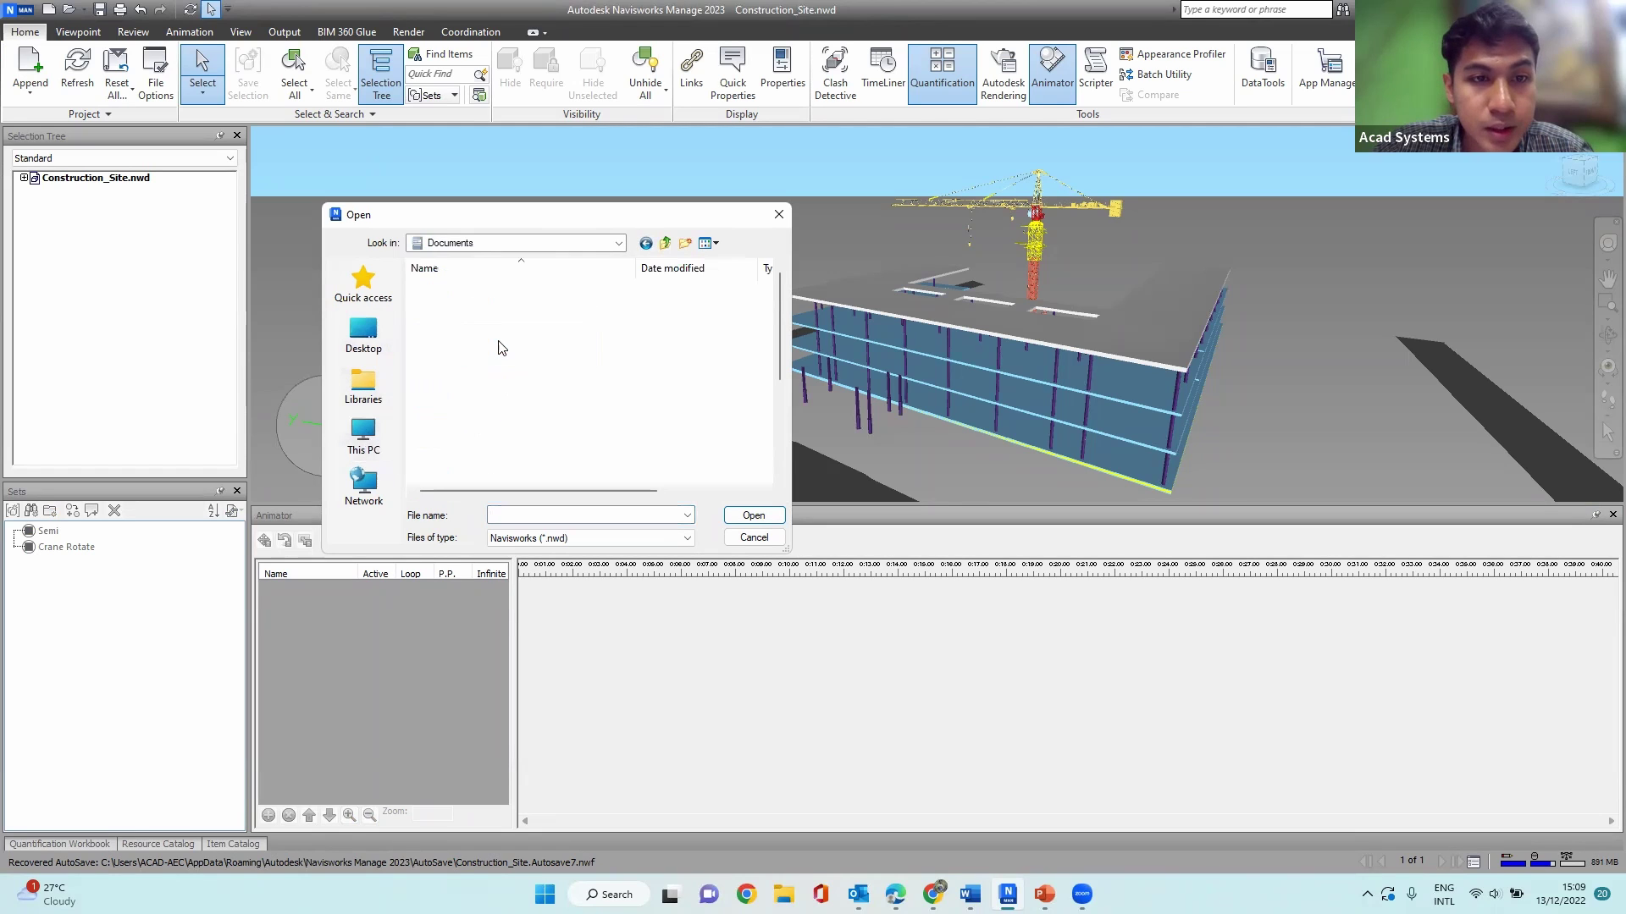
{"action": "double_click", "coordinate": [495, 335]}
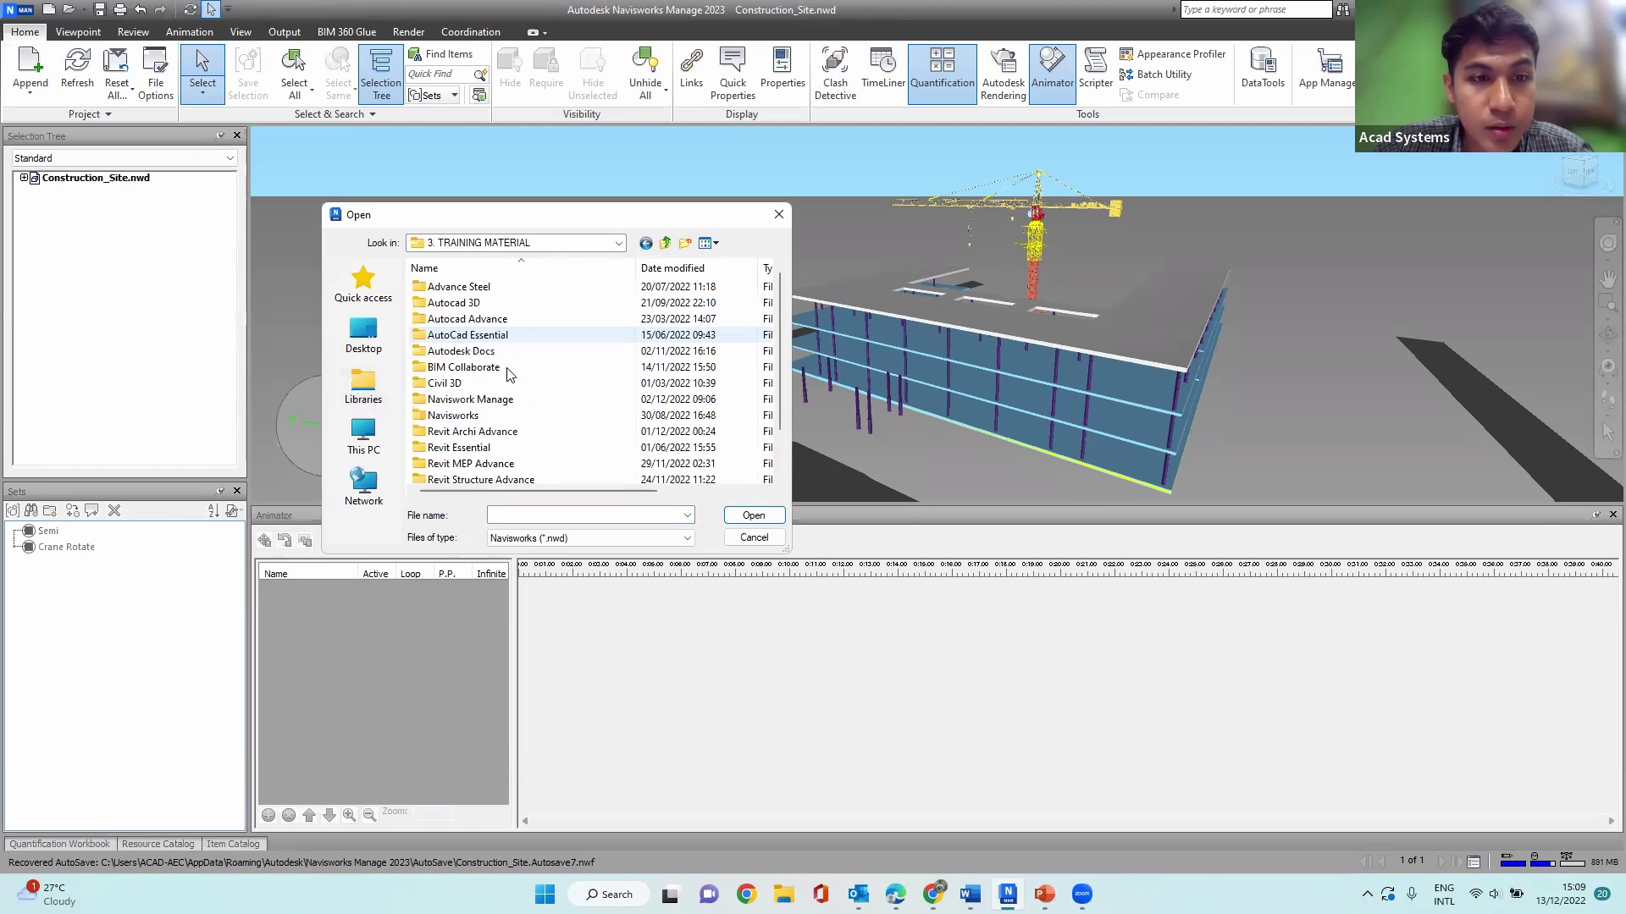
{"action": "scroll", "coordinate": [491, 407], "scroll_direction": "up", "scroll_amount": 1}
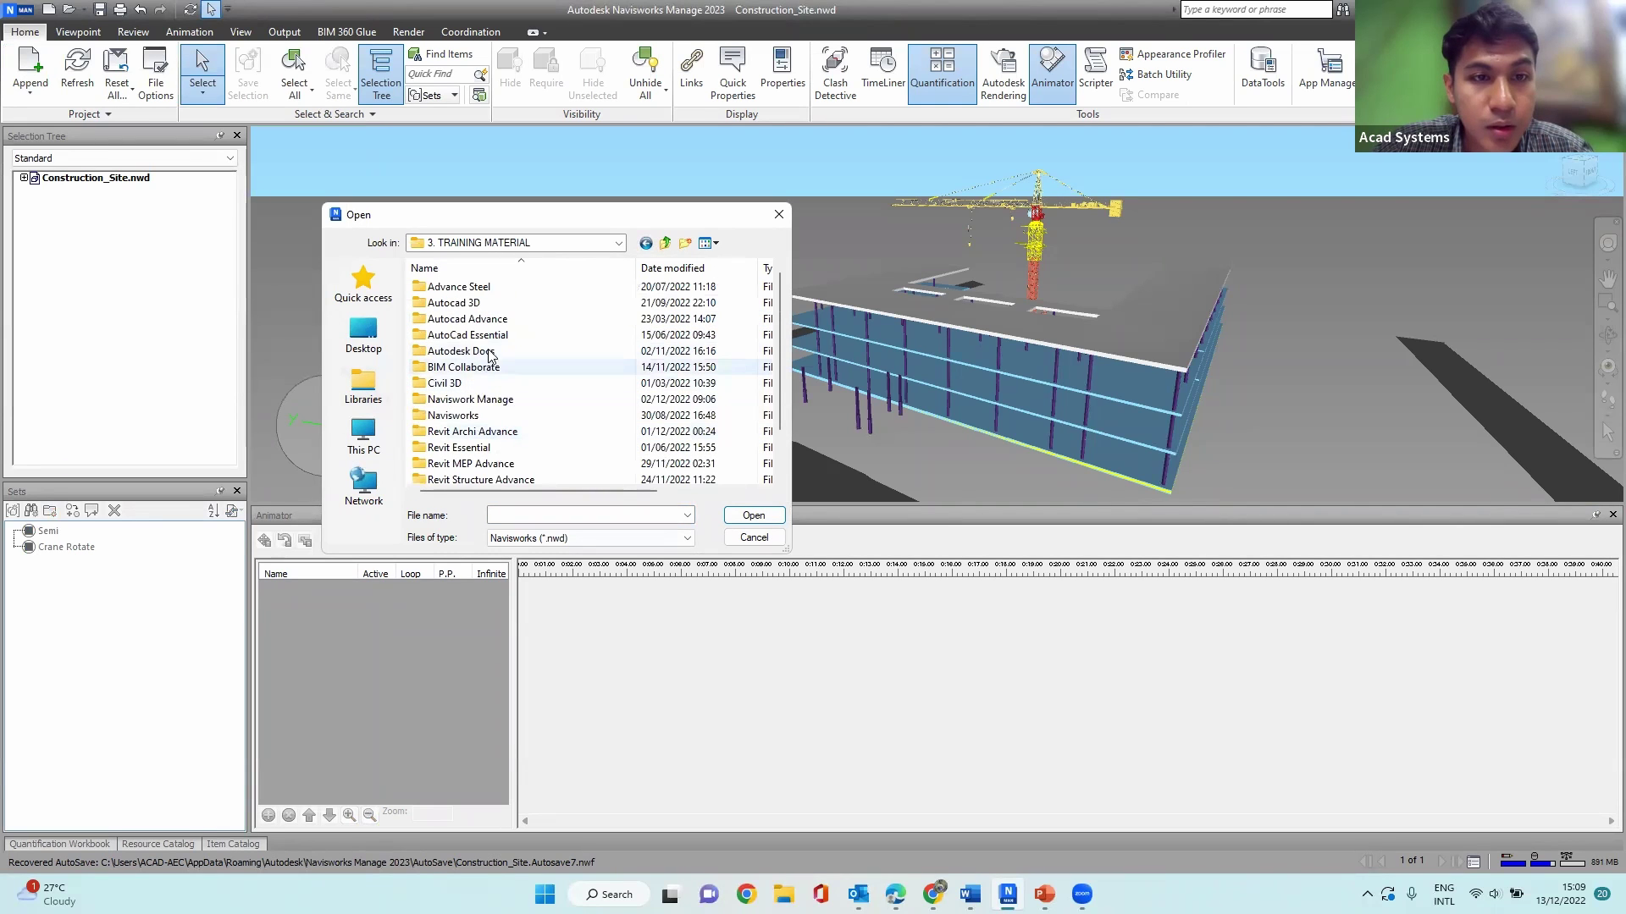
{"action": "double_click", "coordinate": [470, 415]}
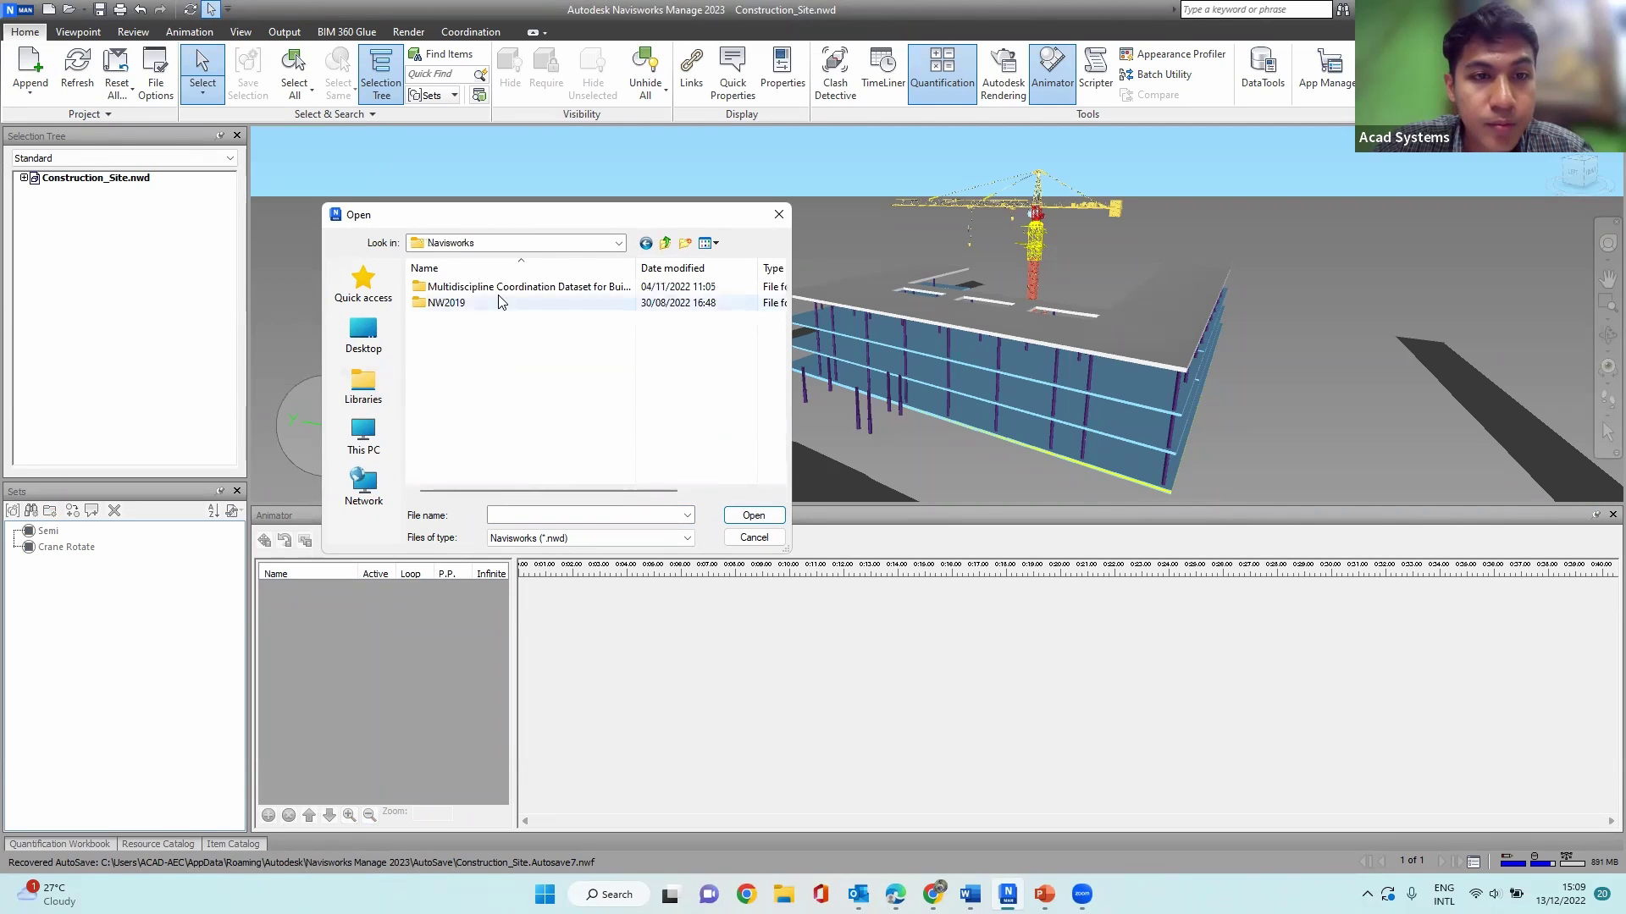
{"action": "double_click", "coordinate": [500, 302]}
{"action": "double_click", "coordinate": [487, 383]}
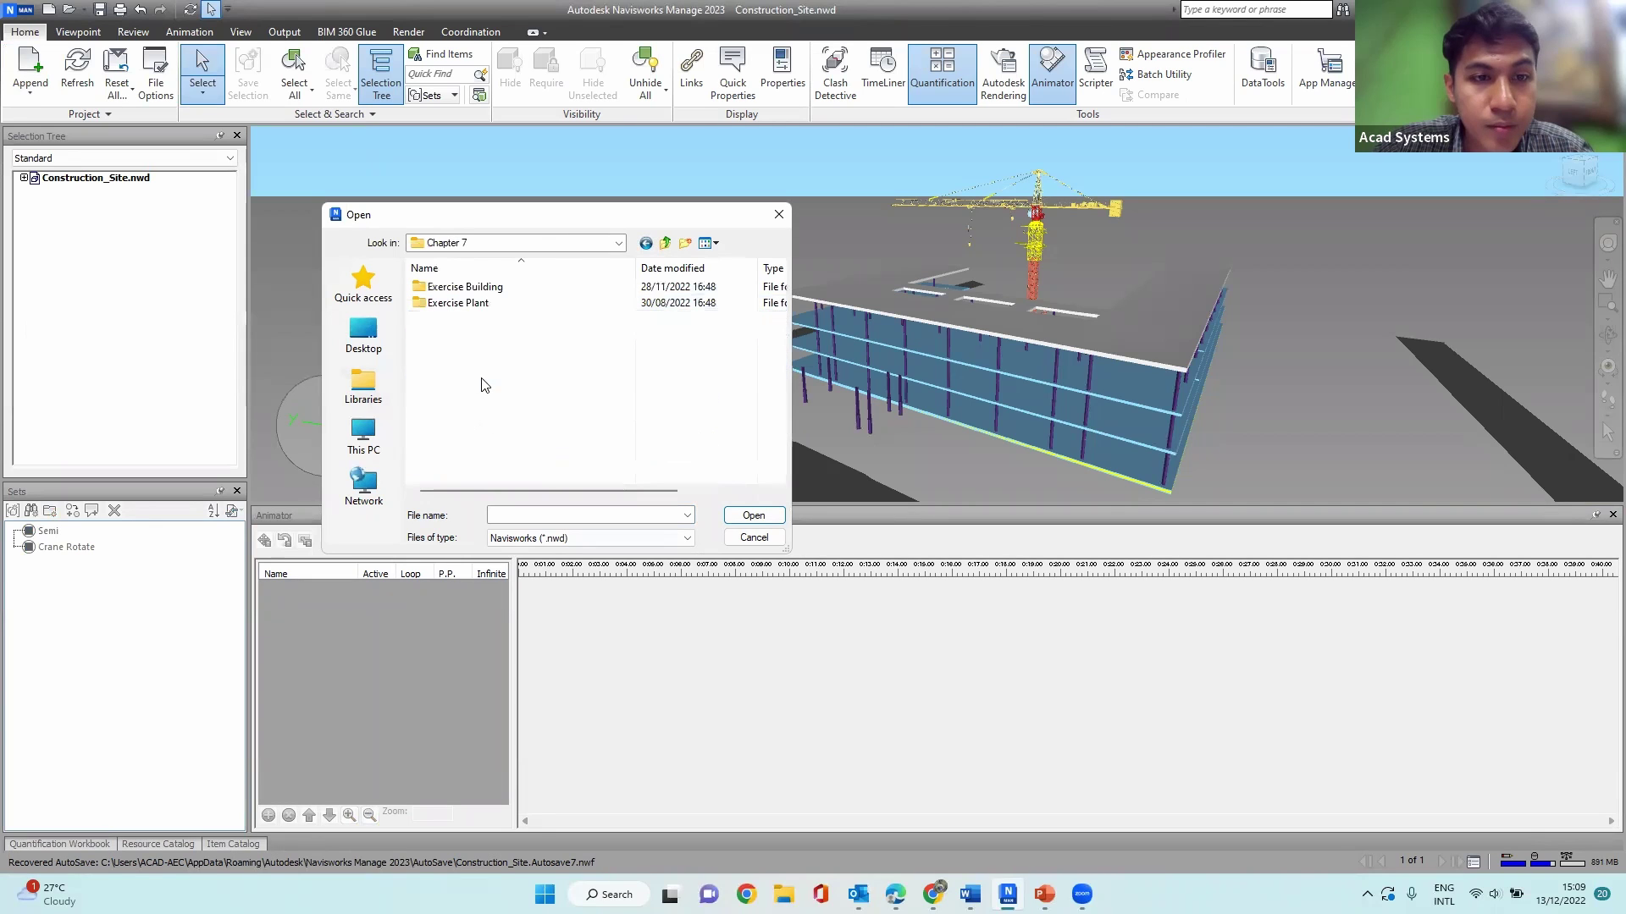
Step: Look through the Exercise Plant folder and open Construction_Site.nwd from the Exercise Building folder
{"action": "double_click", "coordinate": [498, 305]}
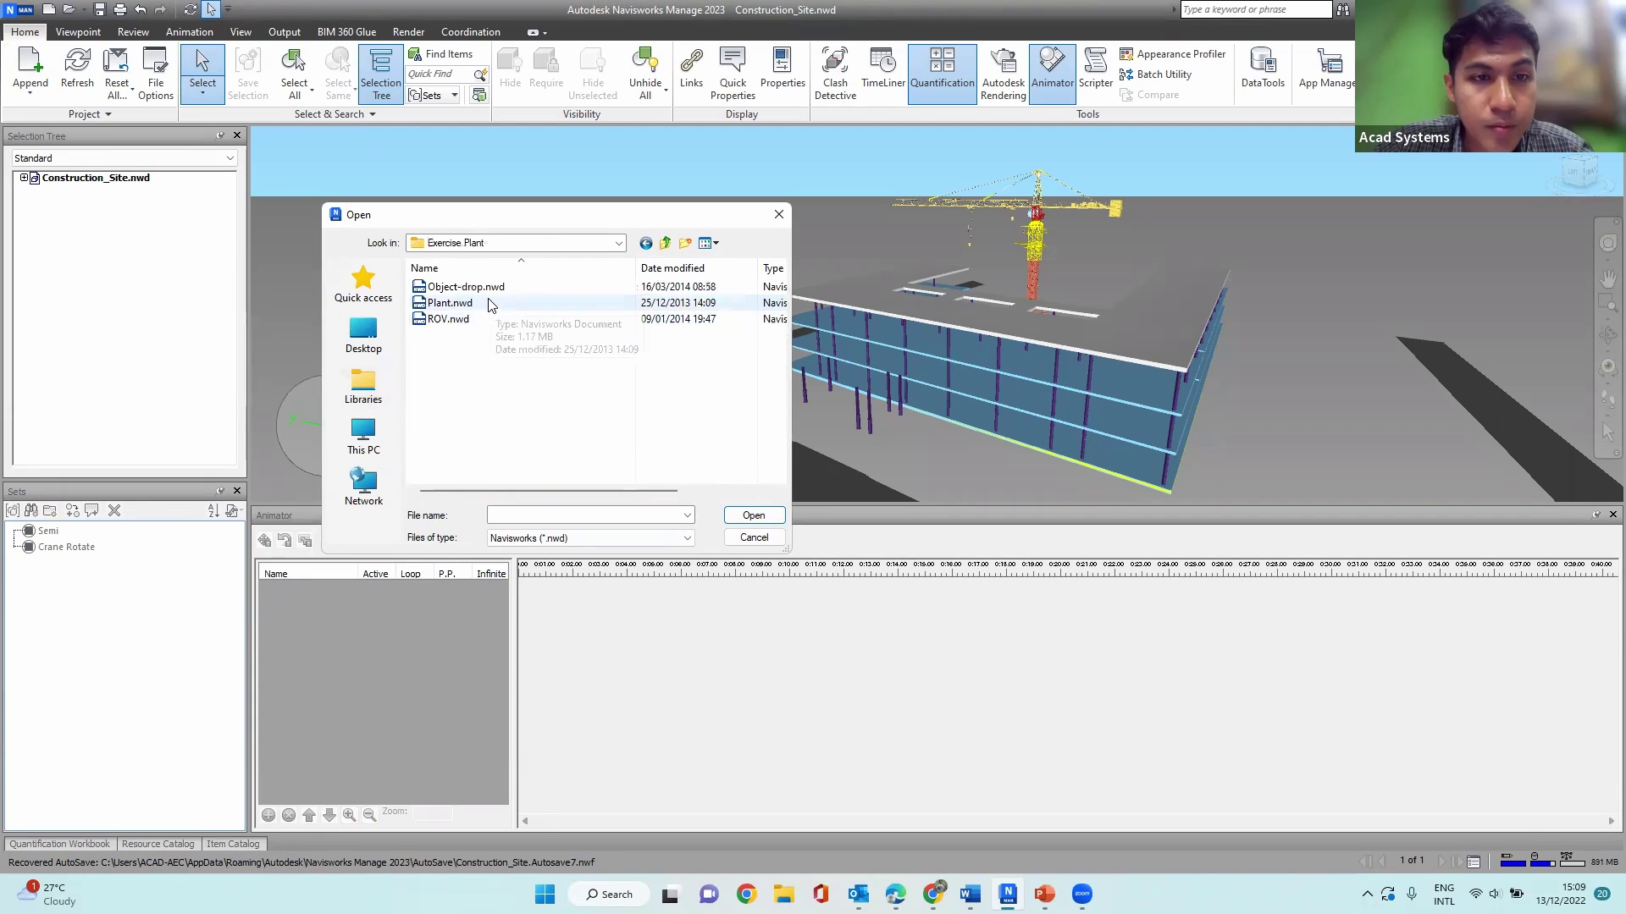
{"action": "left_click", "coordinate": [646, 246]}
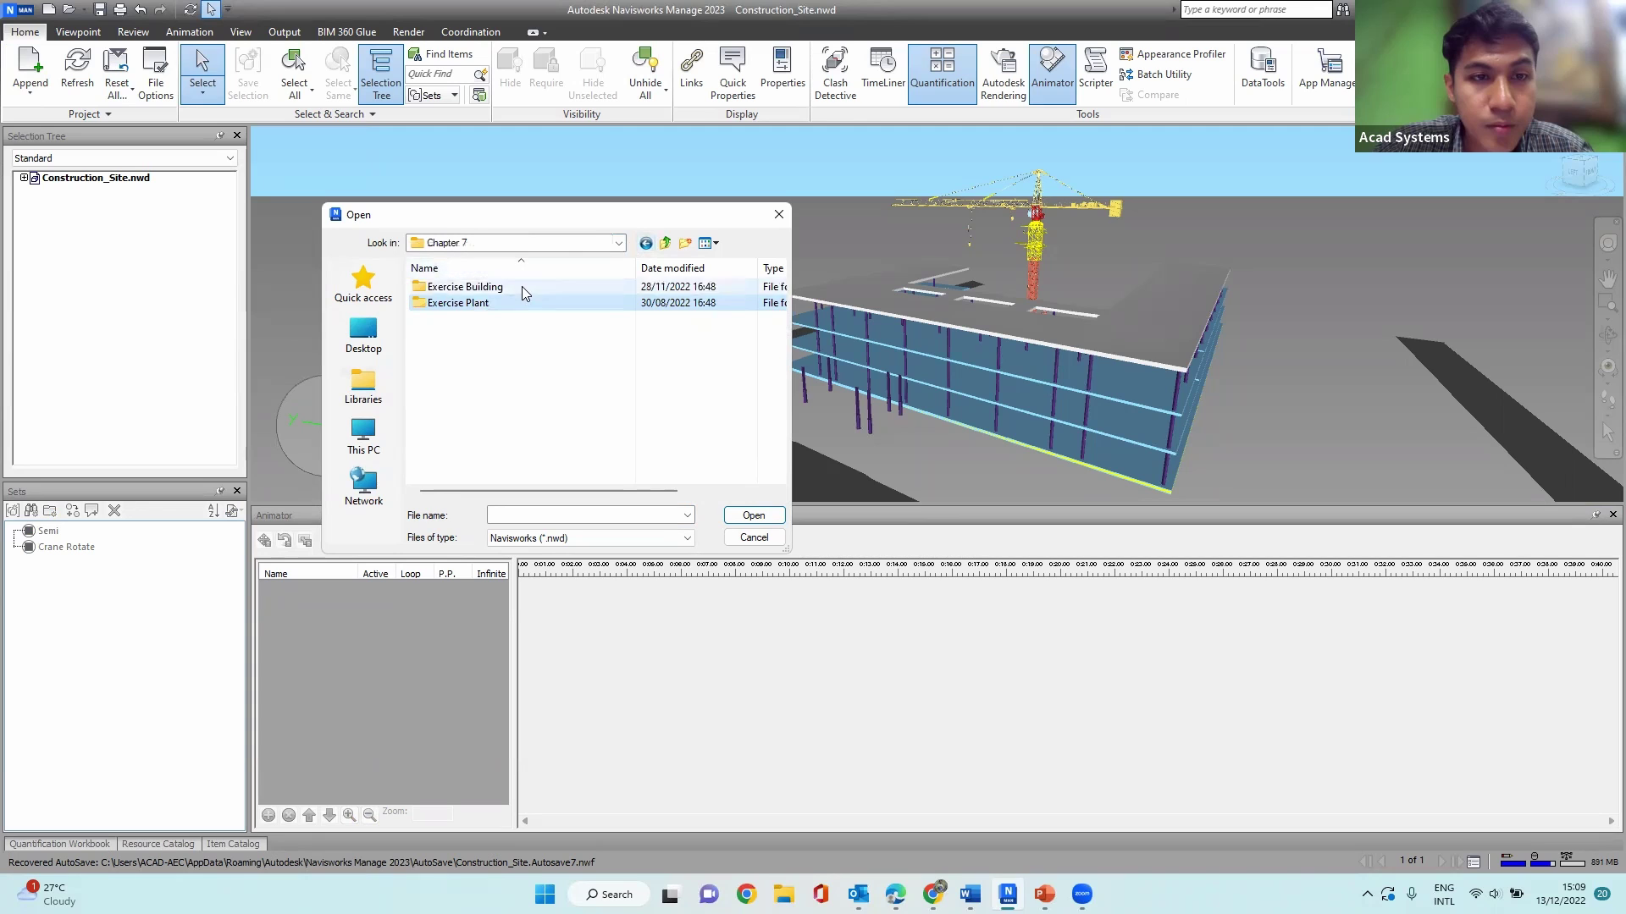
{"action": "double_click", "coordinate": [521, 286]}
{"action": "left_click", "coordinate": [476, 320]}
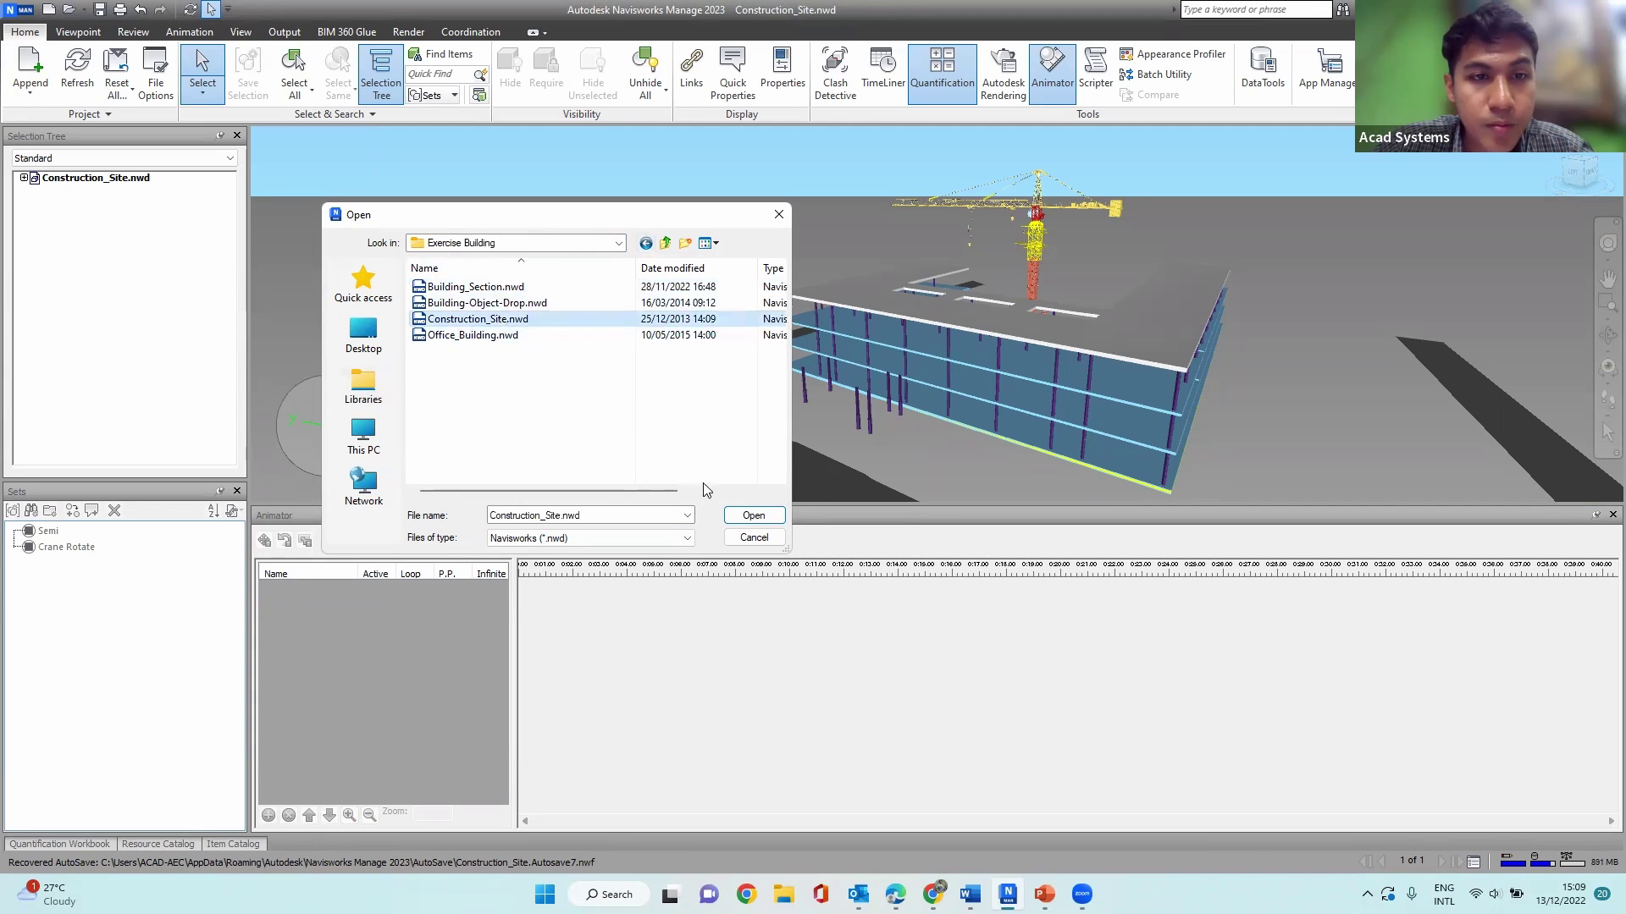
{"action": "left_click", "coordinate": [743, 515]}
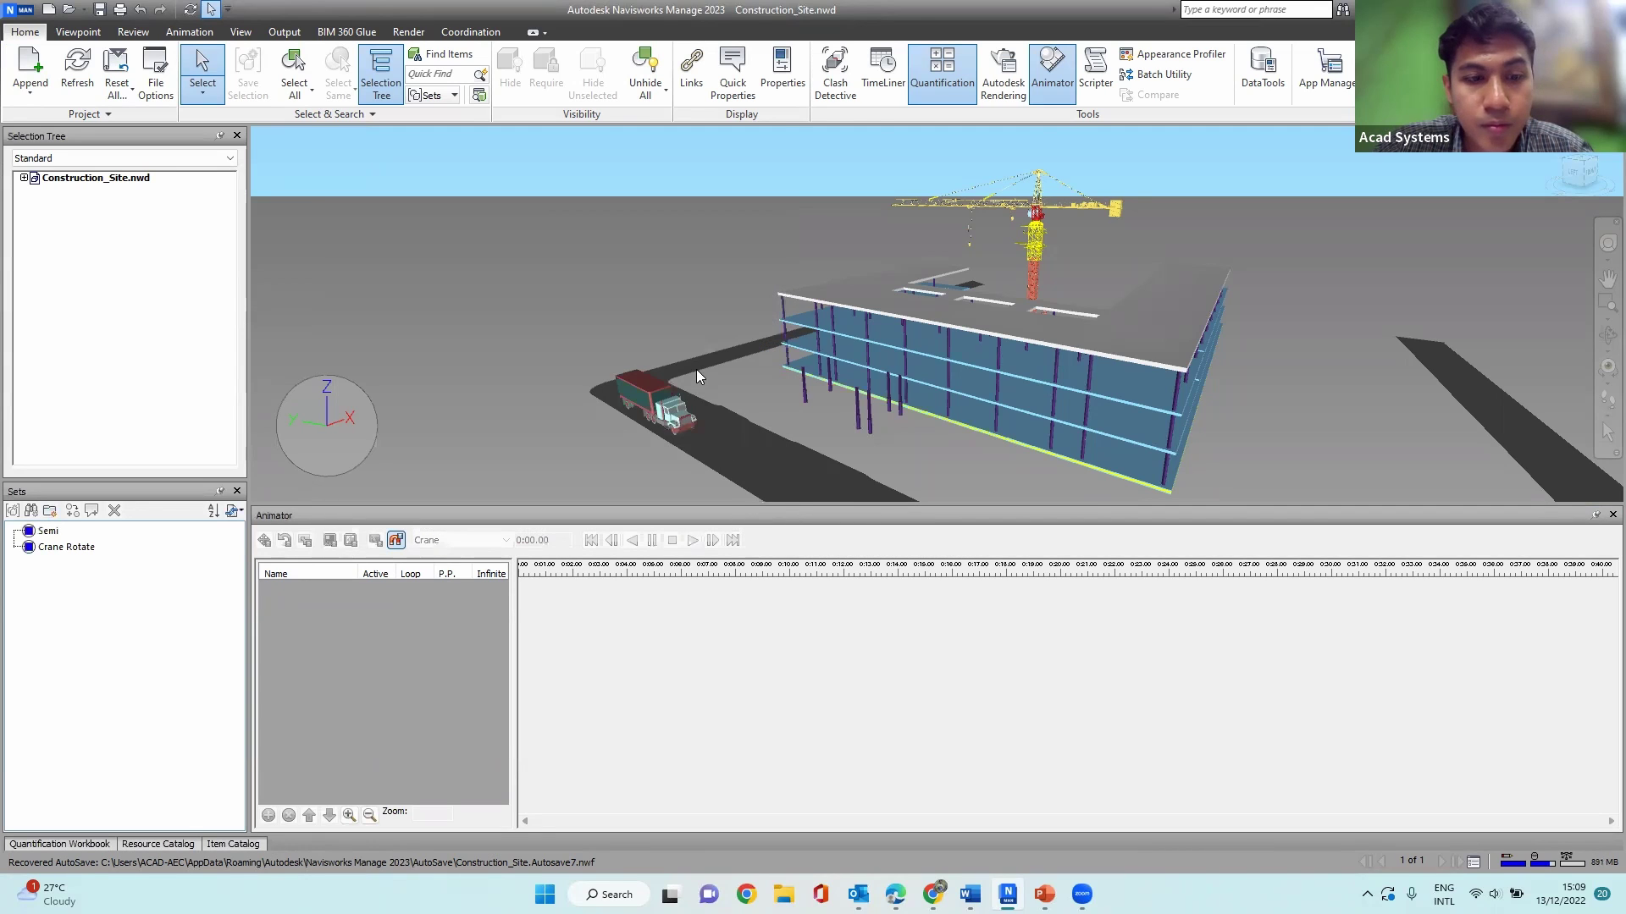
Step: Select the whole Construction_Site.nwd model, clear it, and select the Crane Rotate set to recheck the Animator's scene list
{"action": "scroll", "coordinate": [564, 281], "scroll_direction": "down", "scroll_amount": 3}
{"action": "scroll", "coordinate": [564, 281], "scroll_direction": "down", "scroll_amount": 3}
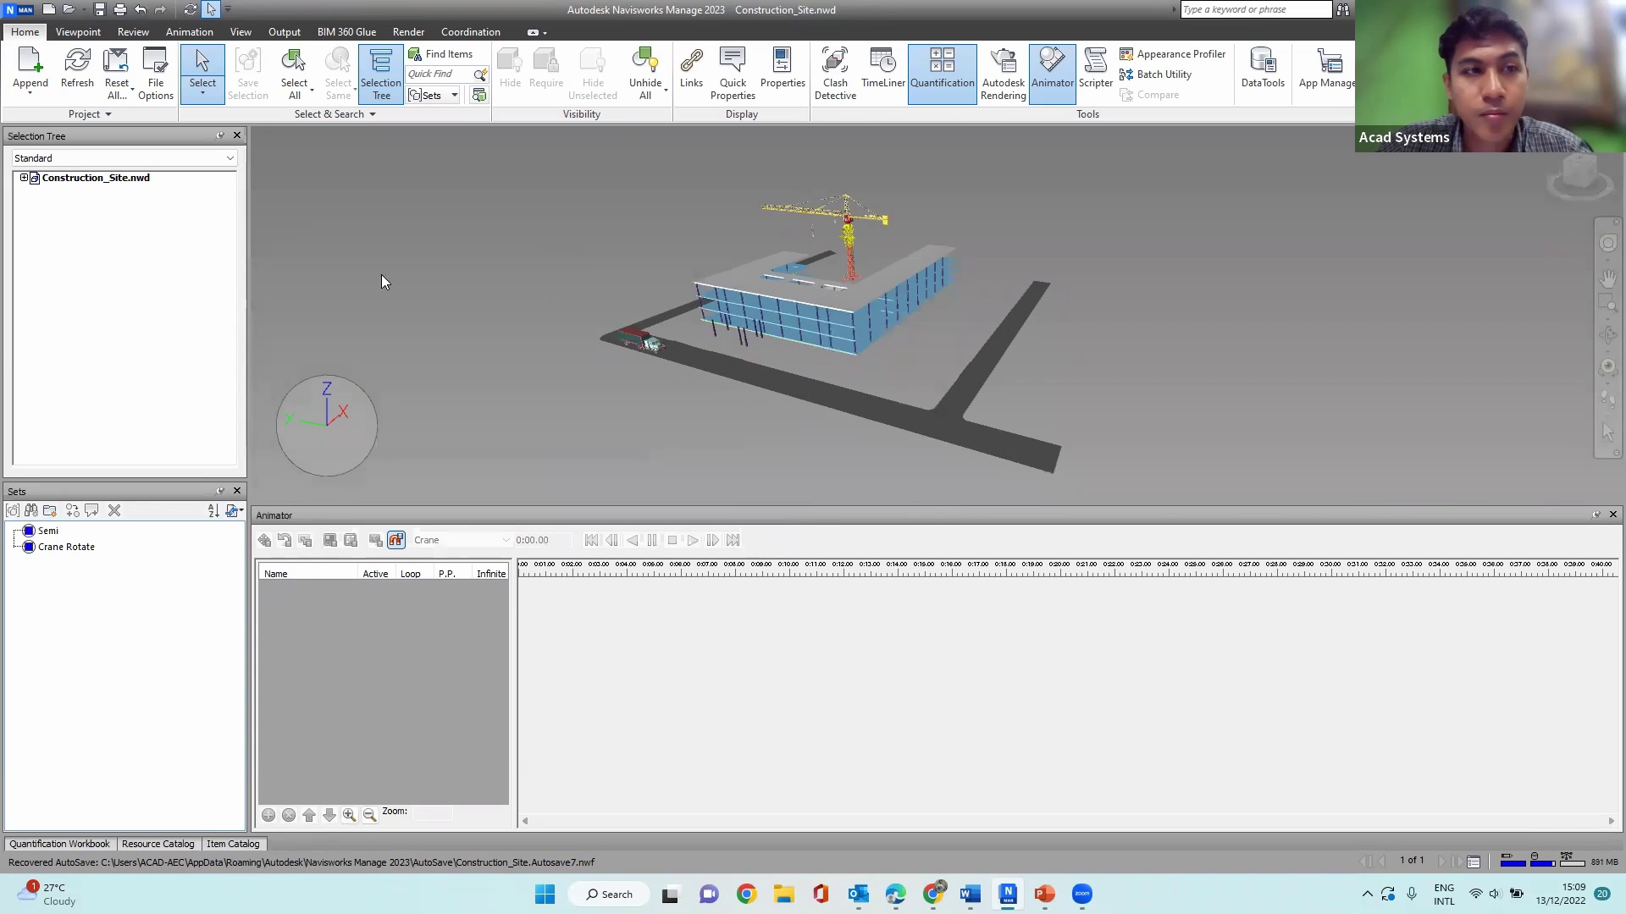
{"action": "left_click", "coordinate": [116, 179]}
{"action": "key", "text": "Escape"}
{"action": "left_click", "coordinate": [68, 547]}
{"action": "left_click", "coordinate": [303, 657]}
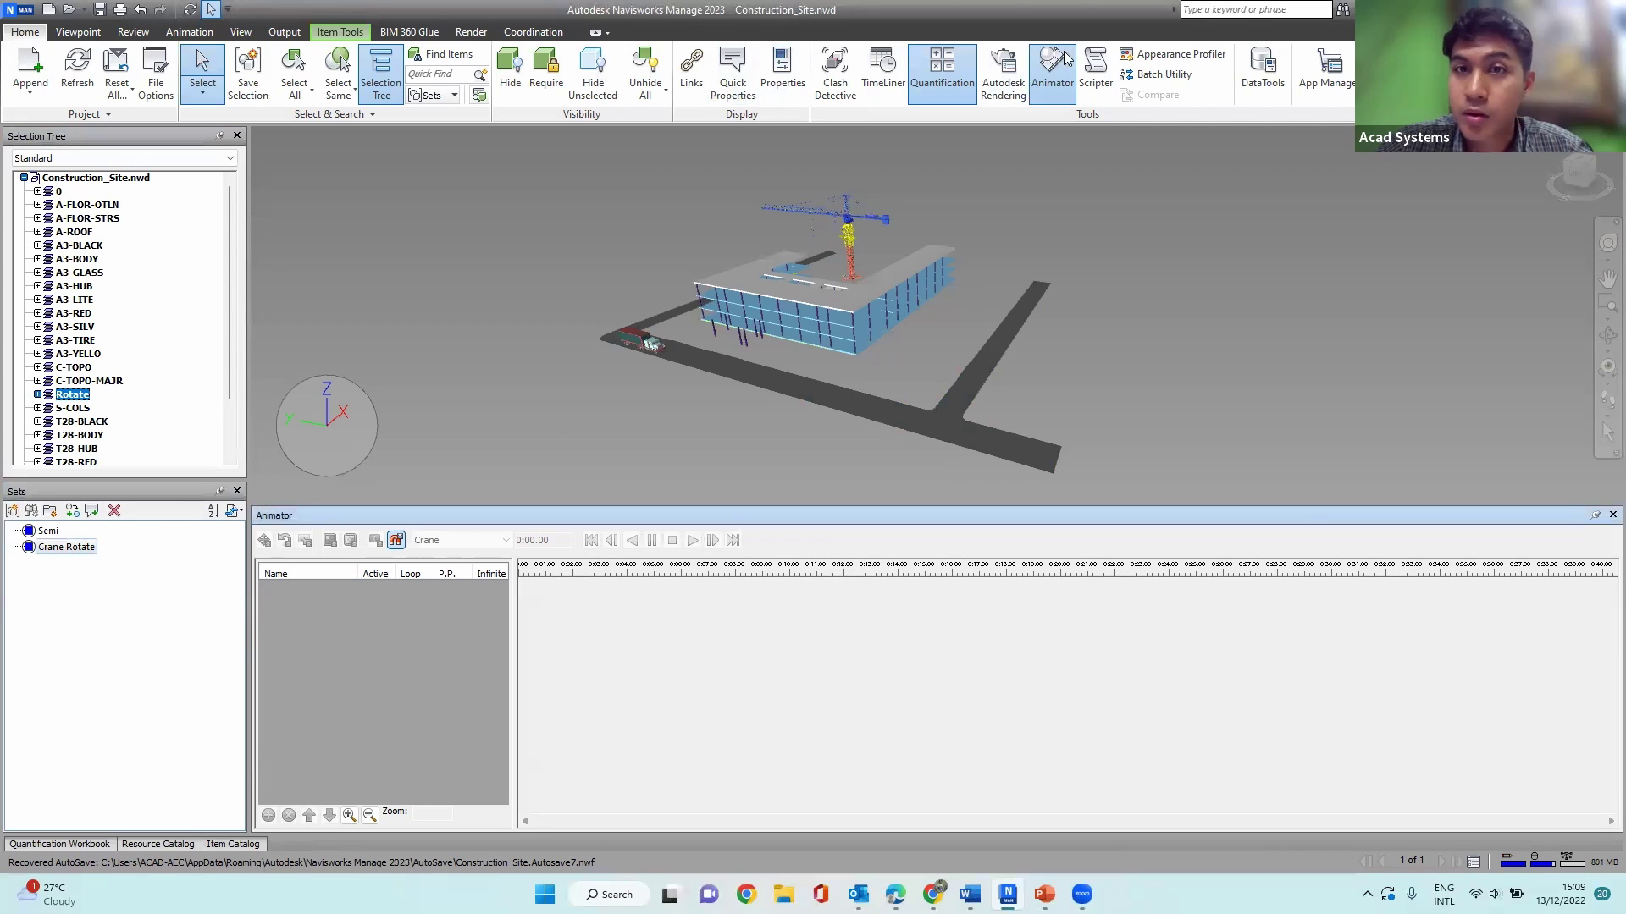
Step: Close the Quantification Workbook, clear the selection, and close and reopen the Animator
{"action": "left_click", "coordinate": [943, 74]}
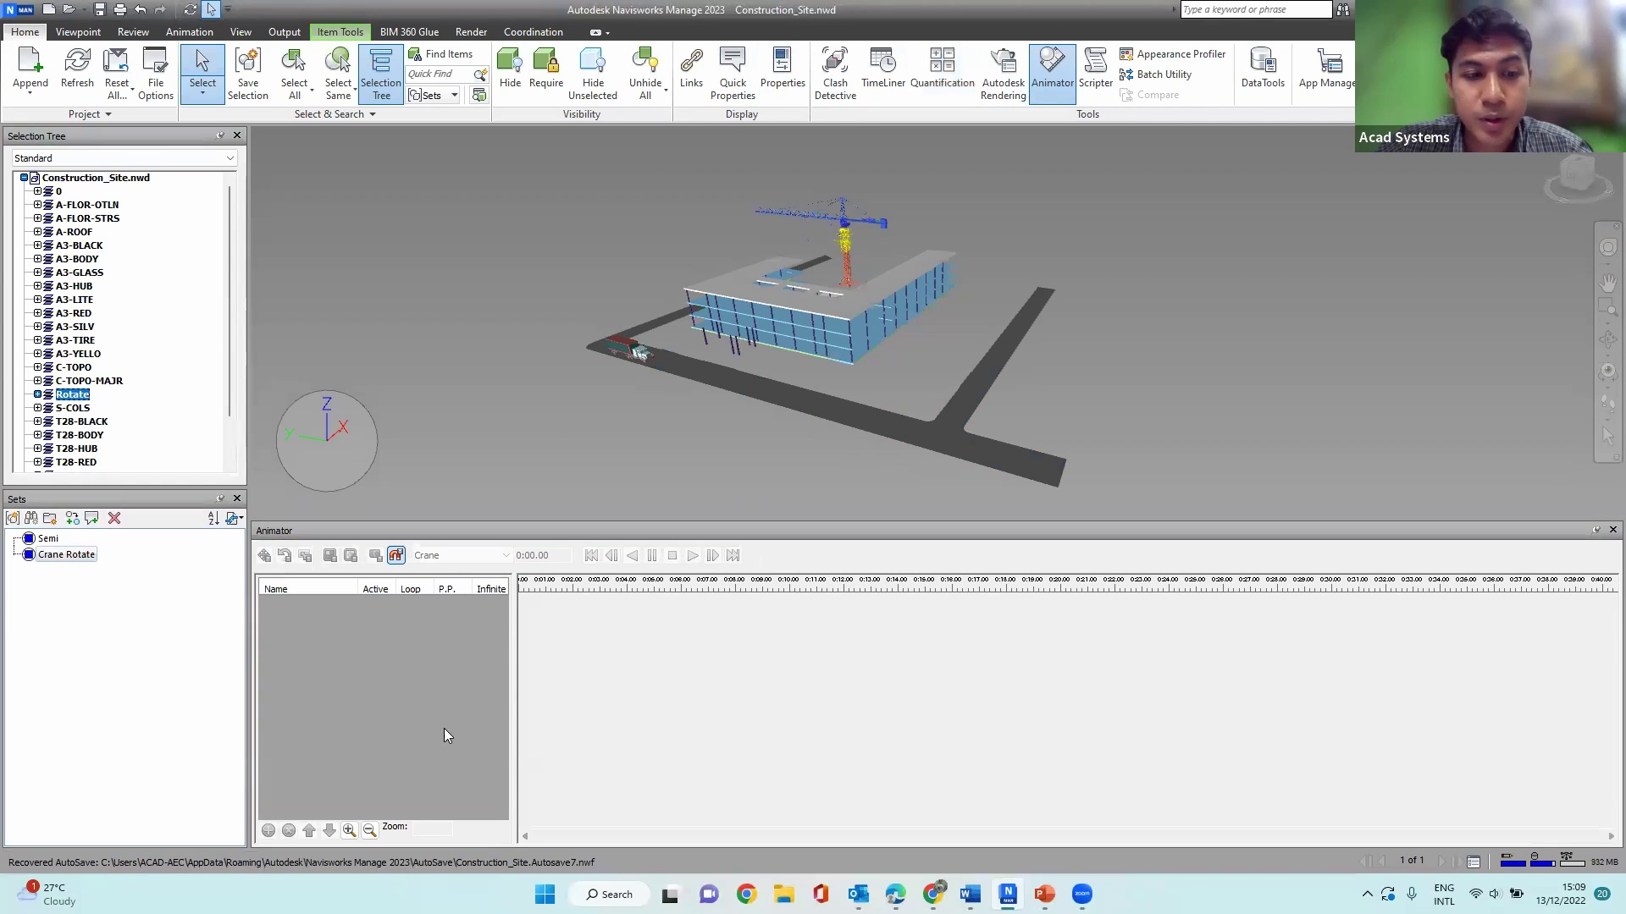
{"action": "left_click", "coordinate": [1612, 530]}
{"action": "left_click", "coordinate": [976, 297]}
{"action": "scroll", "coordinate": [456, 610], "scroll_direction": "up", "scroll_amount": 3}
{"action": "middle_click_drag", "start_coordinate": [457, 609], "coordinate": [869, 524], "text": "shift"}
{"action": "middle_click_drag", "start_coordinate": [628, 354], "coordinate": [677, 350], "text": "shift"}
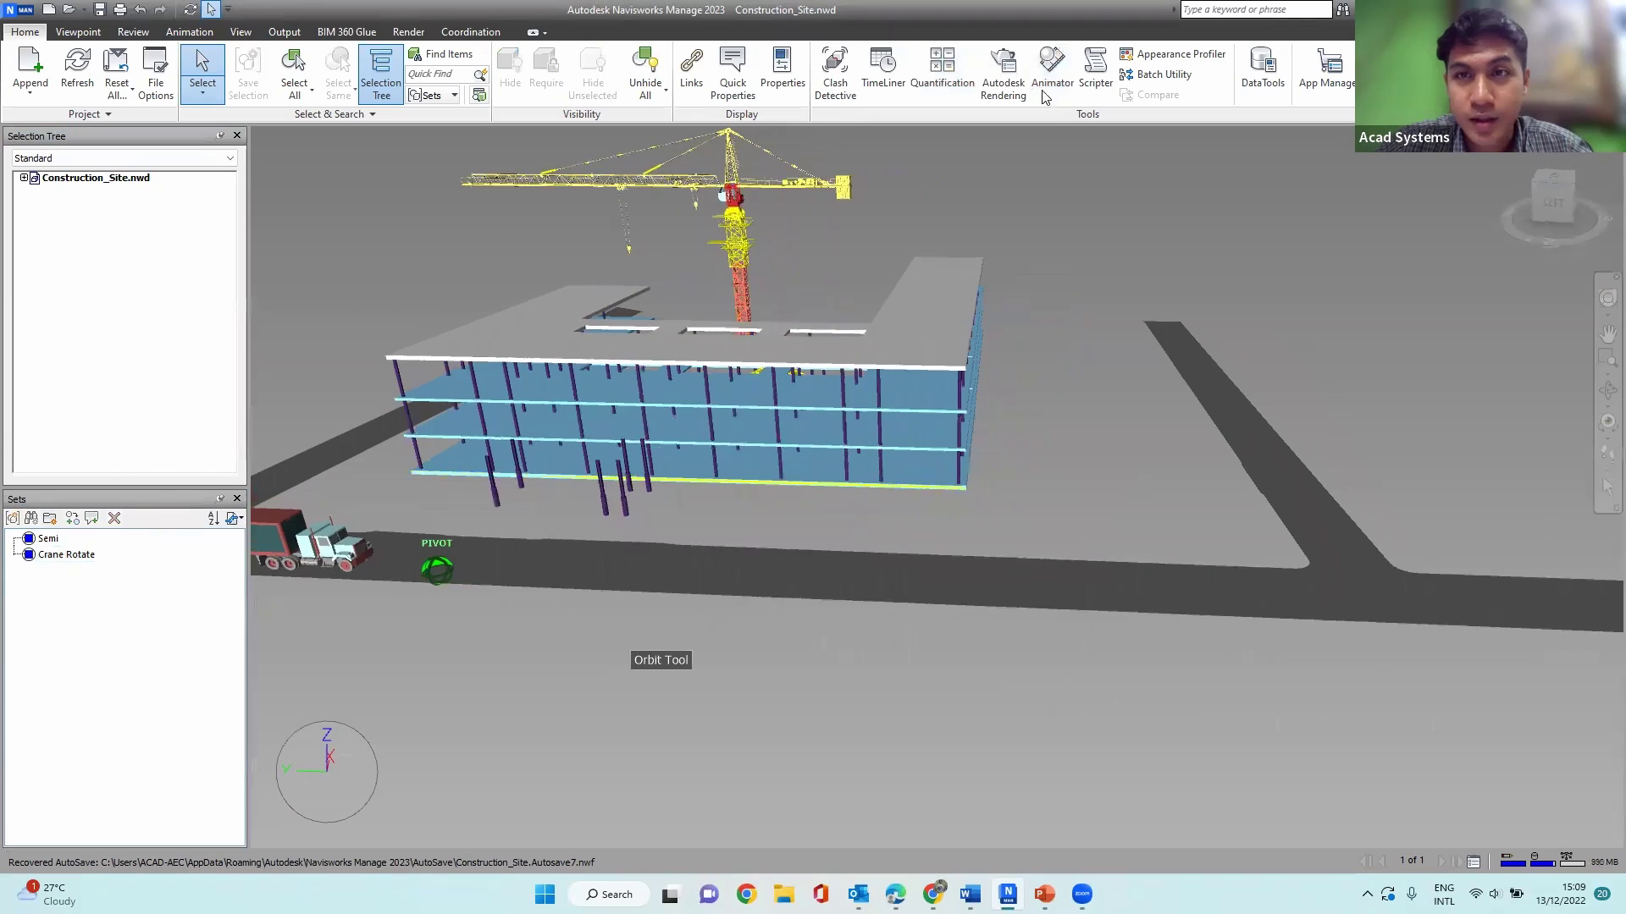
{"action": "scroll", "coordinate": [856, 515], "scroll_direction": "down", "scroll_amount": 2}
{"action": "left_click", "coordinate": [1052, 72]}
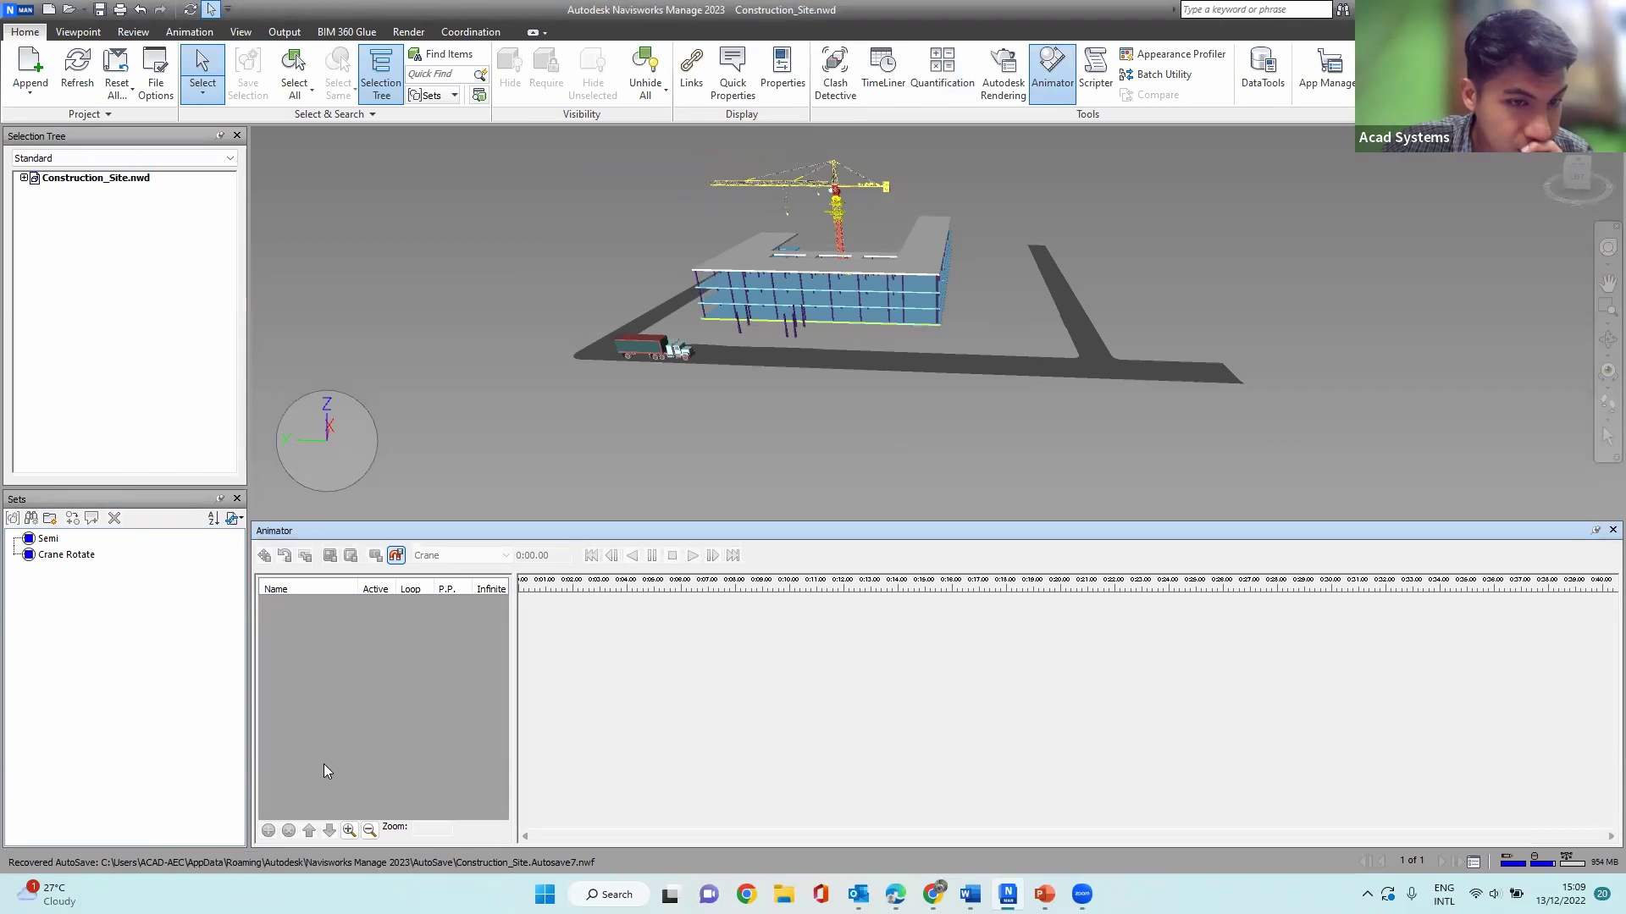
Step: Check the Semi and Crane Rotate sets and the options available for a set, and clear the selection
{"action": "left_click", "coordinate": [51, 540]}
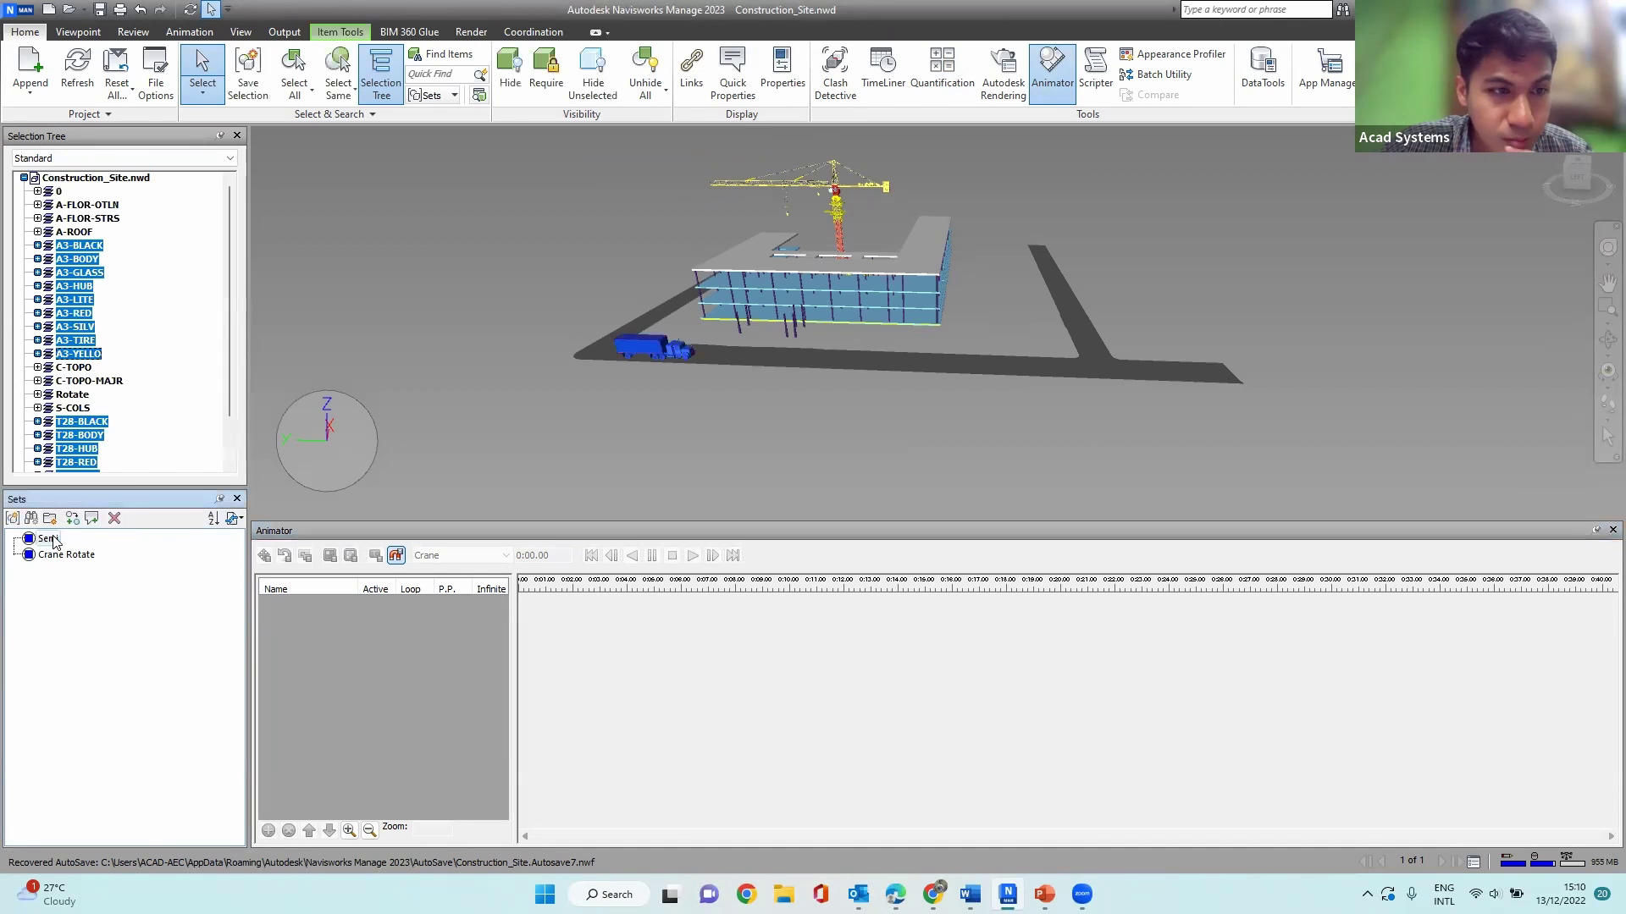
{"action": "left_click", "coordinate": [57, 556]}
{"action": "right_click", "coordinate": [56, 564]}
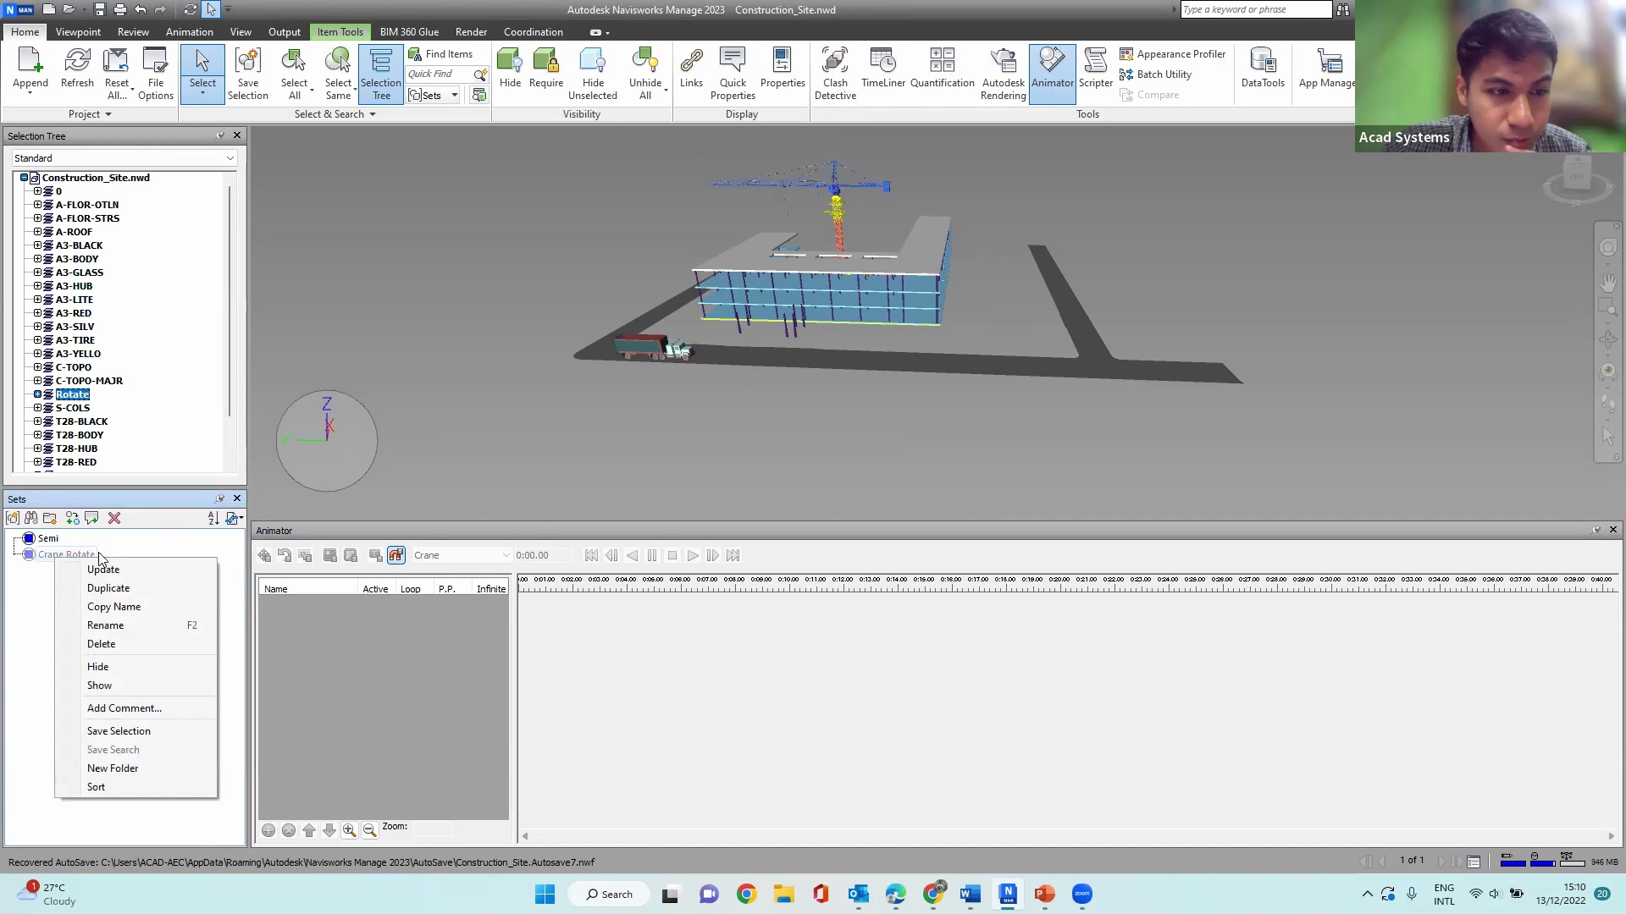
{"action": "left_click", "coordinate": [408, 420]}
{"action": "scroll", "coordinate": [408, 419], "scroll_direction": "down", "scroll_amount": 2}
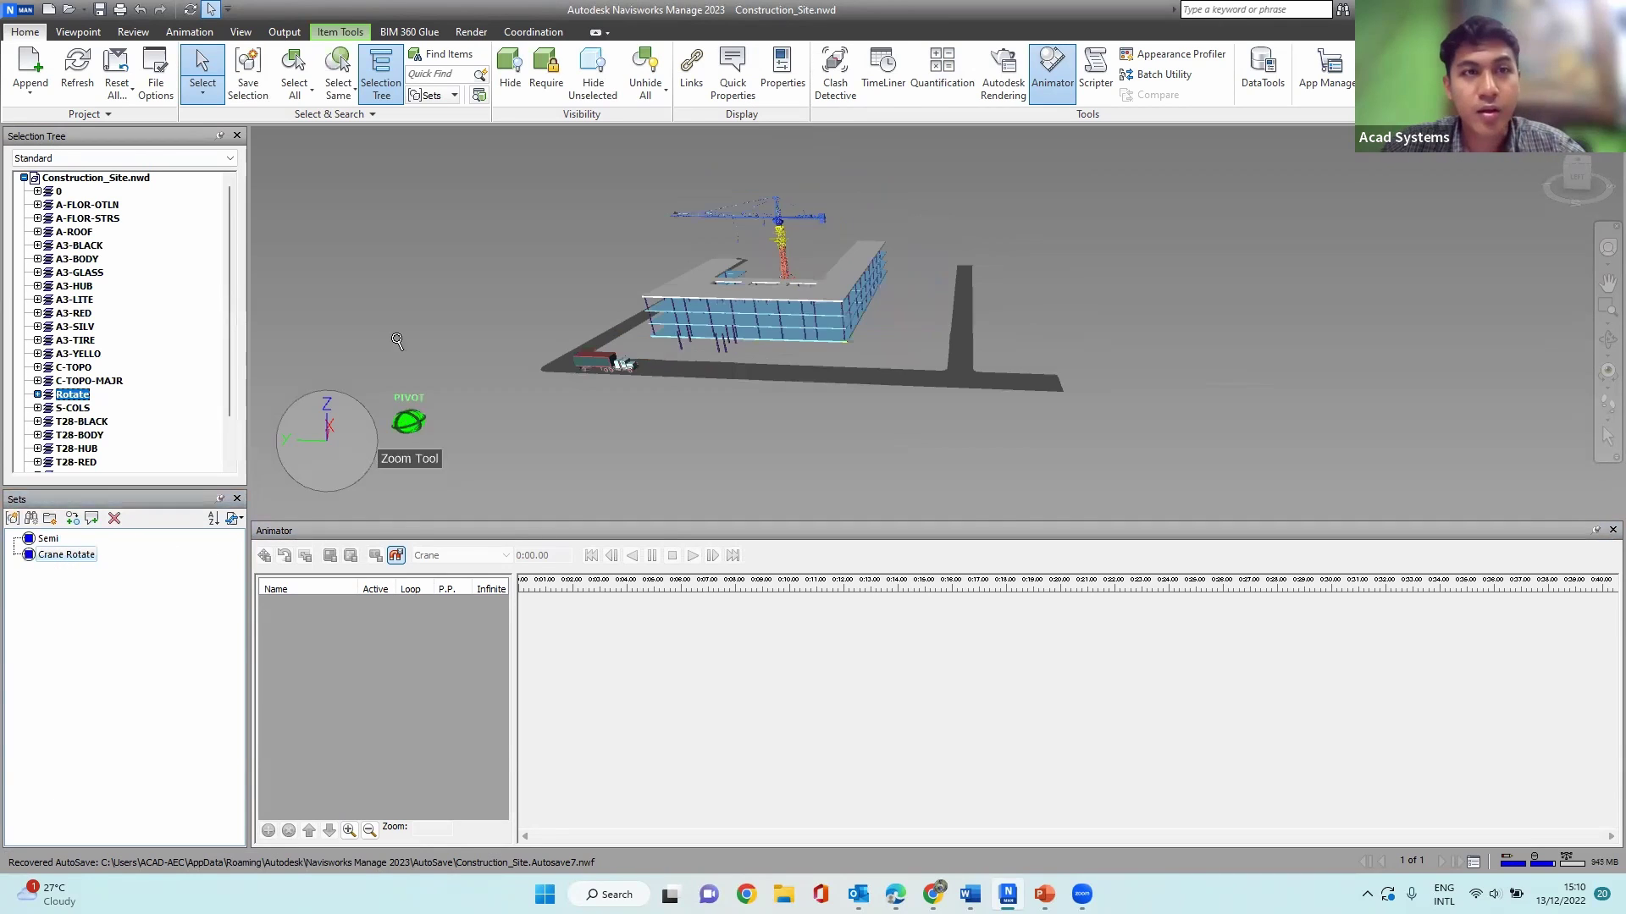
{"action": "left_click", "coordinate": [439, 464]}
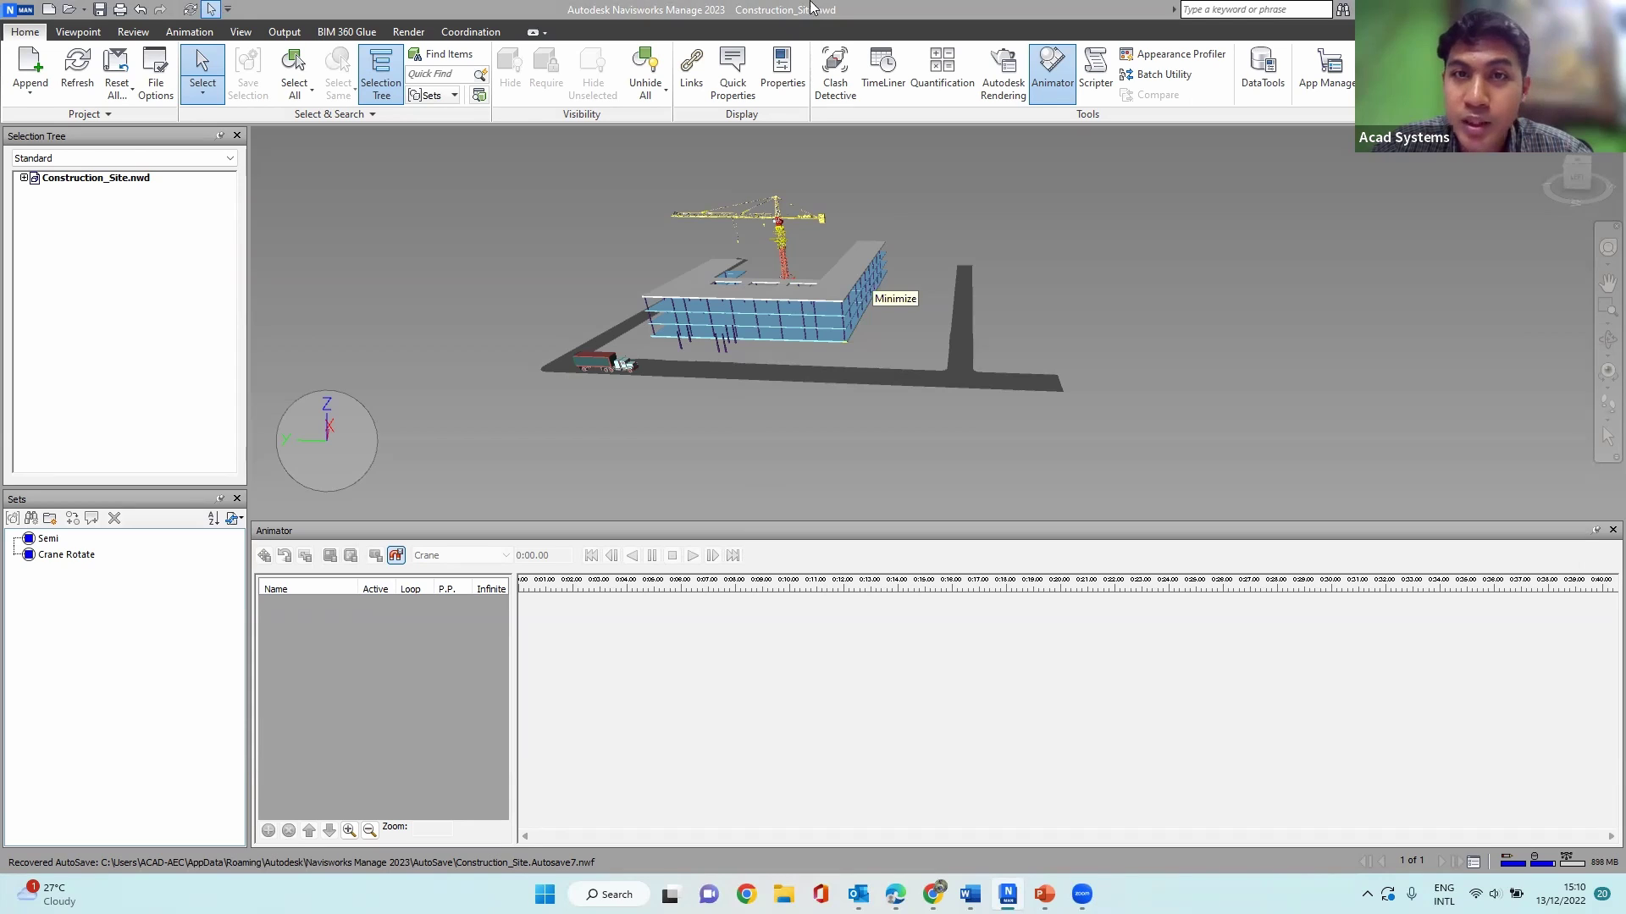
Step: Switch between the Crane Rotate and Semi sets and retry the Animator's scene list with Crane Rotate selected
{"action": "left_click", "coordinate": [841, 19]}
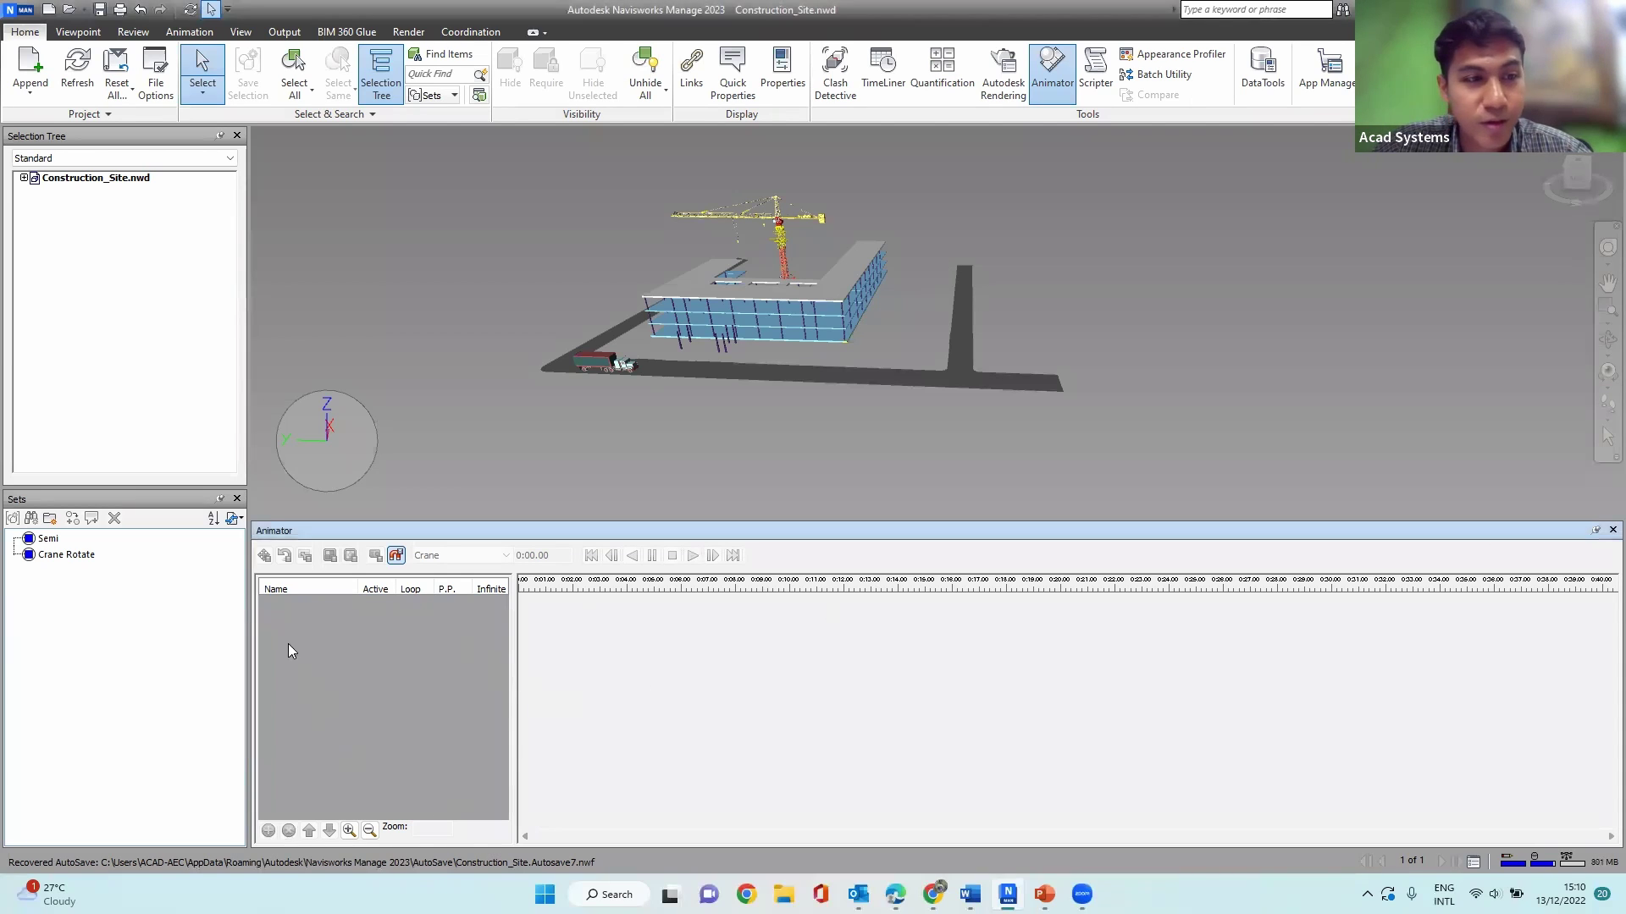
{"action": "left_click", "coordinate": [92, 556]}
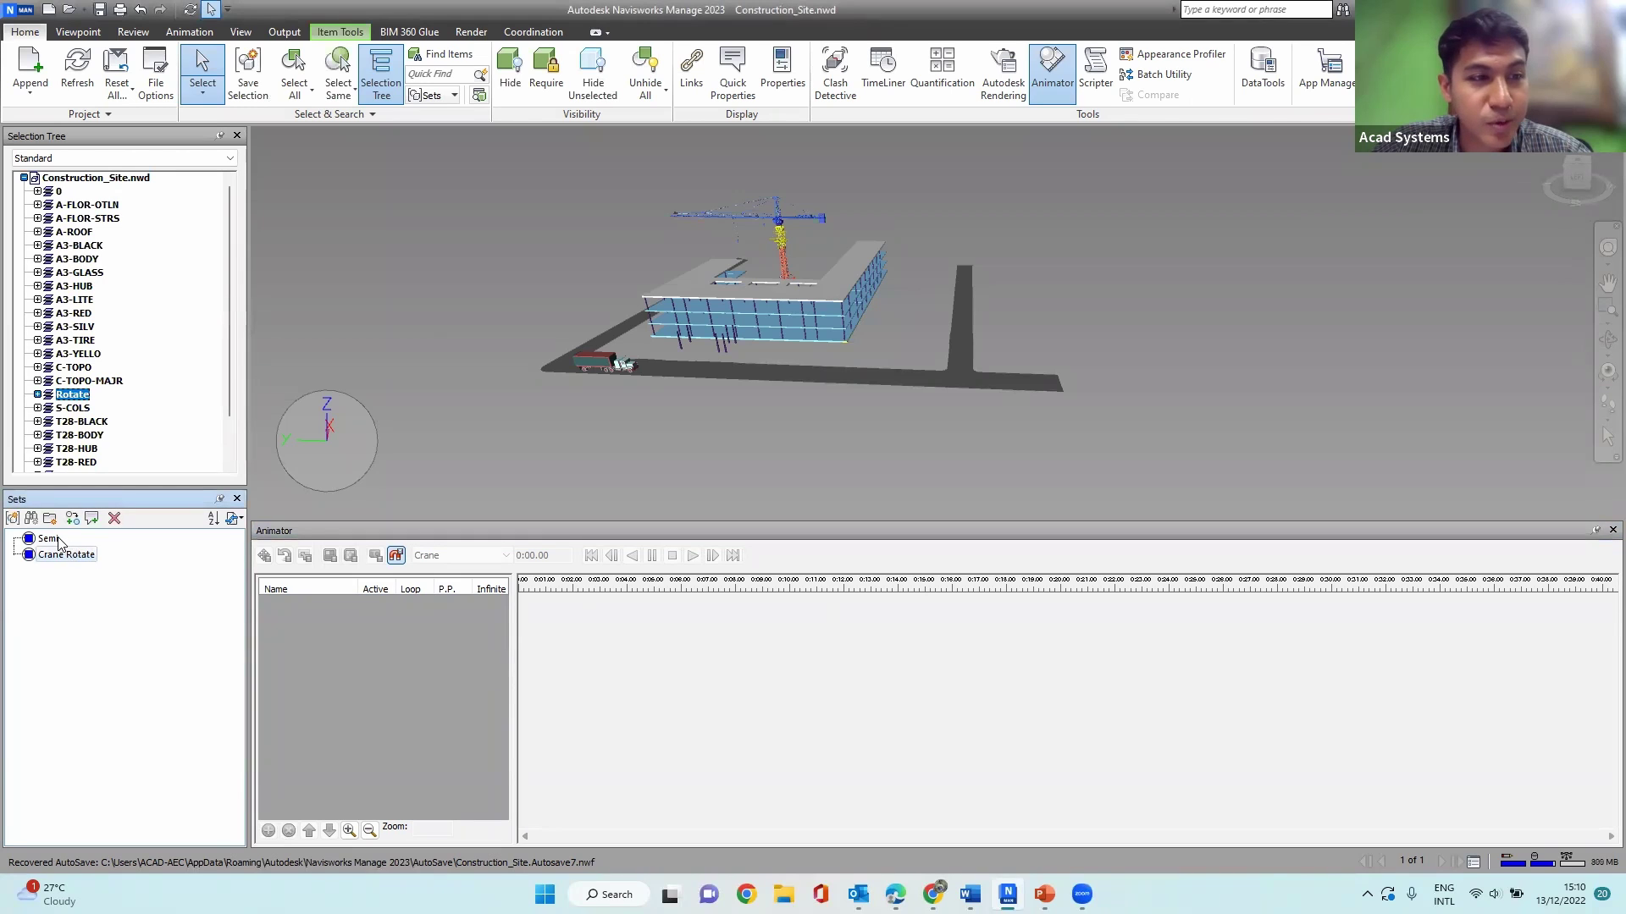
{"action": "left_click", "coordinate": [57, 539]}
{"action": "left_click", "coordinate": [61, 558]}
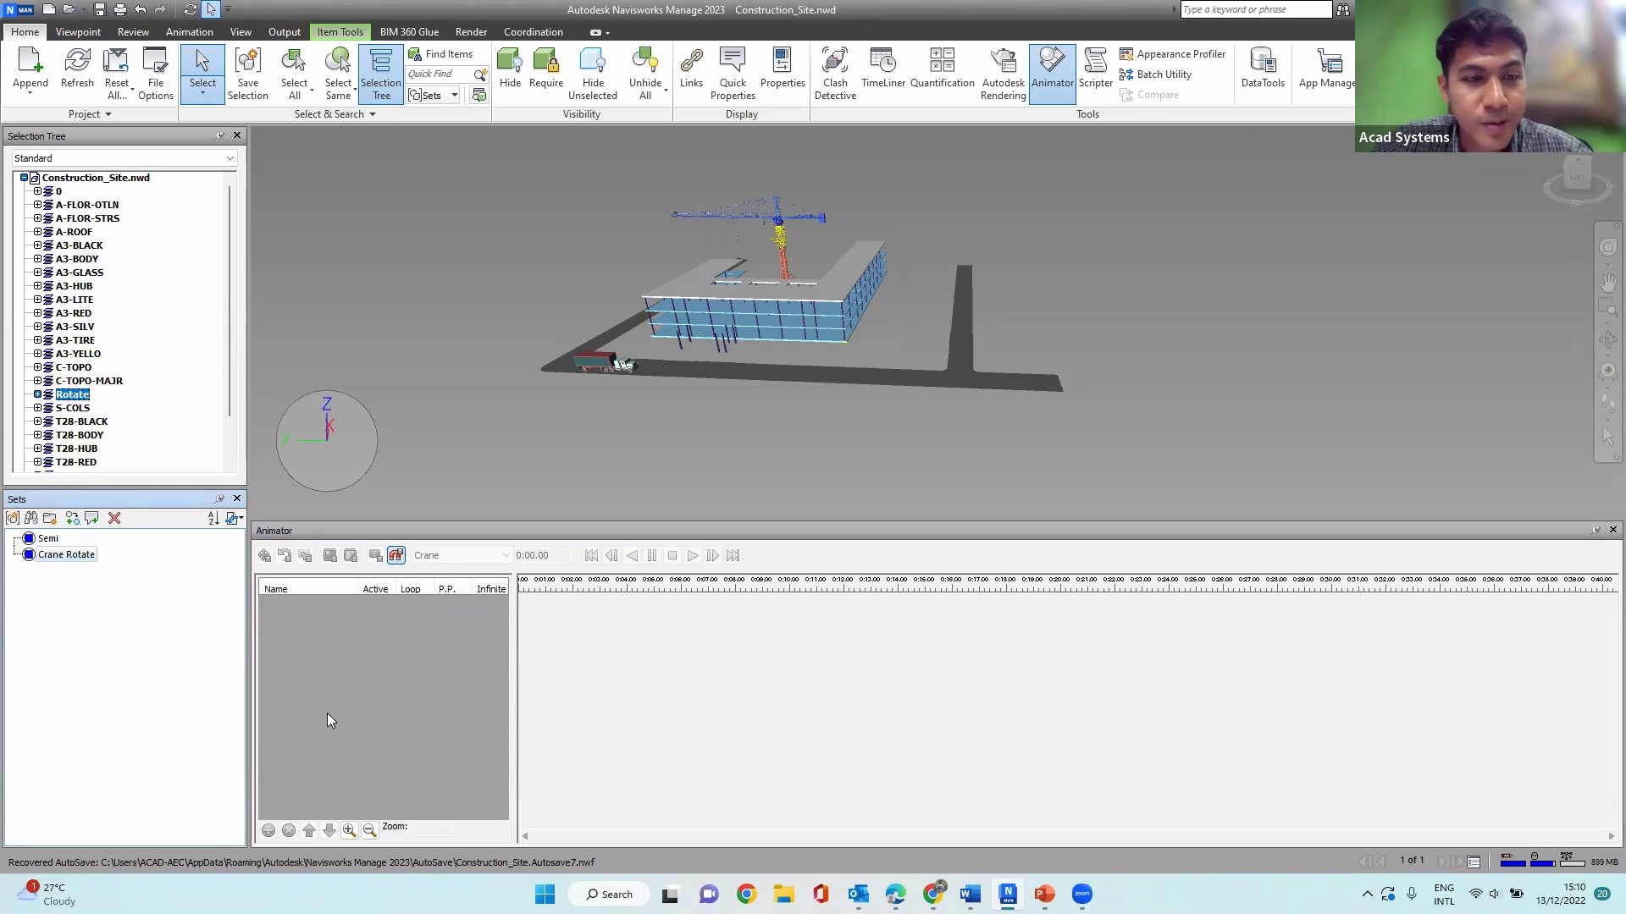
{"action": "left_click", "coordinate": [360, 769]}
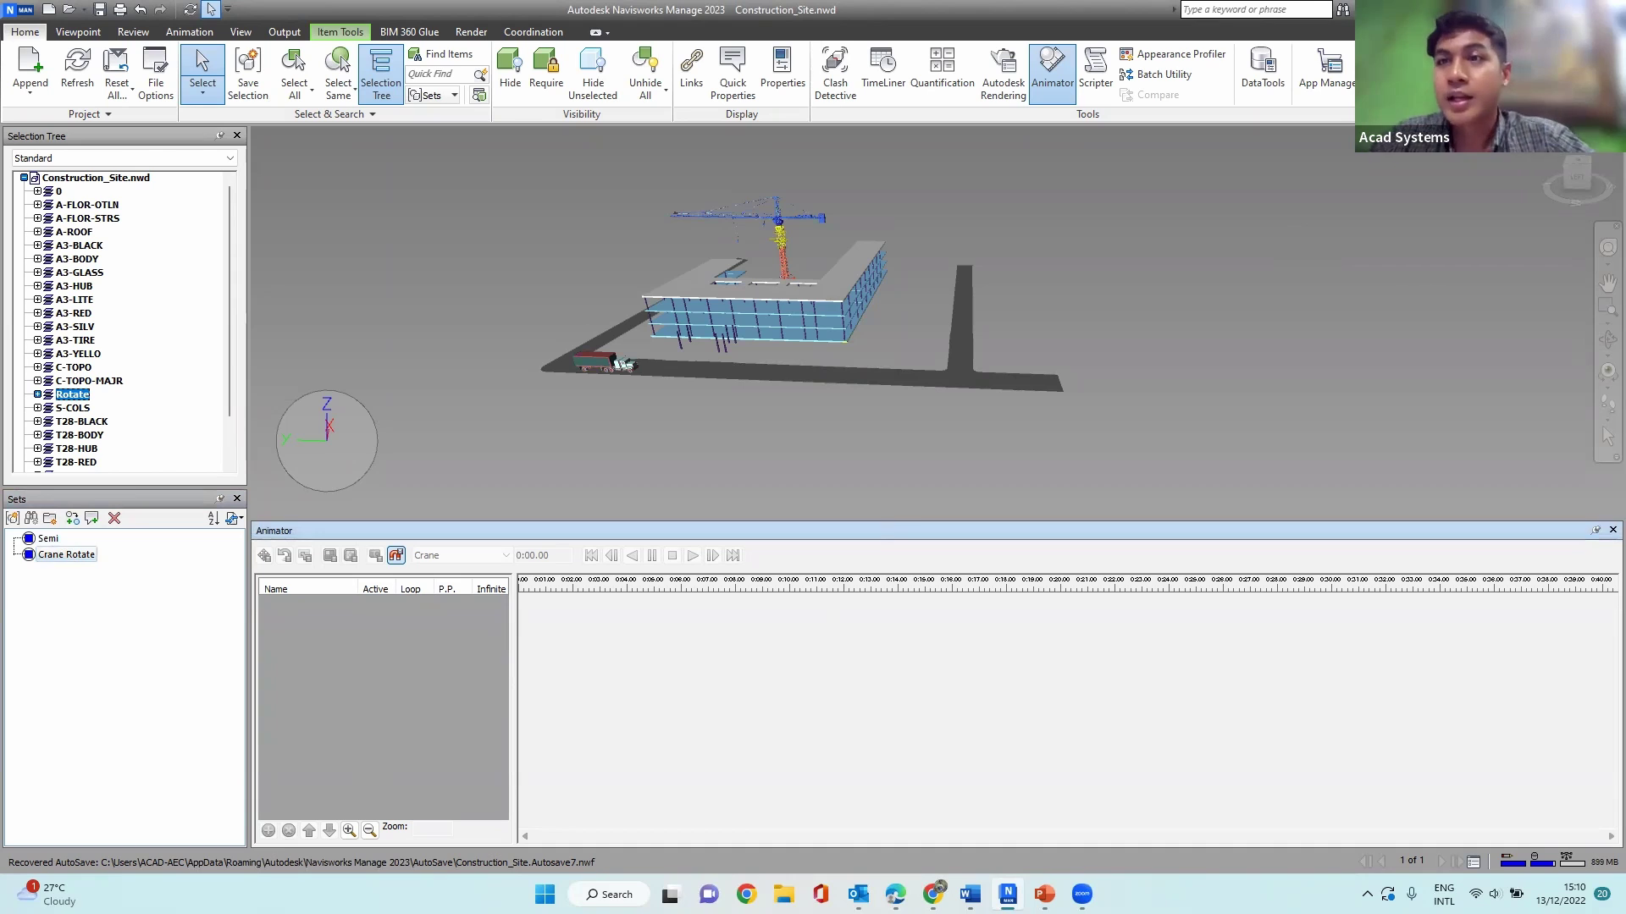
Step: Close Navisworks so it can be restarted, and minimize the PowerPoint presentation behind it
{"action": "left_click", "coordinate": [1607, 9]}
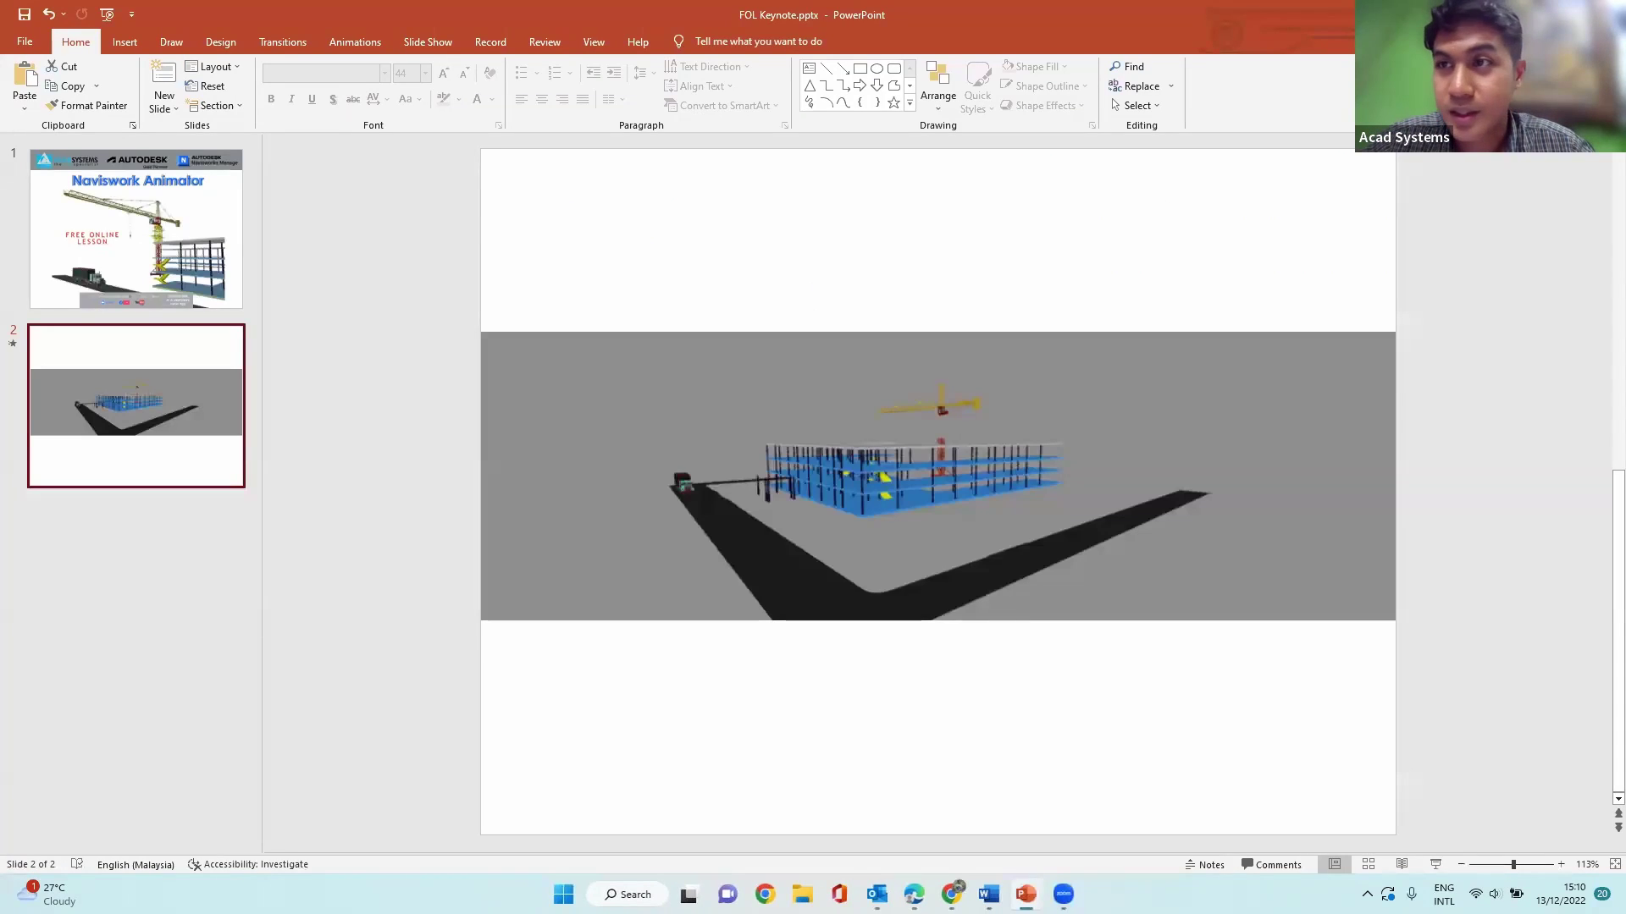
{"action": "left_click", "coordinate": [1528, 13]}
{"action": "left_click", "coordinate": [1529, 11]}
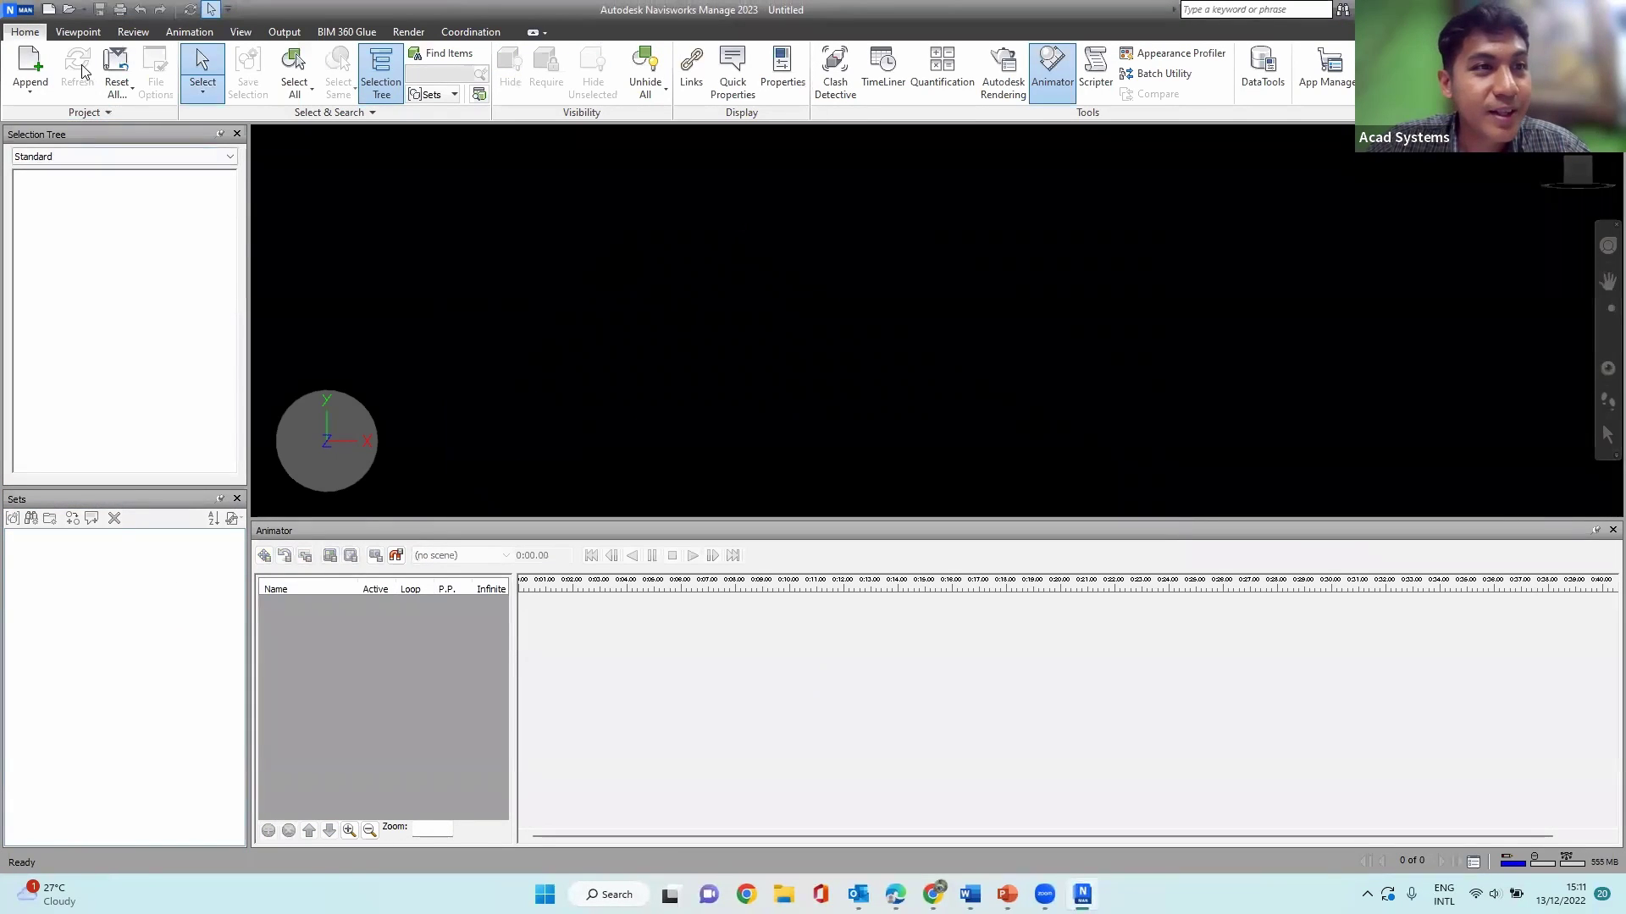
Step: Open Construction_Site.nwd from the Exercise Building folder in the restarted Navisworks and view the site from the truck's side
{"action": "left_click", "coordinate": [25, 12]}
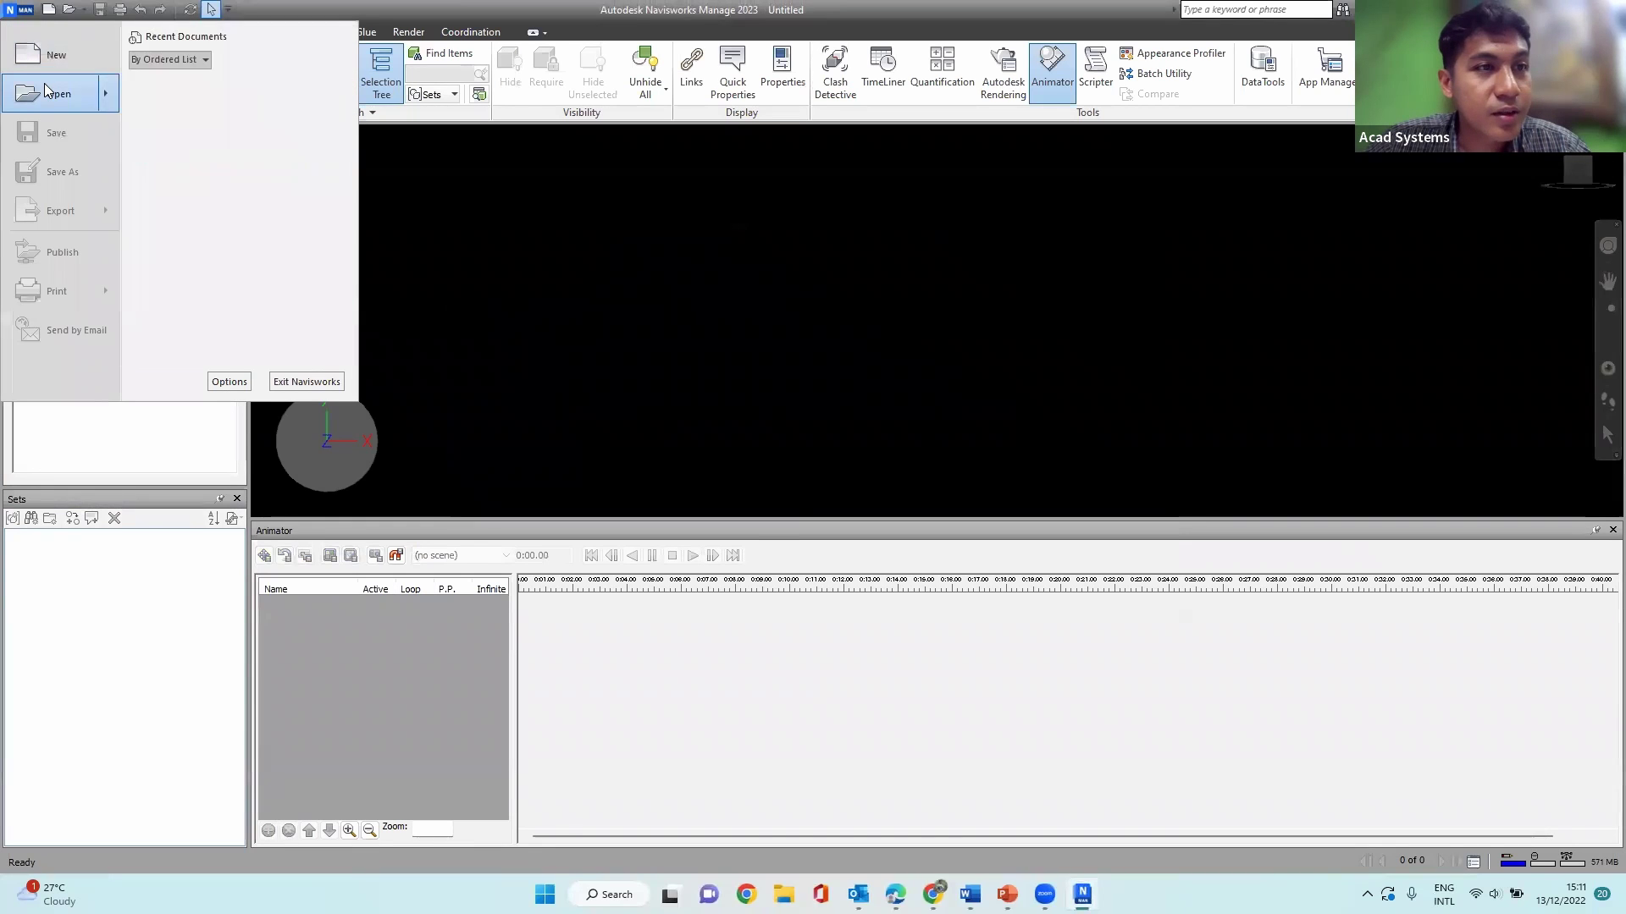
{"action": "left_click", "coordinate": [44, 83]}
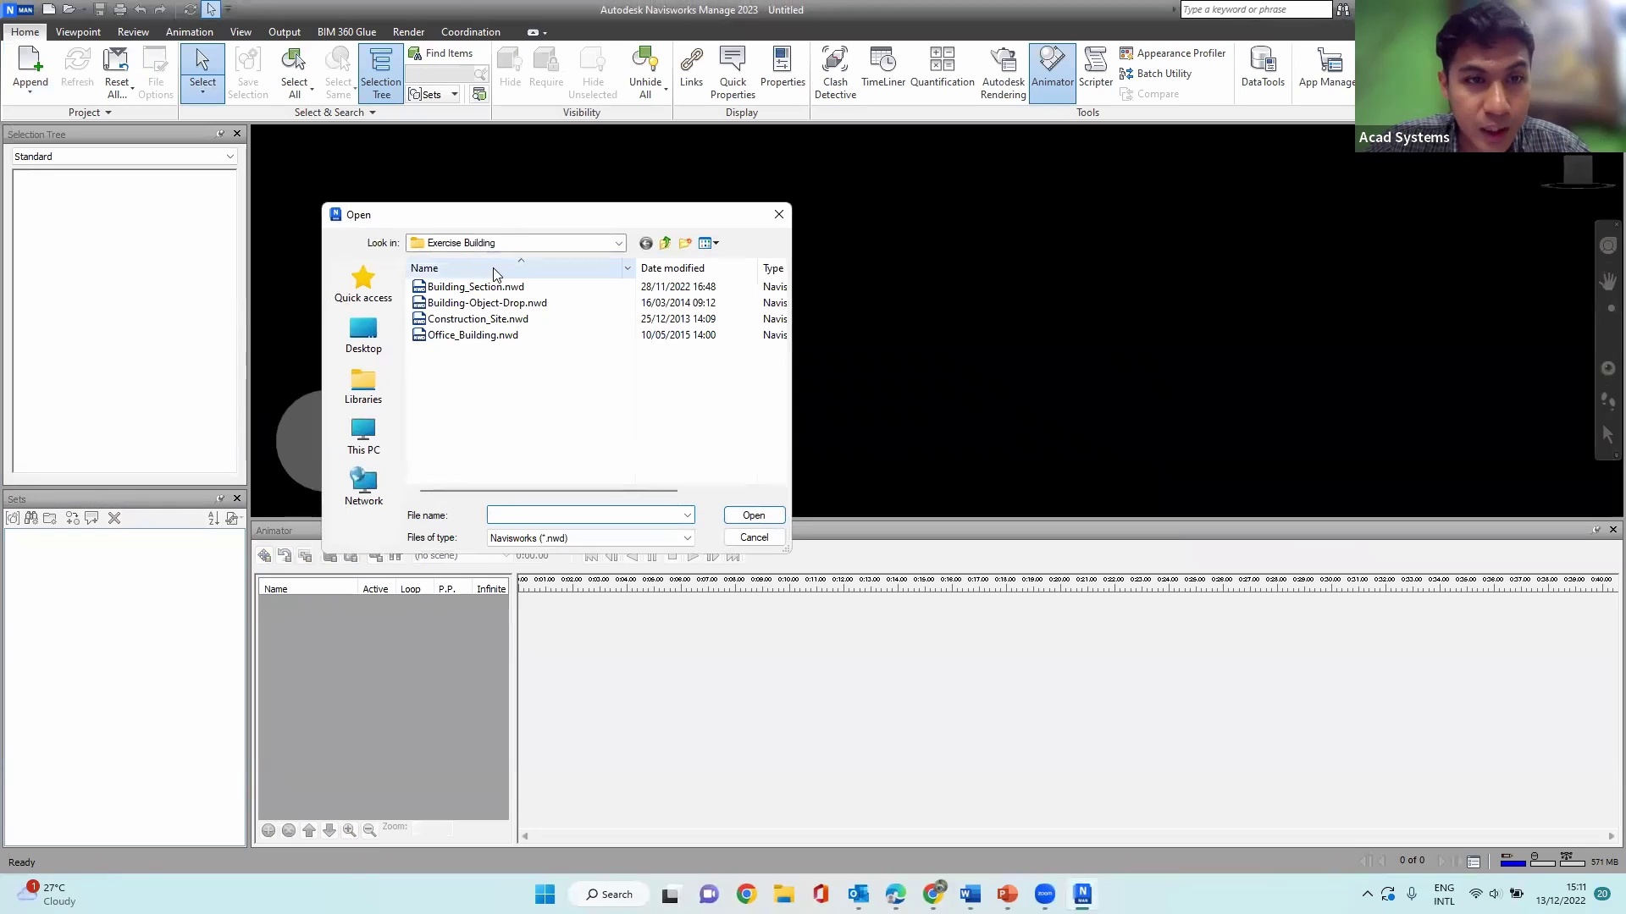
{"action": "left_click", "coordinate": [501, 320]}
{"action": "left_click", "coordinate": [730, 514]}
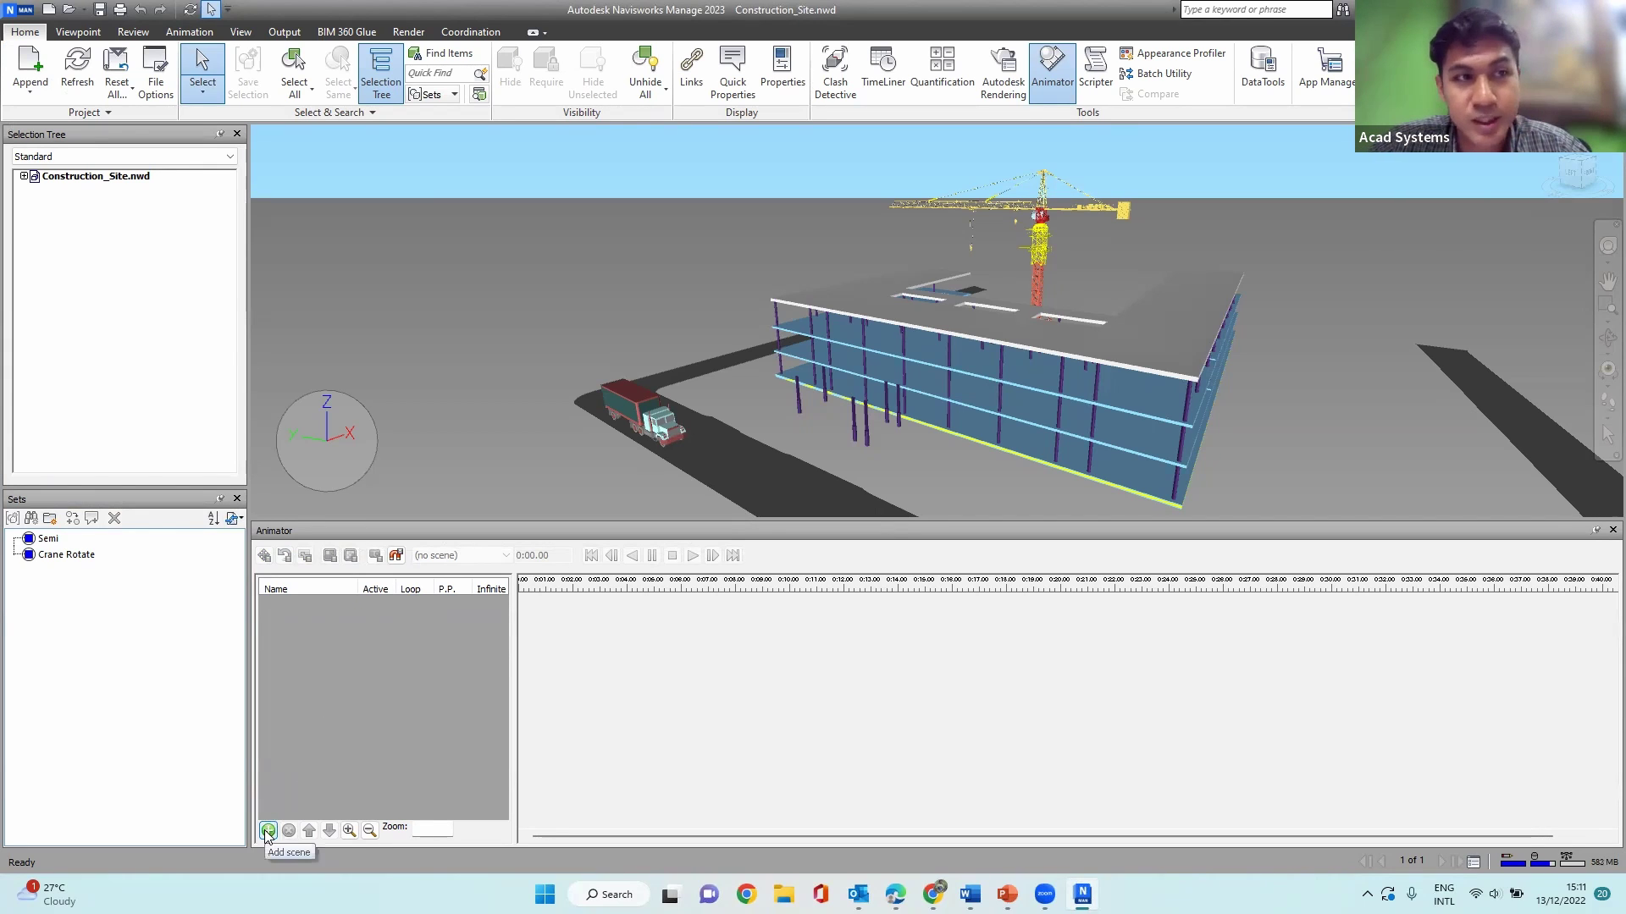
{"action": "mouse_move", "coordinate": [871, 446]}
{"action": "middle_mouse_down", "text": "shift"}
{"action": "mouse_move", "coordinate": [1012, 432]}
{"action": "mouse_move", "coordinate": [1040, 403]}
{"action": "mouse_move", "coordinate": [1016, 430]}
{"action": "middle_mouse_up", "text": "shift"}
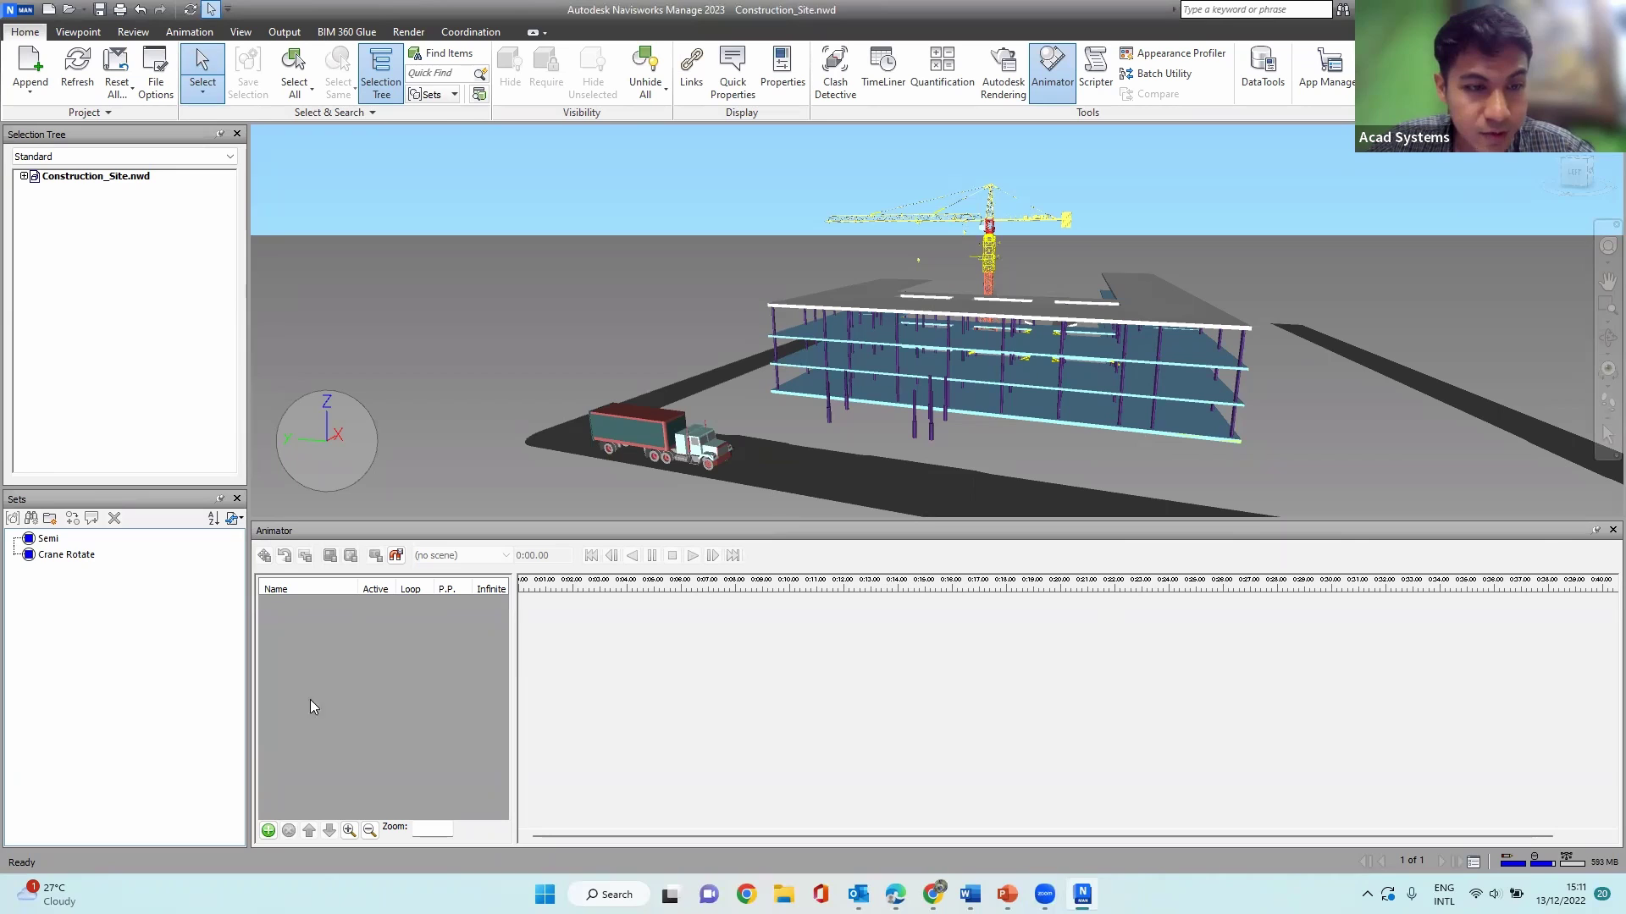
Step: Add a new scene to the Animator and name it Crane
{"action": "left_click", "coordinate": [269, 831]}
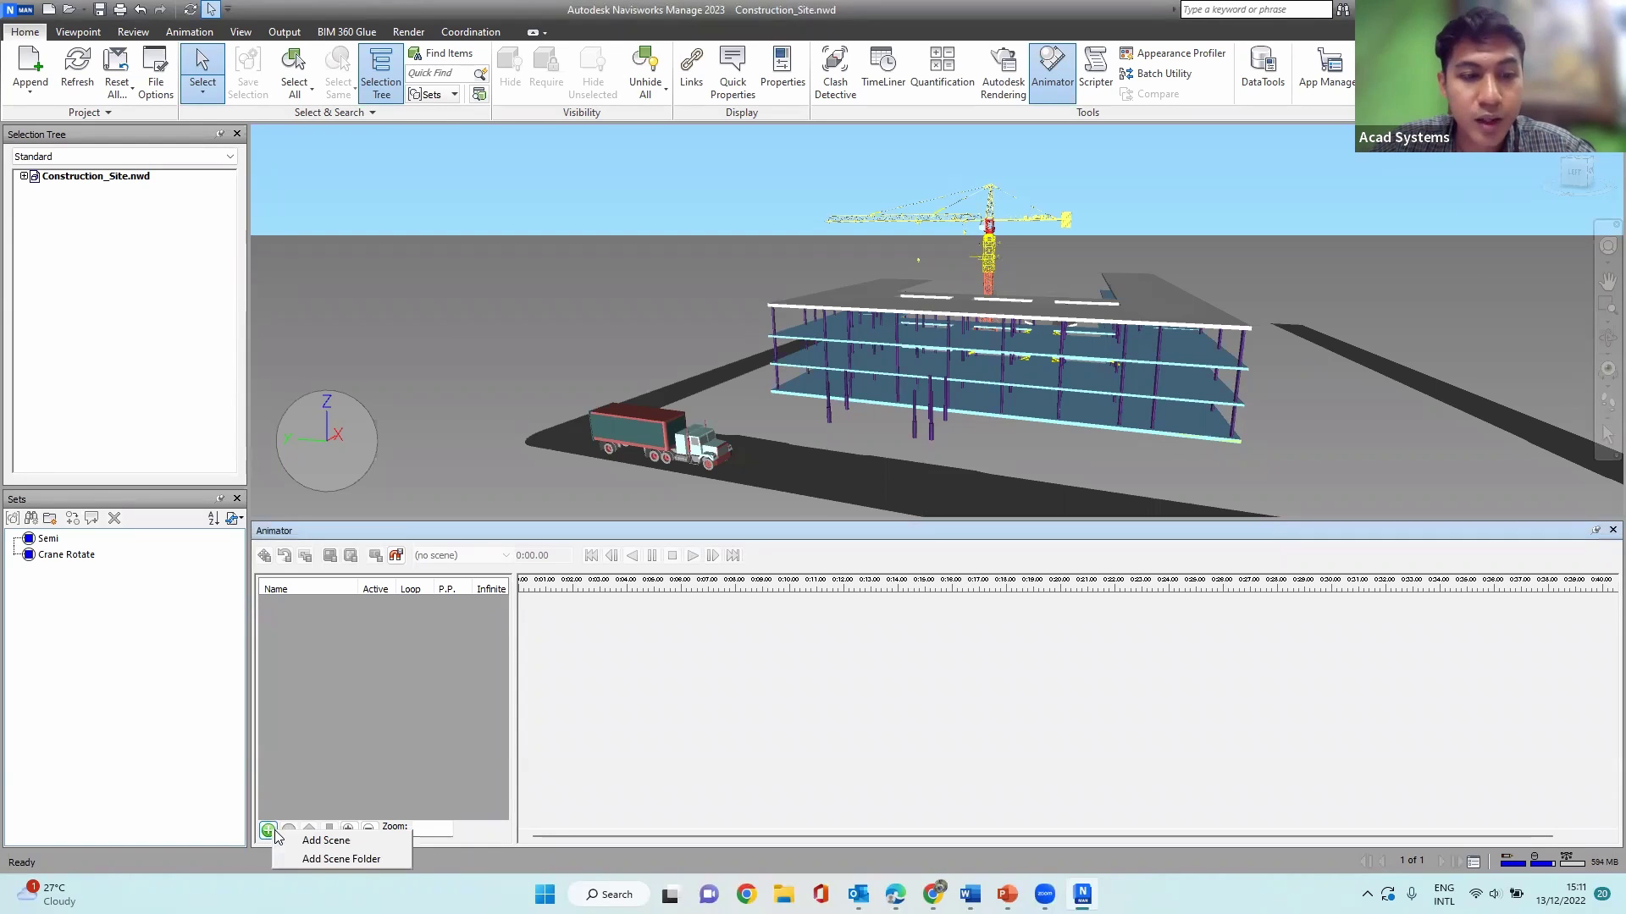
{"action": "left_click", "coordinate": [319, 841]}
{"action": "left_click", "coordinate": [310, 603]}
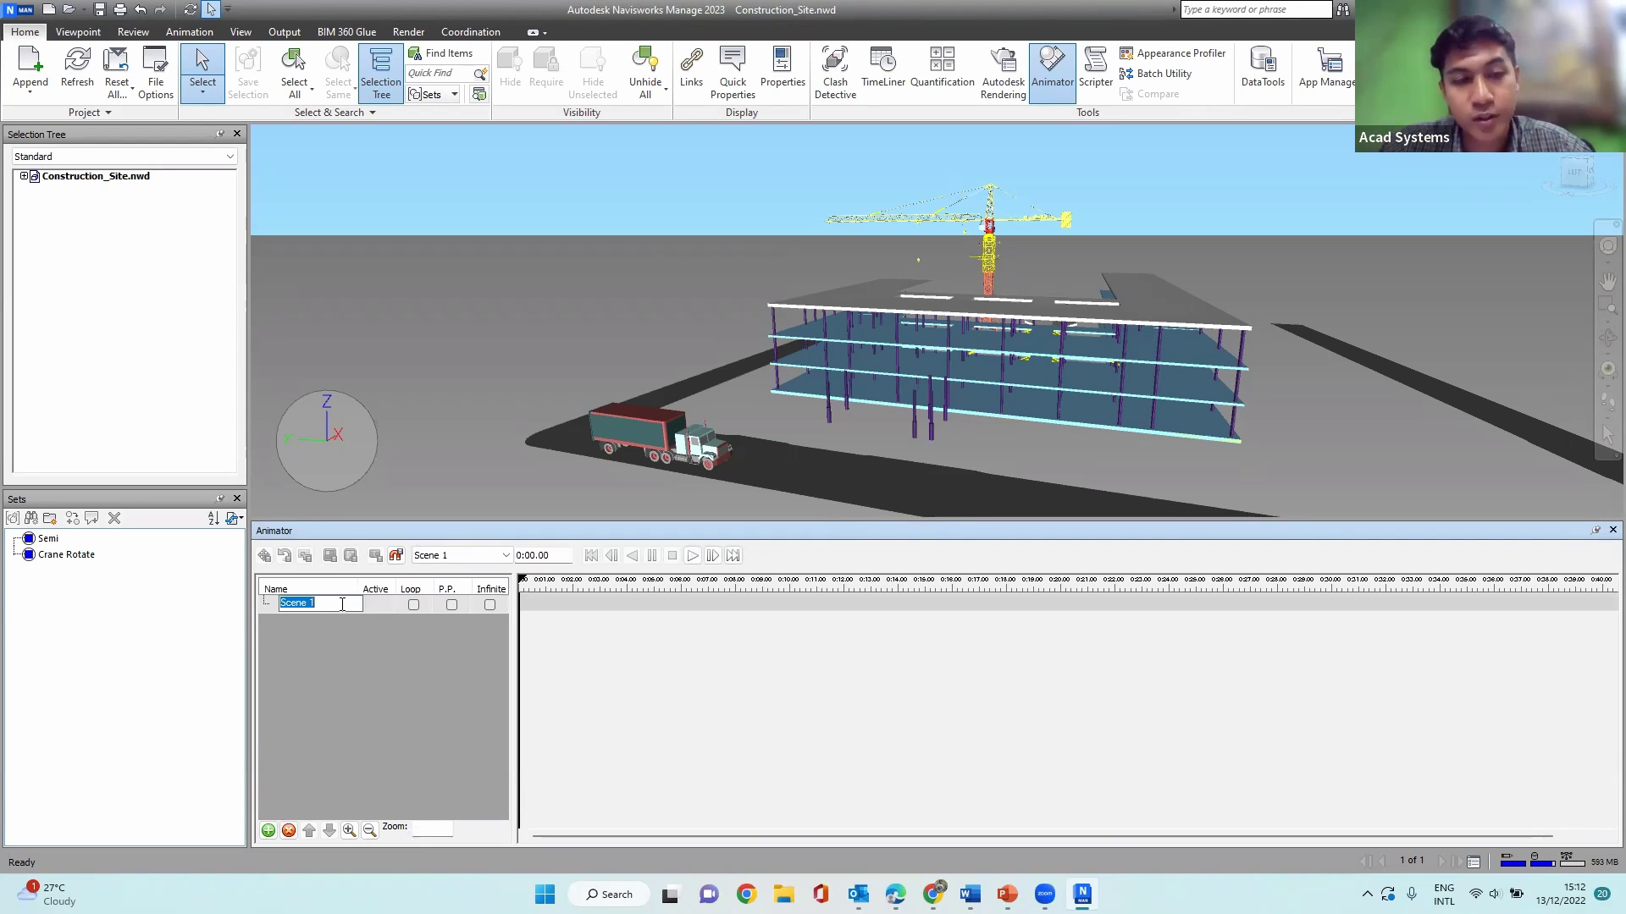
{"action": "key", "text": "BackSpace"}
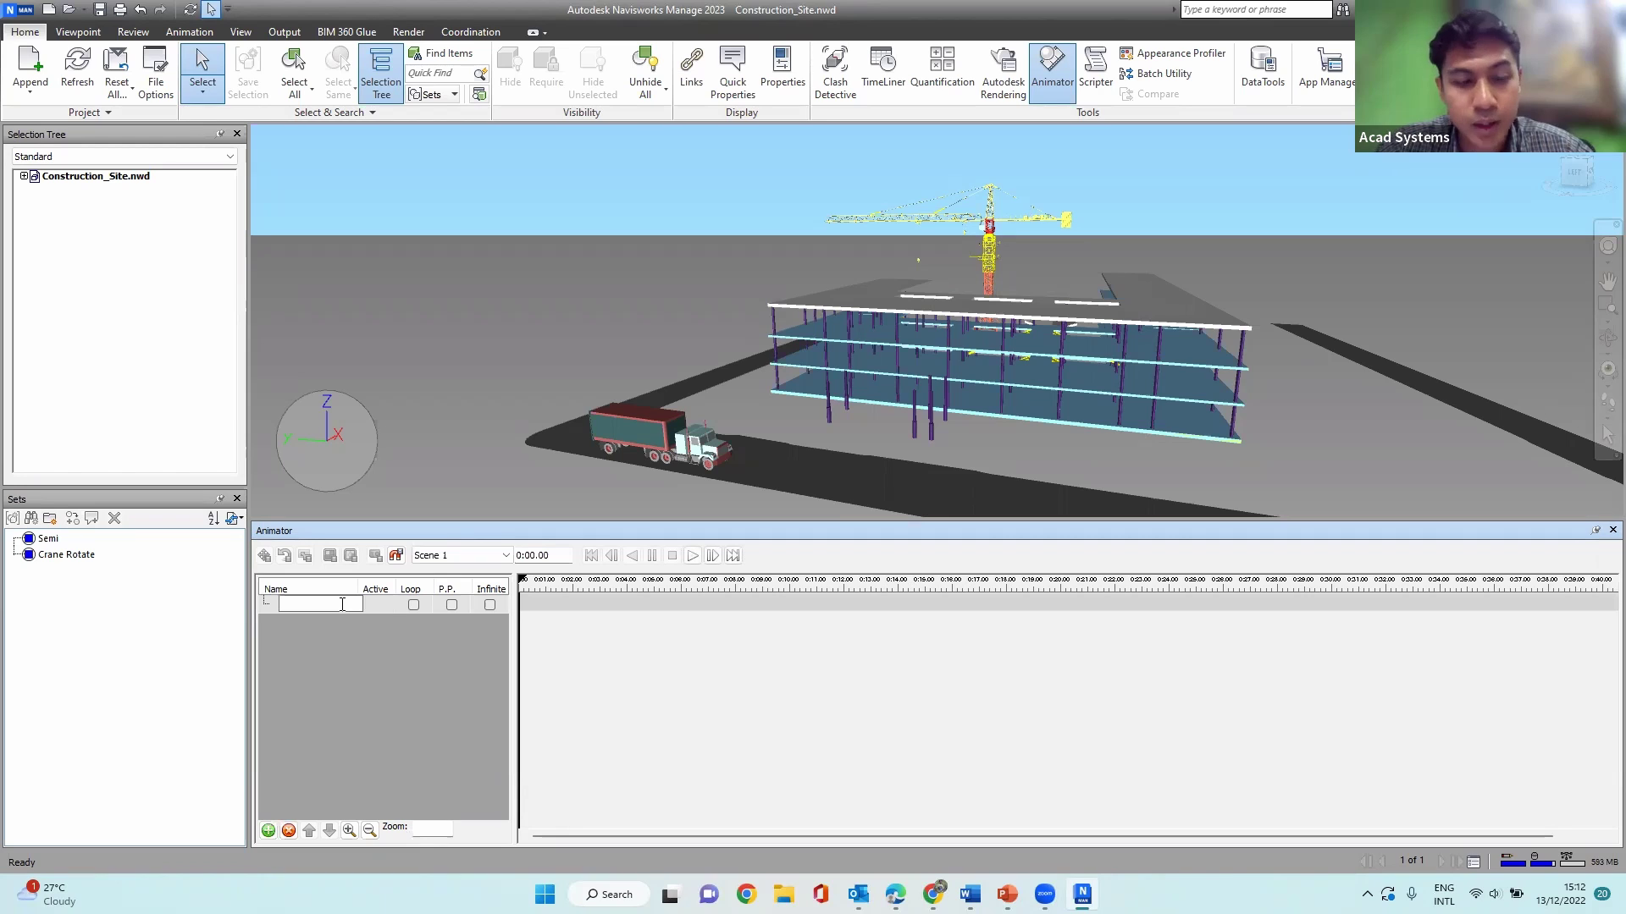
{"action": "type", "text": "Crane"}
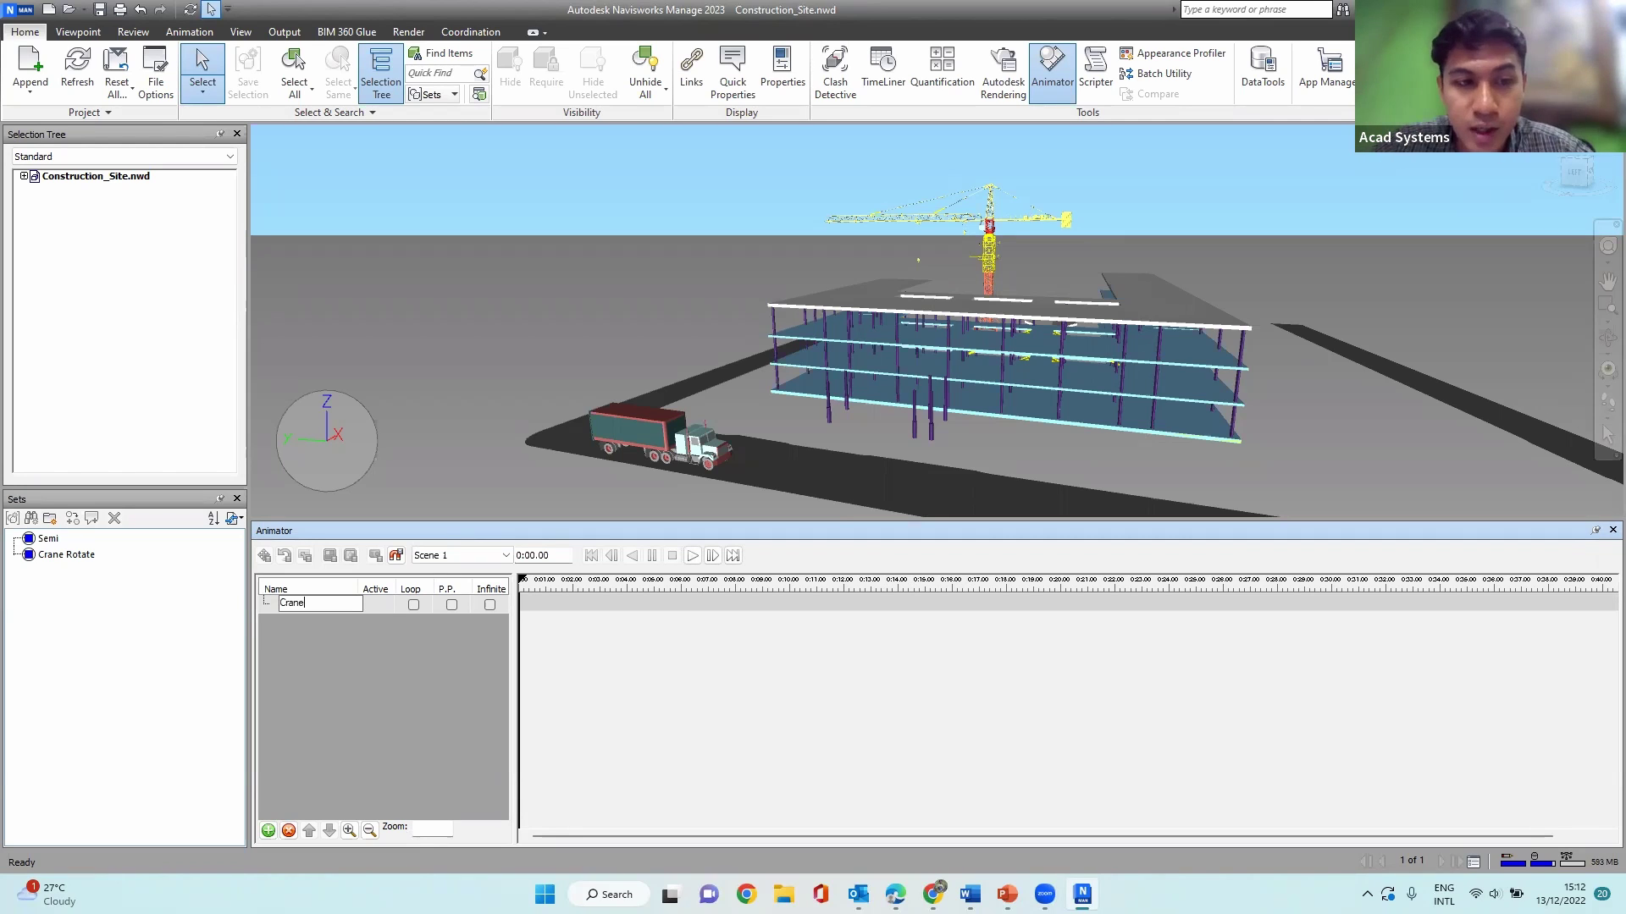
{"action": "left_click", "coordinate": [415, 672]}
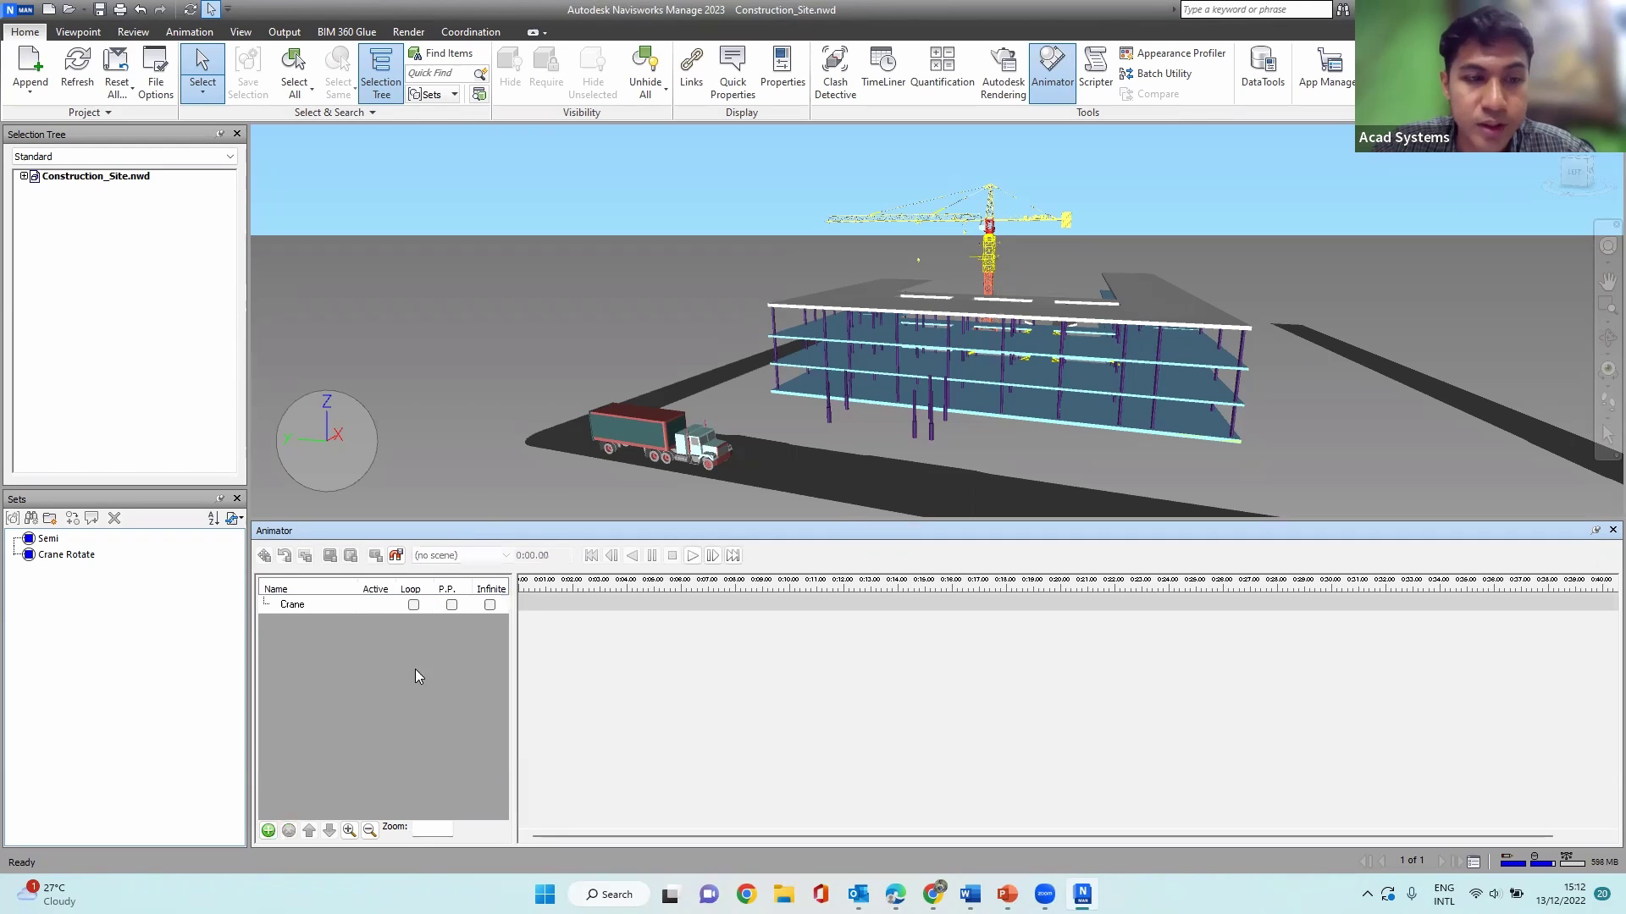
{"action": "left_click", "coordinate": [322, 604]}
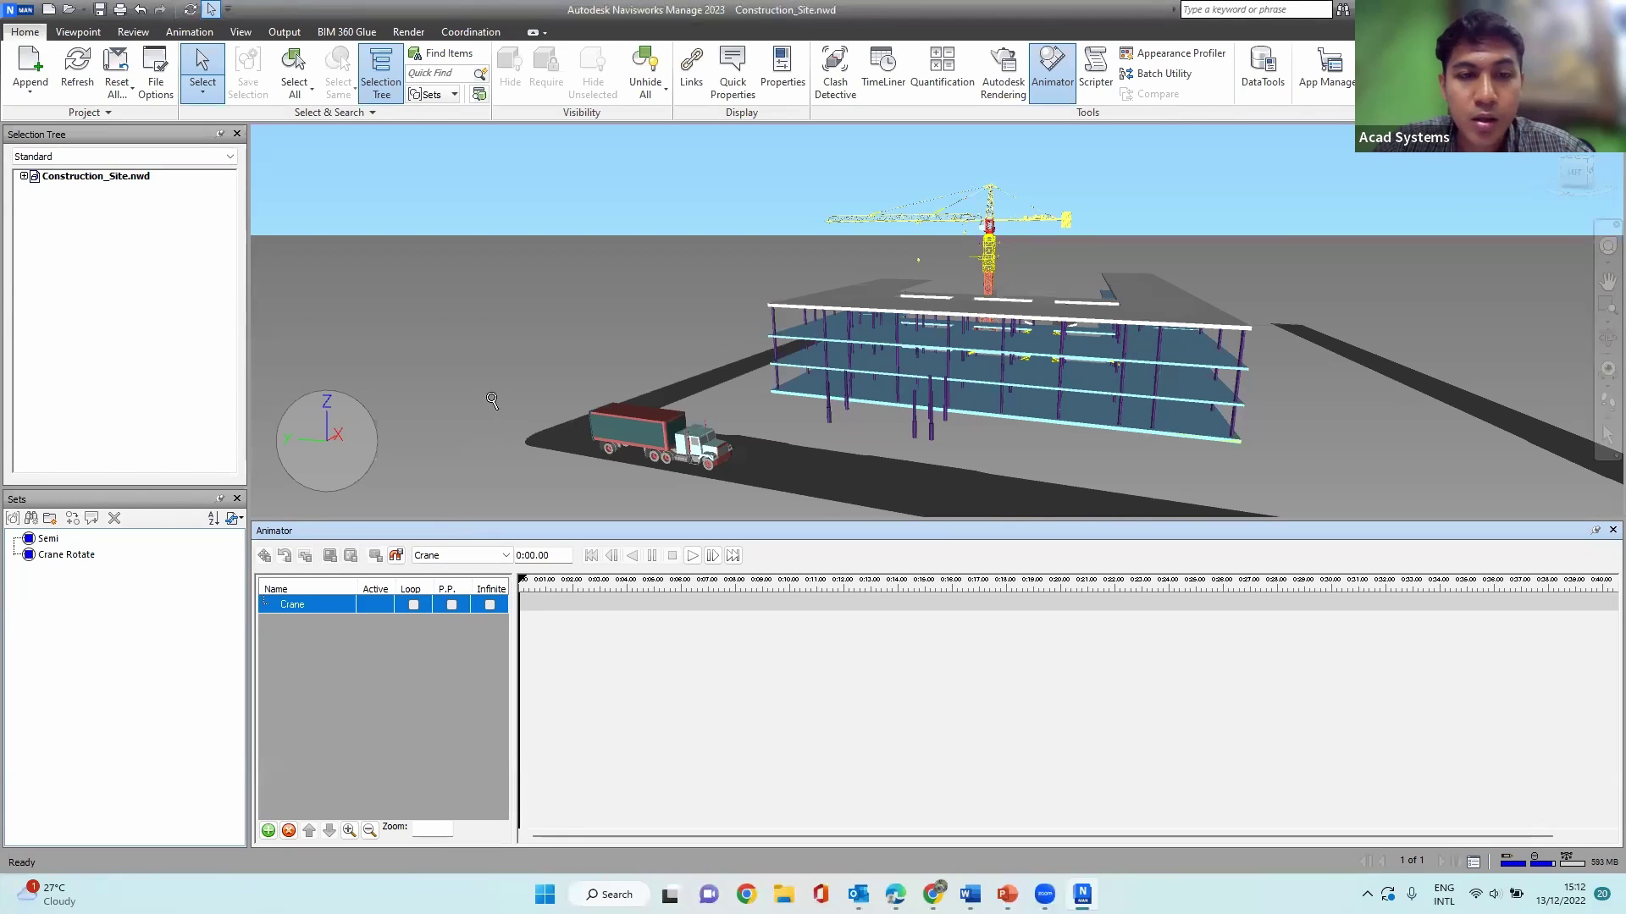
Step: Add an animation set to the Crane scene from the current selection of the Crane Rotate set and name it Rotate
{"action": "scroll", "coordinate": [492, 400], "scroll_direction": "down", "scroll_amount": 1}
{"action": "mouse_move", "coordinate": [825, 471]}
{"action": "middle_mouse_down", "text": "shift"}
{"action": "mouse_move", "coordinate": [815, 457]}
{"action": "mouse_move", "coordinate": [834, 465]}
{"action": "middle_mouse_up", "text": "shift"}
{"action": "middle_click_drag", "start_coordinate": [947, 345], "coordinate": [949, 352], "text": "shift"}
{"action": "scroll", "coordinate": [946, 338], "scroll_direction": "down", "scroll_amount": 1}
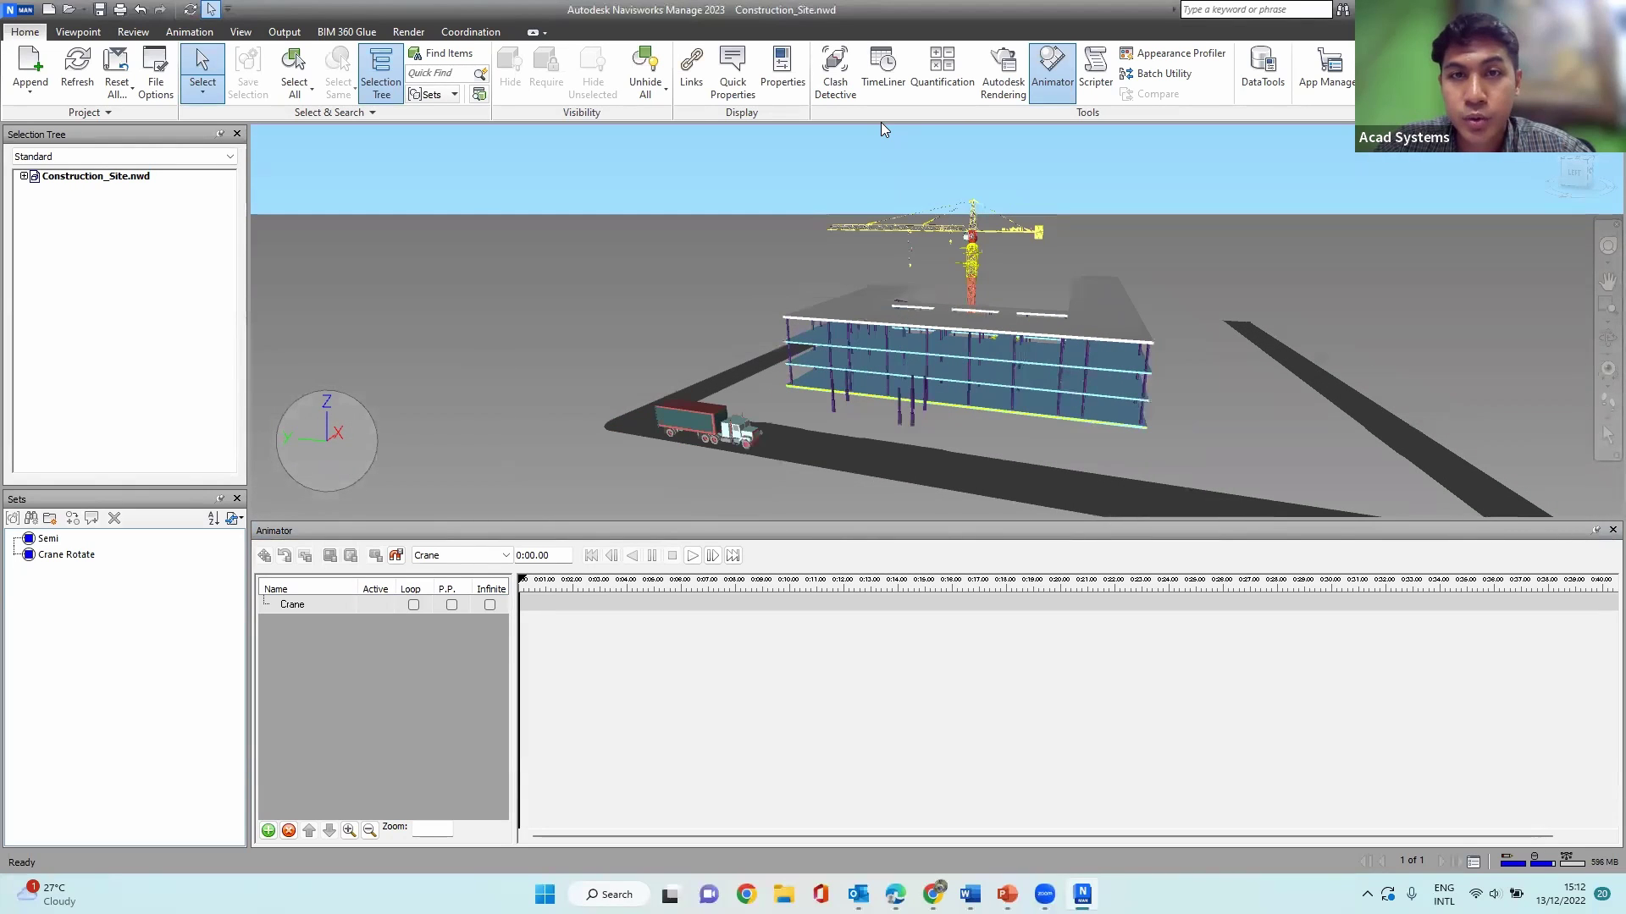
{"action": "left_click", "coordinate": [321, 604]}
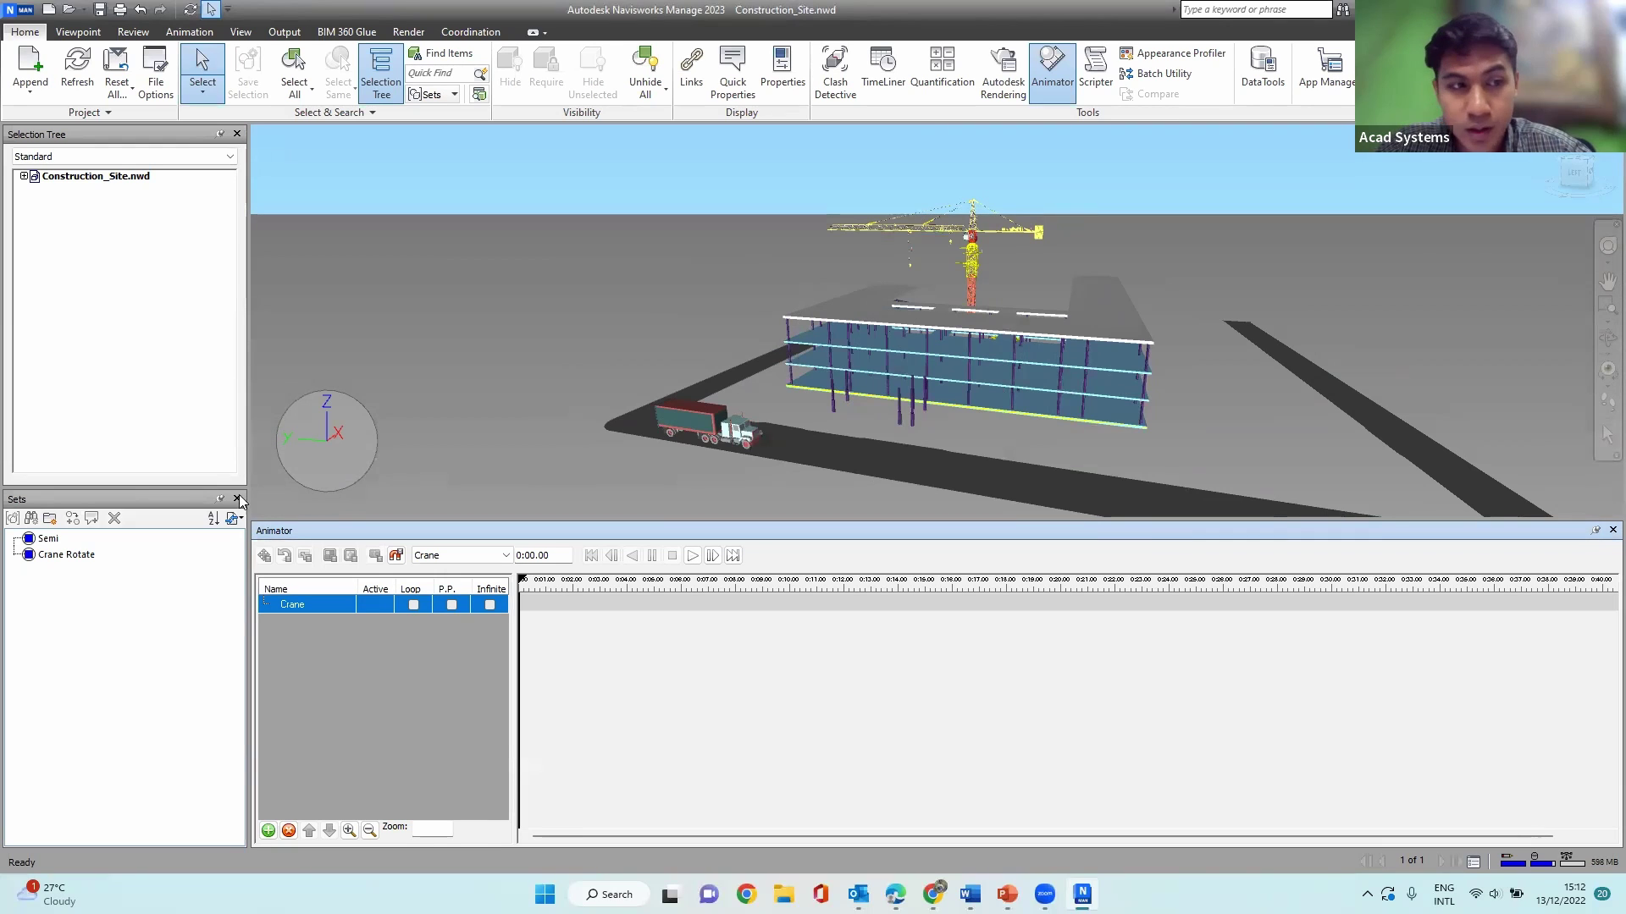
{"action": "left_click", "coordinate": [68, 558]}
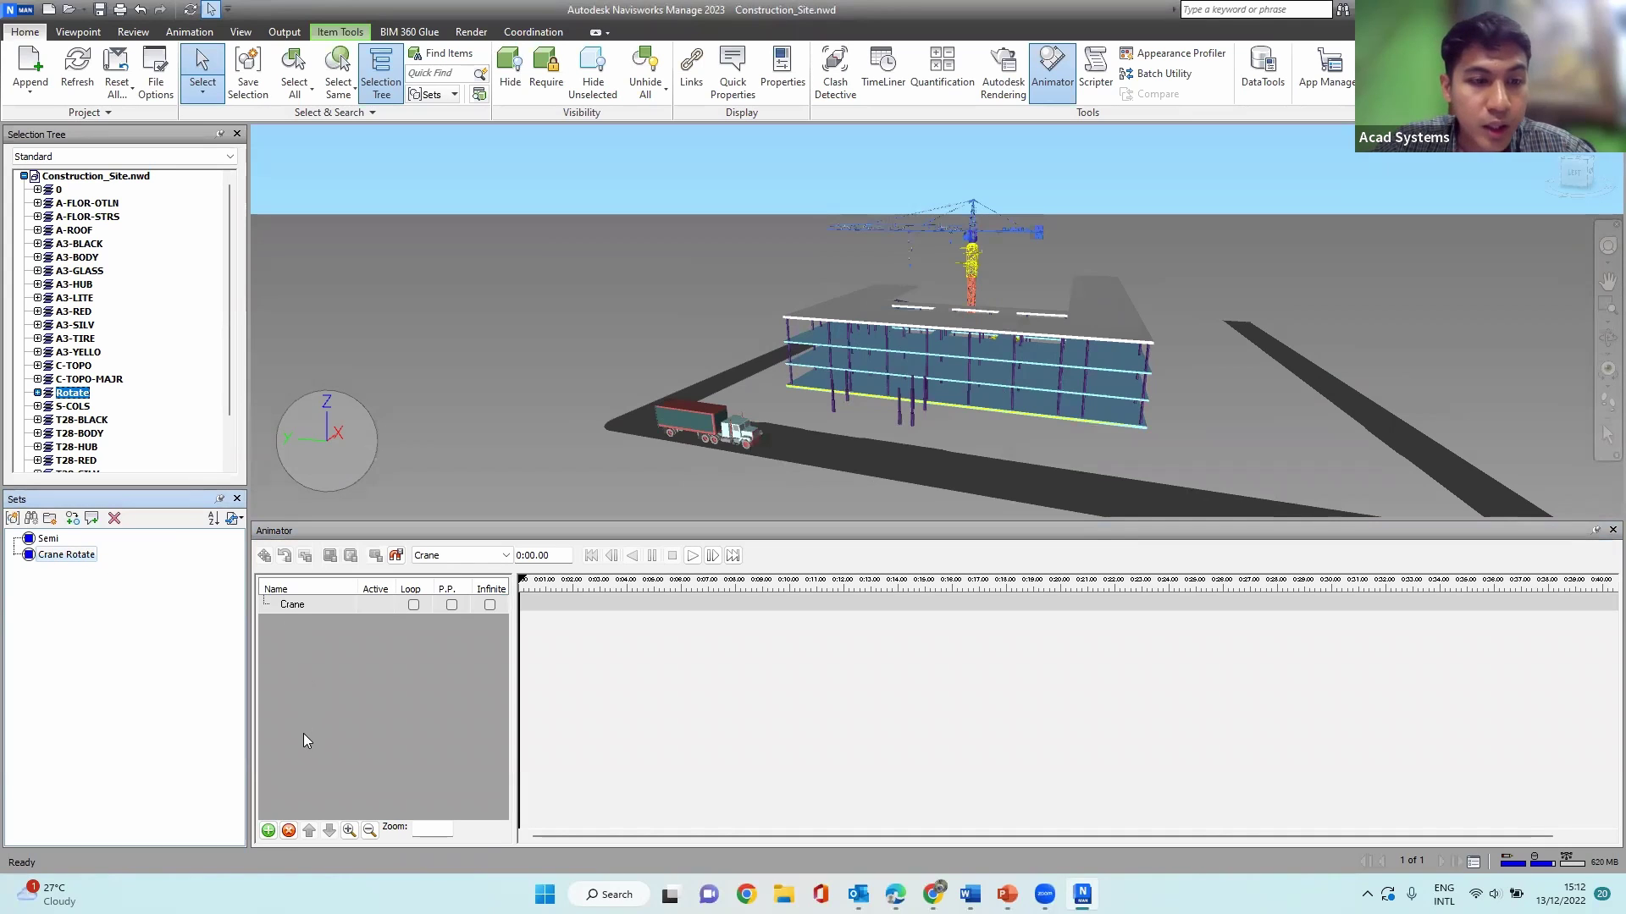
{"action": "right_click", "coordinate": [300, 607]}
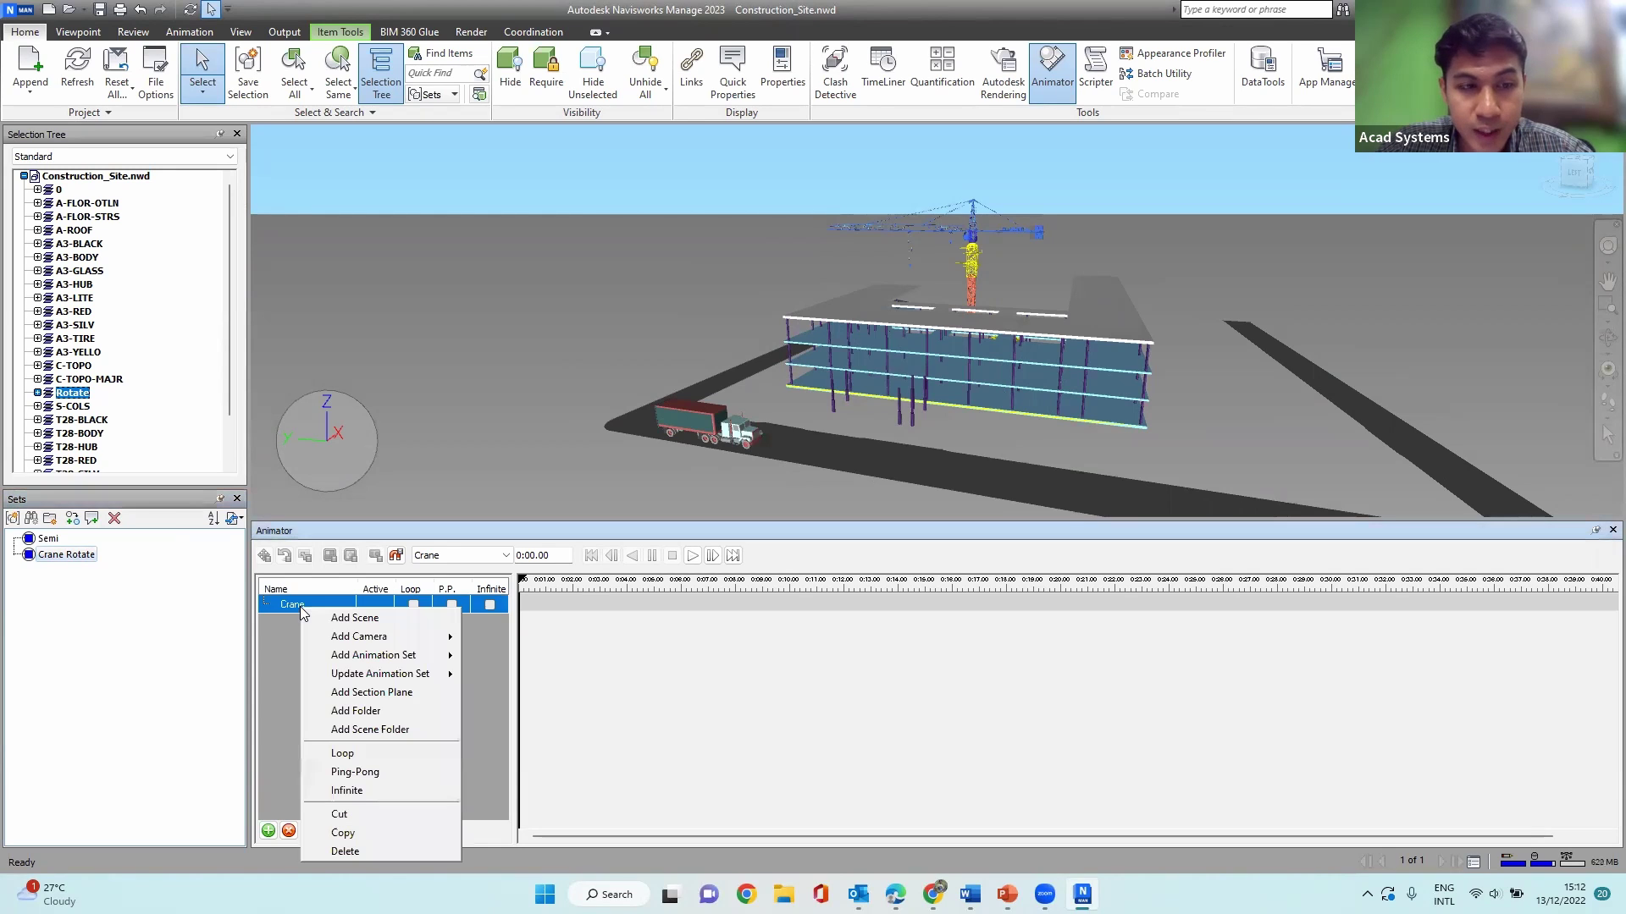
{"action": "mouse_move", "coordinate": [369, 659]}
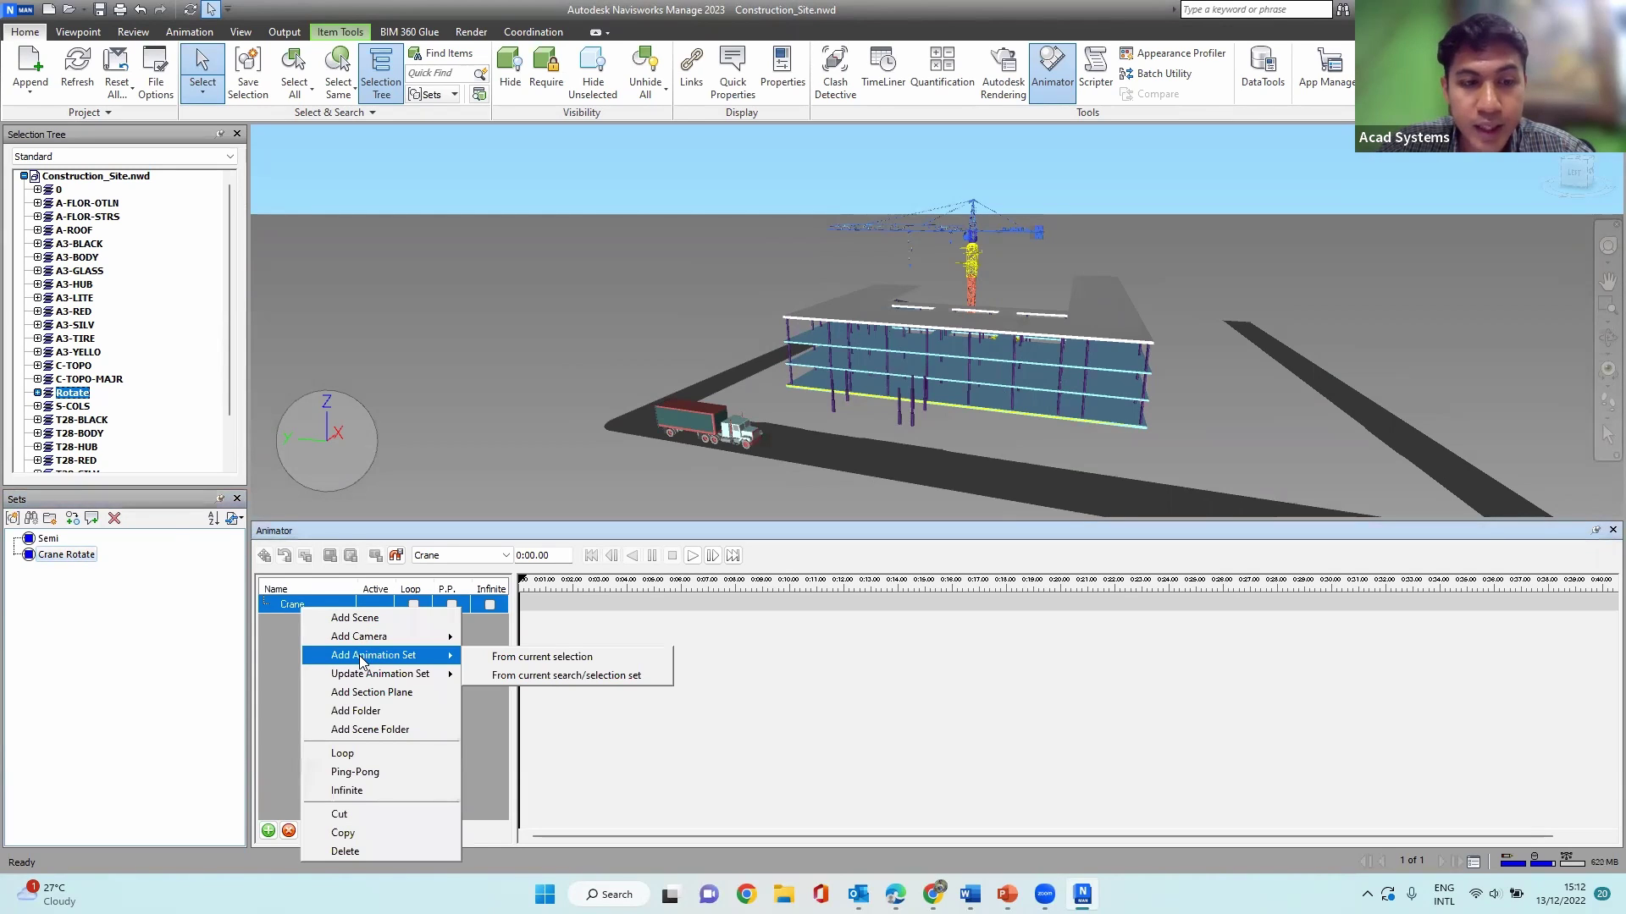
{"action": "left_click", "coordinate": [519, 659]}
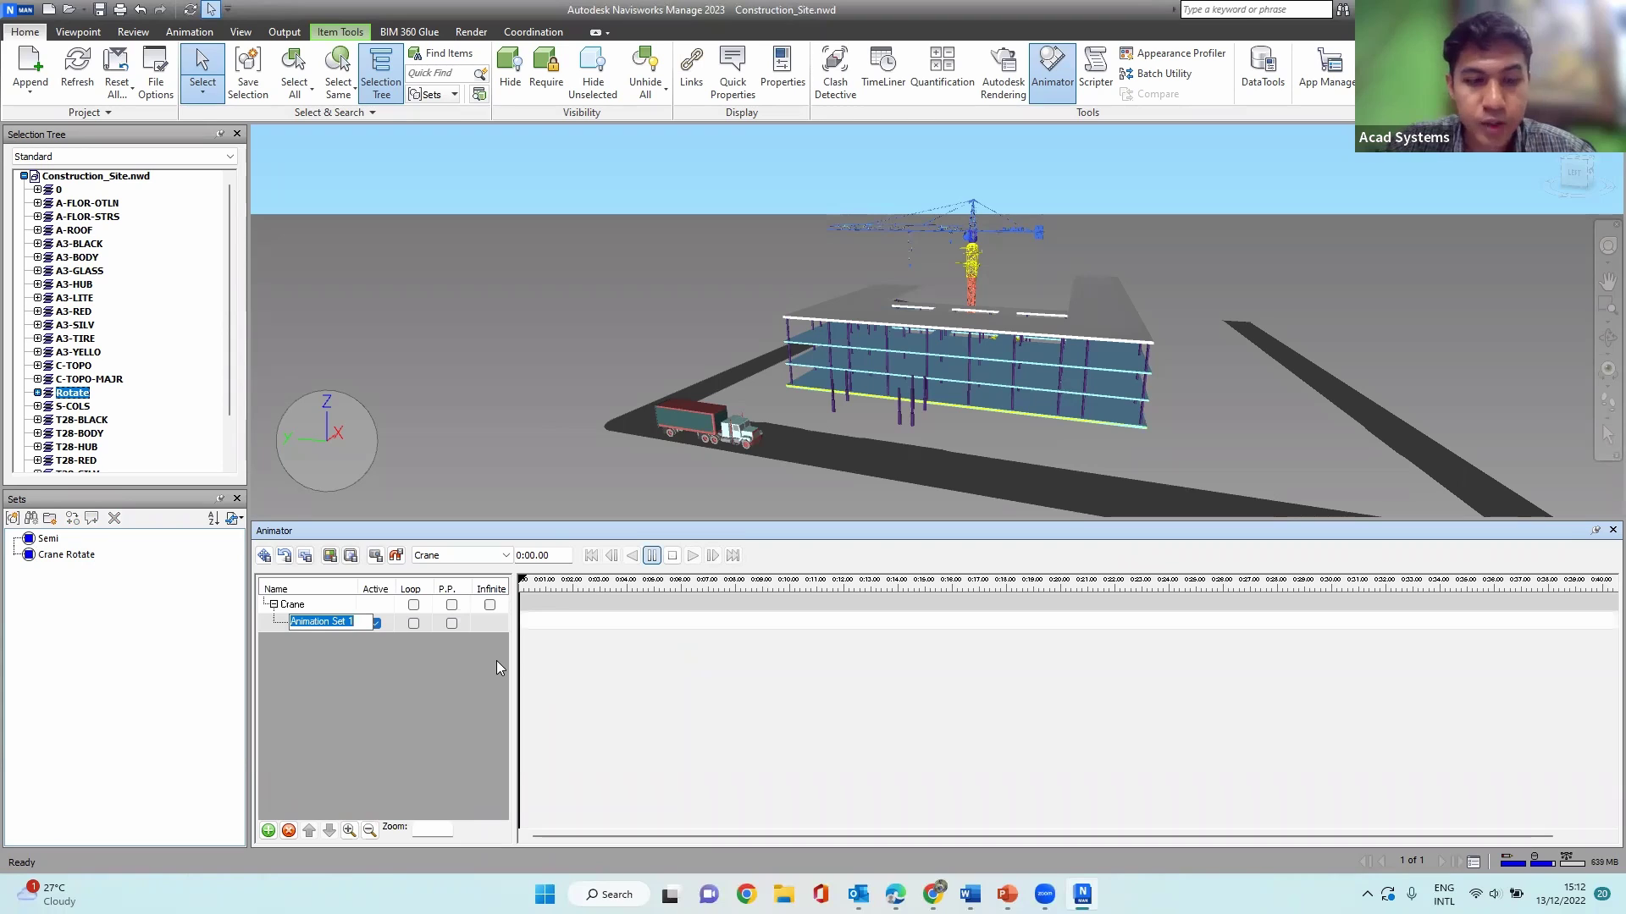
{"action": "type", "text": "Rotate"}
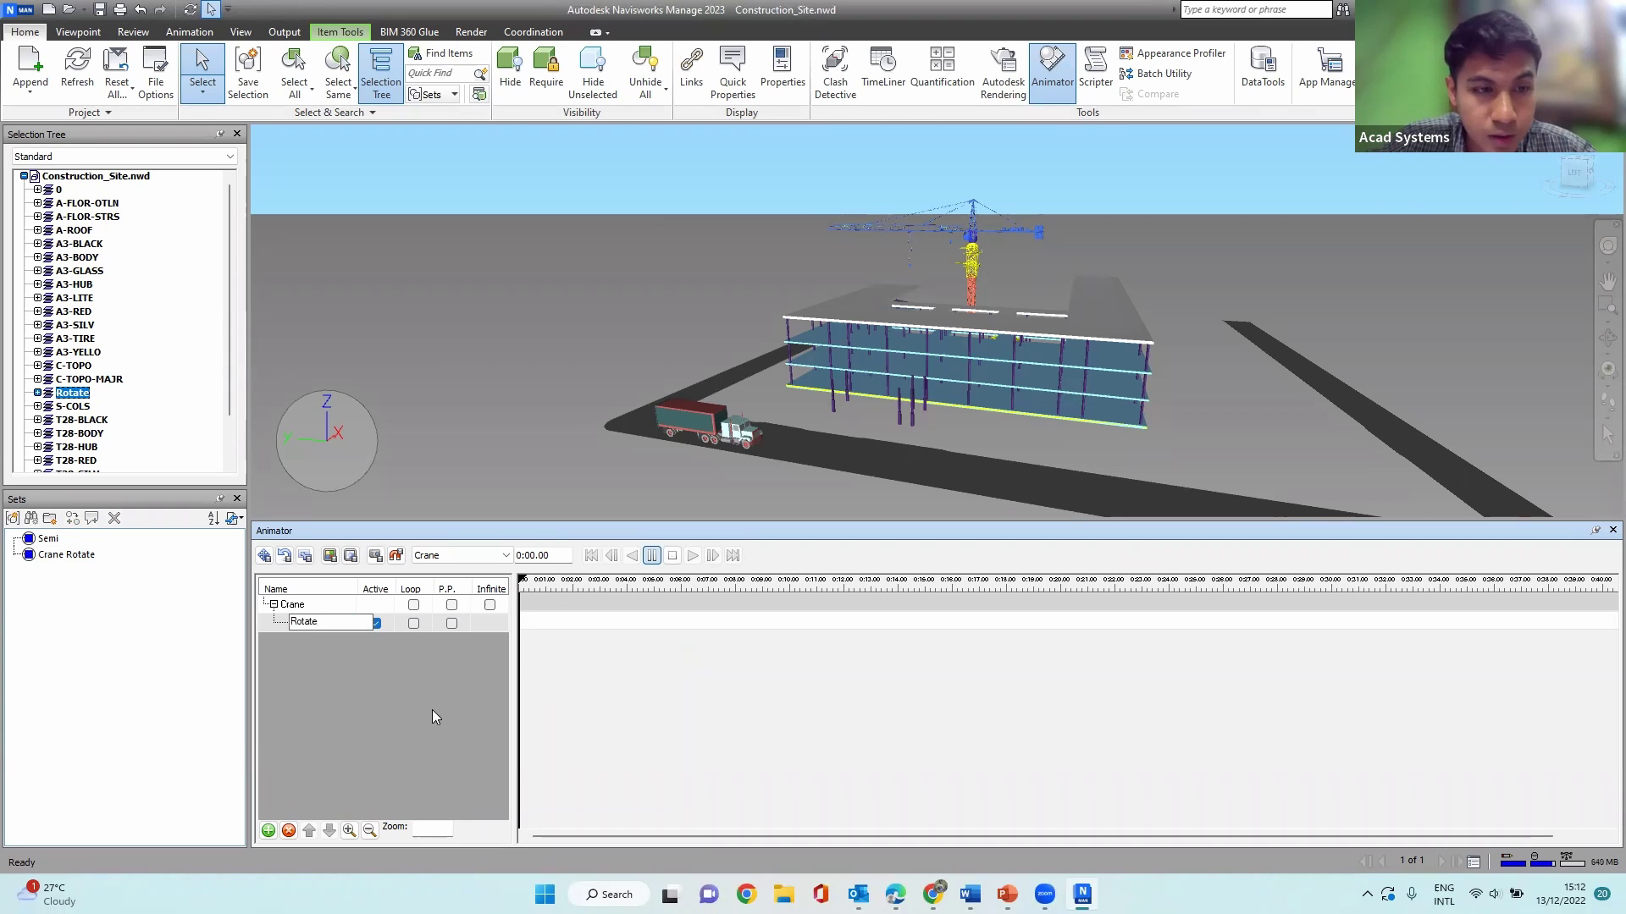
{"action": "key", "text": "Return"}
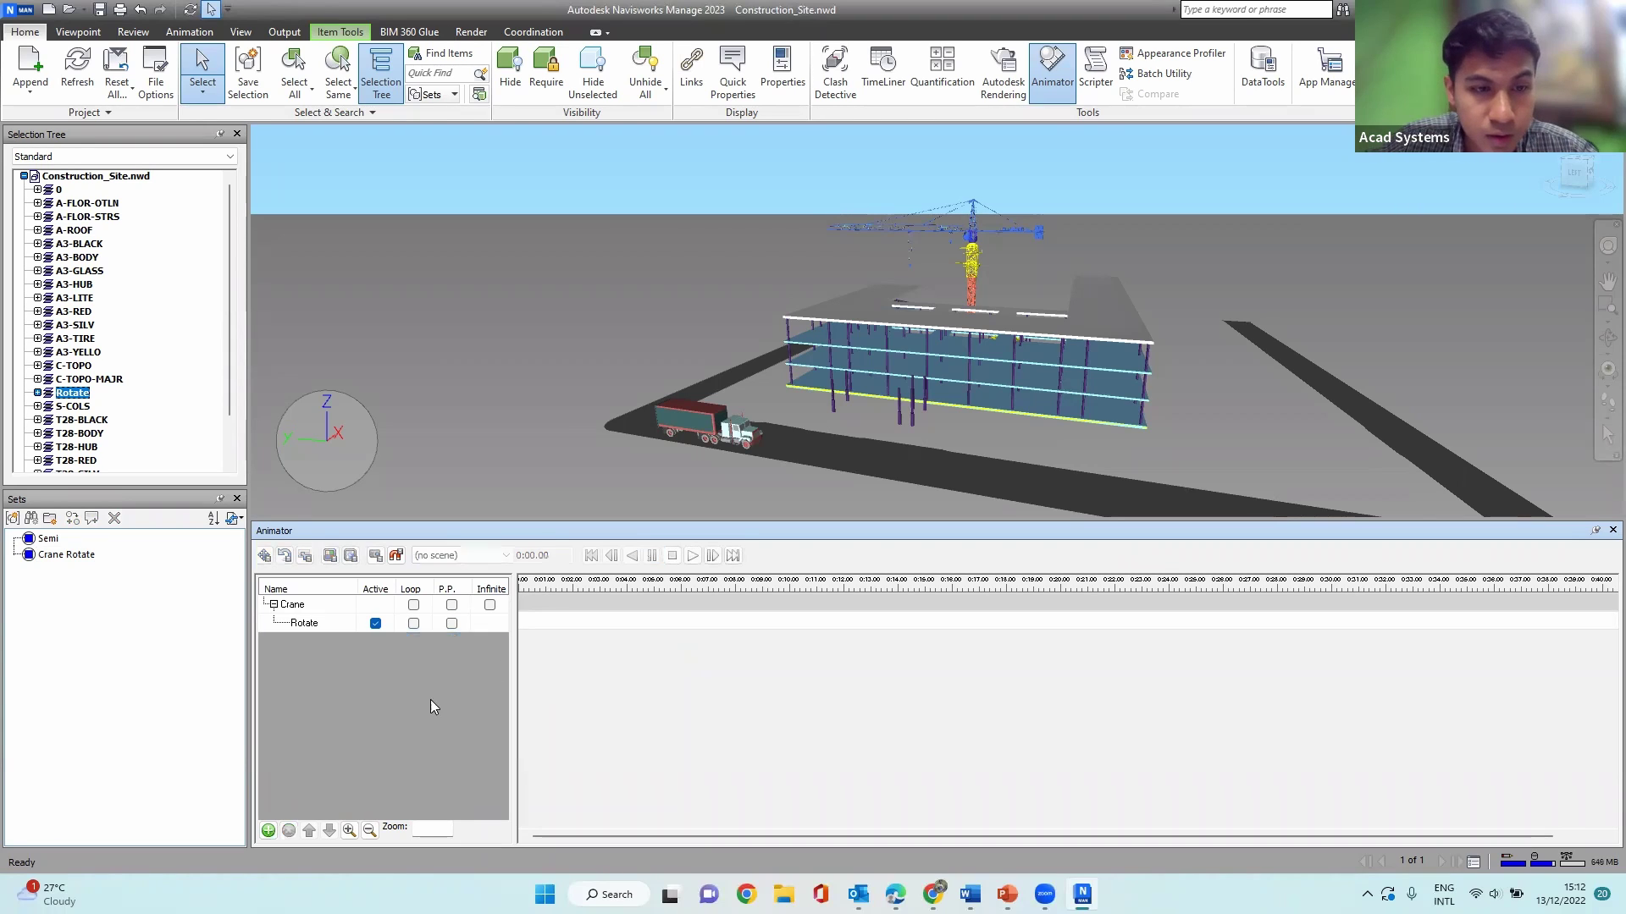
Step: Hide all unselected items so that only the rotating upper part of the crane is shown
{"action": "left_click", "coordinate": [315, 623]}
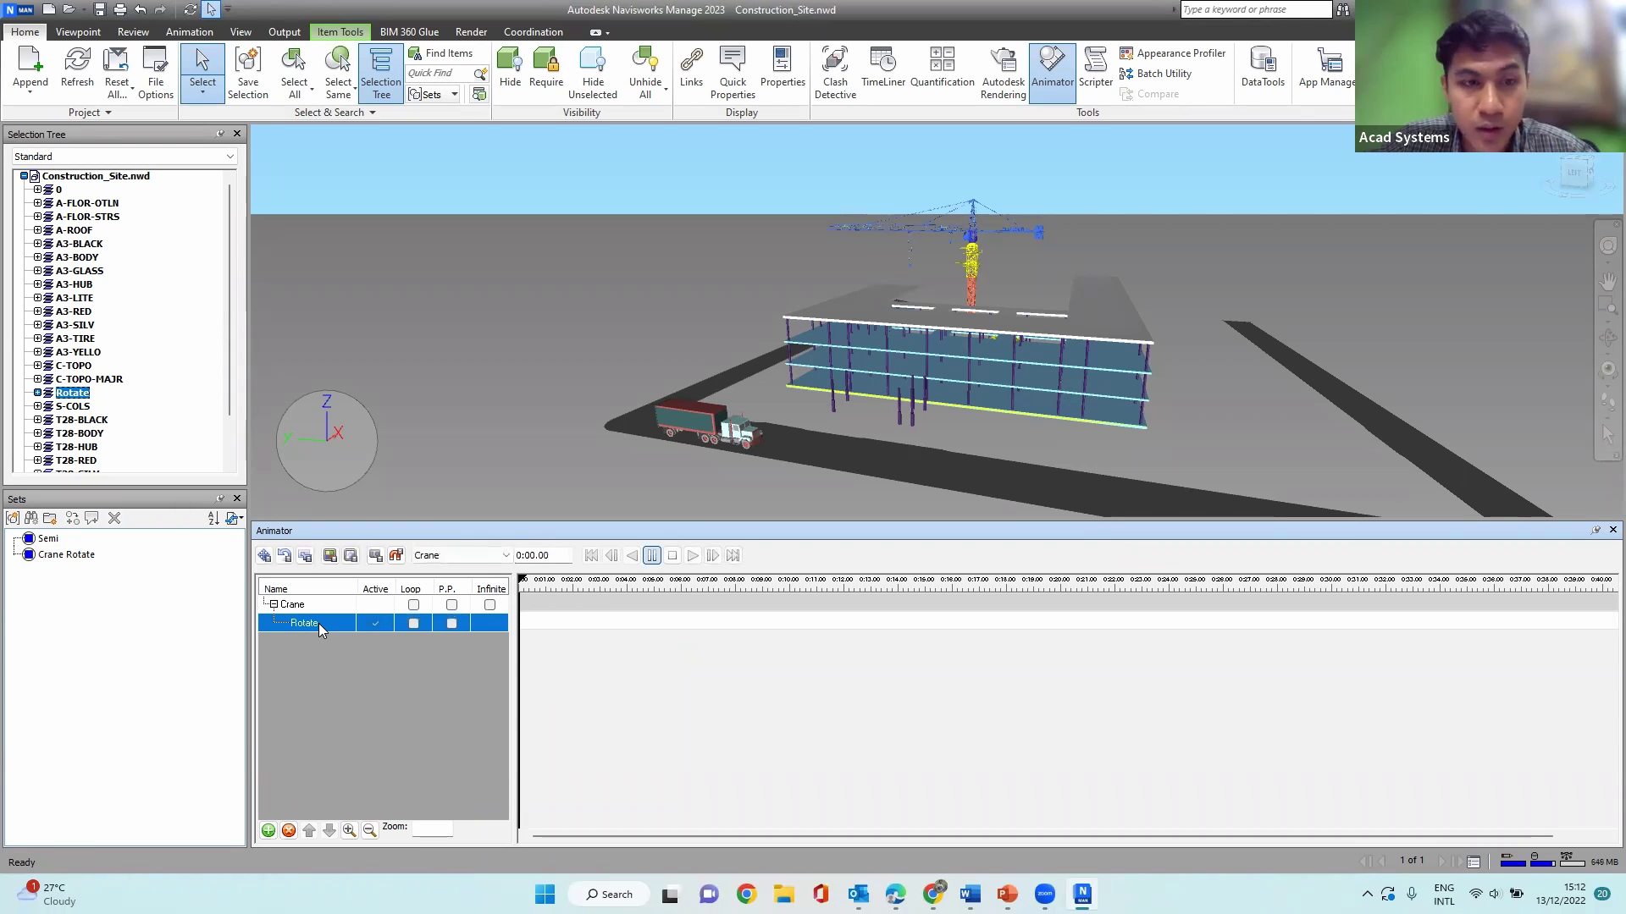
{"action": "scroll", "coordinate": [1020, 205], "scroll_direction": "up", "scroll_amount": 5}
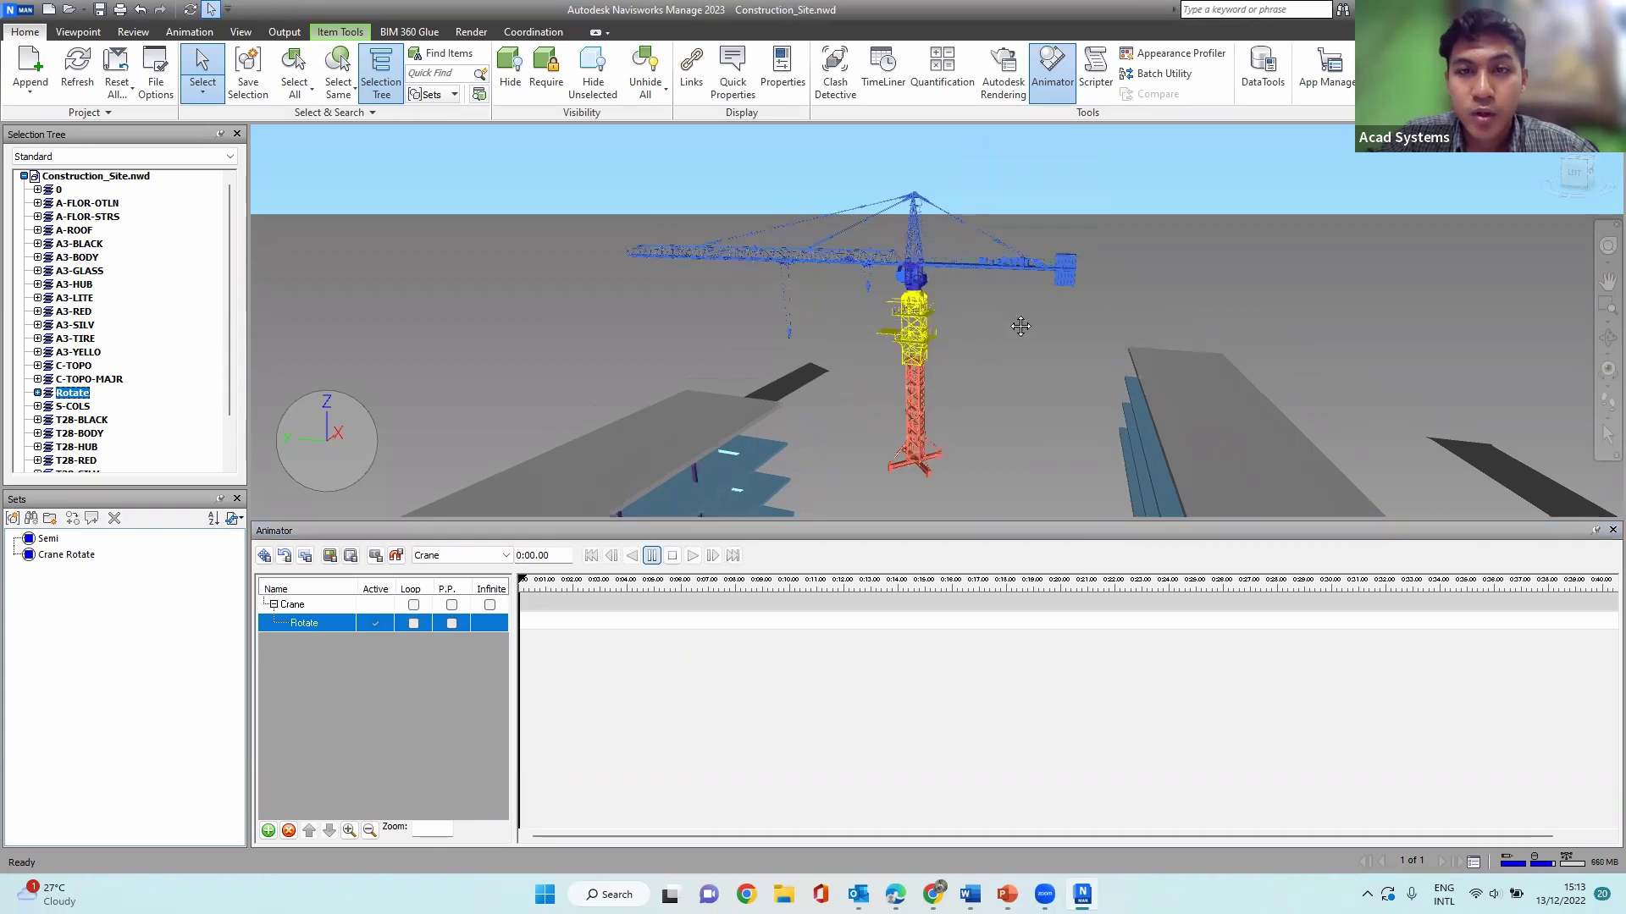
{"action": "scroll", "coordinate": [918, 287], "scroll_direction": "up", "scroll_amount": 3}
{"action": "scroll", "coordinate": [918, 286], "scroll_direction": "up", "scroll_amount": 3}
{"action": "middle_click_drag", "start_coordinate": [999, 277], "coordinate": [1063, 229], "text": "shift"}
{"action": "scroll", "coordinate": [1032, 286], "scroll_direction": "up", "scroll_amount": 1}
{"action": "middle_click_drag", "start_coordinate": [967, 296], "coordinate": [1099, 274]}
{"action": "scroll", "coordinate": [1098, 273], "scroll_direction": "up", "scroll_amount": 5}
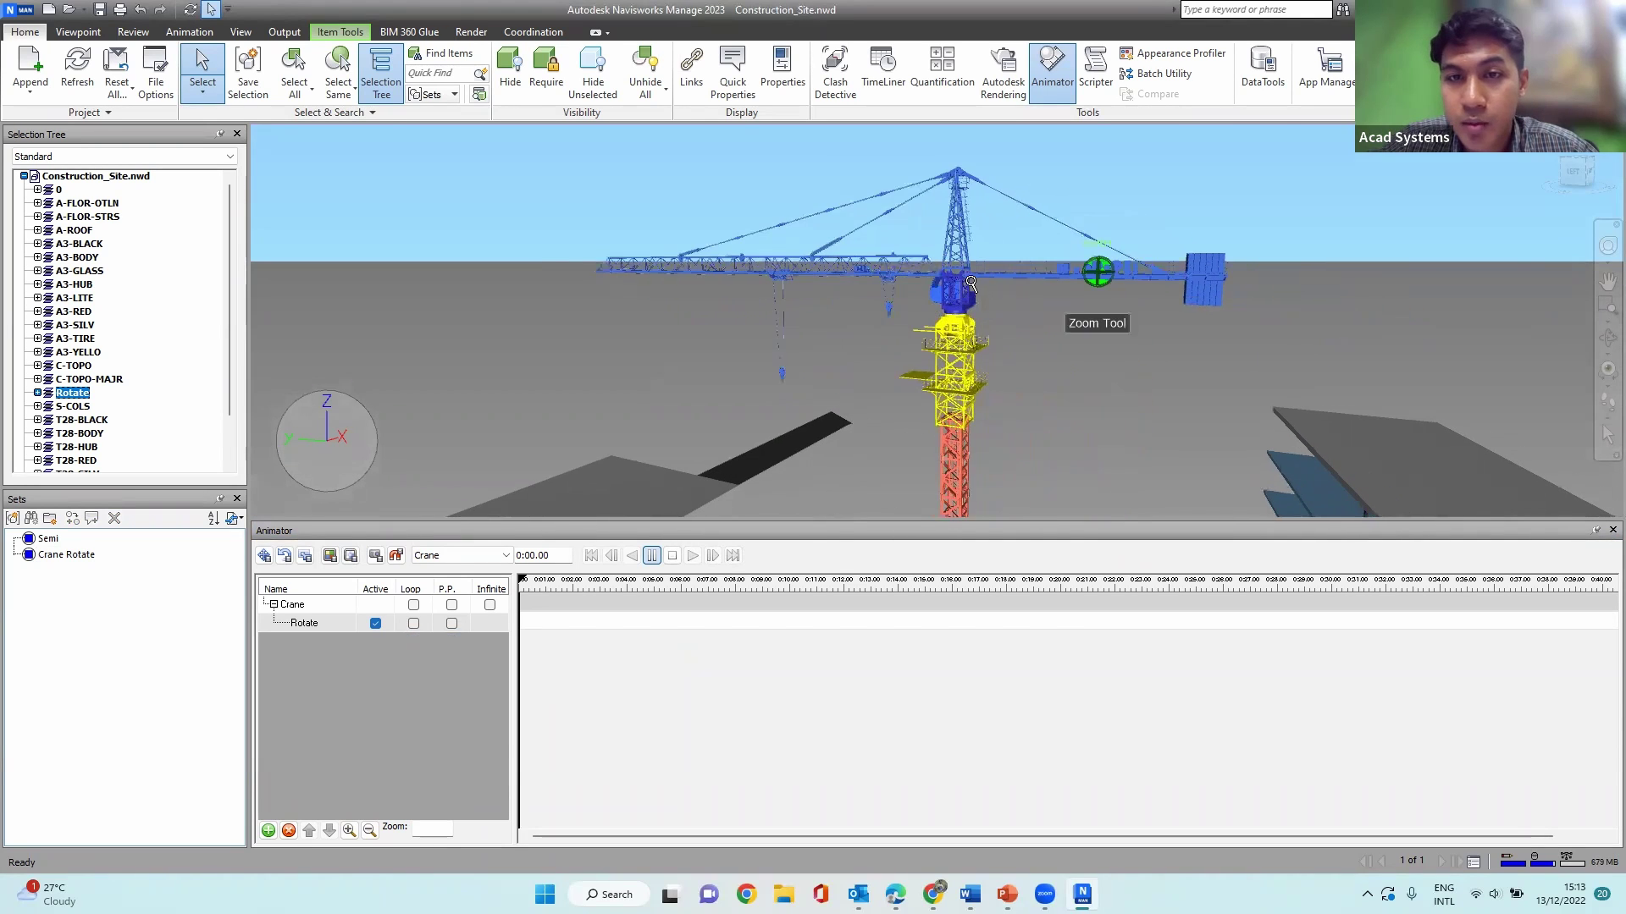
{"action": "scroll", "coordinate": [1035, 382], "scroll_direction": "up", "scroll_amount": 2}
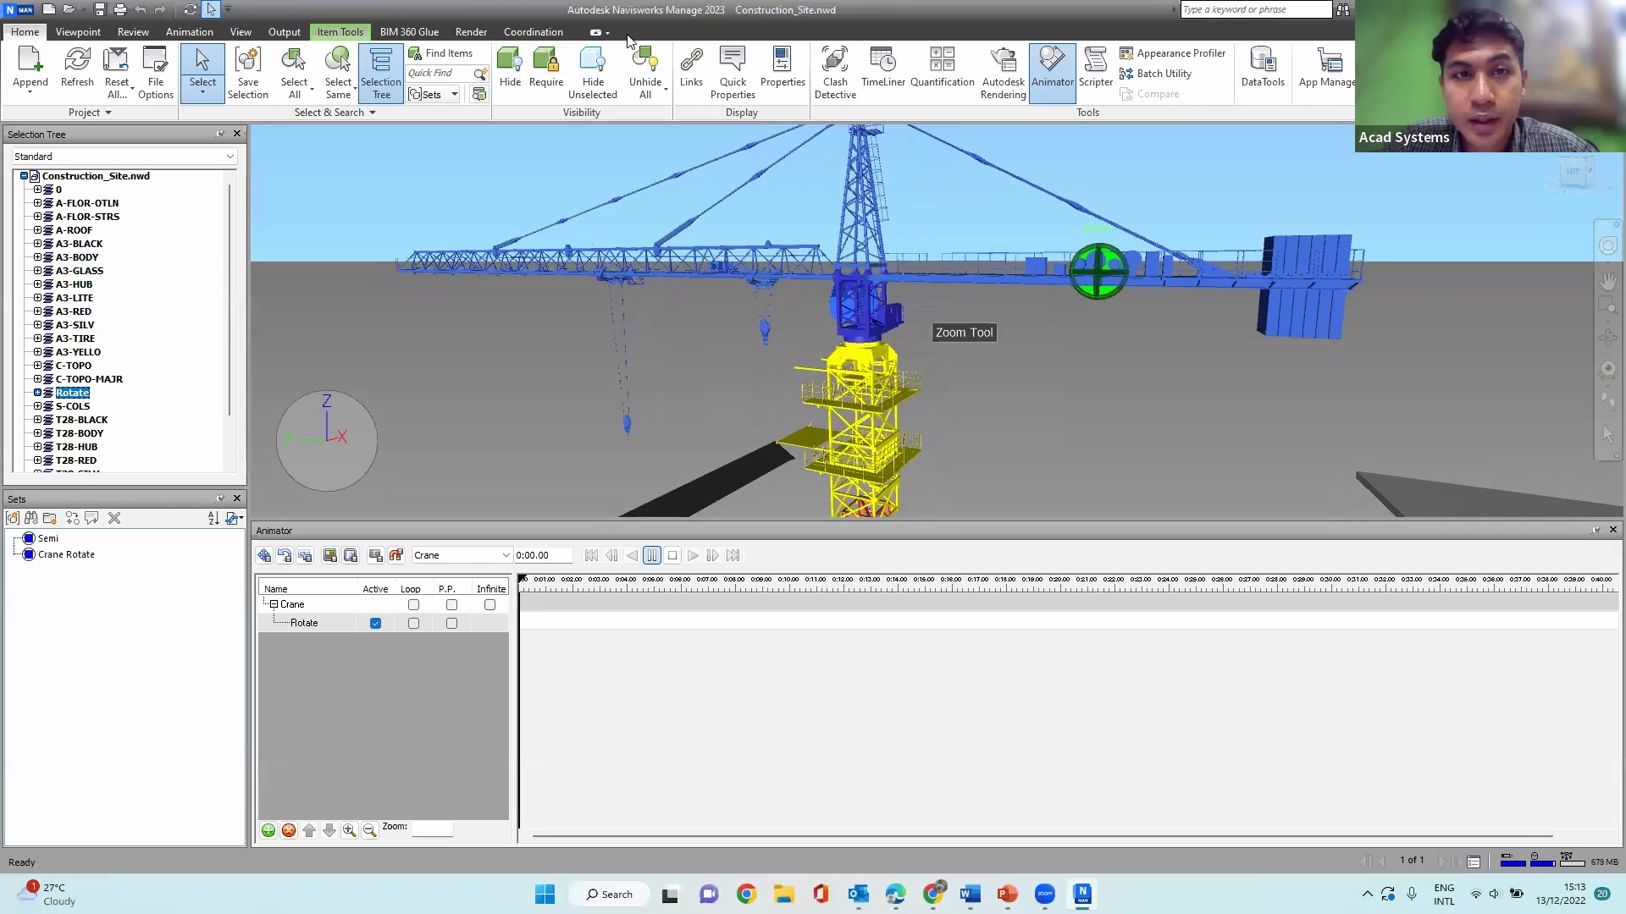
{"action": "middle_click_drag", "start_coordinate": [1015, 388], "coordinate": [962, 435]}
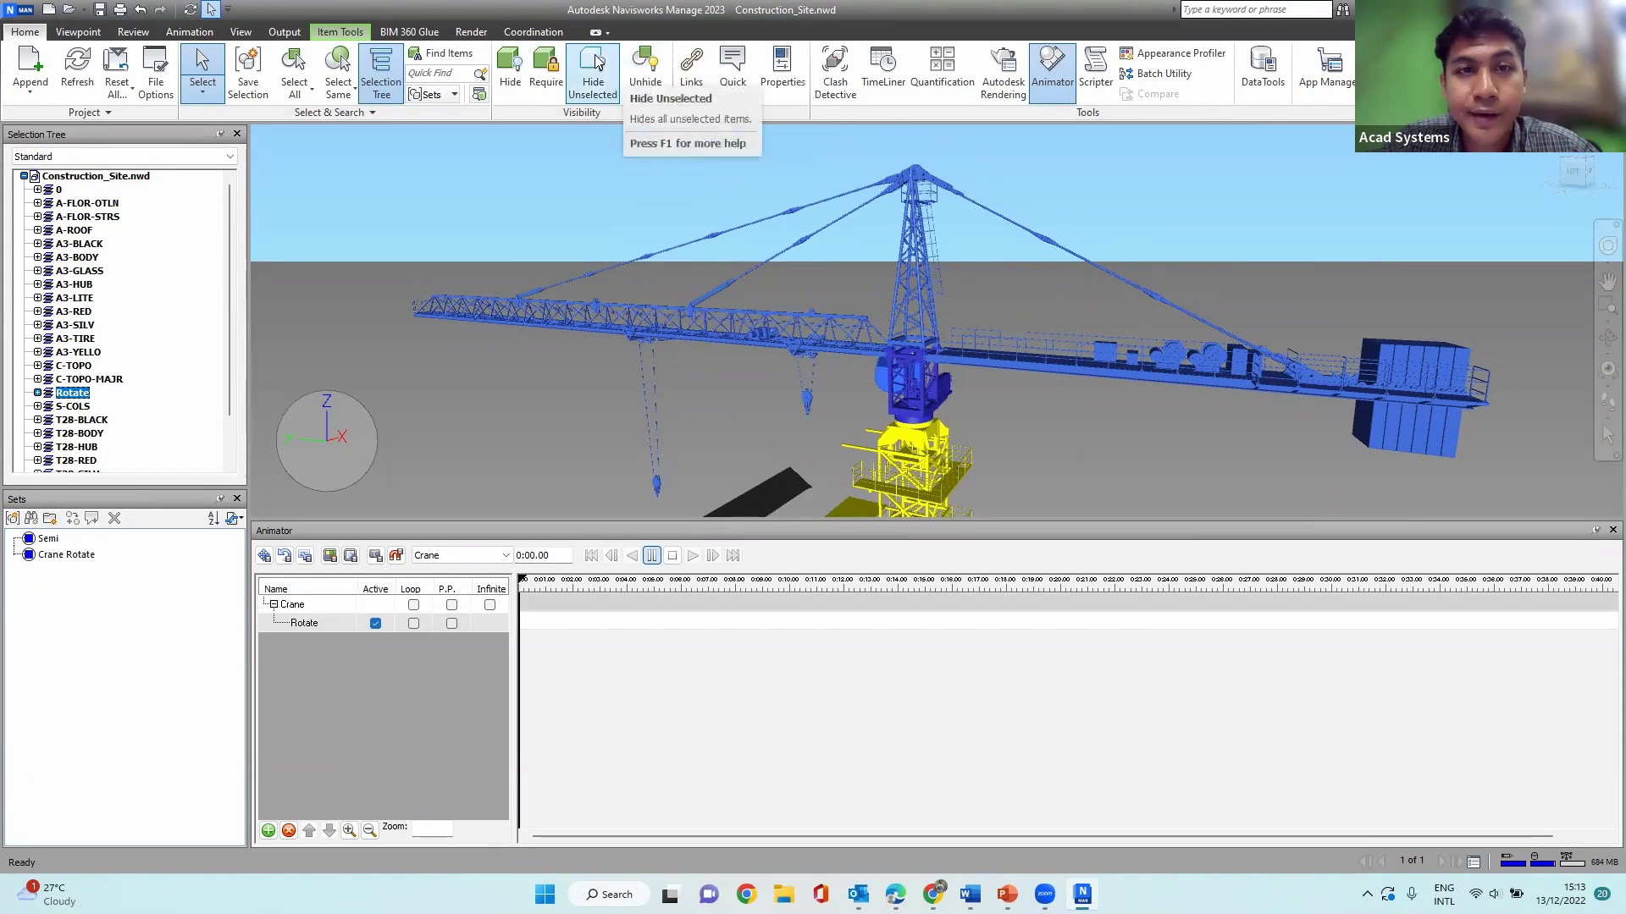
{"action": "left_click", "coordinate": [595, 67]}
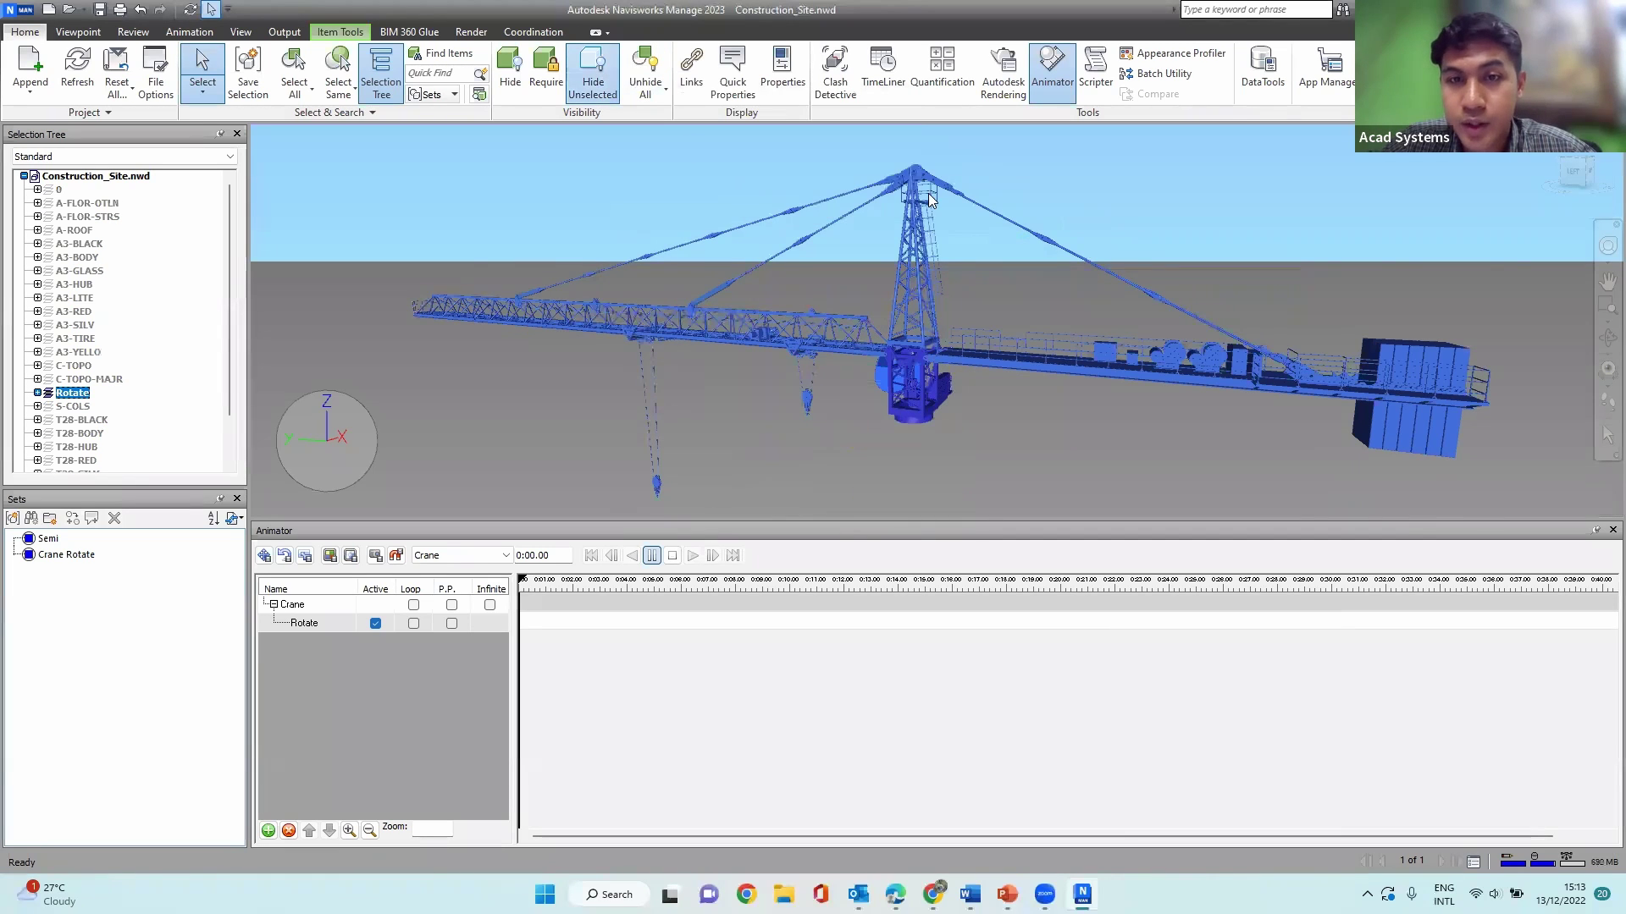
Step: Start rotating the Rotate animation set, with the underside of the crane's slewing base in close view
{"action": "scroll", "coordinate": [931, 194], "scroll_direction": "down", "scroll_amount": 2}
{"action": "scroll", "coordinate": [932, 195], "scroll_direction": "down", "scroll_amount": 1}
{"action": "middle_click_drag", "start_coordinate": [965, 326], "coordinate": [1050, 321], "text": "shift"}
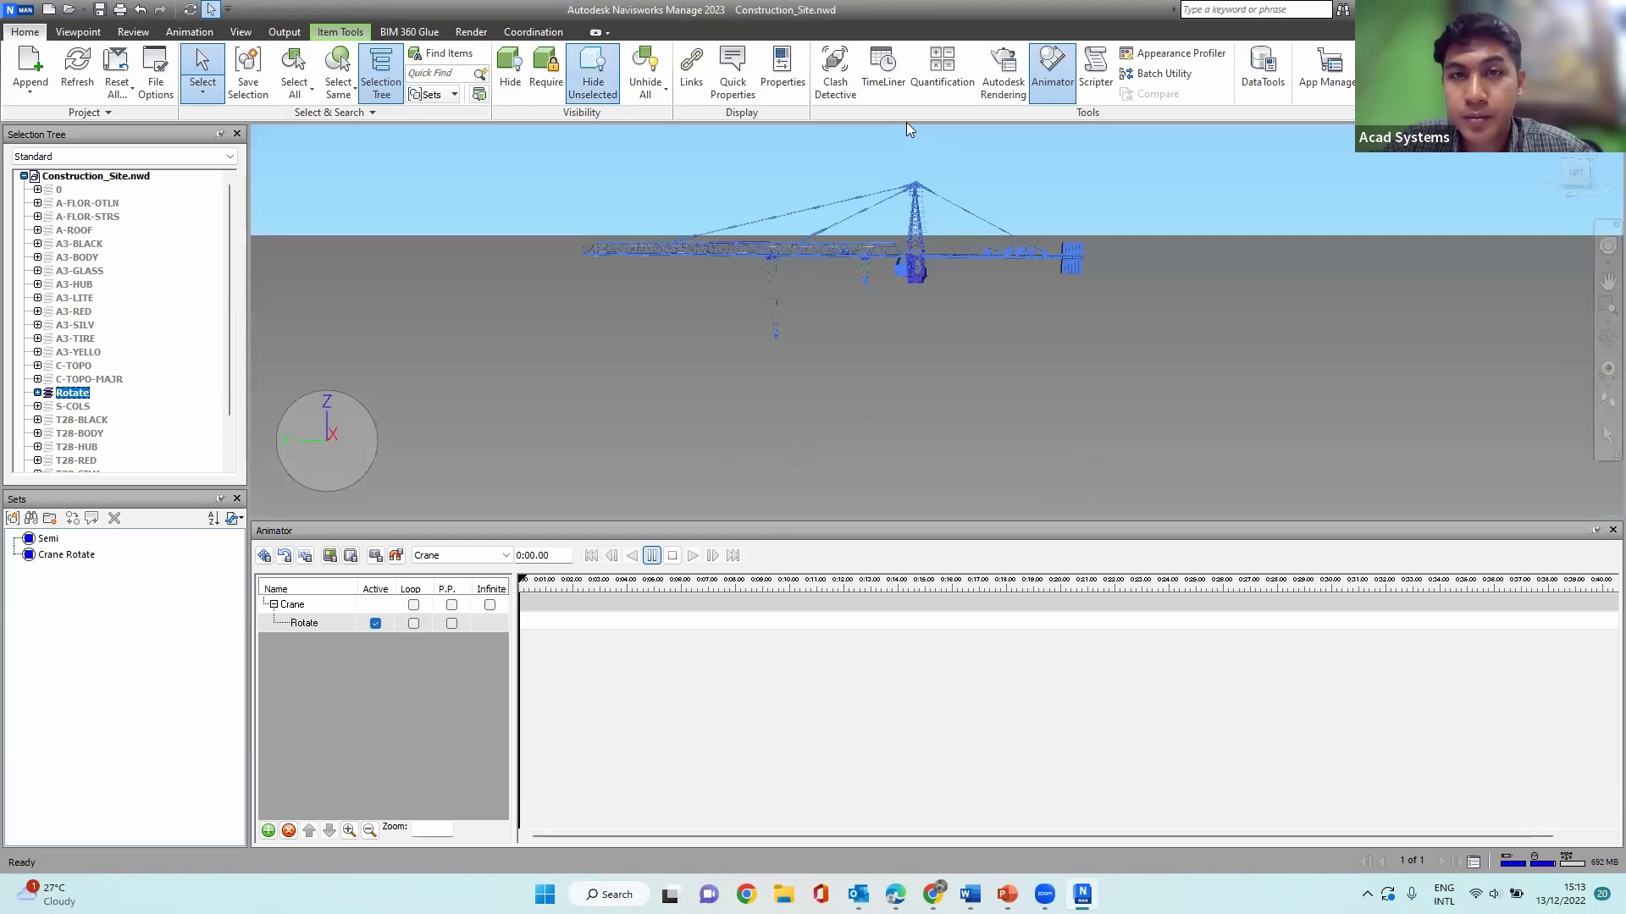
{"action": "scroll", "coordinate": [883, 213], "scroll_direction": "up", "scroll_amount": 5}
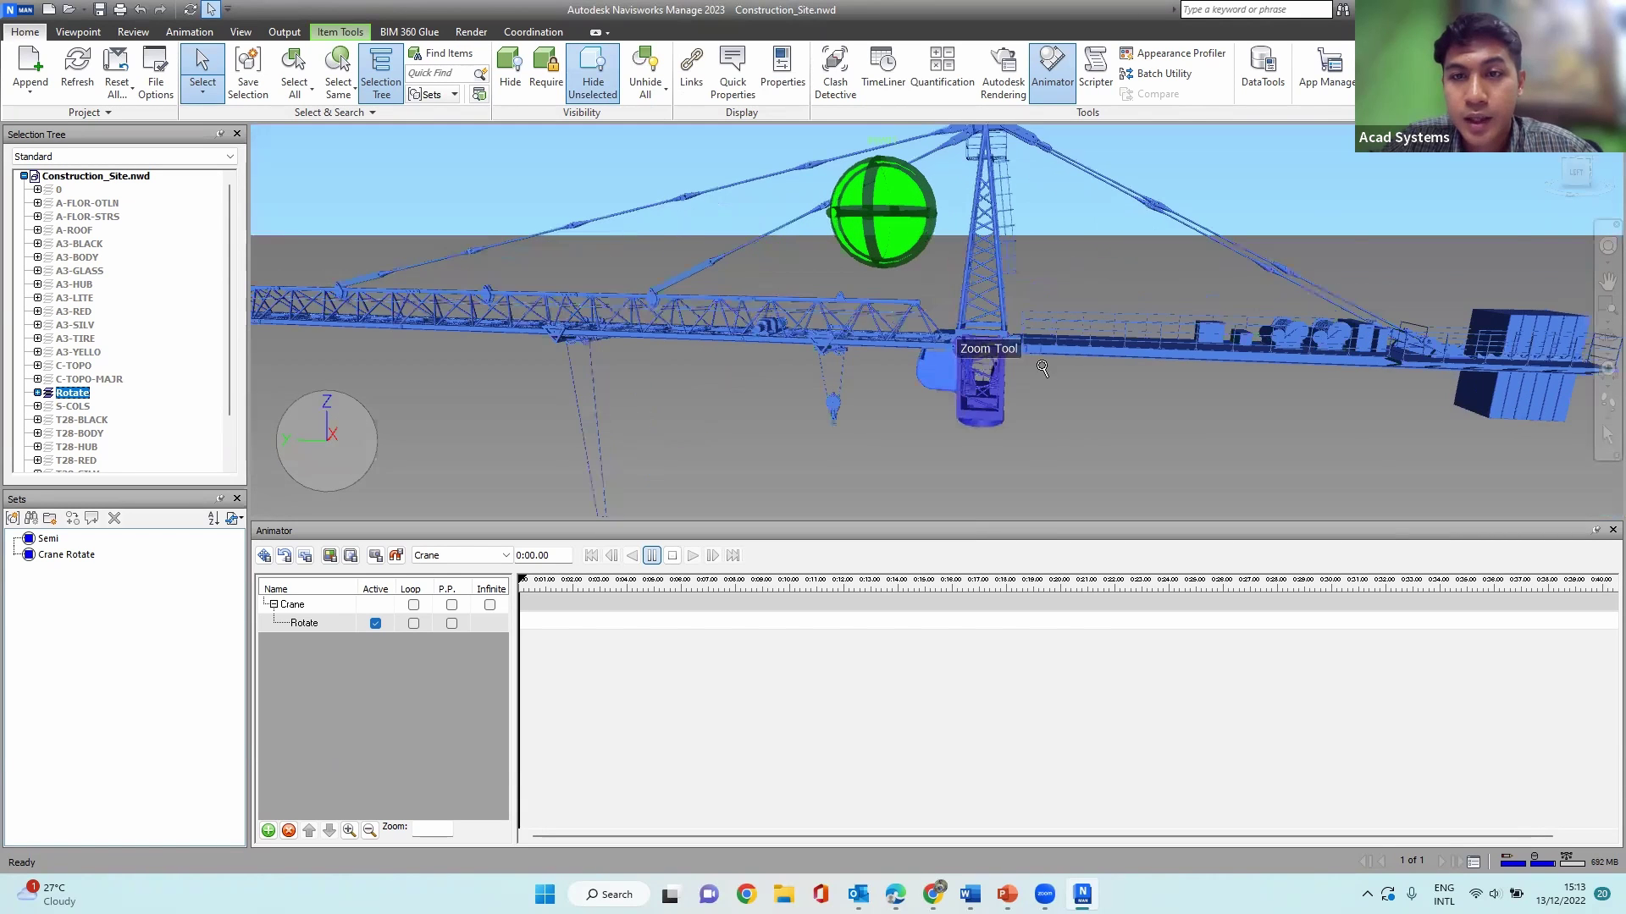
{"action": "middle_click_drag", "start_coordinate": [1029, 353], "coordinate": [944, 266]}
{"action": "middle_click_drag", "start_coordinate": [1005, 469], "coordinate": [992, 284], "text": "shift"}
{"action": "left_click_drag", "start_coordinate": [989, 276], "coordinate": [991, 271], "text": "shift"}
{"action": "scroll", "coordinate": [1011, 316], "scroll_direction": "up", "scroll_amount": 4}
{"action": "middle_click_drag", "start_coordinate": [1011, 318], "coordinate": [961, 193]}
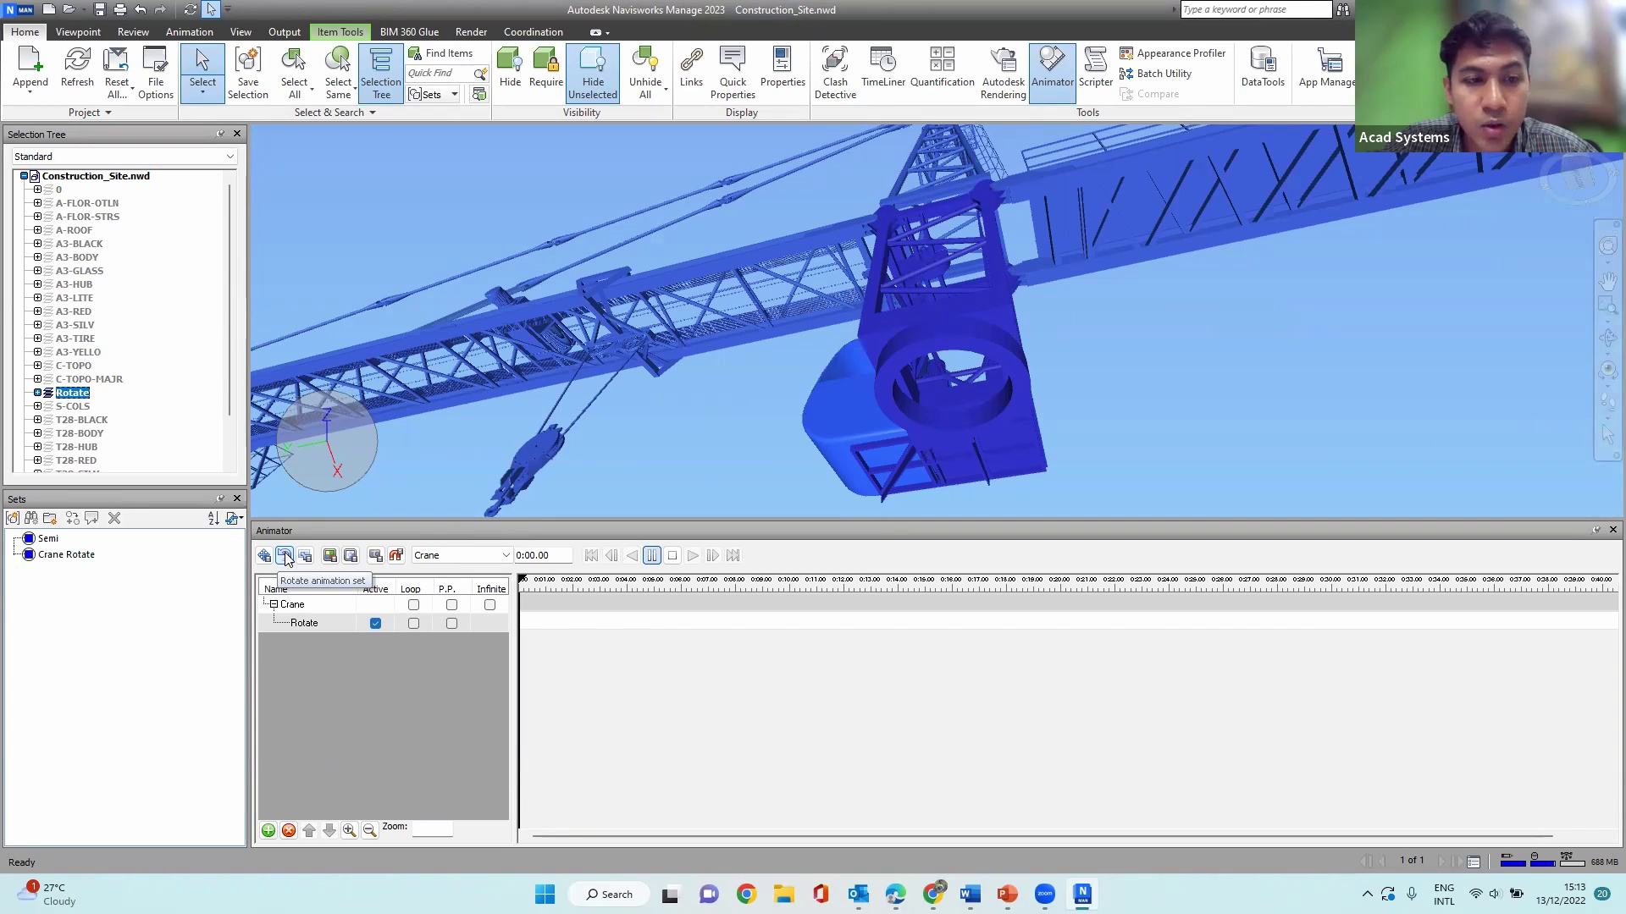
{"action": "left_click", "coordinate": [285, 558]}
Step: Clear the selection and shift the rotation gizmo along the jib towards the red base, to about cX 50025, cY 38376, cZ 22920 mm
{"action": "middle_click_drag", "start_coordinate": [718, 259], "coordinate": [576, 322], "text": "shift"}
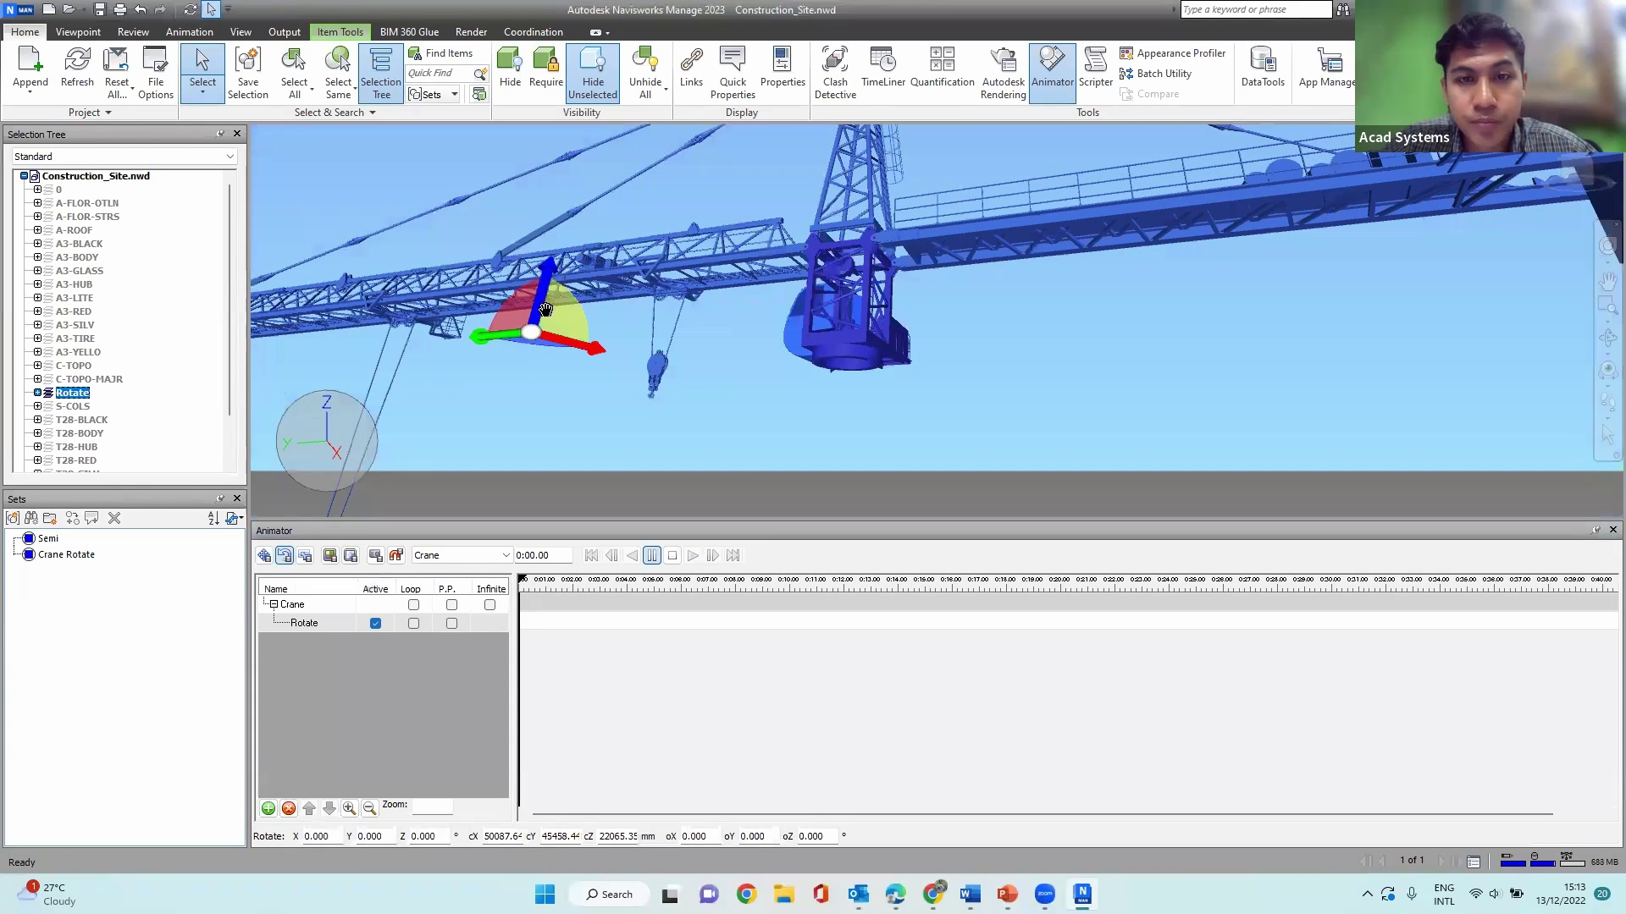
{"action": "mouse_move", "coordinate": [716, 254]}
{"action": "middle_mouse_down", "text": "shift"}
{"action": "mouse_move", "coordinate": [673, 299]}
{"action": "mouse_move", "coordinate": [742, 277]}
{"action": "mouse_move", "coordinate": [742, 258]}
{"action": "middle_mouse_up", "text": "shift"}
{"action": "scroll", "coordinate": [712, 281], "scroll_direction": "down", "scroll_amount": 4}
{"action": "middle_click_drag", "start_coordinate": [624, 311], "coordinate": [758, 295], "text": "shift"}
{"action": "scroll", "coordinate": [760, 296], "scroll_direction": "up", "scroll_amount": 2}
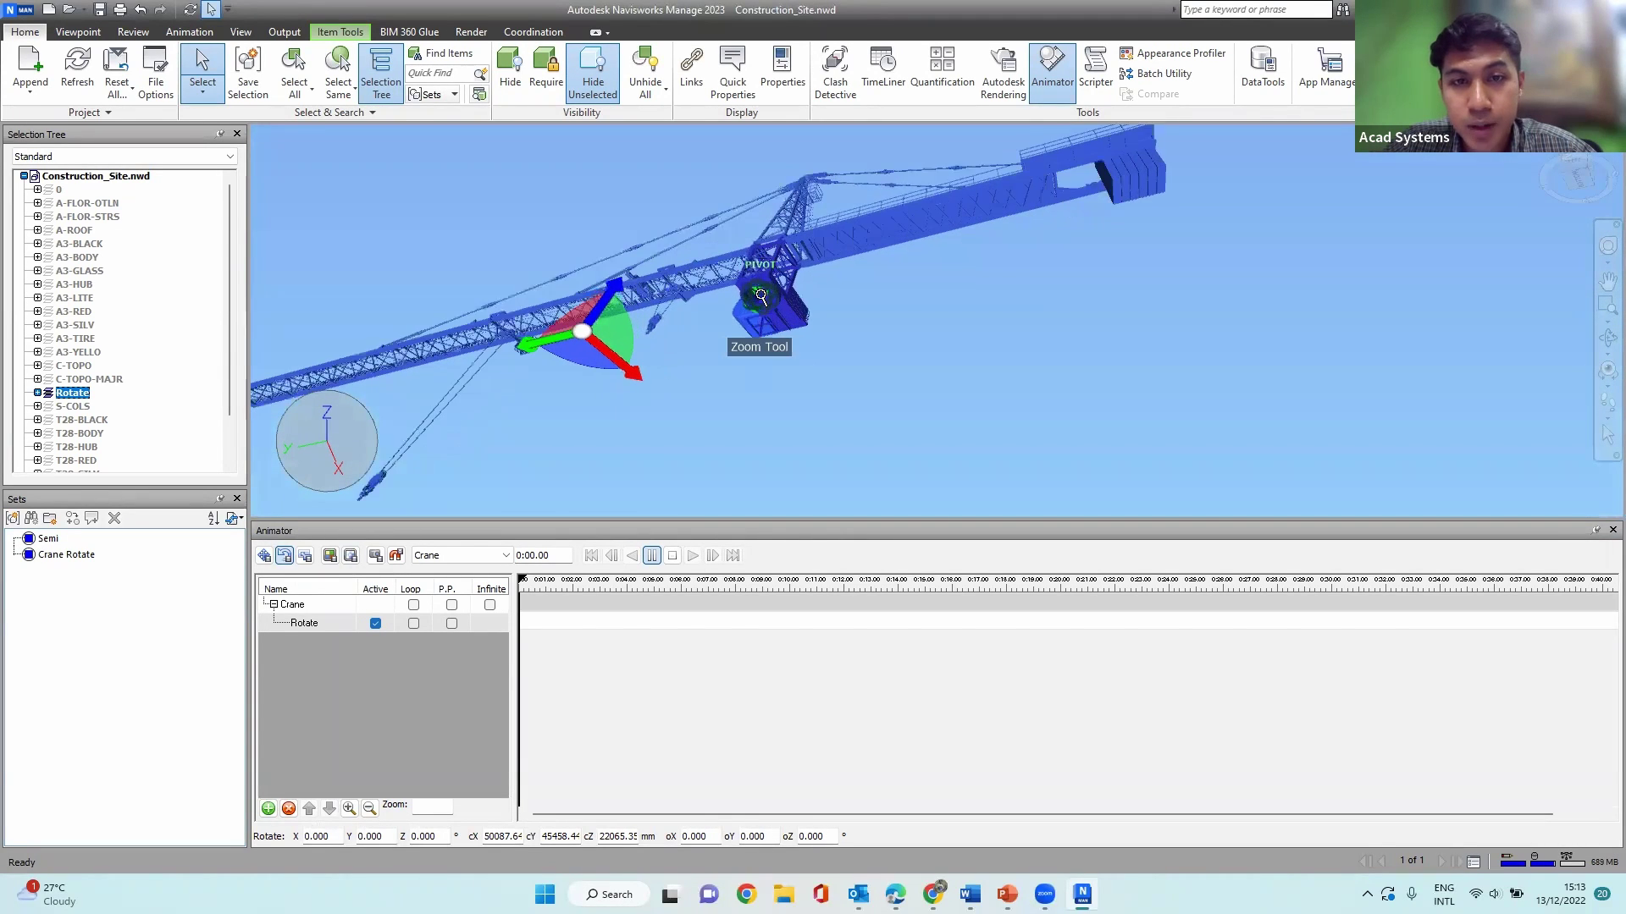
{"action": "scroll", "coordinate": [761, 296], "scroll_direction": "up", "scroll_amount": 1}
{"action": "scroll", "coordinate": [763, 298], "scroll_direction": "up", "scroll_amount": 1}
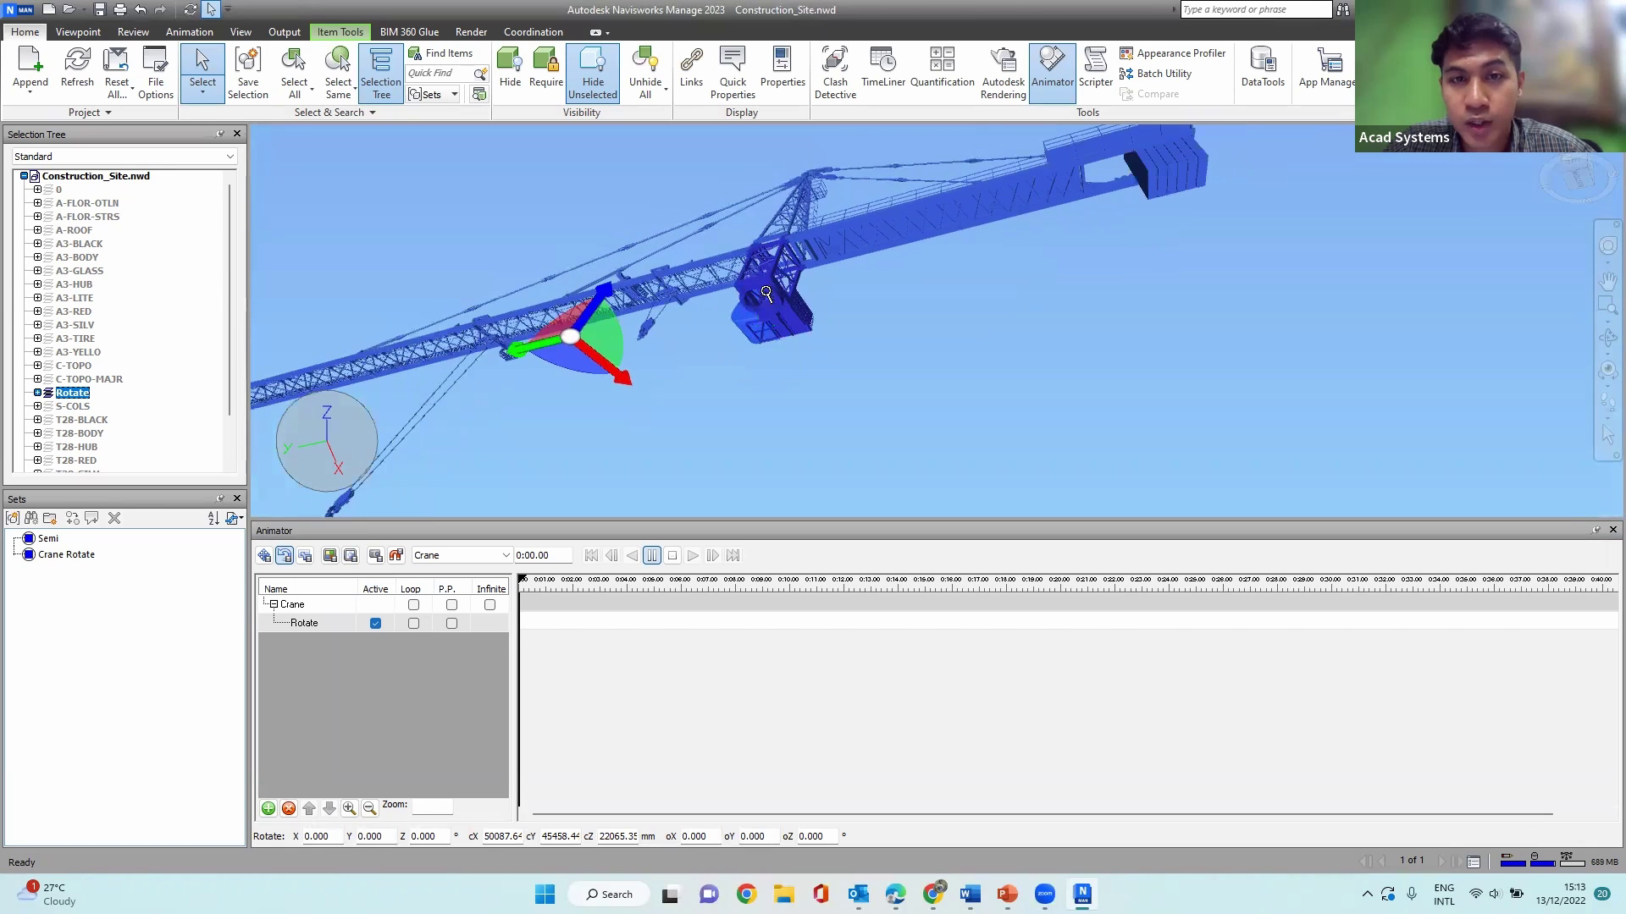
{"action": "scroll", "coordinate": [766, 293], "scroll_direction": "down", "scroll_amount": 1}
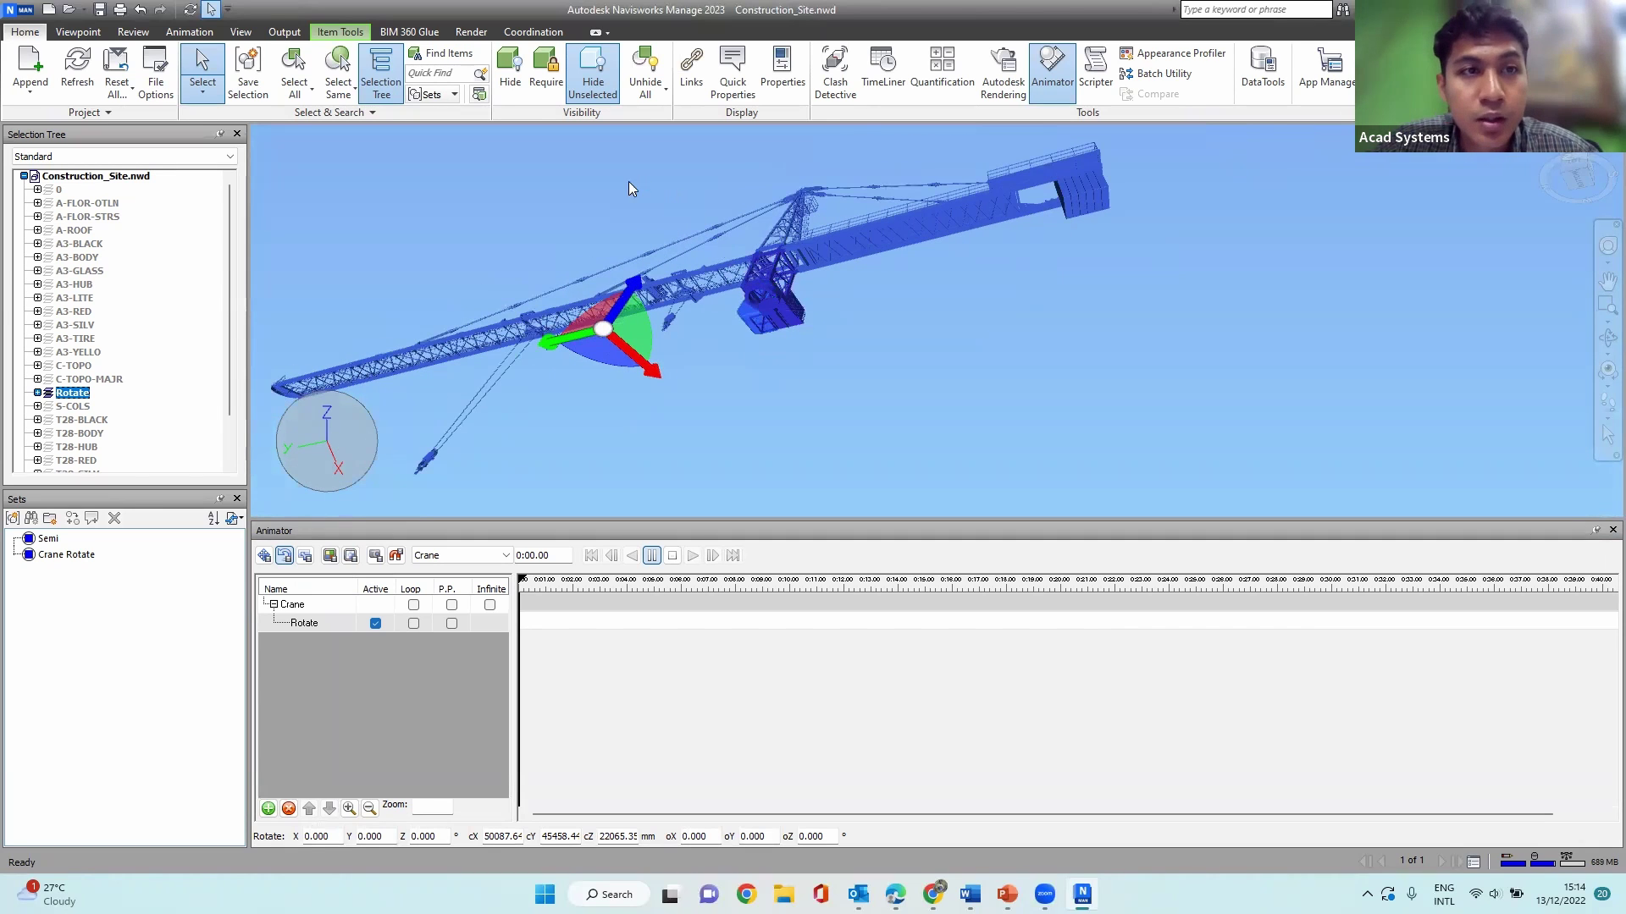
{"action": "left_click", "coordinate": [703, 217]}
{"action": "scroll", "coordinate": [740, 295], "scroll_direction": "up", "scroll_amount": 5}
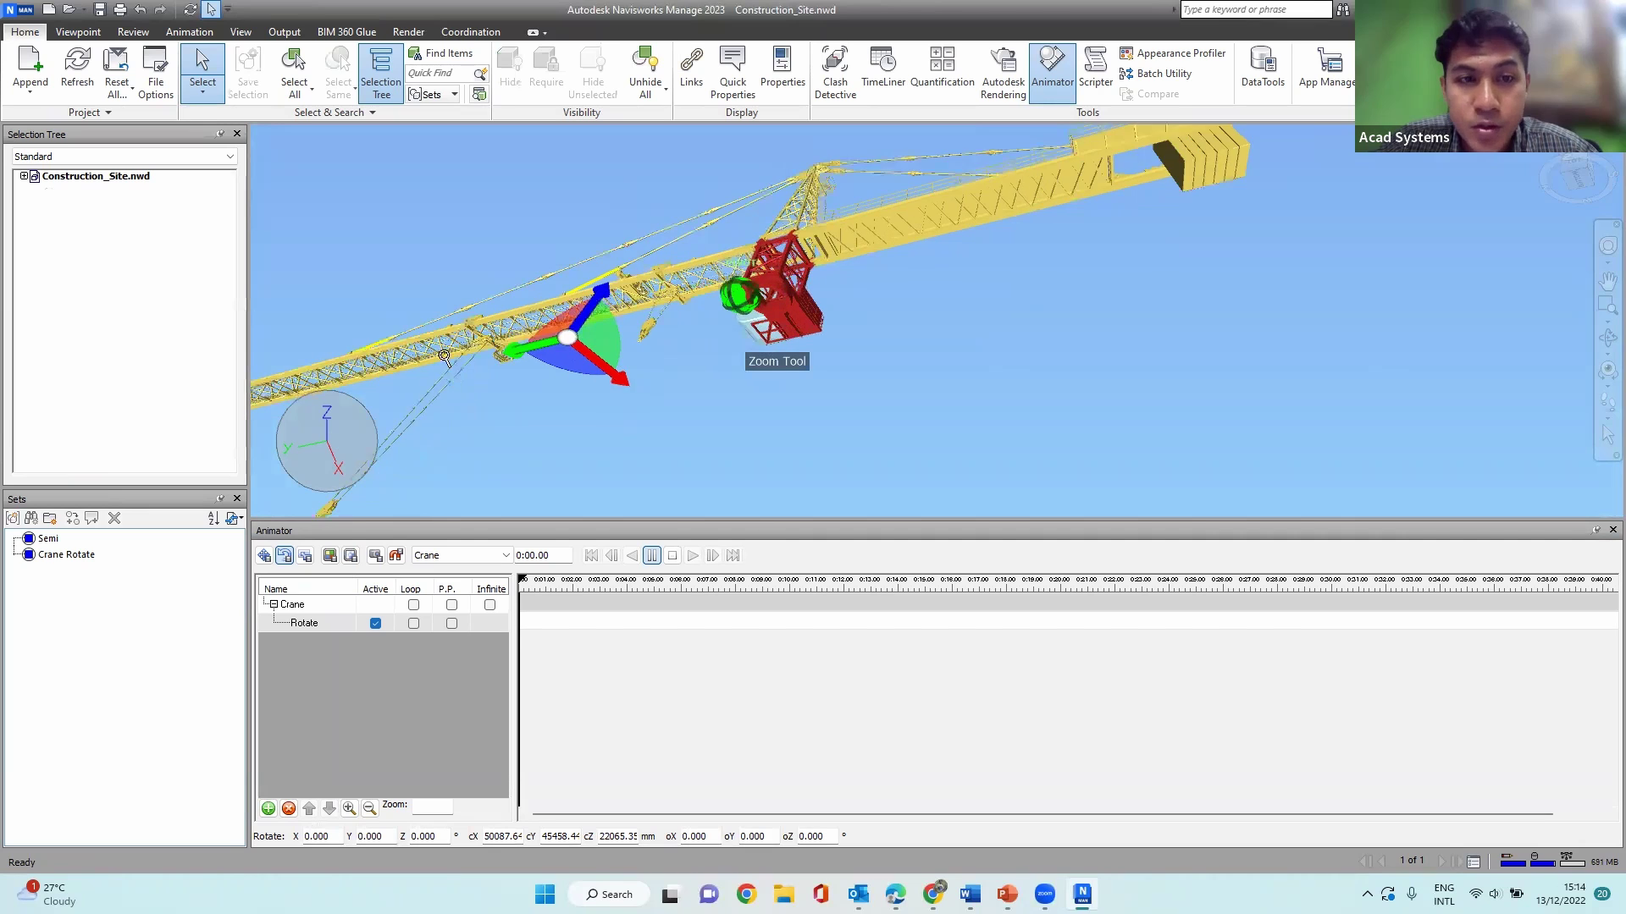
{"action": "scroll", "coordinate": [764, 326], "scroll_direction": "up", "scroll_amount": 3}
{"action": "left_click_drag", "start_coordinate": [469, 360], "coordinate": [689, 285]}
{"action": "scroll", "coordinate": [823, 252], "scroll_direction": "up", "scroll_amount": 2}
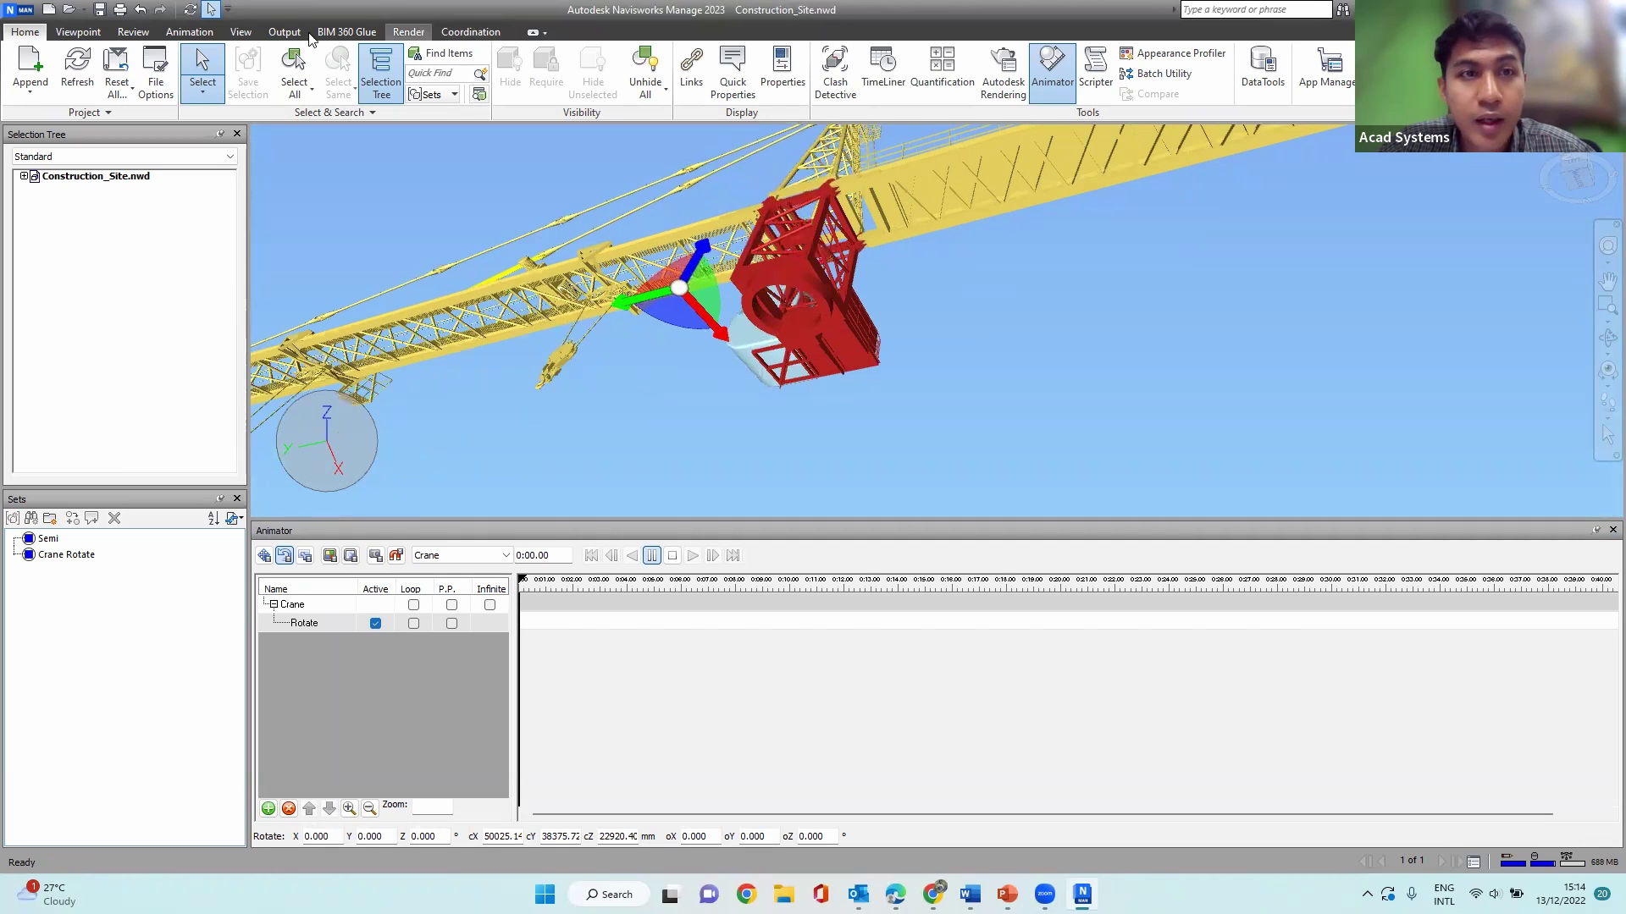
Step: Centre the rotation gizmo in the red base's ring at about cX 49425, cY 34386, cZ 20400 mm and capture a keyframe at 0:00.00
{"action": "left_click", "coordinate": [100, 36]}
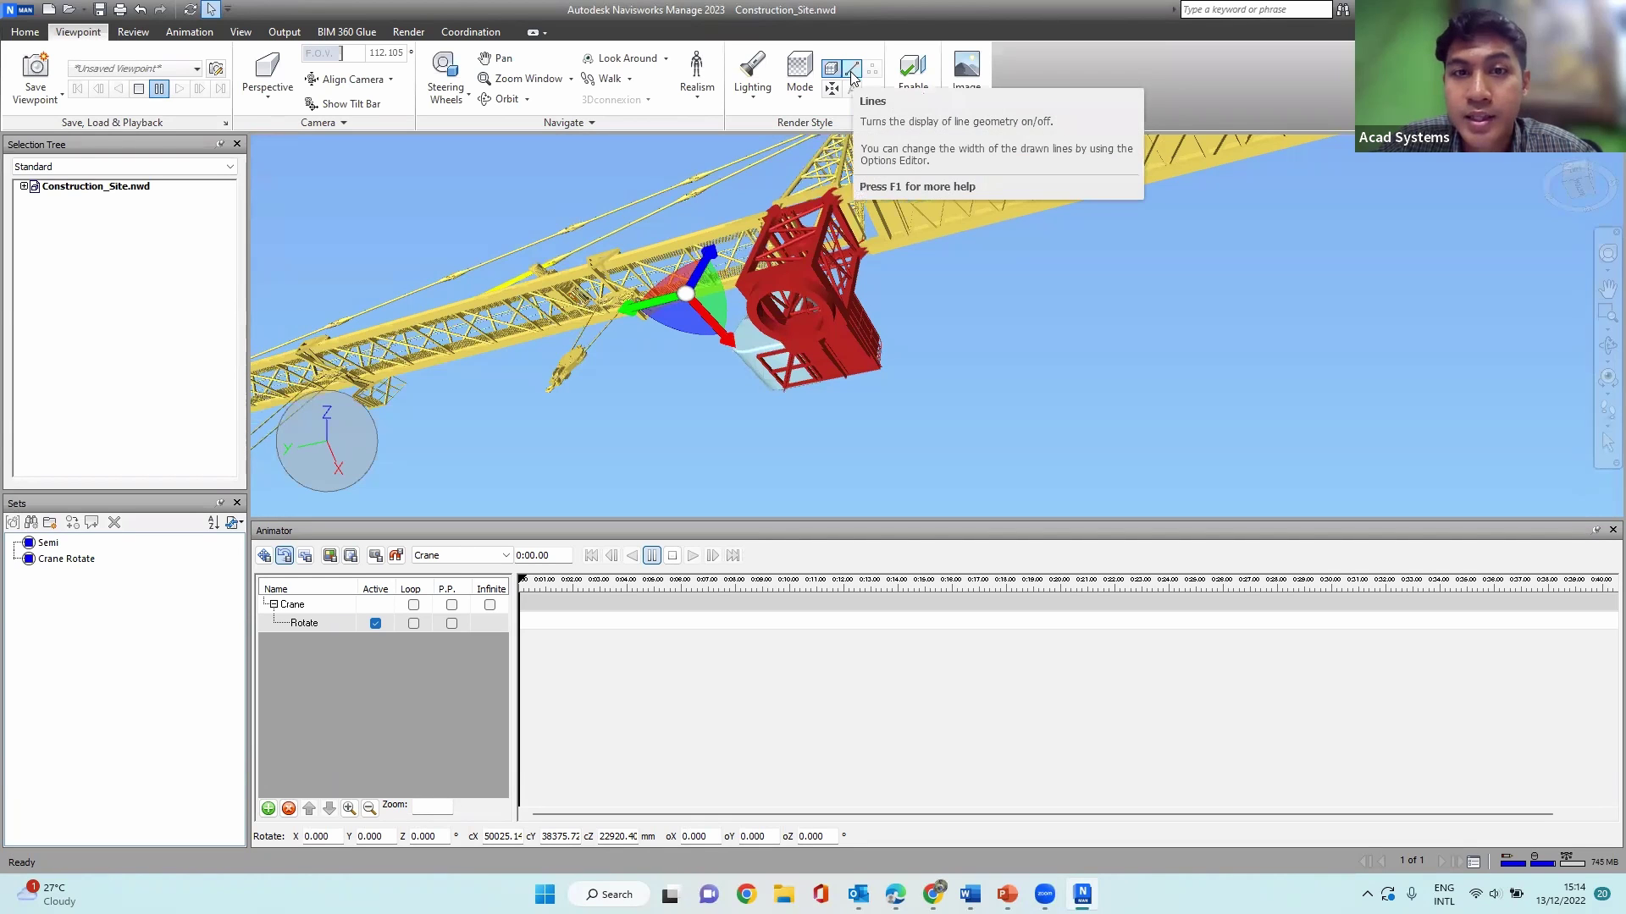
{"action": "scroll", "coordinate": [797, 324], "scroll_direction": "up", "scroll_amount": 4}
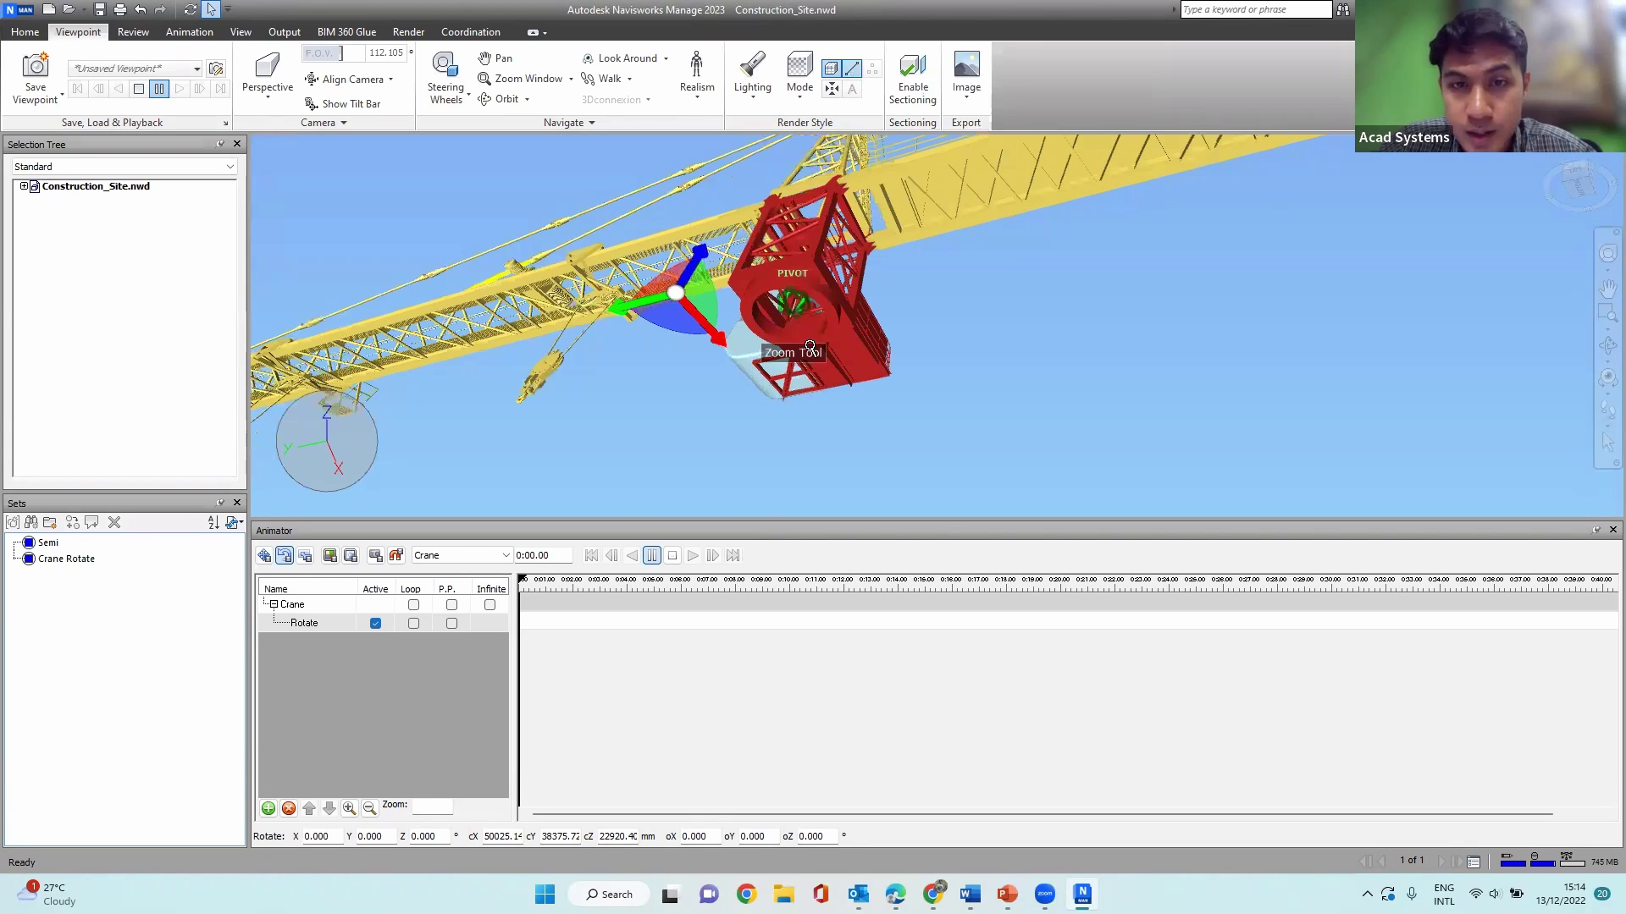
{"action": "scroll", "coordinate": [757, 283], "scroll_direction": "up", "scroll_amount": 4}
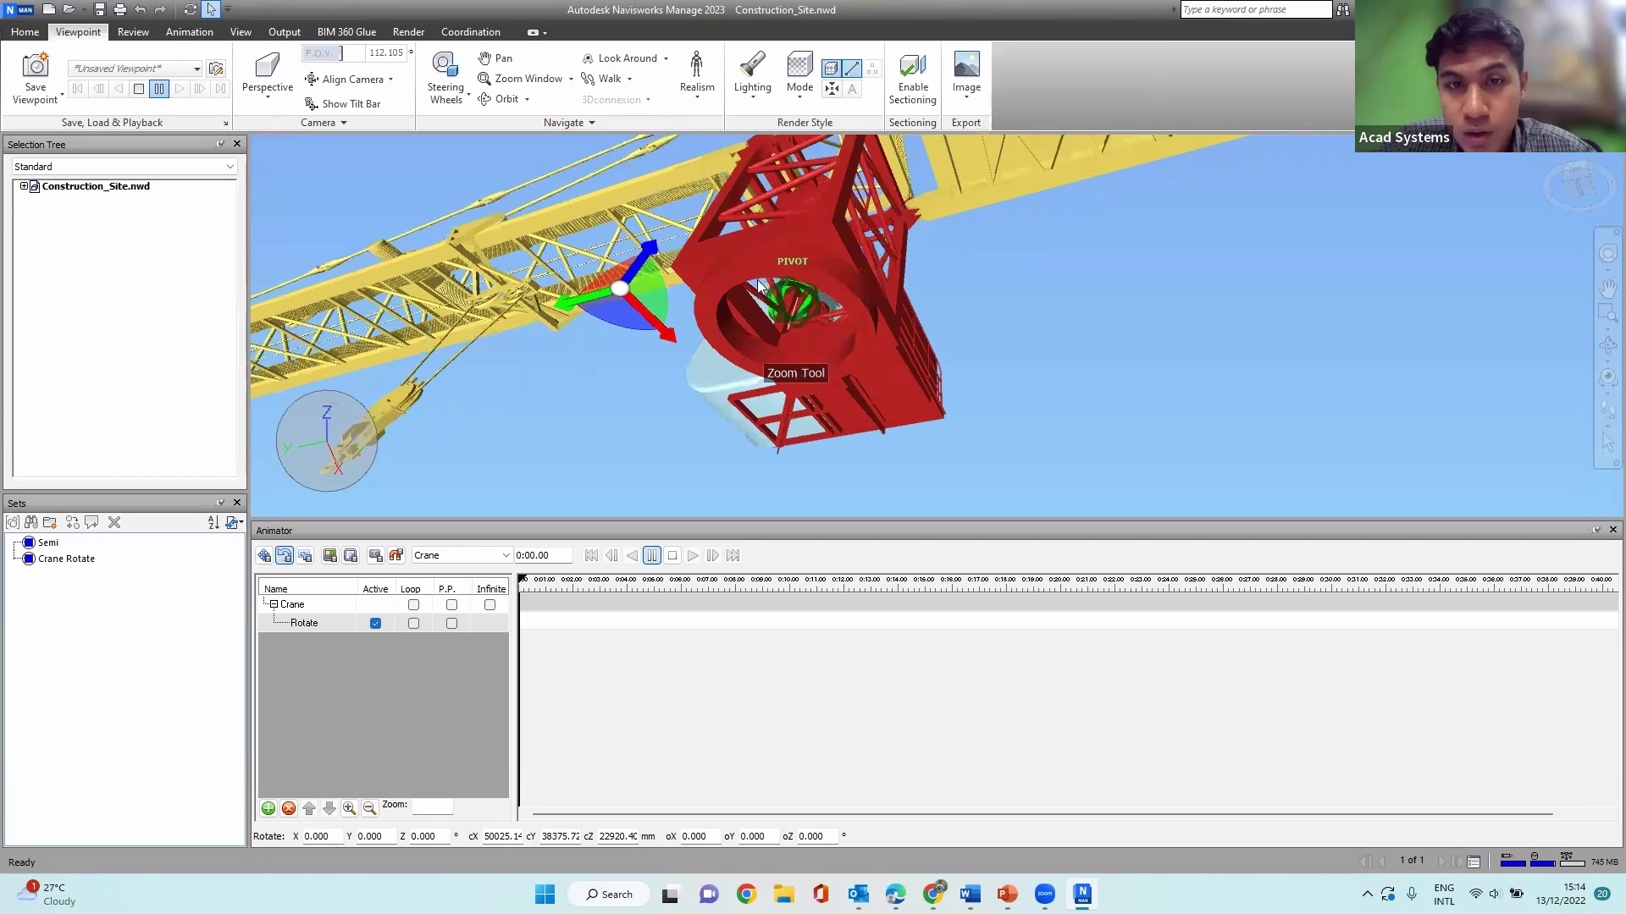
{"action": "mouse_move", "coordinate": [761, 290]}
{"action": "middle_mouse_down", "text": "shift"}
{"action": "mouse_move", "coordinate": [764, 368]}
{"action": "mouse_move", "coordinate": [715, 364]}
{"action": "mouse_move", "coordinate": [731, 323]}
{"action": "mouse_move", "coordinate": [767, 318]}
{"action": "mouse_move", "coordinate": [677, 308]}
{"action": "mouse_move", "coordinate": [782, 268]}
{"action": "middle_mouse_up", "text": "shift"}
{"action": "left_click_drag", "start_coordinate": [783, 267], "coordinate": [770, 288]}
{"action": "middle_click_drag", "start_coordinate": [834, 322], "coordinate": [1071, 486], "text": "shift"}
{"action": "middle_click_drag", "start_coordinate": [902, 364], "coordinate": [874, 438], "text": "shift"}
{"action": "middle_click_drag", "start_coordinate": [889, 188], "coordinate": [872, 406], "text": "shift"}
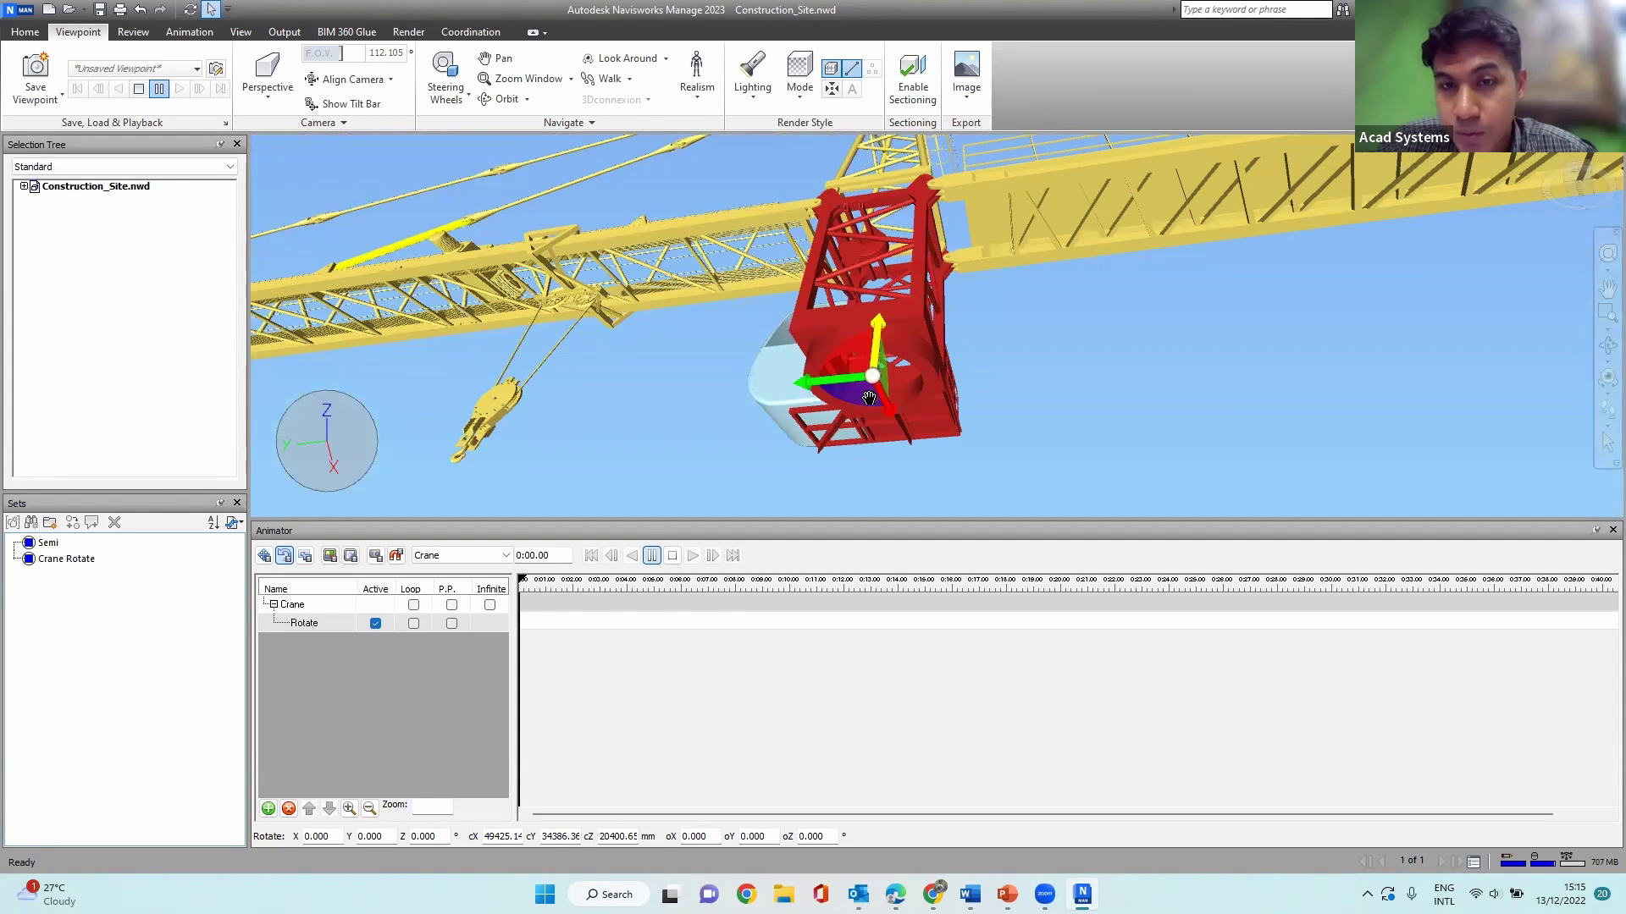
{"action": "mouse_move", "coordinate": [874, 370]}
{"action": "middle_mouse_down", "text": "shift"}
{"action": "mouse_move", "coordinate": [1016, 302]}
{"action": "mouse_move", "coordinate": [1019, 347]}
{"action": "middle_mouse_up", "text": "shift"}
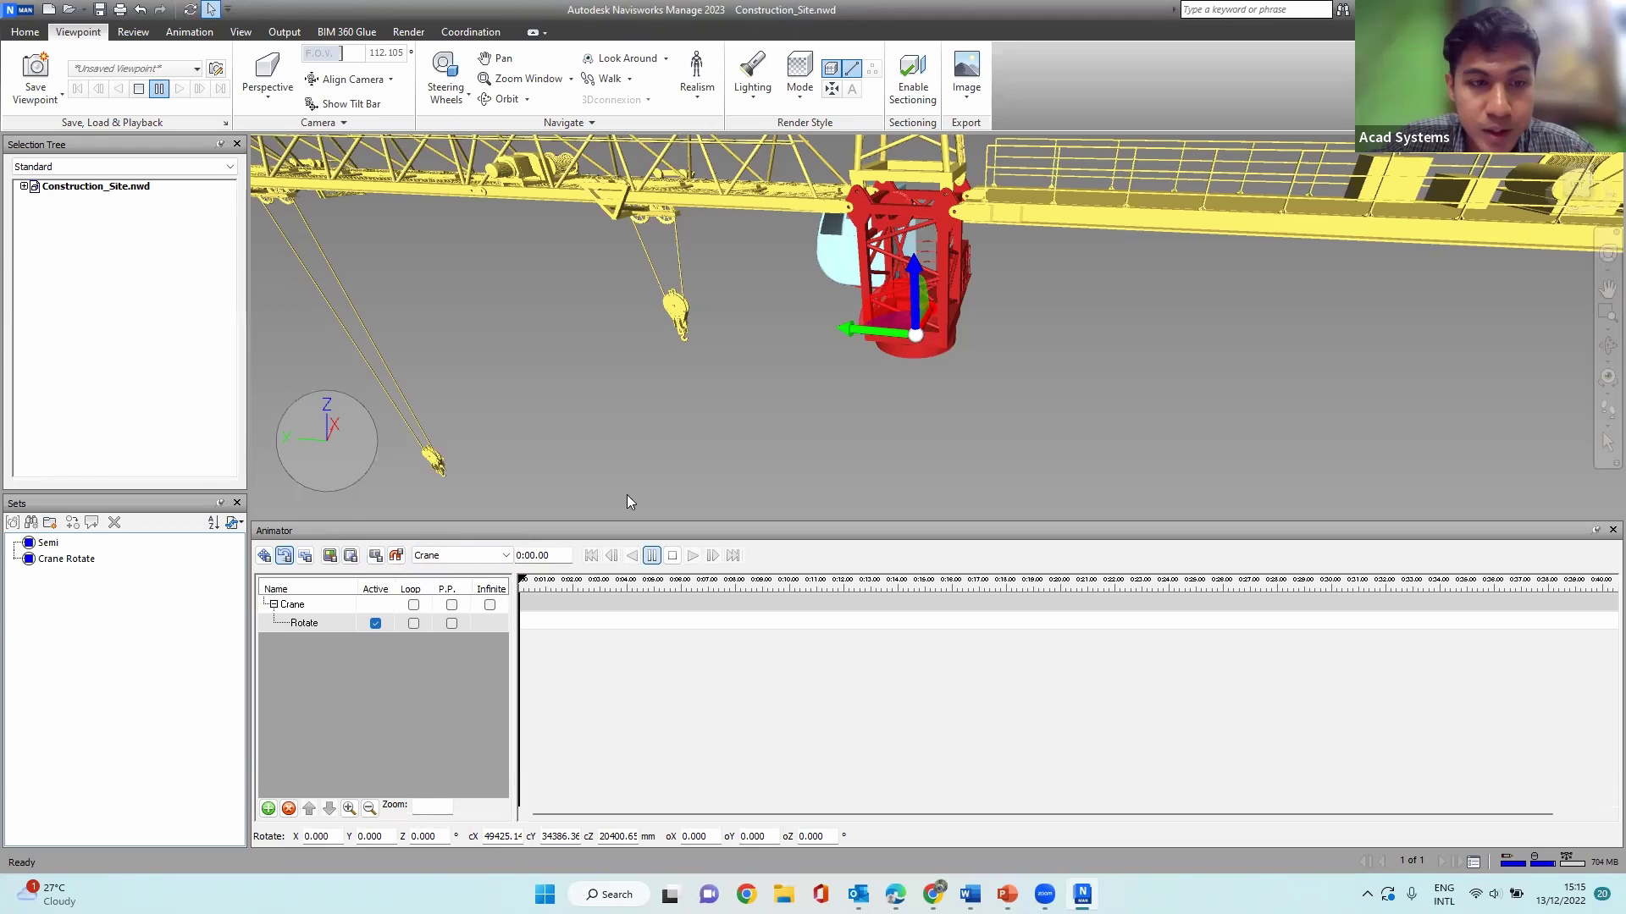
{"action": "left_click", "coordinate": [378, 562]}
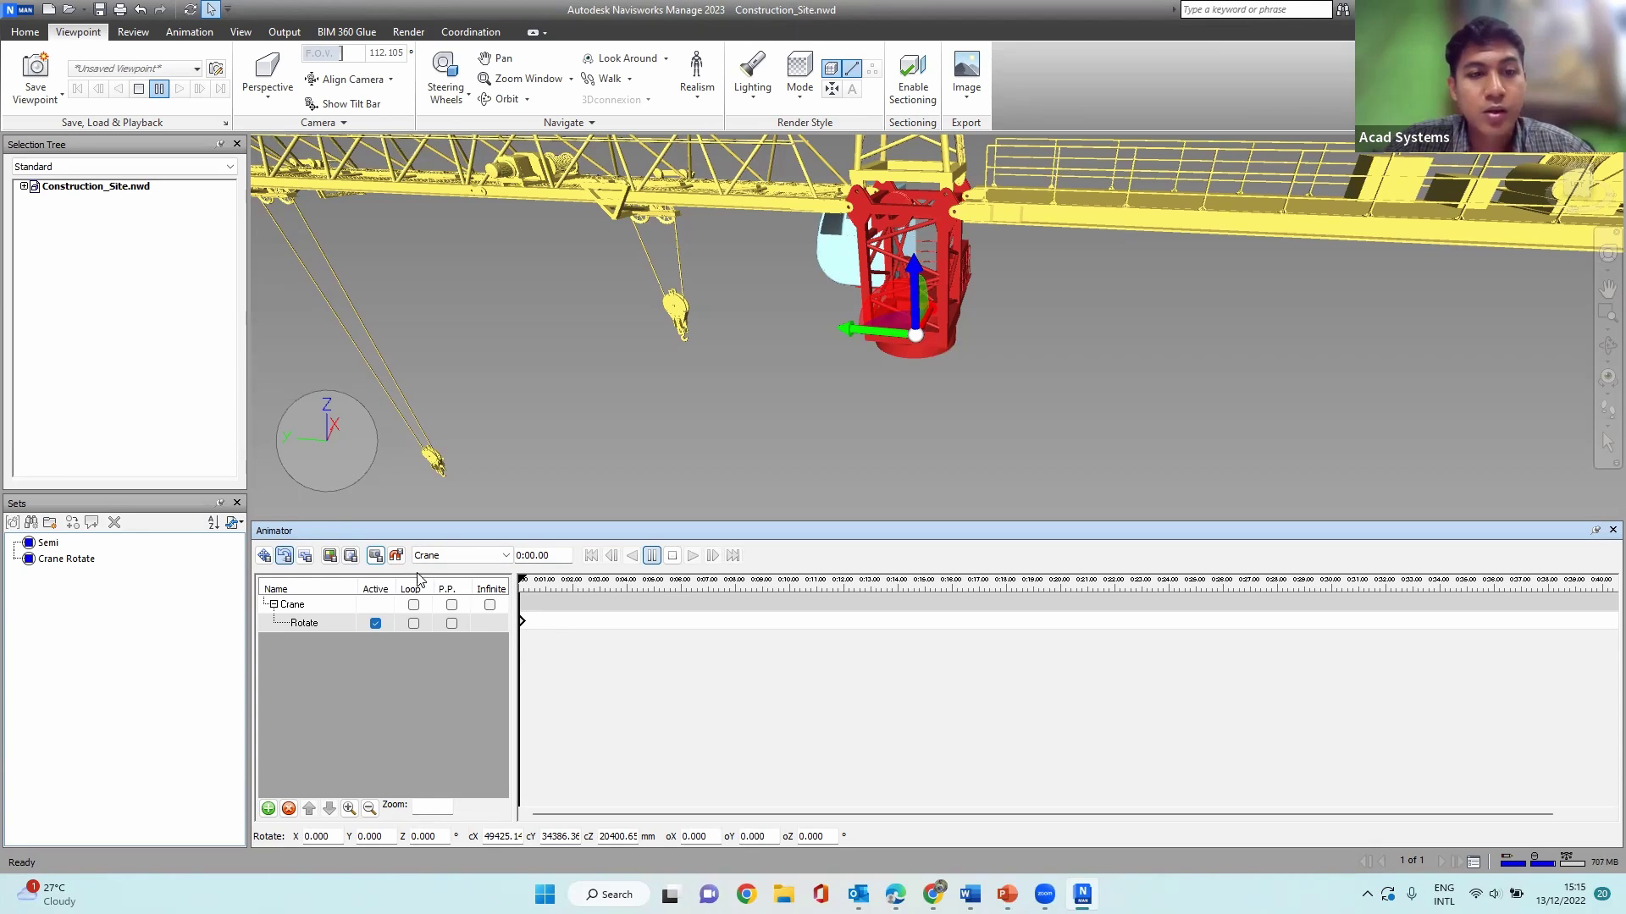
{"action": "left_click_drag", "start_coordinate": [559, 554], "coordinate": [486, 557]}
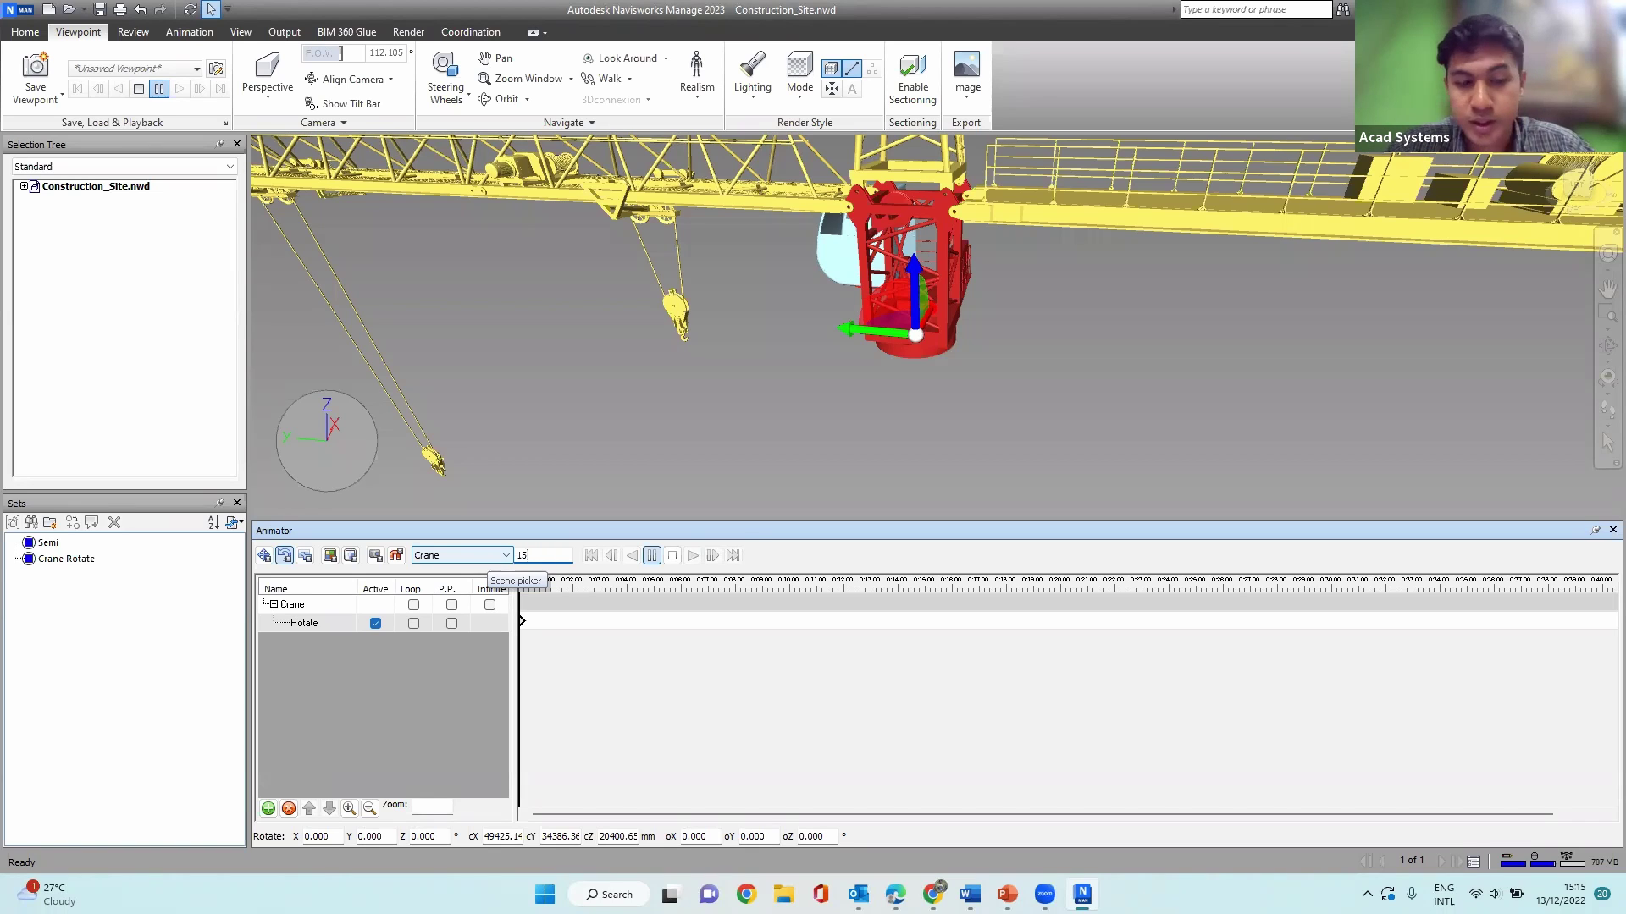
{"action": "key", "text": "Return"}
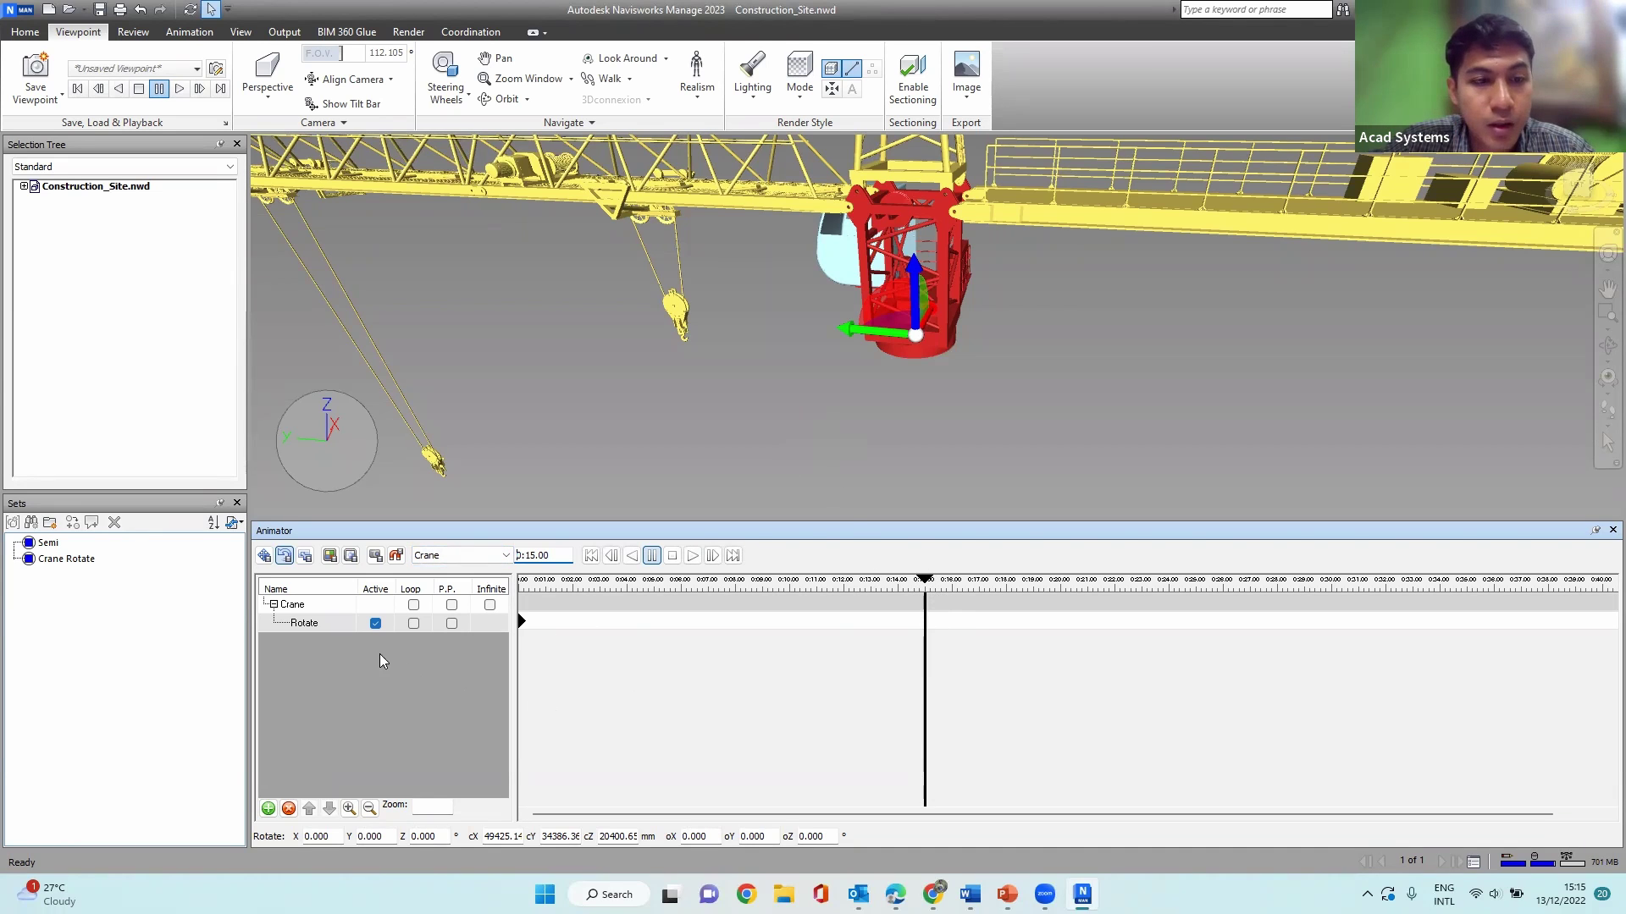
{"action": "left_click", "coordinate": [326, 622]}
{"action": "left_click", "coordinate": [405, 687]}
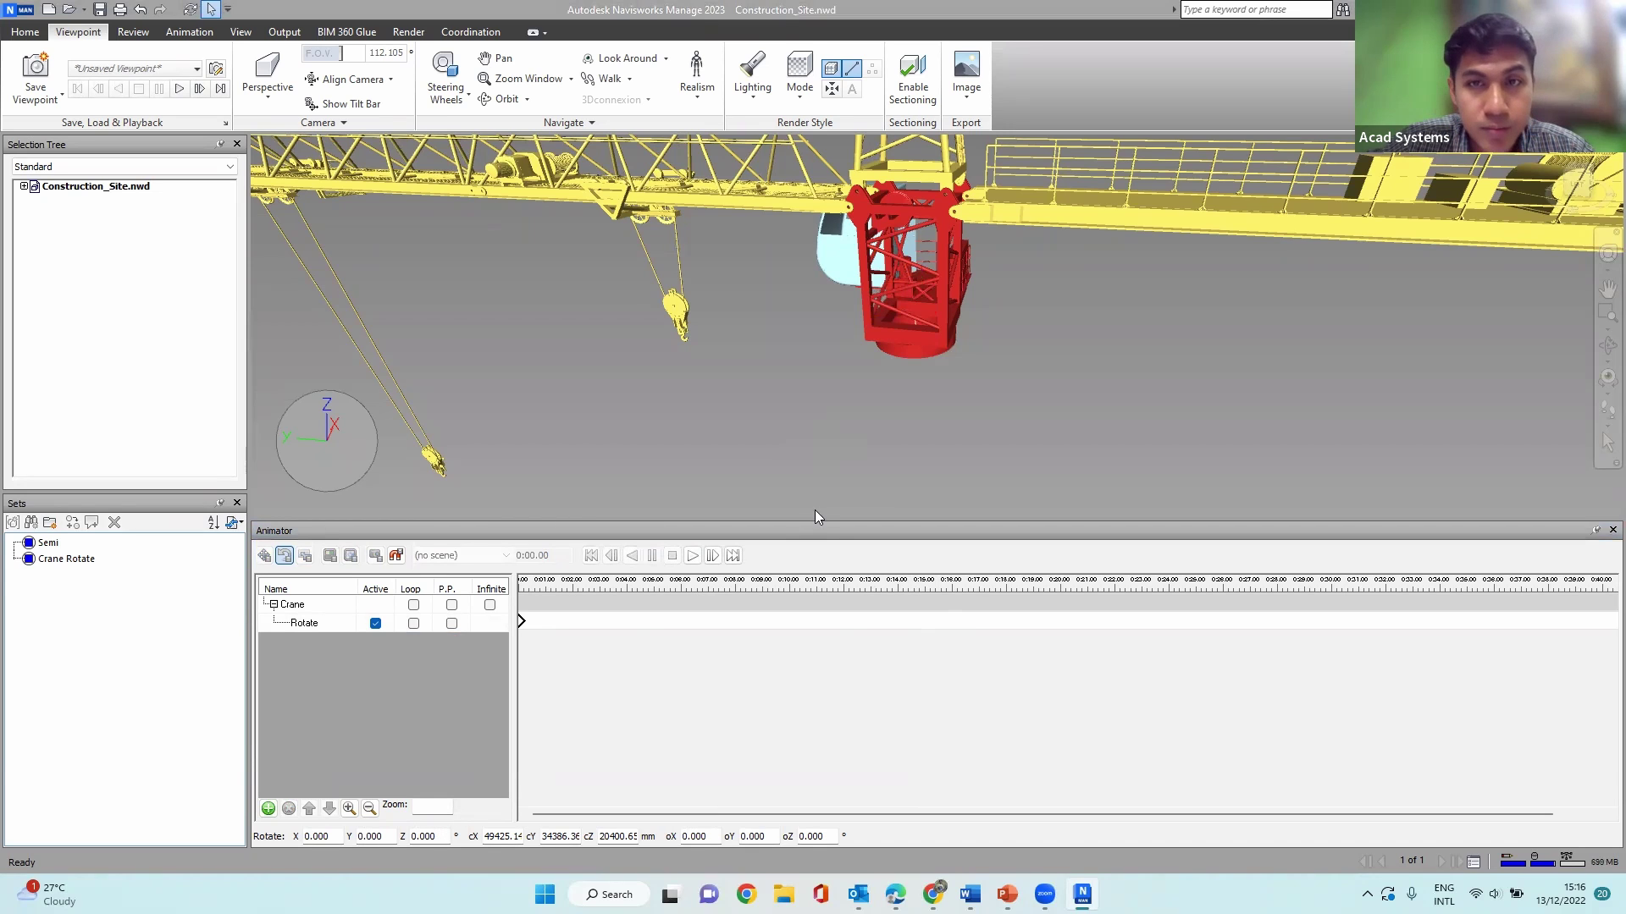
Step: Try turning the Rotate animation set 180° about Z at time 0:00.00
{"action": "scroll", "coordinate": [845, 359], "scroll_direction": "down", "scroll_amount": 1}
{"action": "left_click", "coordinate": [330, 622]}
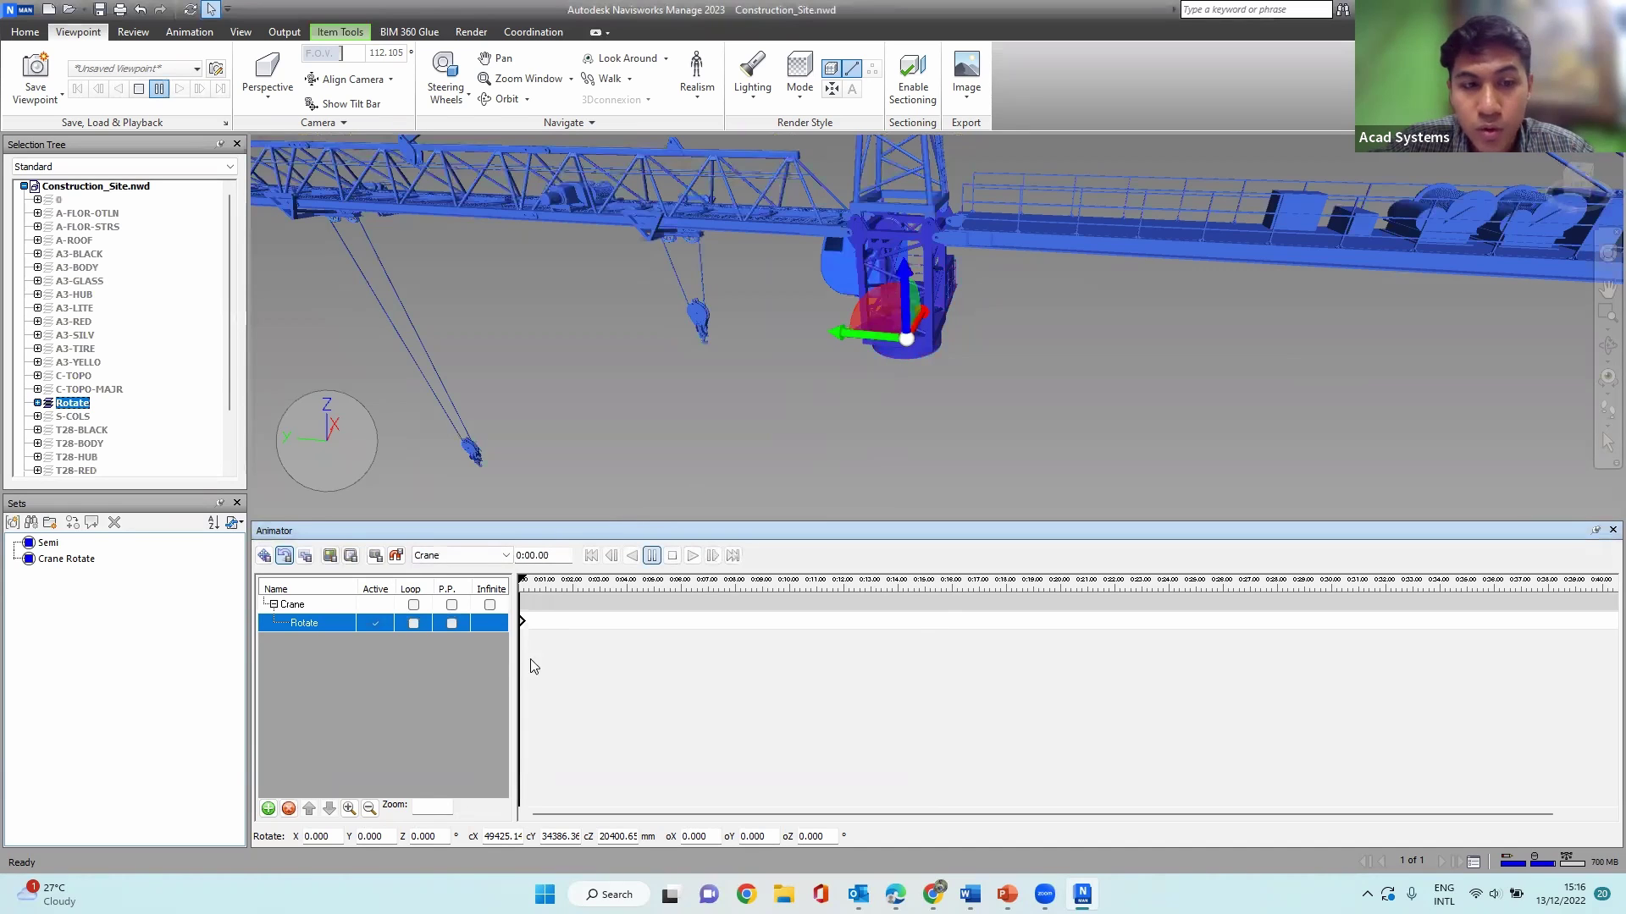
{"action": "left_click", "coordinate": [438, 837]}
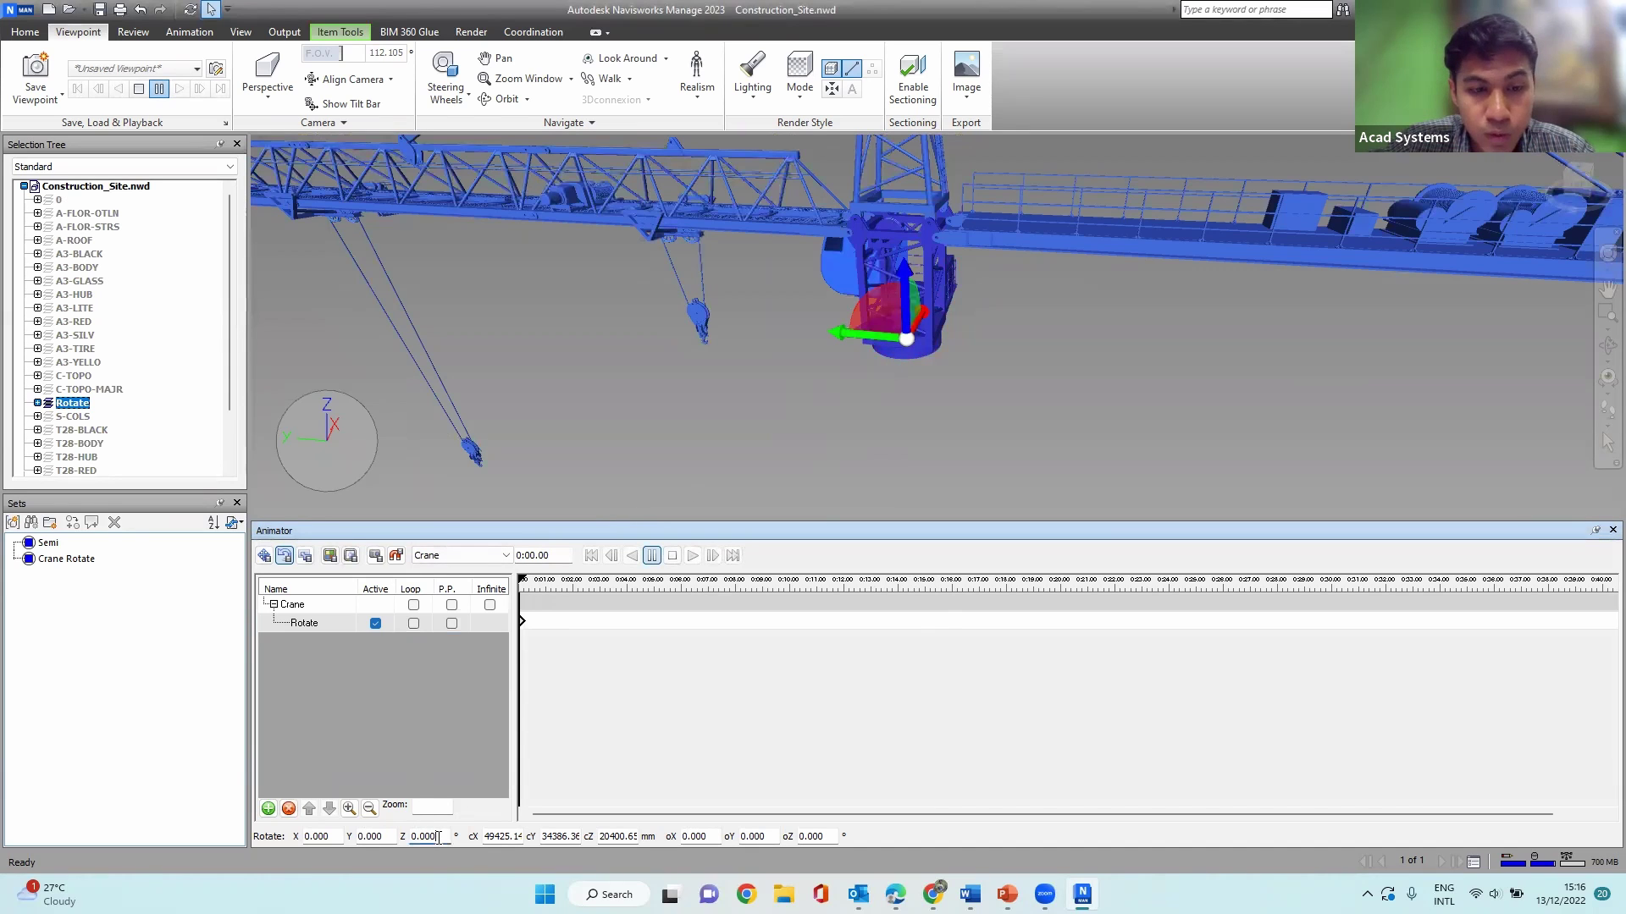
{"action": "left_click_drag", "start_coordinate": [436, 837], "coordinate": [401, 840]}
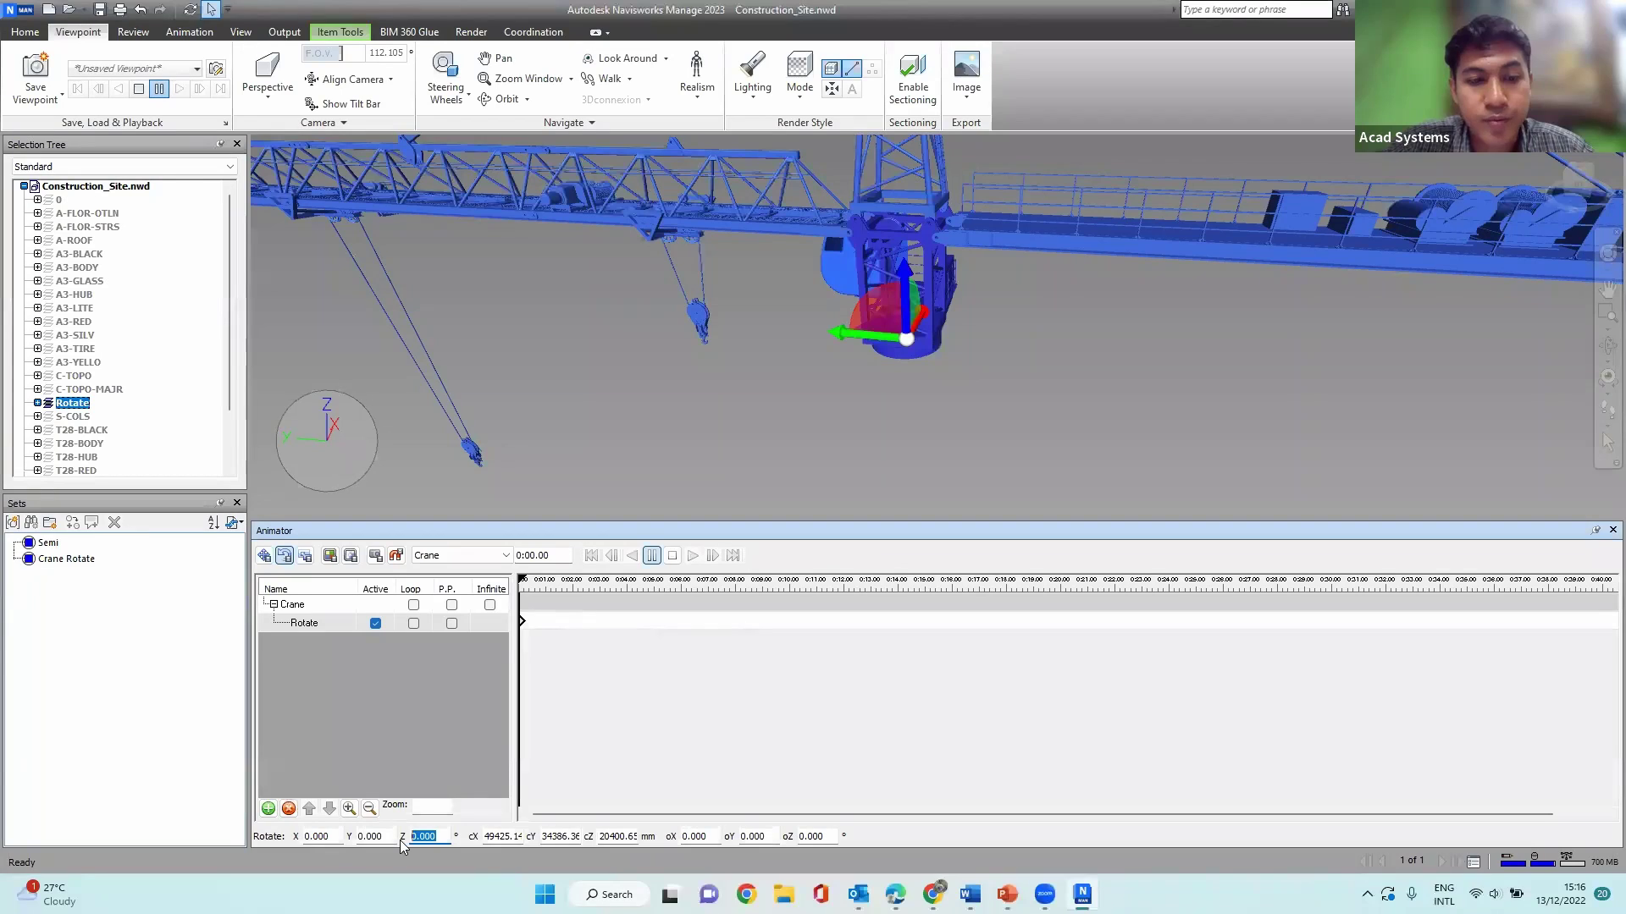
{"action": "type", "text": "180"}
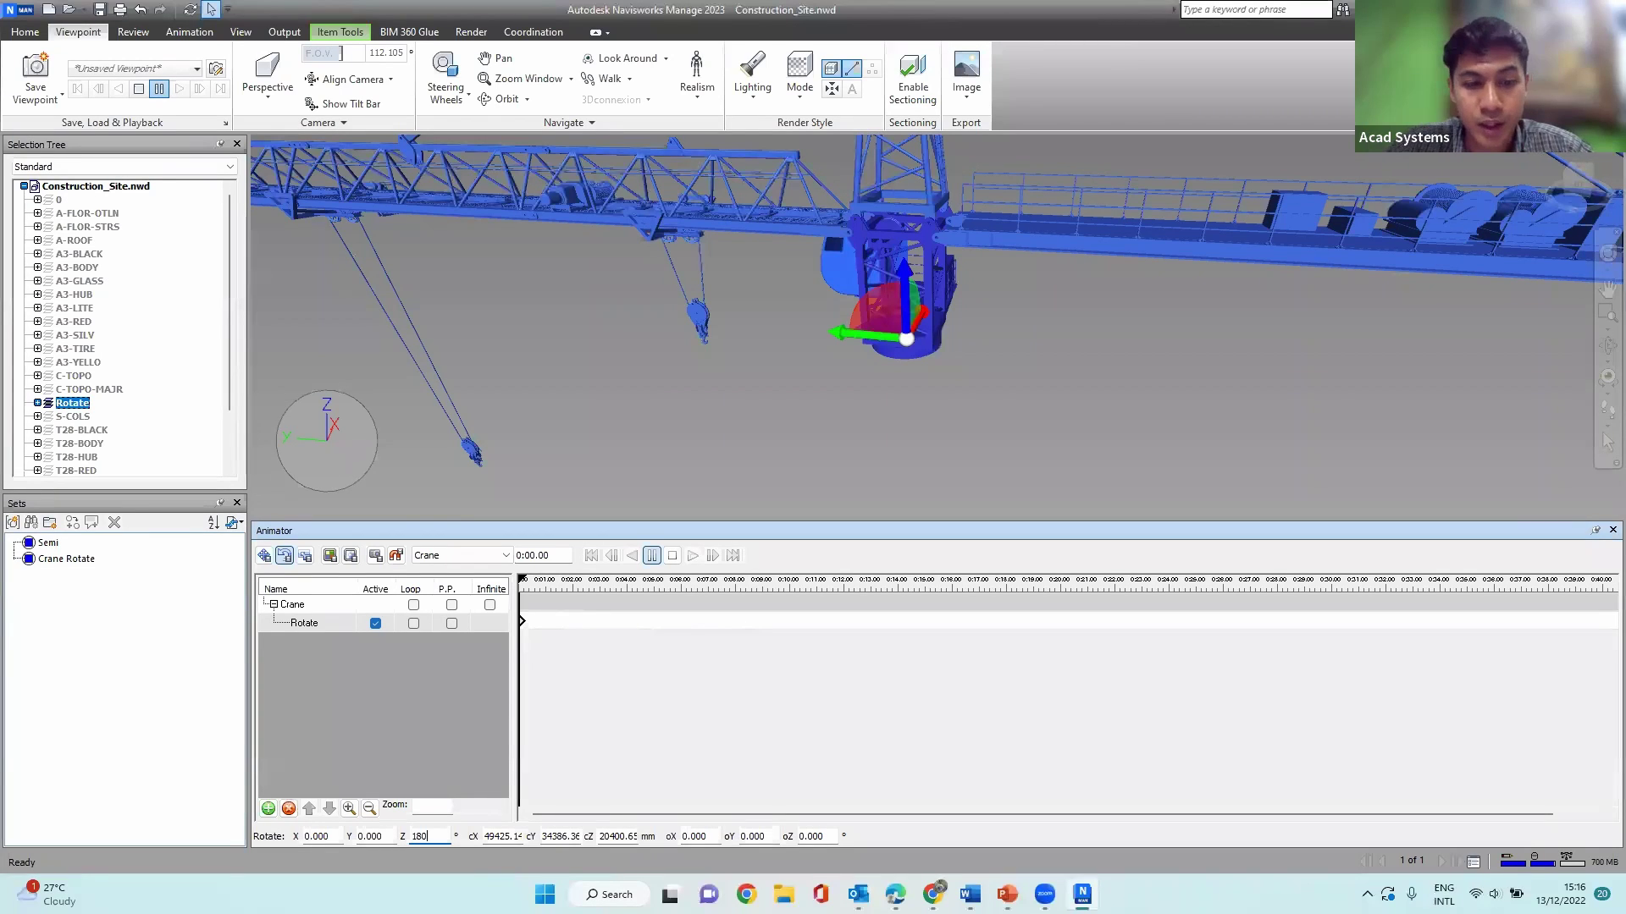
{"action": "key", "text": "Return"}
Step: Rotate the crane's upper part 180° about Z at time 0:15.00 and capture a keyframe there
{"action": "scroll", "coordinate": [608, 582], "scroll_direction": "up", "scroll_amount": 1}
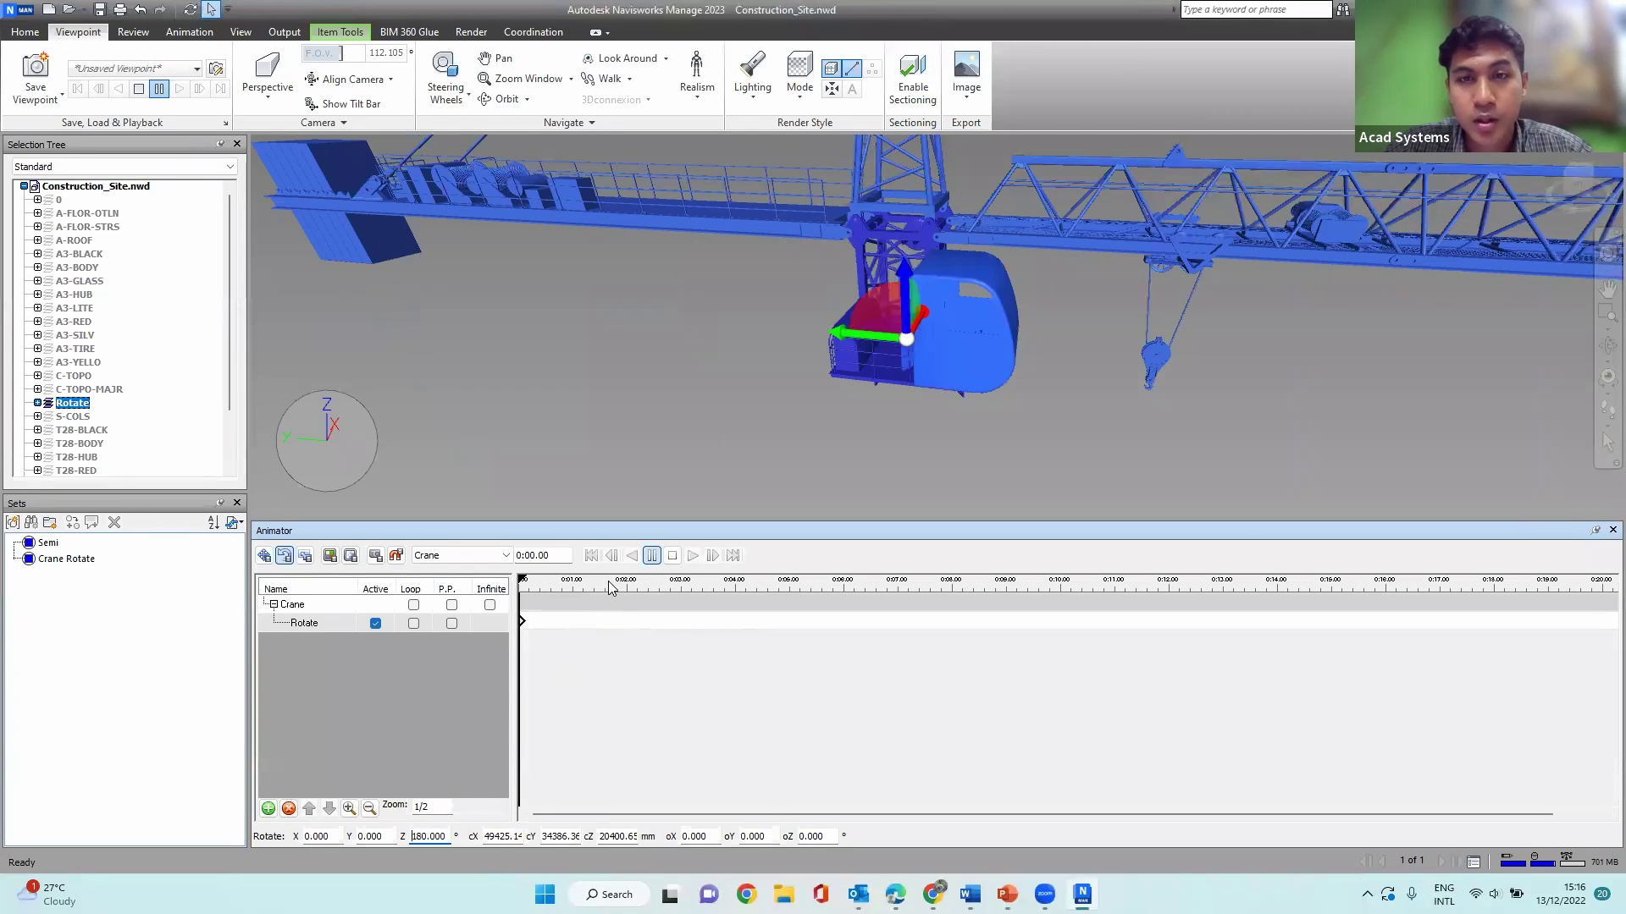
{"action": "scroll", "coordinate": [821, 404], "scroll_direction": "down", "scroll_amount": 5}
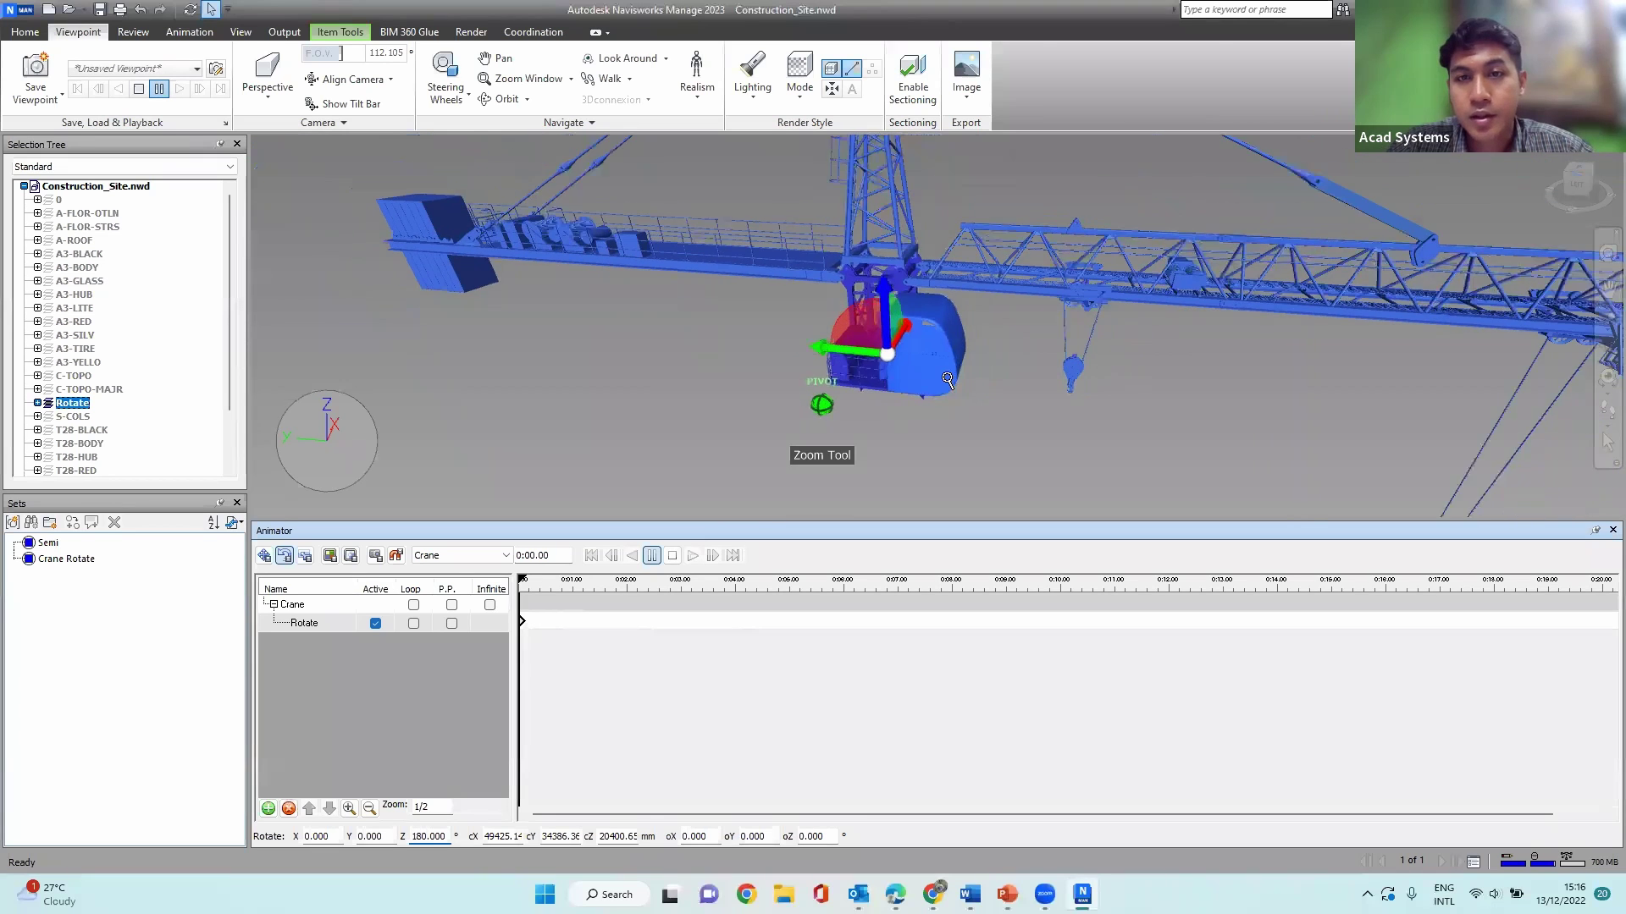
{"action": "scroll", "coordinate": [980, 380], "scroll_direction": "down", "scroll_amount": 3}
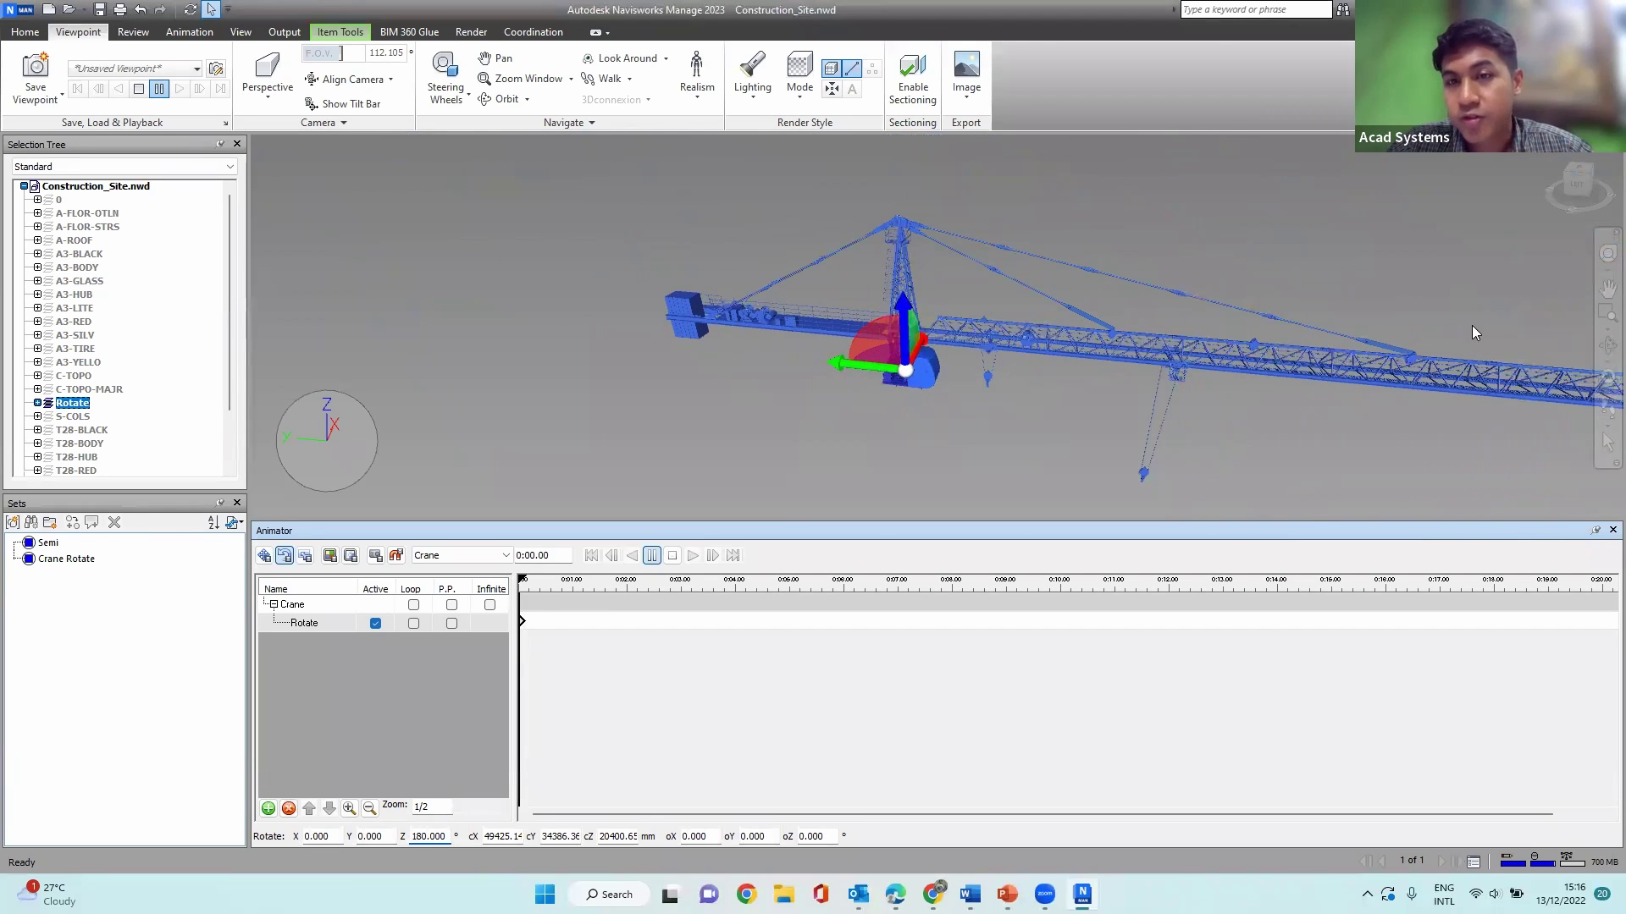
{"action": "middle_click_drag", "start_coordinate": [1209, 371], "coordinate": [1066, 331]}
{"action": "scroll", "coordinate": [787, 311], "scroll_direction": "up", "scroll_amount": 2}
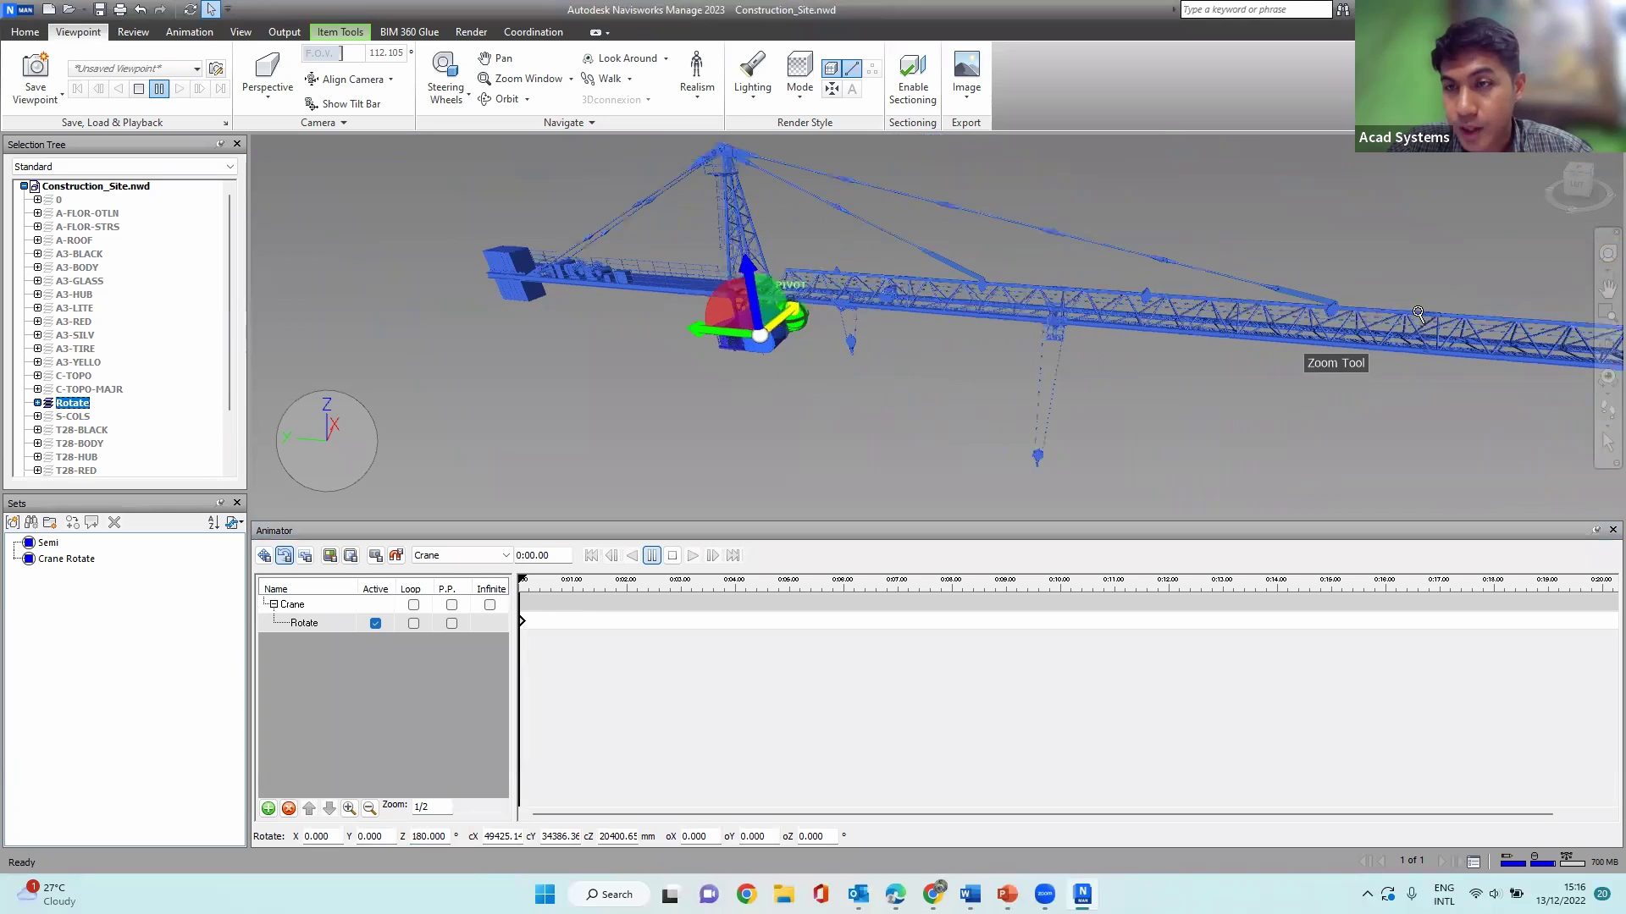
{"action": "left_click", "coordinate": [550, 556]}
{"action": "type", "text": "15"}
{"action": "key", "text": "Return"}
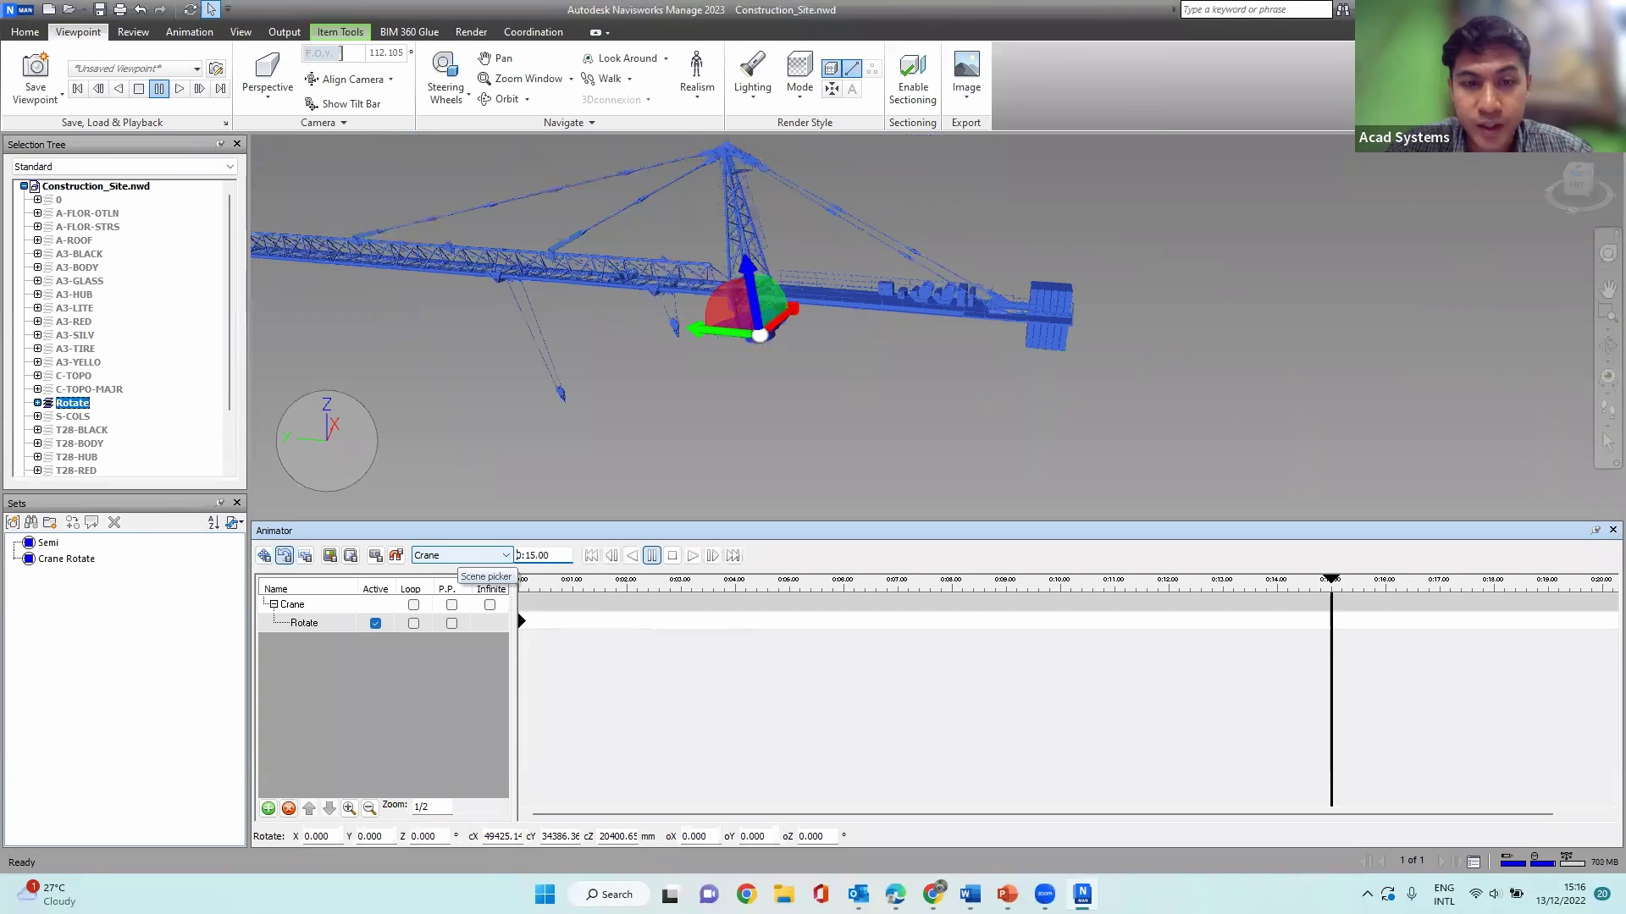
{"action": "left_click", "coordinate": [424, 837]}
{"action": "type", "text": "180"}
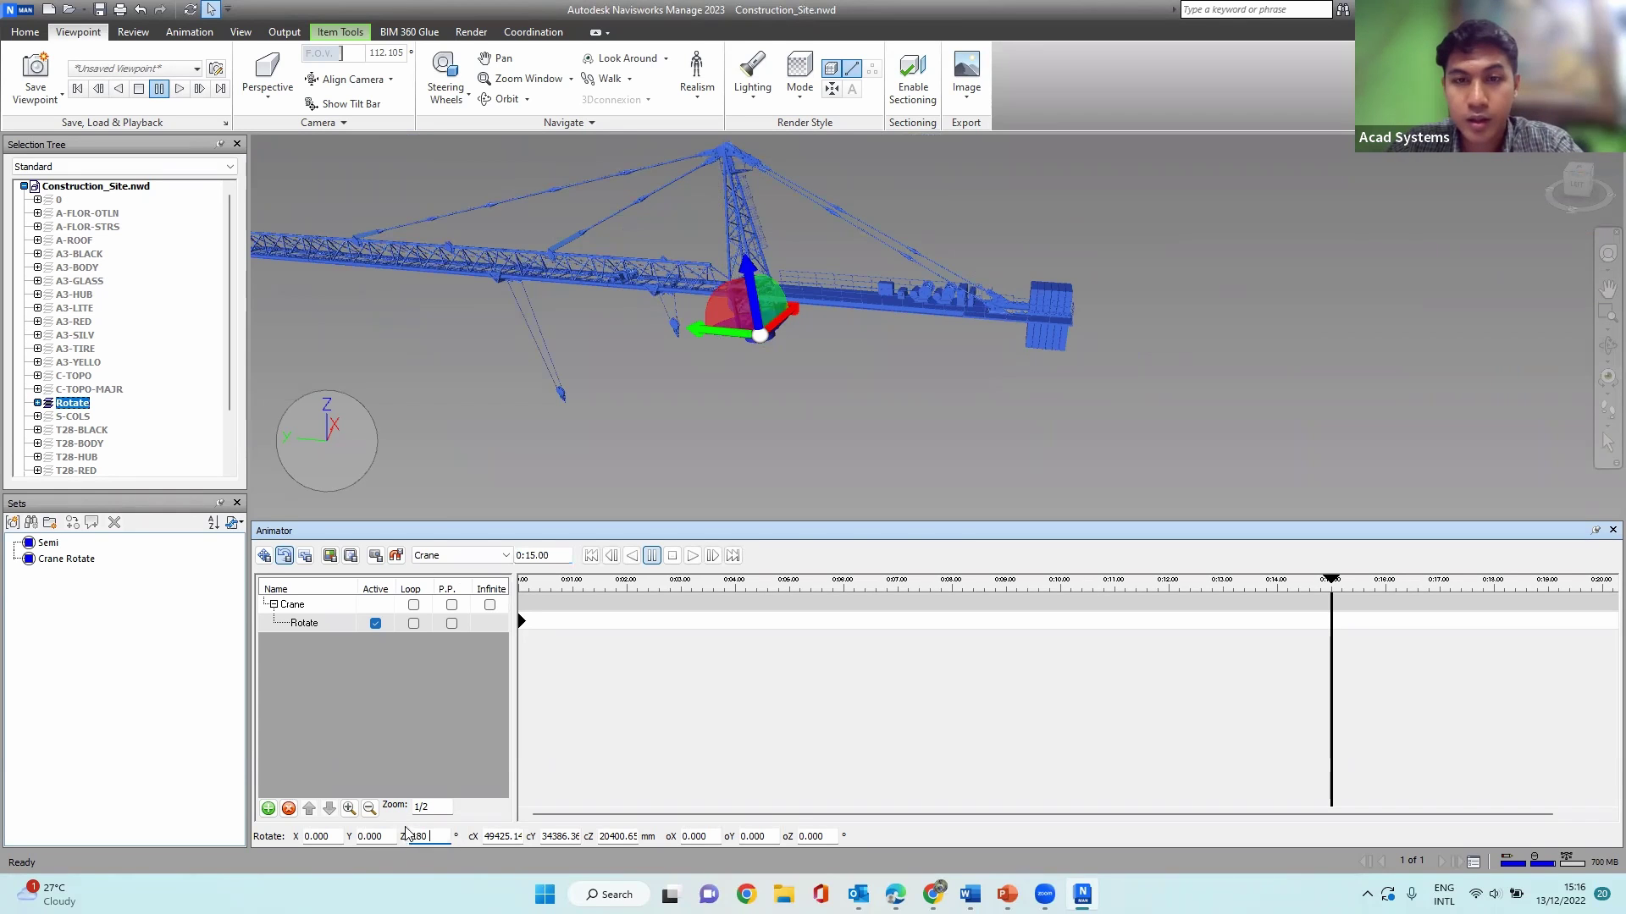
{"action": "key", "text": "Return"}
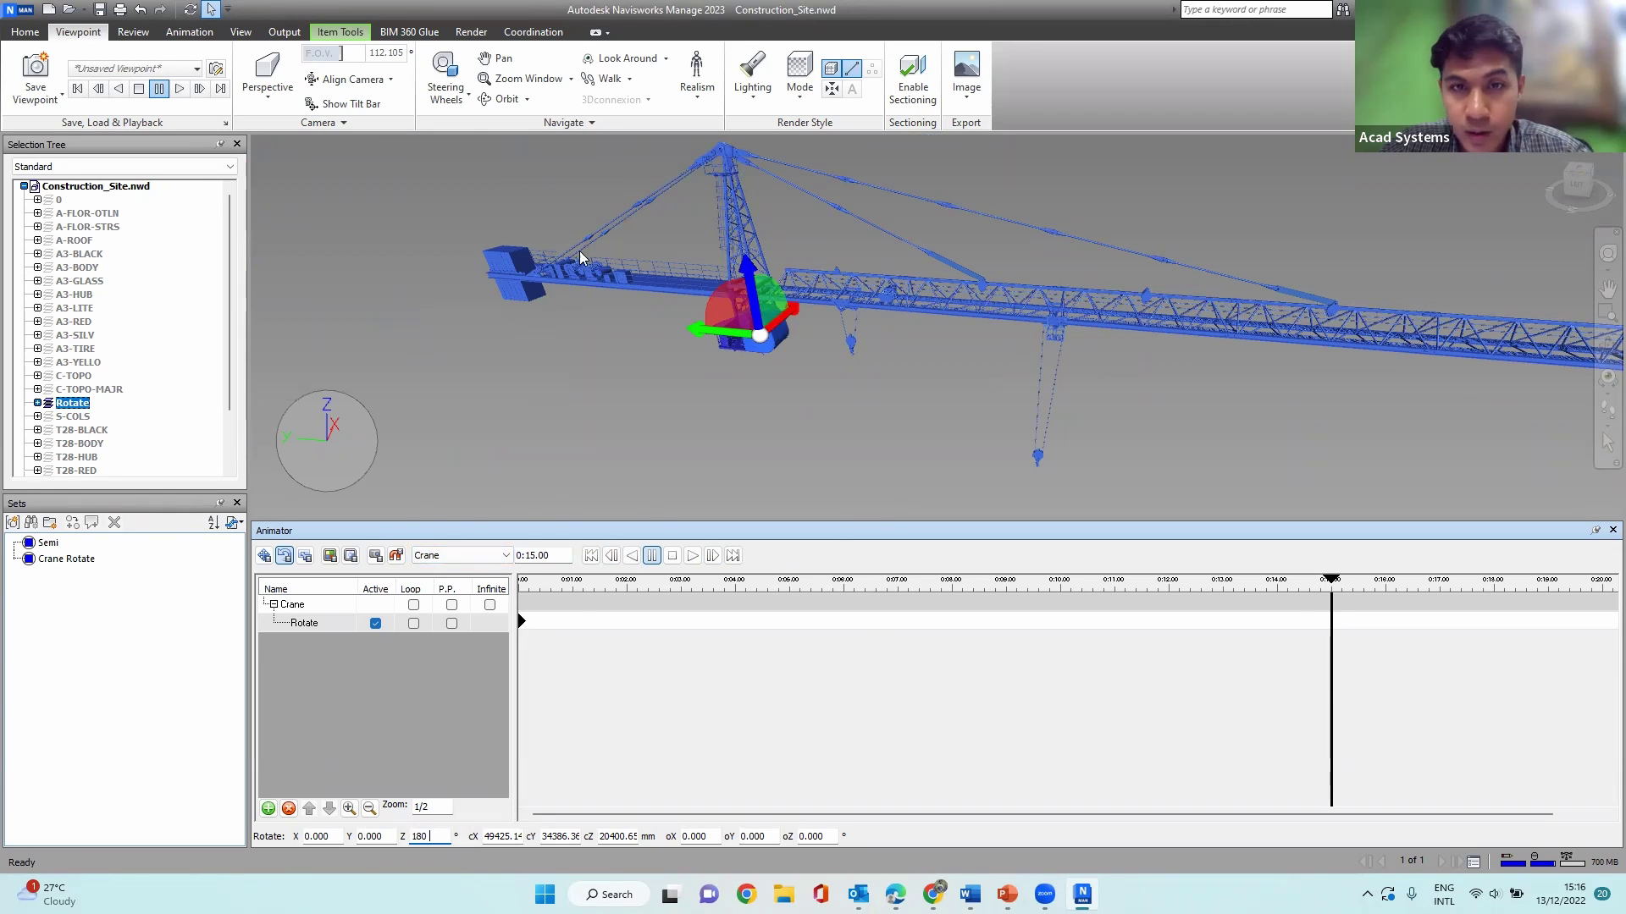
{"action": "left_click", "coordinate": [374, 556]}
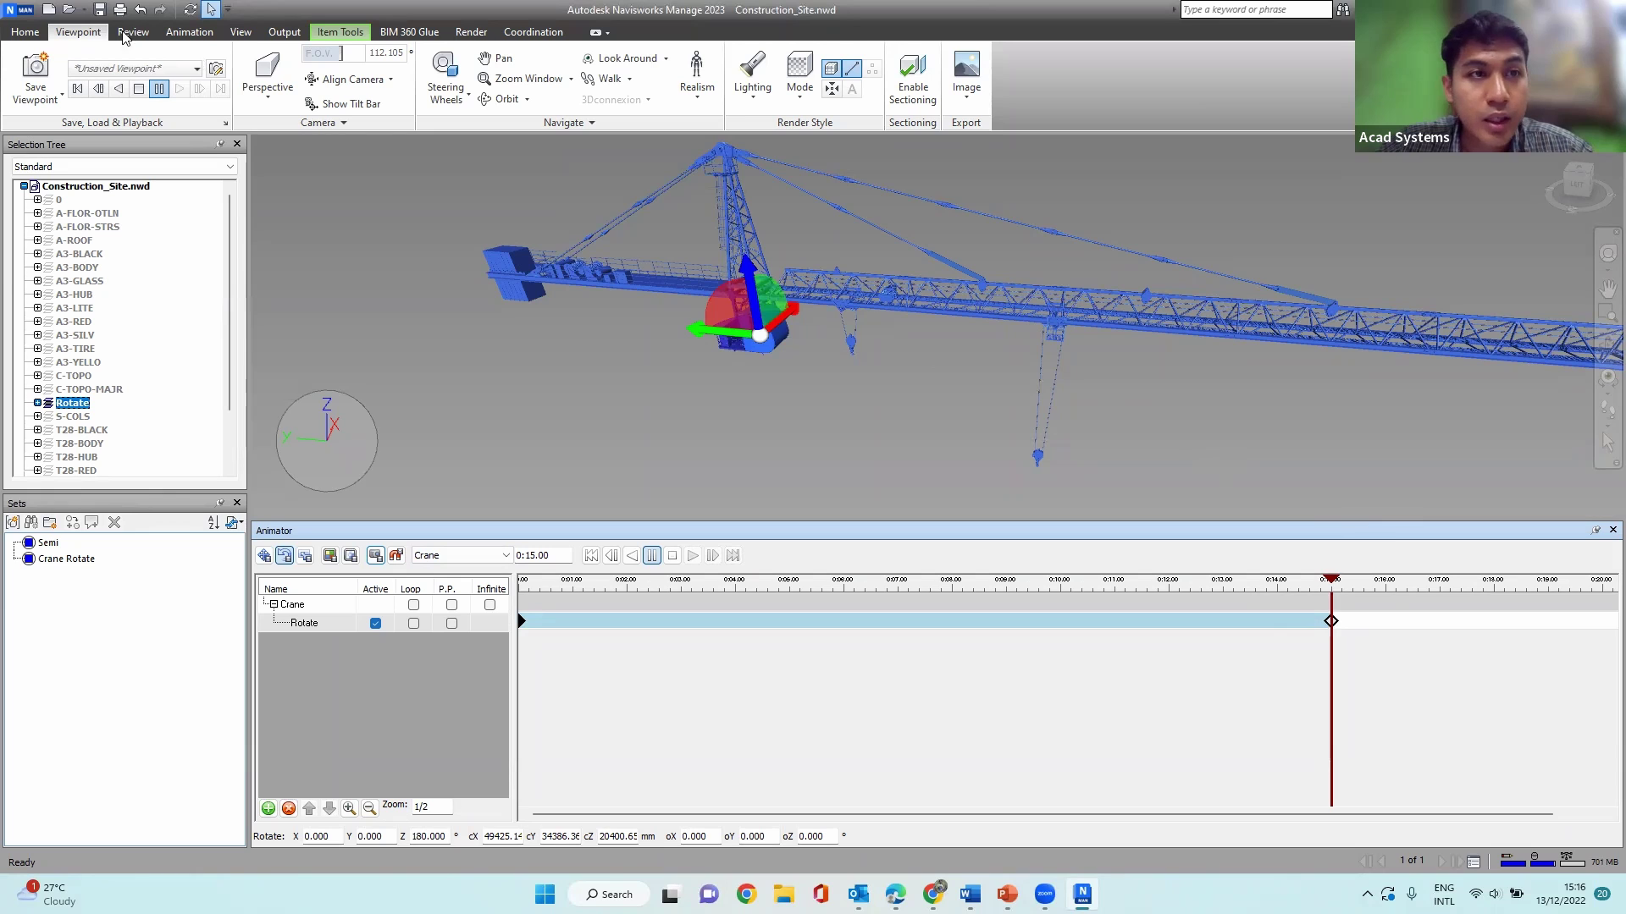
Step: Turn off hiding of unselected items to show the whole construction site again, and clear the selection
{"action": "left_click", "coordinate": [25, 31]}
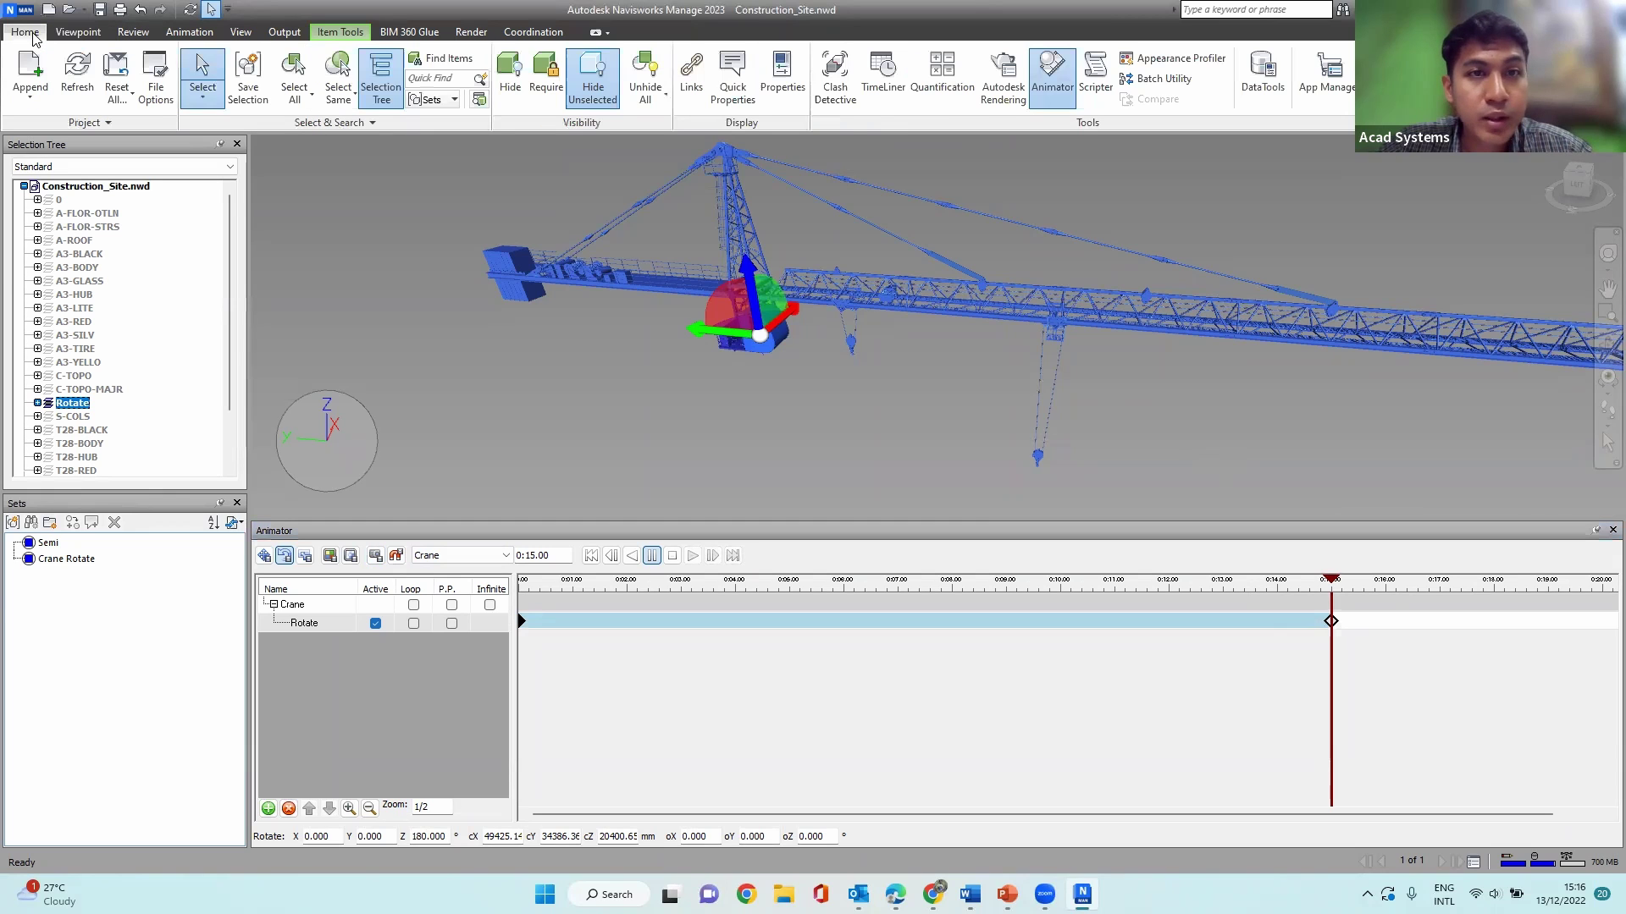
{"action": "left_click", "coordinate": [612, 89]}
{"action": "scroll", "coordinate": [760, 220], "scroll_direction": "down", "scroll_amount": 2}
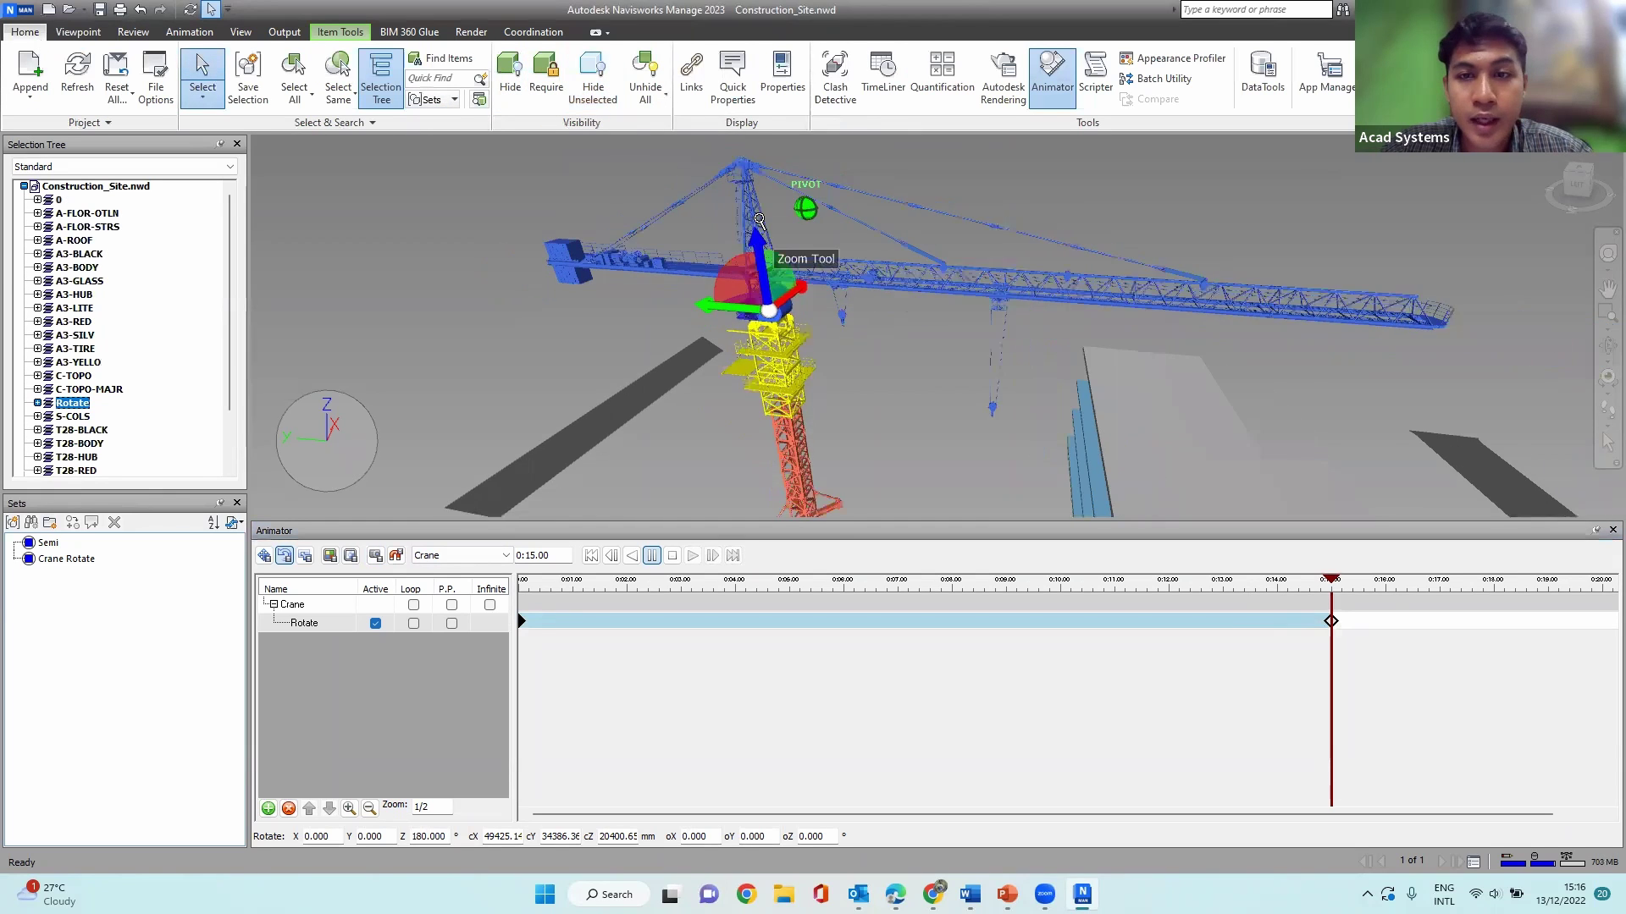
{"action": "scroll", "coordinate": [760, 220], "scroll_direction": "down", "scroll_amount": 4}
{"action": "scroll", "coordinate": [950, 310], "scroll_direction": "down", "scroll_amount": 2}
{"action": "mouse_move", "coordinate": [1018, 346]}
{"action": "middle_mouse_down", "text": "shift"}
{"action": "mouse_move", "coordinate": [984, 298]}
{"action": "mouse_move", "coordinate": [1046, 229]}
{"action": "mouse_move", "coordinate": [1029, 212]}
{"action": "middle_mouse_up", "text": "shift"}
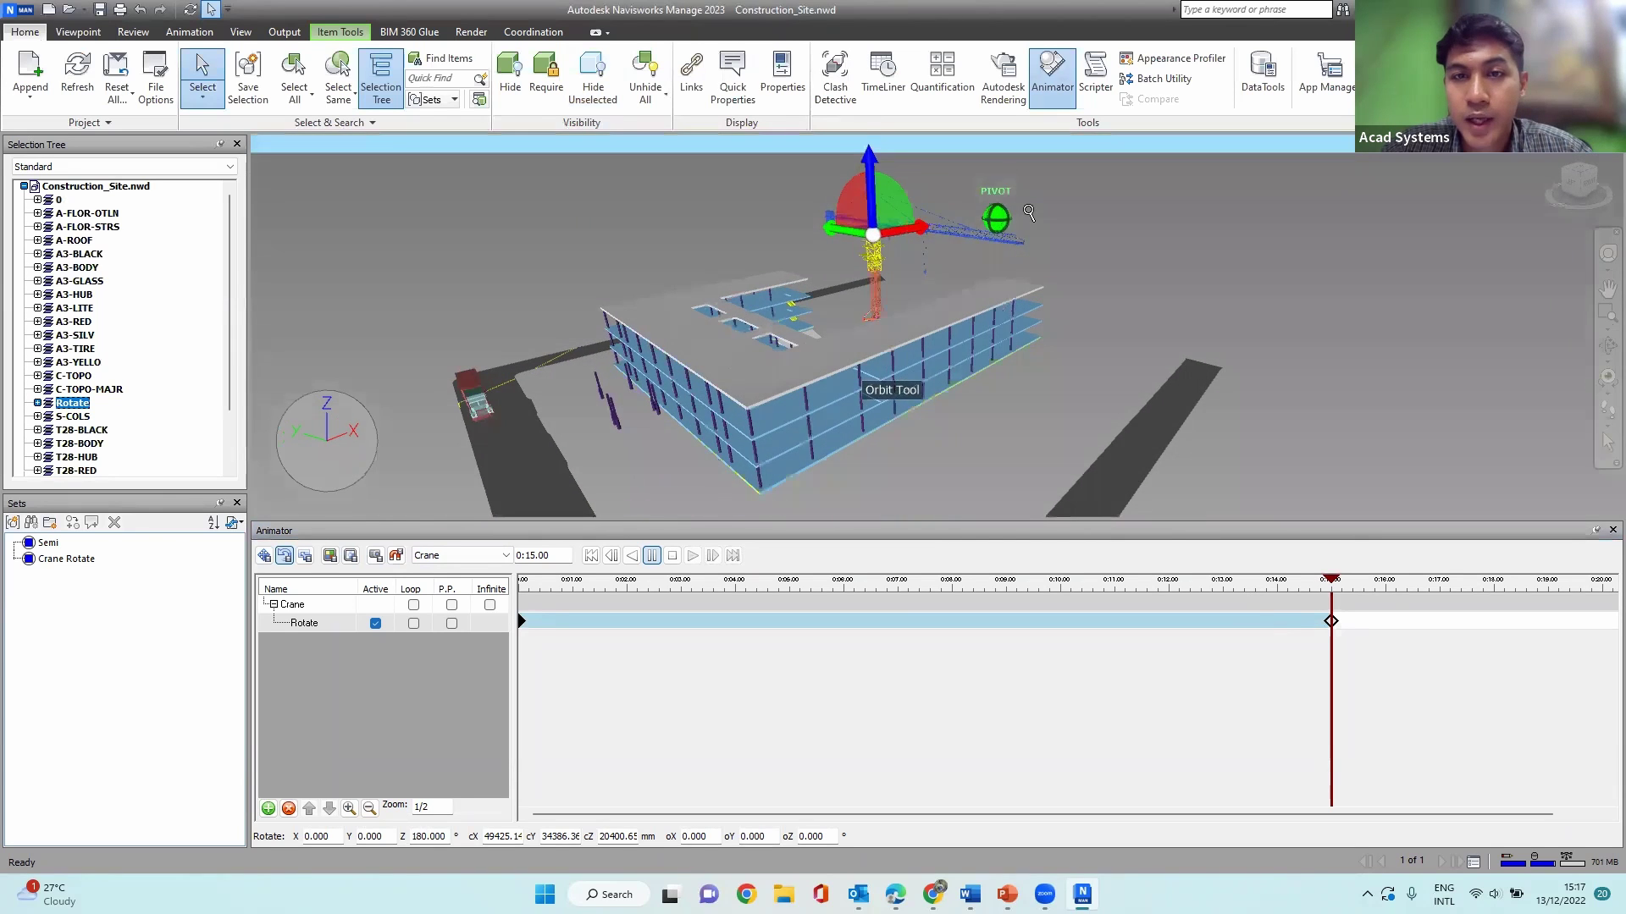
{"action": "key", "text": "Escape"}
Step: Play the Crane scene from its start to check the crane's rotation
{"action": "scroll", "coordinate": [1028, 212], "scroll_direction": "up", "scroll_amount": 4}
{"action": "middle_click_drag", "start_coordinate": [1121, 321], "coordinate": [1111, 336], "text": "shift"}
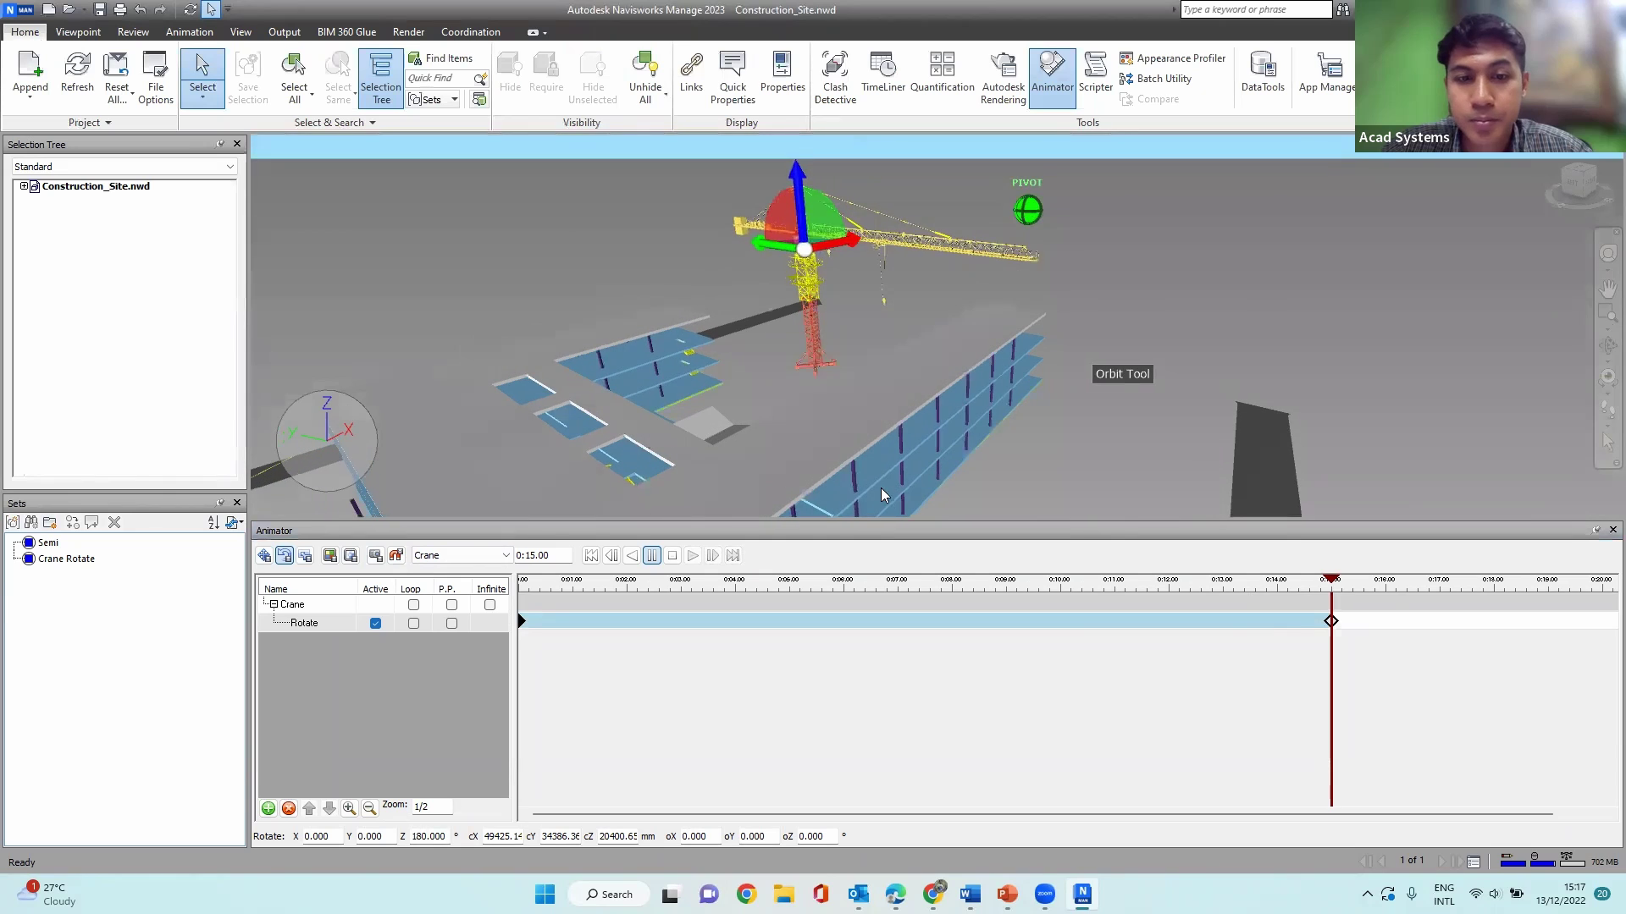
{"action": "left_click", "coordinate": [675, 557]}
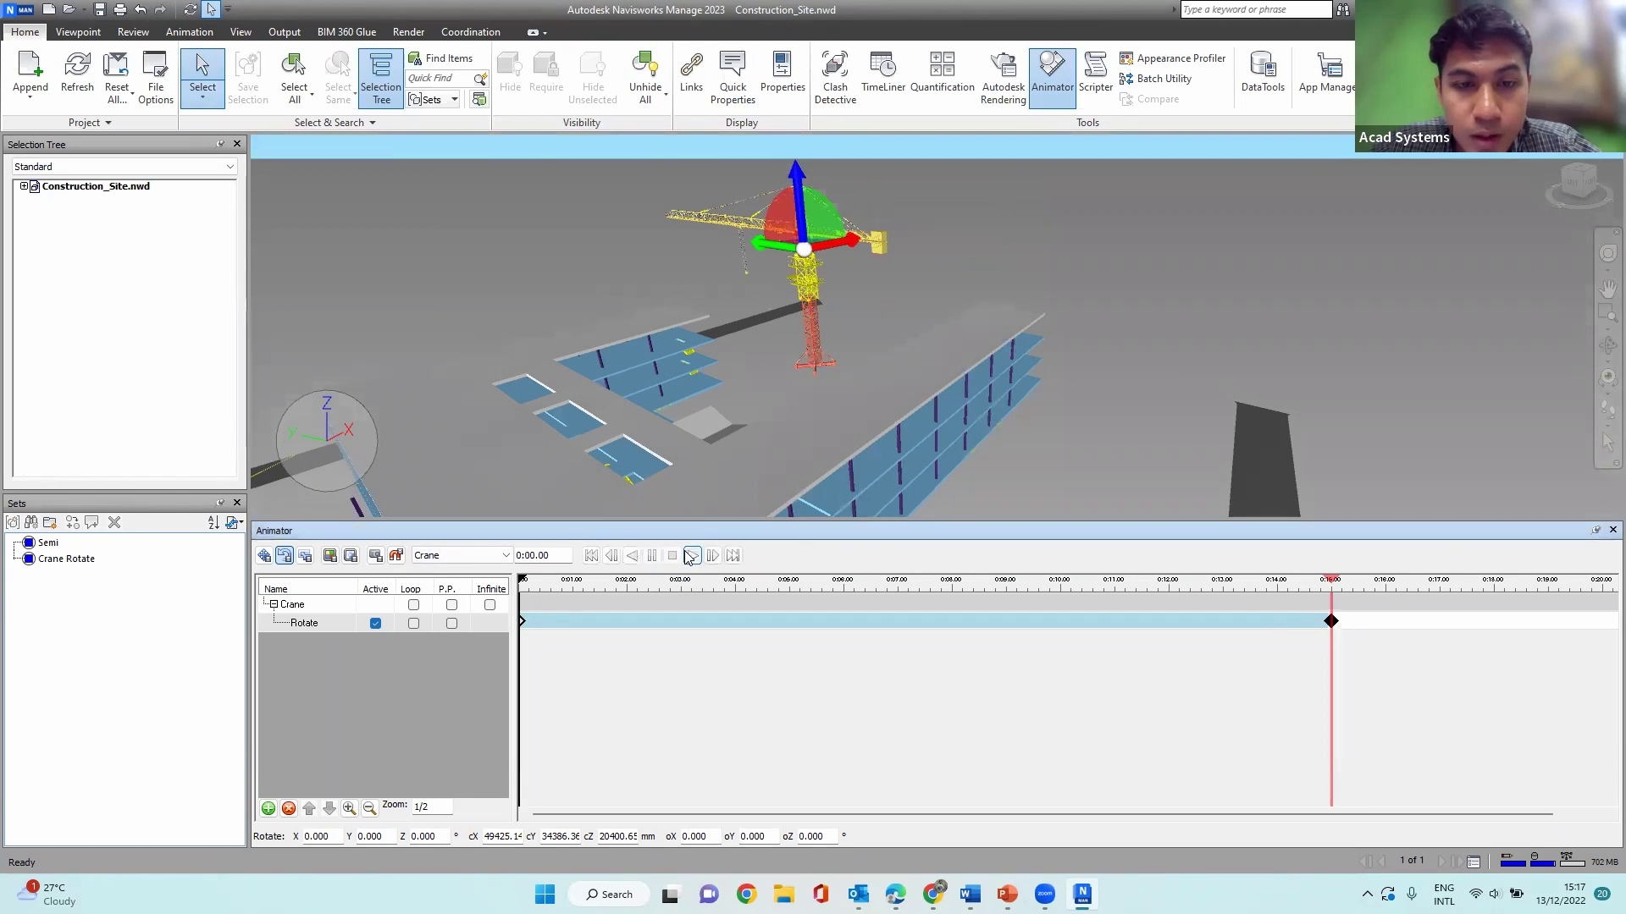
{"action": "left_click", "coordinate": [693, 556]}
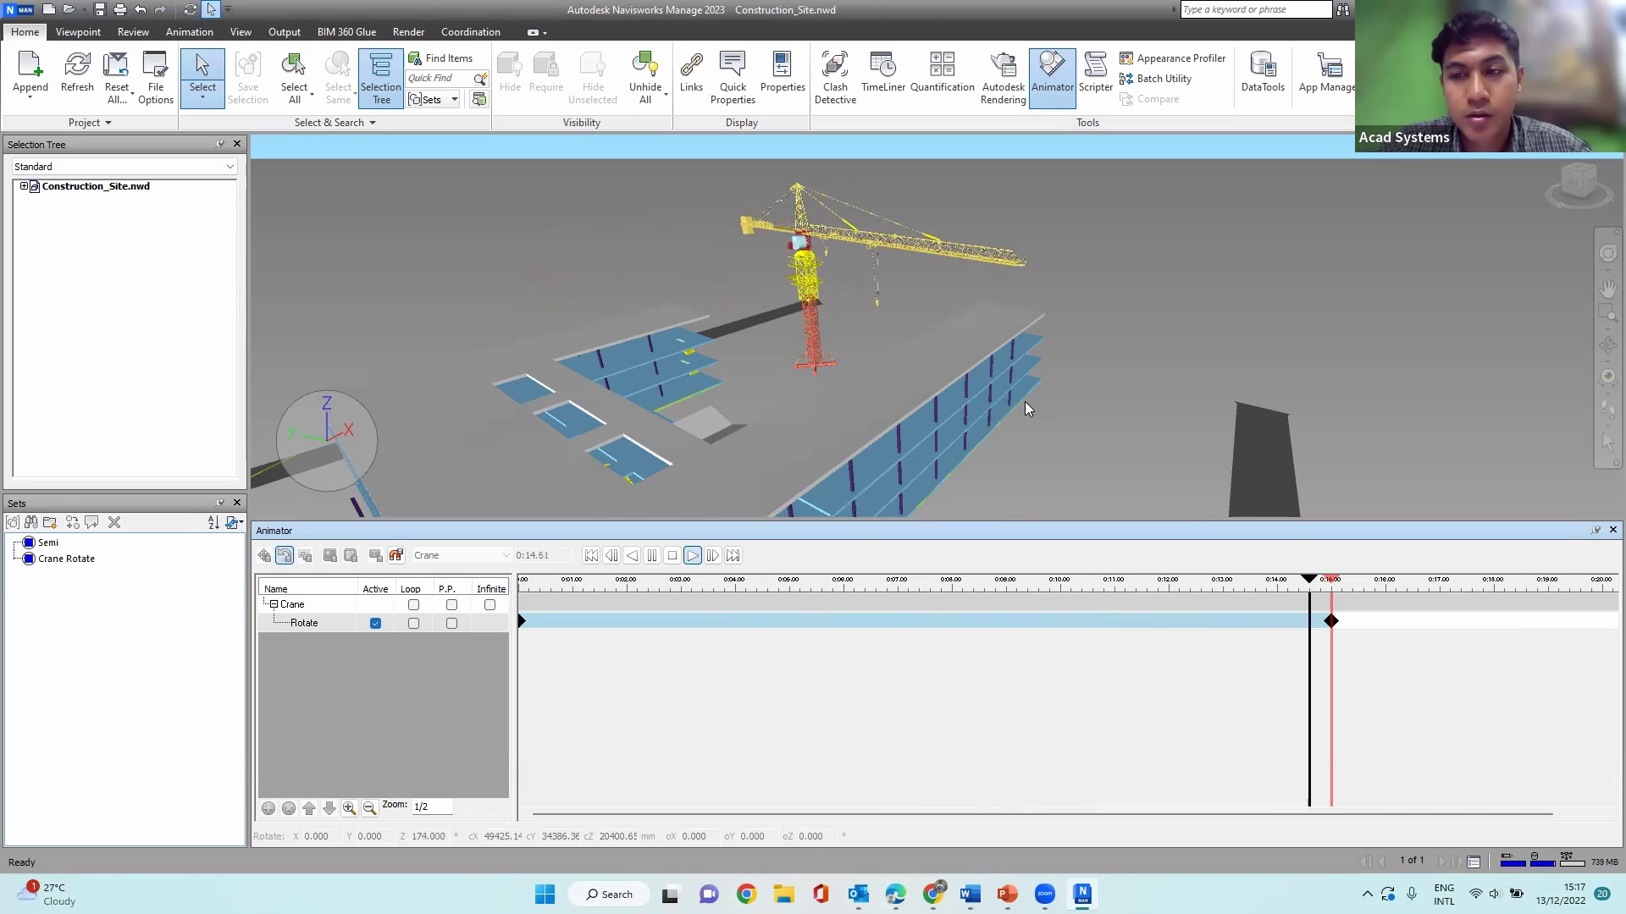
Step: Bring the truck beside the building into view and select the saved Semi set
{"action": "scroll", "coordinate": [1129, 285], "scroll_direction": "down", "scroll_amount": 5}
{"action": "middle_click_drag", "start_coordinate": [1129, 284], "coordinate": [1143, 351], "text": "shift"}
{"action": "scroll", "coordinate": [1062, 436], "scroll_direction": "up", "scroll_amount": 4}
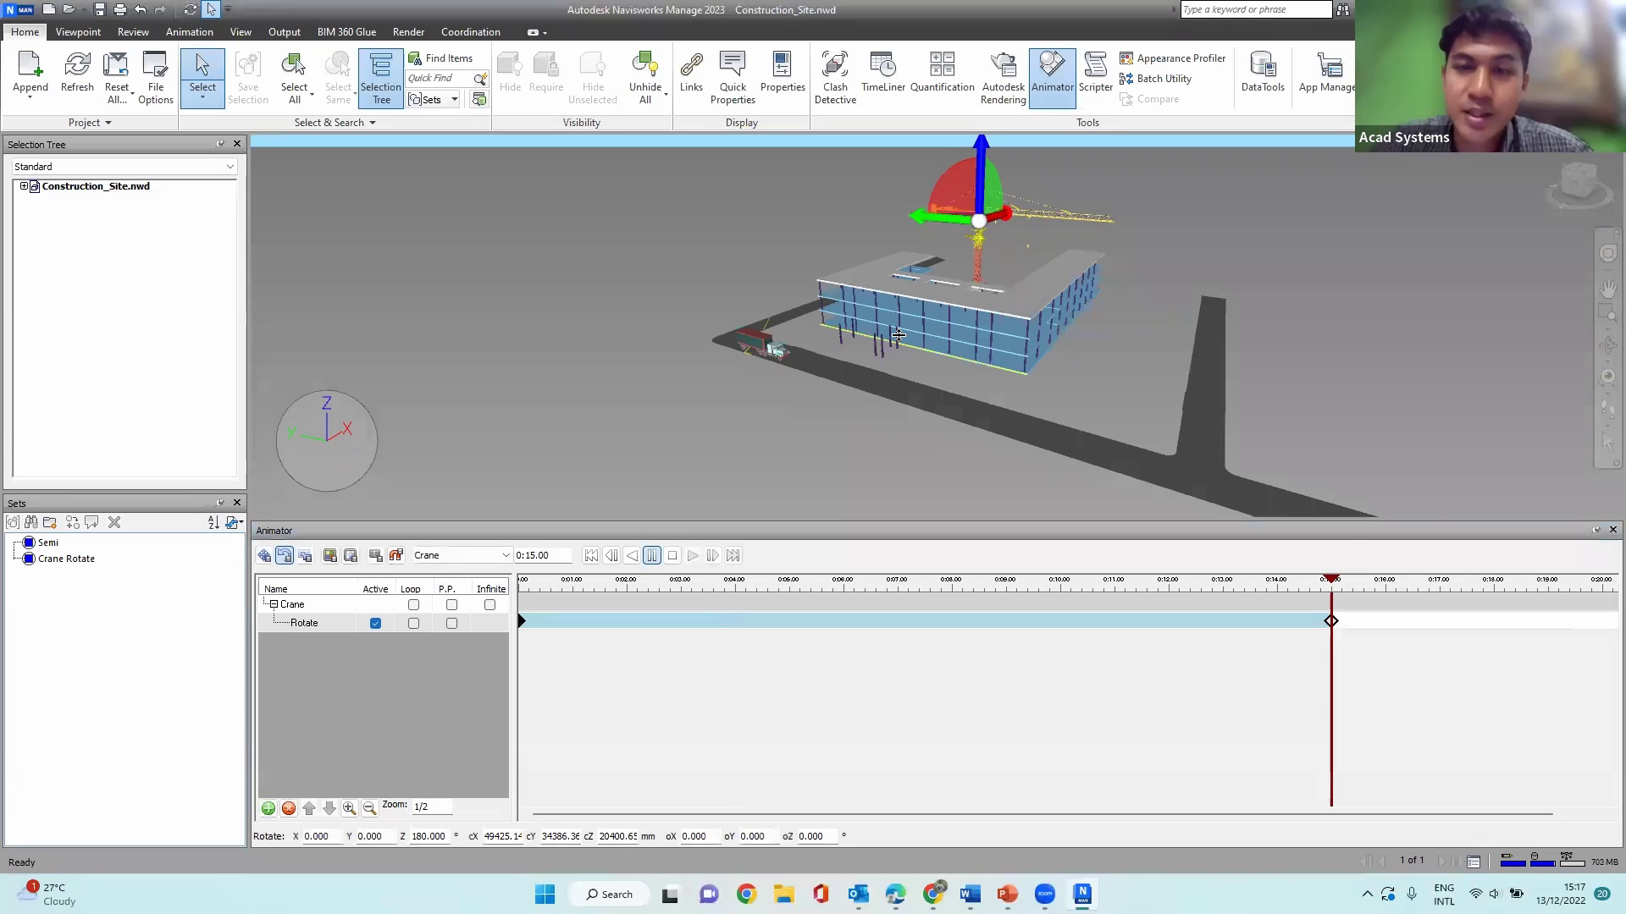
{"action": "scroll", "coordinate": [1010, 333], "scroll_direction": "up", "scroll_amount": 2}
{"action": "middle_click_drag", "start_coordinate": [814, 389], "coordinate": [891, 412], "text": "shift"}
{"action": "mouse_move", "coordinate": [724, 403]}
{"action": "middle_mouse_down", "text": "shift"}
{"action": "mouse_move", "coordinate": [773, 415]}
{"action": "mouse_move", "coordinate": [754, 440]}
{"action": "mouse_move", "coordinate": [918, 399]}
{"action": "mouse_move", "coordinate": [931, 349]}
{"action": "middle_mouse_up", "text": "shift"}
{"action": "left_click", "coordinate": [652, 413]}
{"action": "key", "text": "Escape"}
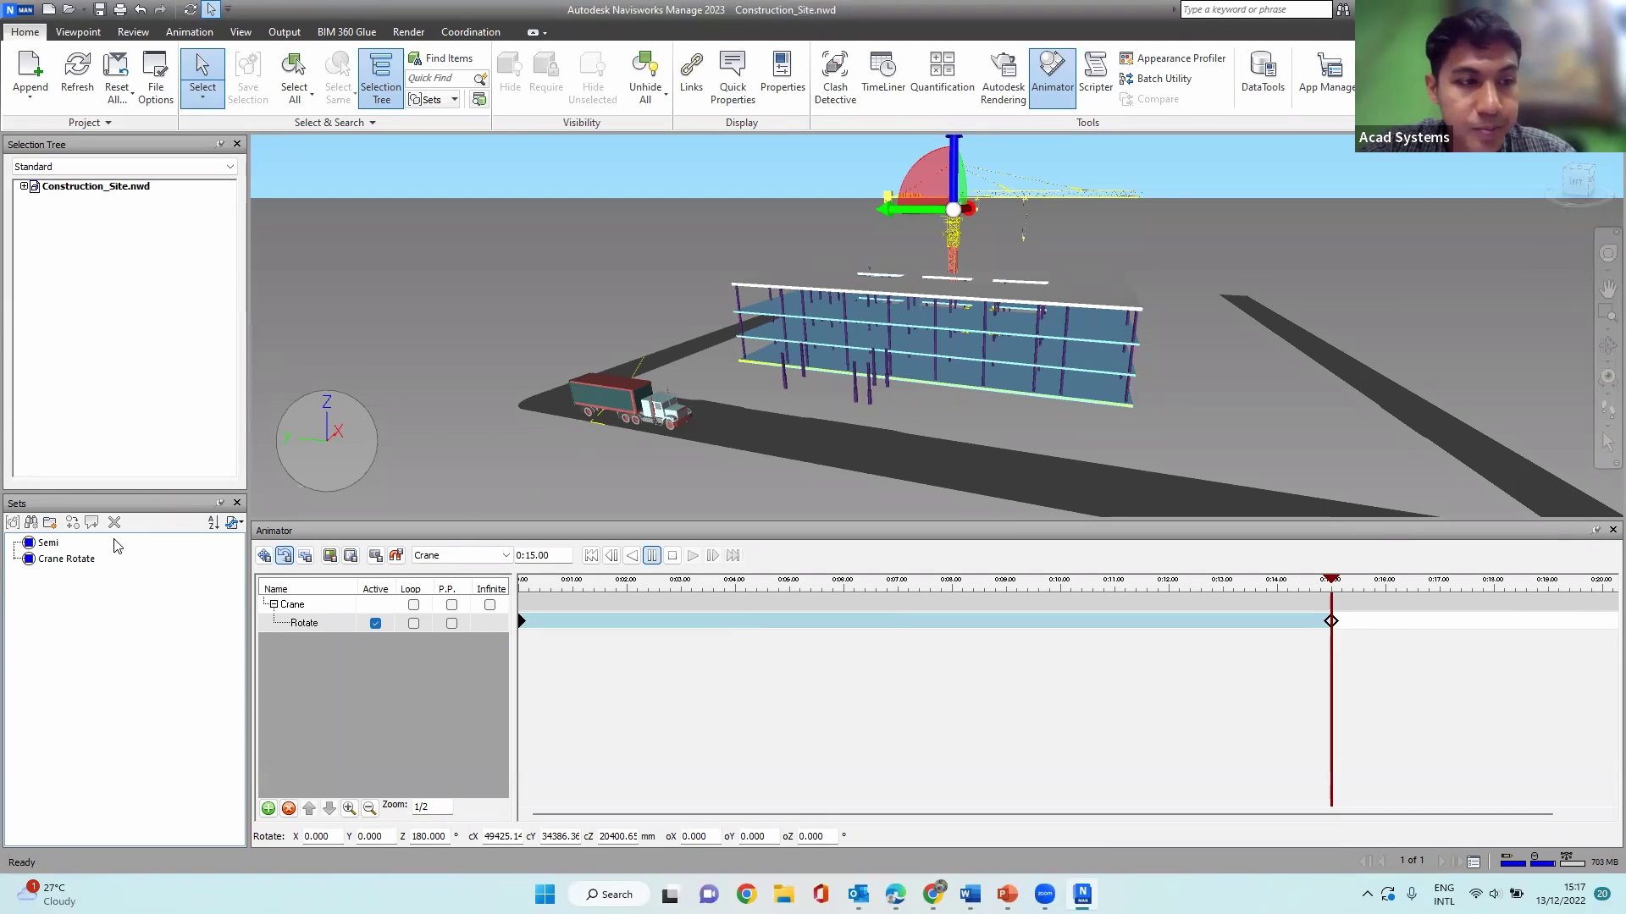
{"action": "left_click", "coordinate": [49, 543]}
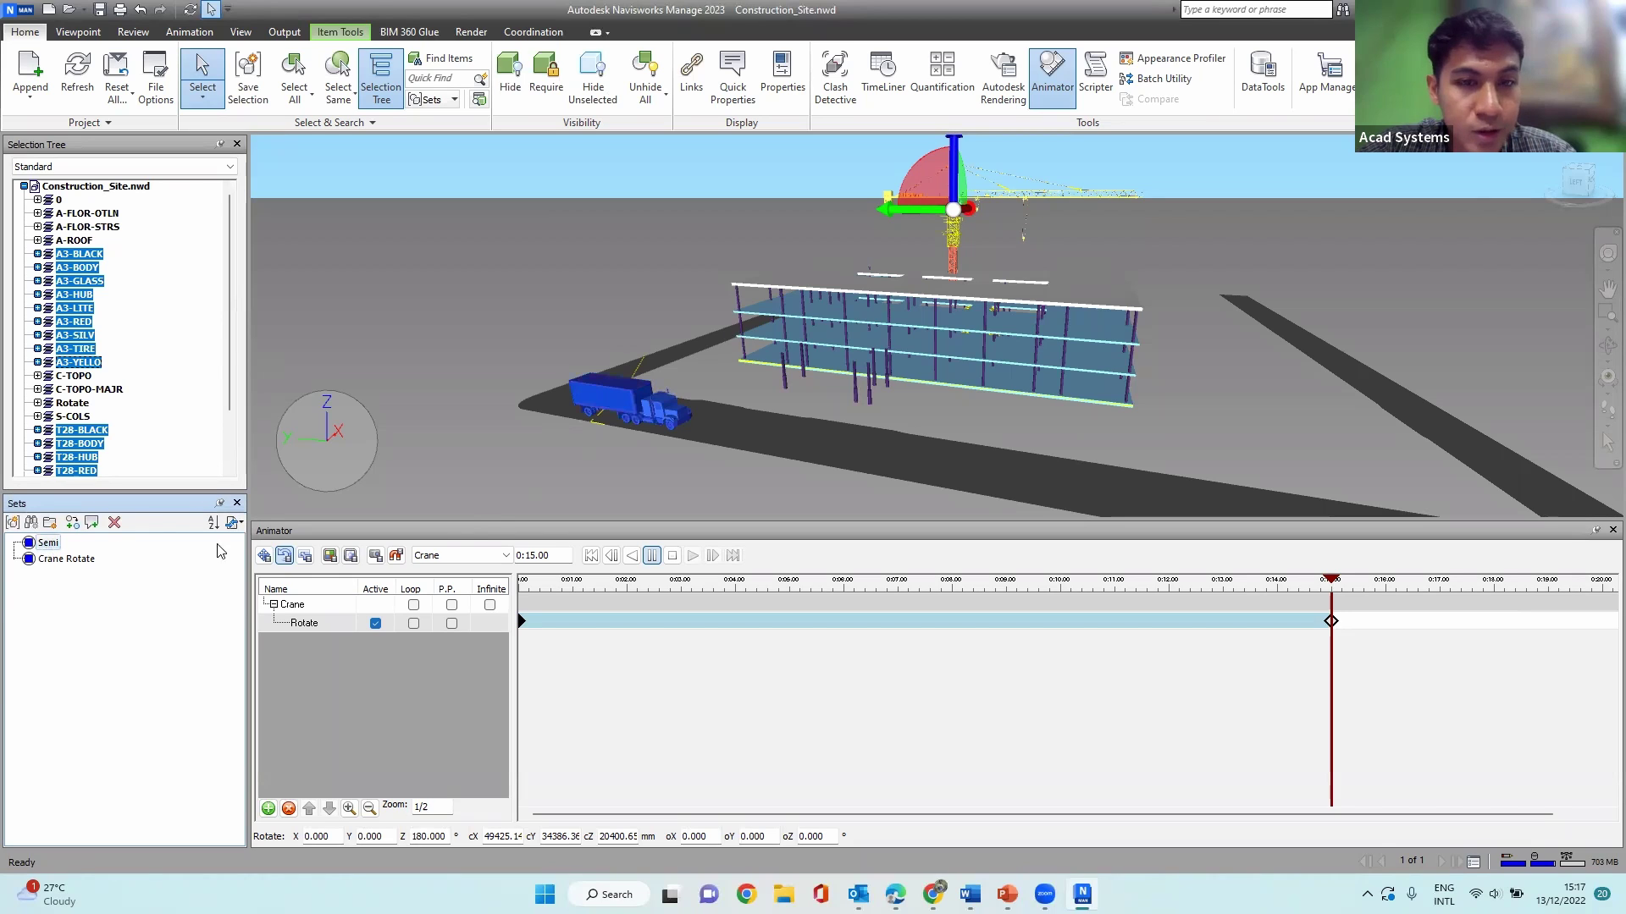
Step: Add an animation set to the Crane scene from the current selection and name it Truck
{"action": "left_click", "coordinate": [302, 606]}
{"action": "right_click", "coordinate": [303, 606]}
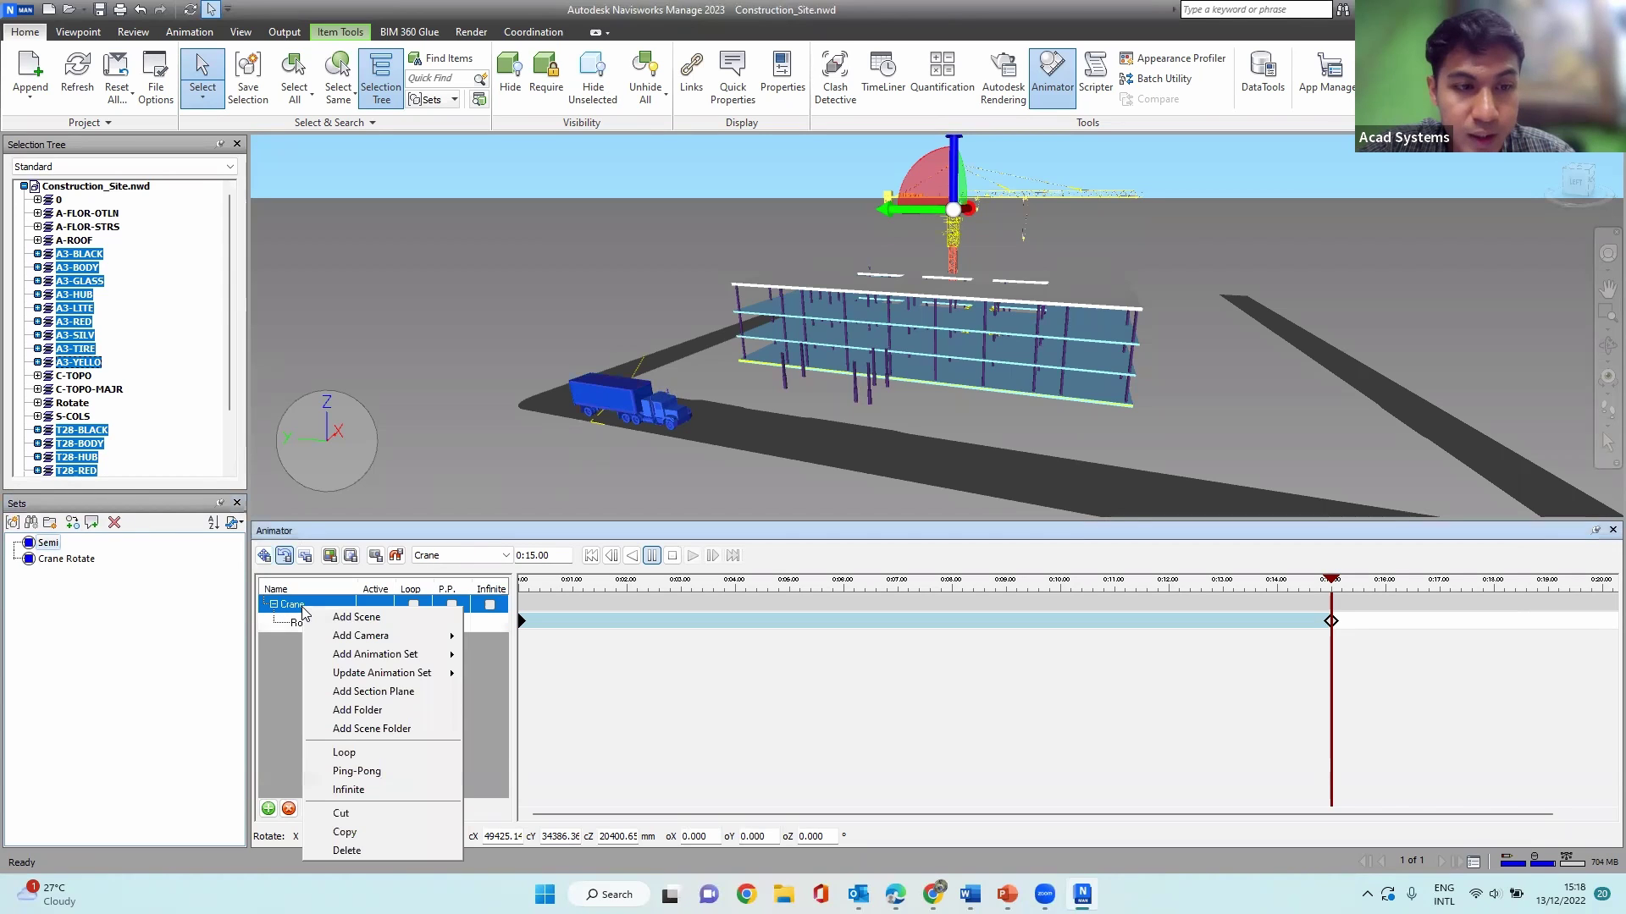
{"action": "mouse_move", "coordinate": [369, 656]}
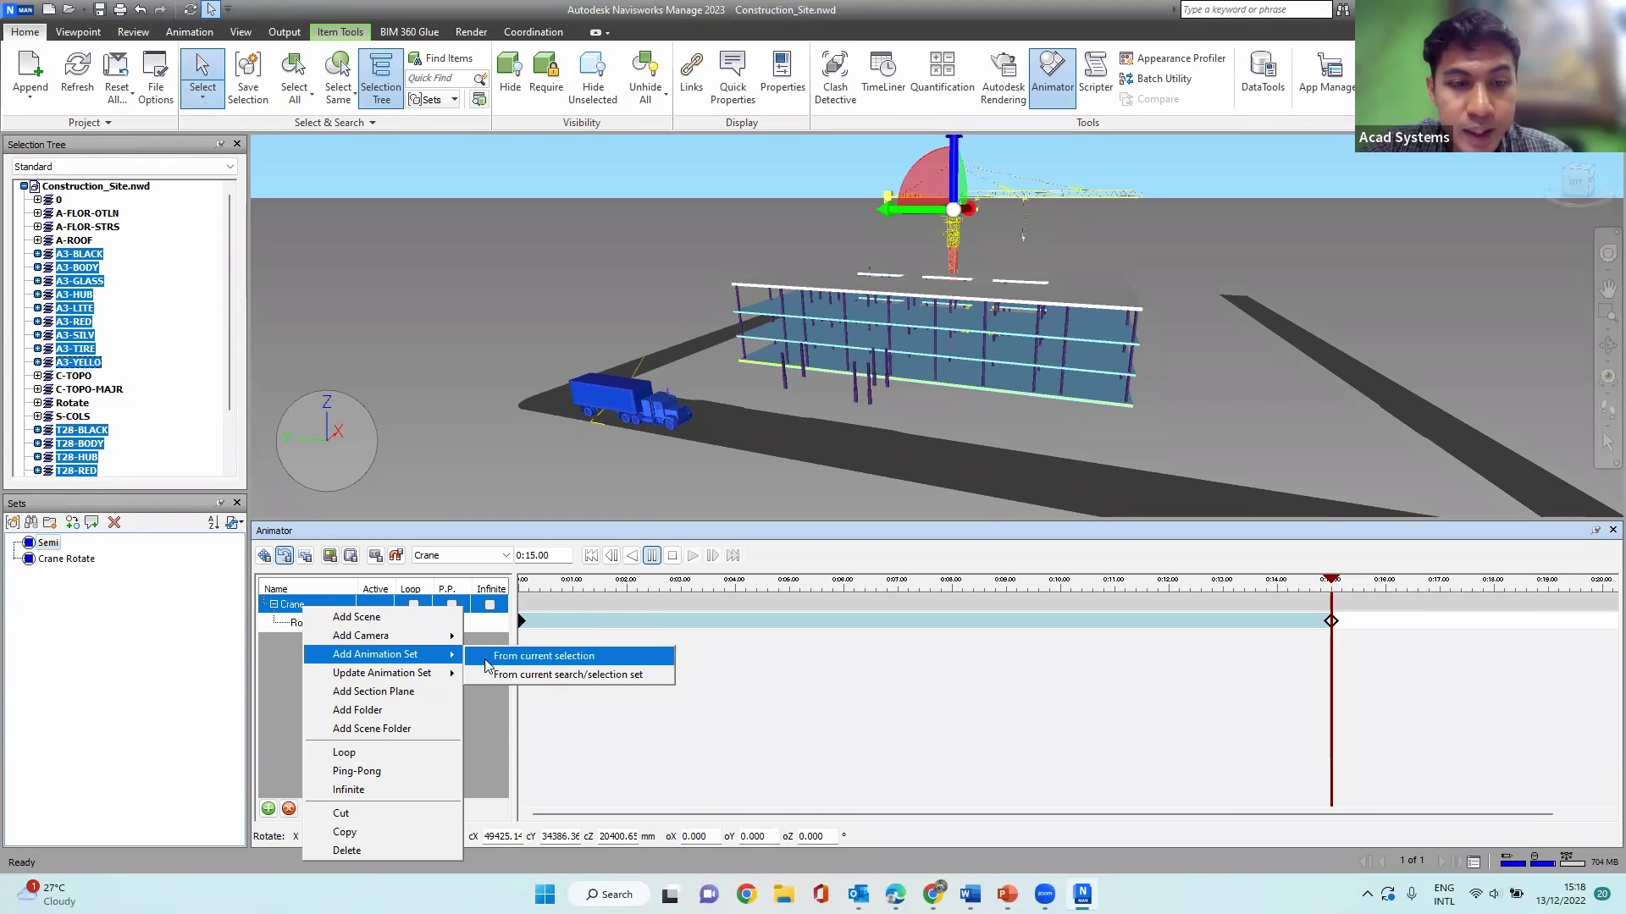
{"action": "left_click", "coordinate": [506, 657]}
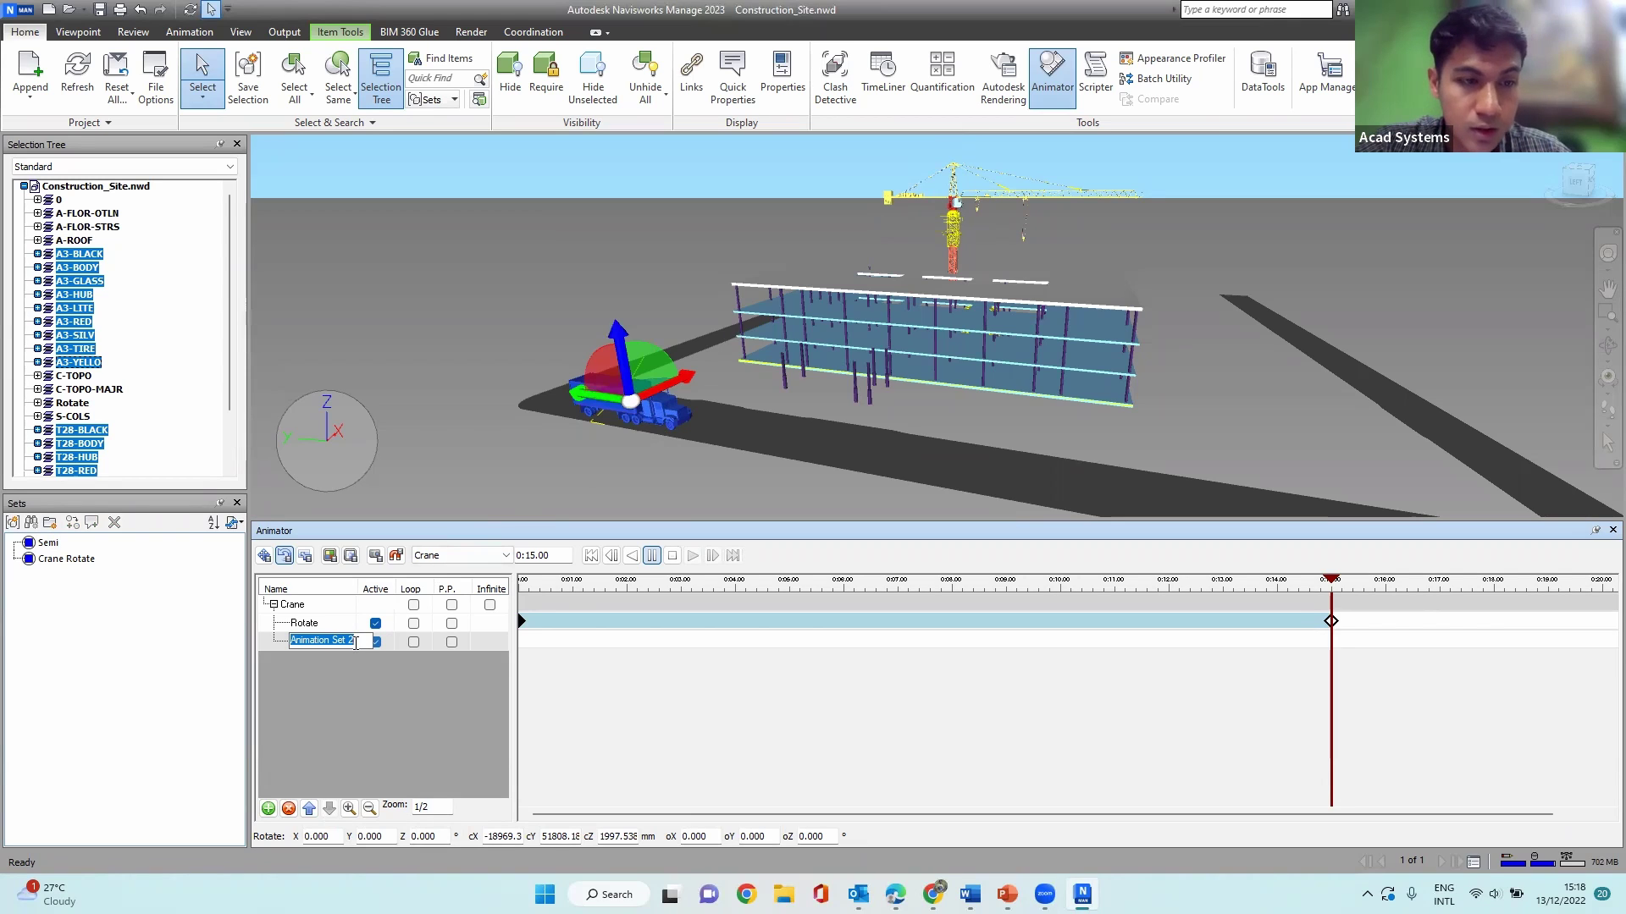
{"action": "type", "text": "Tru"}
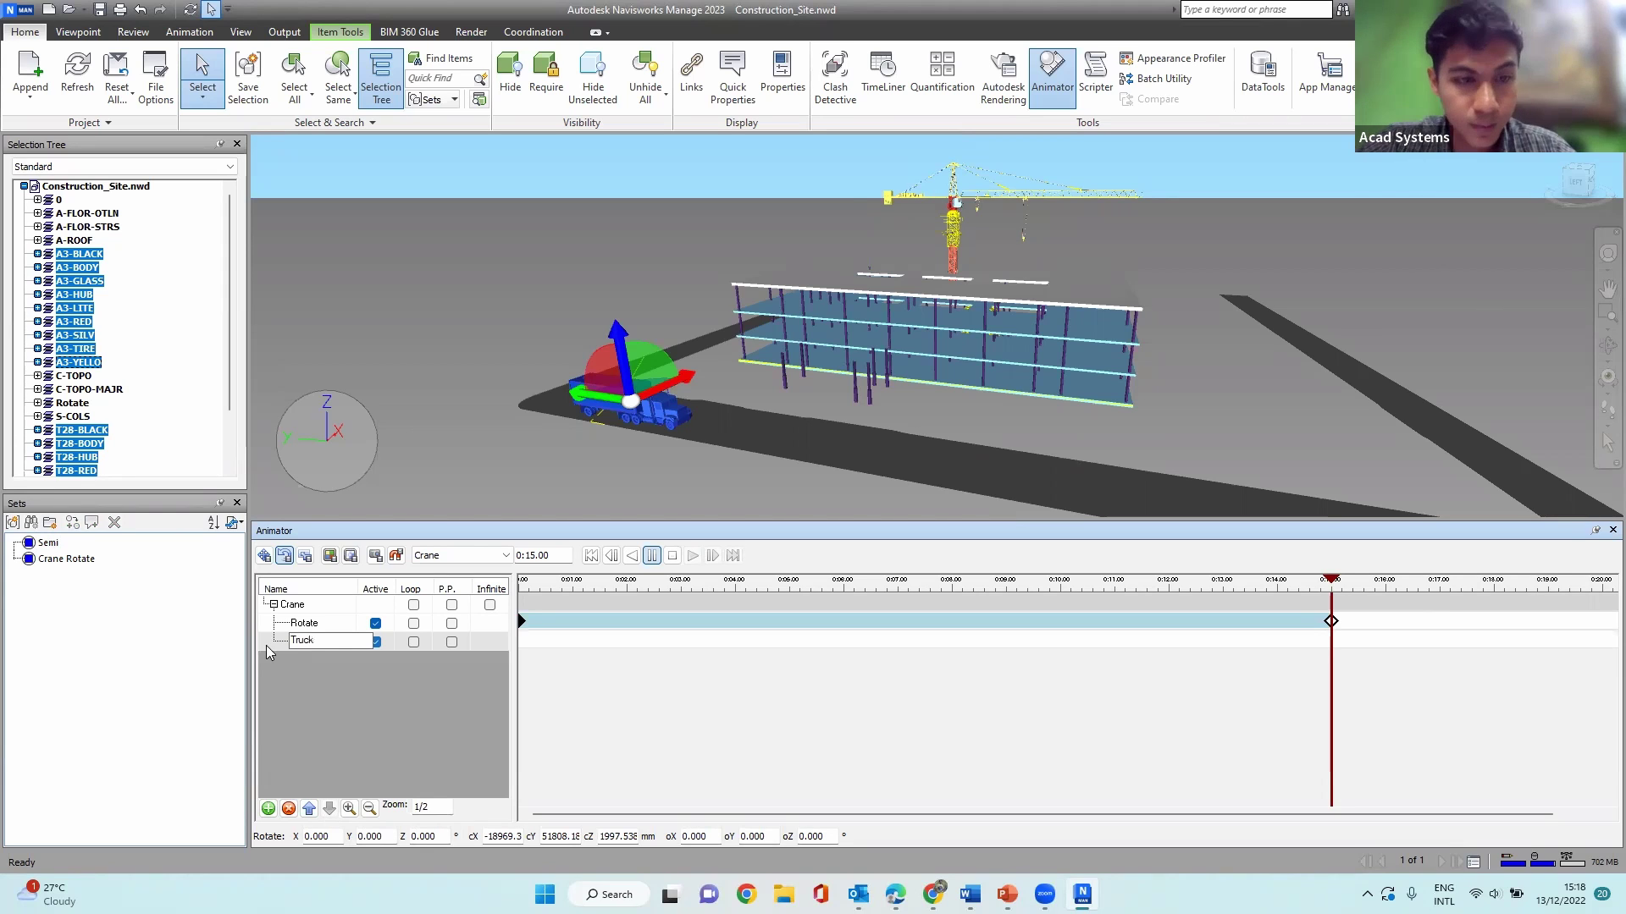
{"action": "type", "text": "ck"}
{"action": "left_click", "coordinate": [334, 706]}
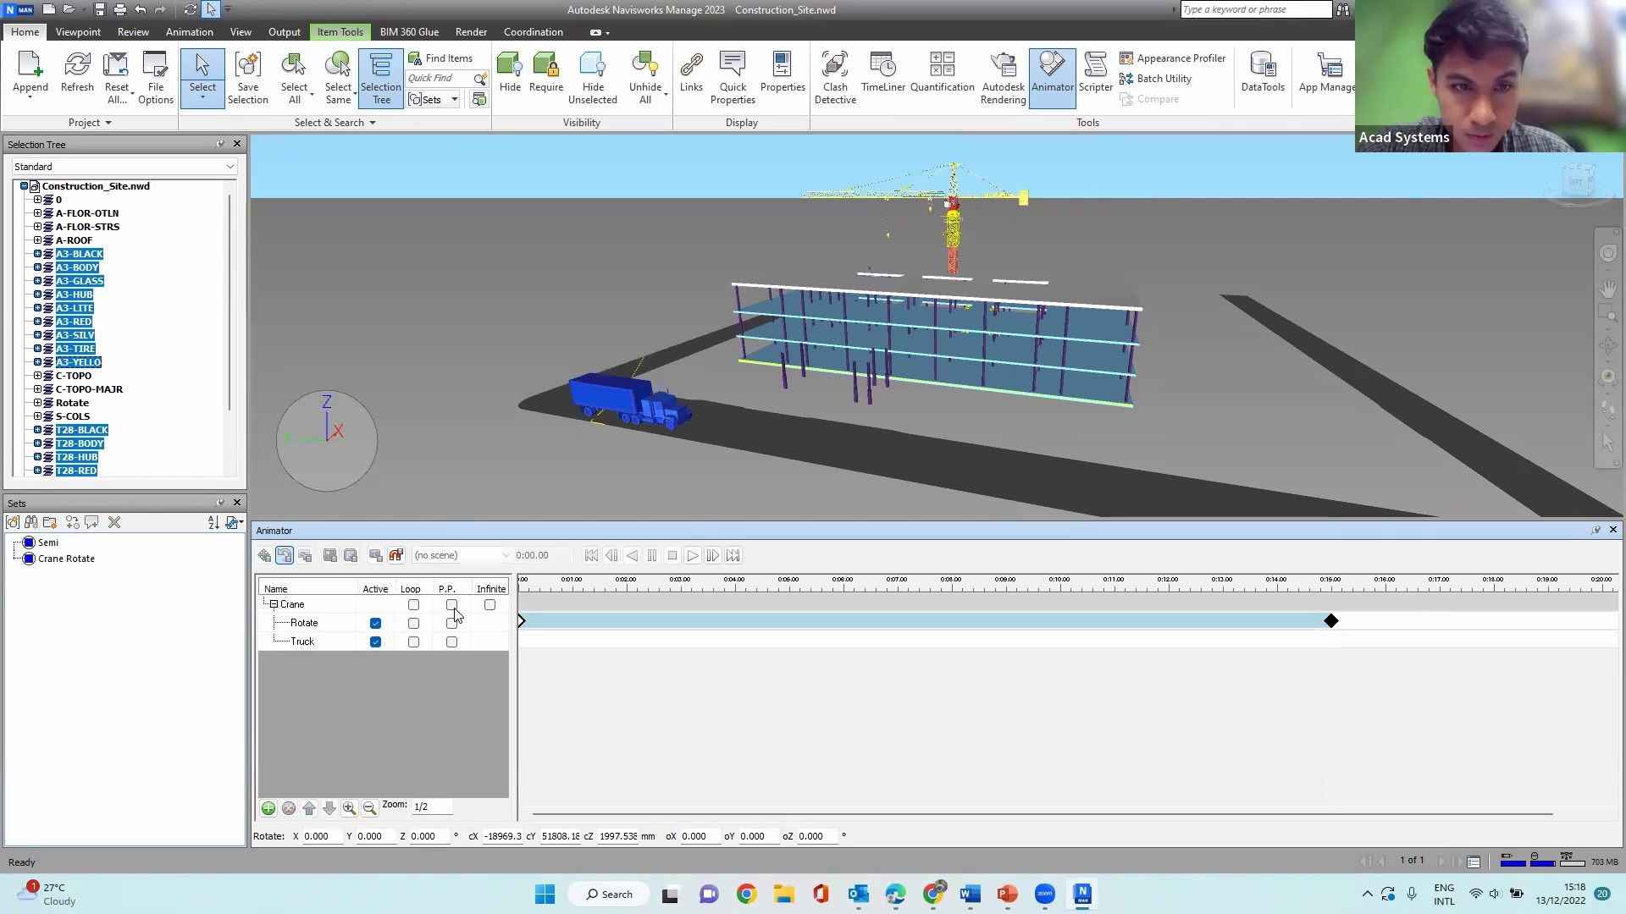
Step: Select the Truck animation set at 0:00.00 and start translating it, with the timeline zoom at 1/32
{"action": "left_click", "coordinate": [311, 642]}
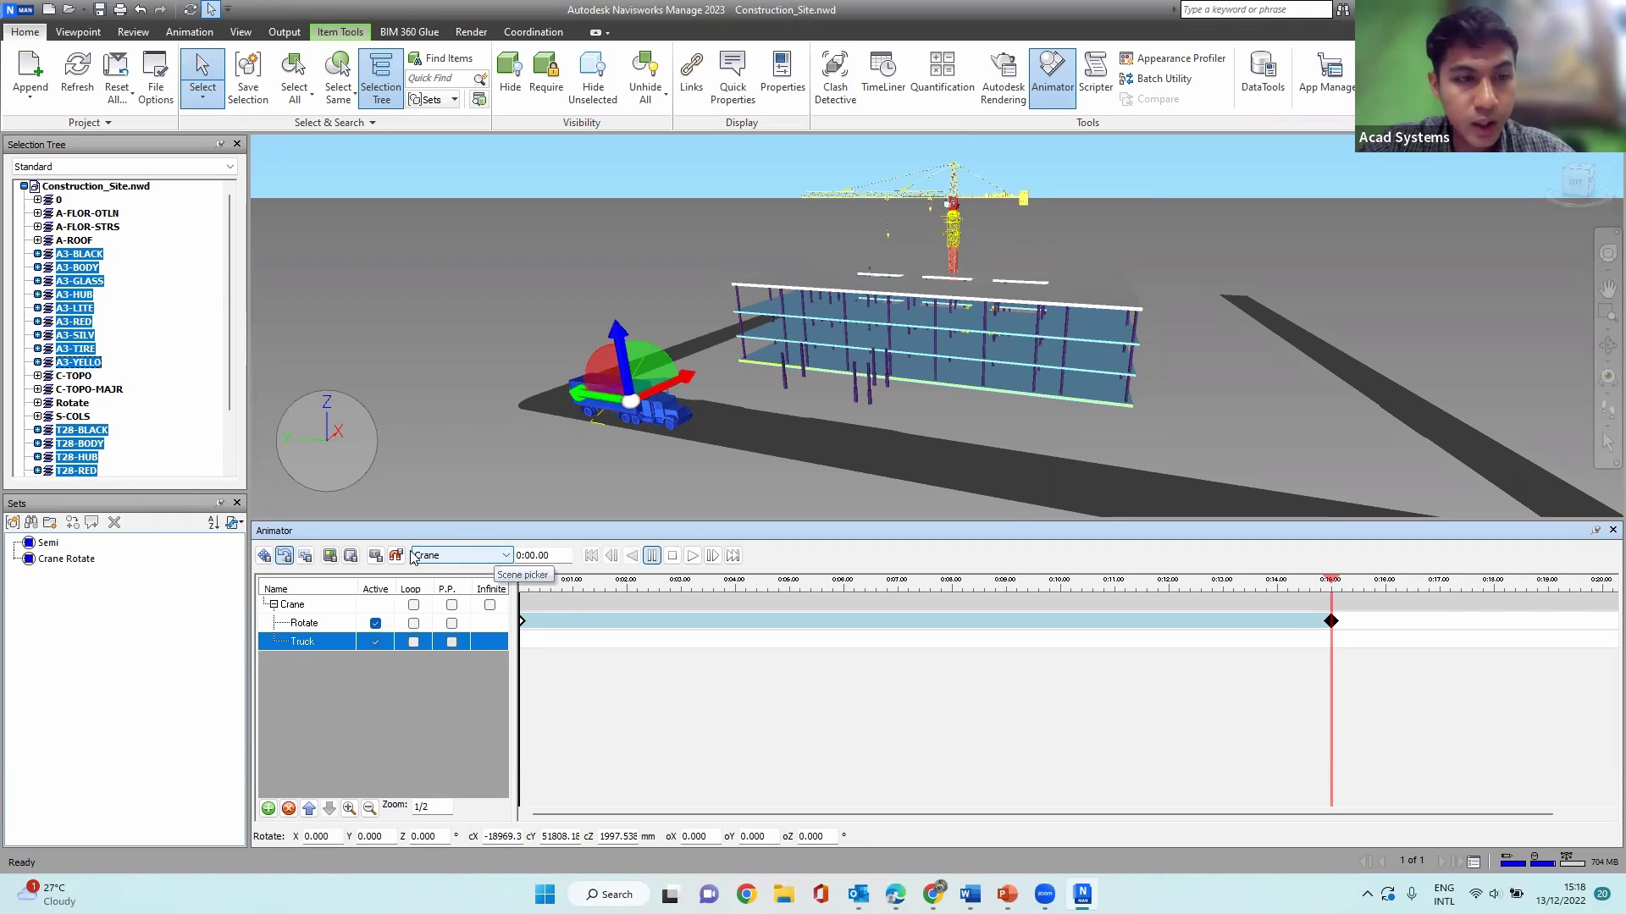
{"action": "left_click", "coordinate": [265, 558]}
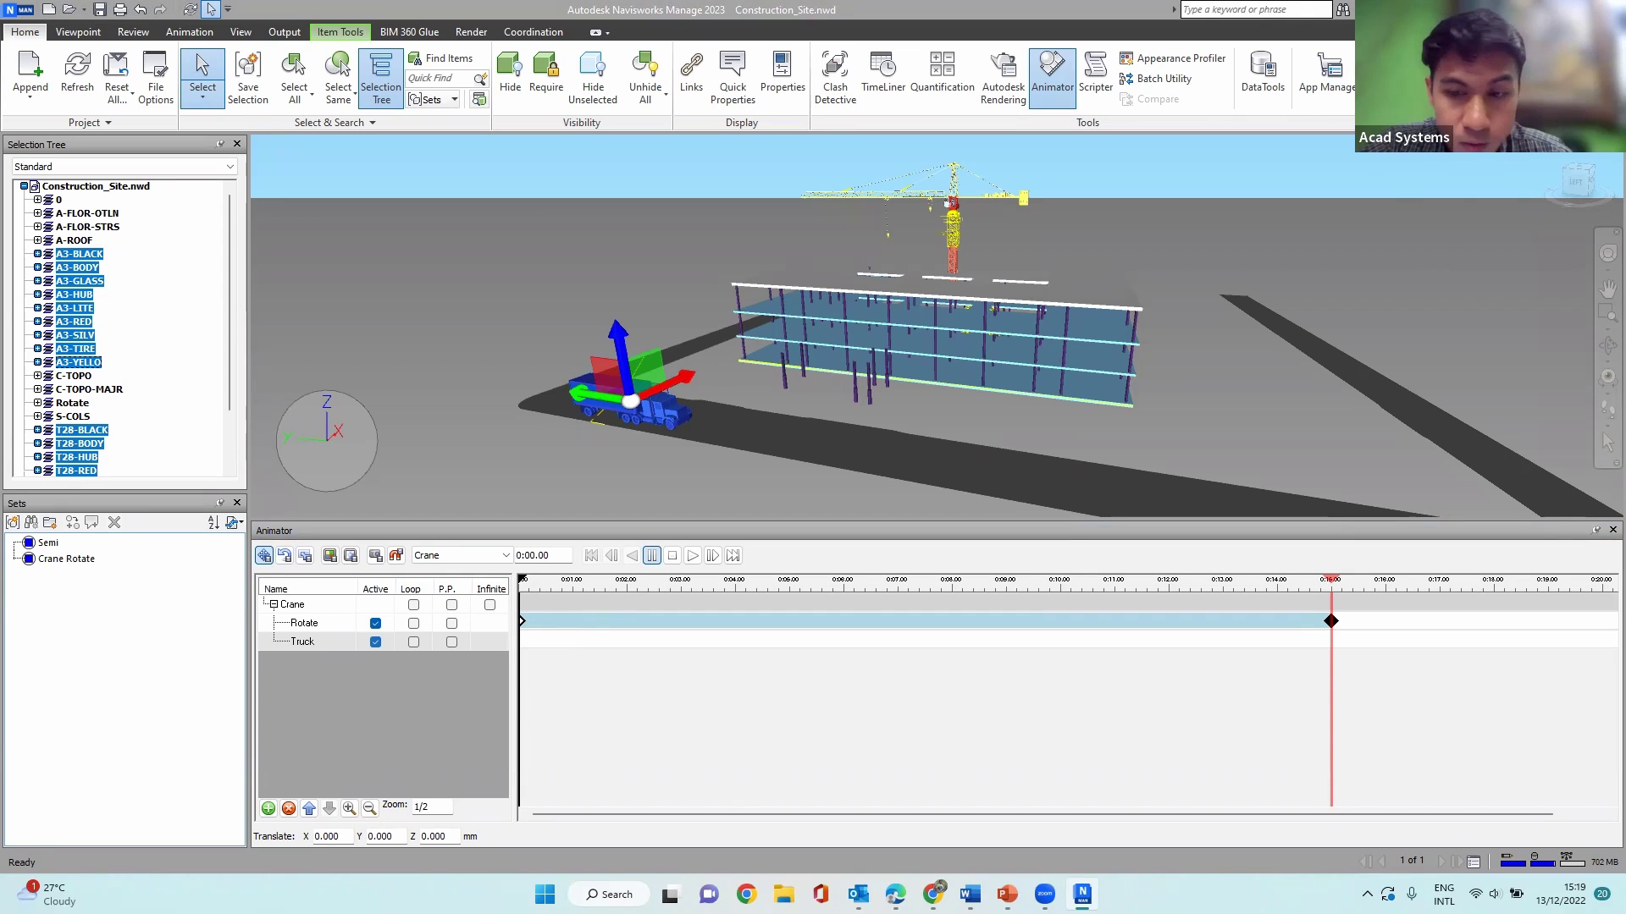
{"action": "scroll", "coordinate": [540, 597], "scroll_direction": "up", "scroll_amount": 4}
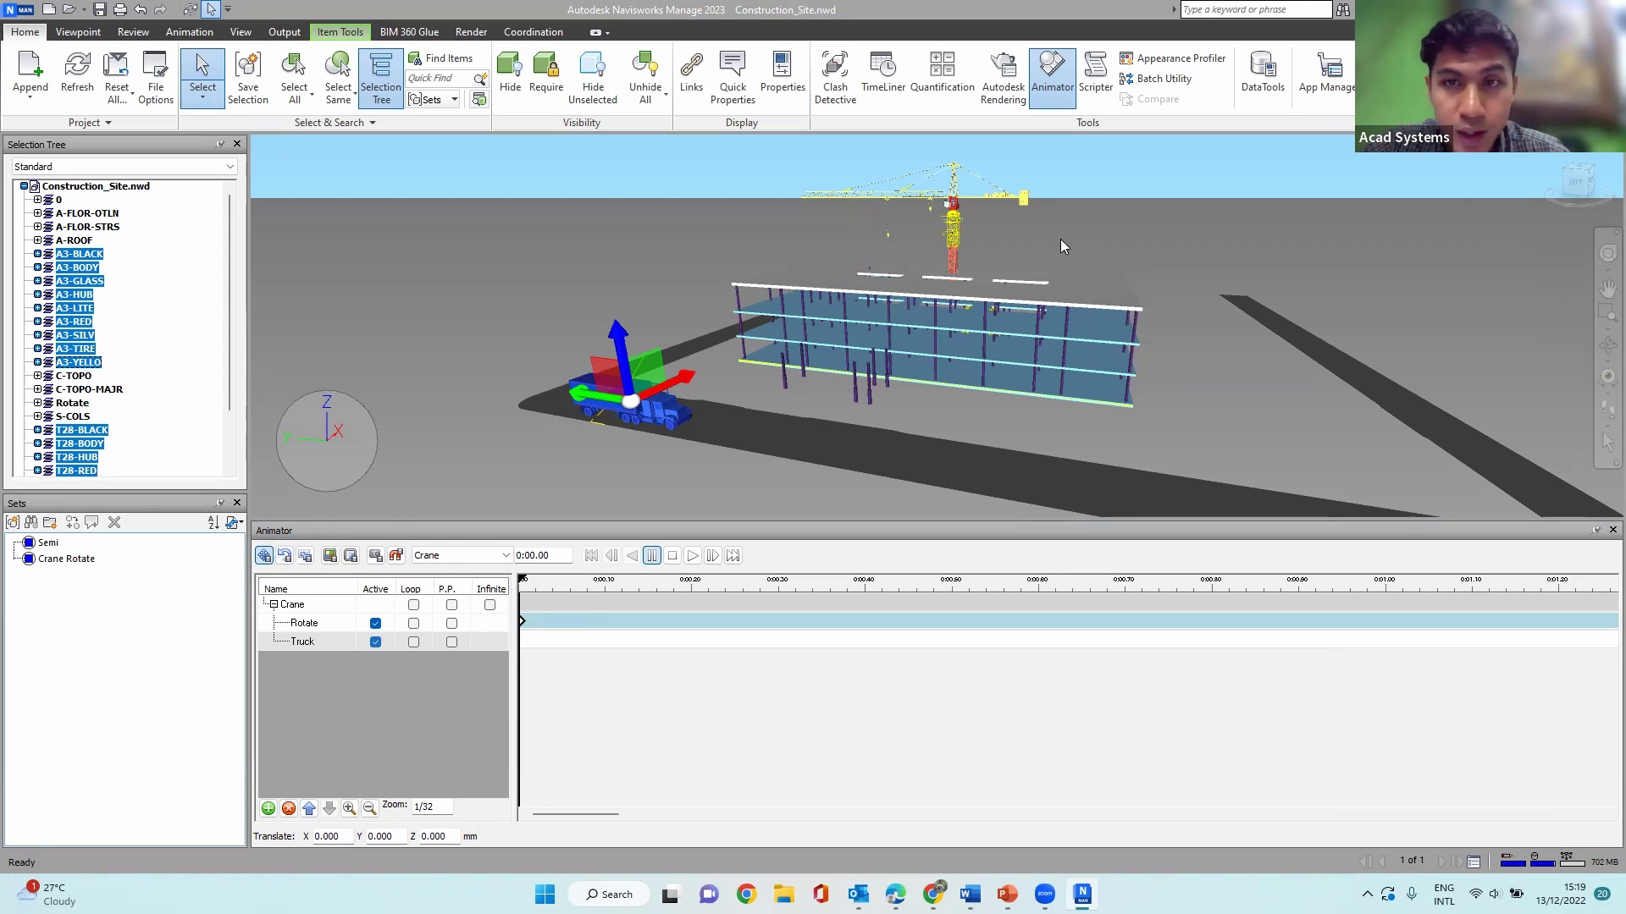
Step: Make the Rotate animation set of the Crane scene the active one
{"action": "left_click", "coordinate": [909, 188]}
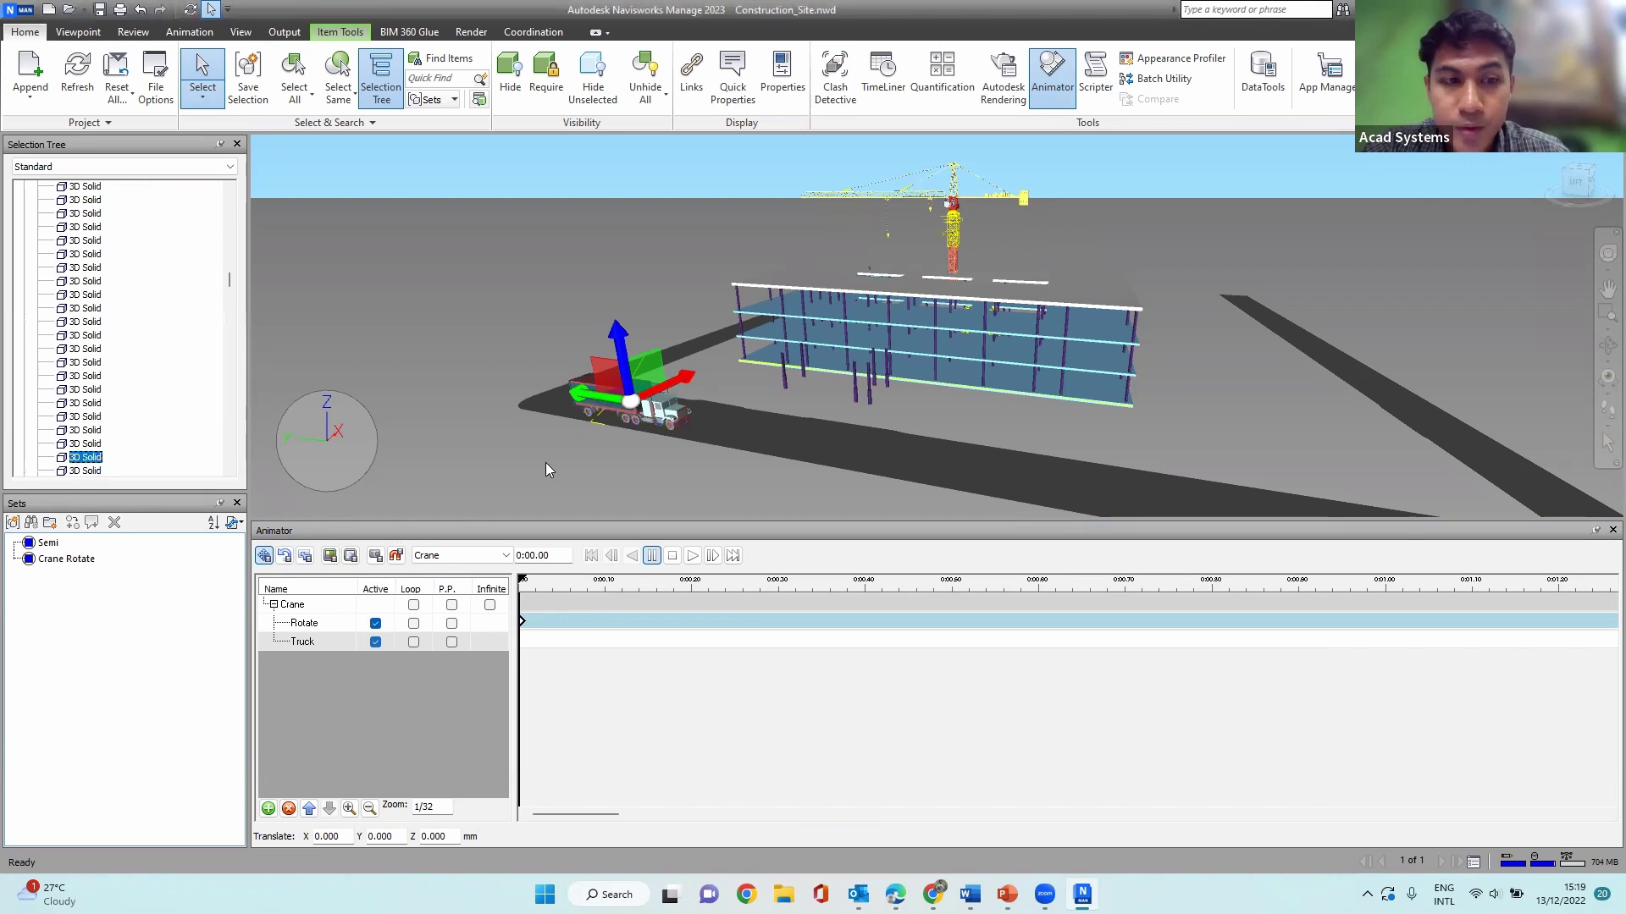
{"action": "left_click", "coordinate": [326, 624]}
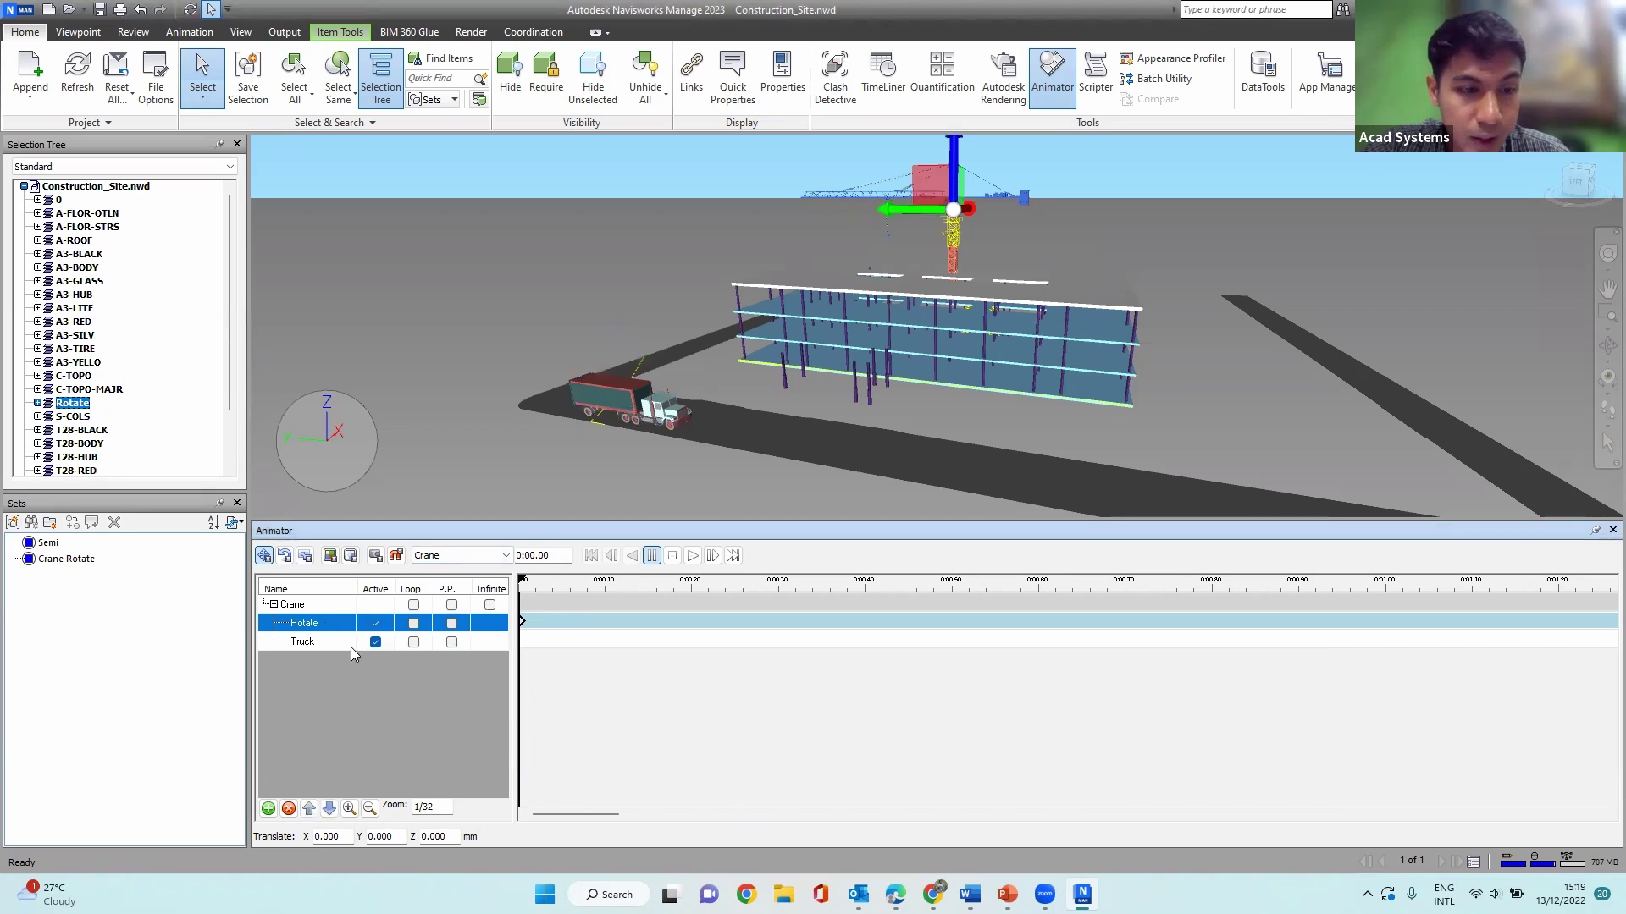
{"action": "left_click", "coordinate": [805, 803]}
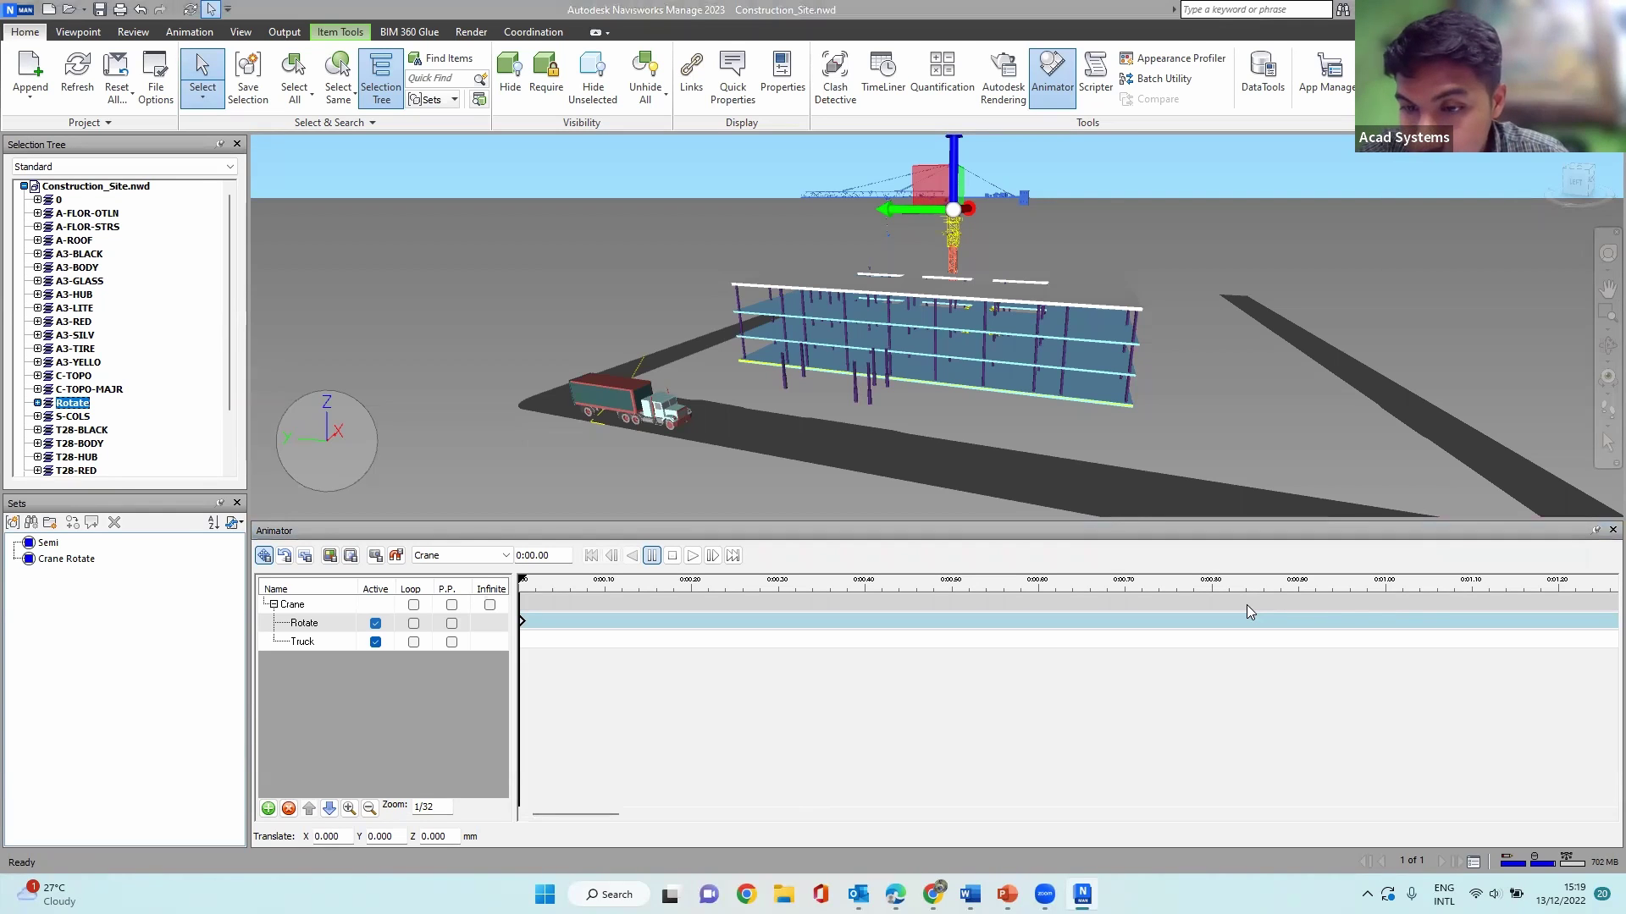
{"action": "scroll", "coordinate": [1053, 485], "scroll_direction": "down", "scroll_amount": 1}
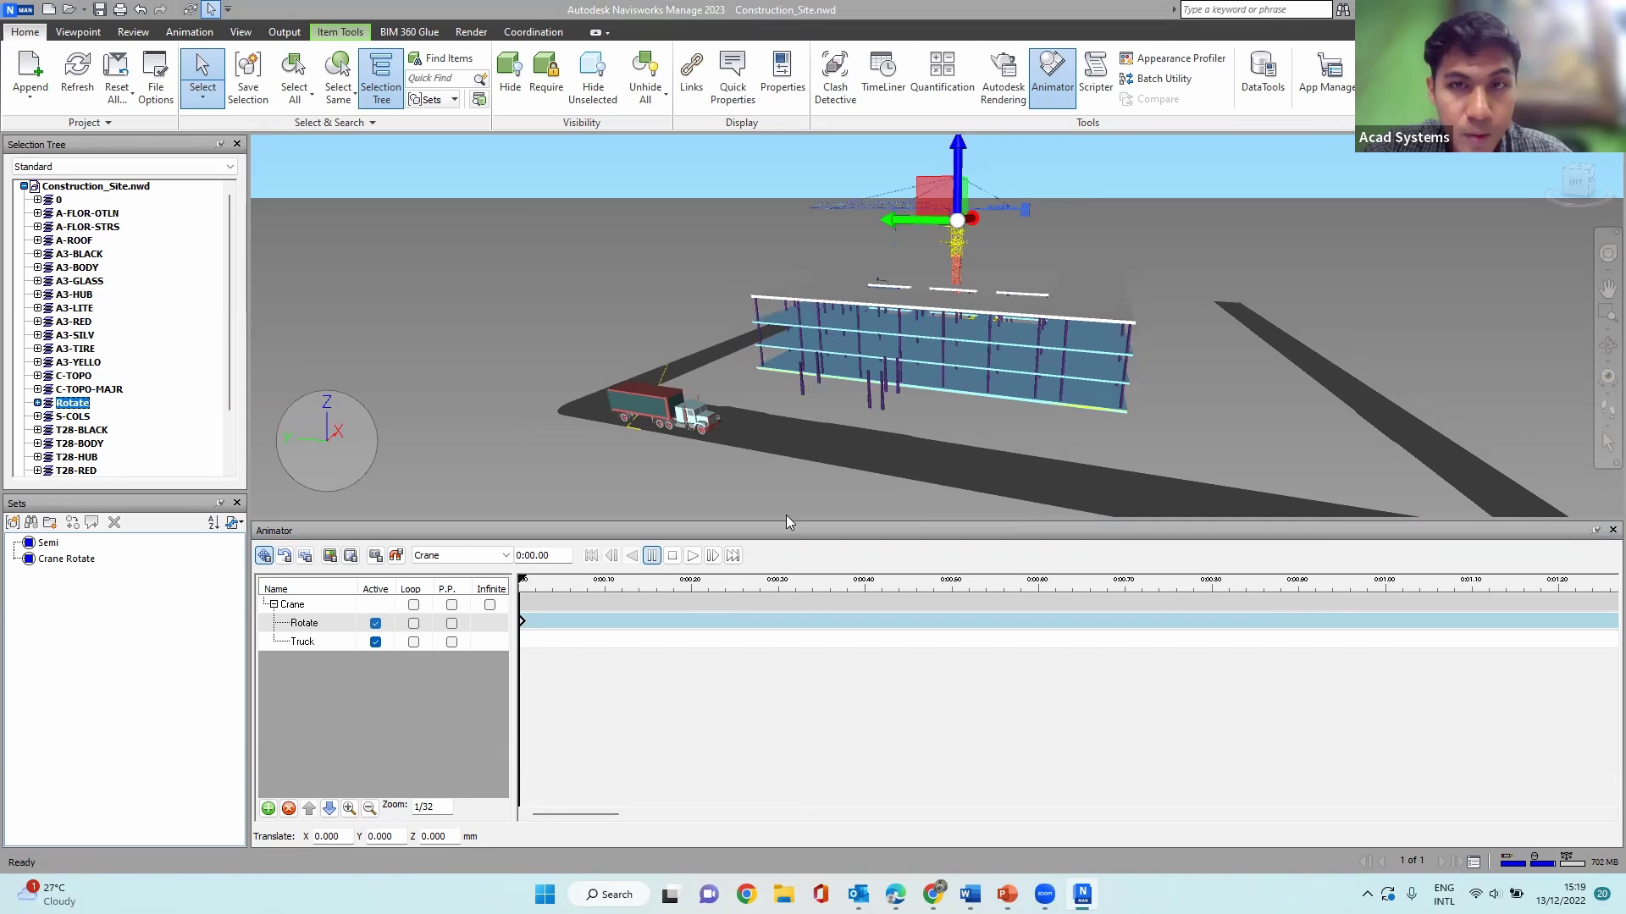
{"action": "left_click", "coordinate": [448, 838]}
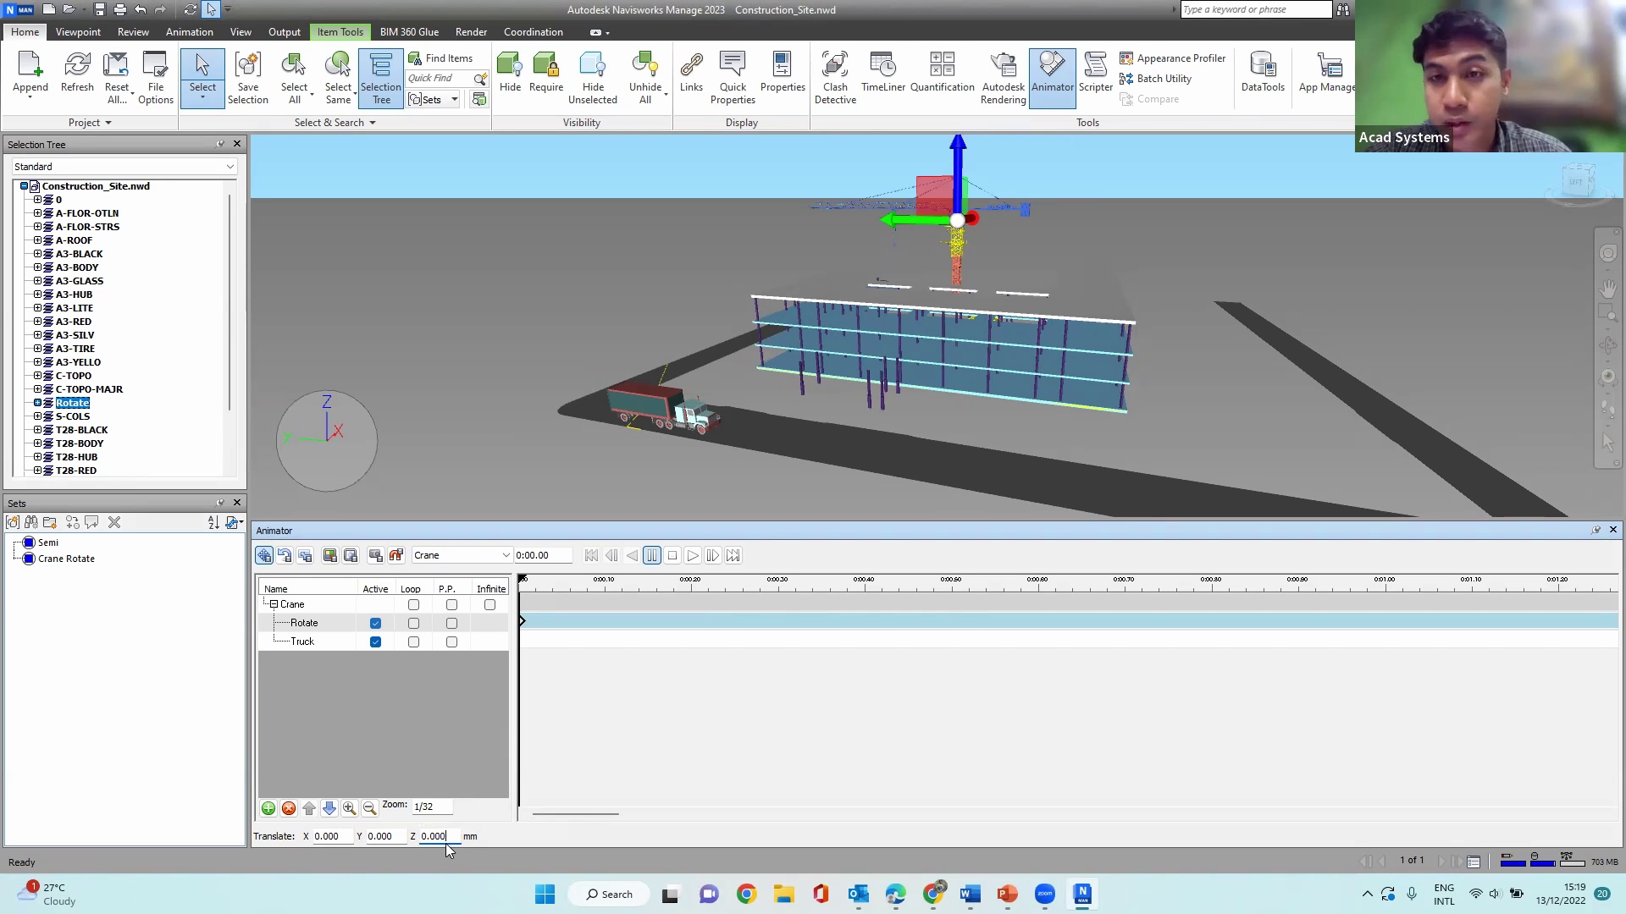
{"action": "middle_click_drag", "start_coordinate": [952, 203], "coordinate": [921, 173], "text": "shift"}
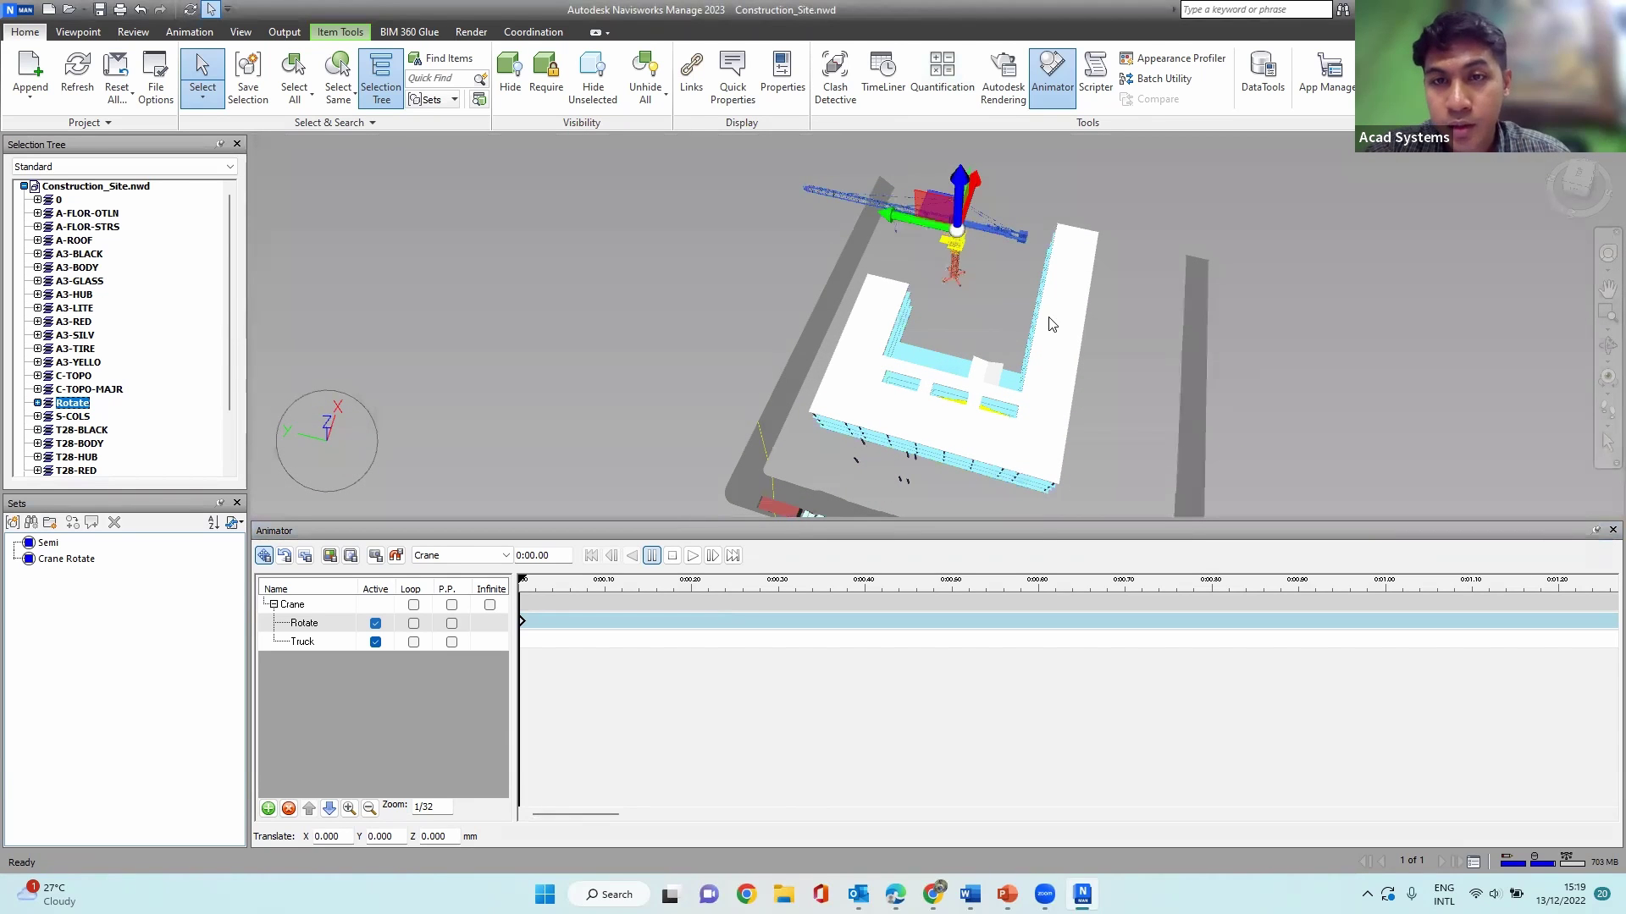
{"action": "middle_click_drag", "start_coordinate": [996, 254], "coordinate": [1060, 309], "text": "shift"}
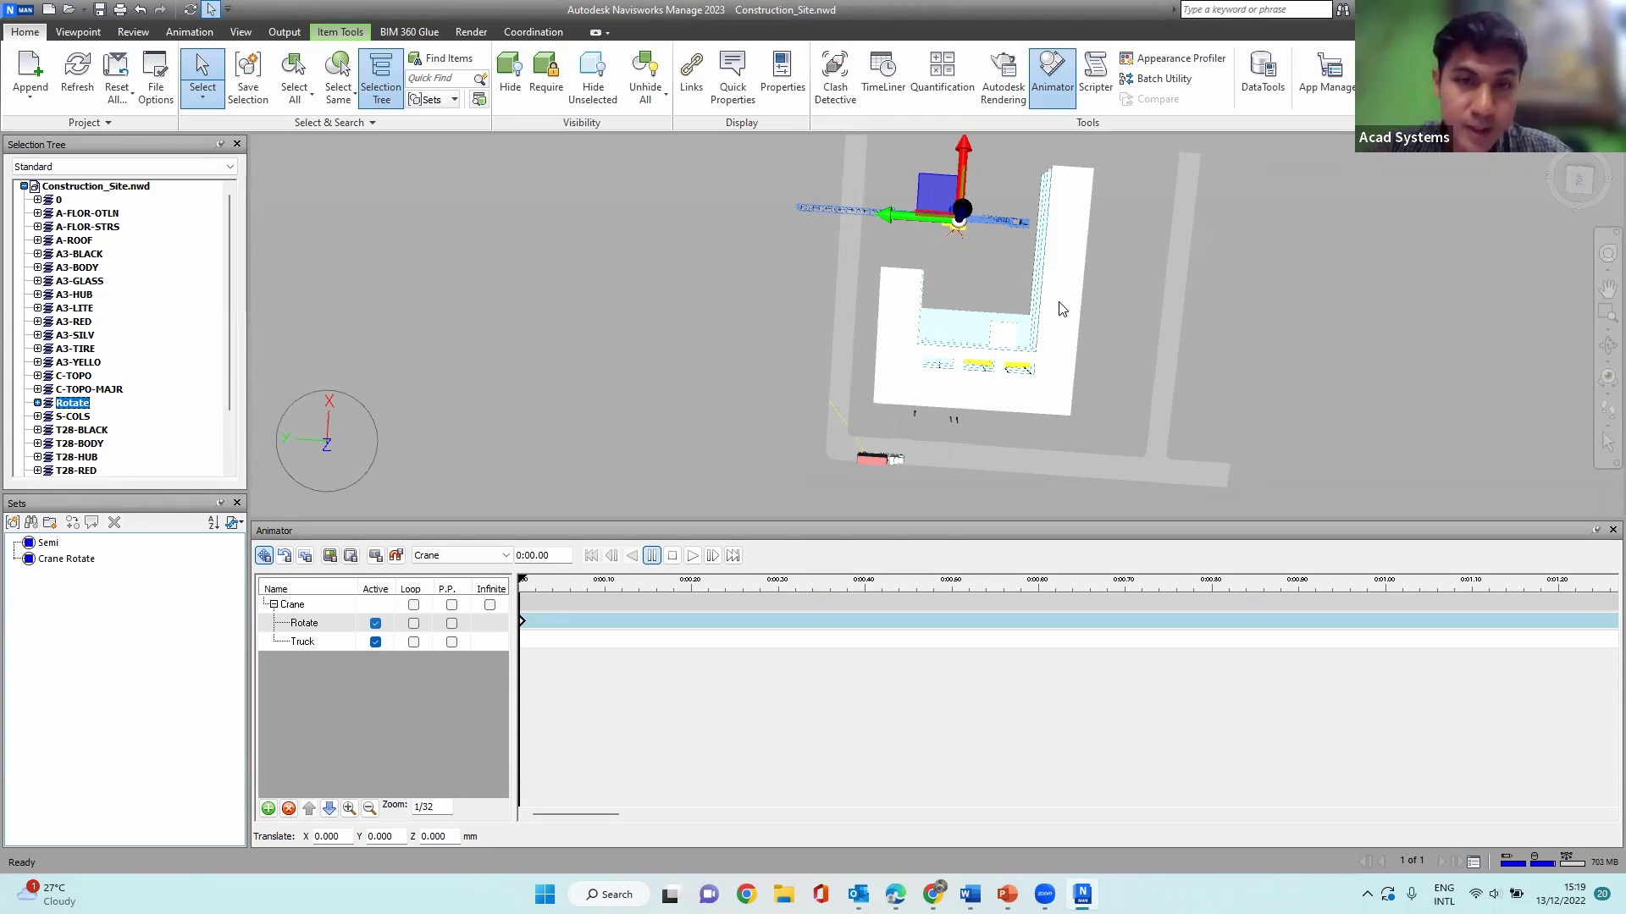
{"action": "left_click", "coordinate": [427, 835]}
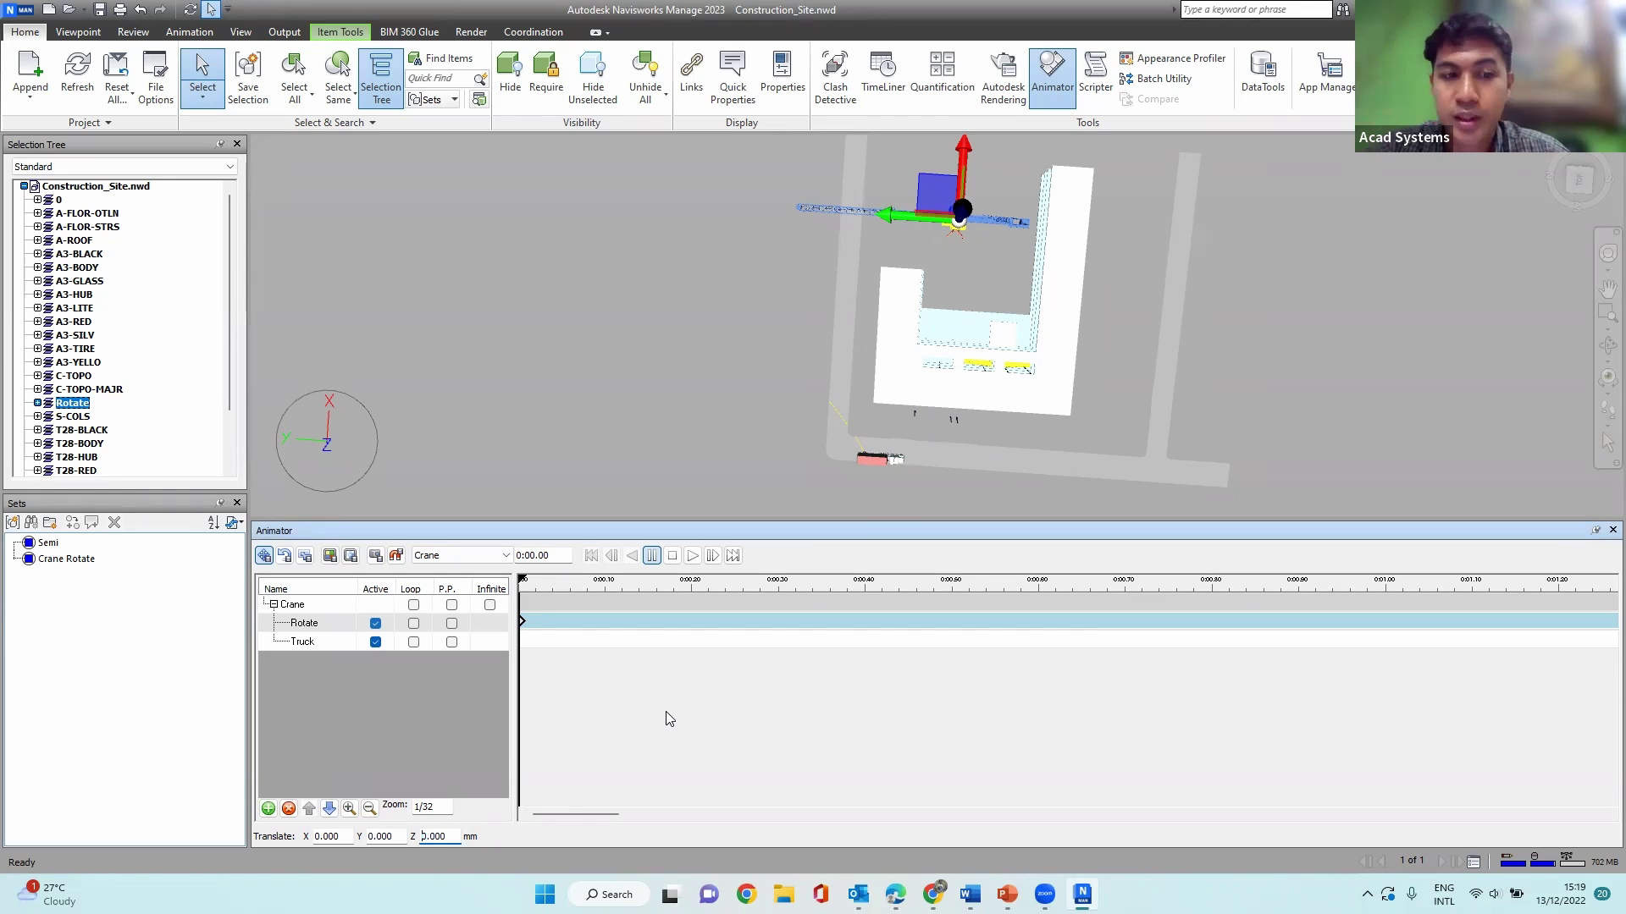
{"action": "middle_click_drag", "start_coordinate": [889, 360], "coordinate": [339, 584], "text": "shift"}
Step: Select the Truck animation set of the Crane scene and capture its starting keyframe at 0:00.00
{"action": "left_click", "coordinate": [303, 642]}
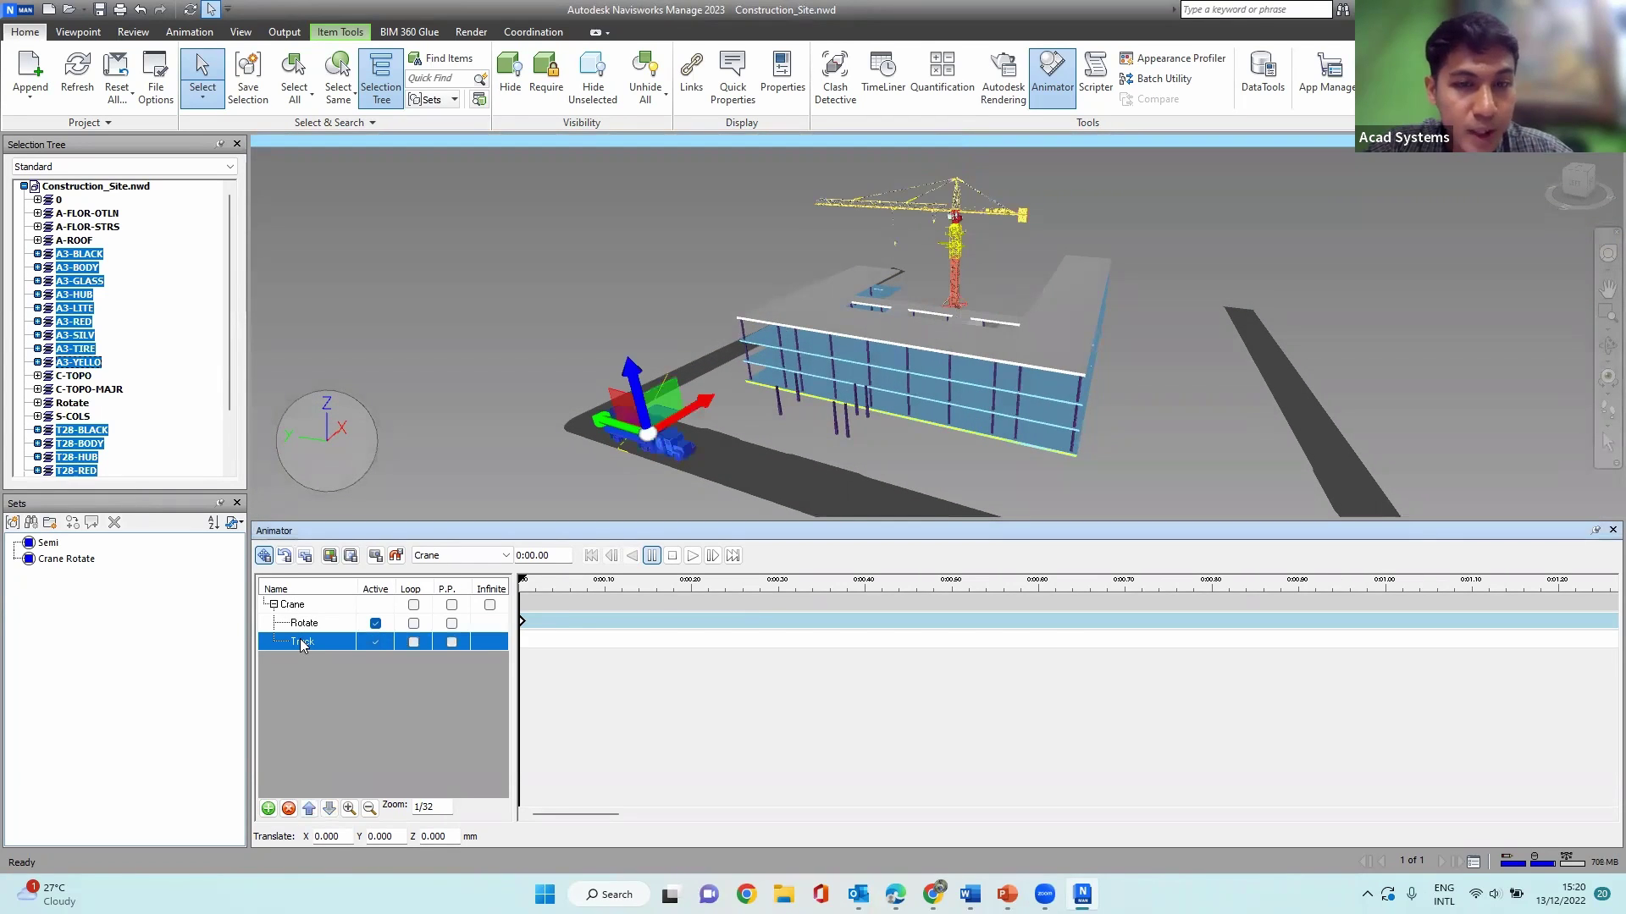
{"action": "middle_click_drag", "start_coordinate": [660, 375], "coordinate": [551, 508], "text": "shift"}
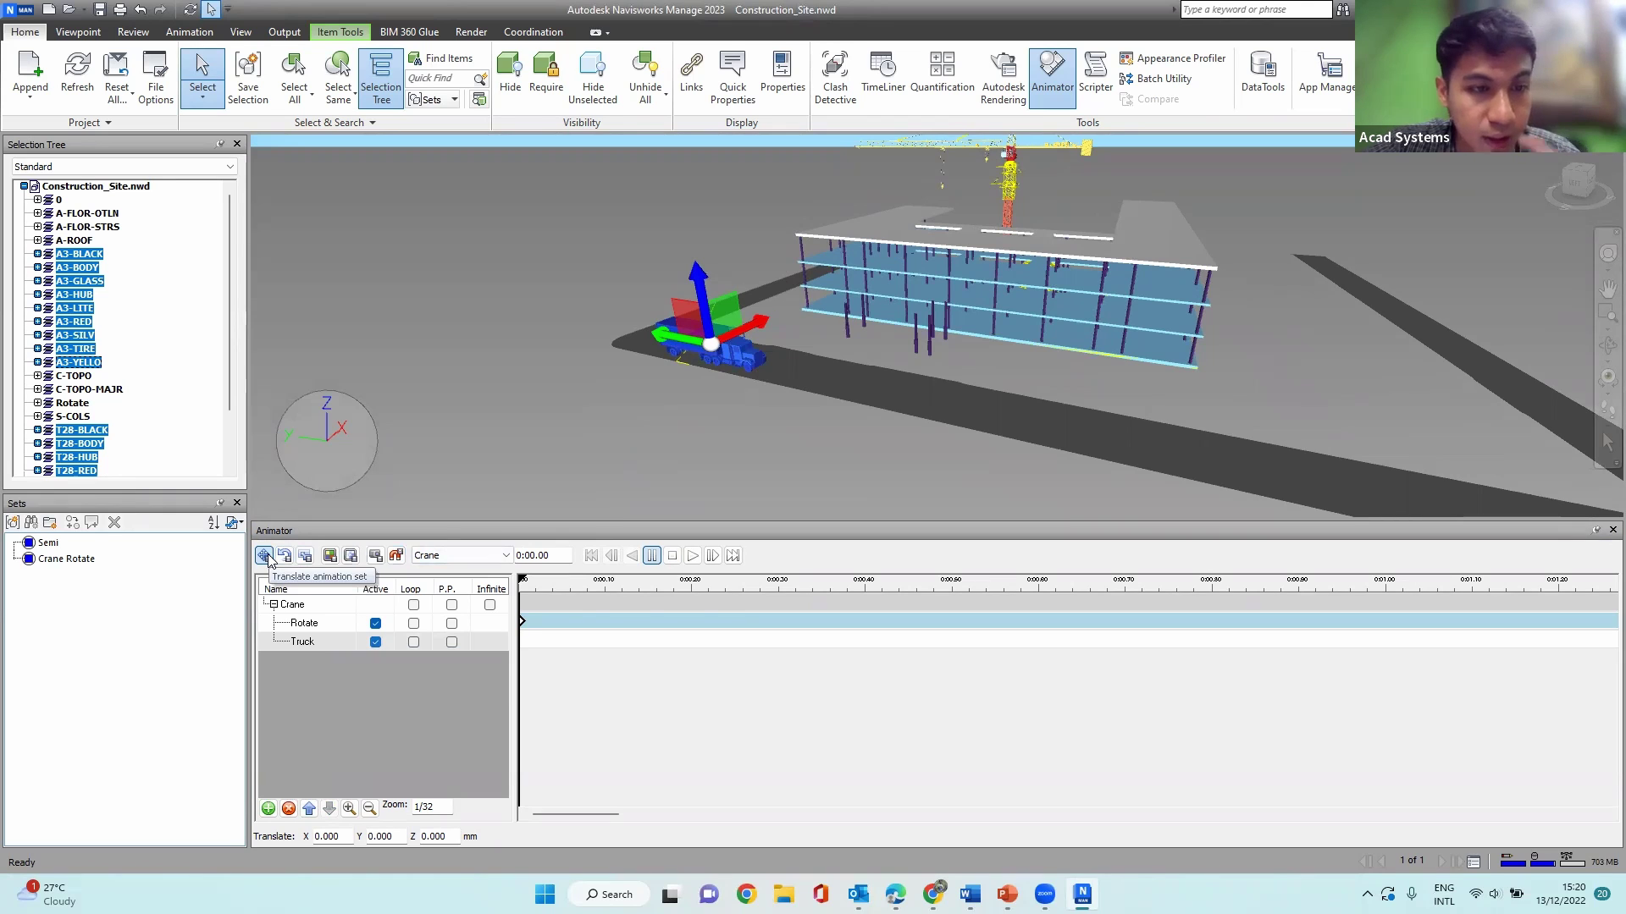
{"action": "left_click", "coordinate": [378, 562]}
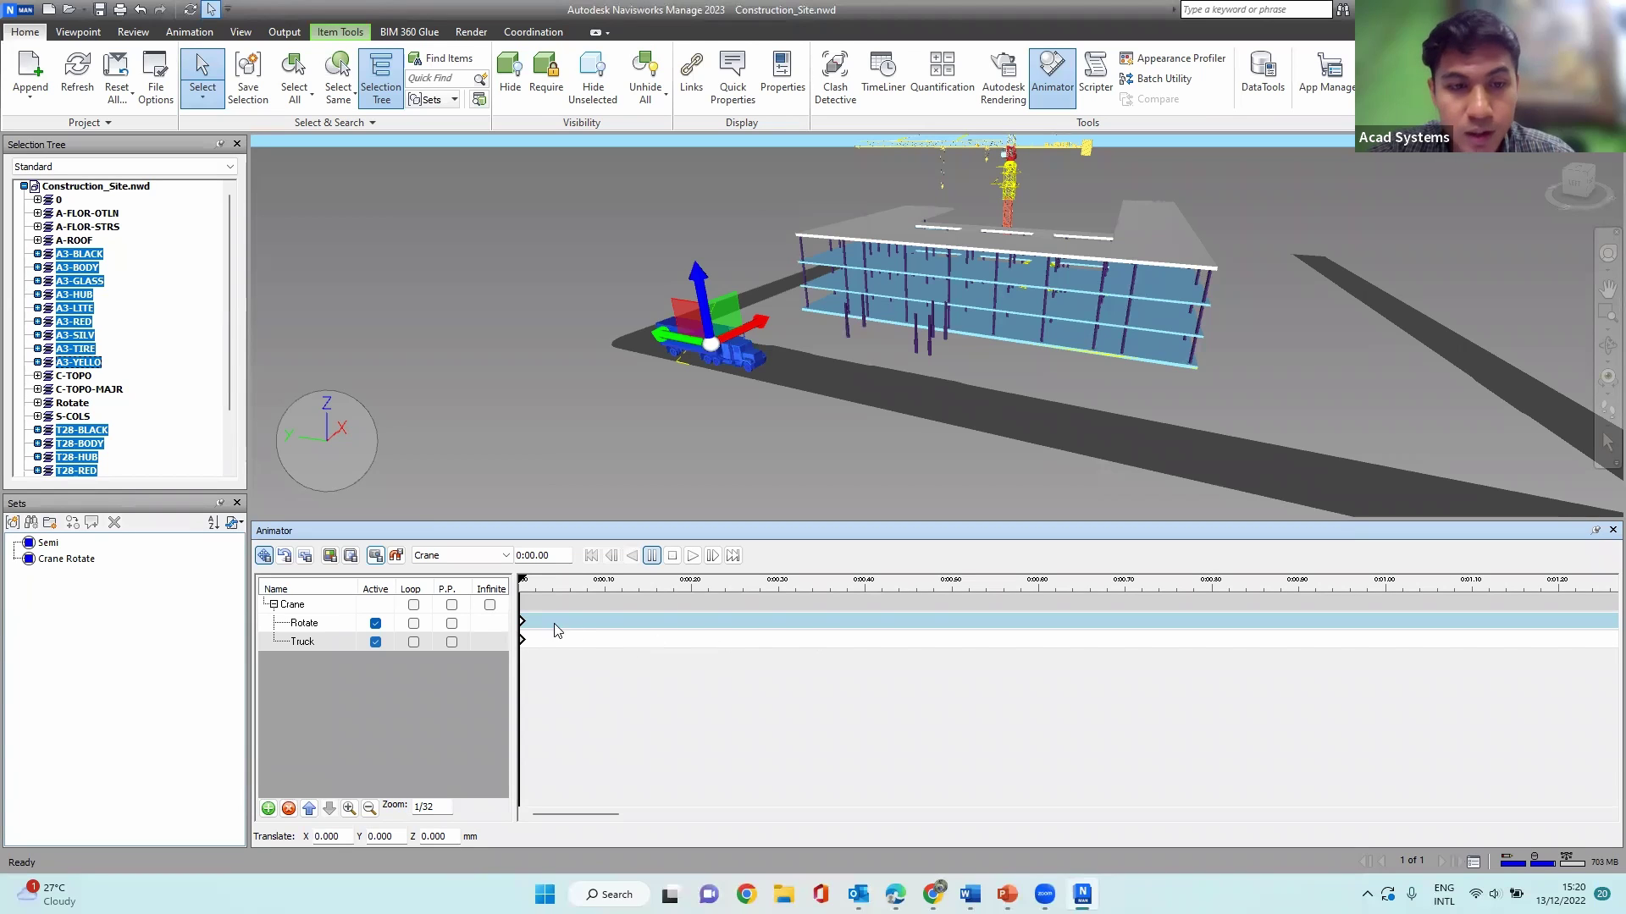
Step: Move the Crane scene's time position to 15 seconds and set the timeline zoom to 1/156.25
{"action": "left_click", "coordinate": [529, 555]}
{"action": "type", "text": "1"}
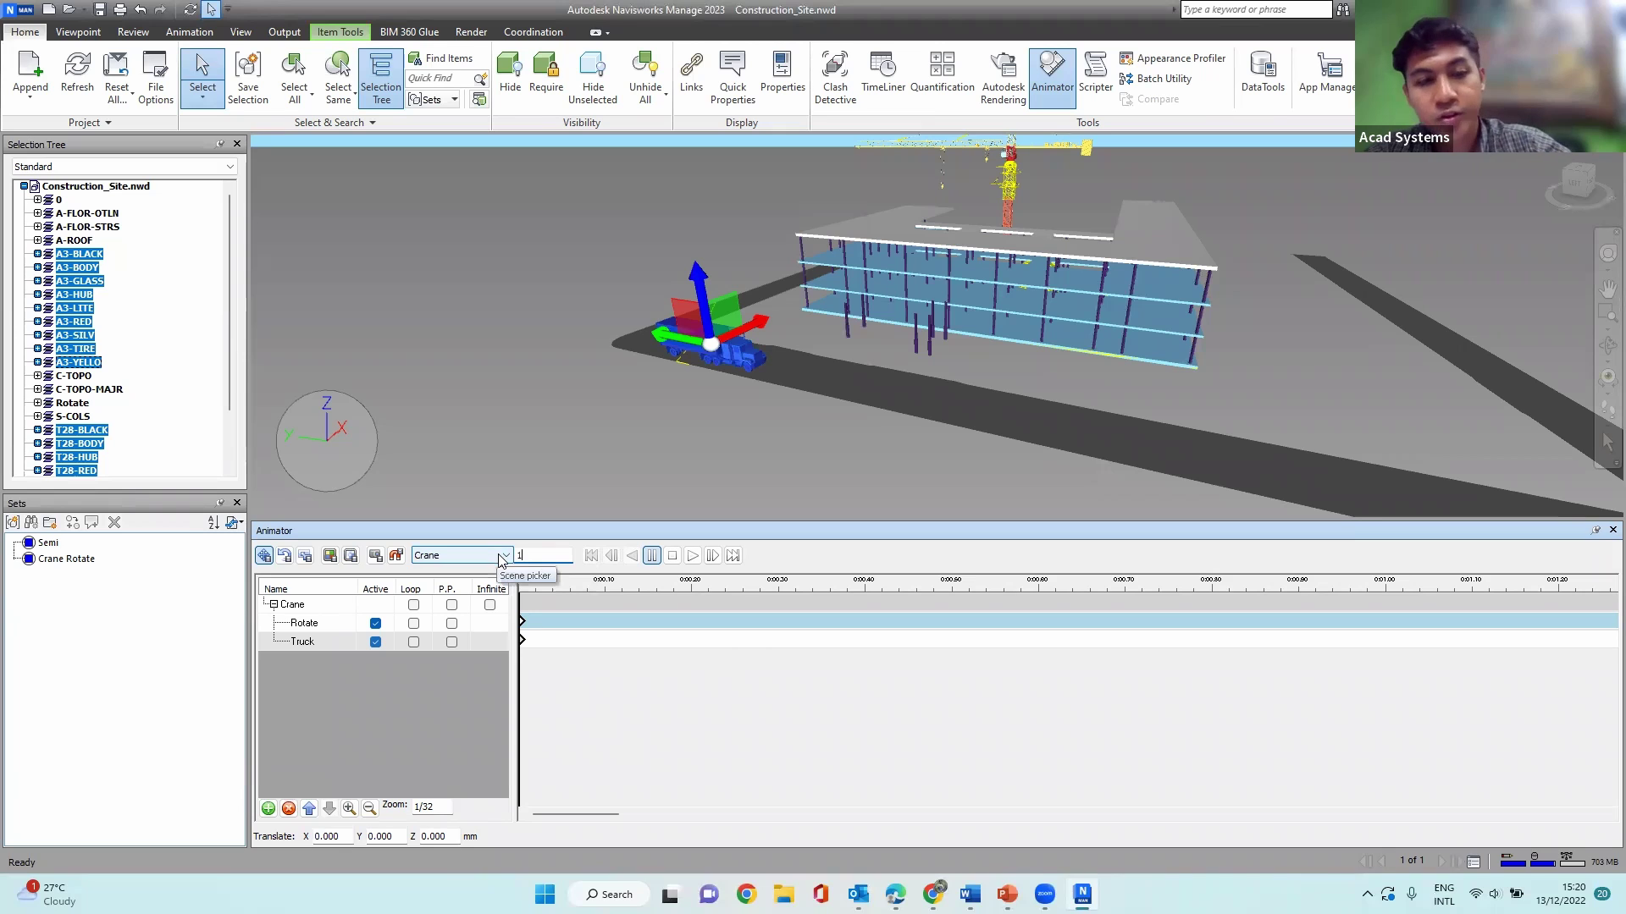
{"action": "type", "text": "5"}
{"action": "key", "text": "Return"}
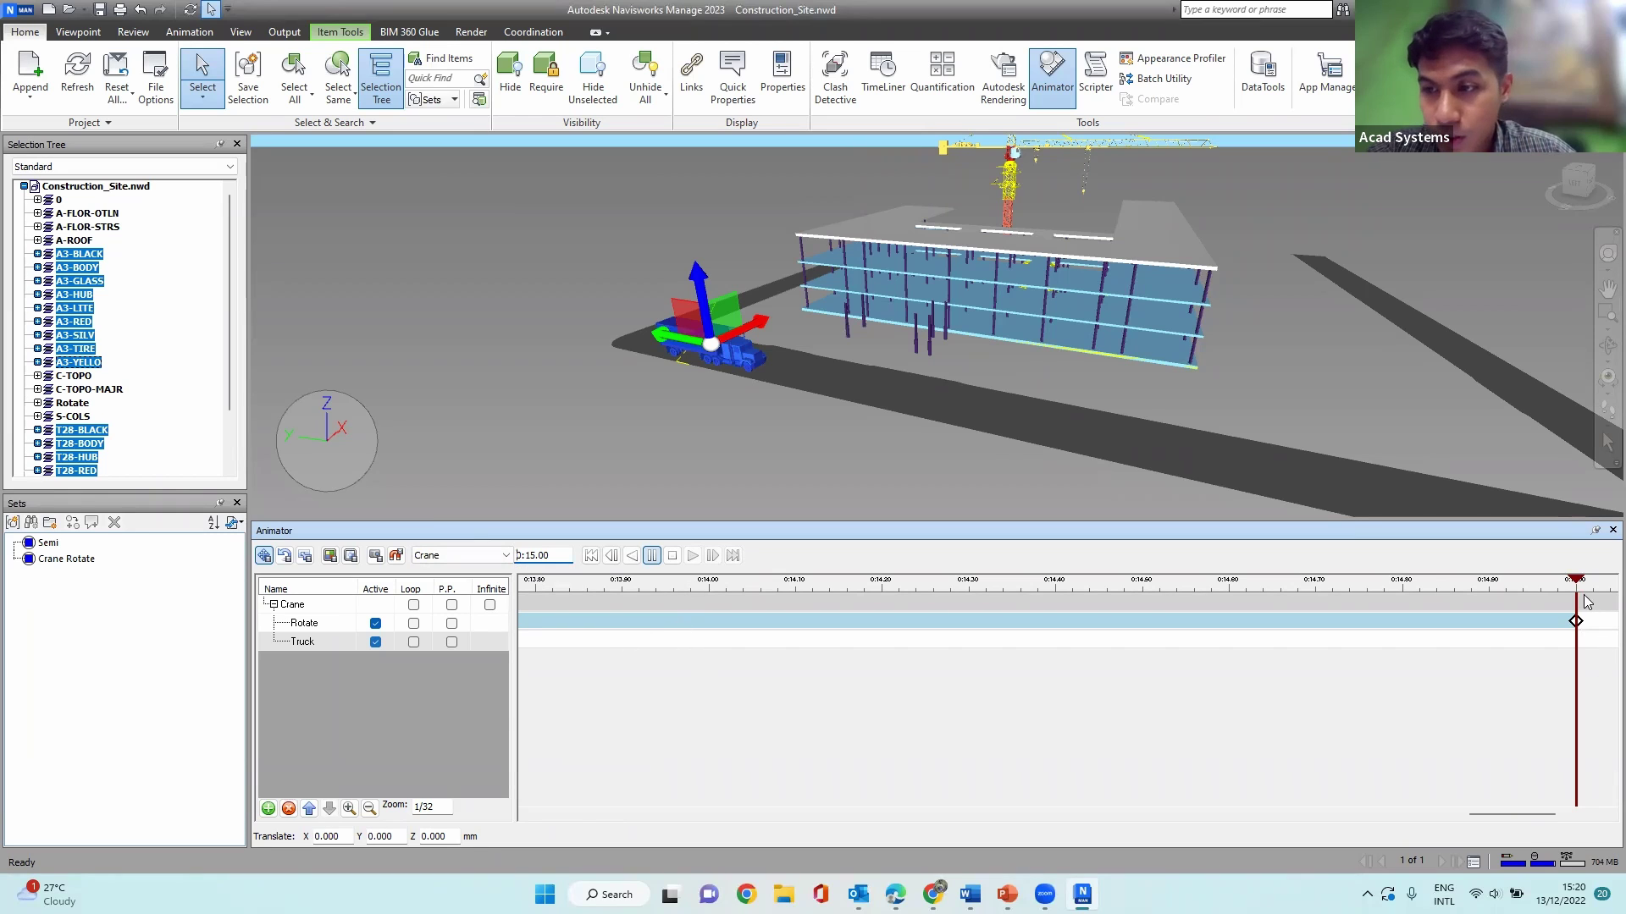
{"action": "scroll", "coordinate": [1371, 683], "scroll_direction": "up", "scroll_amount": 2}
{"action": "scroll", "coordinate": [1375, 691], "scroll_direction": "up", "scroll_amount": 1}
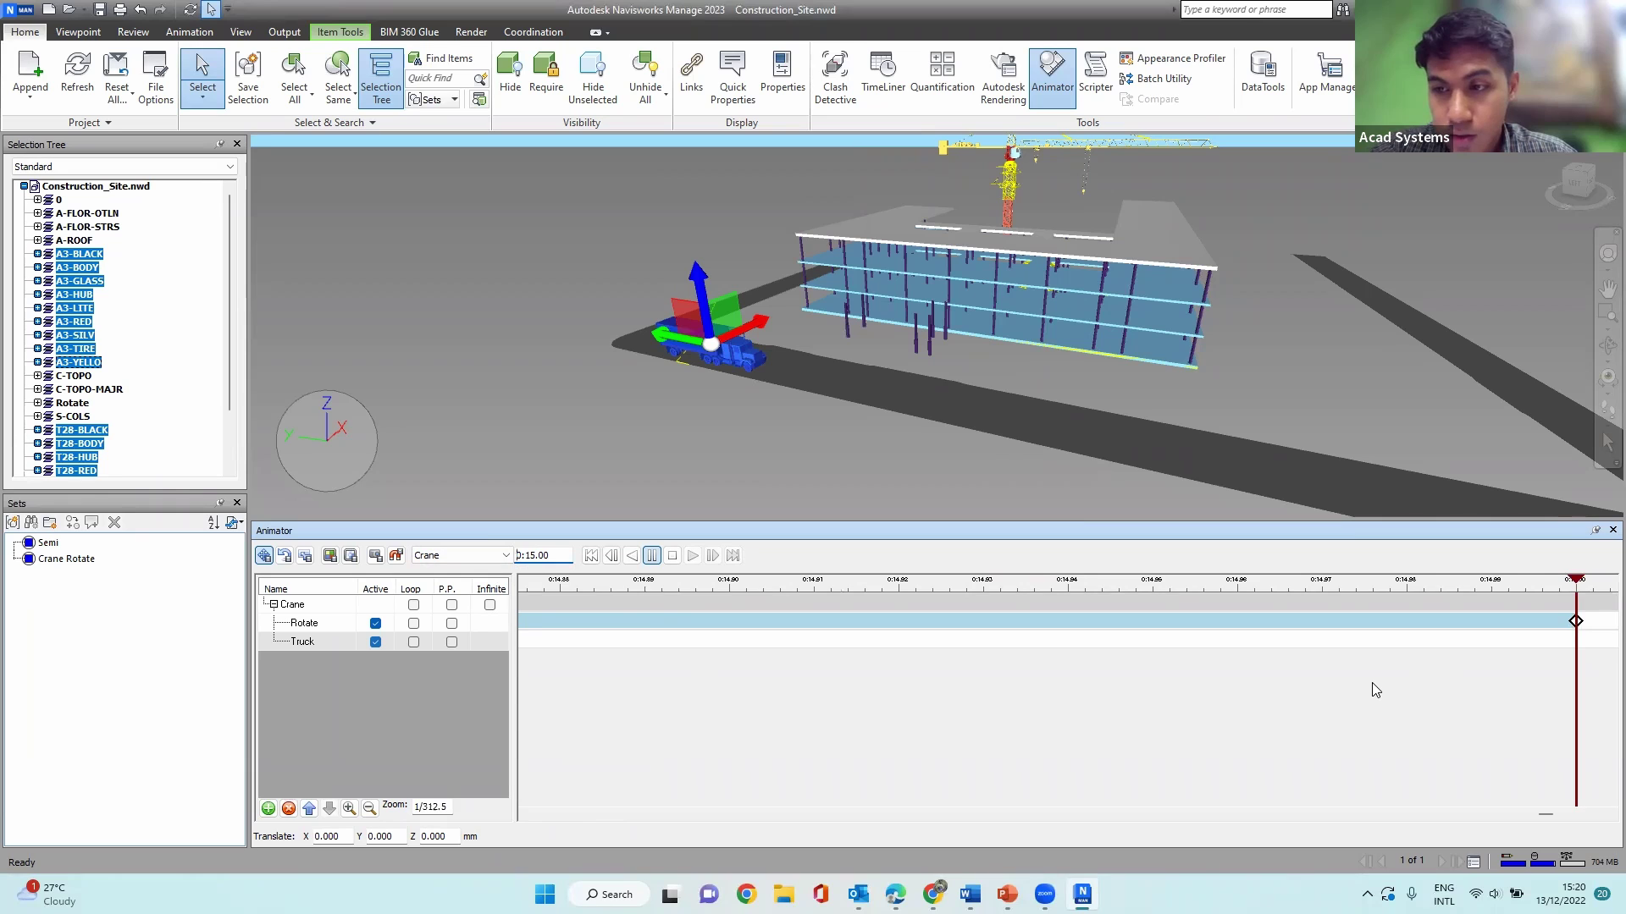
{"action": "scroll", "coordinate": [1375, 690], "scroll_direction": "down", "scroll_amount": 2}
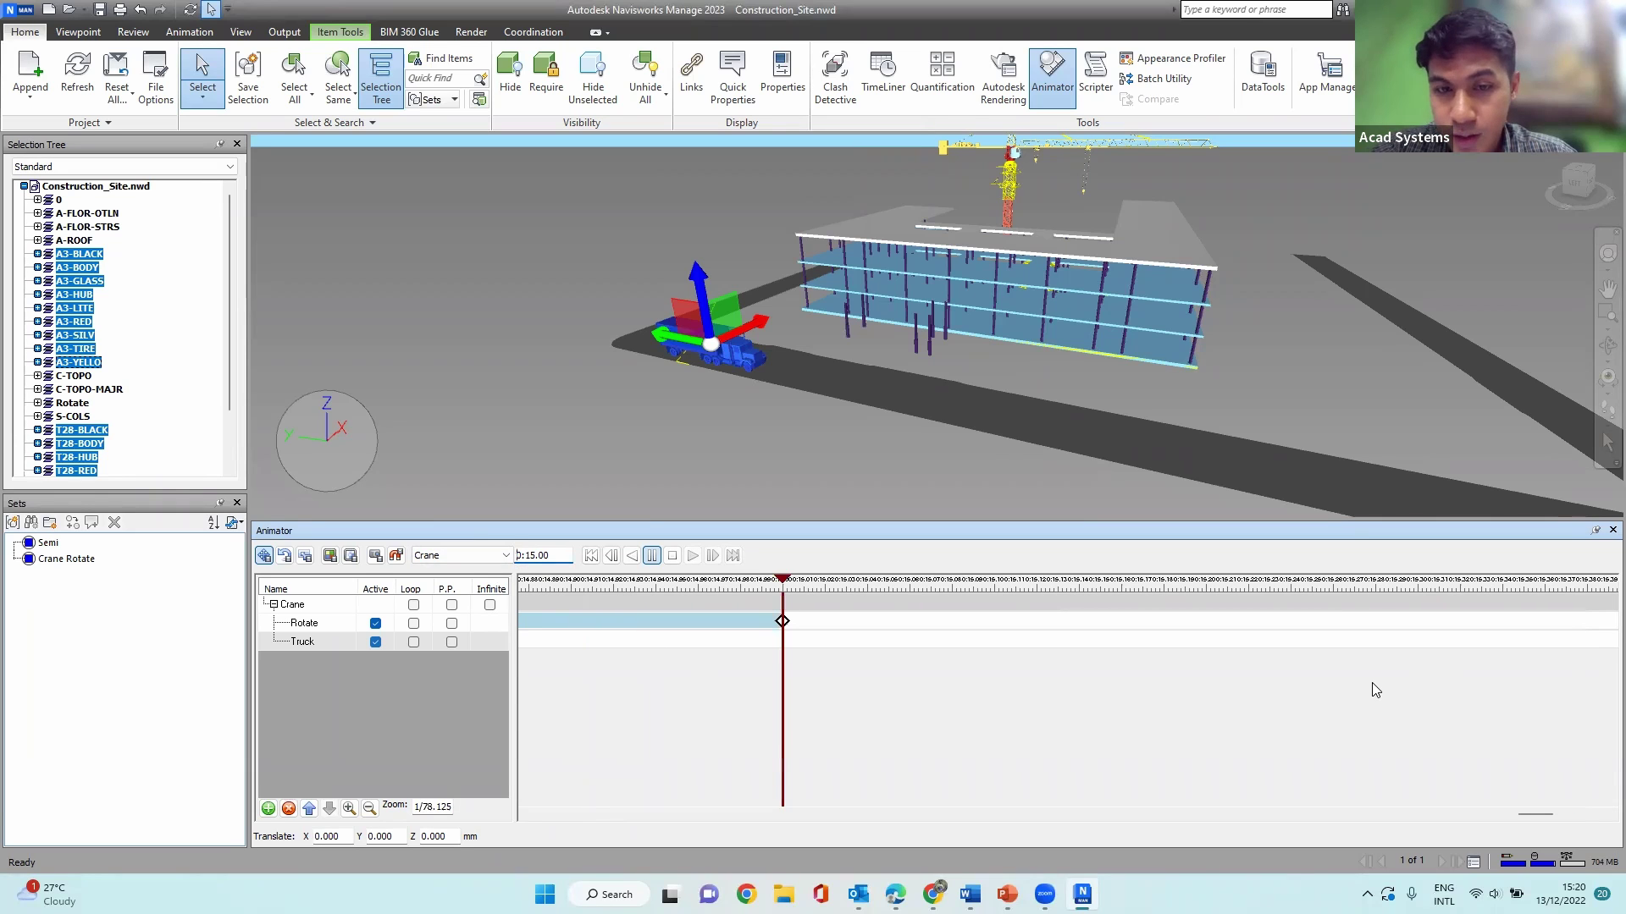
{"action": "key", "text": "alt"}
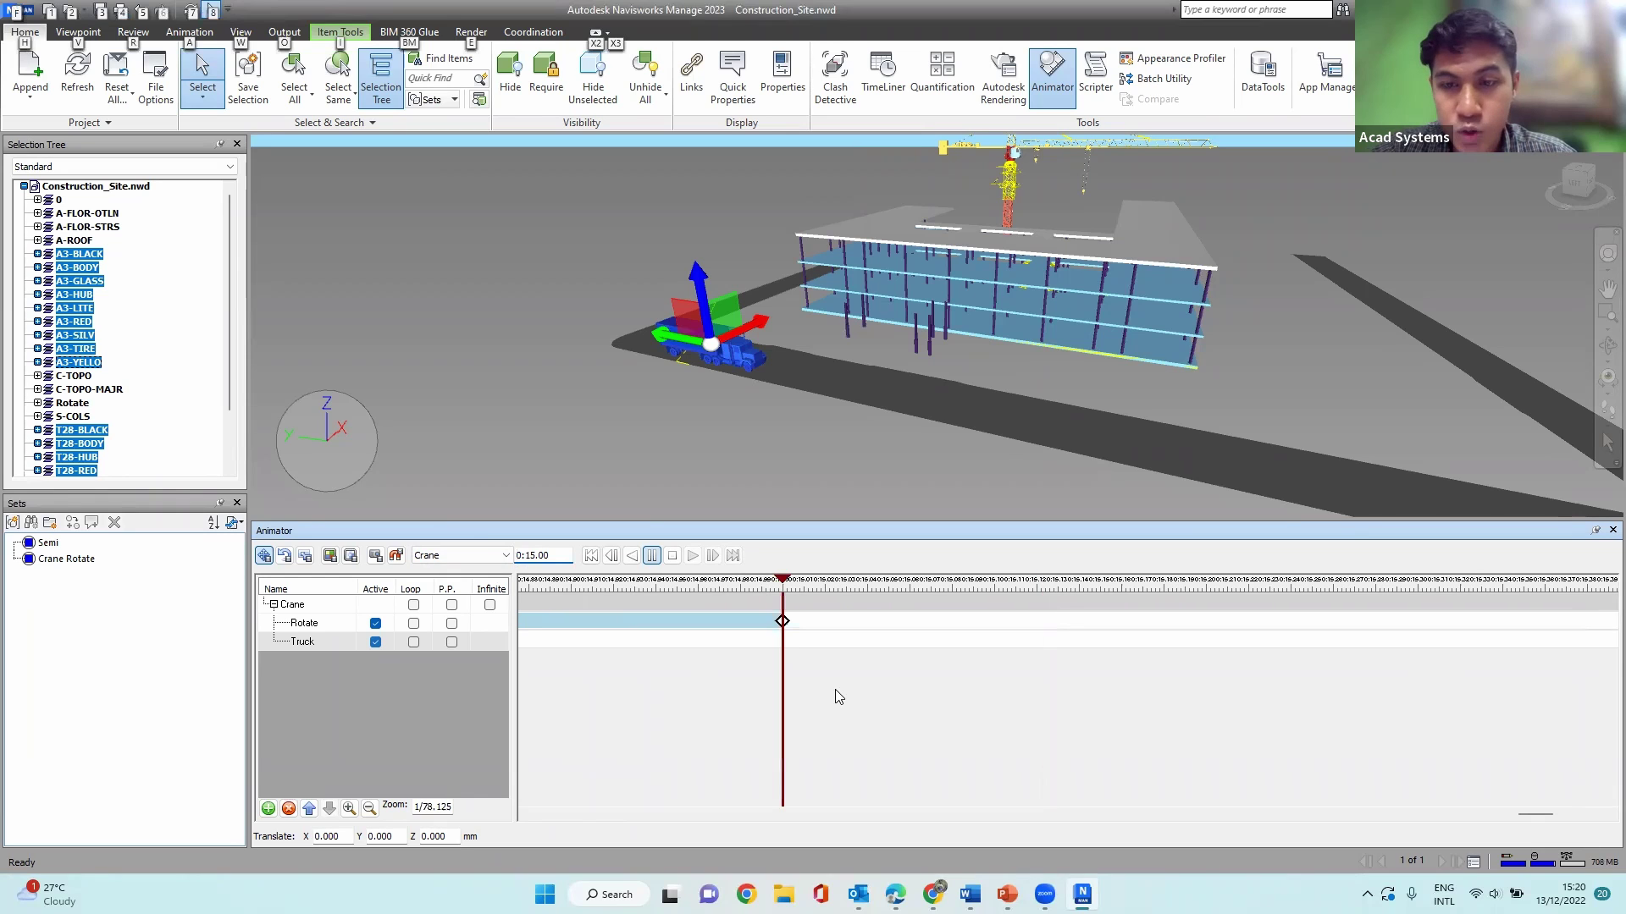
{"action": "scroll", "coordinate": [838, 696], "scroll_direction": "up", "scroll_amount": 1}
{"action": "scroll", "coordinate": [838, 697], "scroll_direction": "up", "scroll_amount": 2}
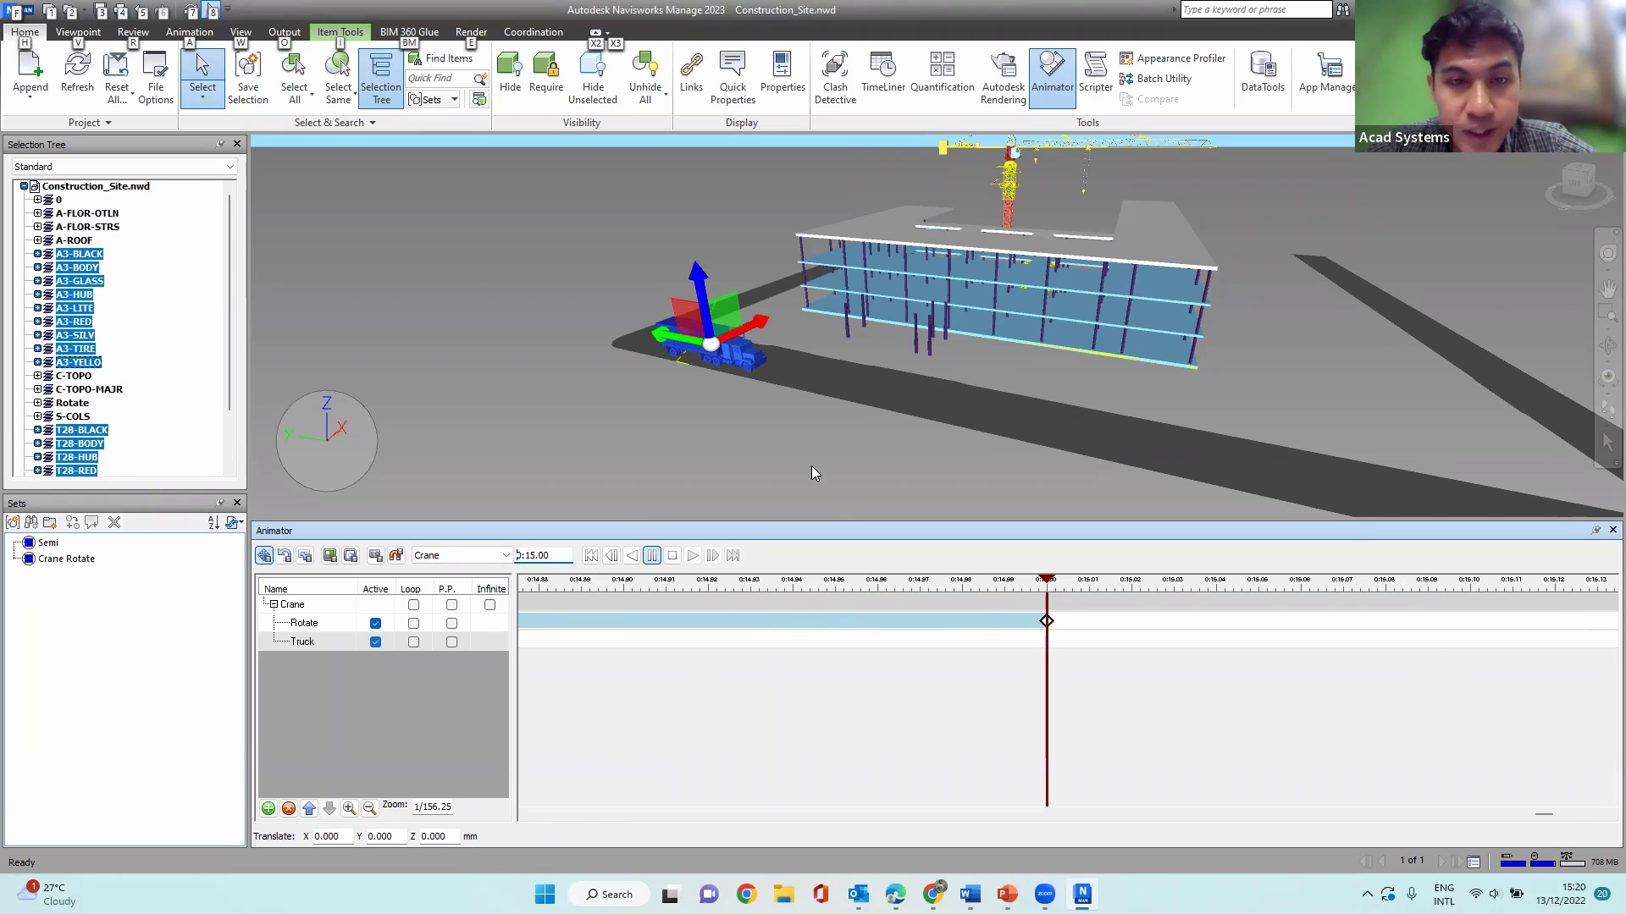
Step: Translate the truck along the road by about -81753 mm in Y and capture its keyframe at 0:15.00
{"action": "scroll", "coordinate": [836, 398], "scroll_direction": "down", "scroll_amount": 2}
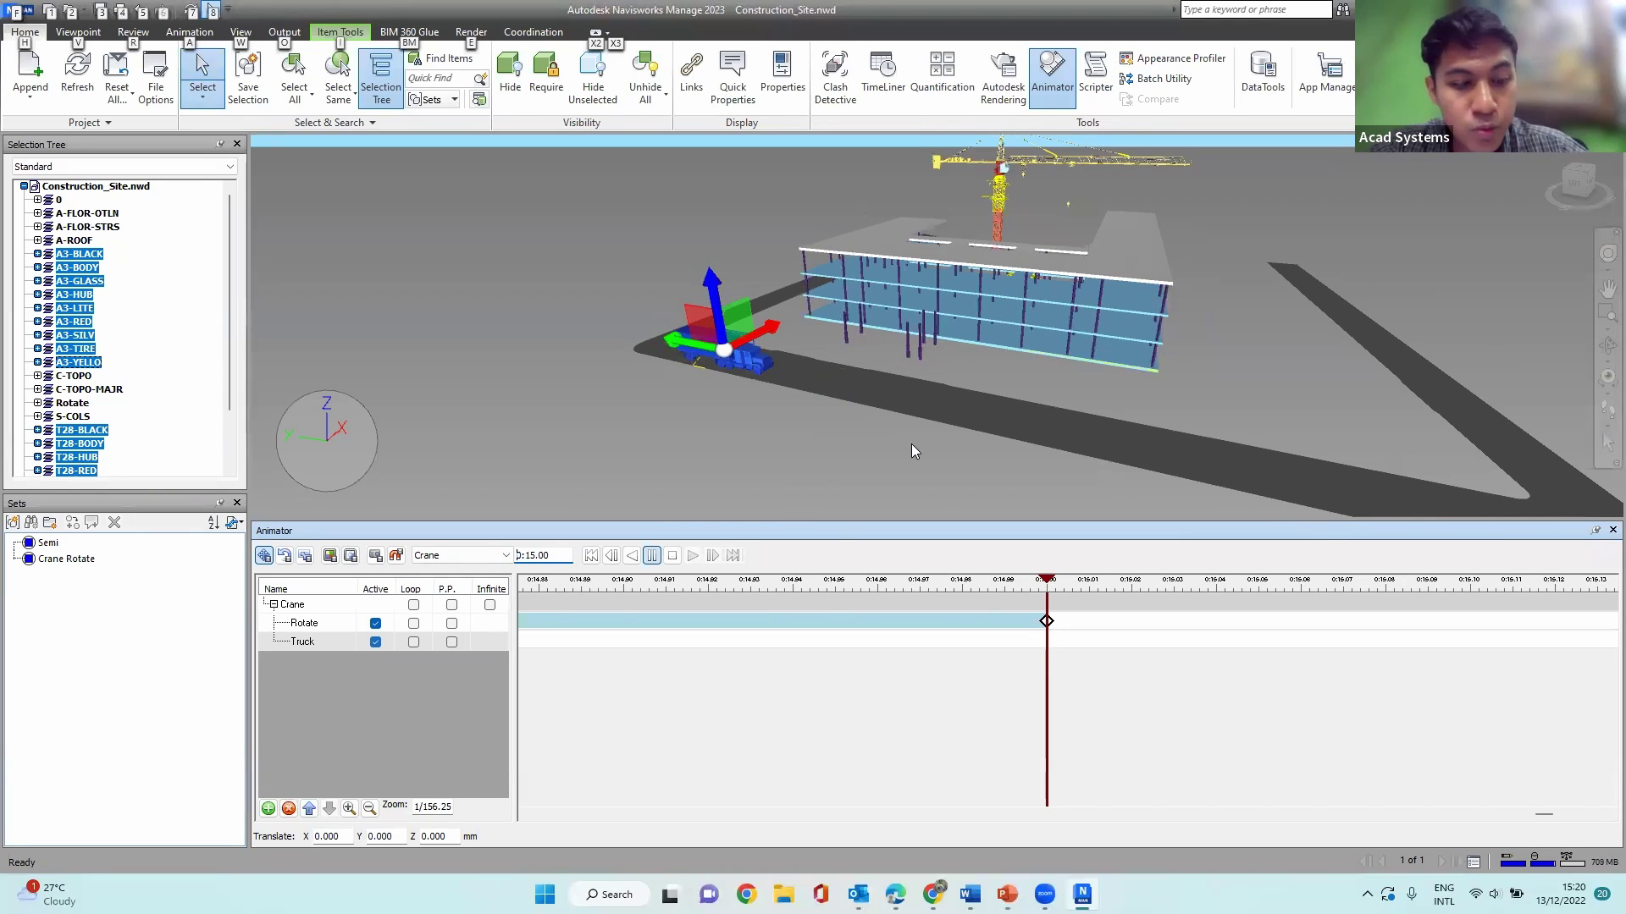
{"action": "scroll", "coordinate": [897, 444], "scroll_direction": "down", "scroll_amount": 1}
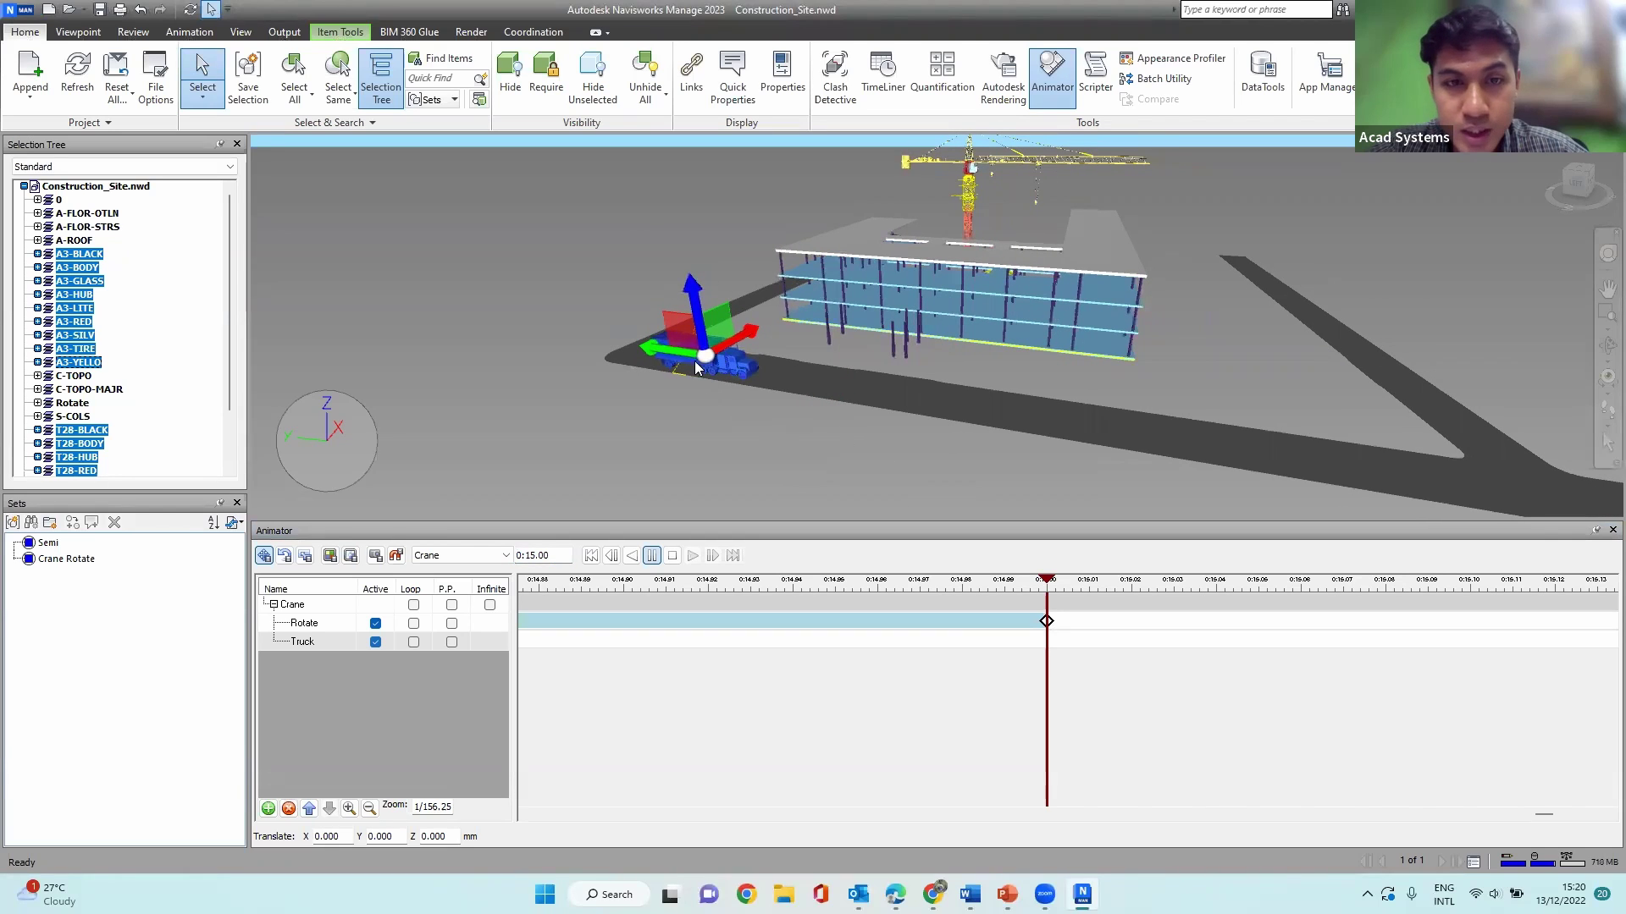
{"action": "left_click_drag", "start_coordinate": [679, 351], "coordinate": [1509, 493]}
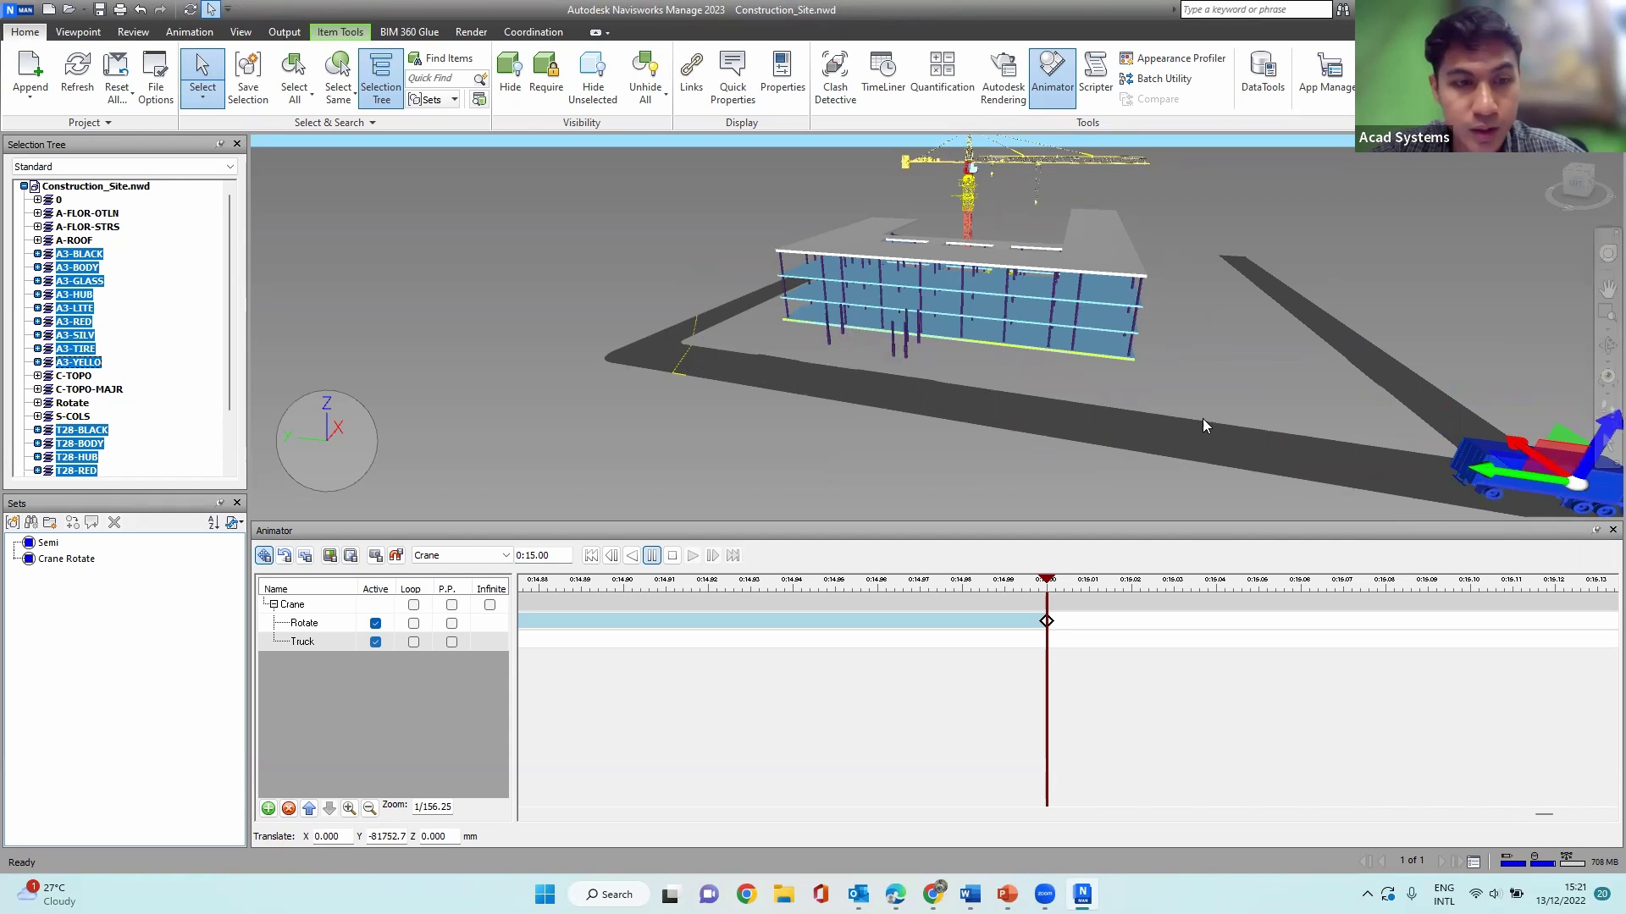
{"action": "left_click", "coordinate": [377, 558]}
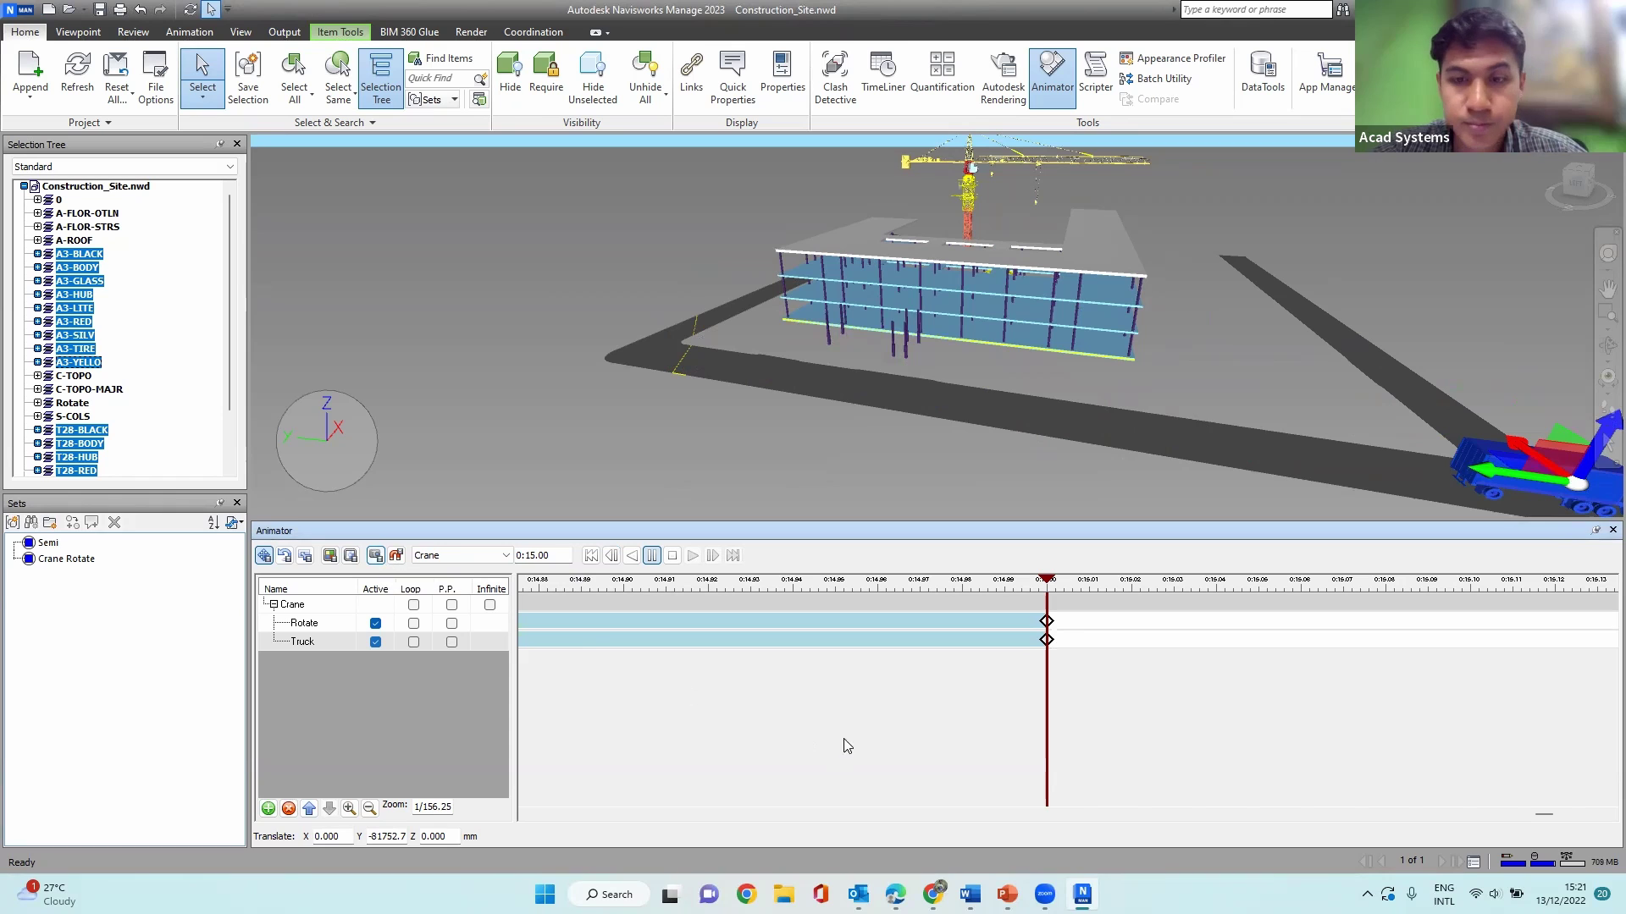
Step: Play the Crane scene from the start to check the crane rotation and the truck movement together
{"action": "scroll", "coordinate": [829, 459], "scroll_direction": "down", "scroll_amount": 3}
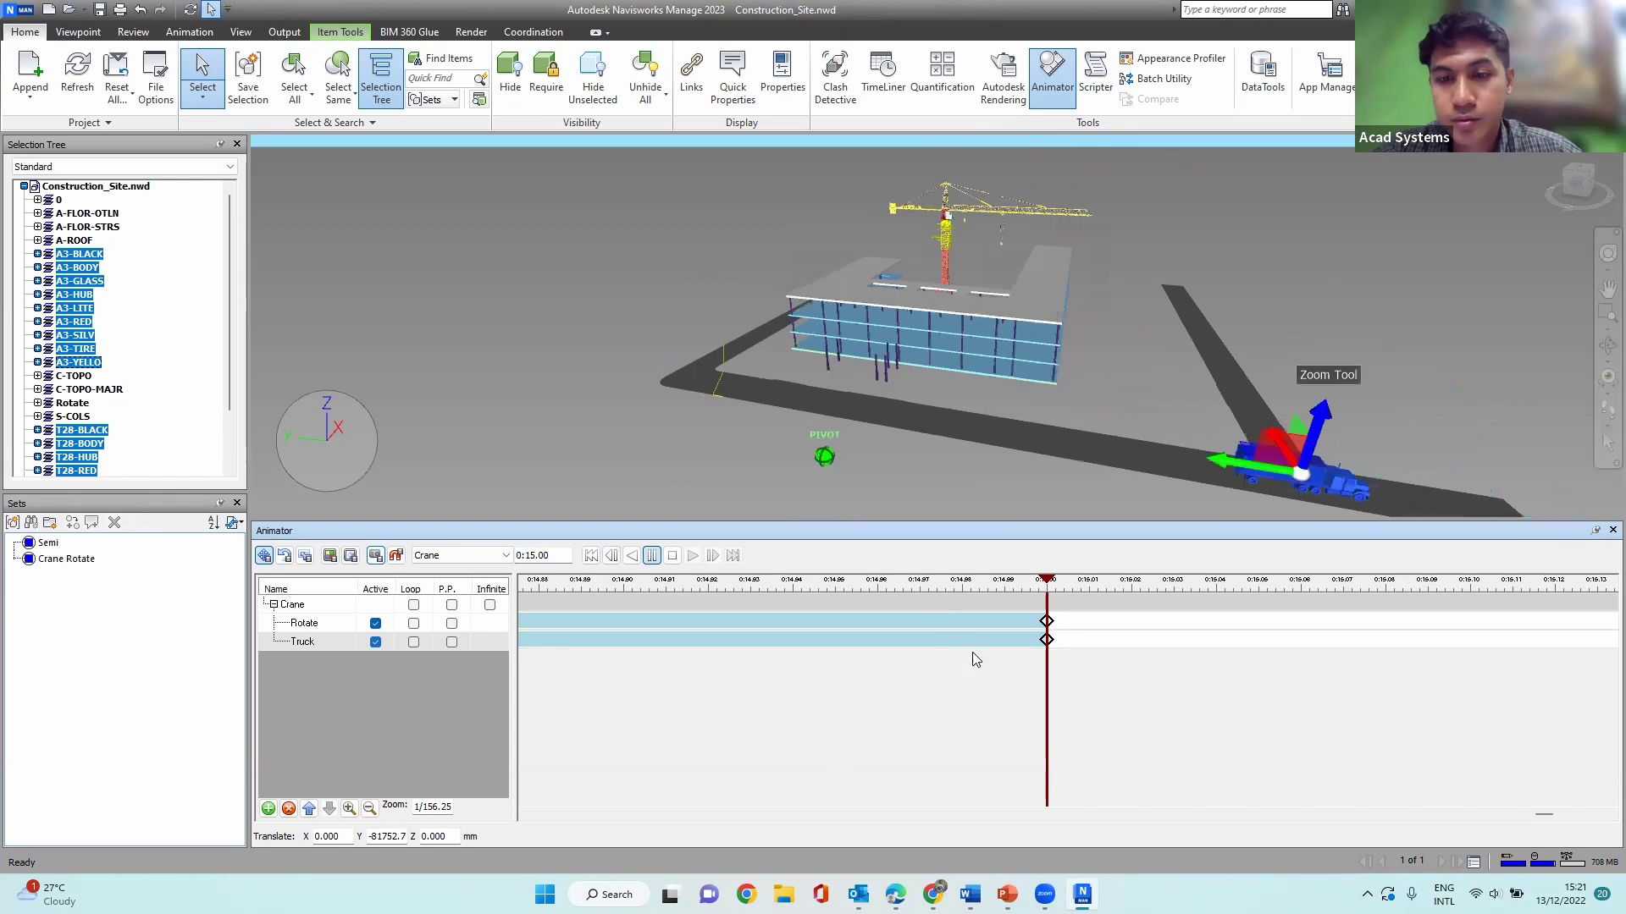
{"action": "scroll", "coordinate": [1077, 396], "scroll_direction": "down", "scroll_amount": 1}
{"action": "scroll", "coordinate": [1077, 396], "scroll_direction": "down", "scroll_amount": 1}
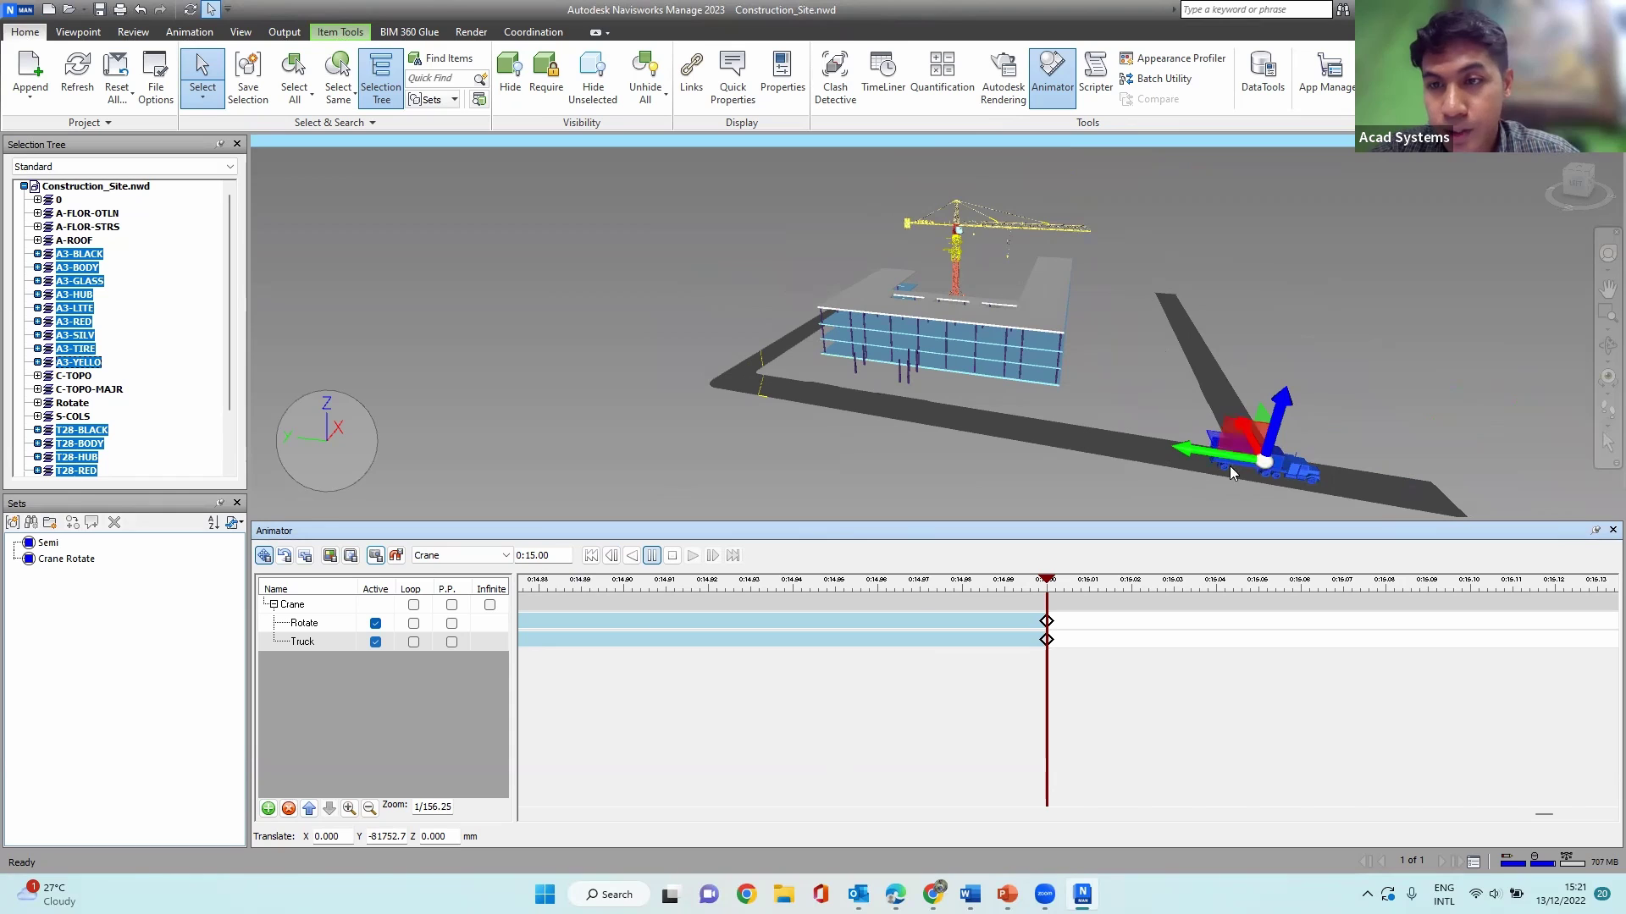
{"action": "left_click", "coordinate": [672, 556]}
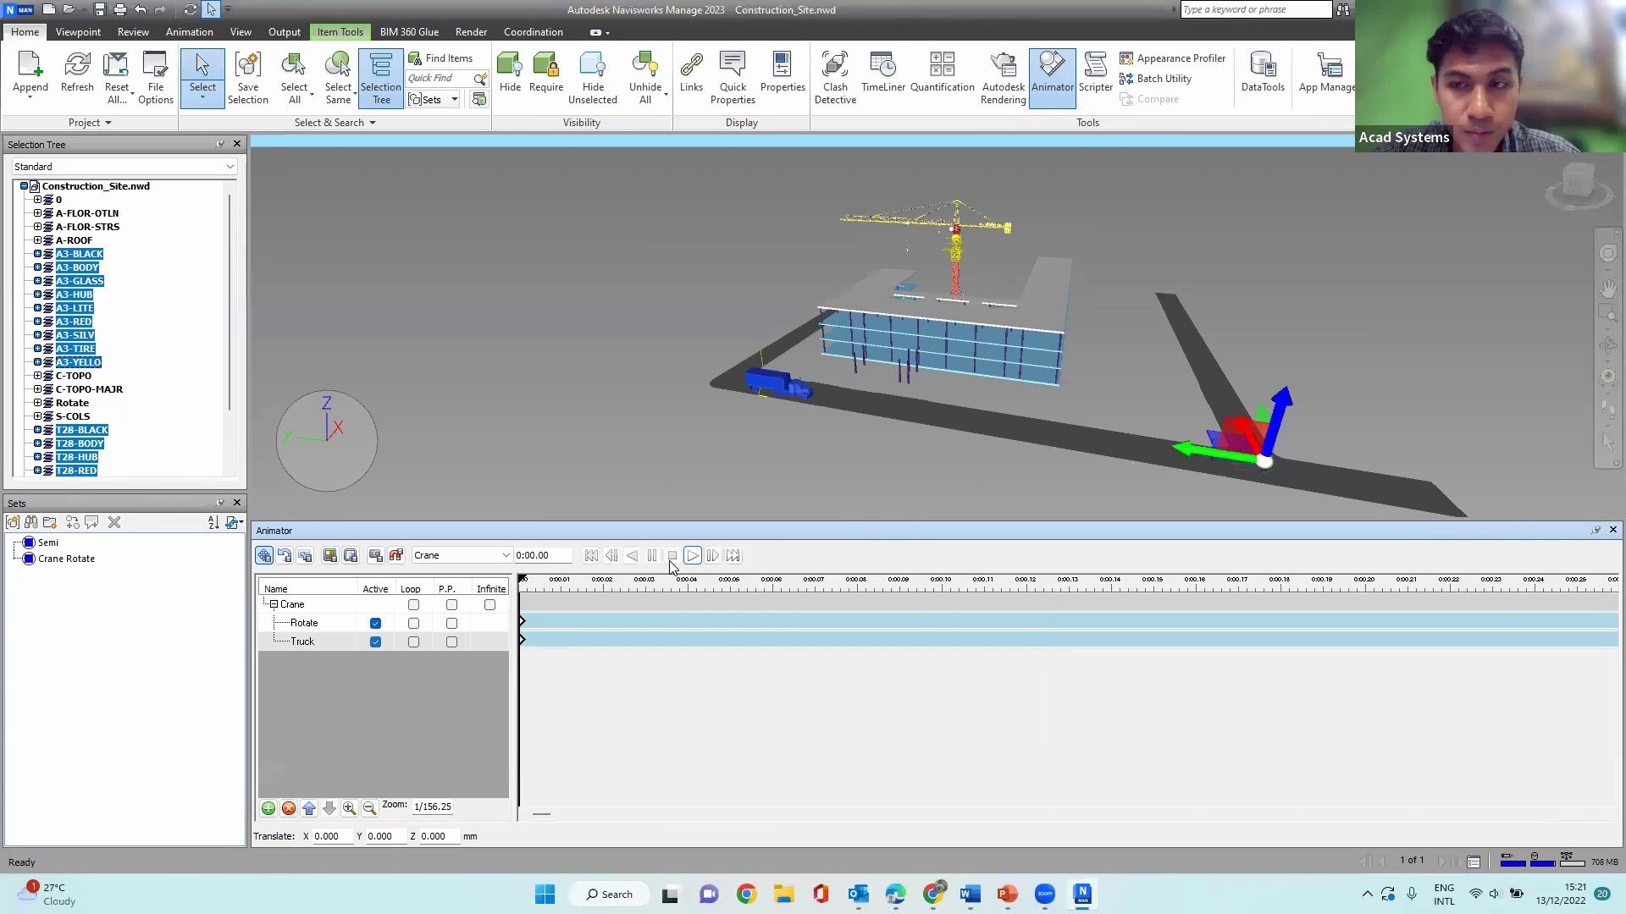
{"action": "left_click", "coordinate": [693, 558]}
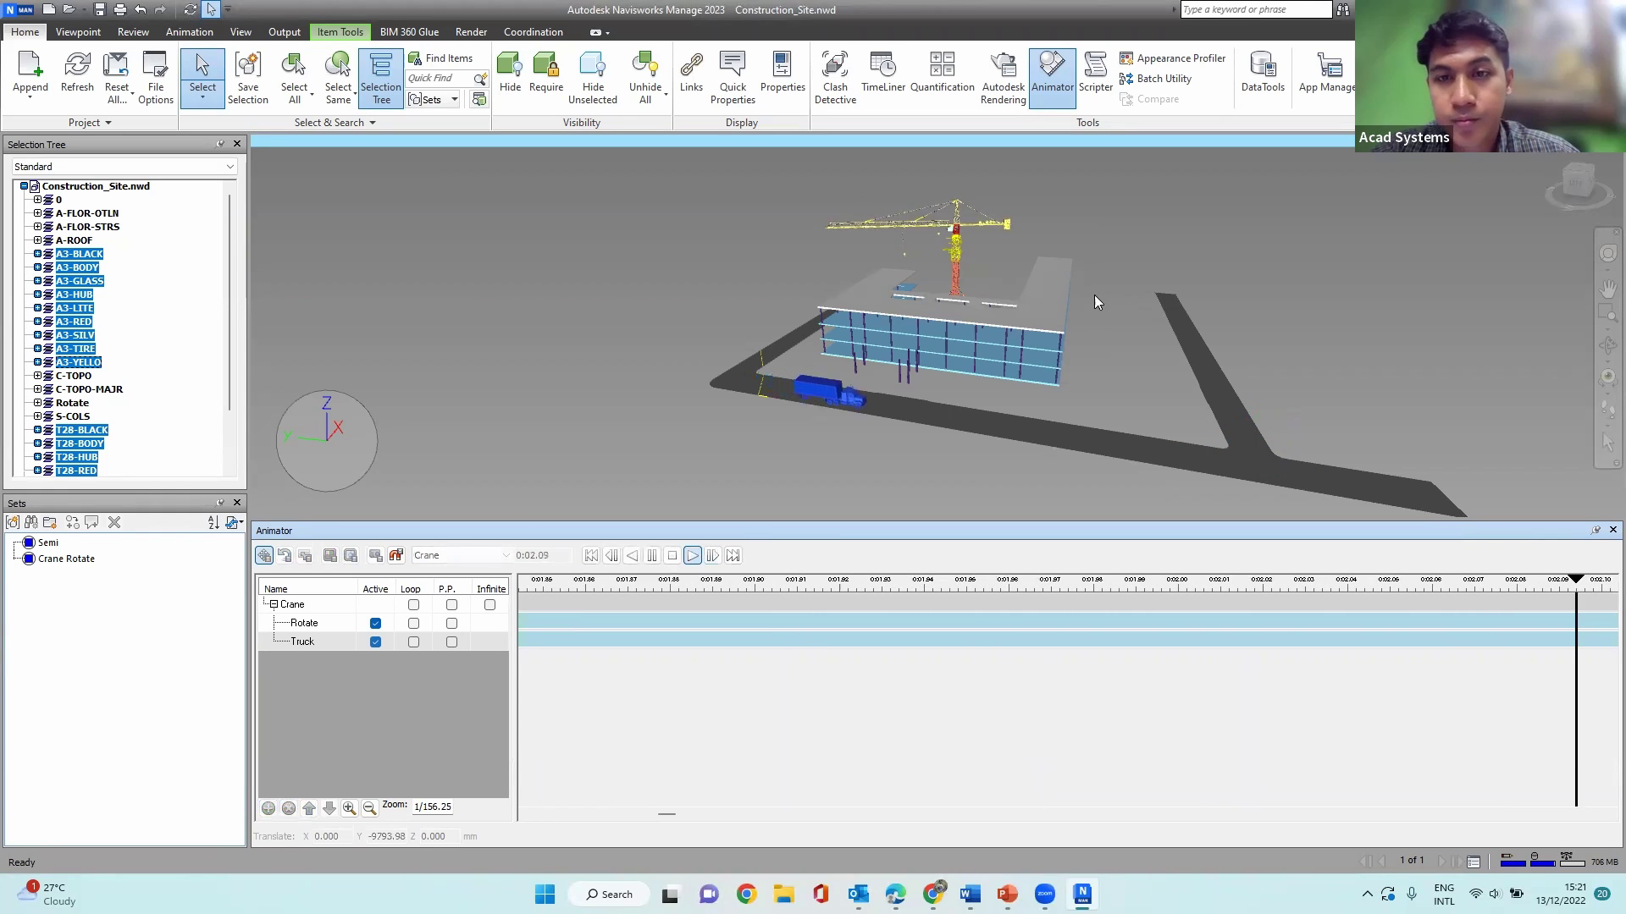
{"action": "scroll", "coordinate": [1094, 296], "scroll_direction": "up", "scroll_amount": 4}
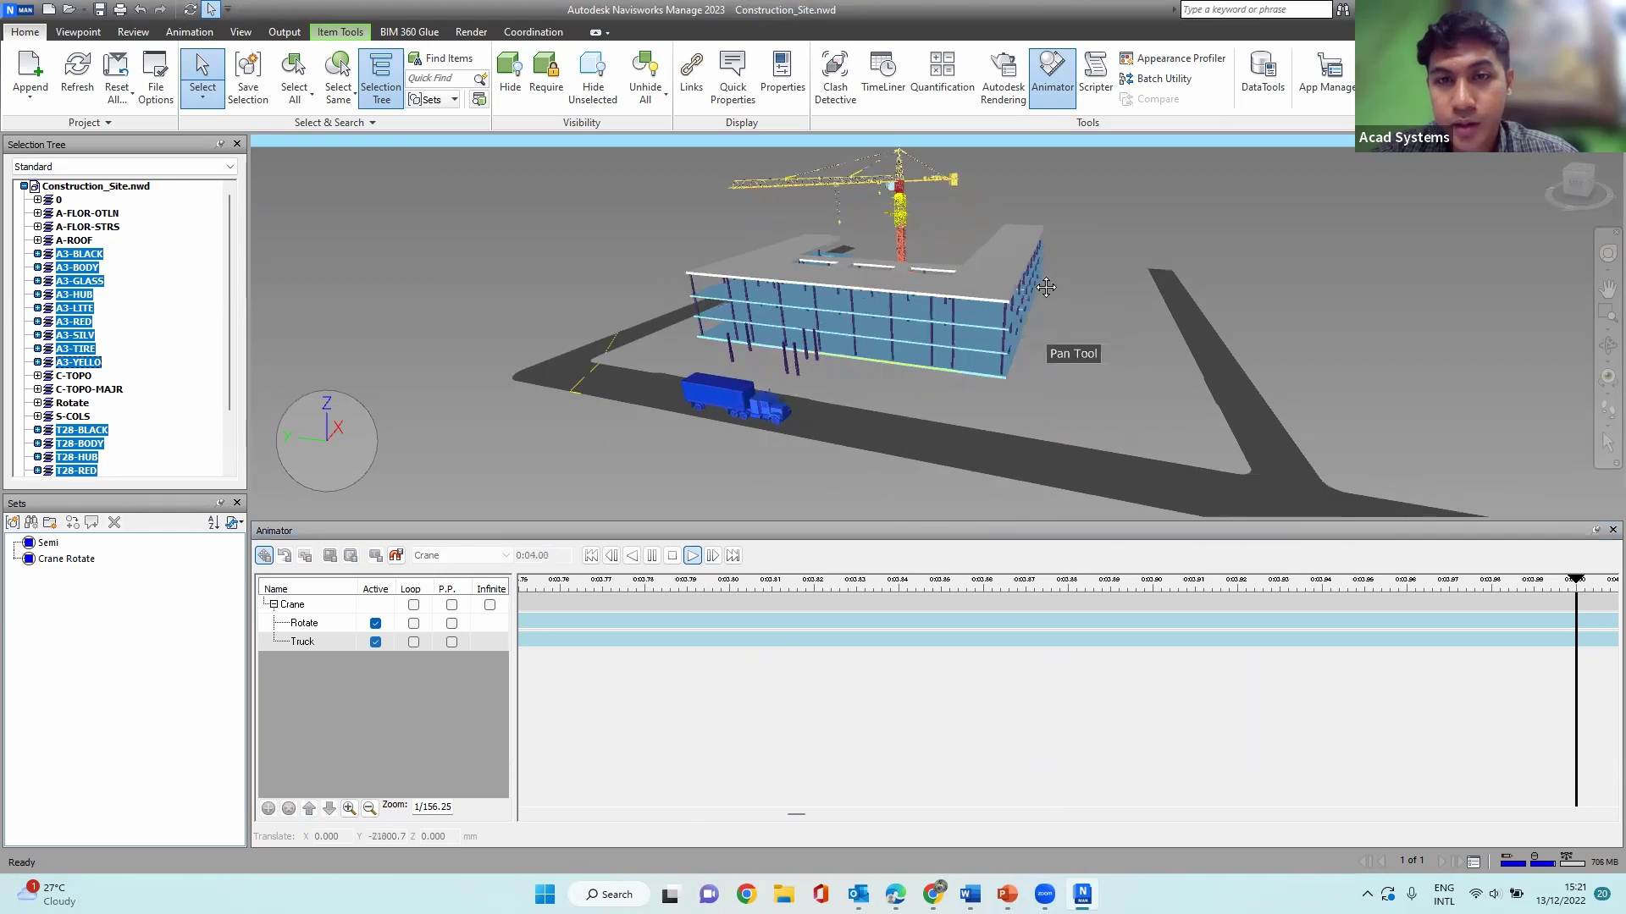
{"action": "scroll", "coordinate": [1046, 287], "scroll_direction": "down", "scroll_amount": 3}
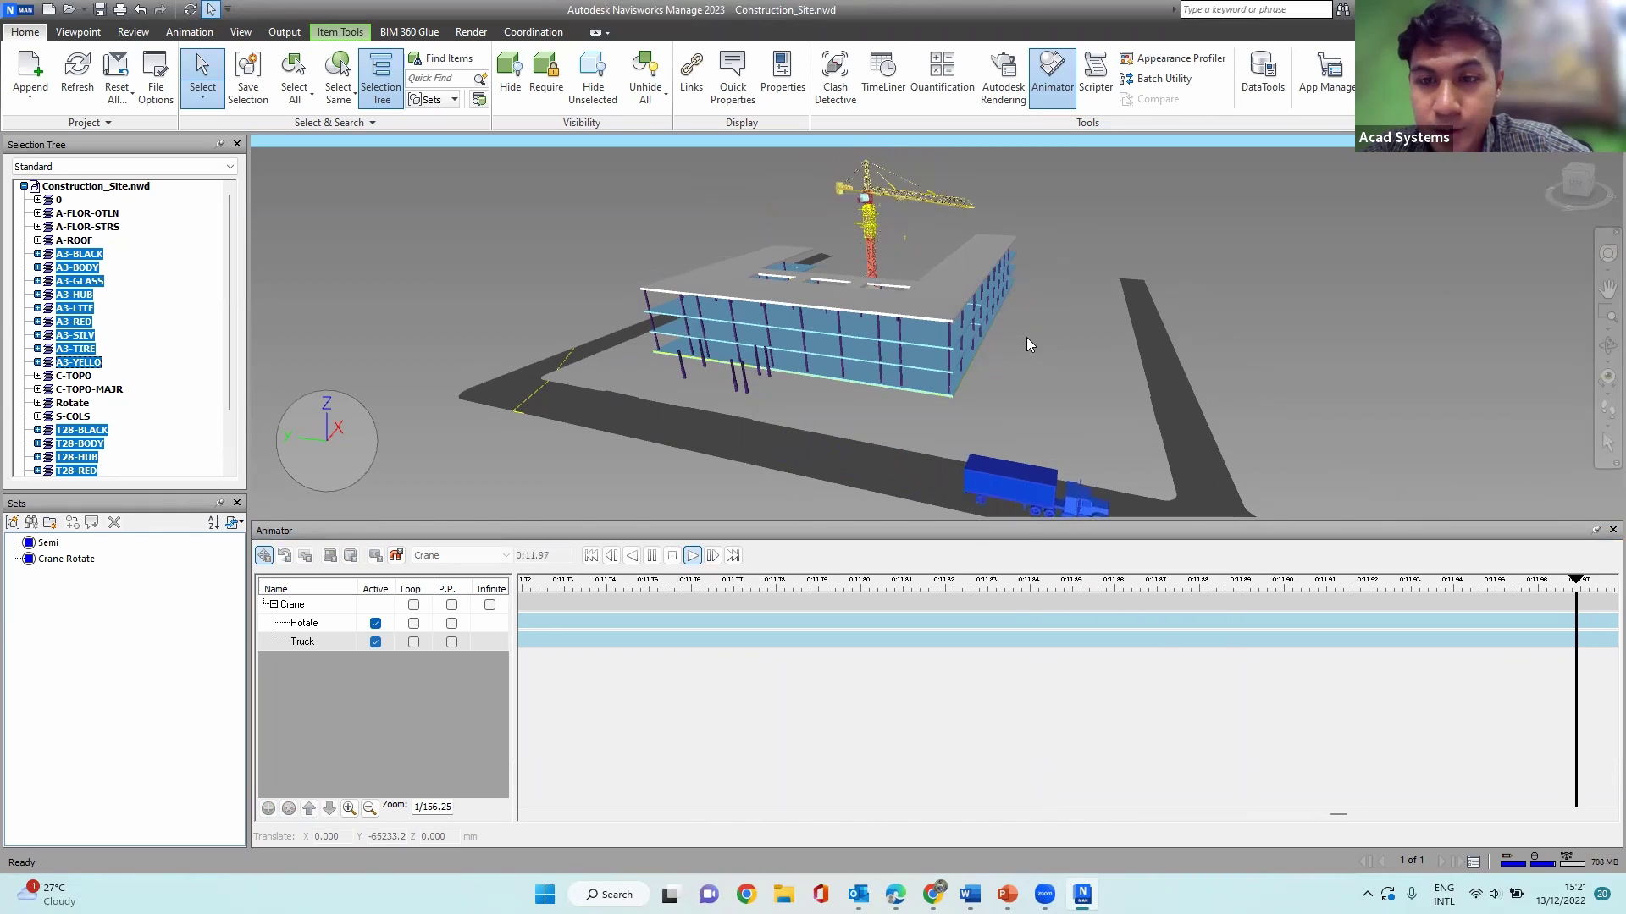
{"action": "middle_click_drag", "start_coordinate": [1026, 337], "coordinate": [925, 333]}
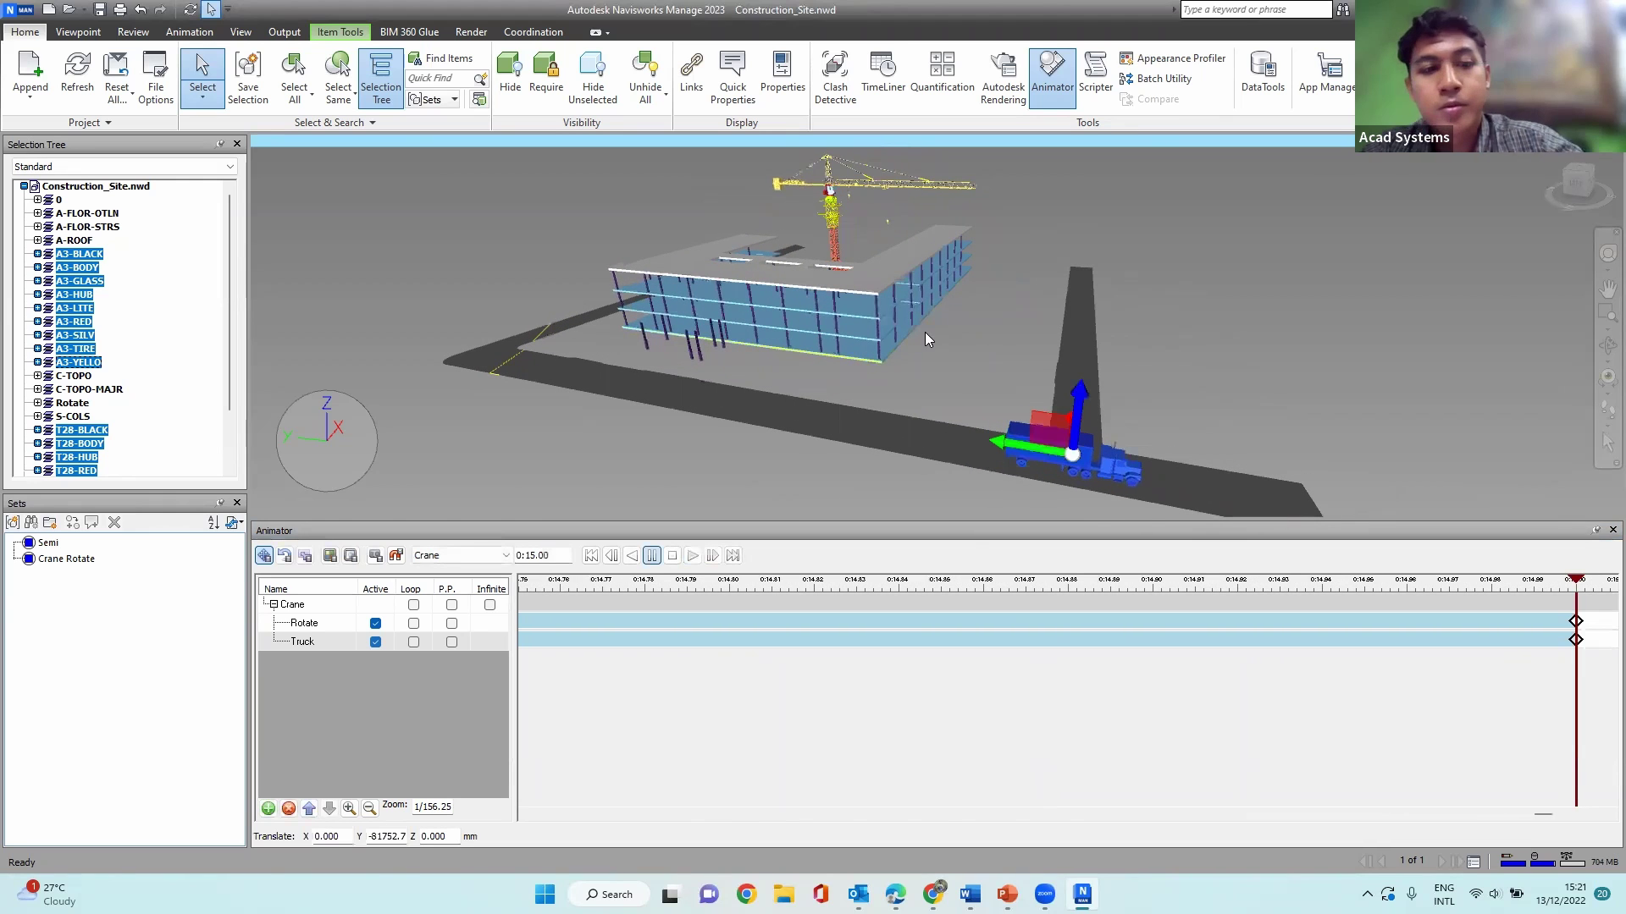
{"action": "scroll", "coordinate": [892, 353], "scroll_direction": "down", "scroll_amount": 3}
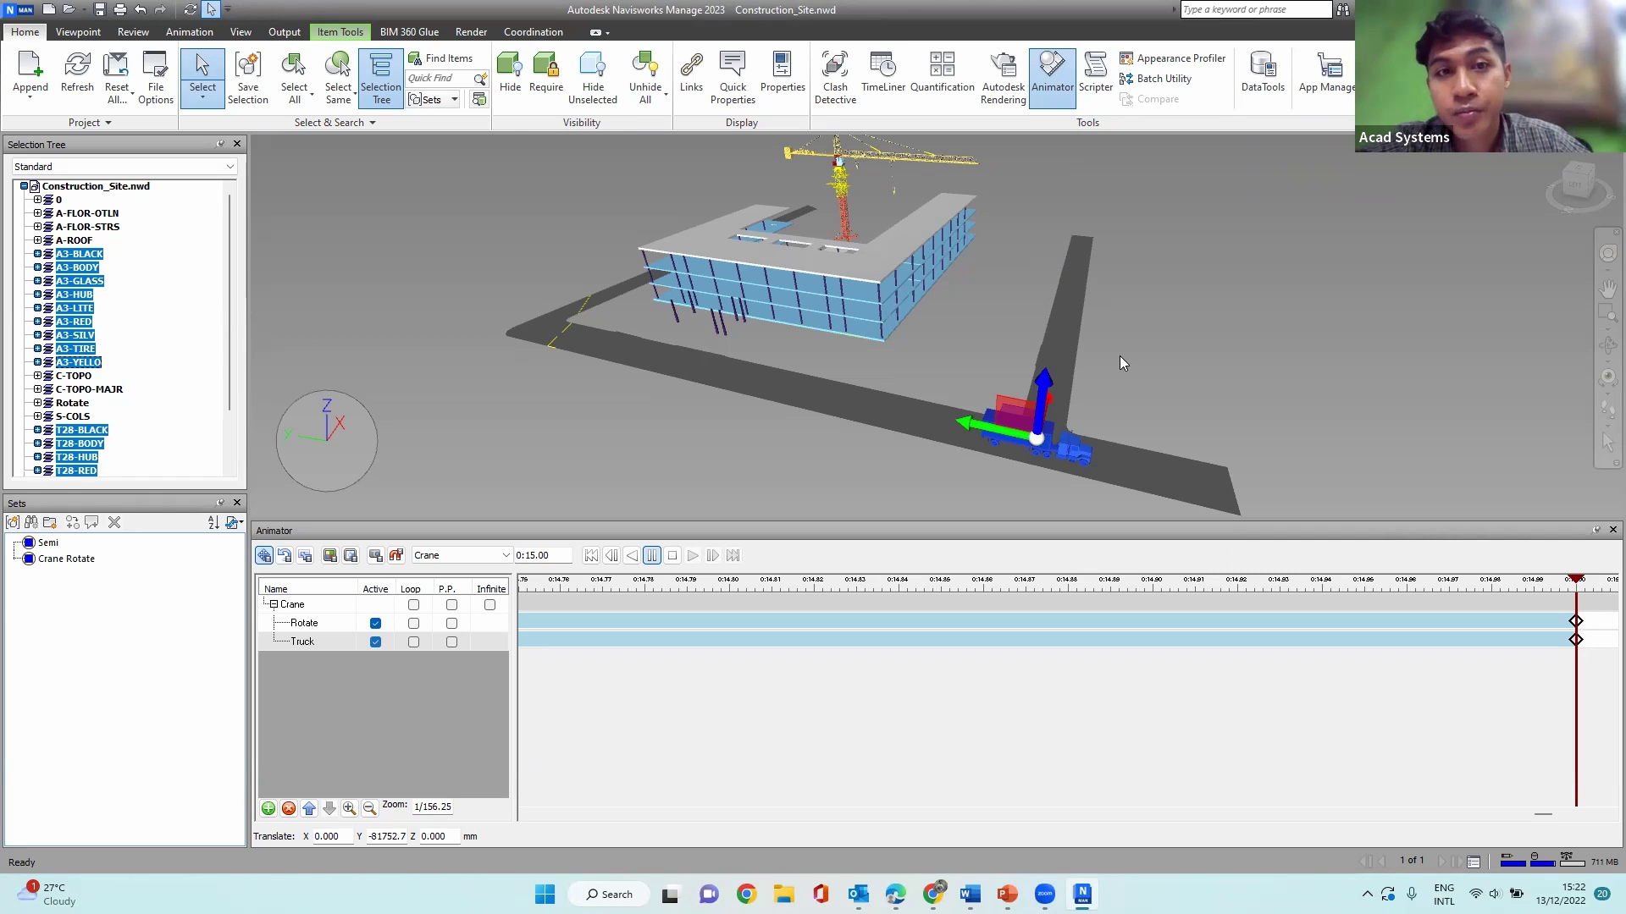
{"action": "middle_click_drag", "start_coordinate": [856, 354], "coordinate": [904, 215], "text": "shift"}
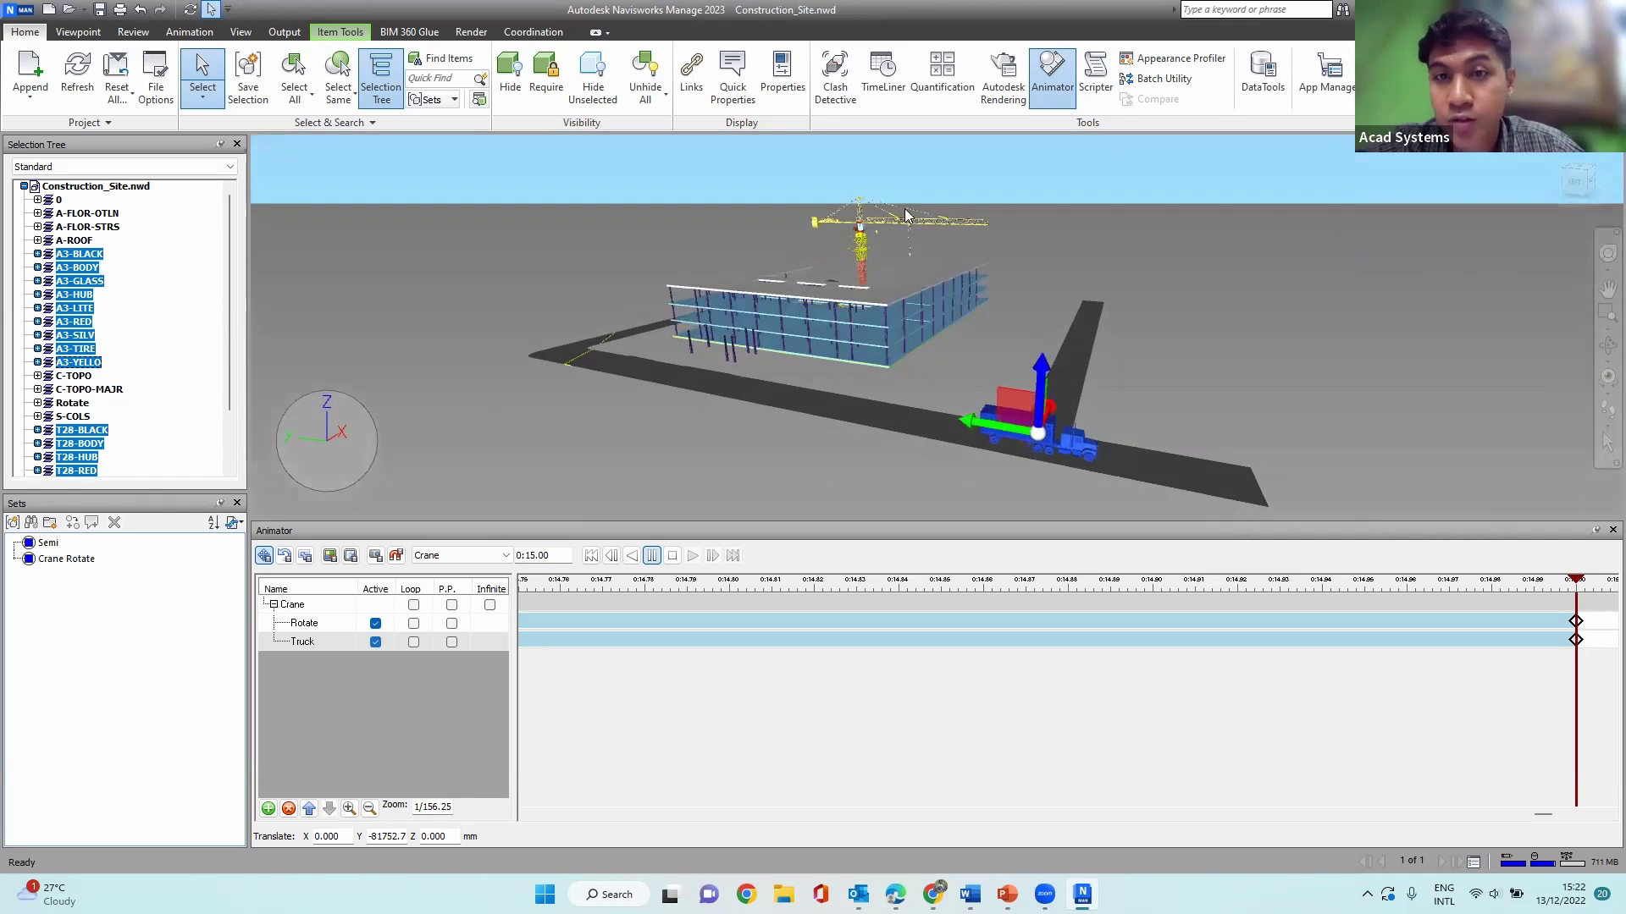
{"action": "middle_click_drag", "start_coordinate": [1171, 363], "coordinate": [1122, 362], "text": "shift"}
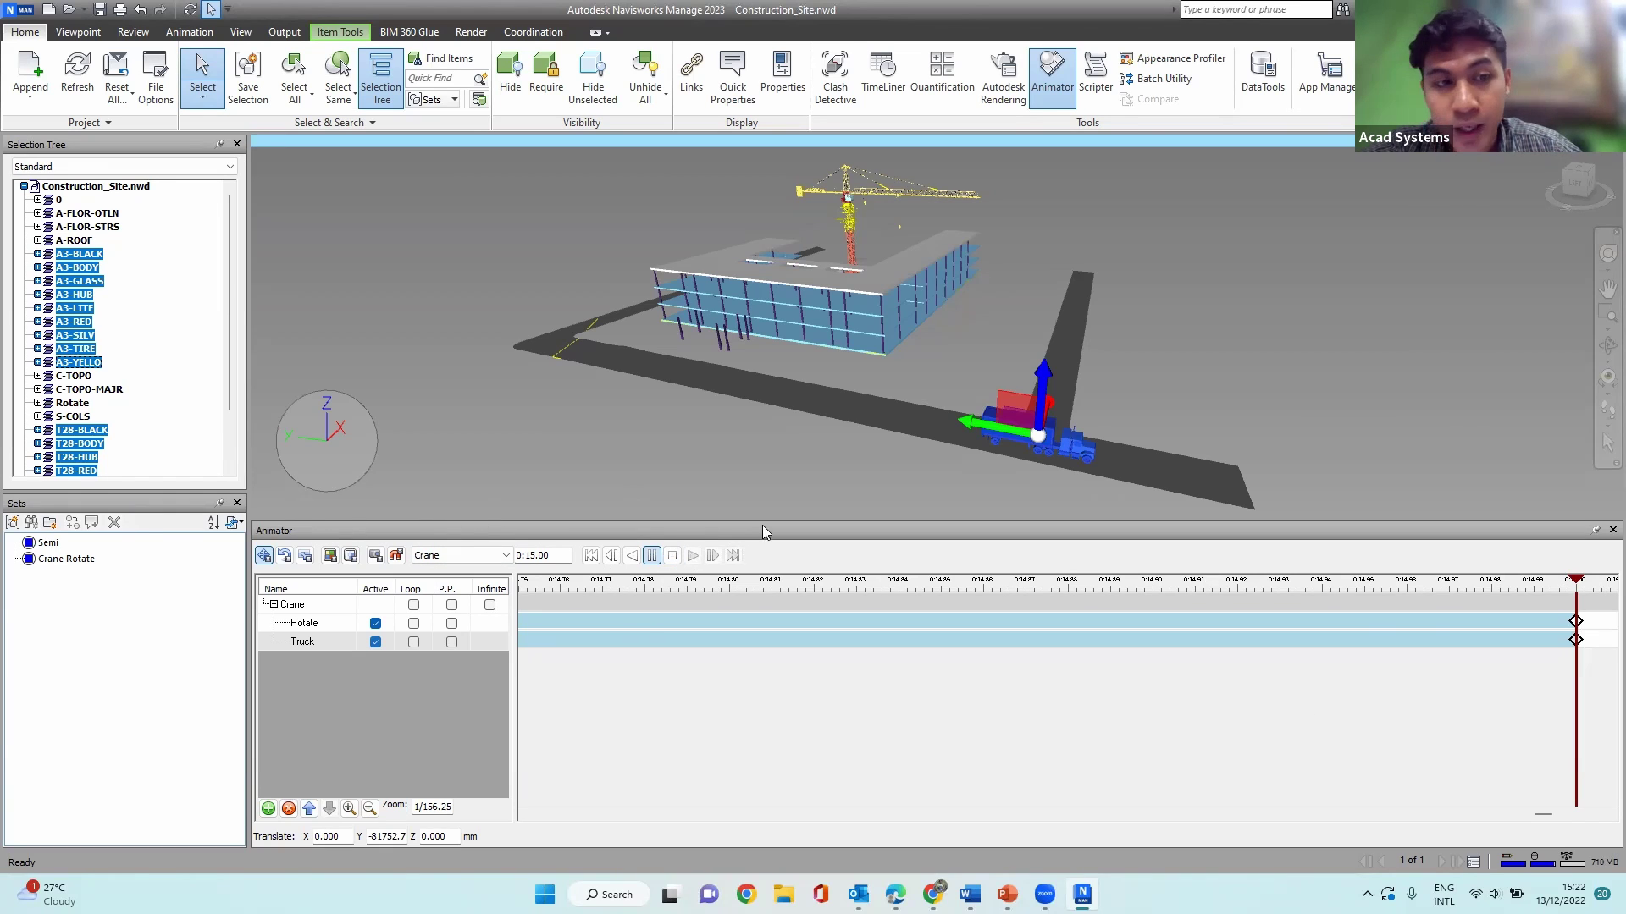
{"action": "scroll", "coordinate": [893, 269], "scroll_direction": "up", "scroll_amount": 2}
{"action": "scroll", "coordinate": [893, 269], "scroll_direction": "up", "scroll_amount": 2}
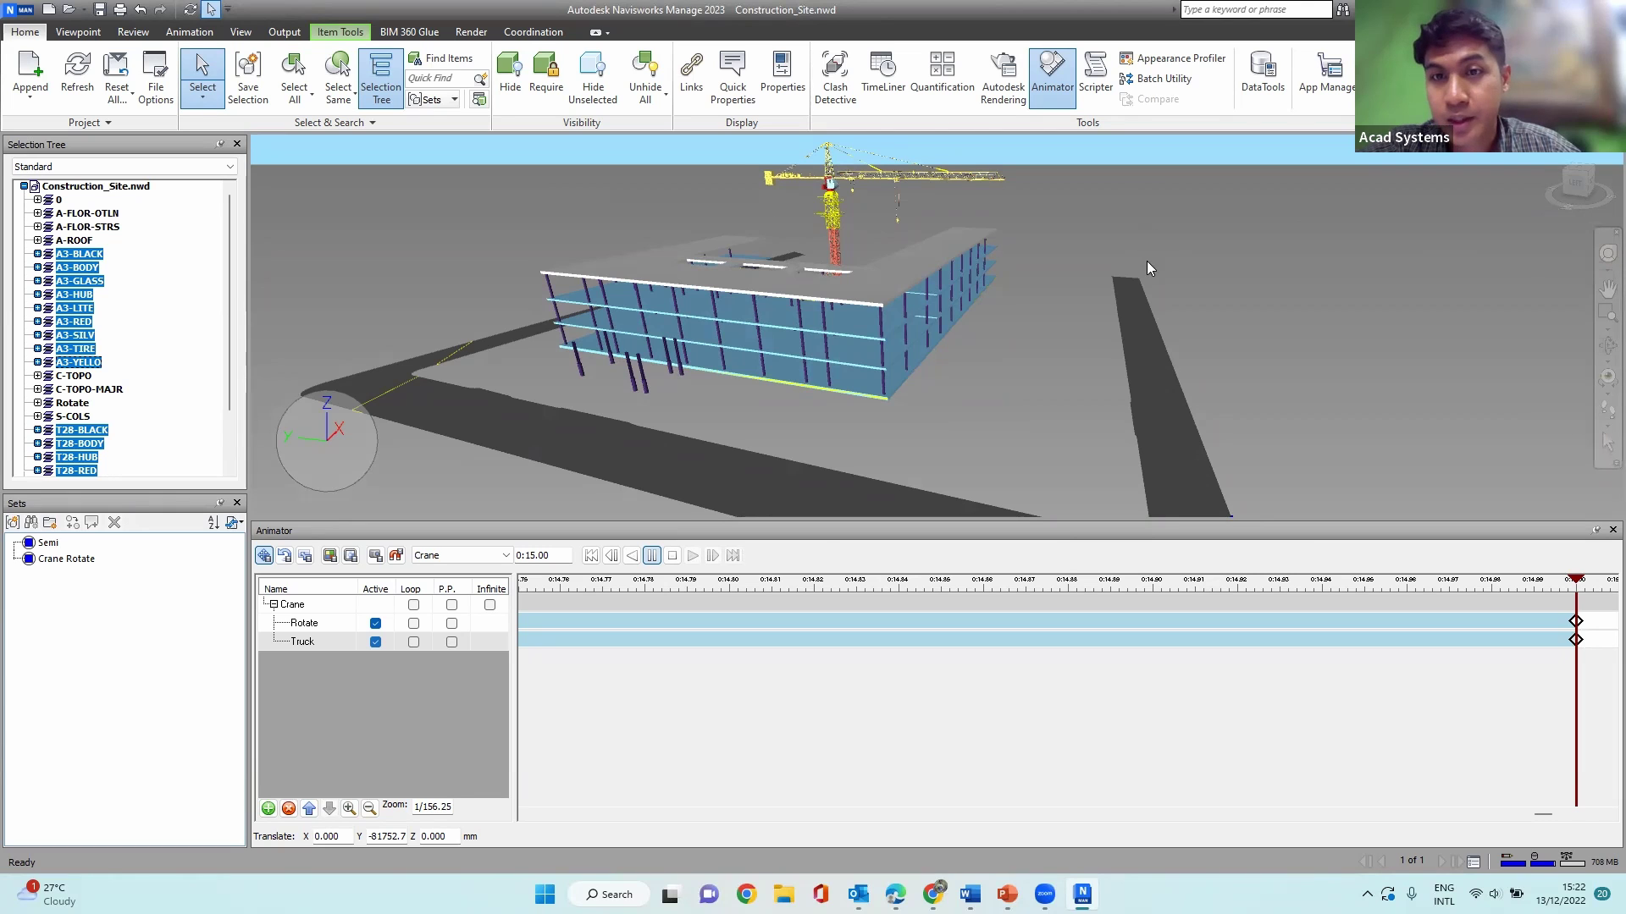
{"action": "middle_click_drag", "start_coordinate": [1147, 260], "coordinate": [1116, 281], "text": "shift"}
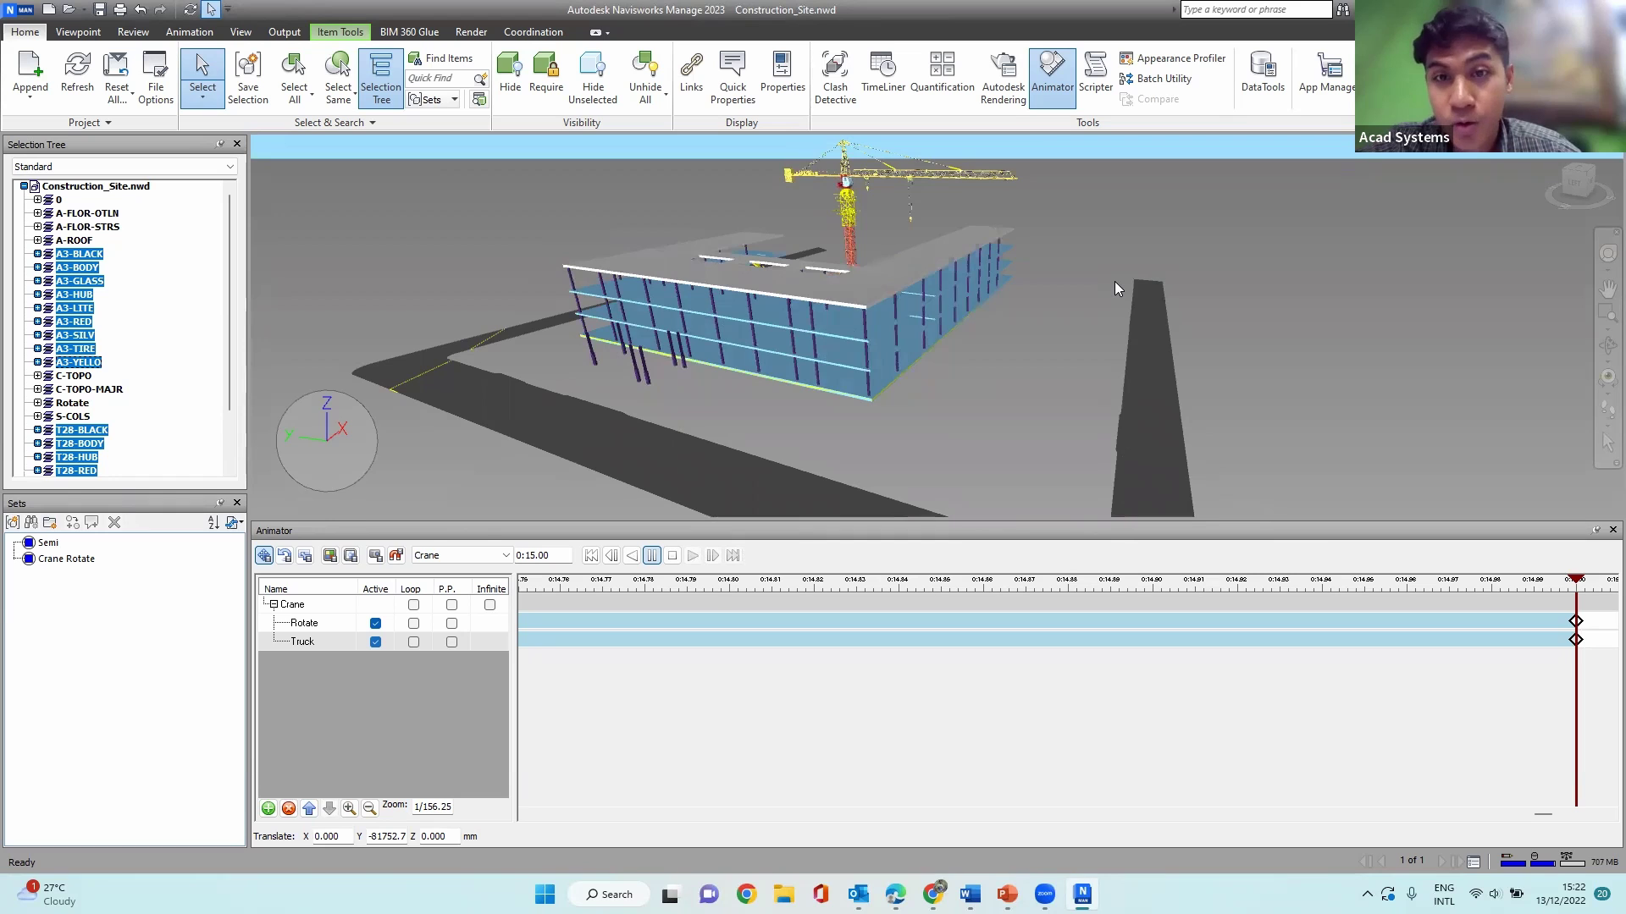
{"action": "middle_click_drag", "start_coordinate": [1114, 281], "coordinate": [1070, 327], "text": "shift"}
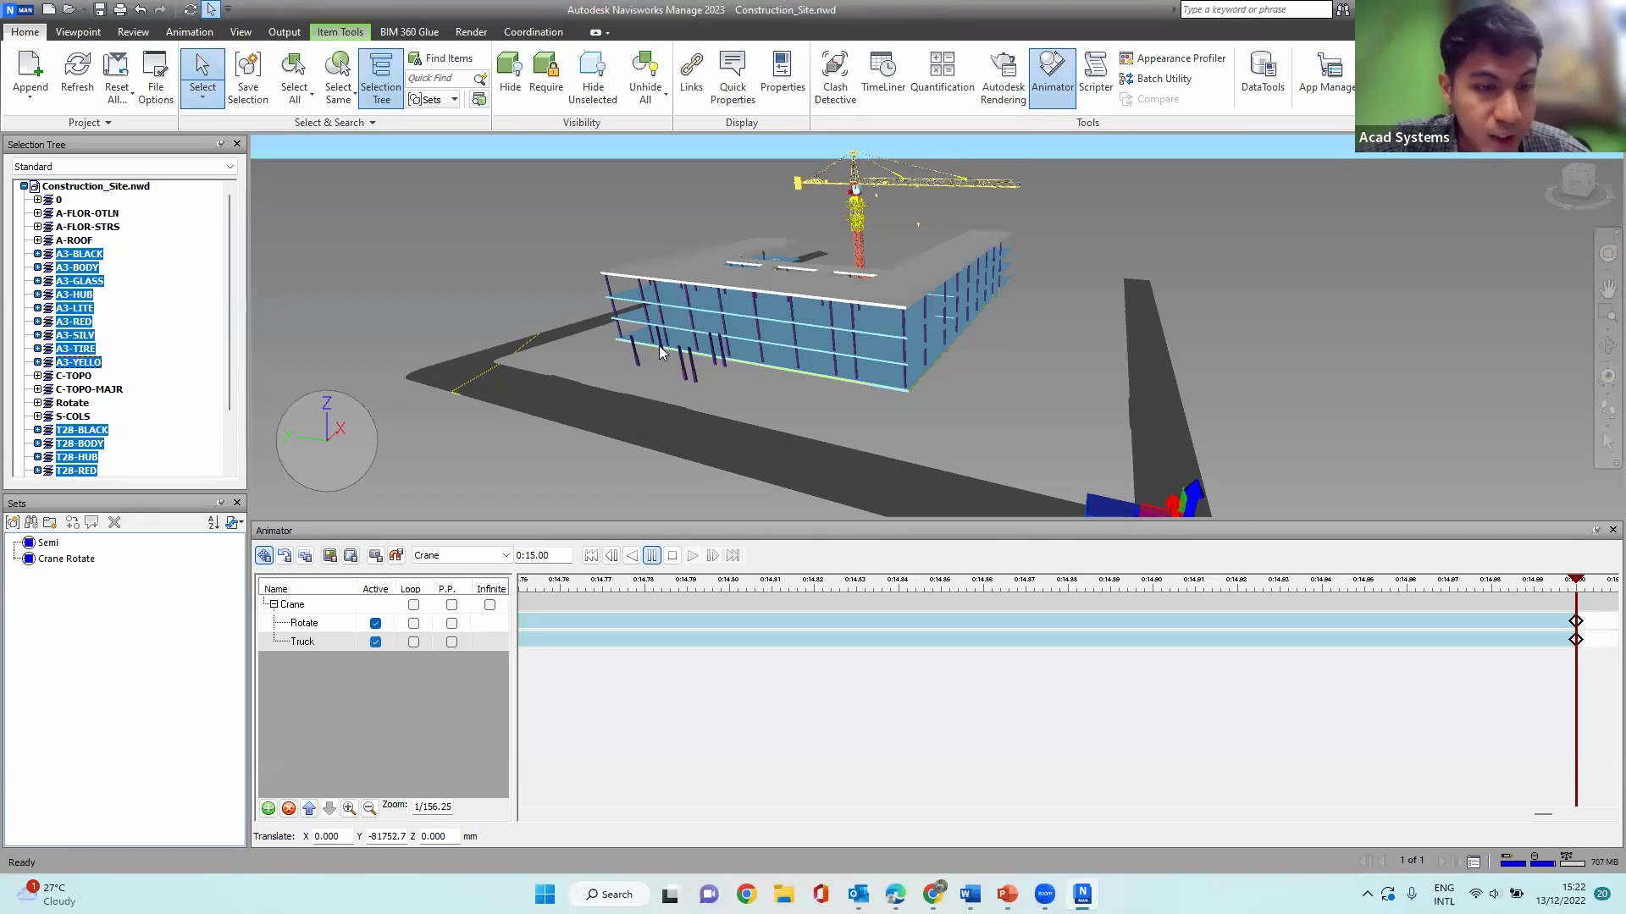
Step: Open the Scripter and add a new script named Animation 1
{"action": "left_click", "coordinate": [1097, 83]}
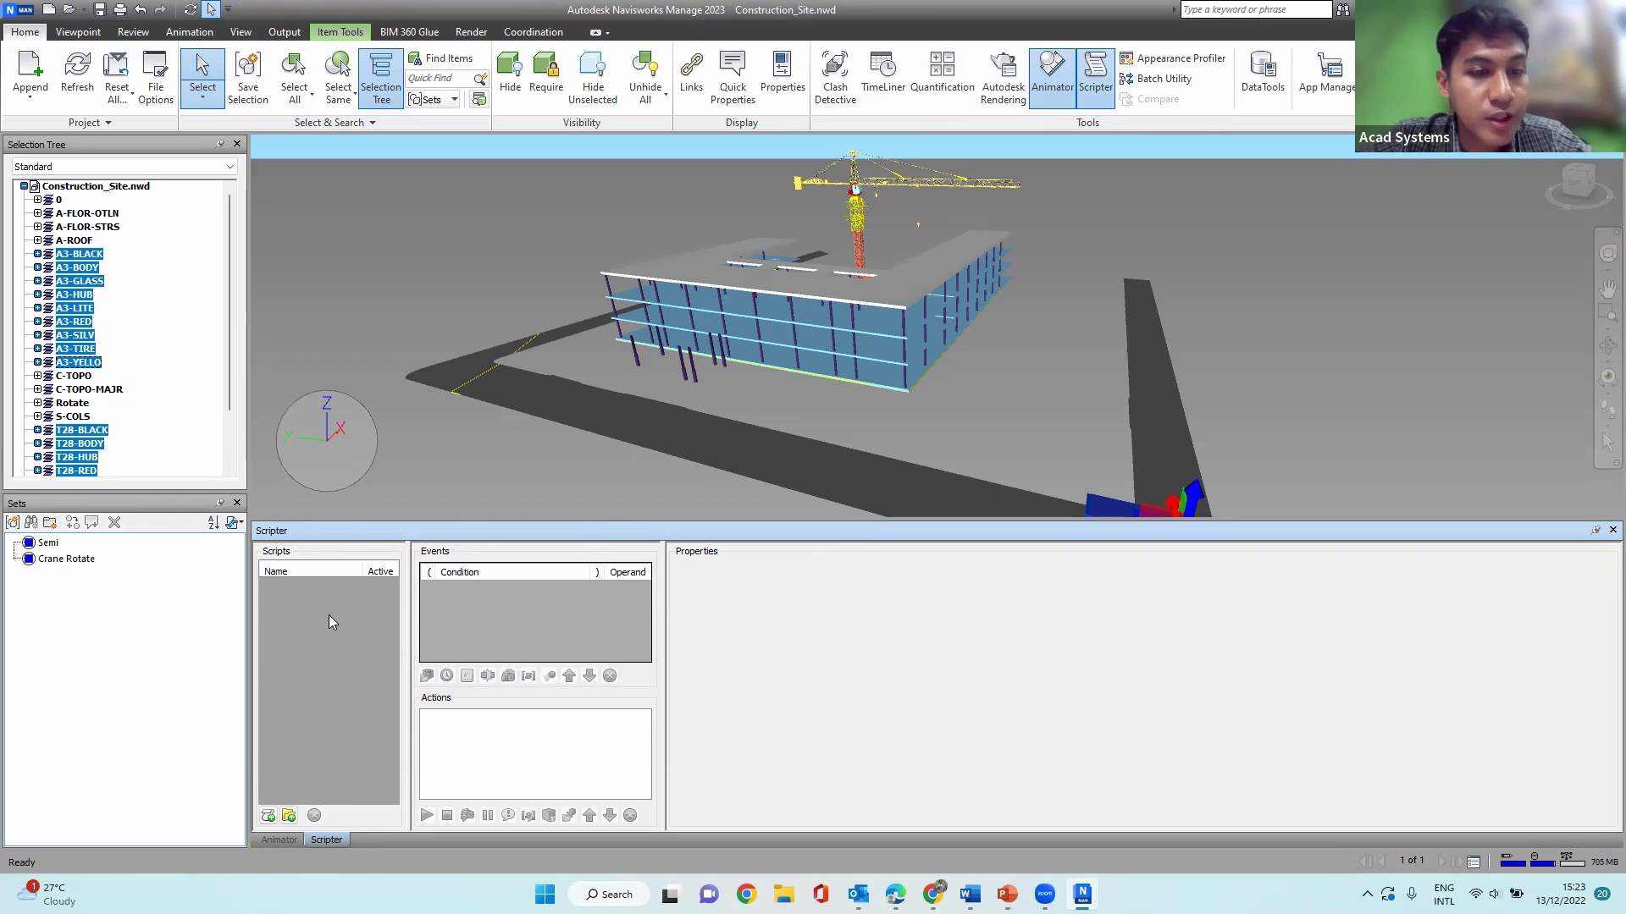
{"action": "left_click", "coordinate": [73, 561]}
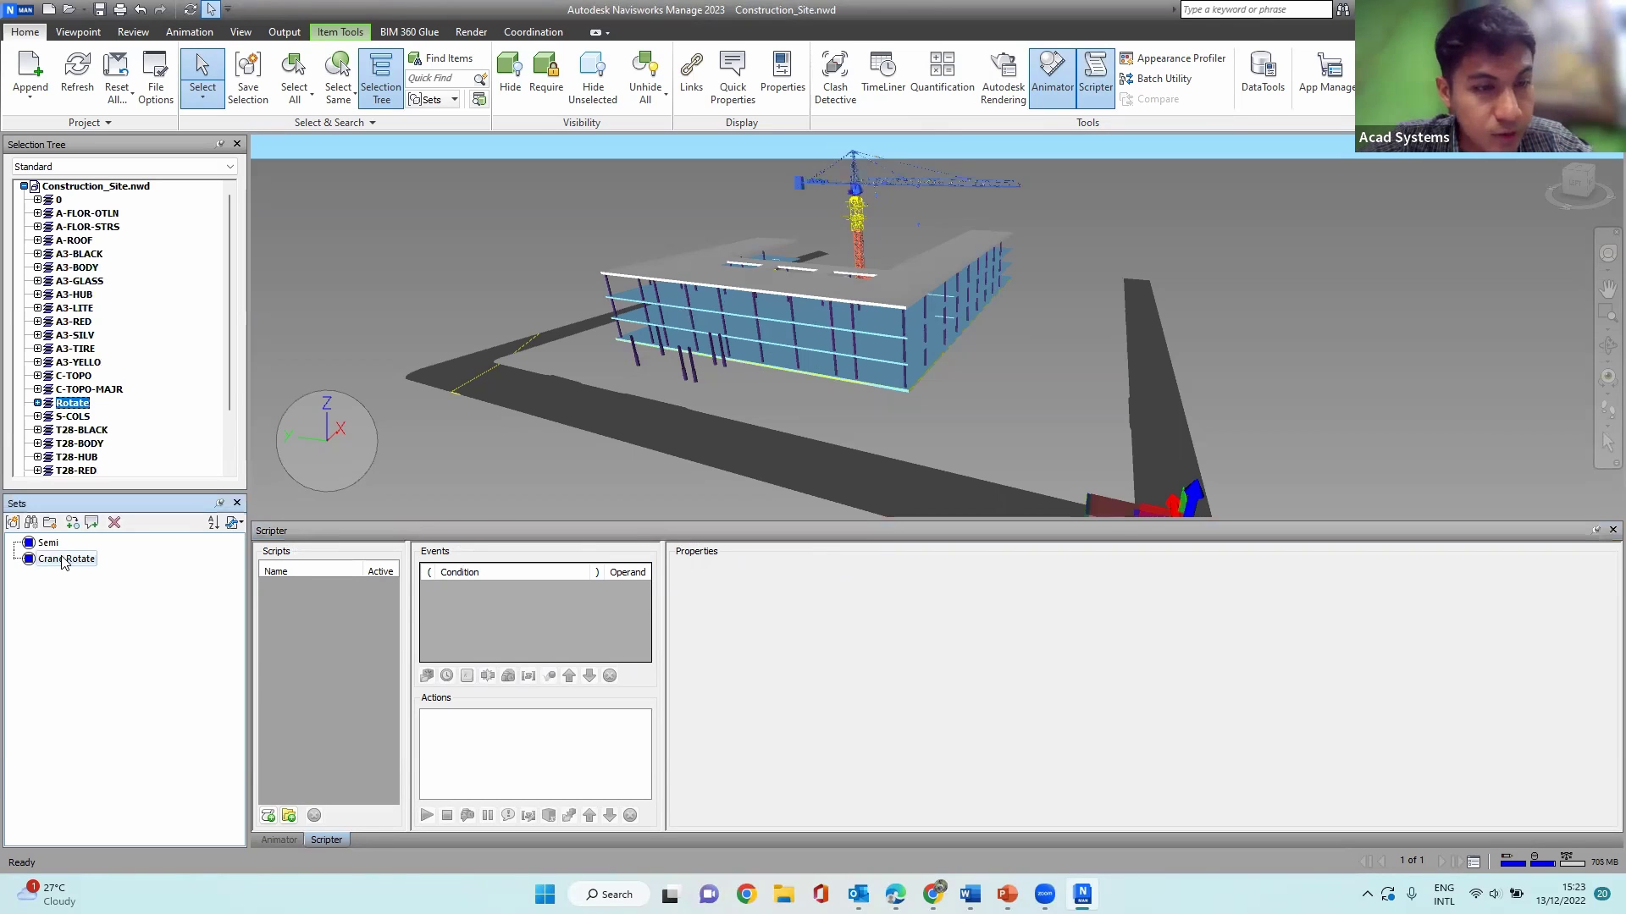
{"action": "right_click", "coordinate": [296, 634]}
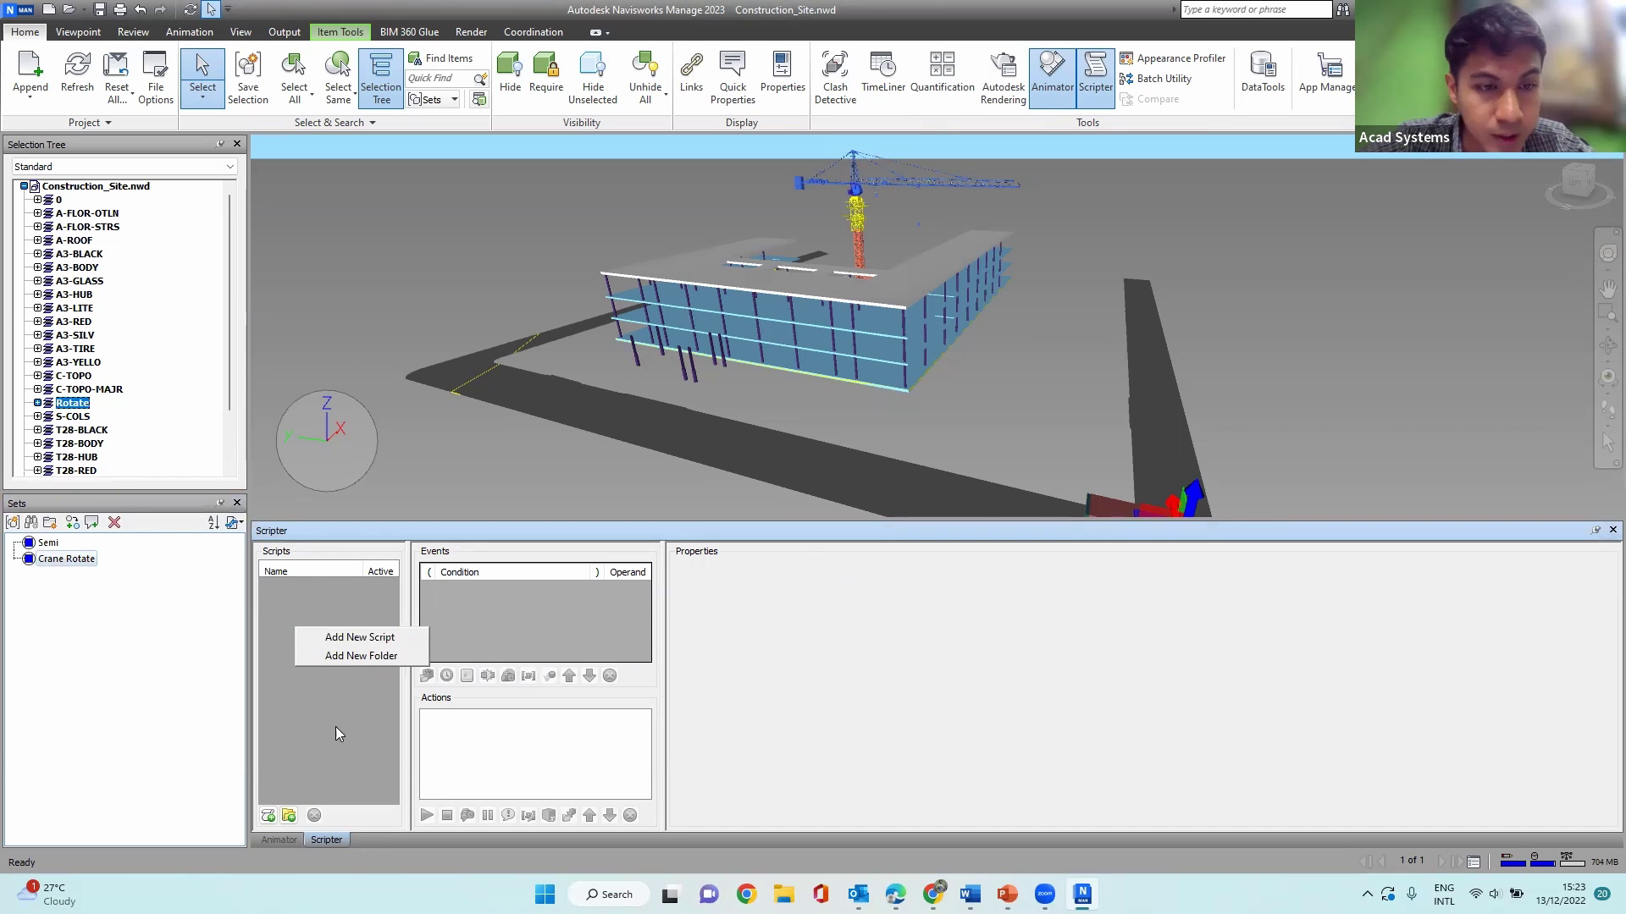
{"action": "left_click", "coordinate": [357, 642]}
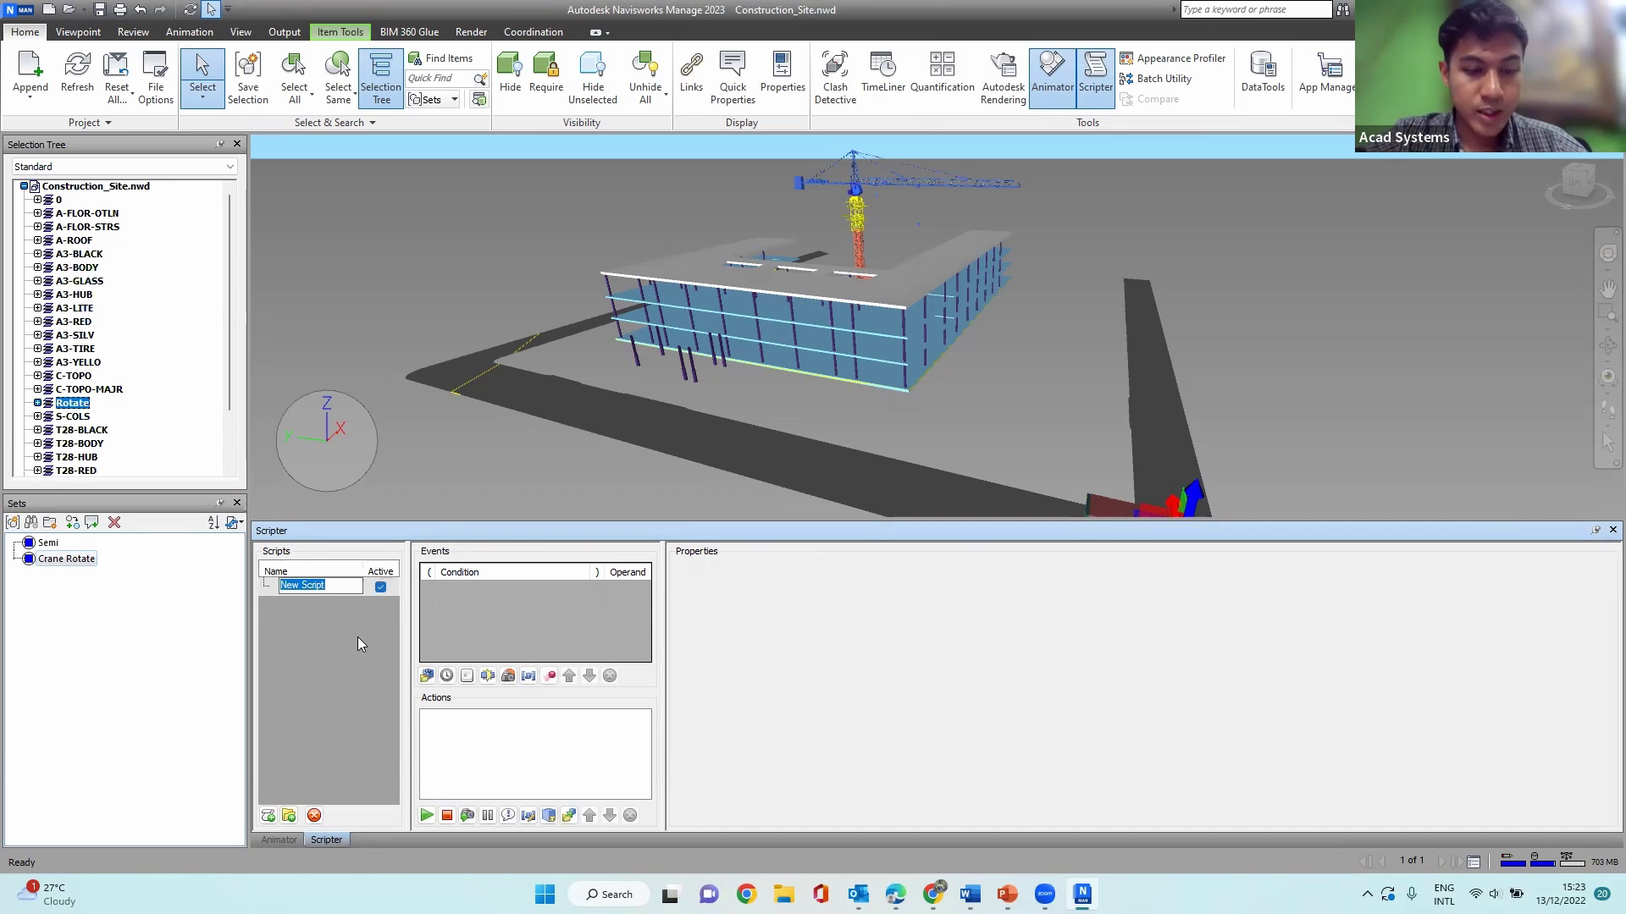
{"action": "type", "text": "Animation "}
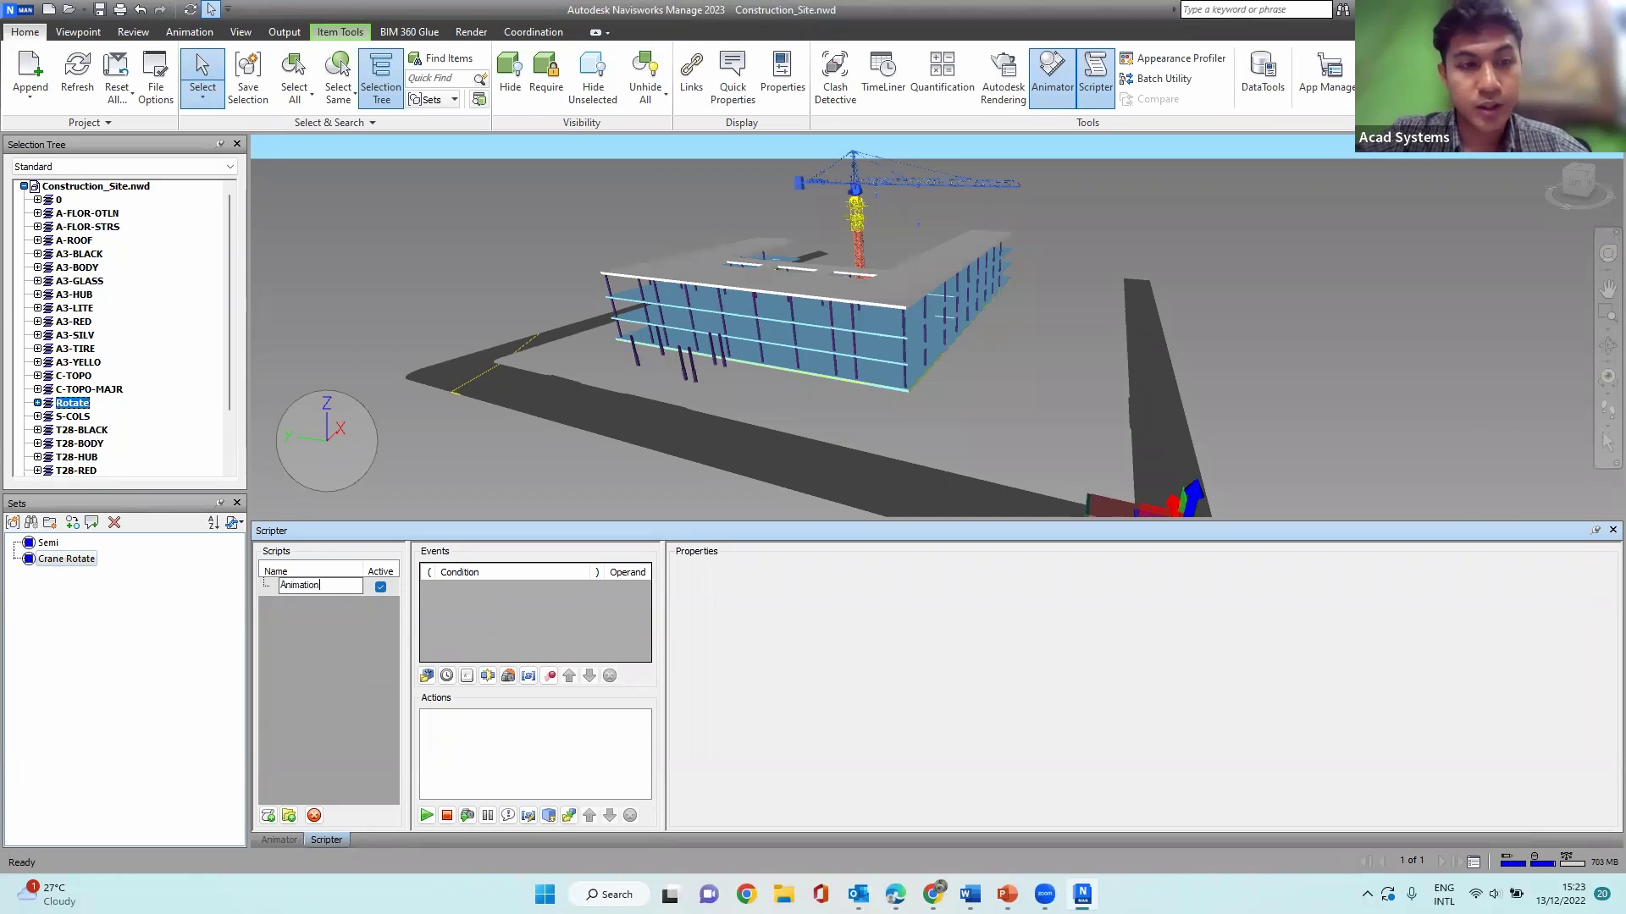
{"action": "type", "text": "1"}
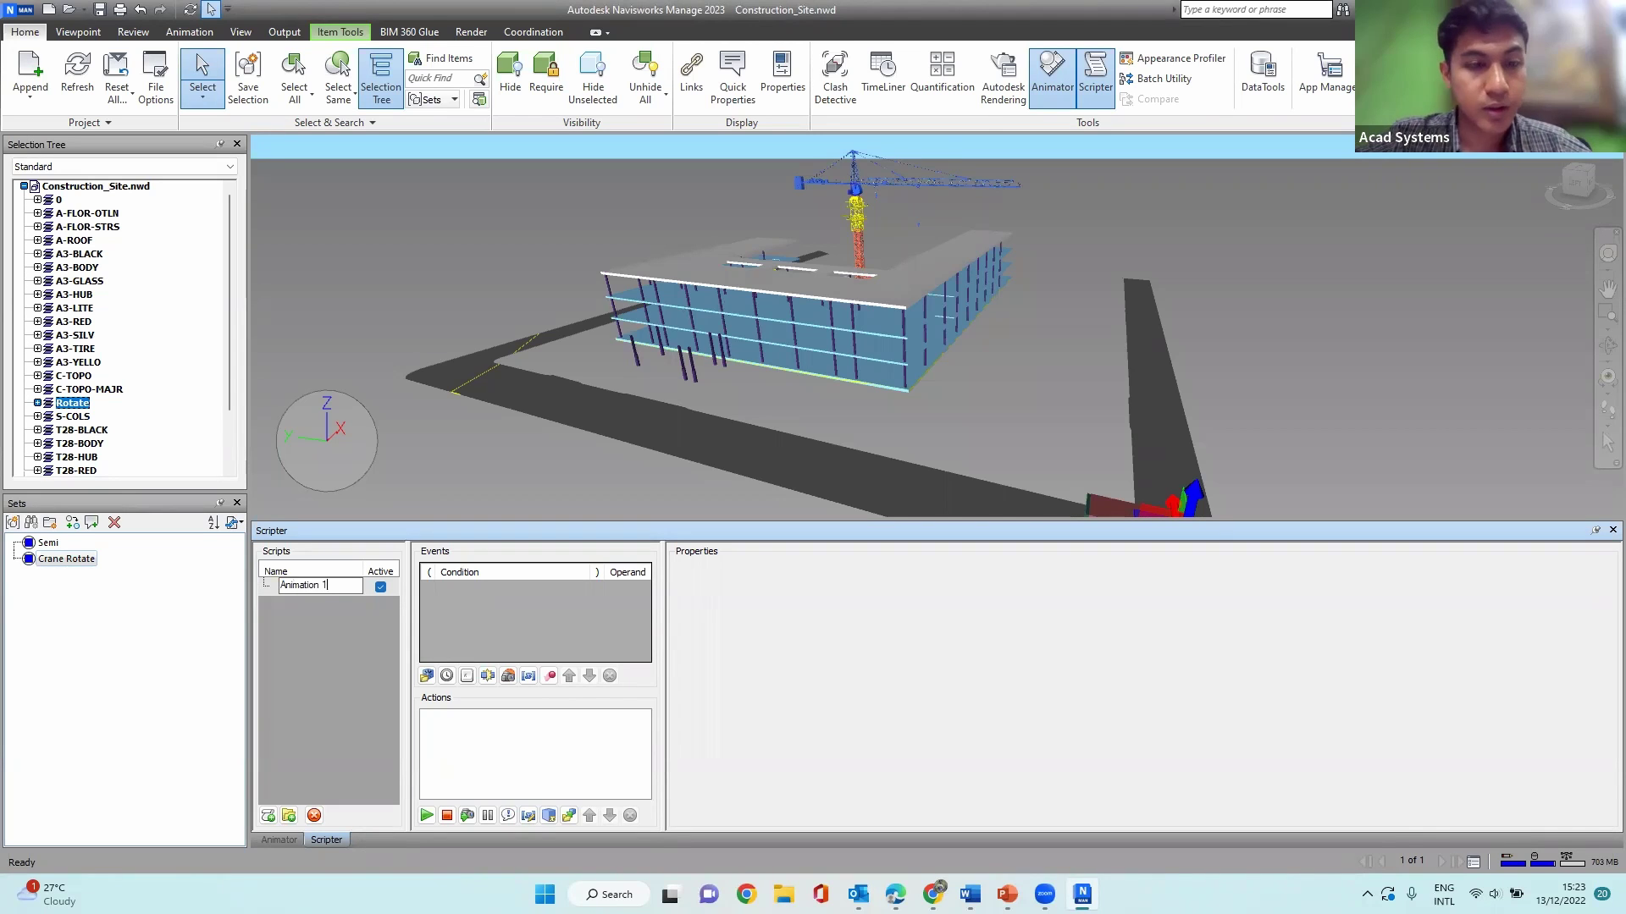
{"action": "left_click", "coordinate": [344, 687]}
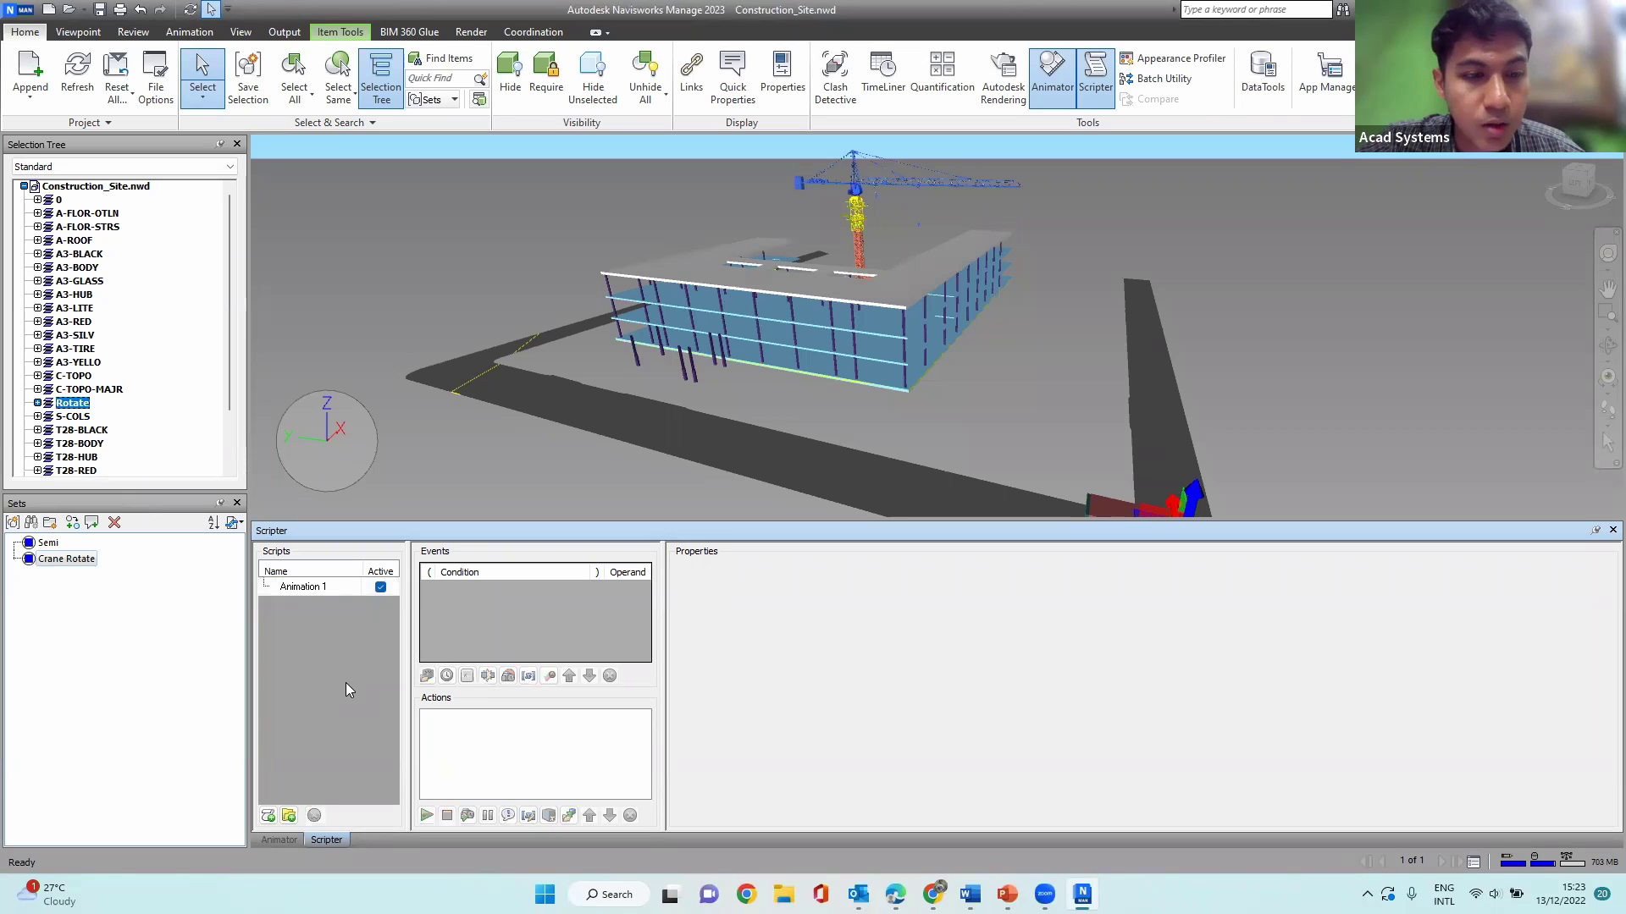
Step: Add an On Key Press event to the Animation 1 script and assign C as its trigger key
{"action": "left_click", "coordinate": [319, 589]}
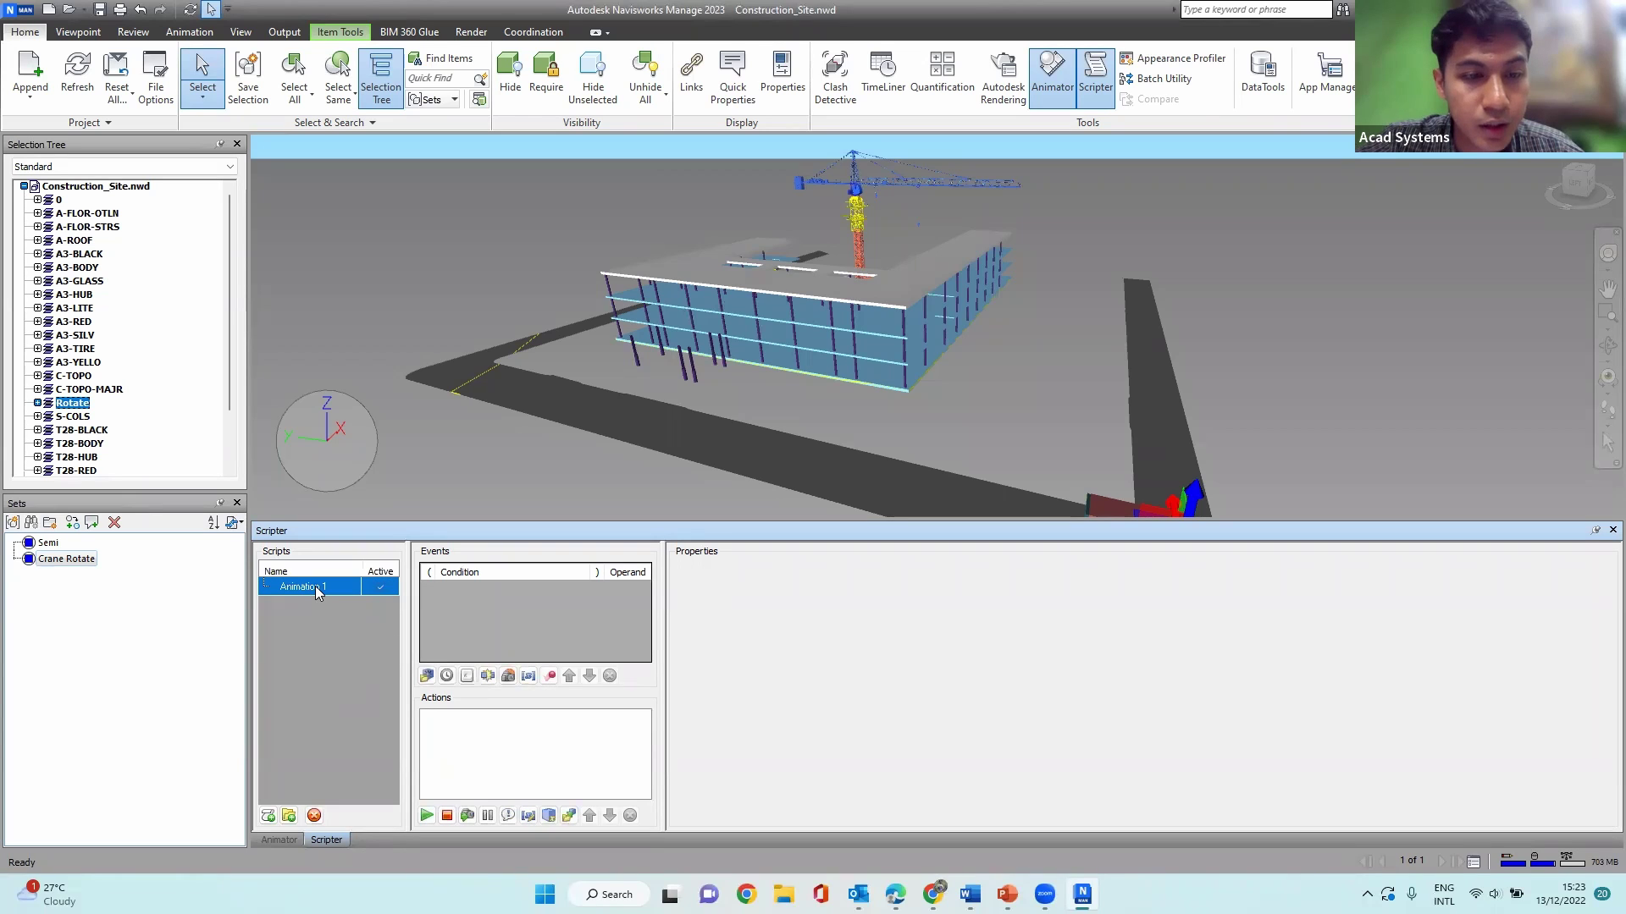
{"action": "left_click", "coordinate": [466, 675]}
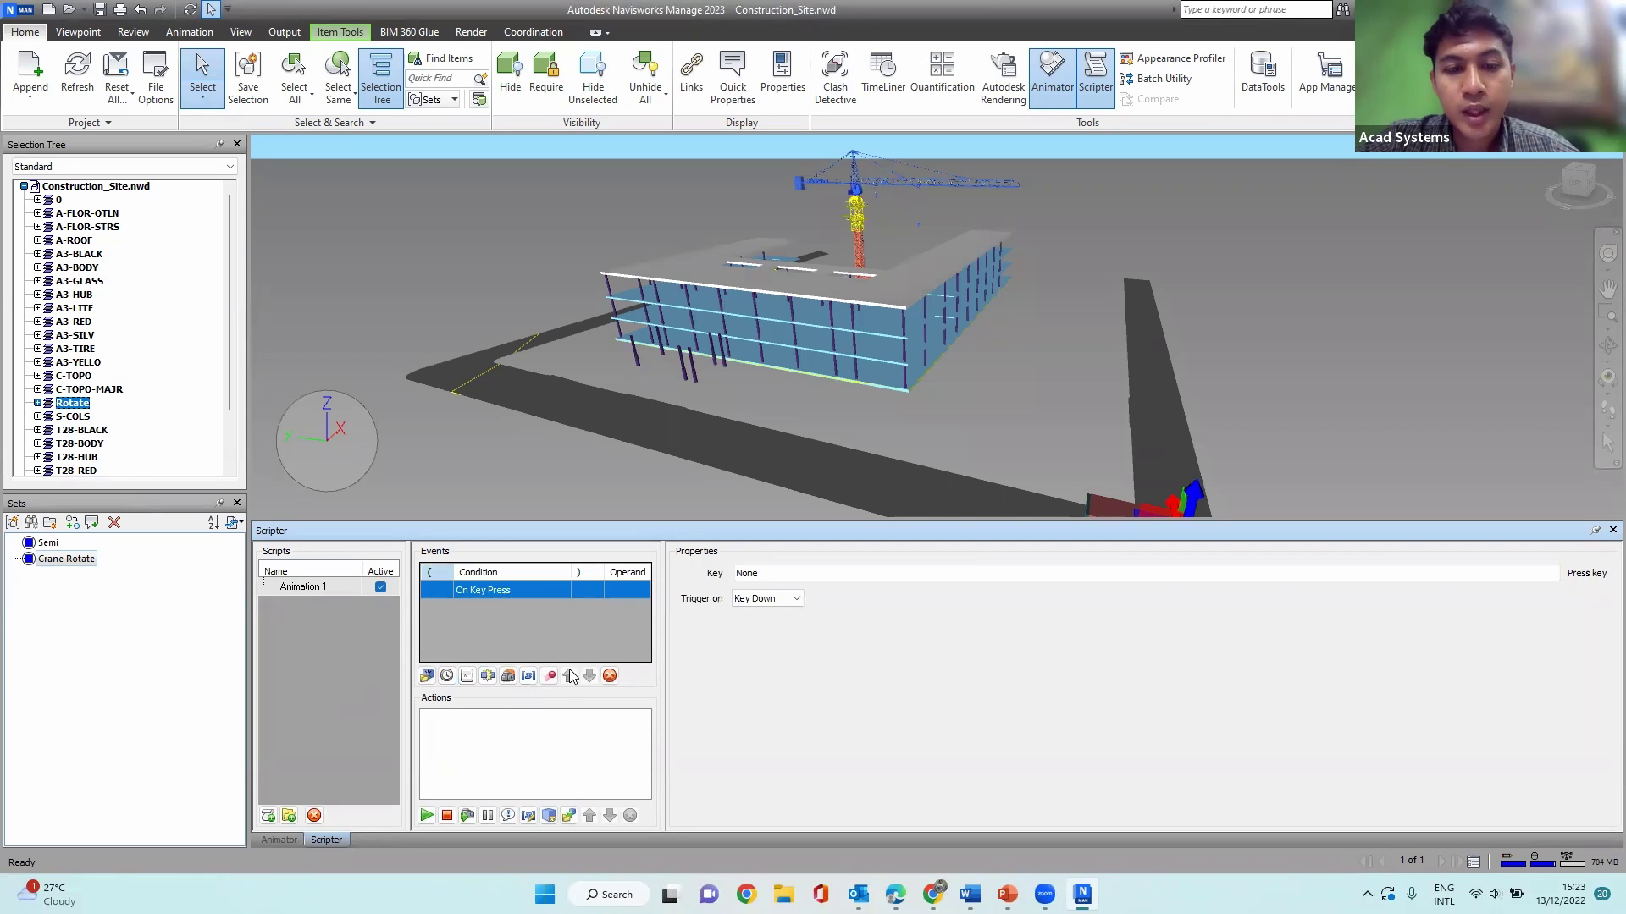
{"action": "left_click", "coordinate": [842, 577]}
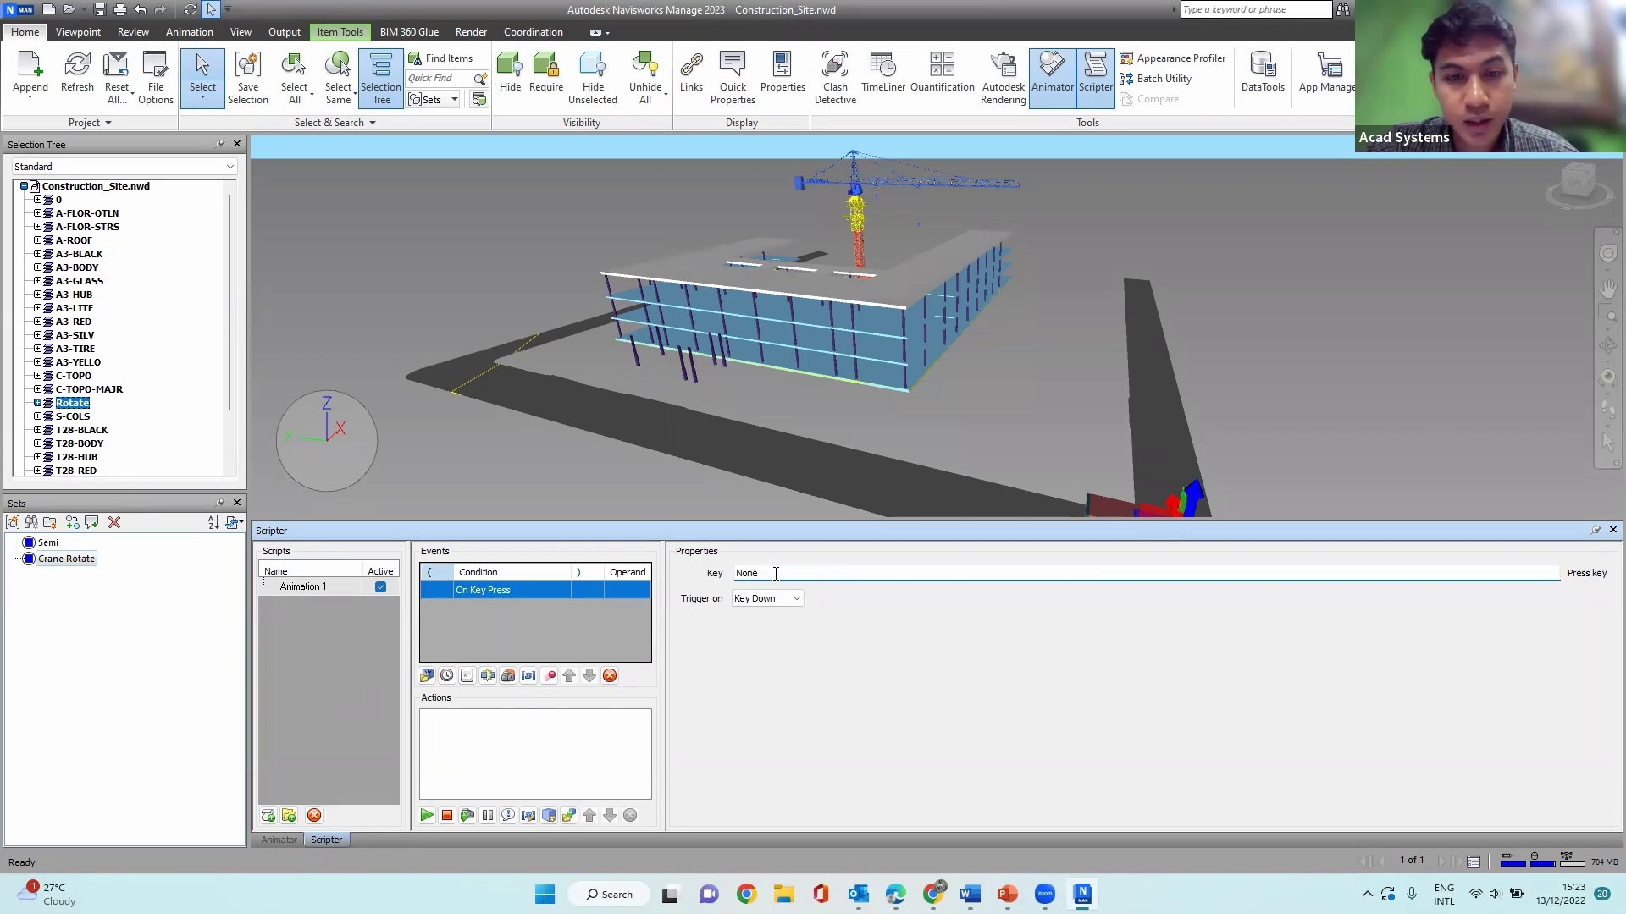
{"action": "key", "text": "c"}
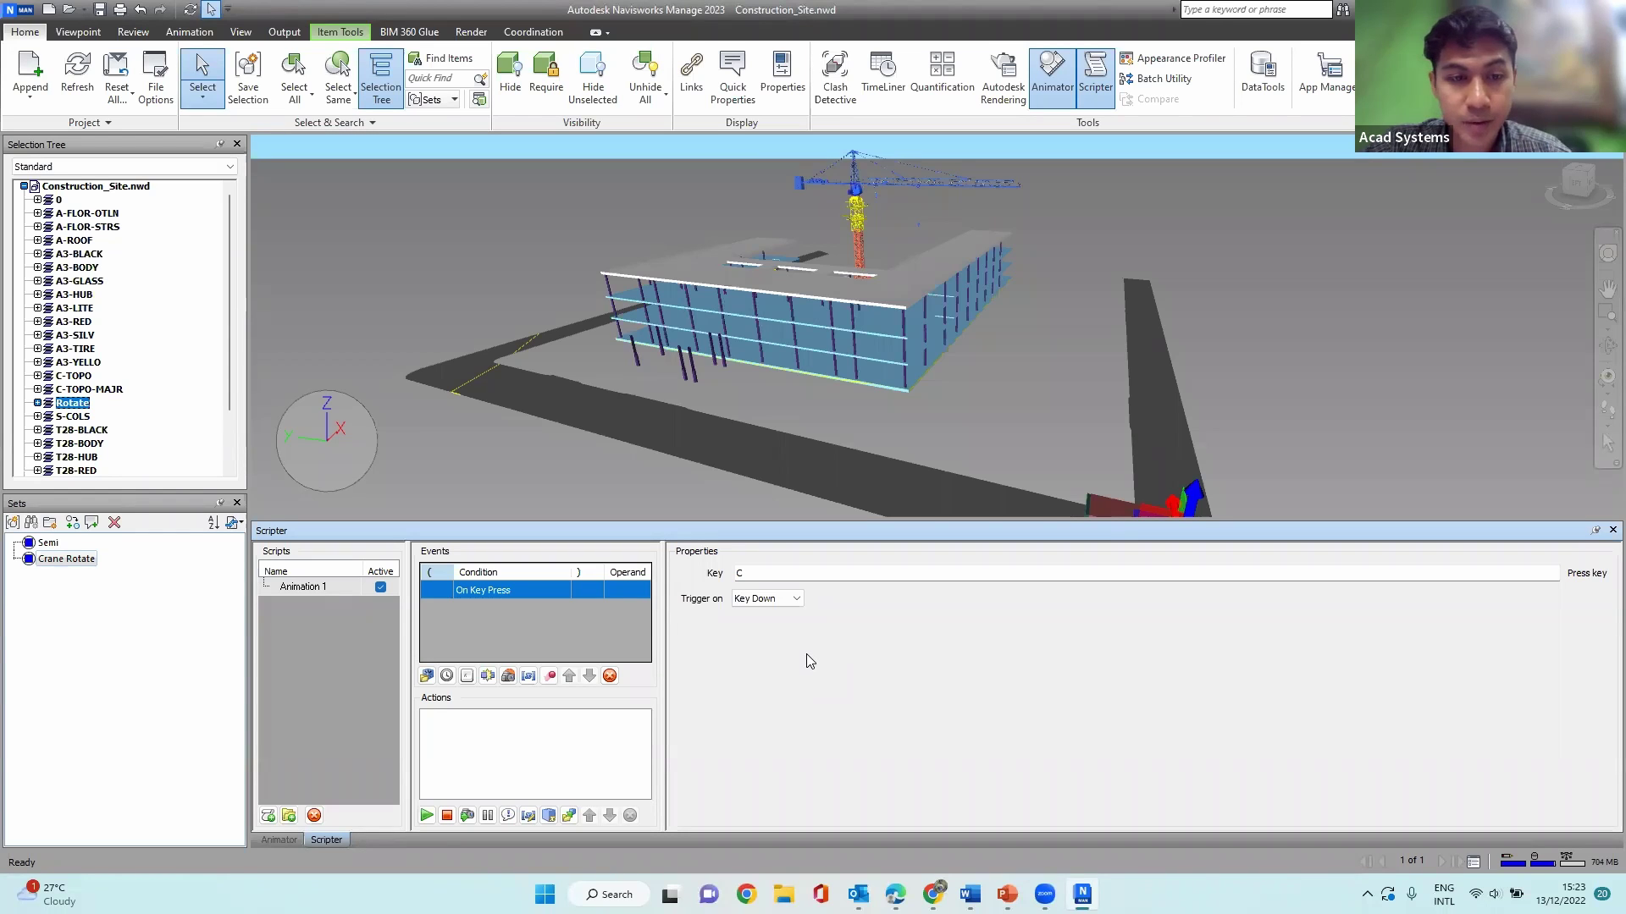
Step: Add a Play Animation action to the Animation 1 script and set its animation to the Crane scene
{"action": "left_click", "coordinate": [427, 815]}
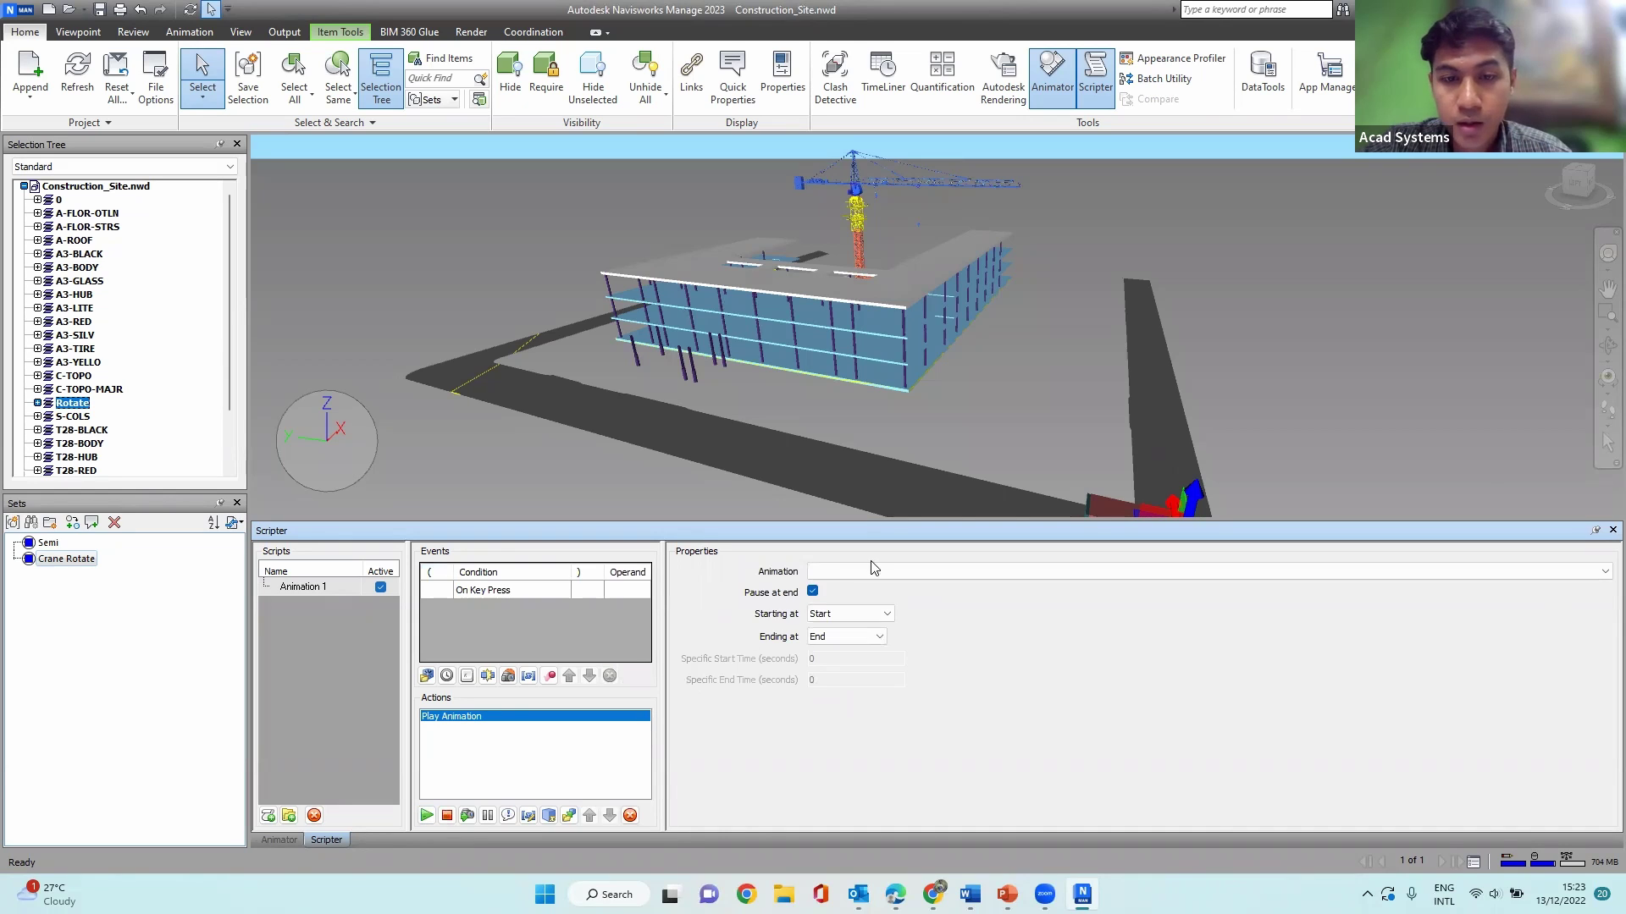
{"action": "left_click", "coordinate": [876, 582]}
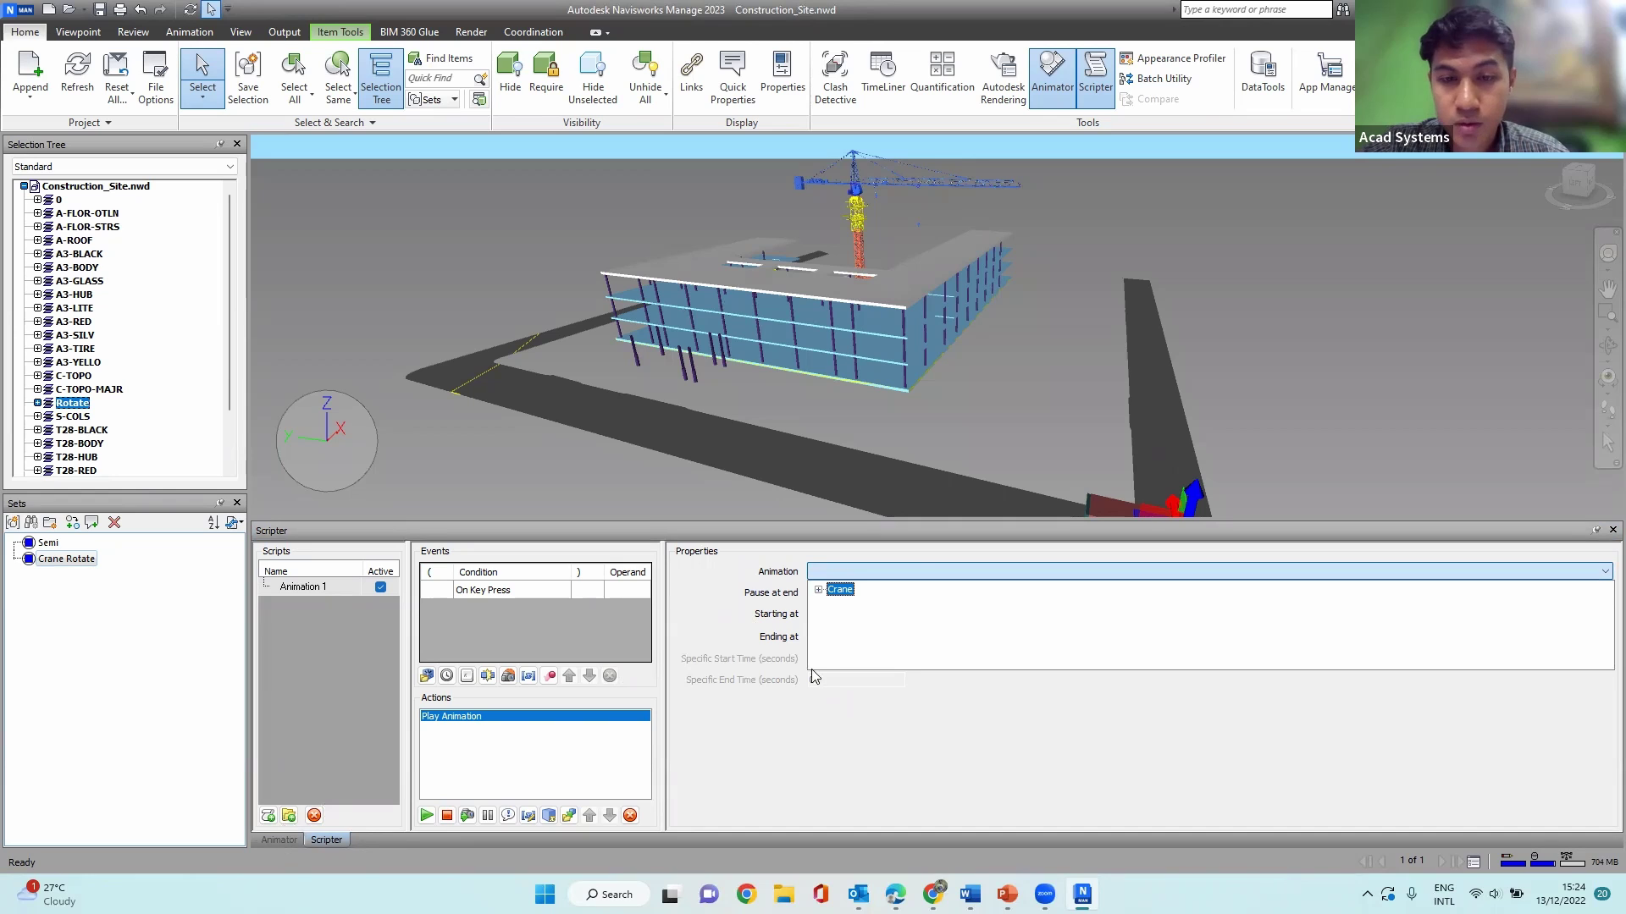
{"action": "left_click", "coordinate": [839, 592]}
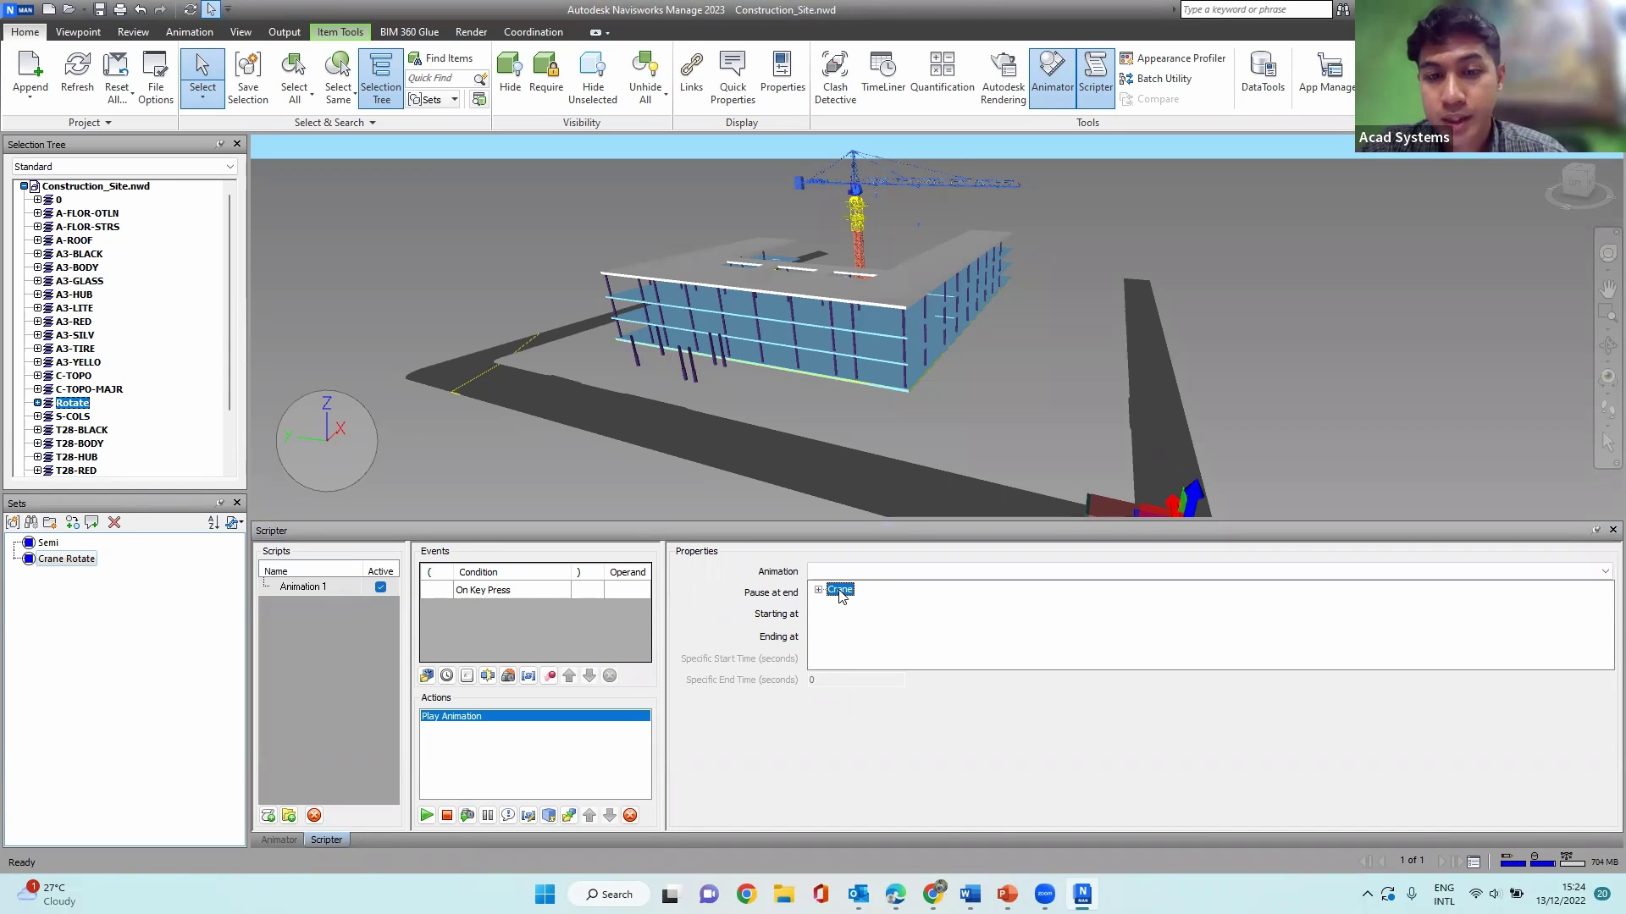
{"action": "left_click", "coordinate": [736, 589]}
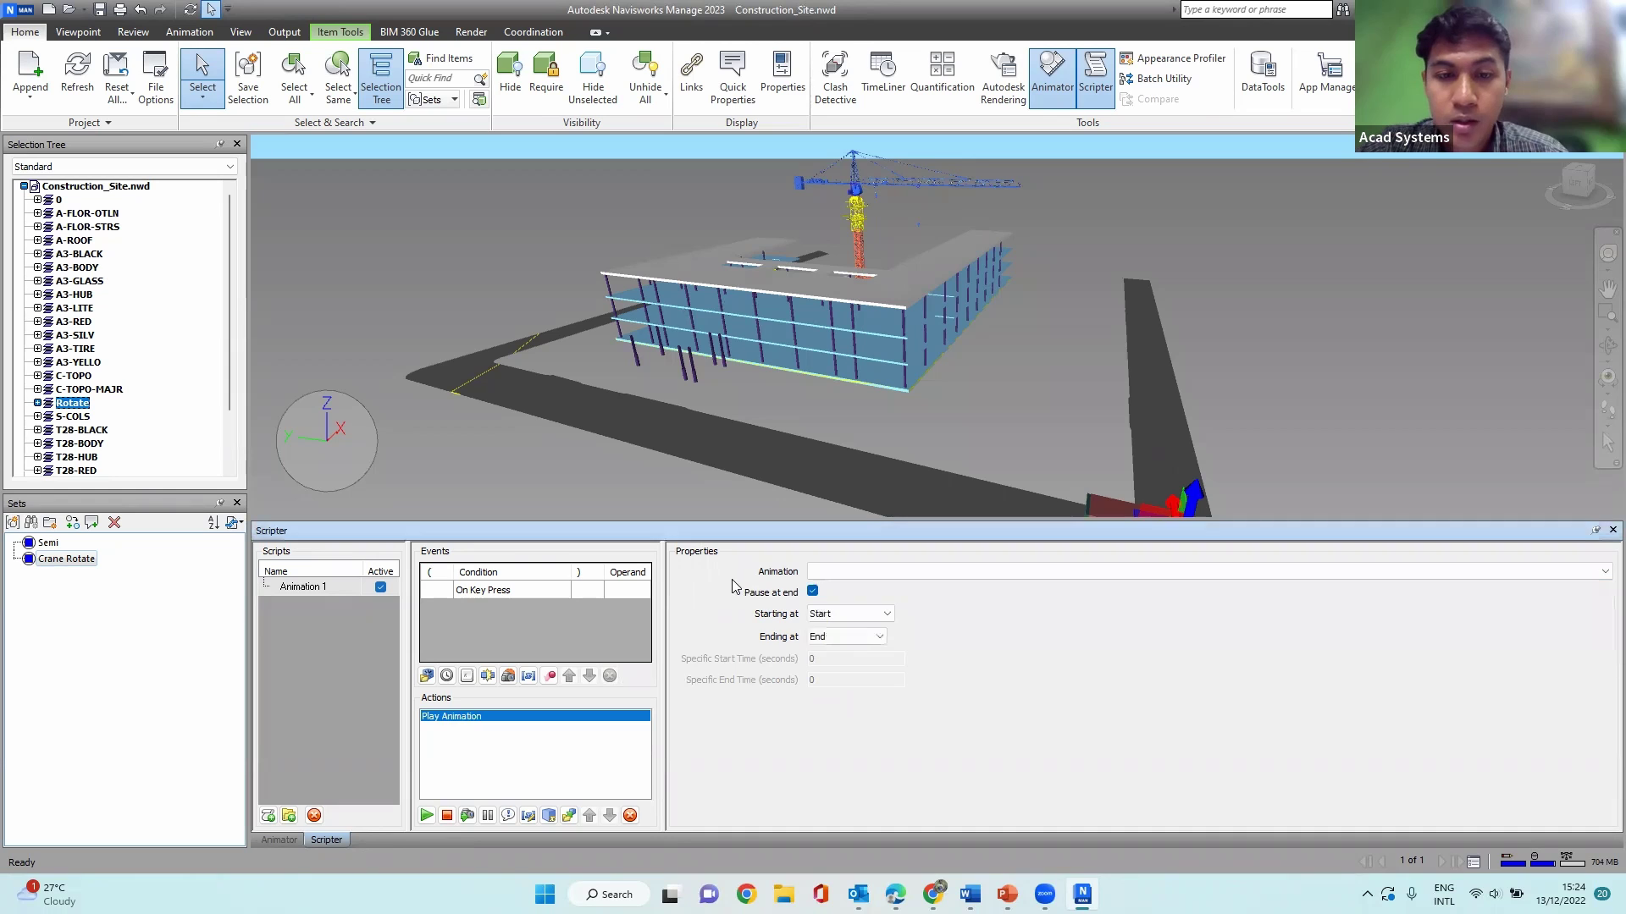
{"action": "left_click", "coordinate": [843, 576]}
{"action": "left_click", "coordinate": [833, 591]}
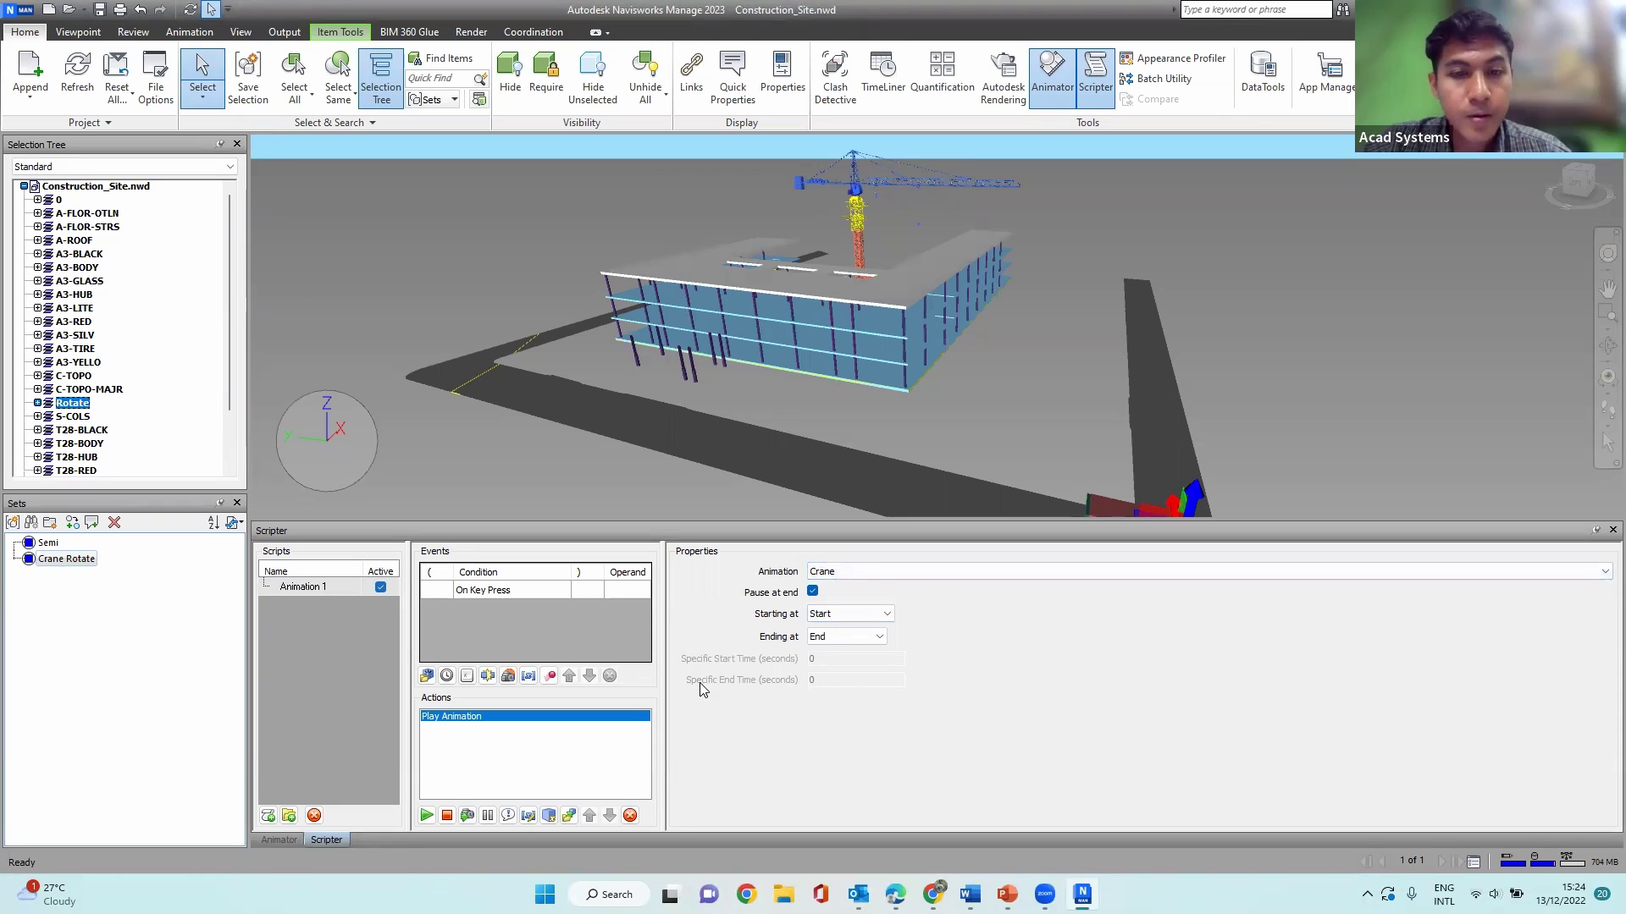
{"action": "left_click", "coordinate": [979, 723]}
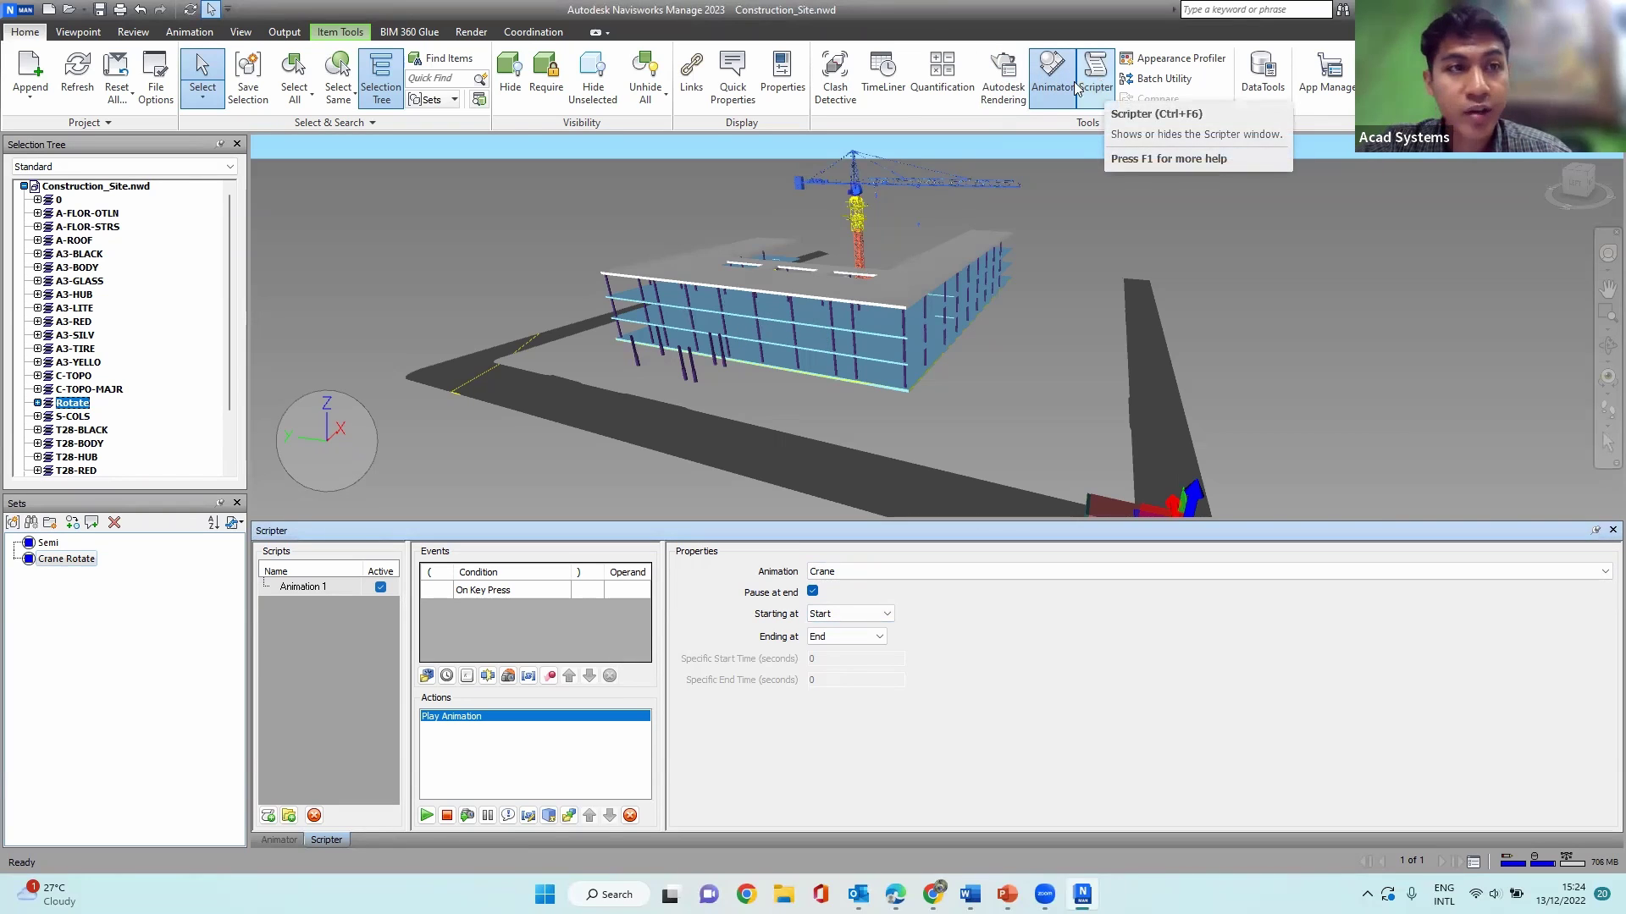
Step: Enable scripts and trigger the Animation 1 script in the model view to play the crane and truck animation
{"action": "left_click", "coordinate": [181, 33]}
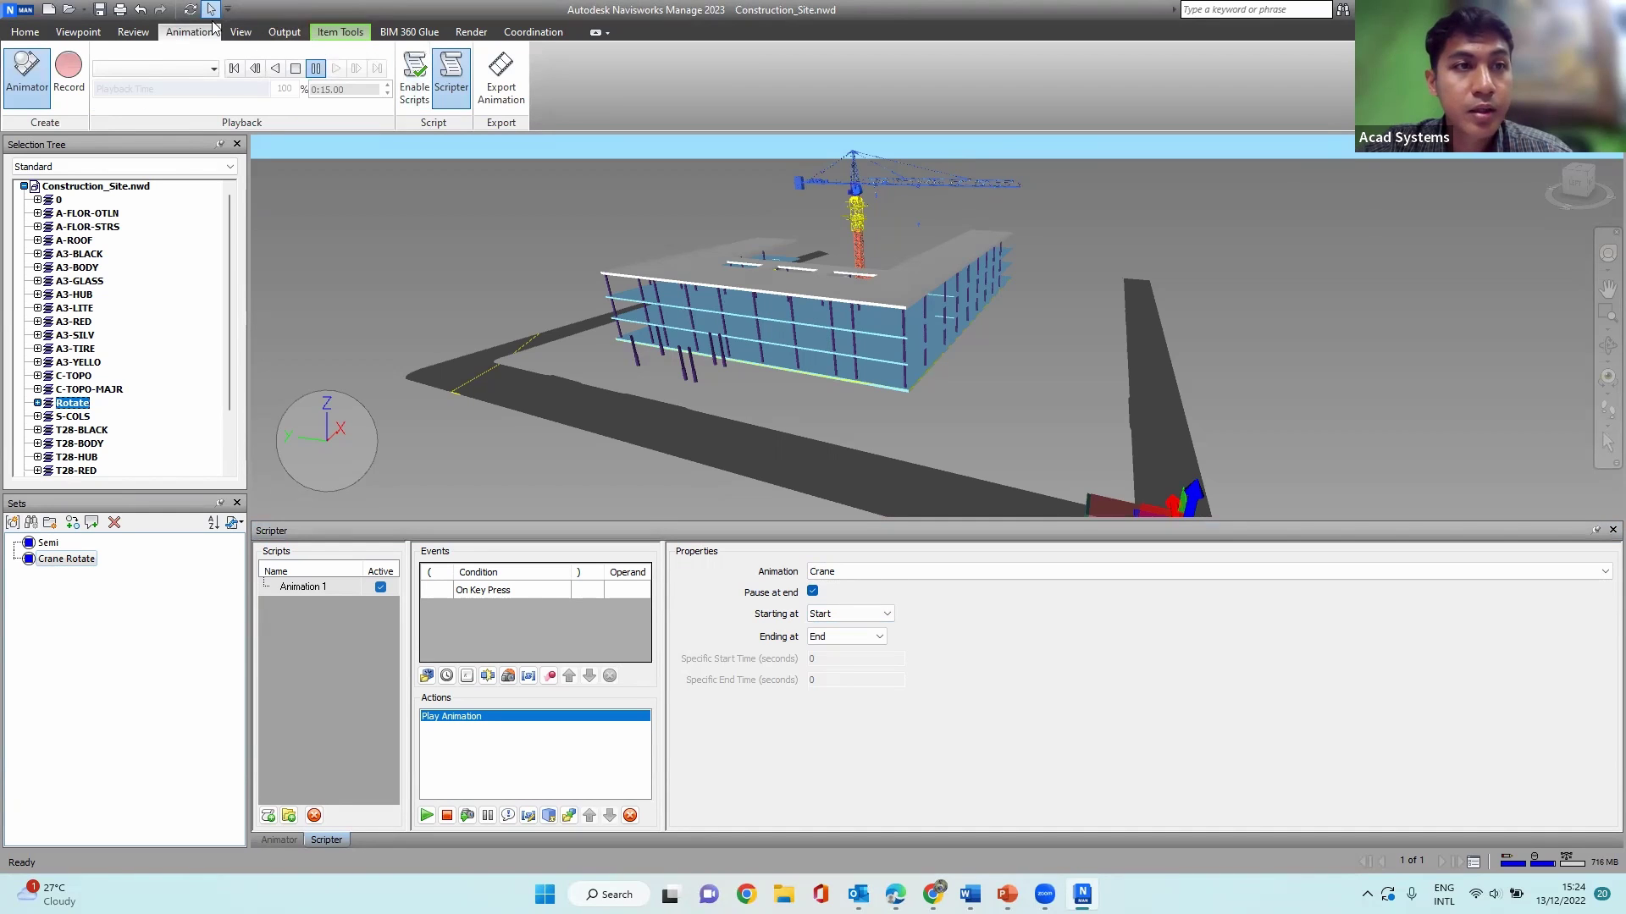
{"action": "left_click", "coordinate": [421, 83]}
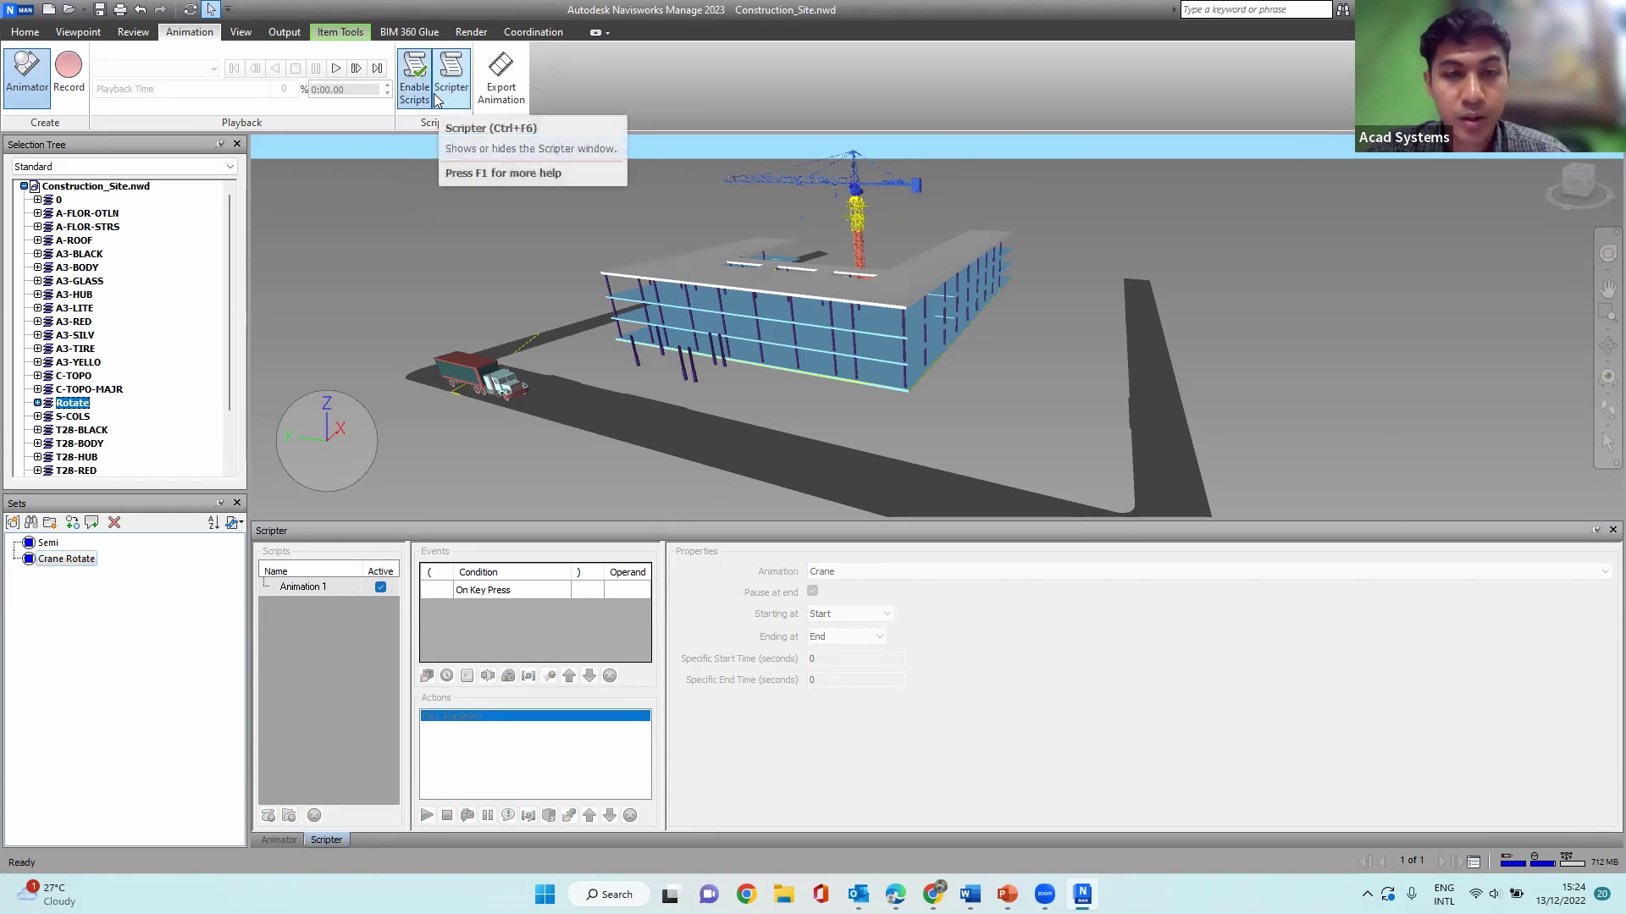
{"action": "left_click", "coordinate": [537, 213]}
{"action": "key", "text": "a"}
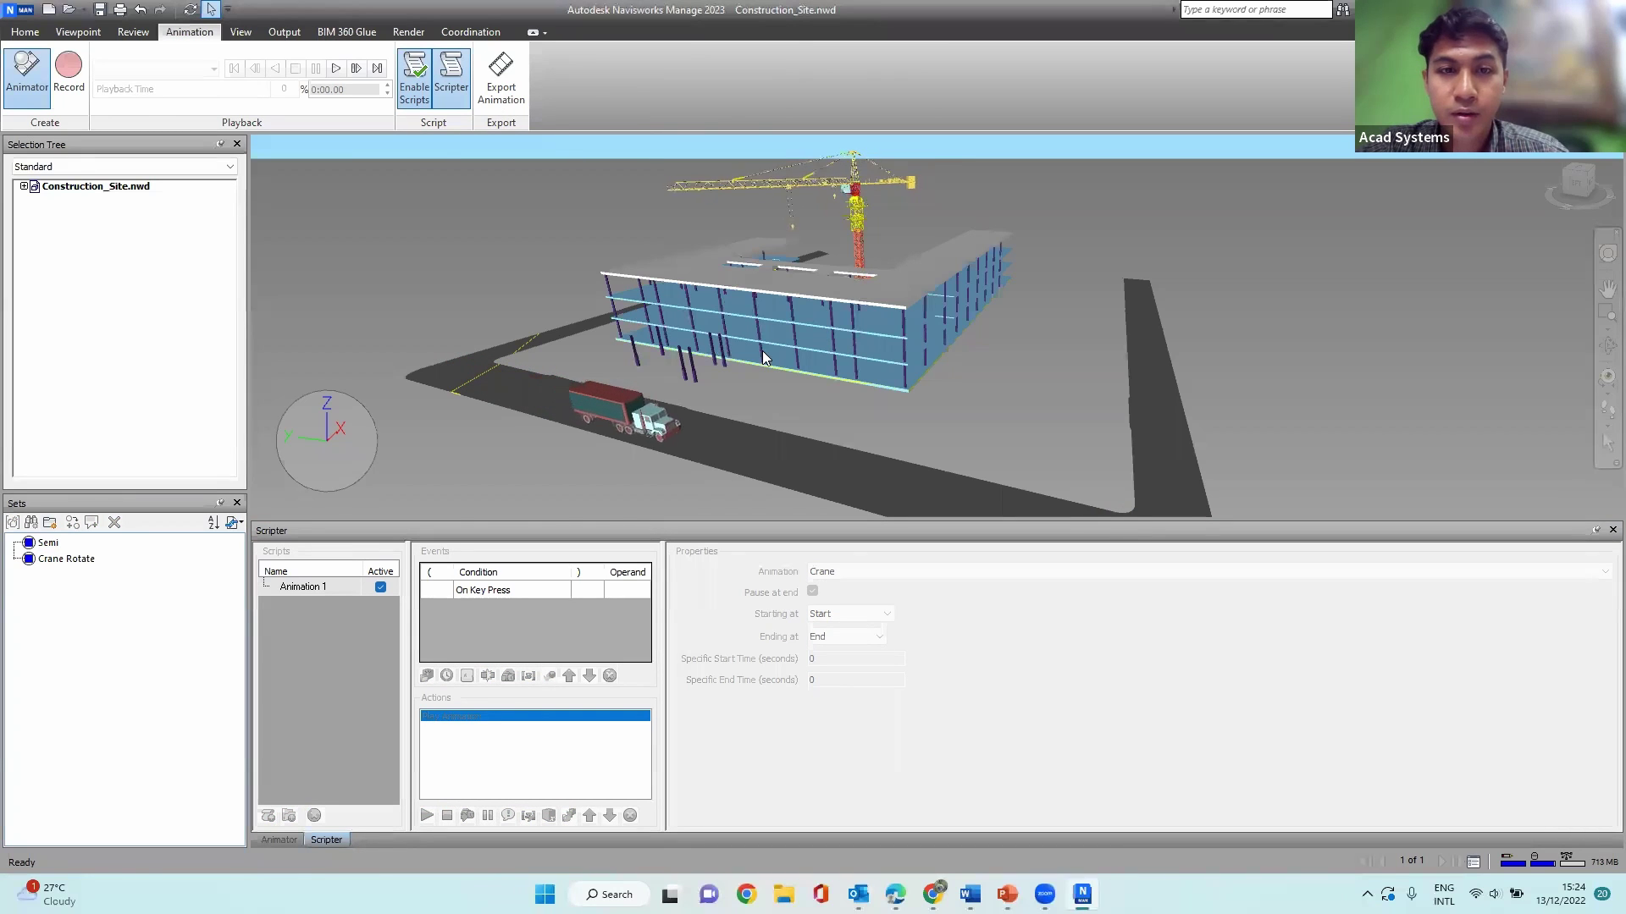
{"action": "scroll", "coordinate": [779, 309], "scroll_direction": "down", "scroll_amount": 2}
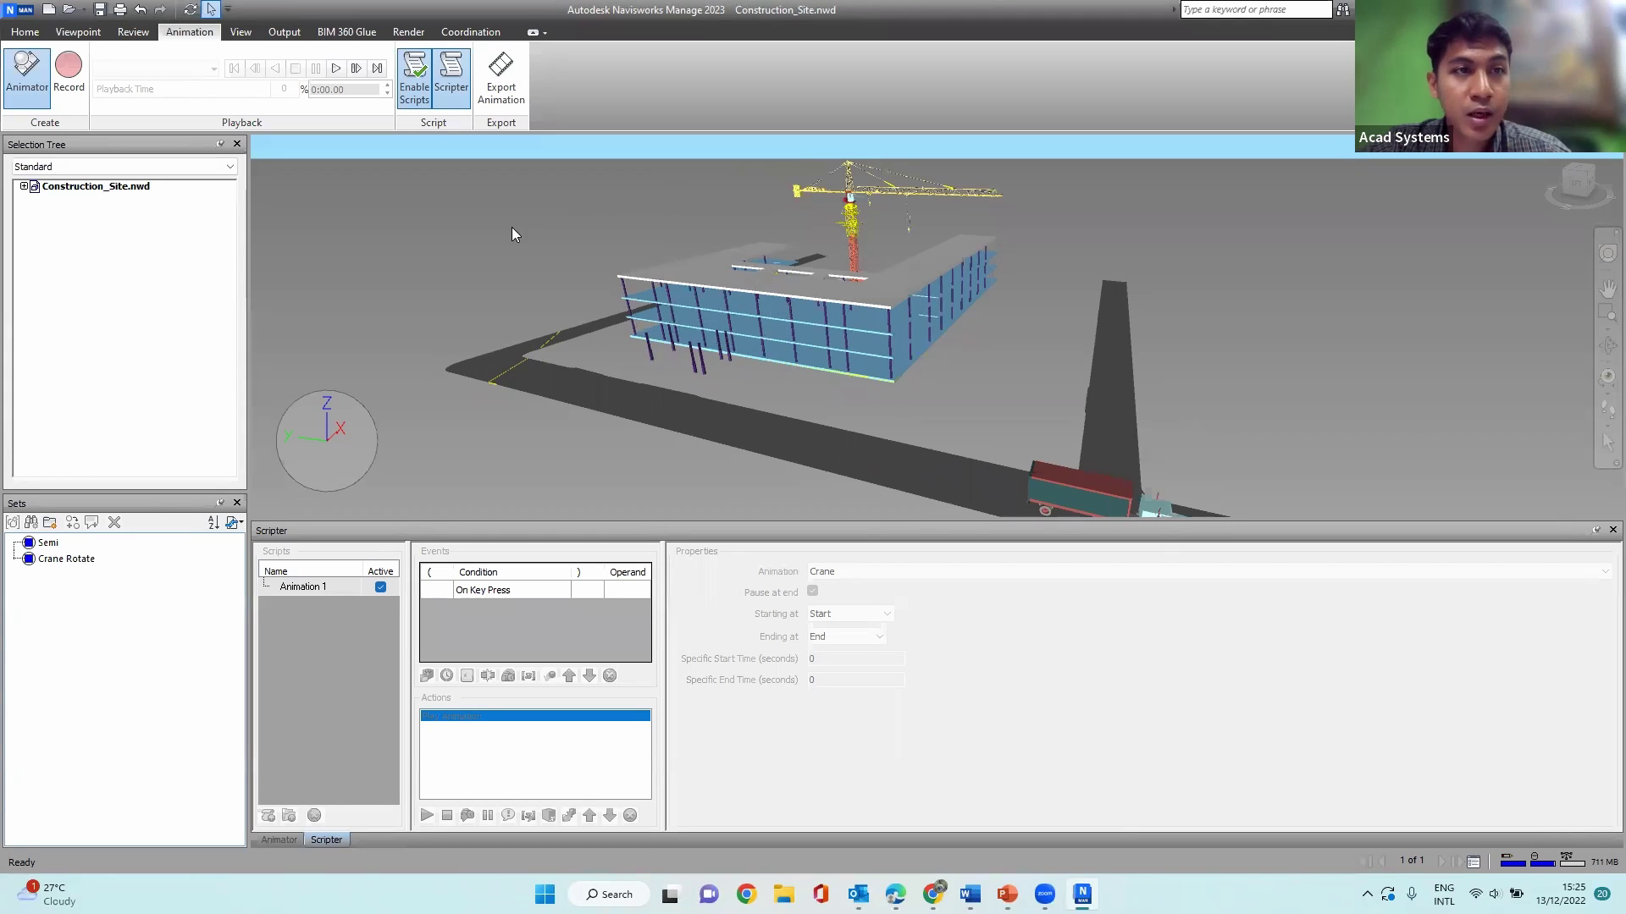
Step: Show the model in full screen, examine the crane, building and truck from several angles, and return to the normal window
{"action": "left_click", "coordinate": [25, 33]}
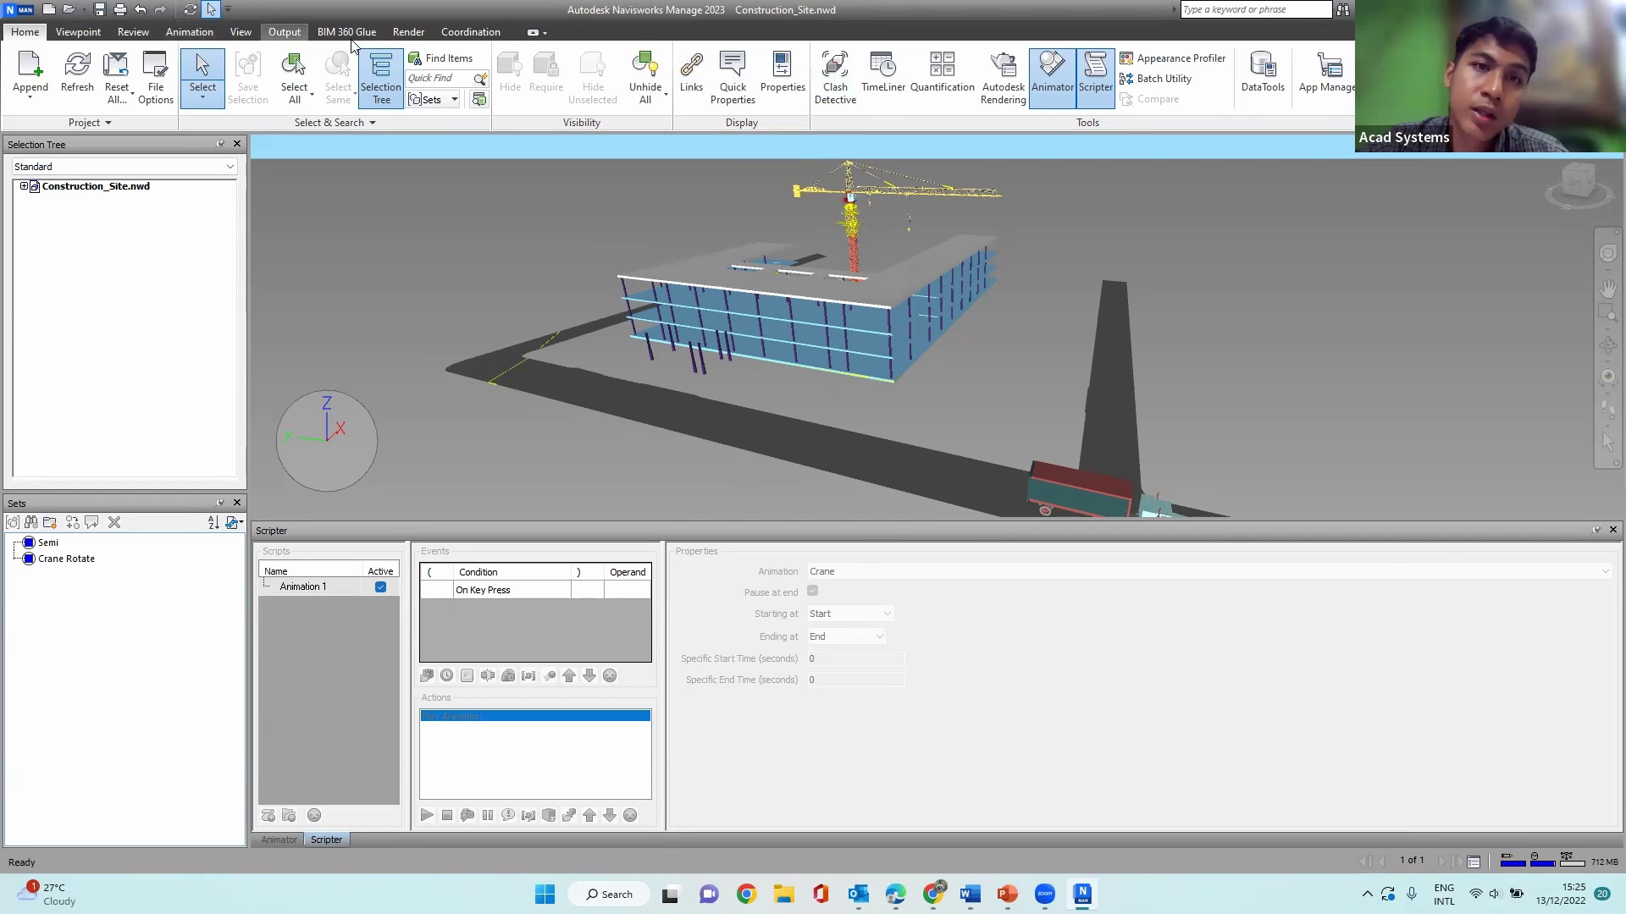
{"action": "left_click", "coordinate": [78, 32]}
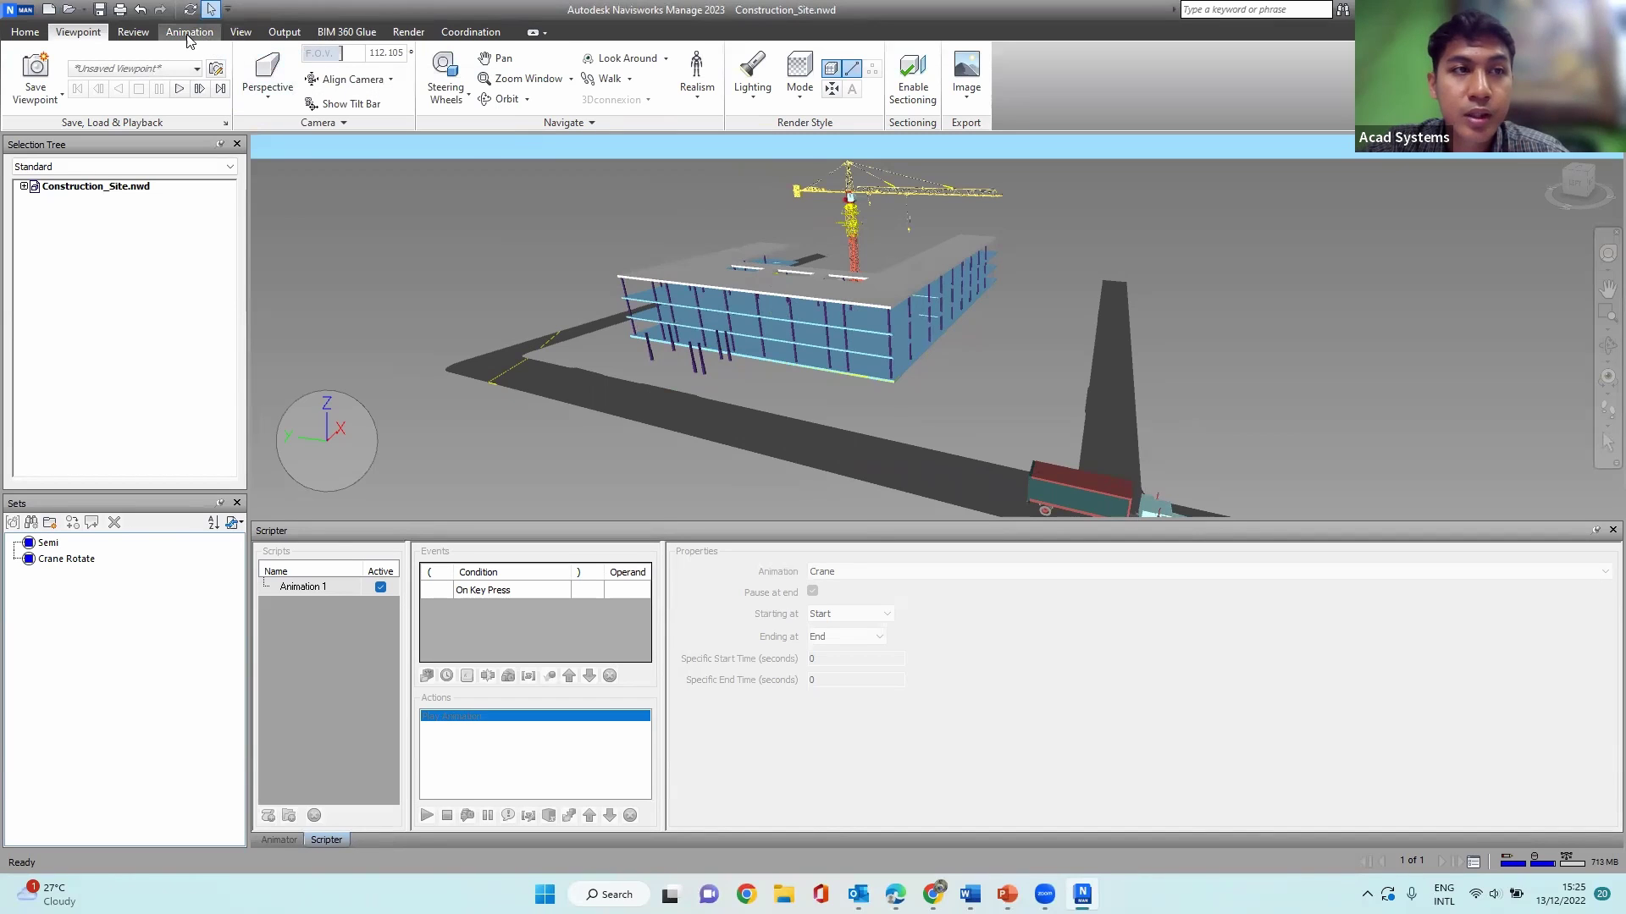
{"action": "left_click", "coordinate": [240, 34]}
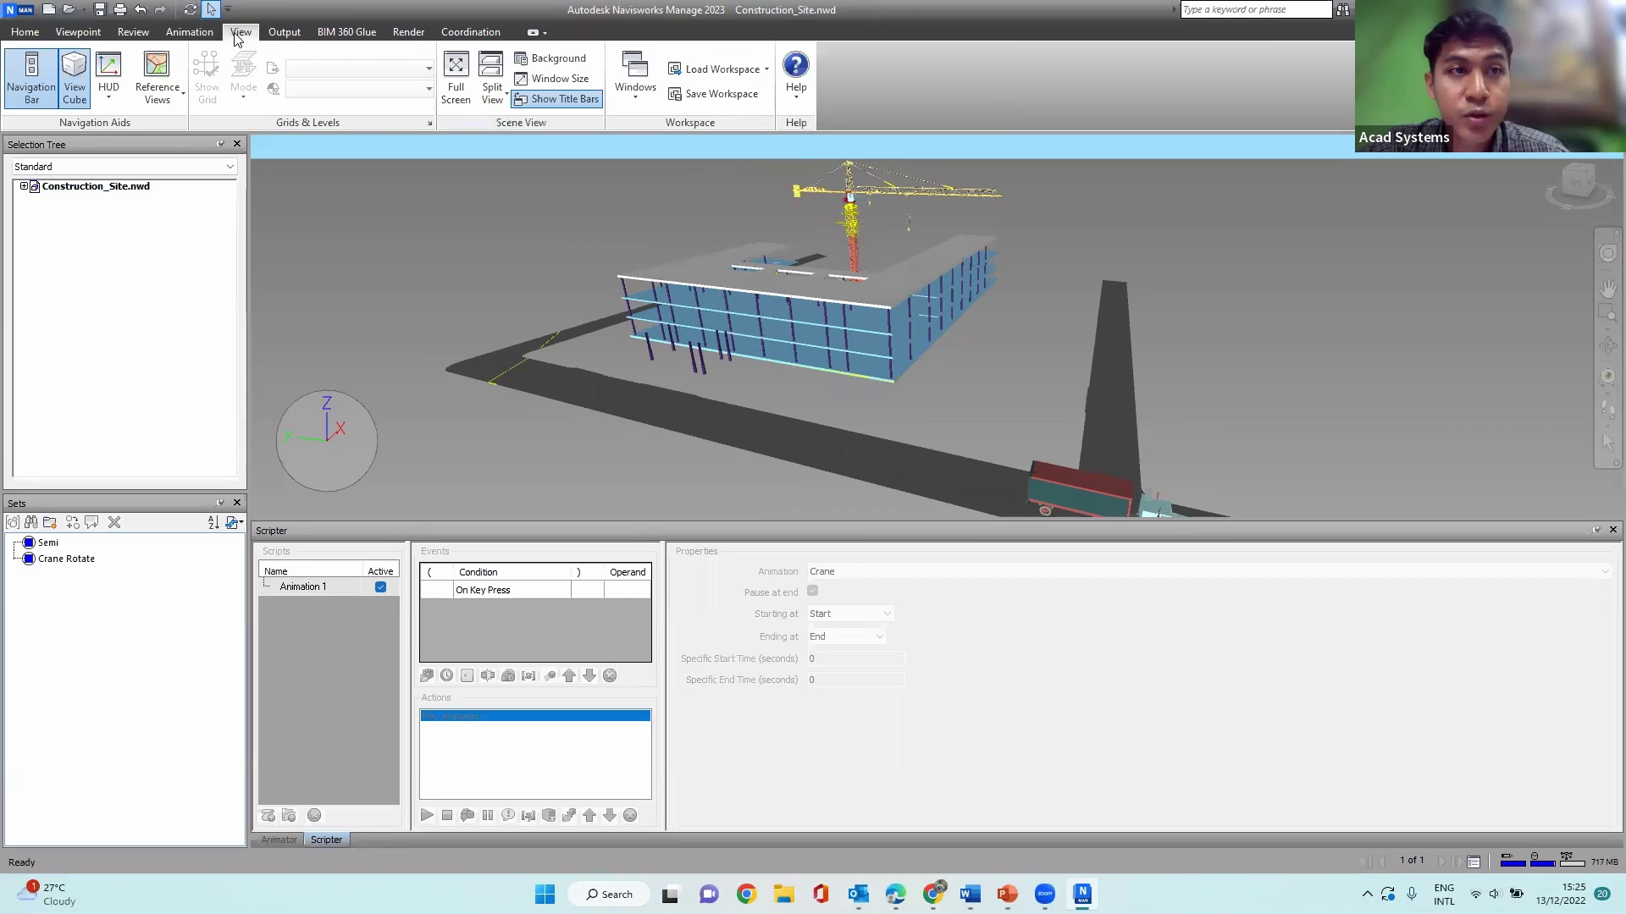
{"action": "left_click", "coordinate": [456, 76]}
{"action": "scroll", "coordinate": [1152, 427], "scroll_direction": "down", "scroll_amount": 5}
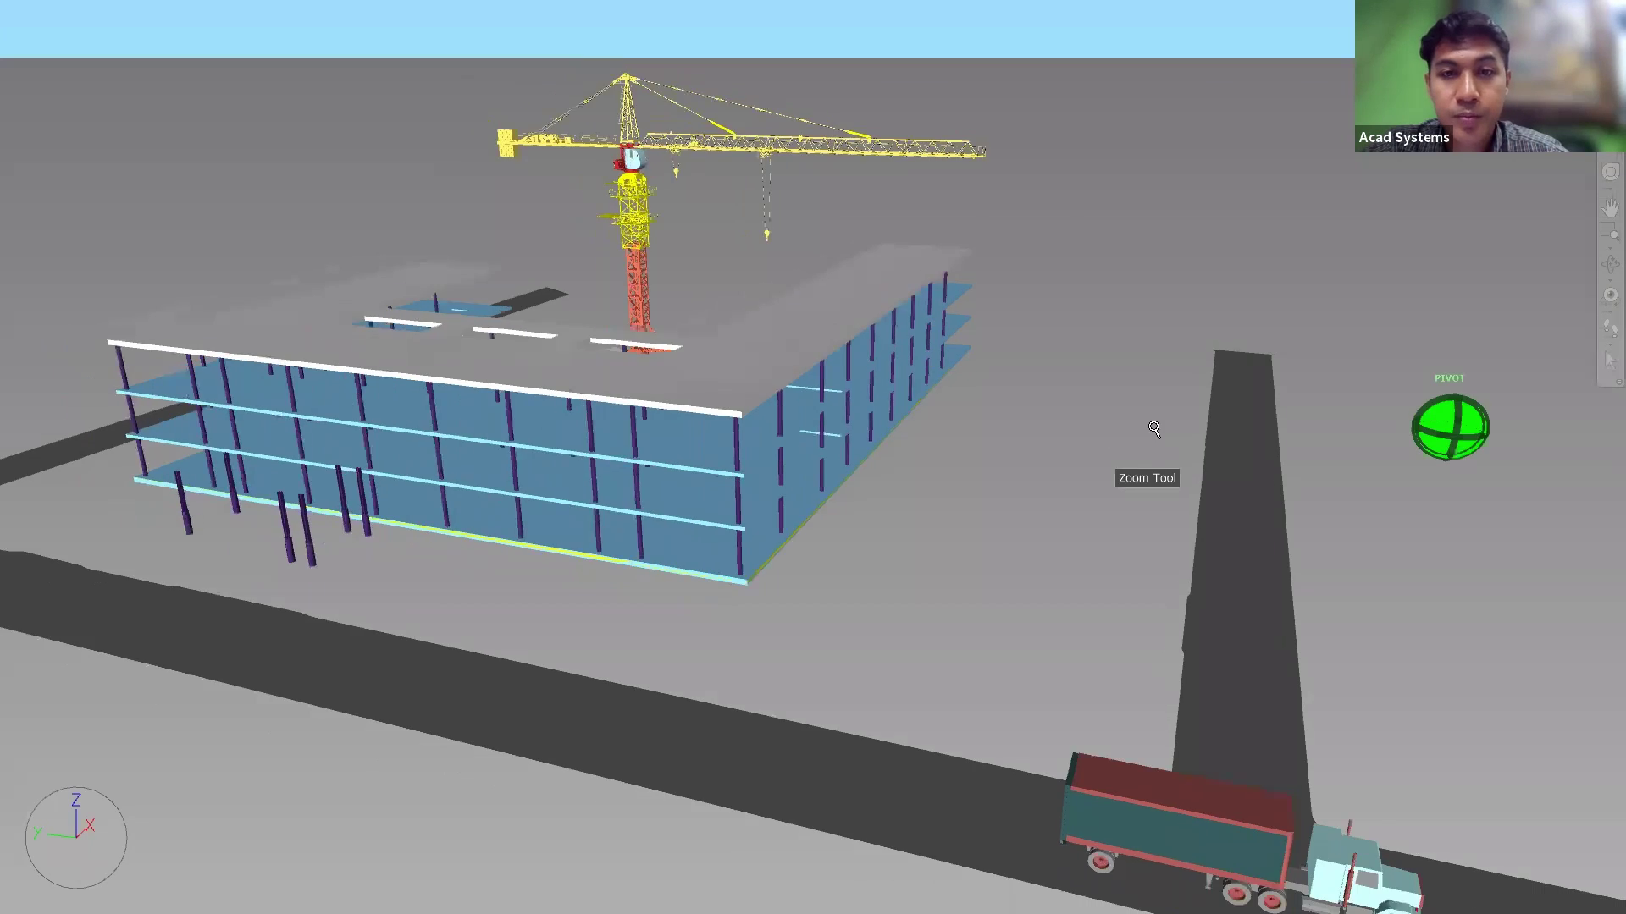
{"action": "scroll", "coordinate": [1016, 442], "scroll_direction": "up", "scroll_amount": 1}
{"action": "mouse_move", "coordinate": [1029, 459]}
{"action": "middle_mouse_down", "text": "shift"}
{"action": "mouse_move", "coordinate": [1010, 455]}
{"action": "mouse_move", "coordinate": [1151, 439]}
{"action": "mouse_move", "coordinate": [1049, 453]}
{"action": "mouse_move", "coordinate": [1184, 514]}
{"action": "mouse_move", "coordinate": [1024, 512]}
{"action": "mouse_move", "coordinate": [1108, 429]}
{"action": "middle_mouse_up", "text": "shift"}
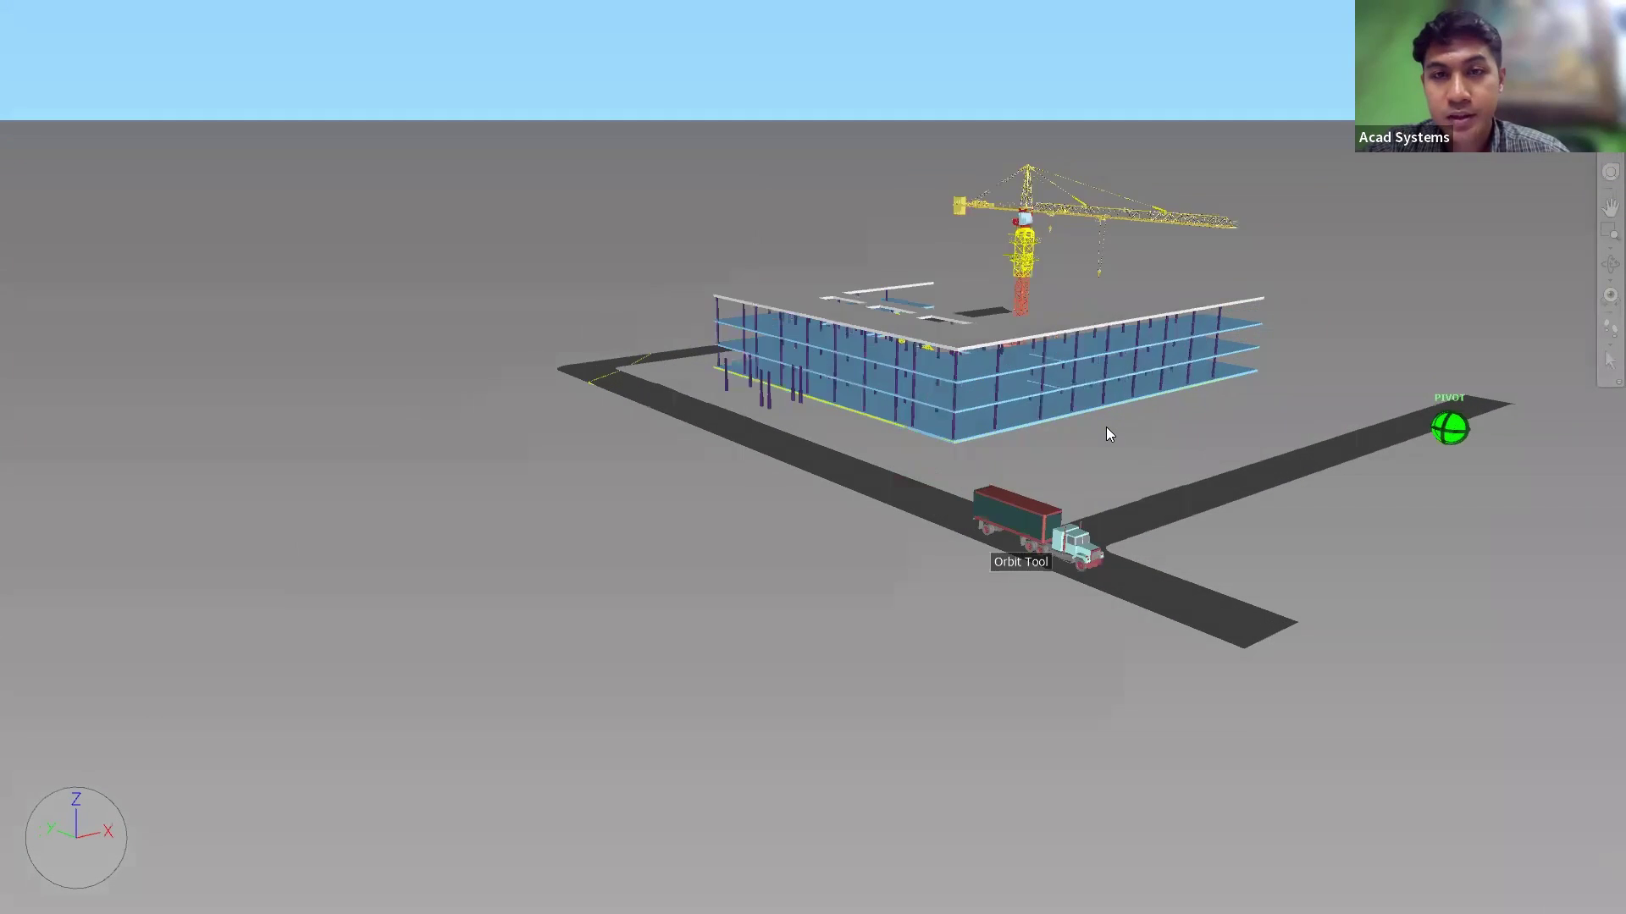
{"action": "mouse_move", "coordinate": [1081, 457]}
{"action": "middle_mouse_down", "text": "shift"}
{"action": "mouse_move", "coordinate": [1215, 453]}
{"action": "mouse_move", "coordinate": [1003, 550]}
{"action": "mouse_move", "coordinate": [1071, 523]}
{"action": "mouse_move", "coordinate": [1151, 522]}
{"action": "mouse_move", "coordinate": [992, 402]}
{"action": "mouse_move", "coordinate": [1018, 467]}
{"action": "mouse_move", "coordinate": [1135, 481]}
{"action": "mouse_move", "coordinate": [945, 503]}
{"action": "mouse_move", "coordinate": [1065, 585]}
{"action": "mouse_move", "coordinate": [977, 599]}
{"action": "mouse_move", "coordinate": [929, 583]}
{"action": "mouse_move", "coordinate": [762, 584]}
{"action": "mouse_move", "coordinate": [937, 609]}
{"action": "mouse_move", "coordinate": [1085, 581]}
{"action": "middle_mouse_up", "text": "shift"}
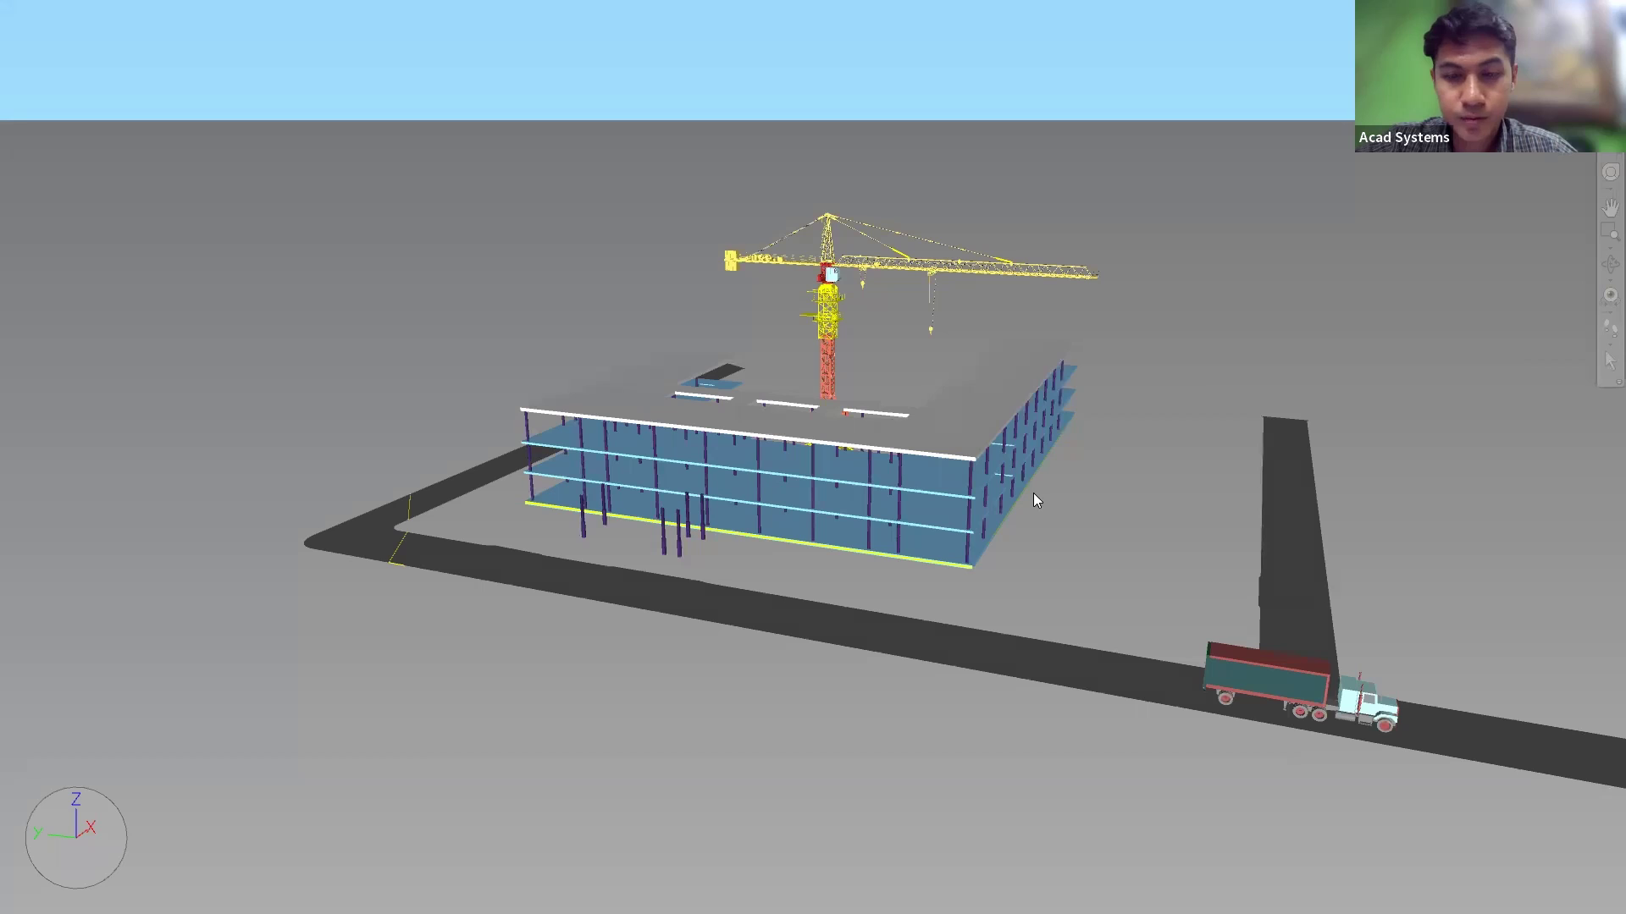
{"action": "key", "text": "F11"}
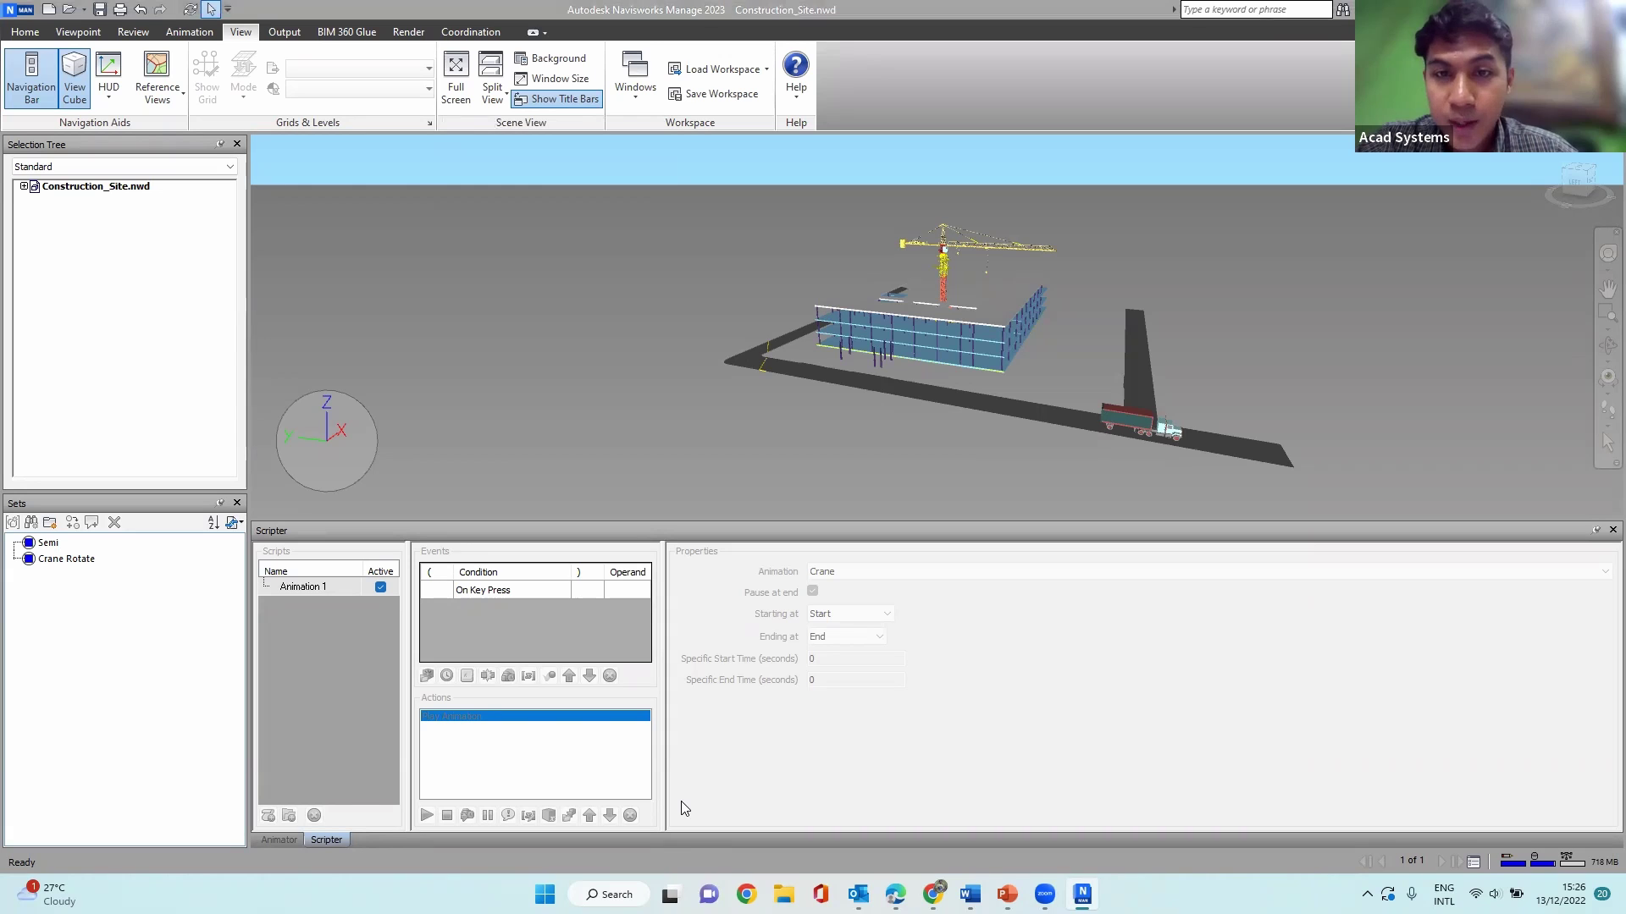
{"action": "scroll", "coordinate": [1195, 268], "scroll_direction": "up", "scroll_amount": 3}
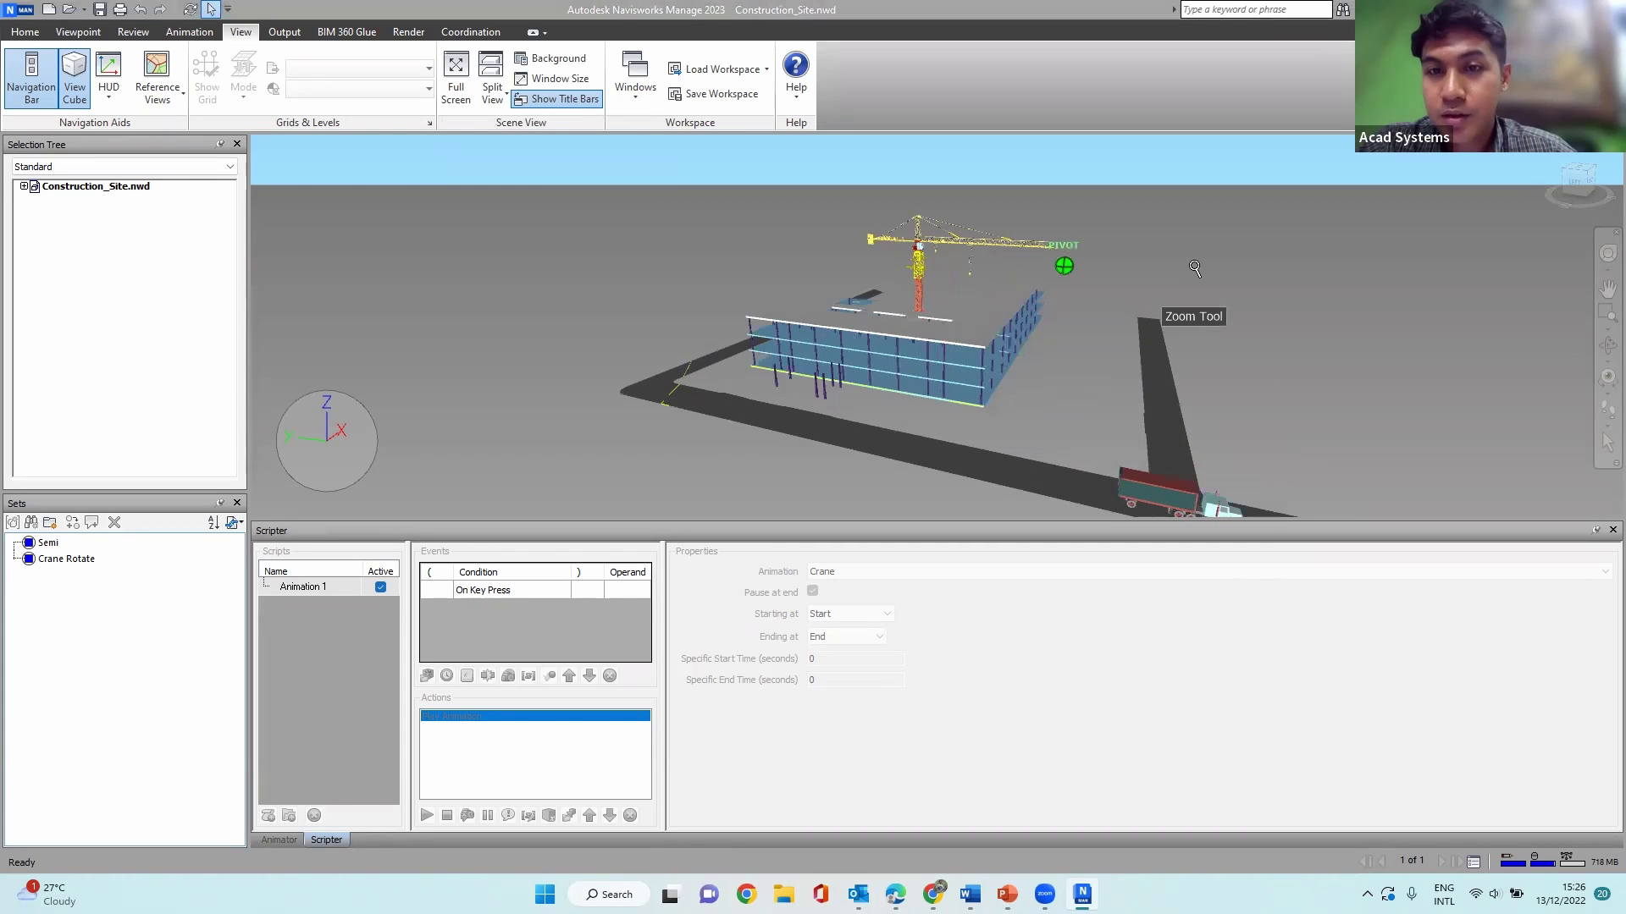
{"action": "mouse_move", "coordinate": [1218, 378]}
{"action": "middle_mouse_down", "text": "shift"}
{"action": "mouse_move", "coordinate": [1251, 388]}
{"action": "mouse_move", "coordinate": [1227, 364]}
{"action": "mouse_move", "coordinate": [847, 378]}
{"action": "mouse_move", "coordinate": [1245, 374]}
{"action": "middle_mouse_up", "text": "shift"}
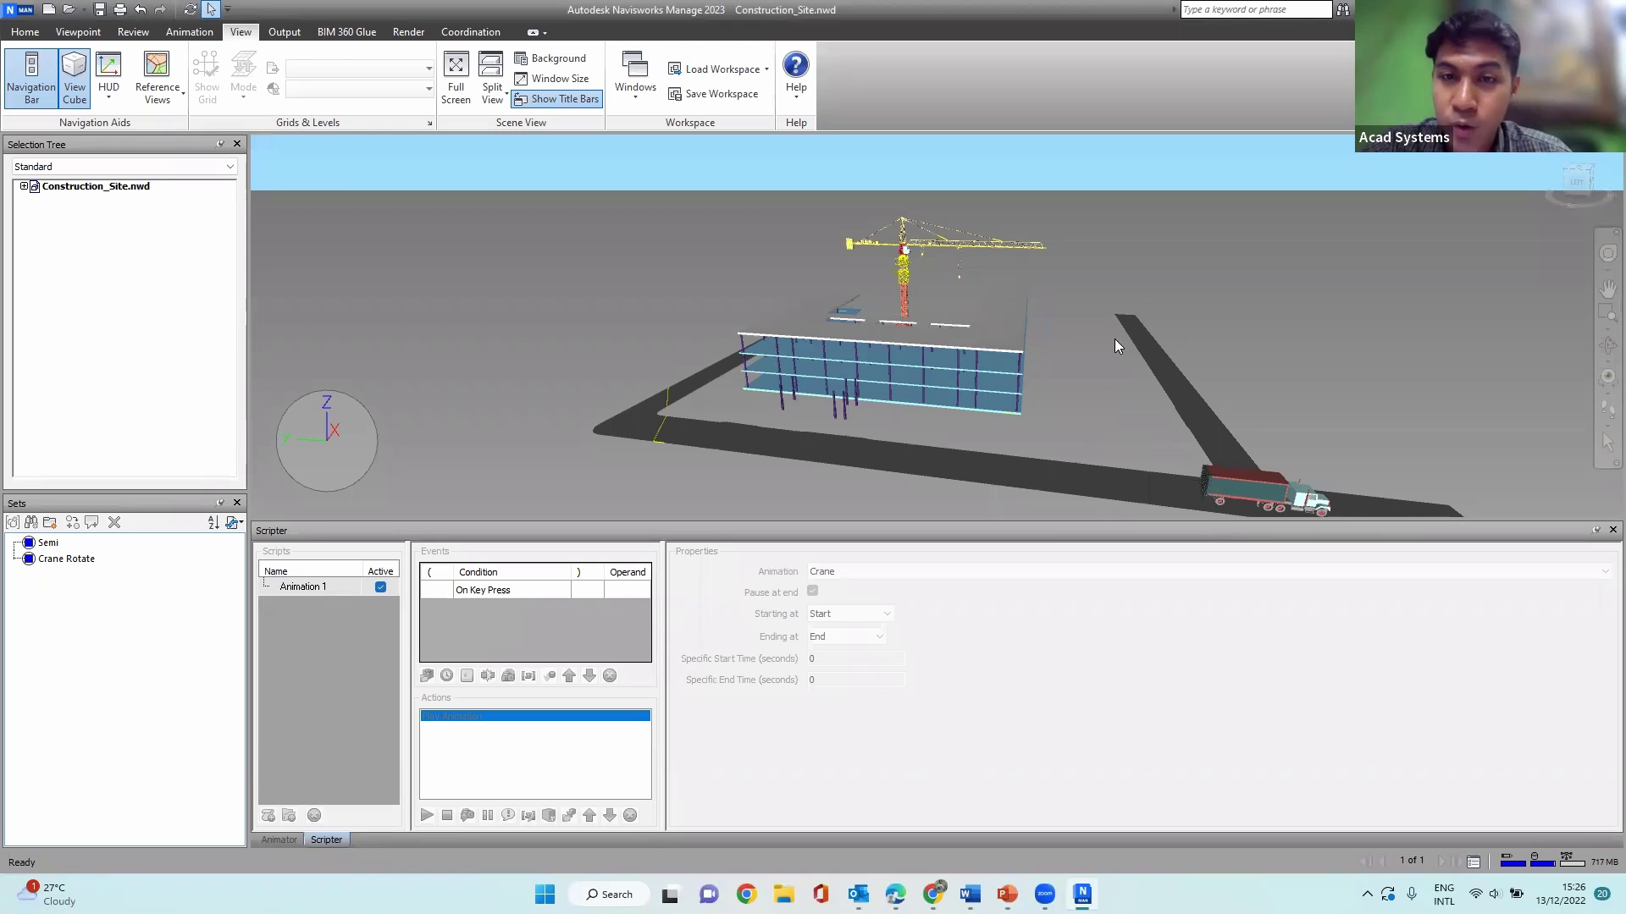
{"action": "middle_click_drag", "start_coordinate": [1061, 363], "coordinate": [971, 346], "text": "shift"}
{"action": "scroll", "coordinate": [971, 346], "scroll_direction": "up", "scroll_amount": 2}
{"action": "scroll", "coordinate": [971, 347], "scroll_direction": "up", "scroll_amount": 3}
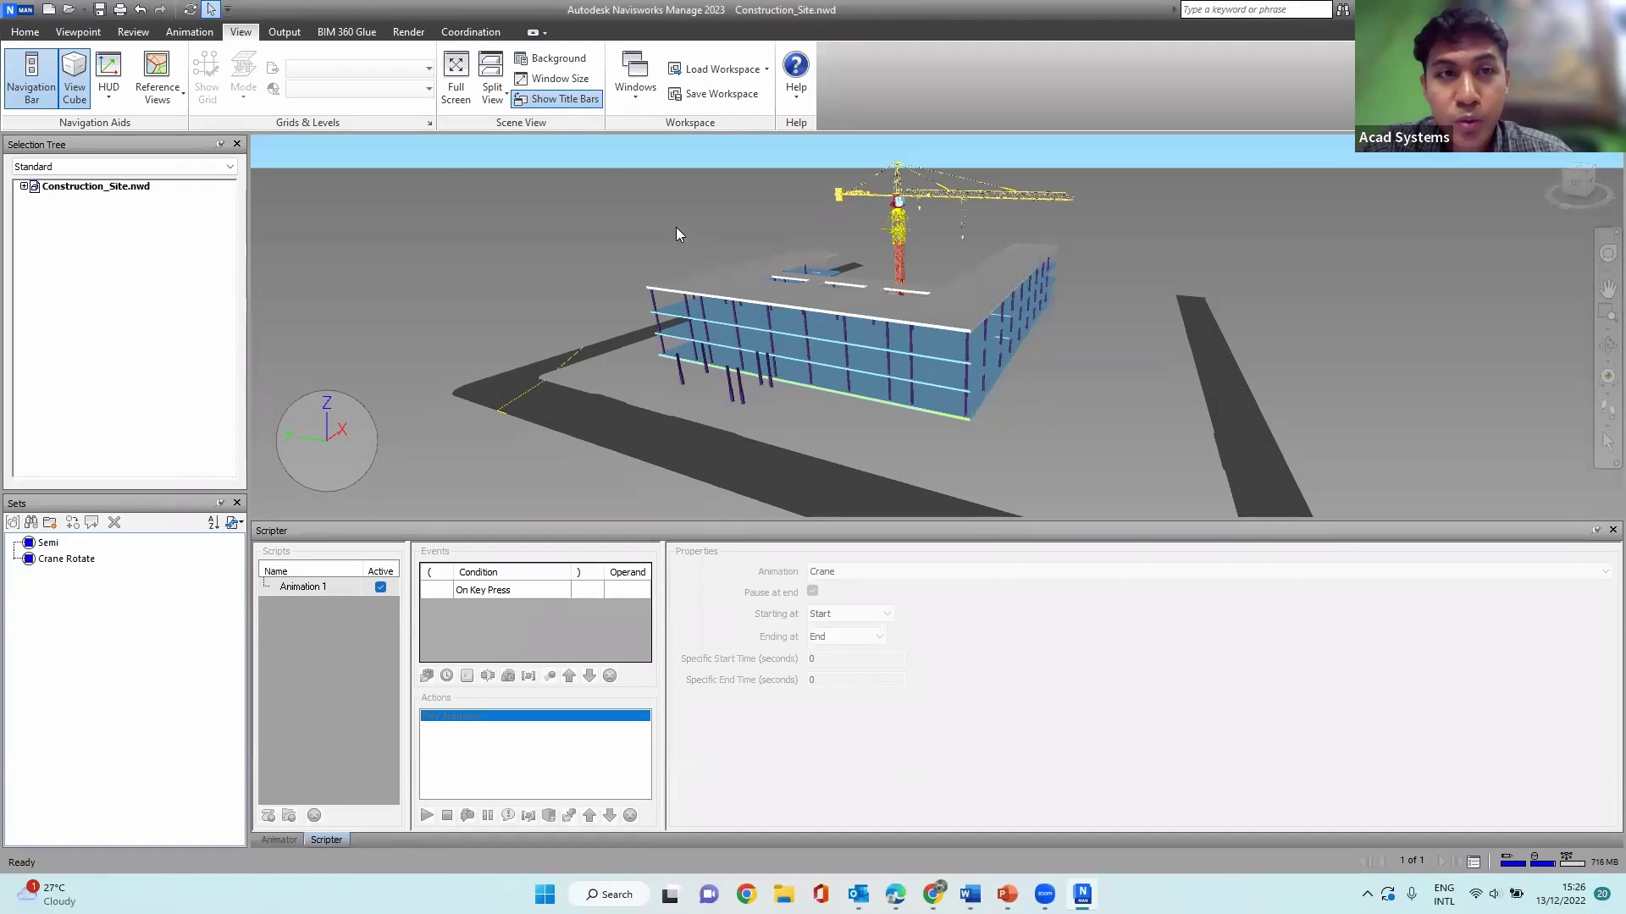
{"action": "middle_click_drag", "start_coordinate": [1084, 385], "coordinate": [1346, 369], "text": "shift"}
{"action": "middle_click_drag", "start_coordinate": [799, 239], "coordinate": [734, 273], "text": "shift"}
{"action": "middle_click_drag", "start_coordinate": [1099, 396], "coordinate": [1039, 395], "text": "shift"}
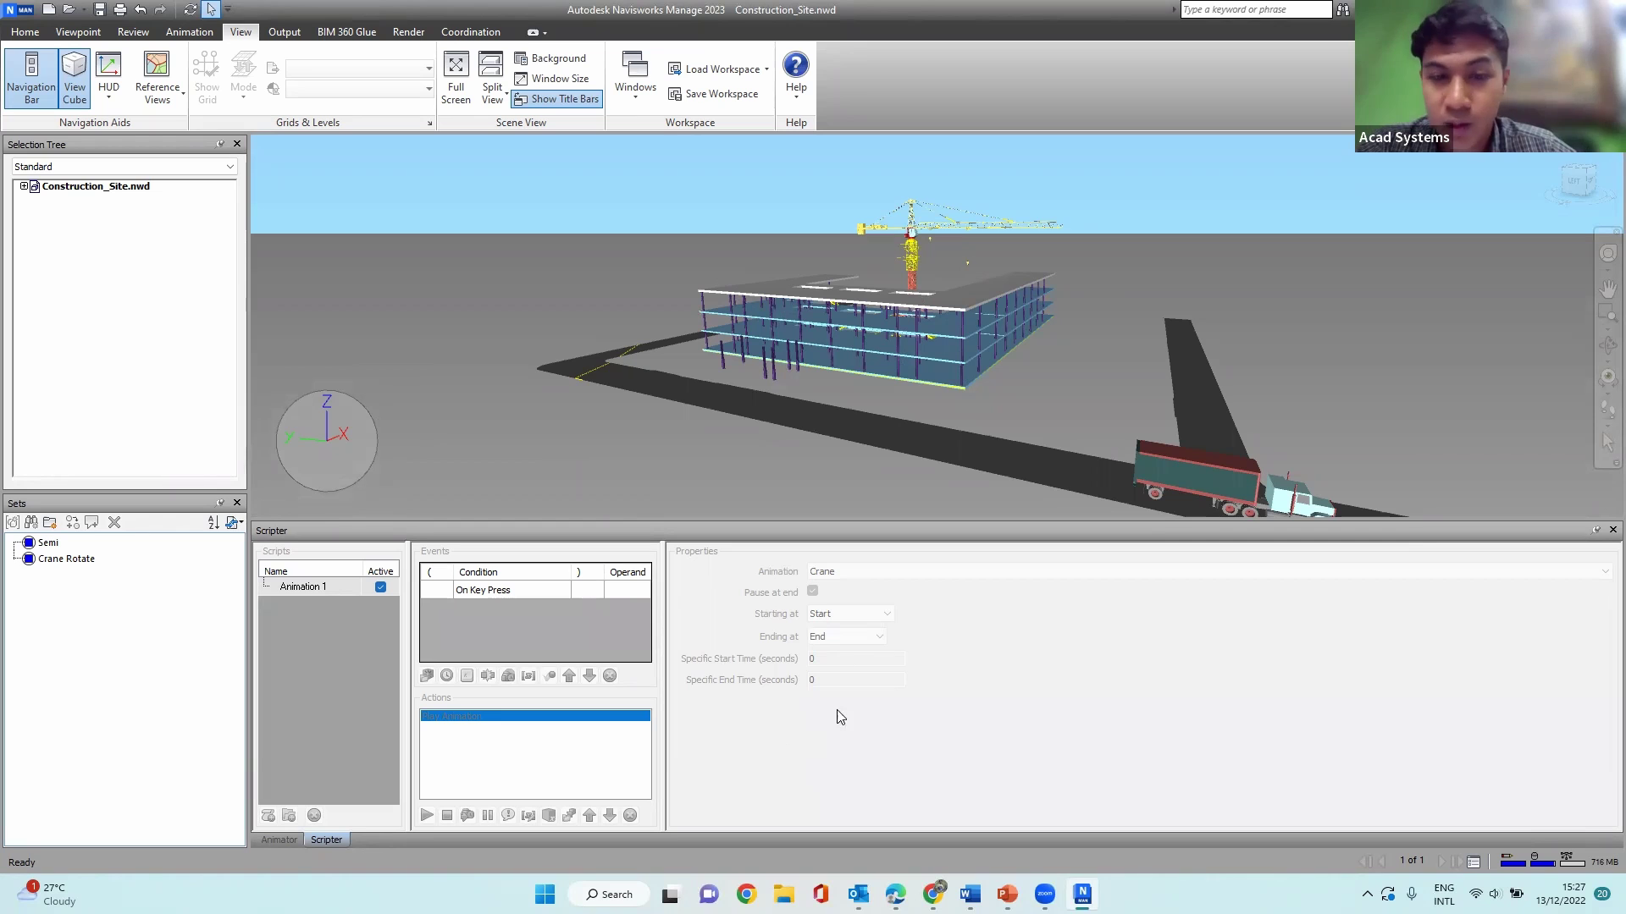
{"action": "middle_click_drag", "start_coordinate": [1051, 393], "coordinate": [1001, 441], "text": "shift"}
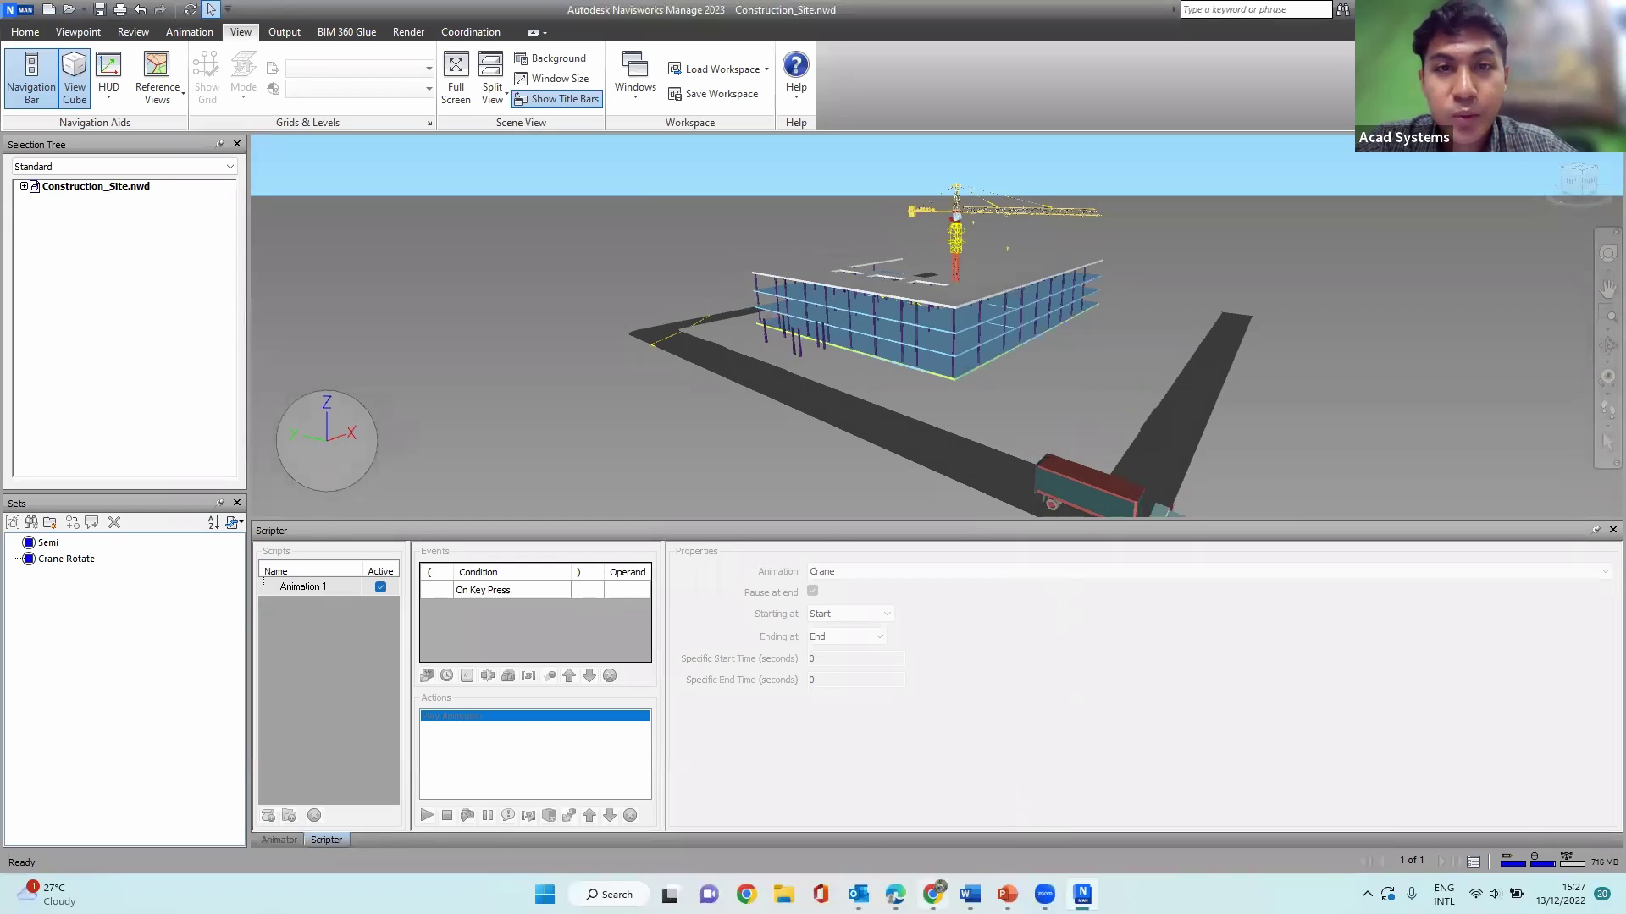
Step: Switch to the Chrome browser and open acadsystems.com in the empty new tab
{"action": "key", "text": "alt+Tab"}
{"action": "left_click", "coordinate": [633, 14]}
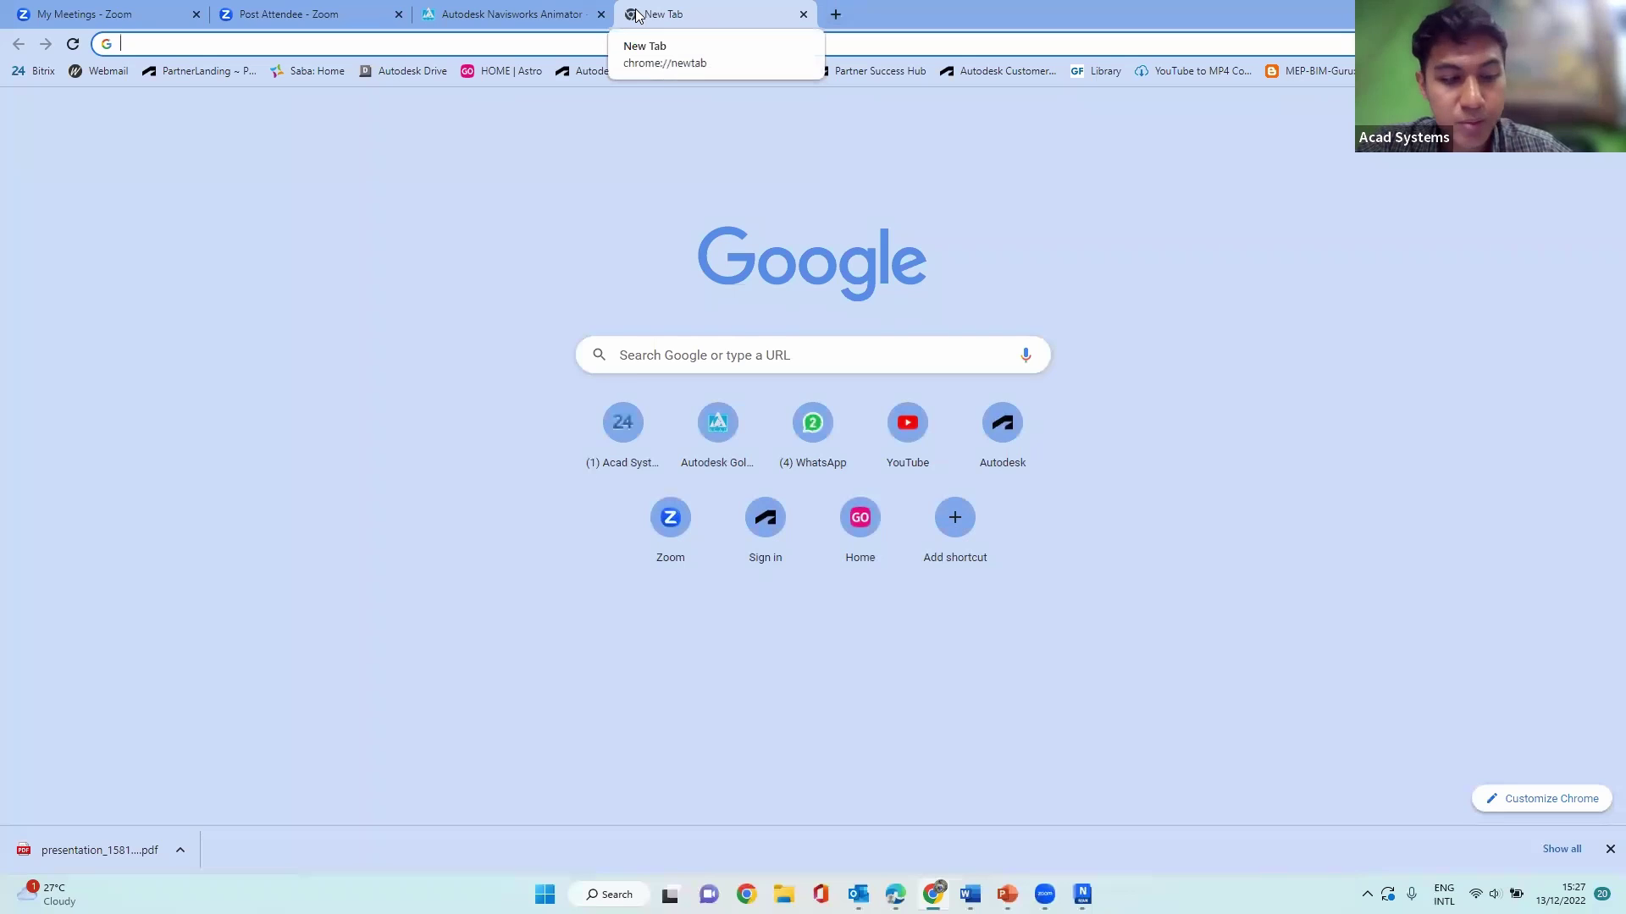
{"action": "type", "text": "aca"}
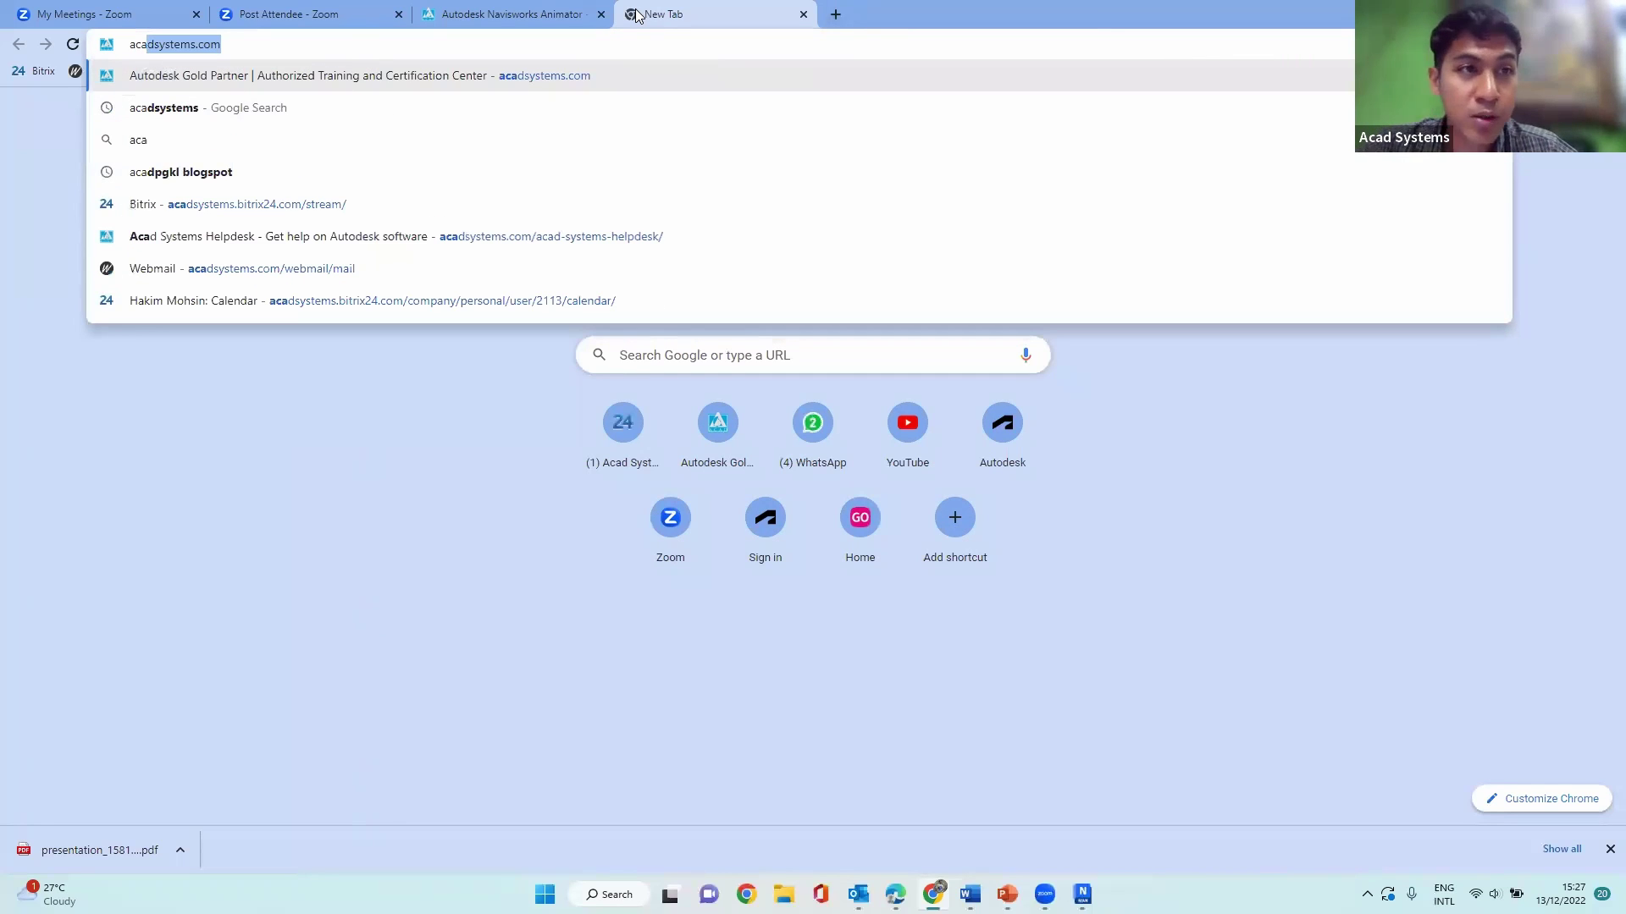
{"action": "key", "text": "Return"}
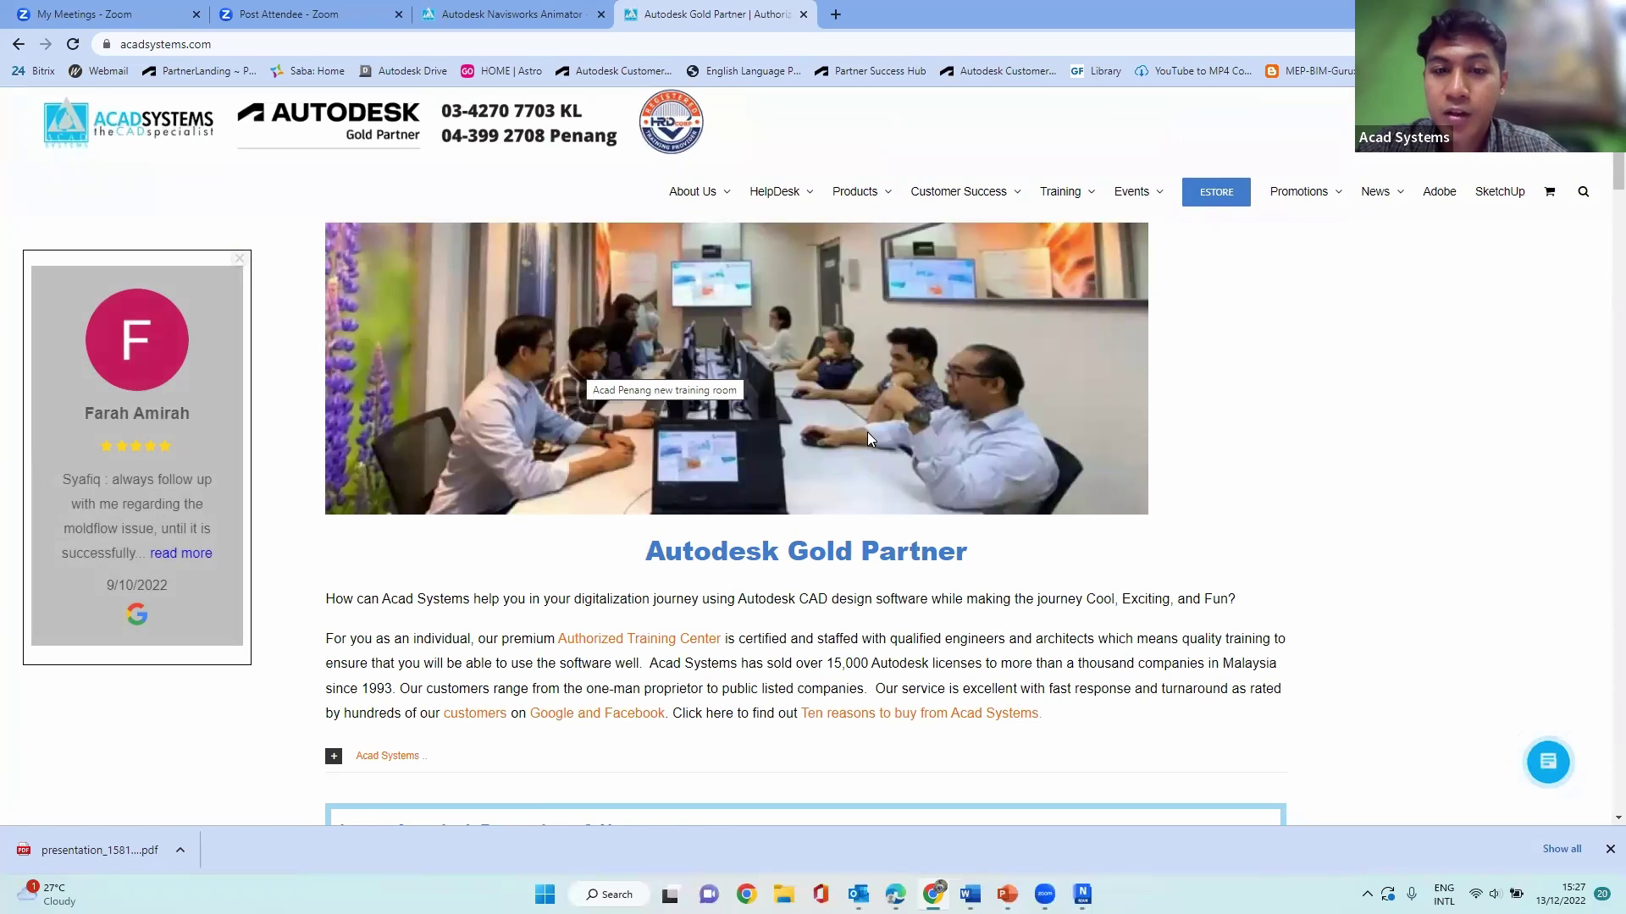
Step: Look through the home page's introduction, the Latest Autodesk Promotions & News section and the list of products offered
{"action": "scroll", "coordinate": [869, 438], "scroll_direction": "down", "scroll_amount": 3}
{"action": "scroll", "coordinate": [869, 508], "scroll_direction": "up", "scroll_amount": 1}
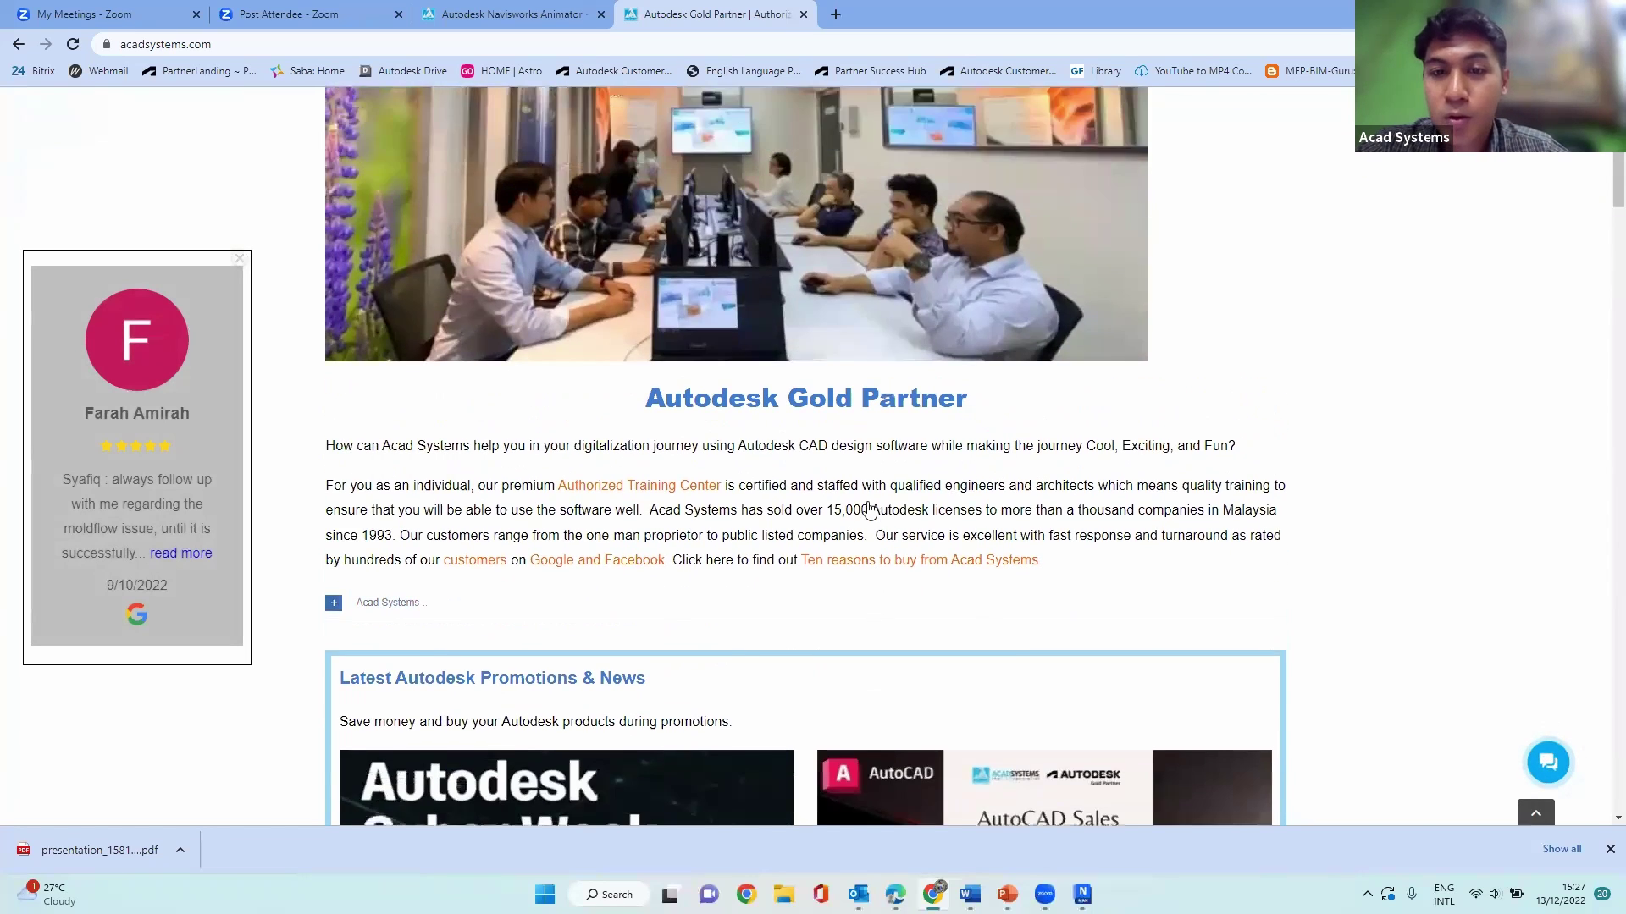
{"action": "scroll", "coordinate": [1090, 352], "scroll_direction": "up", "scroll_amount": 1}
{"action": "scroll", "coordinate": [1129, 515], "scroll_direction": "down", "scroll_amount": 5}
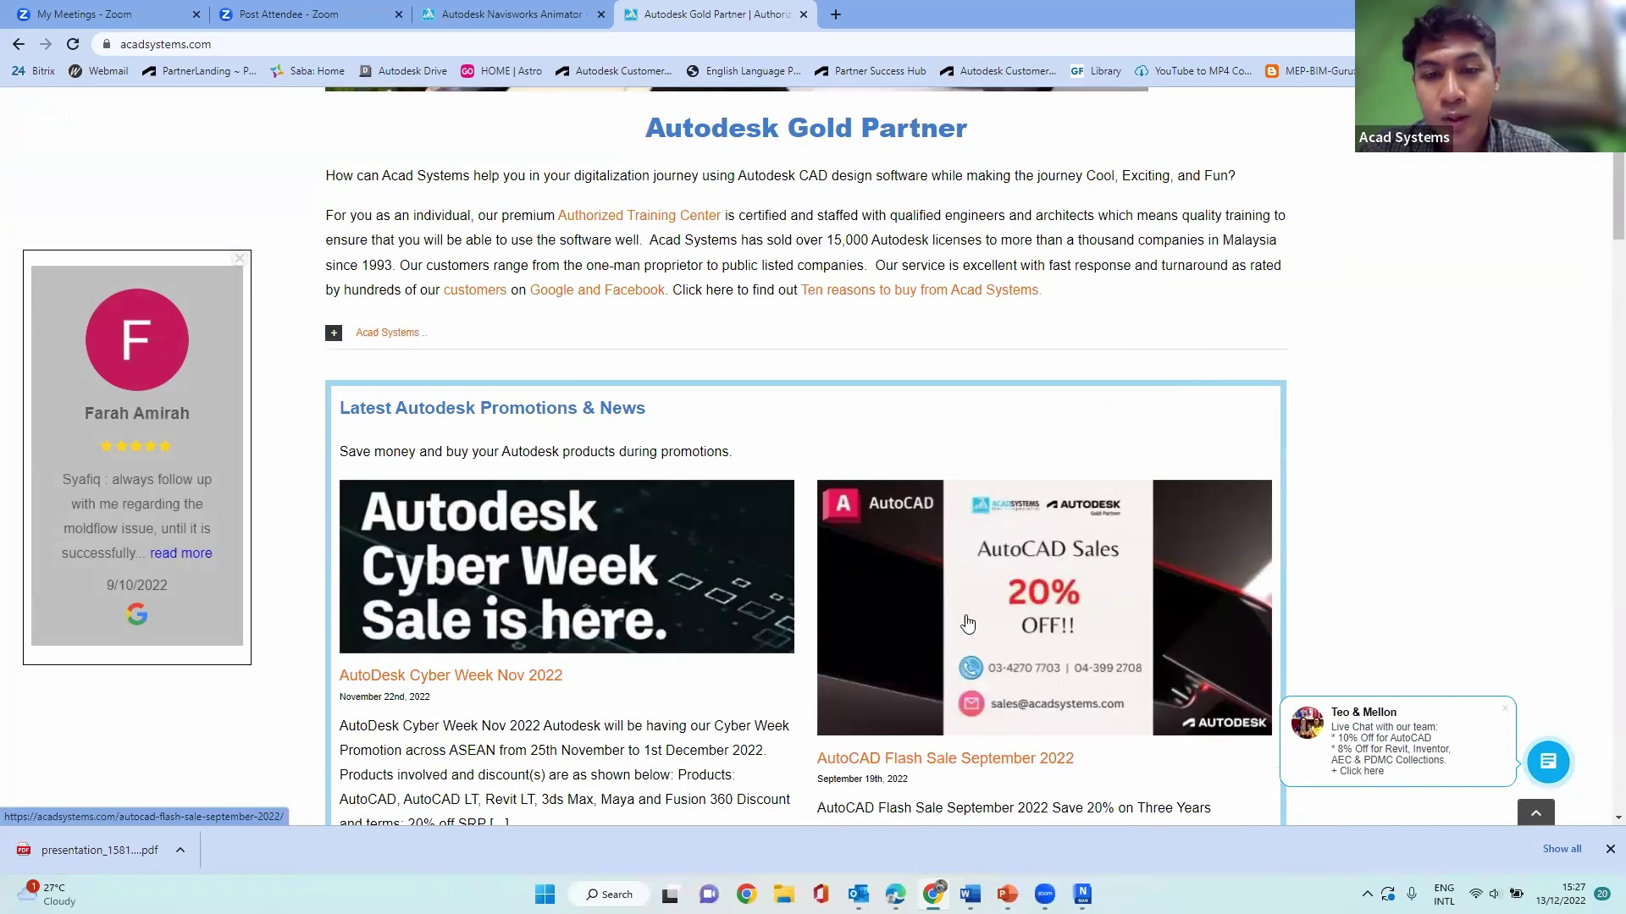
{"action": "scroll", "coordinate": [965, 627], "scroll_direction": "down", "scroll_amount": 4}
{"action": "scroll", "coordinate": [853, 520], "scroll_direction": "down", "scroll_amount": 1}
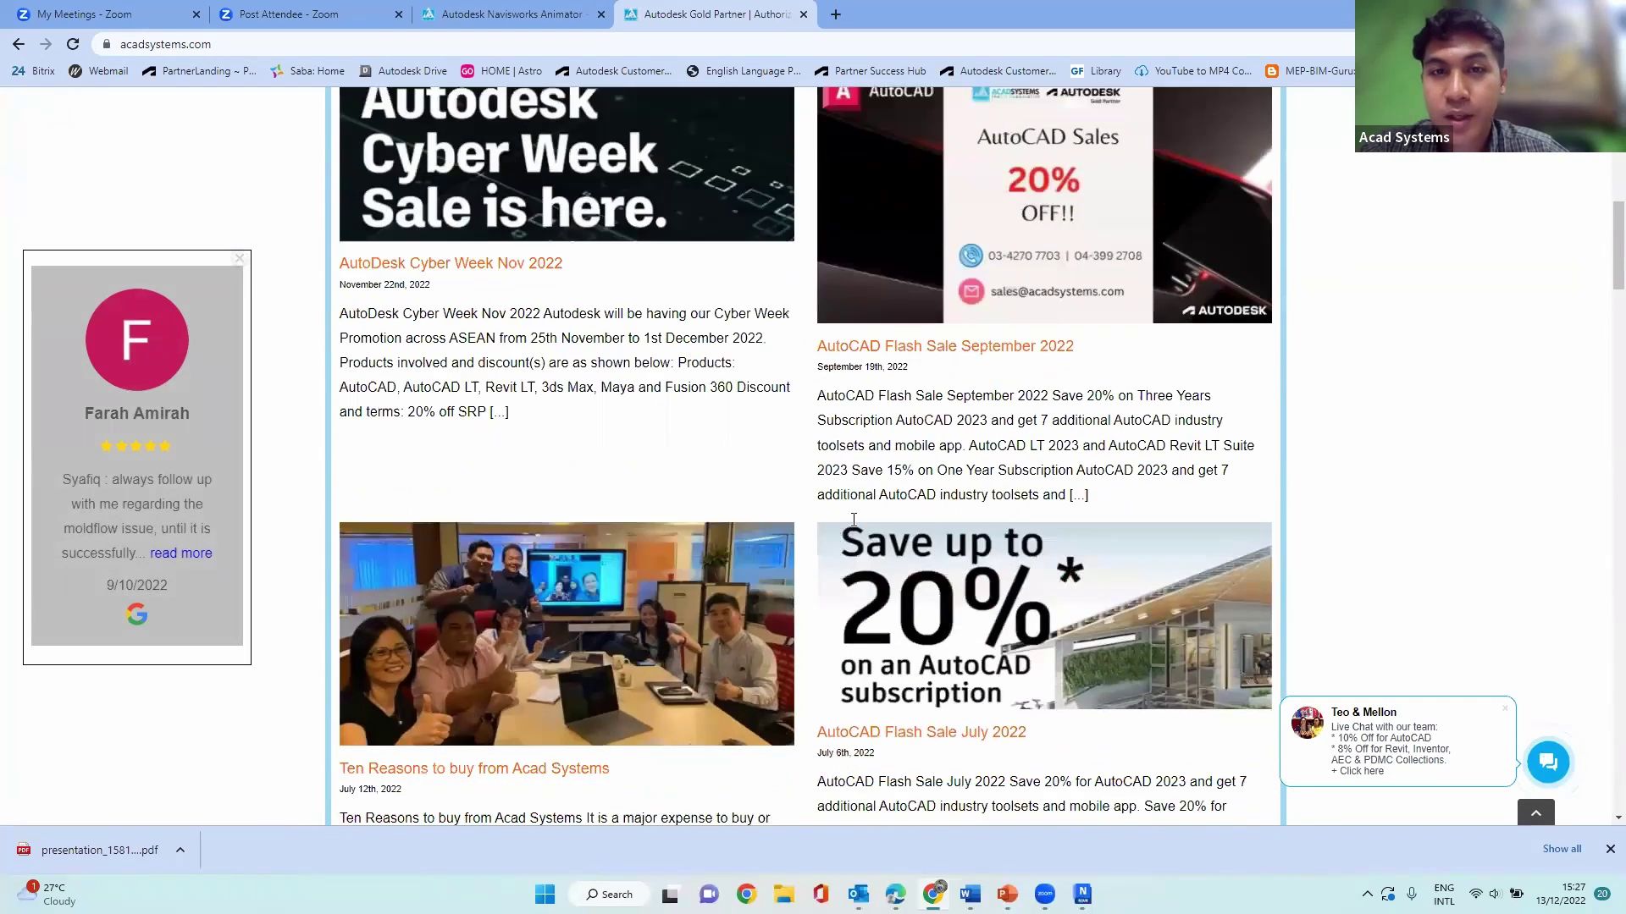
{"action": "scroll", "coordinate": [854, 520], "scroll_direction": "up", "scroll_amount": 9}
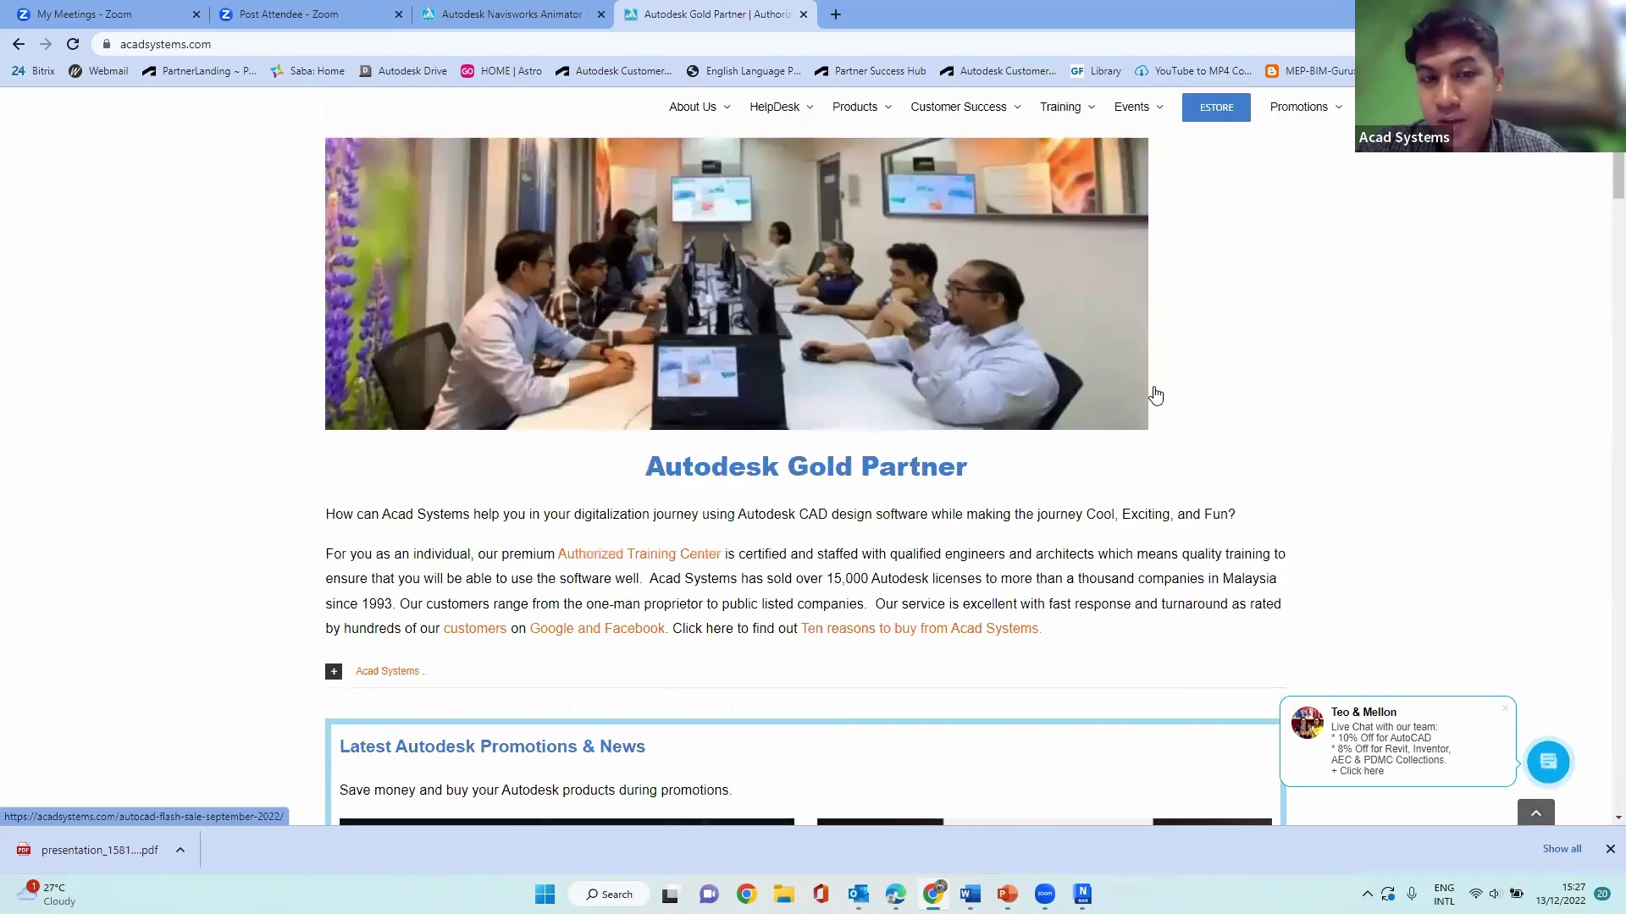
{"action": "scroll", "coordinate": [1058, 492], "scroll_direction": "down", "scroll_amount": 4}
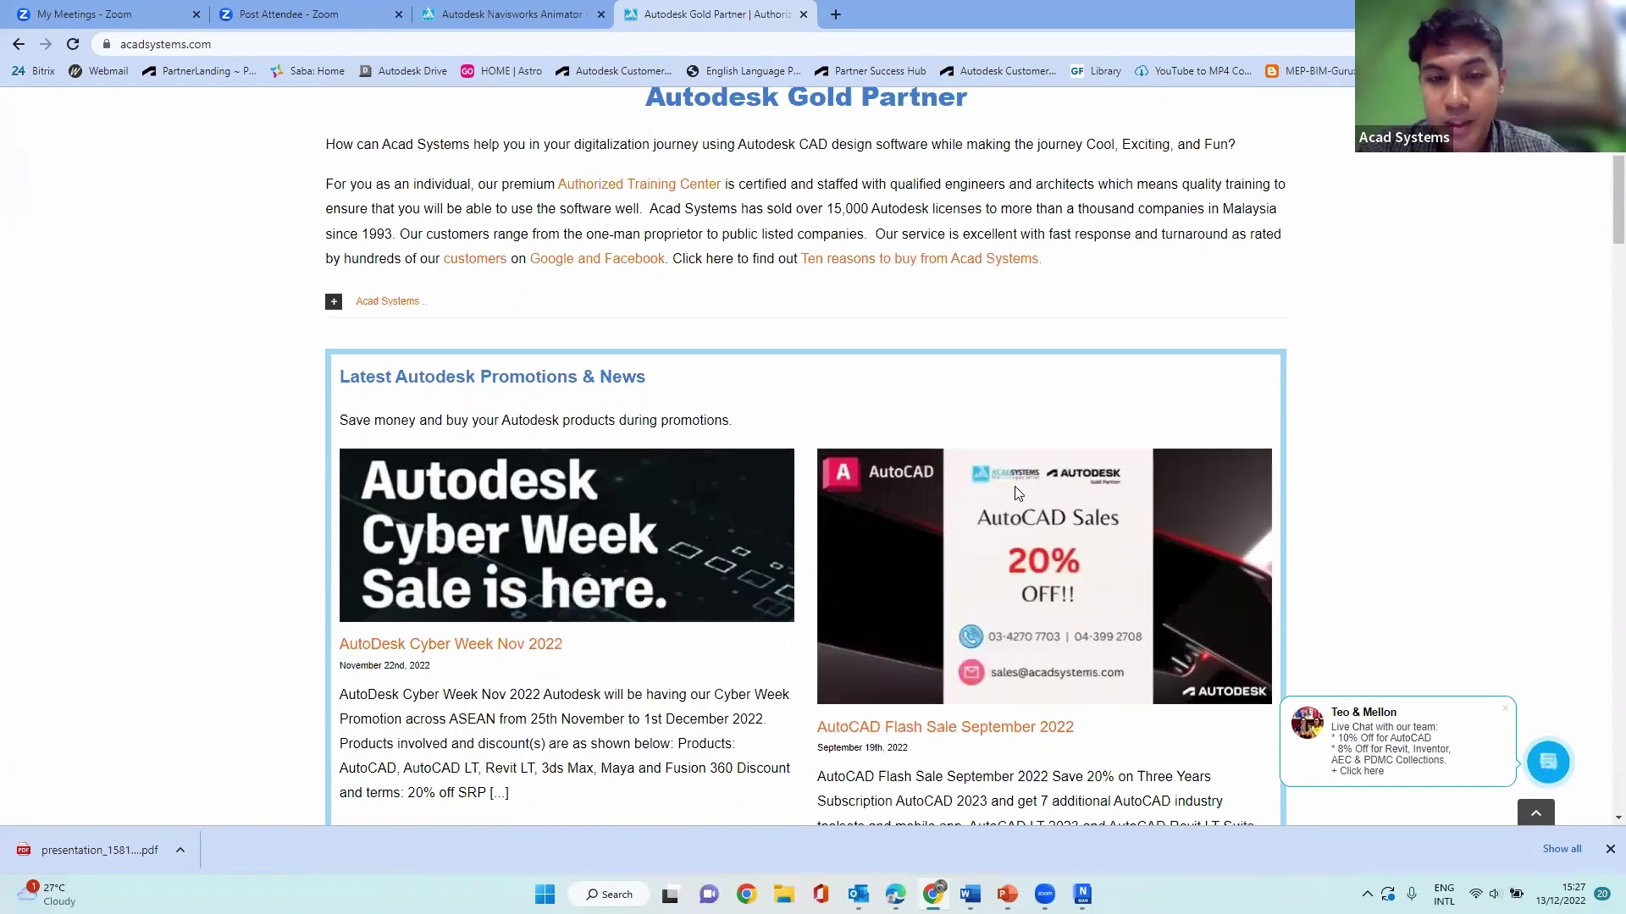
{"action": "scroll", "coordinate": [1018, 494], "scroll_direction": "down", "scroll_amount": 14}
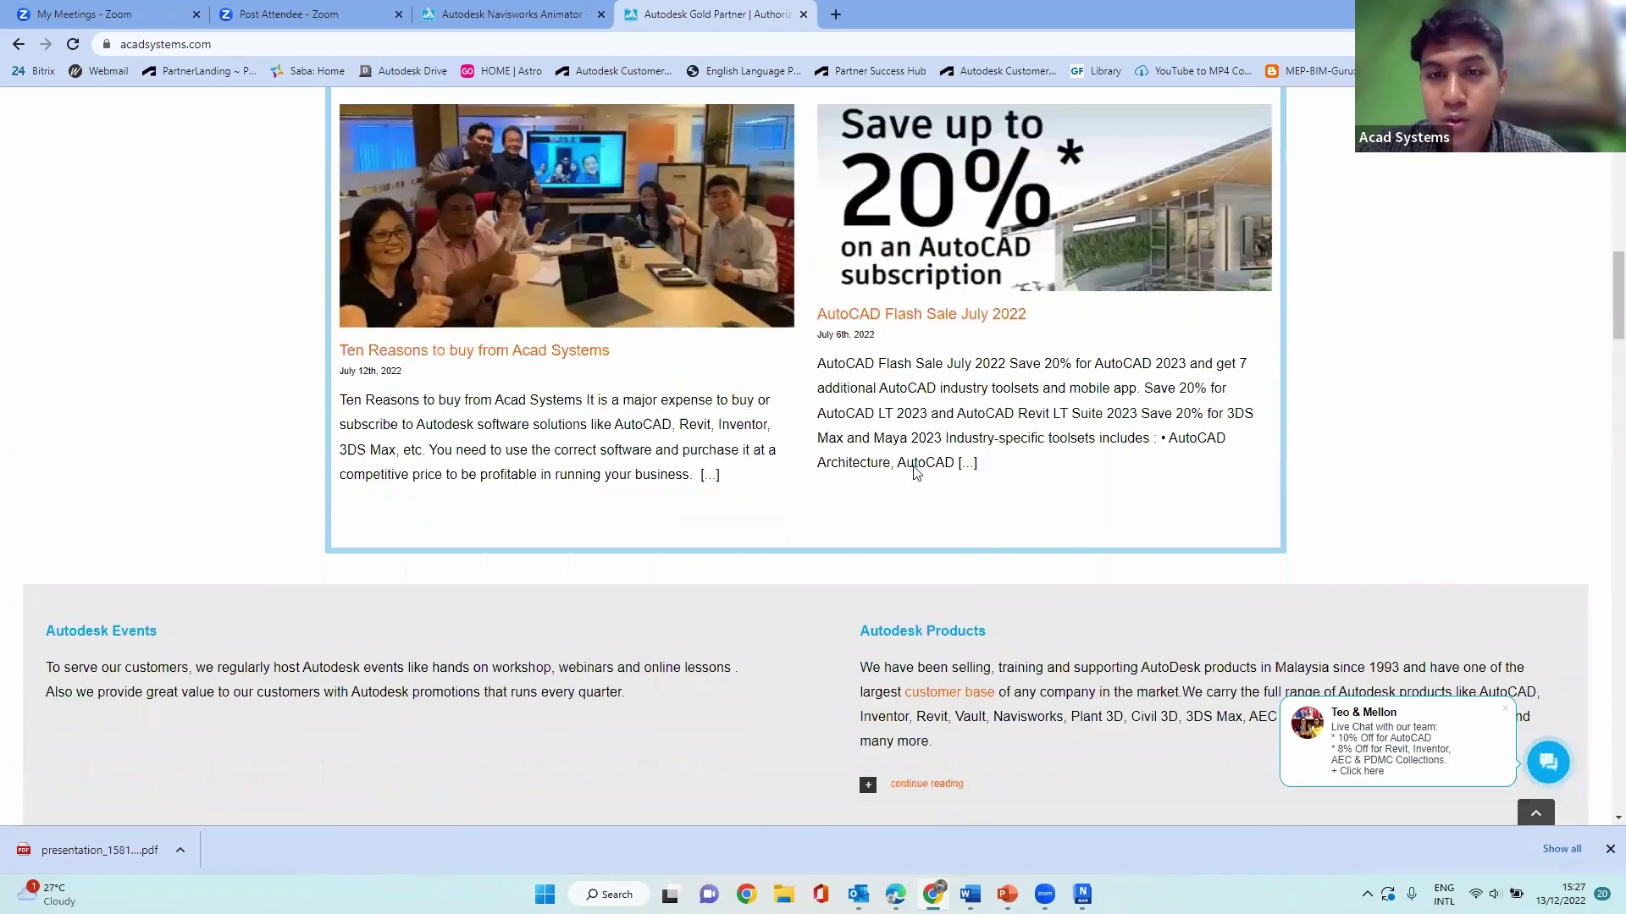
{"action": "scroll", "coordinate": [787, 195], "scroll_direction": "down", "scroll_amount": 4}
{"action": "scroll", "coordinate": [806, 200], "scroll_direction": "up", "scroll_amount": 5}
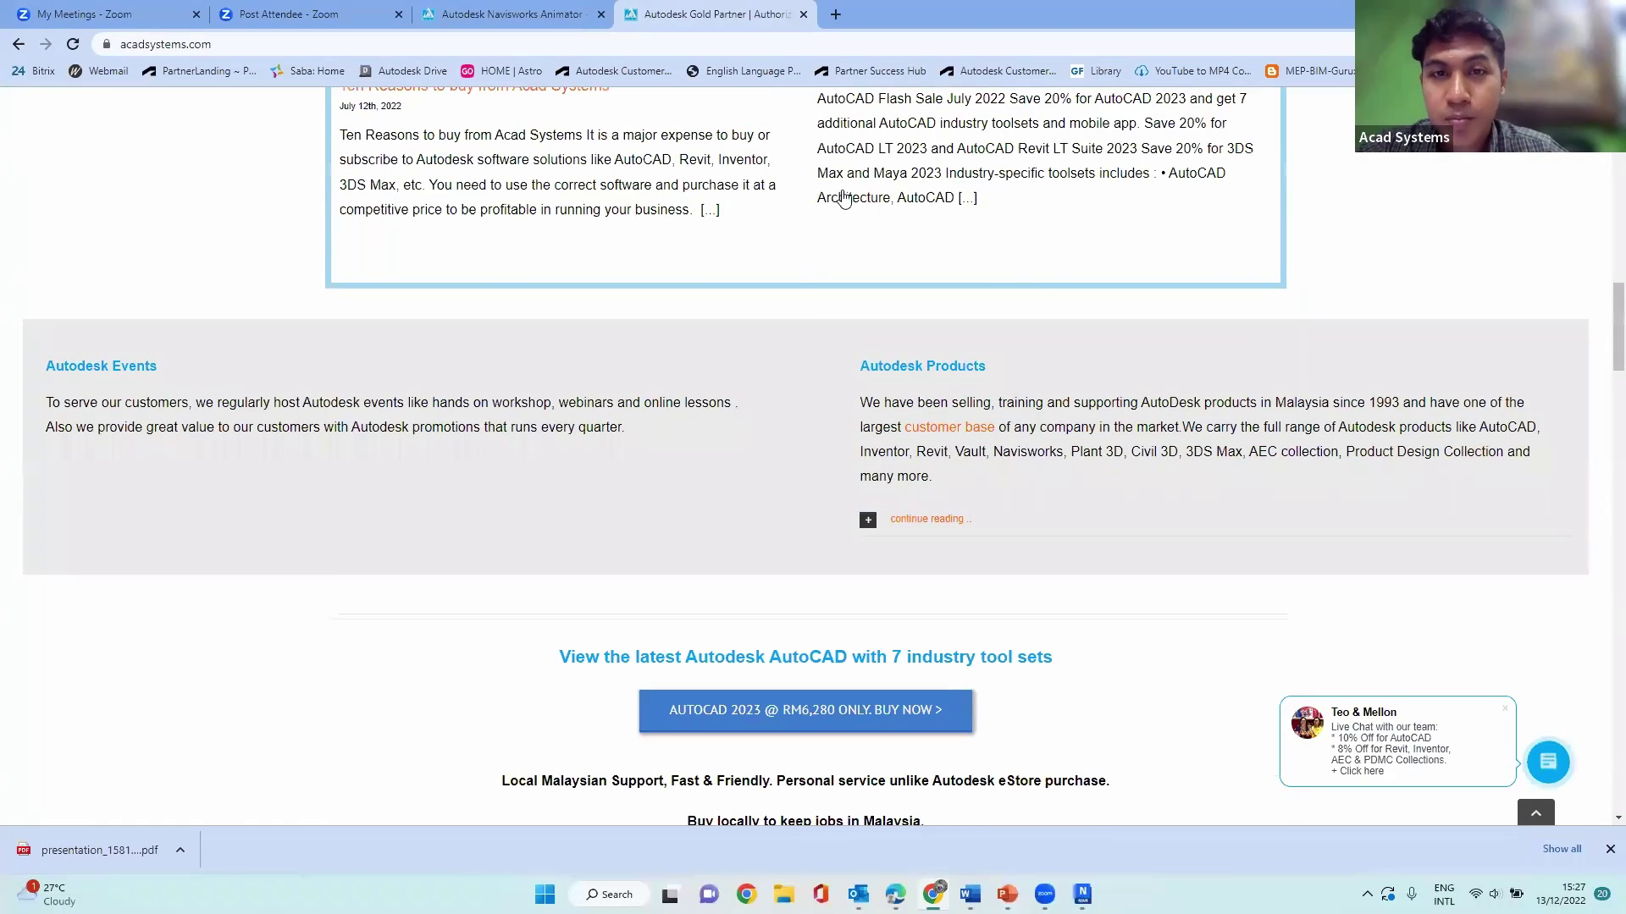
{"action": "scroll", "coordinate": [845, 196], "scroll_direction": "up", "scroll_amount": 6}
{"action": "scroll", "coordinate": [845, 197], "scroll_direction": "up", "scroll_amount": 10}
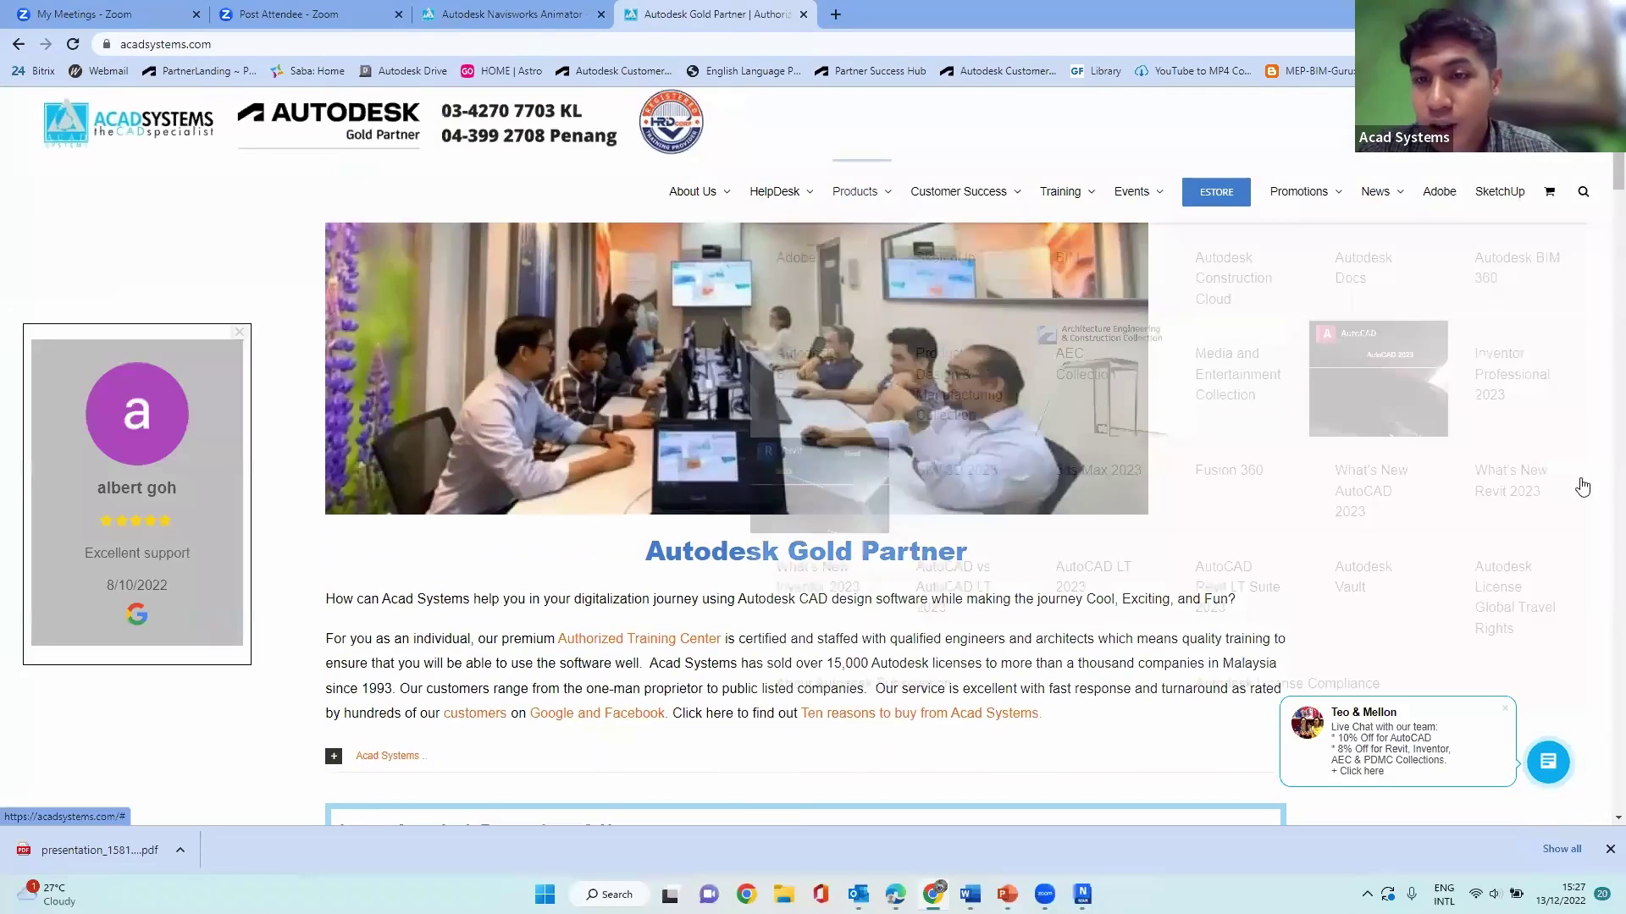
{"action": "mouse_move", "coordinate": [872, 193]}
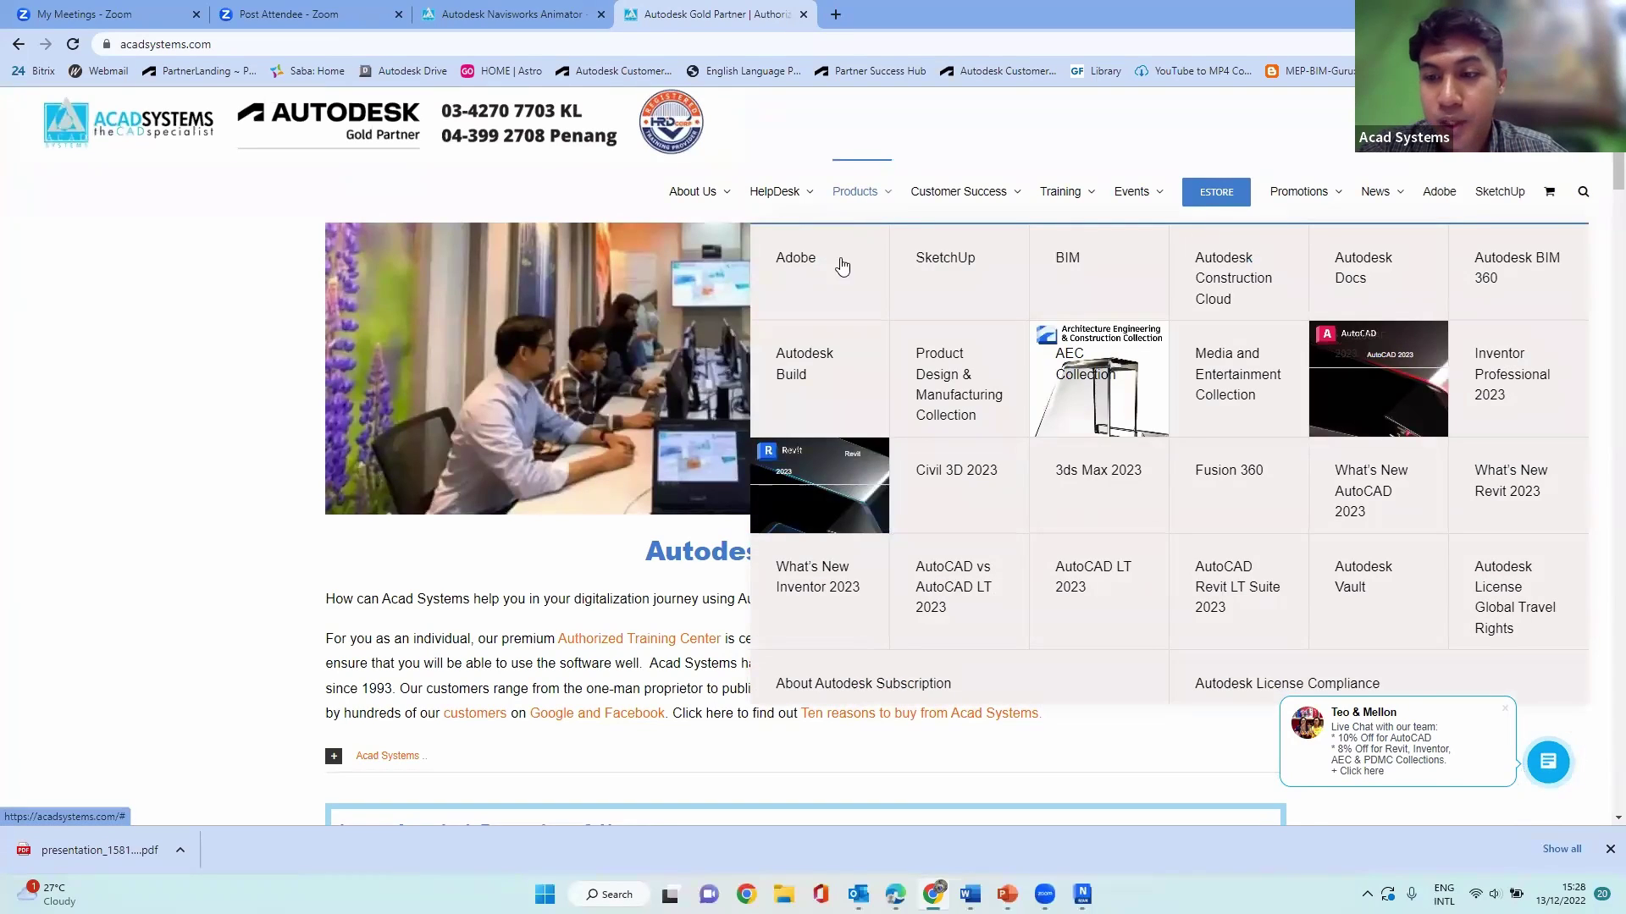
Step: Open the website's Live Chat window to view it, and close it again
{"action": "scroll", "coordinate": [524, 413], "scroll_direction": "down", "scroll_amount": 3}
{"action": "scroll", "coordinate": [1355, 631], "scroll_direction": "down", "scroll_amount": 4}
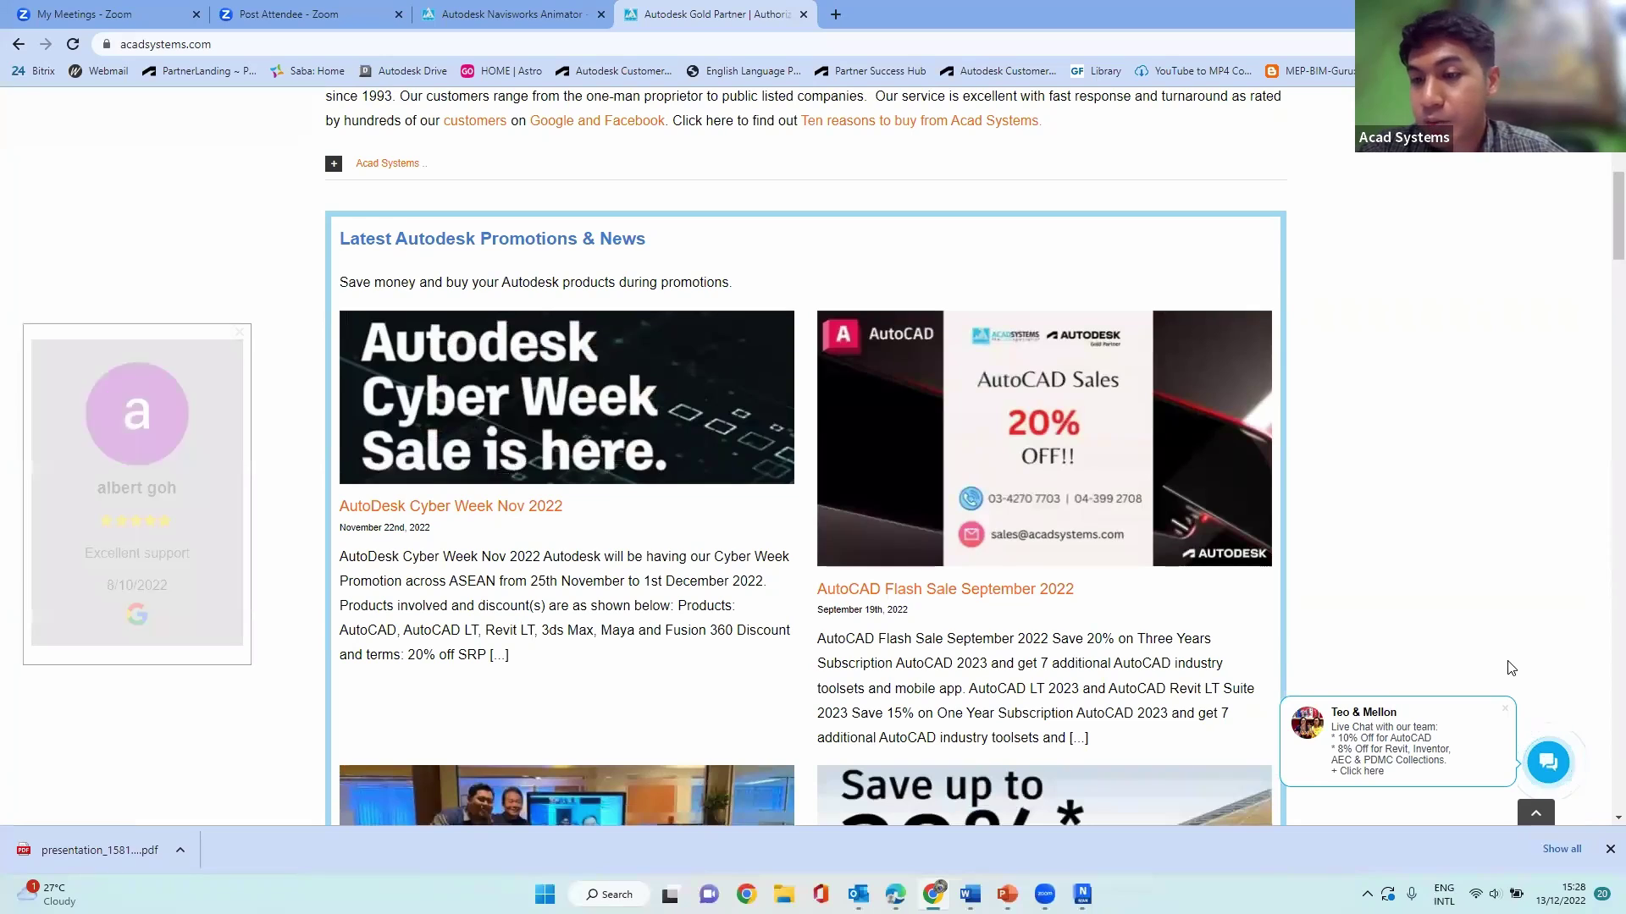
{"action": "left_click", "coordinate": [1547, 765]}
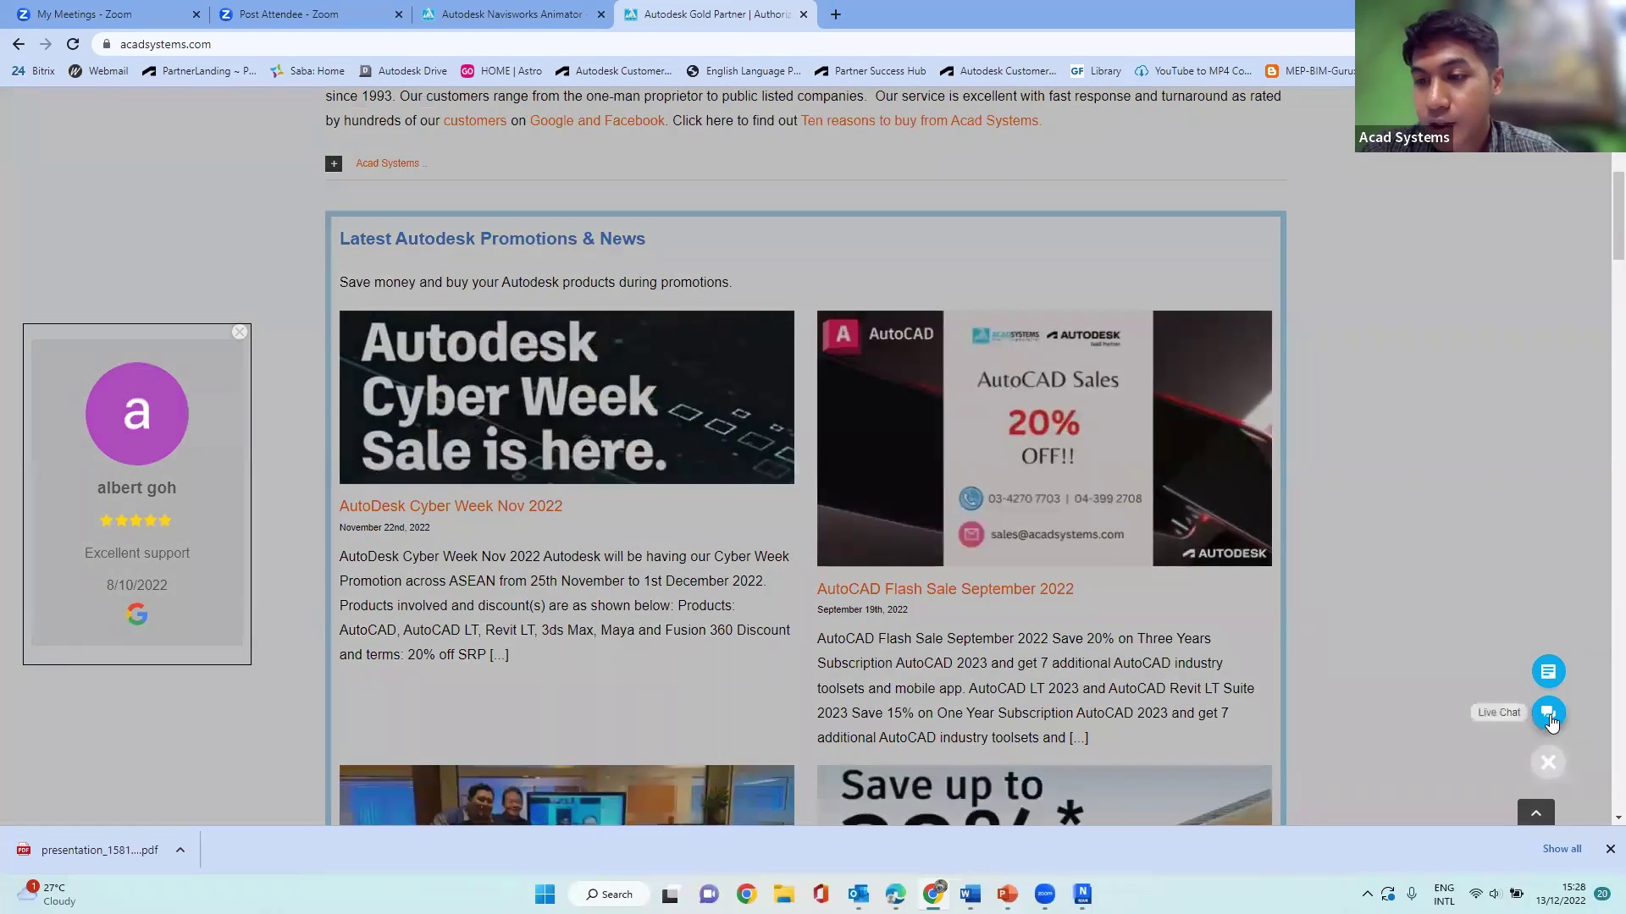
{"action": "left_click", "coordinate": [1549, 714]}
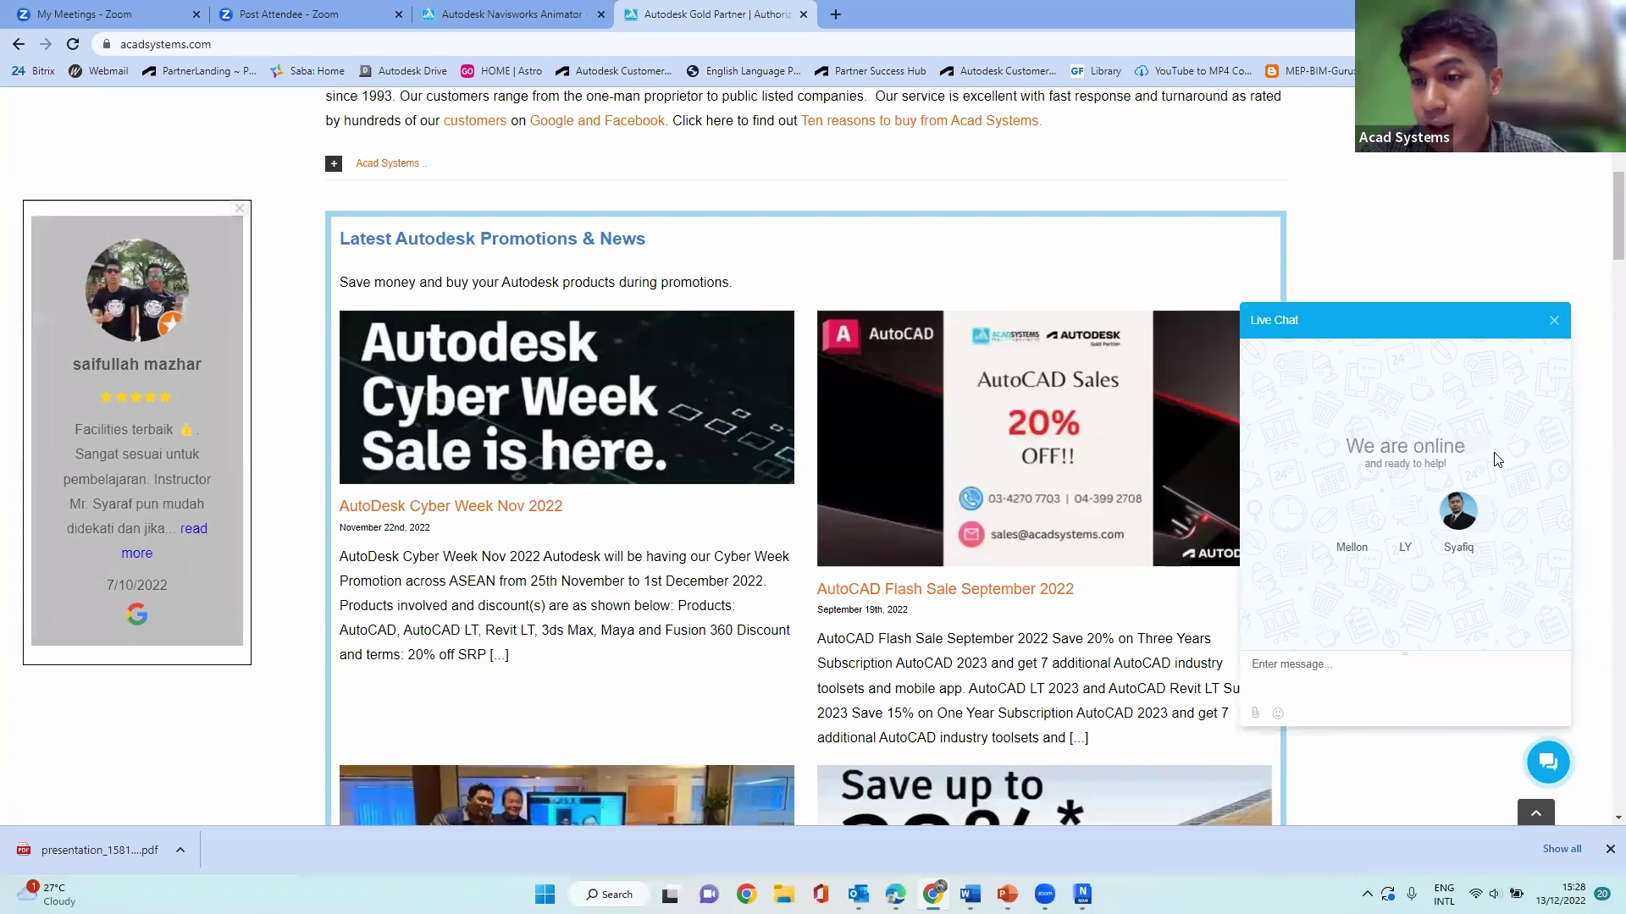
{"action": "left_click", "coordinate": [1554, 322]}
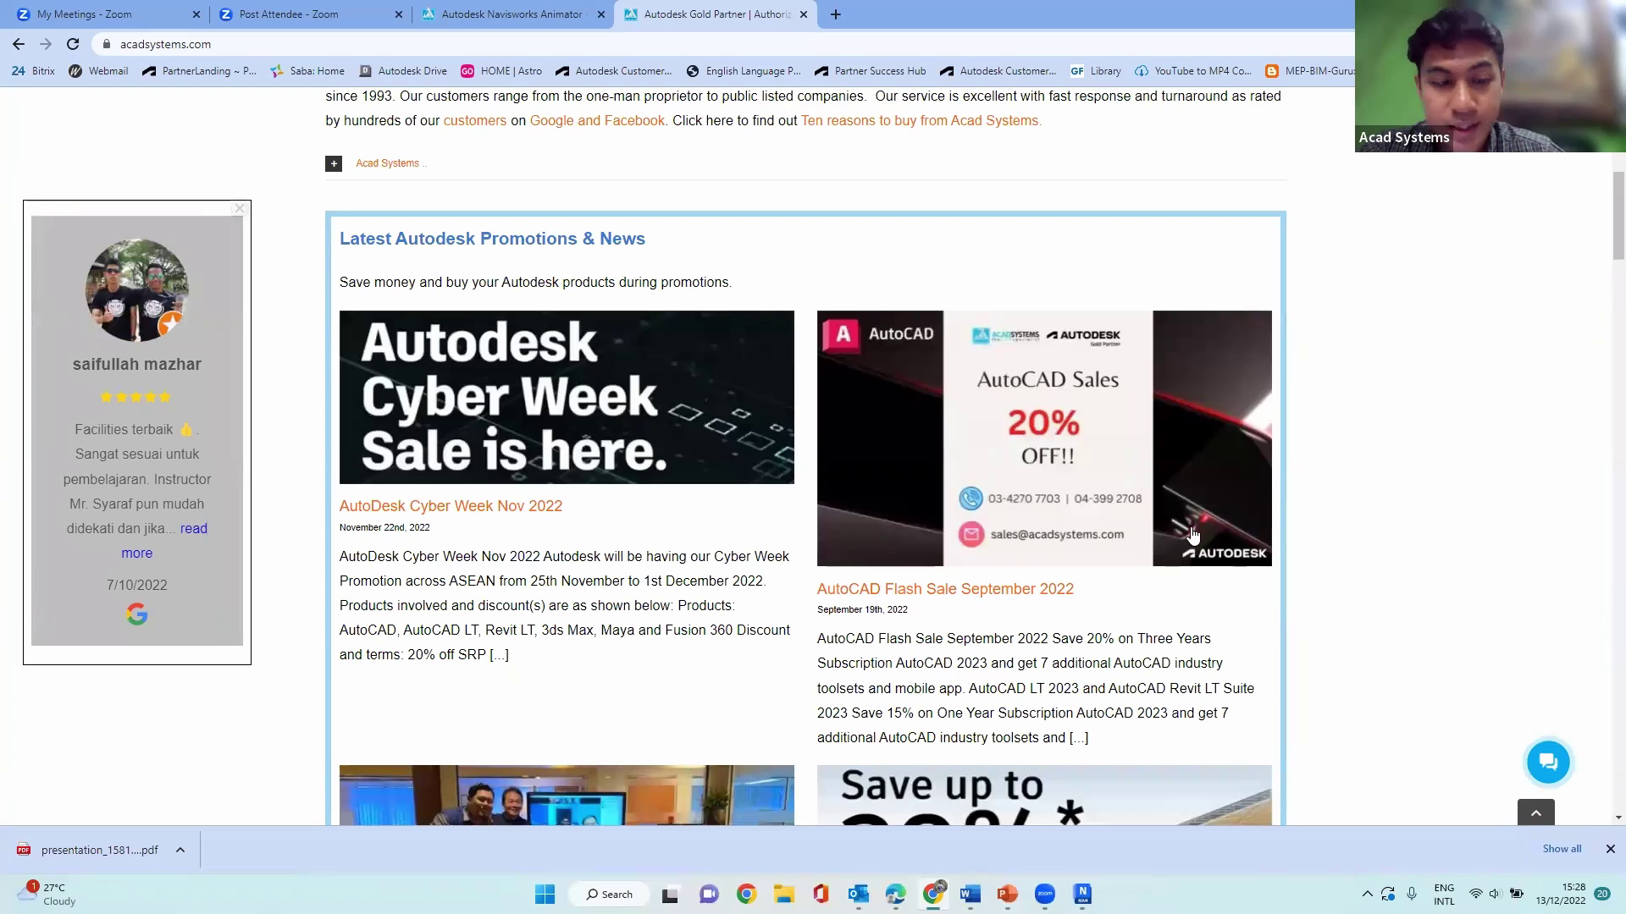
Step: Examine the Latest Autodesk Online Lessons, Workshops, Webinars section, including the Navisworks Animator and Simple Bridge in Infrawork events
{"action": "scroll", "coordinate": [1192, 533], "scroll_direction": "down", "scroll_amount": 8}
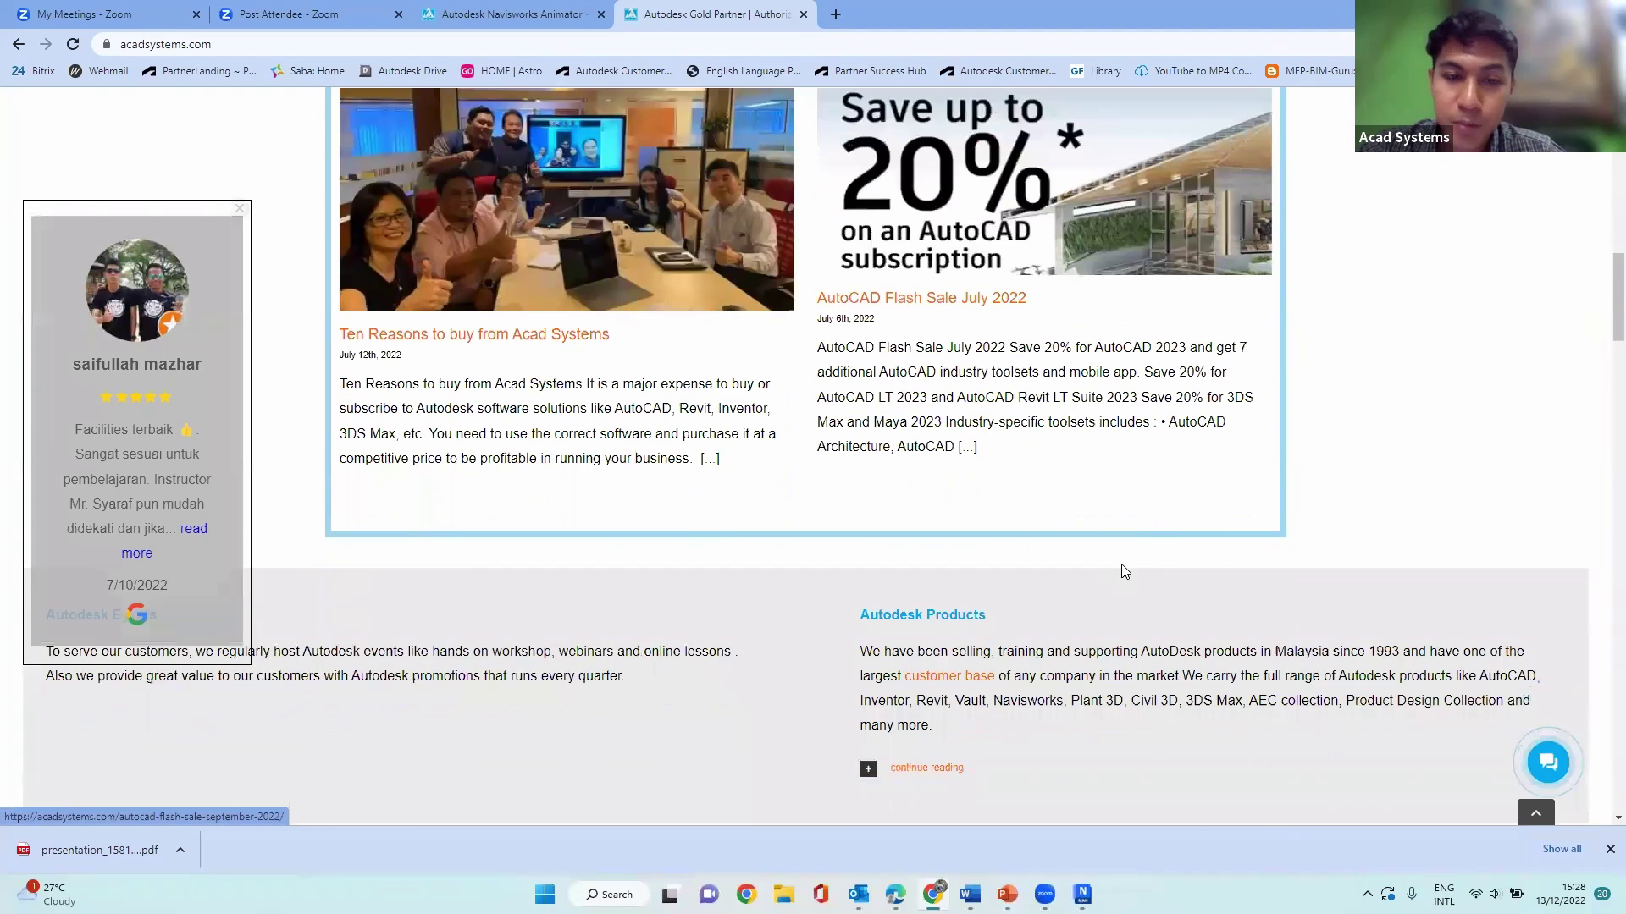
{"action": "scroll", "coordinate": [1040, 373], "scroll_direction": "down", "scroll_amount": 10}
{"action": "scroll", "coordinate": [1041, 364], "scroll_direction": "down", "scroll_amount": 6}
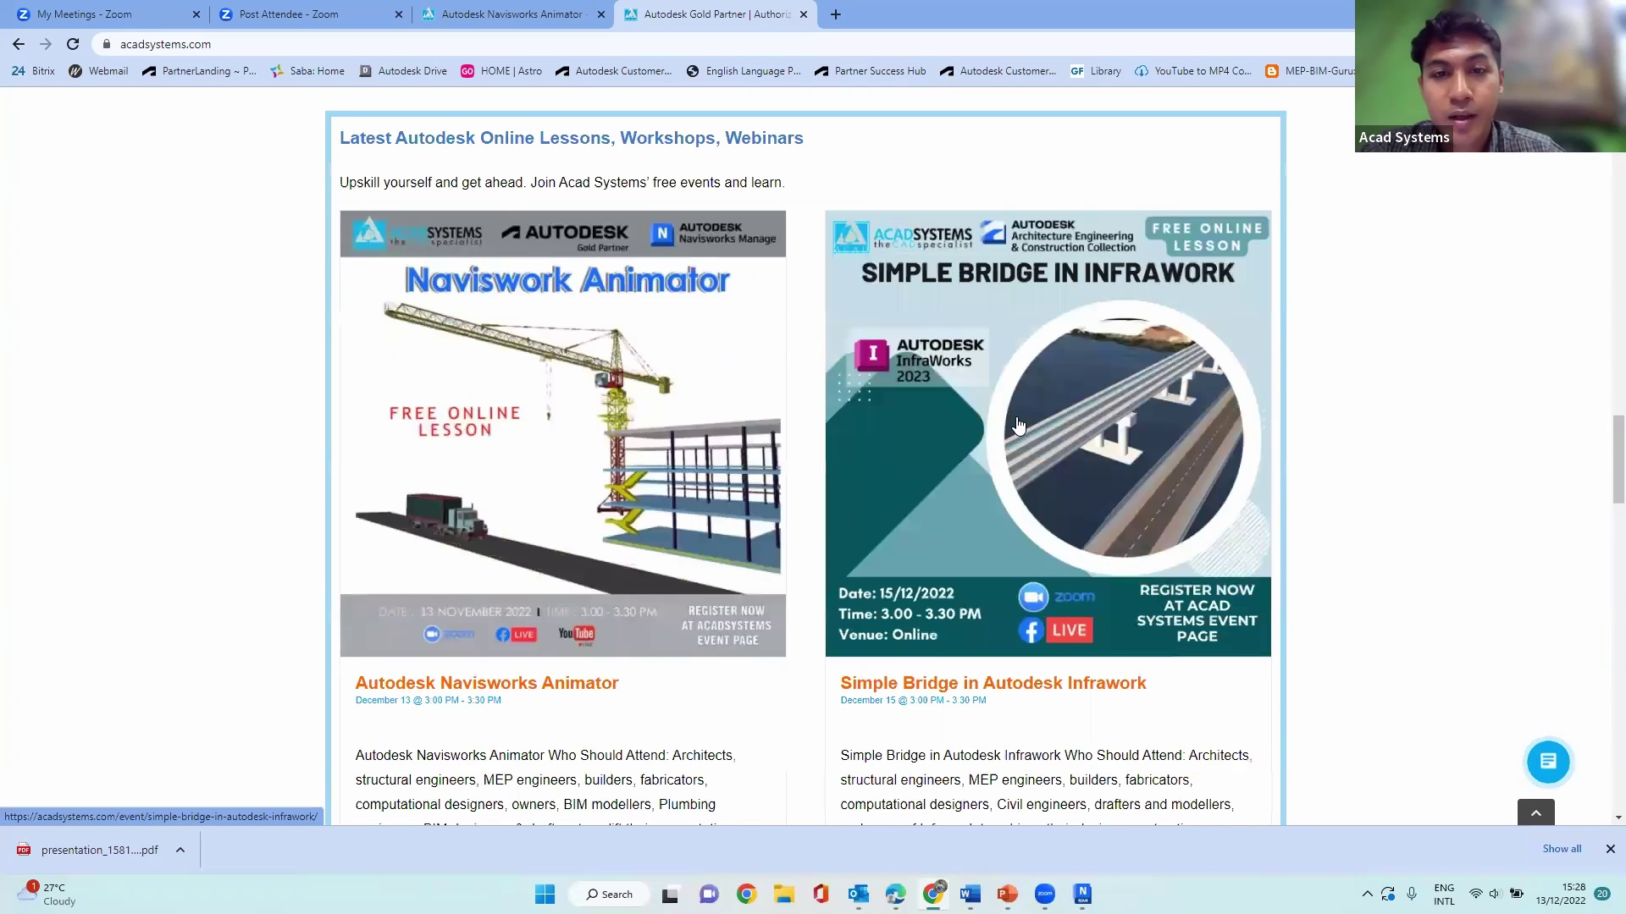
{"action": "scroll", "coordinate": [1019, 426], "scroll_direction": "down", "scroll_amount": 2}
{"action": "scroll", "coordinate": [801, 338], "scroll_direction": "up", "scroll_amount": 4}
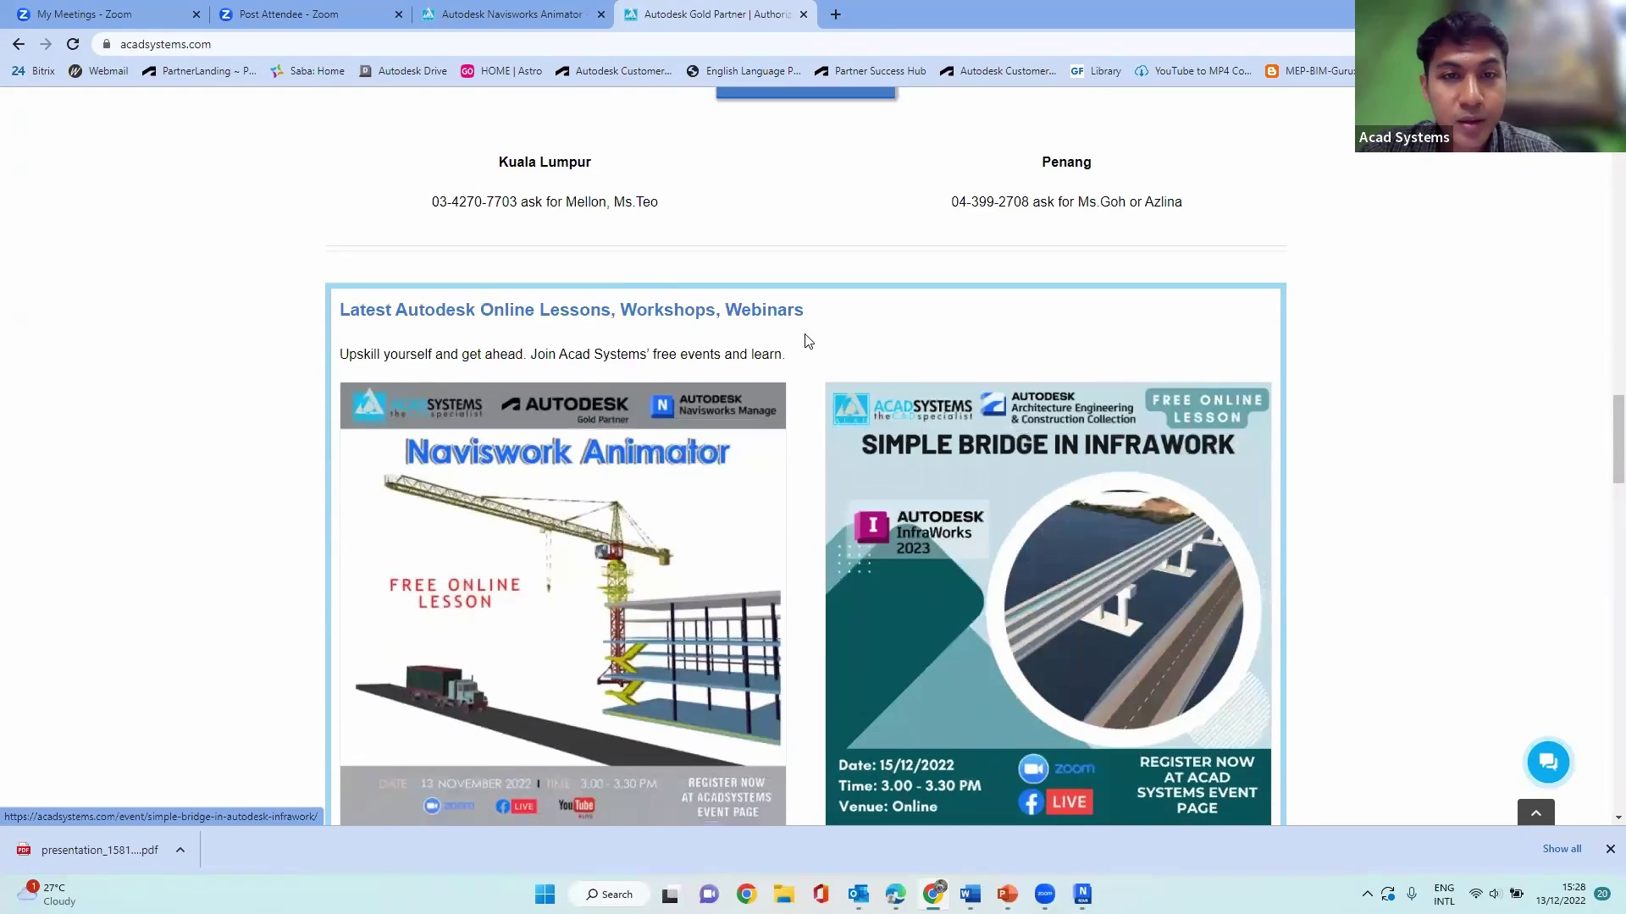
{"action": "scroll", "coordinate": [1280, 390], "scroll_direction": "down", "scroll_amount": 4}
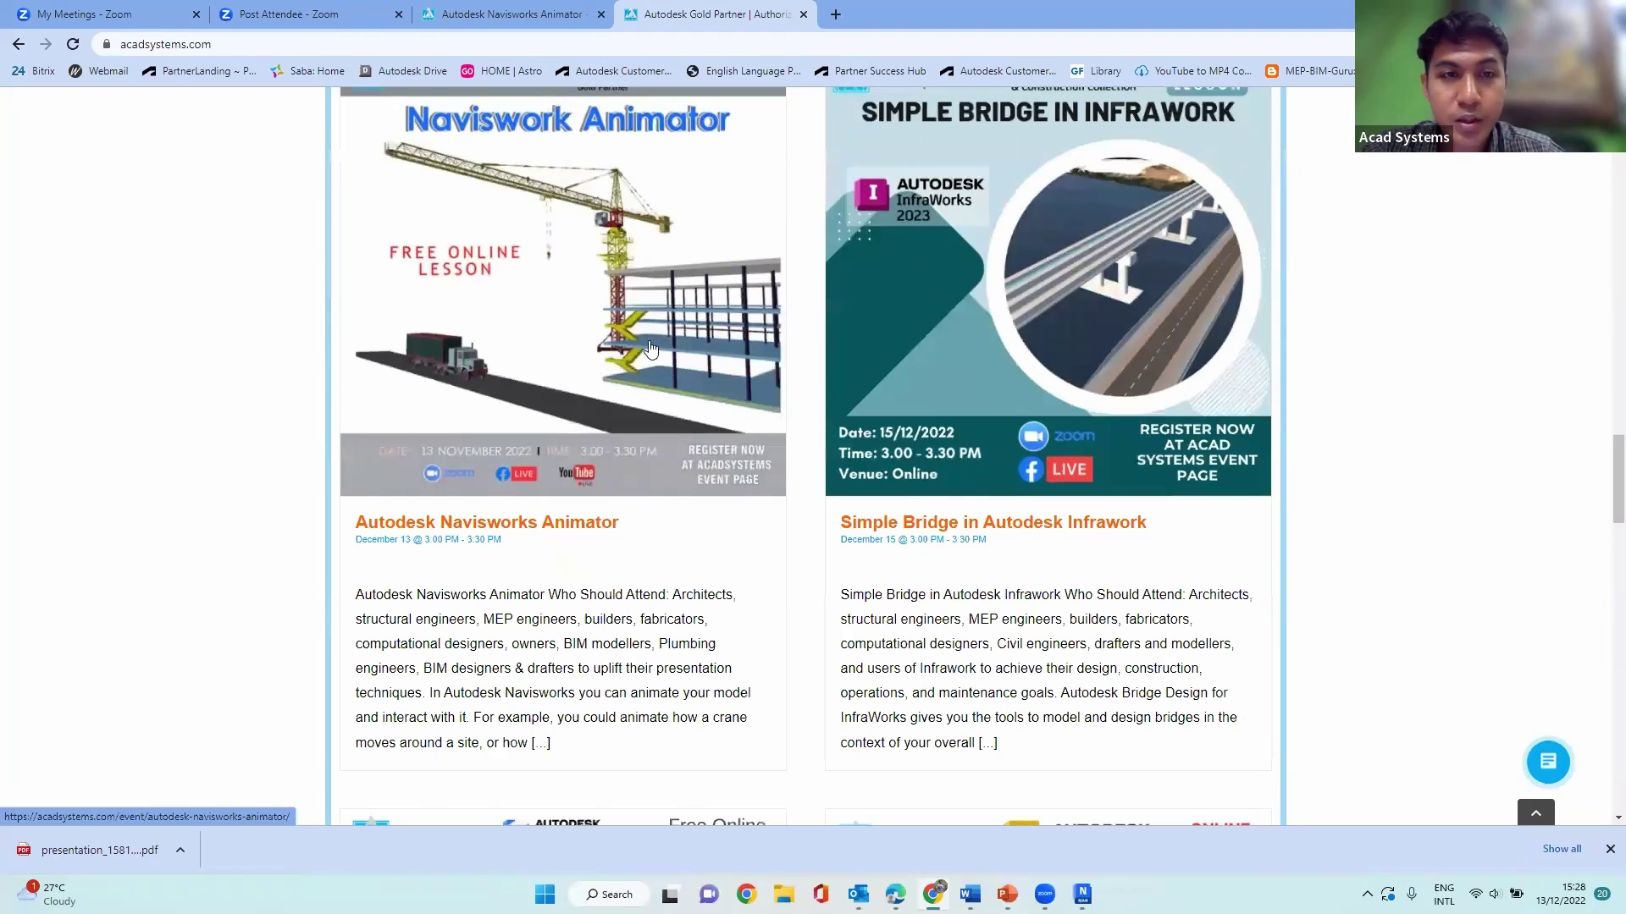
{"action": "scroll", "coordinate": [657, 338], "scroll_direction": "up", "scroll_amount": 2}
{"action": "scroll", "coordinate": [982, 442], "scroll_direction": "down", "scroll_amount": 1}
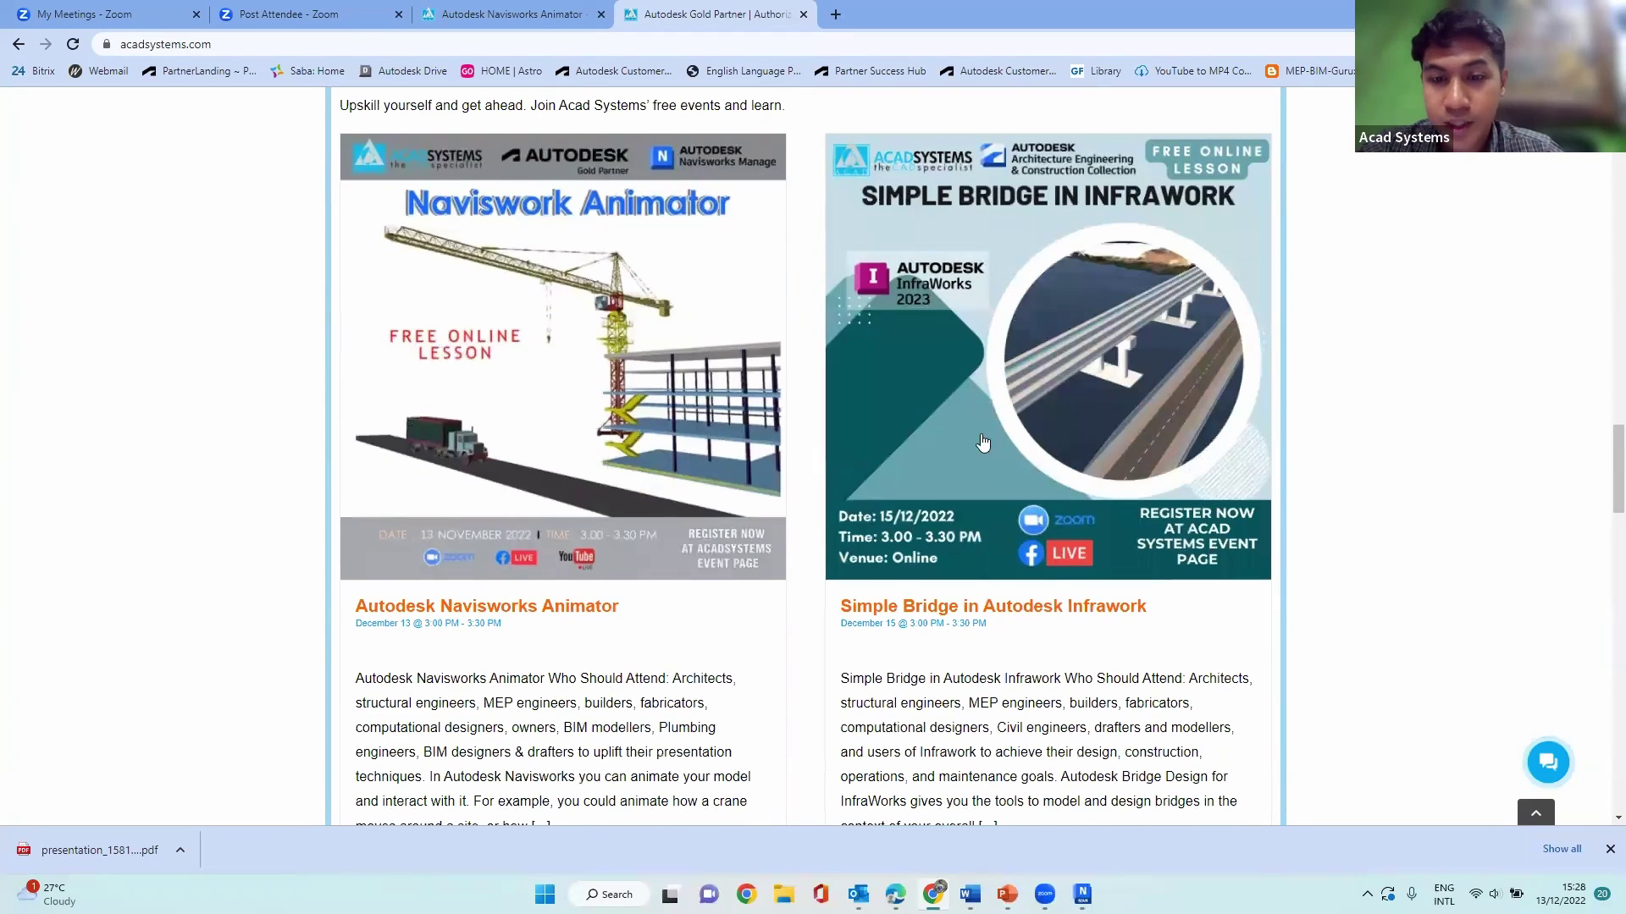
{"action": "scroll", "coordinate": [800, 452], "scroll_direction": "down", "scroll_amount": 2}
{"action": "scroll", "coordinate": [800, 451], "scroll_direction": "up", "scroll_amount": 2}
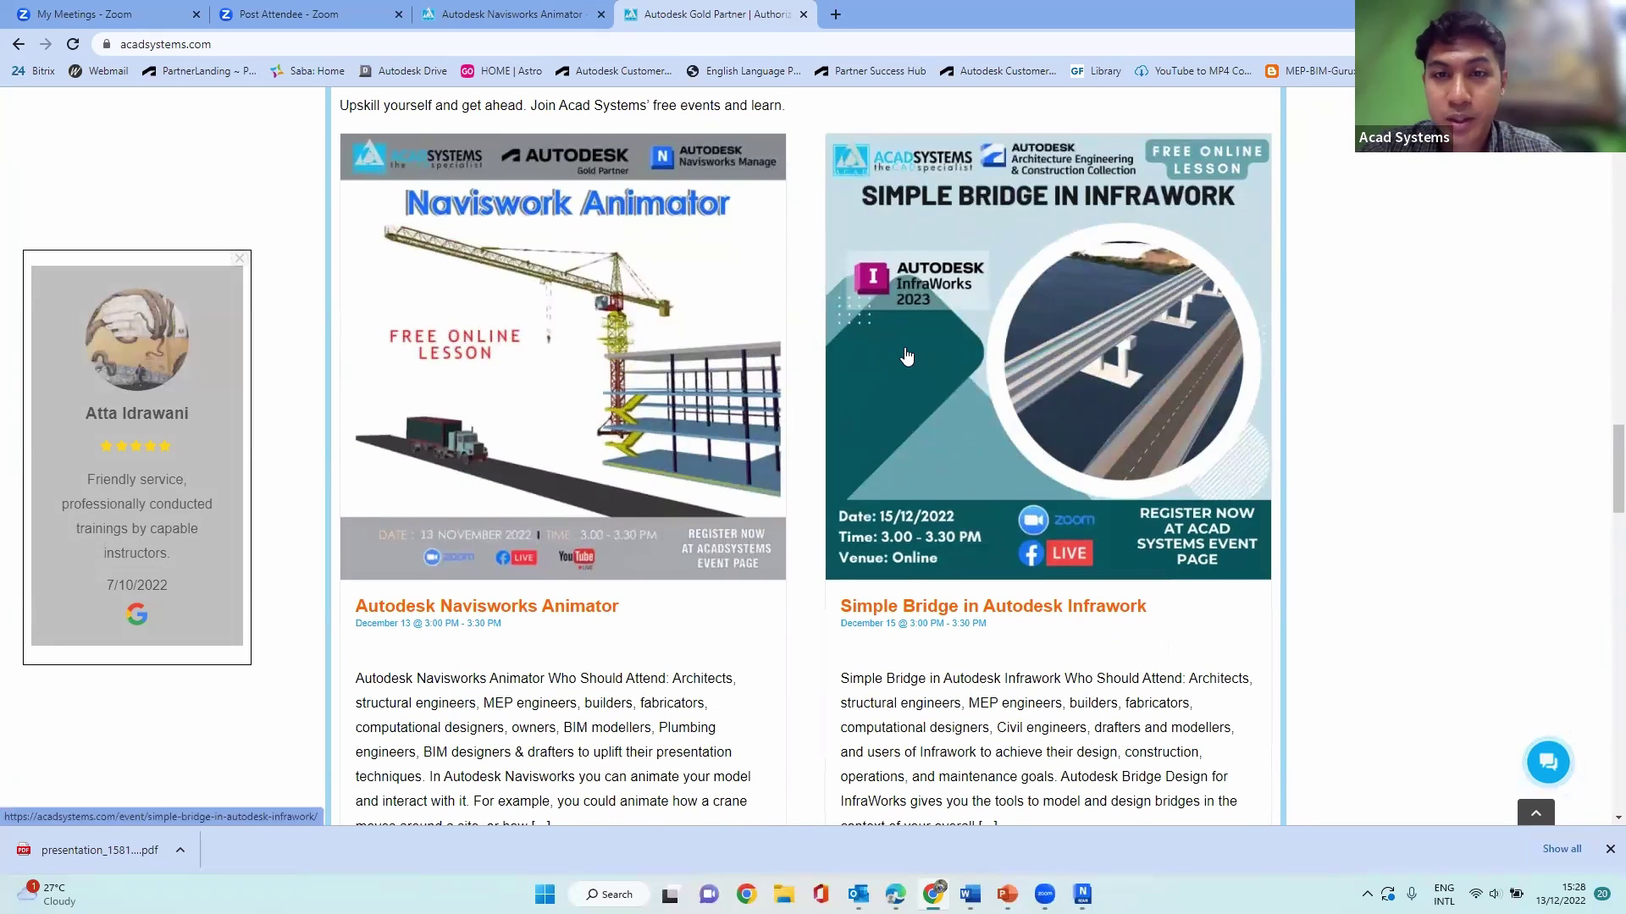
{"action": "scroll", "coordinate": [567, 298], "scroll_direction": "up", "scroll_amount": 1}
{"action": "scroll", "coordinate": [732, 323], "scroll_direction": "up", "scroll_amount": 1}
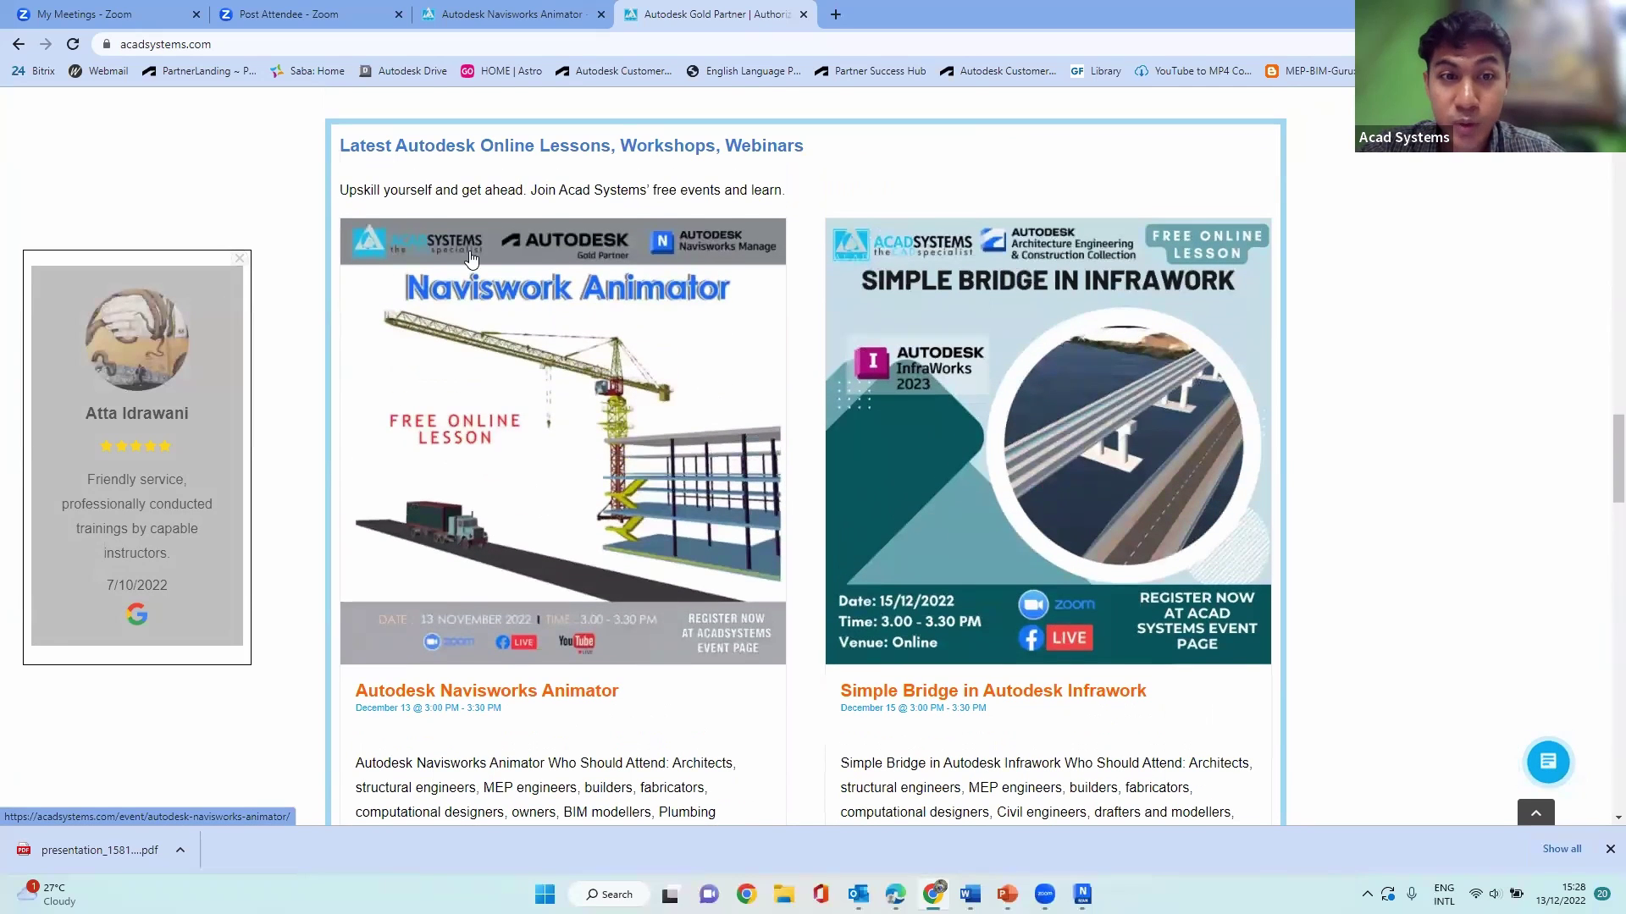
{"action": "scroll", "coordinate": [1018, 263], "scroll_direction": "down", "scroll_amount": 2}
{"action": "scroll", "coordinate": [1019, 263], "scroll_direction": "up", "scroll_amount": 2}
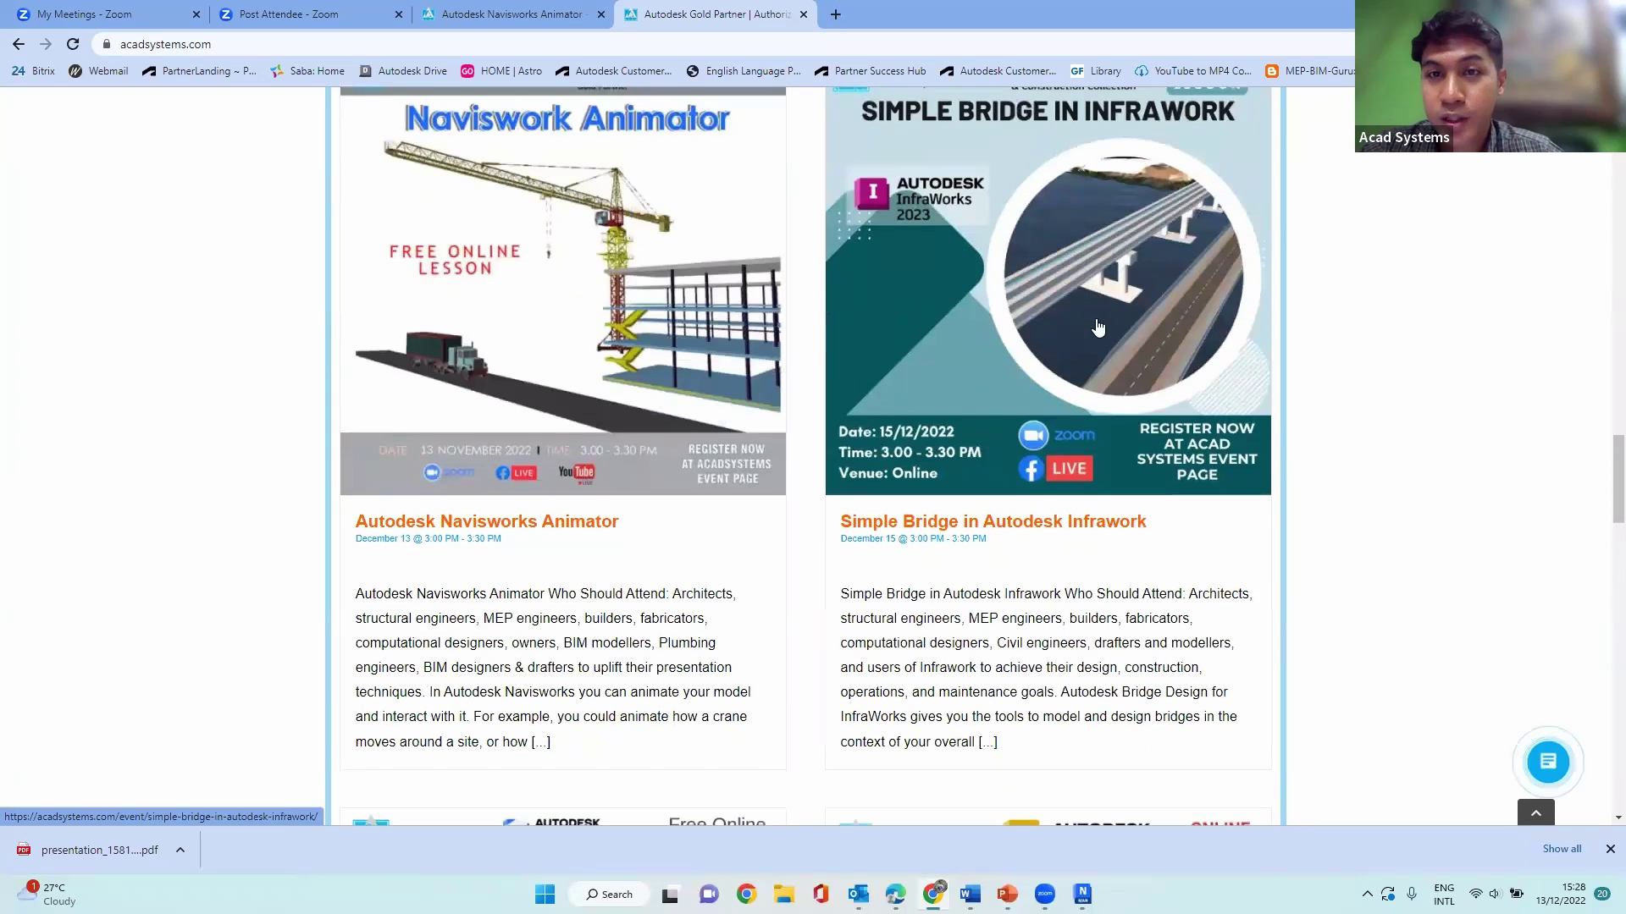
{"action": "scroll", "coordinate": [982, 277], "scroll_direction": "down", "scroll_amount": 2}
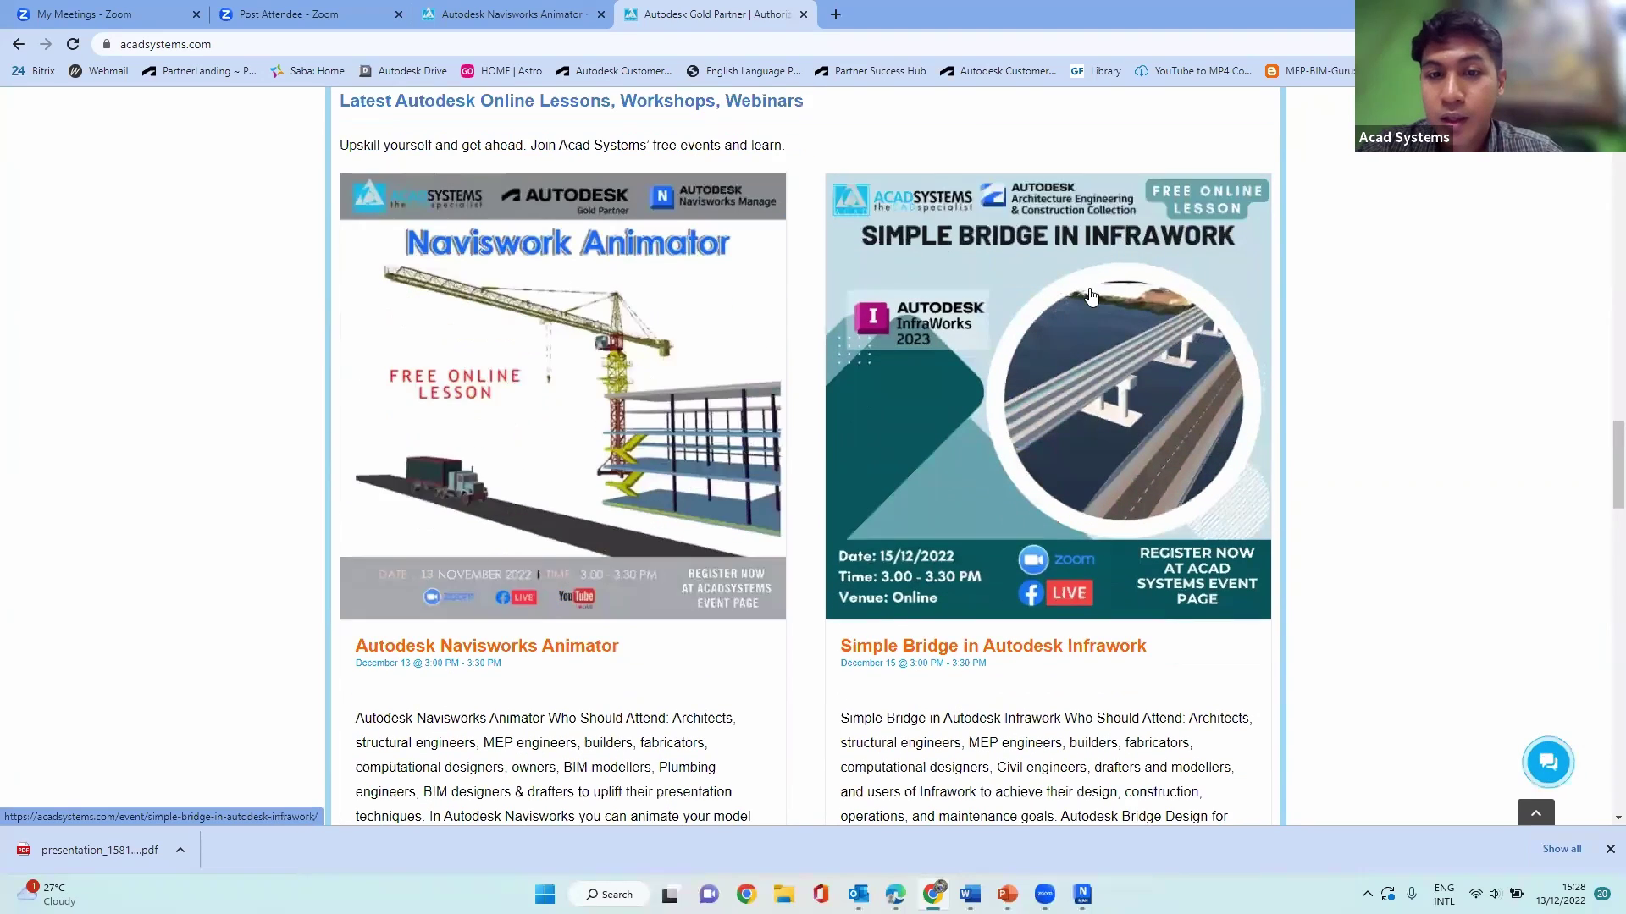
{"action": "scroll", "coordinate": [1061, 410], "scroll_direction": "down", "scroll_amount": 3}
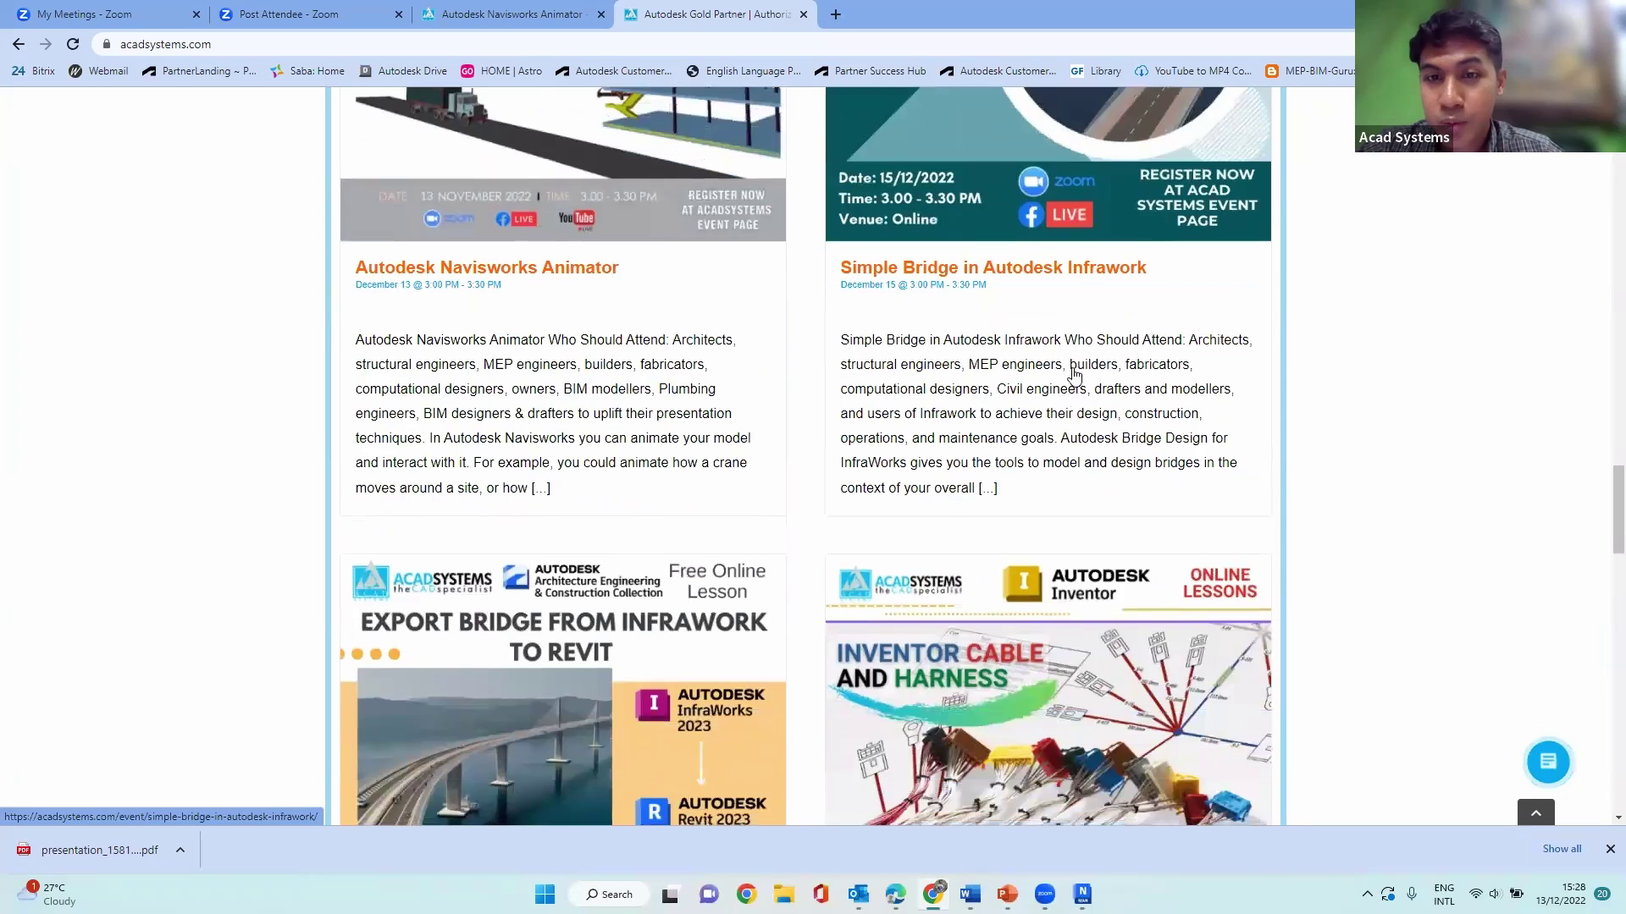
{"action": "scroll", "coordinate": [884, 370], "scroll_direction": "up", "scroll_amount": 2}
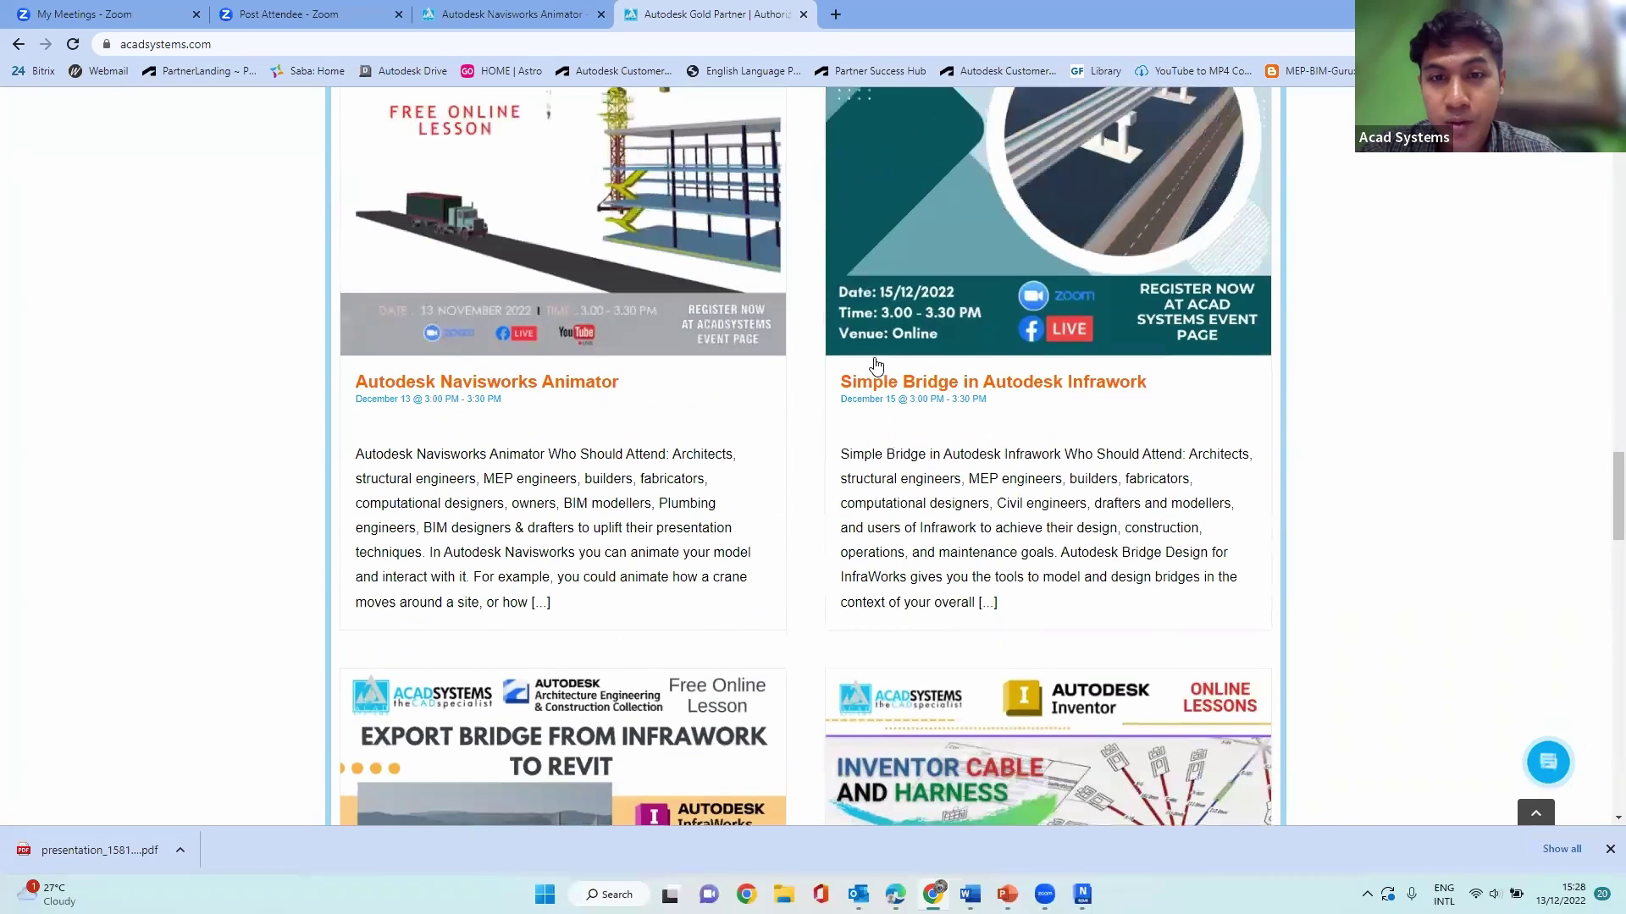
{"action": "scroll", "coordinate": [959, 387], "scroll_direction": "up", "scroll_amount": 2}
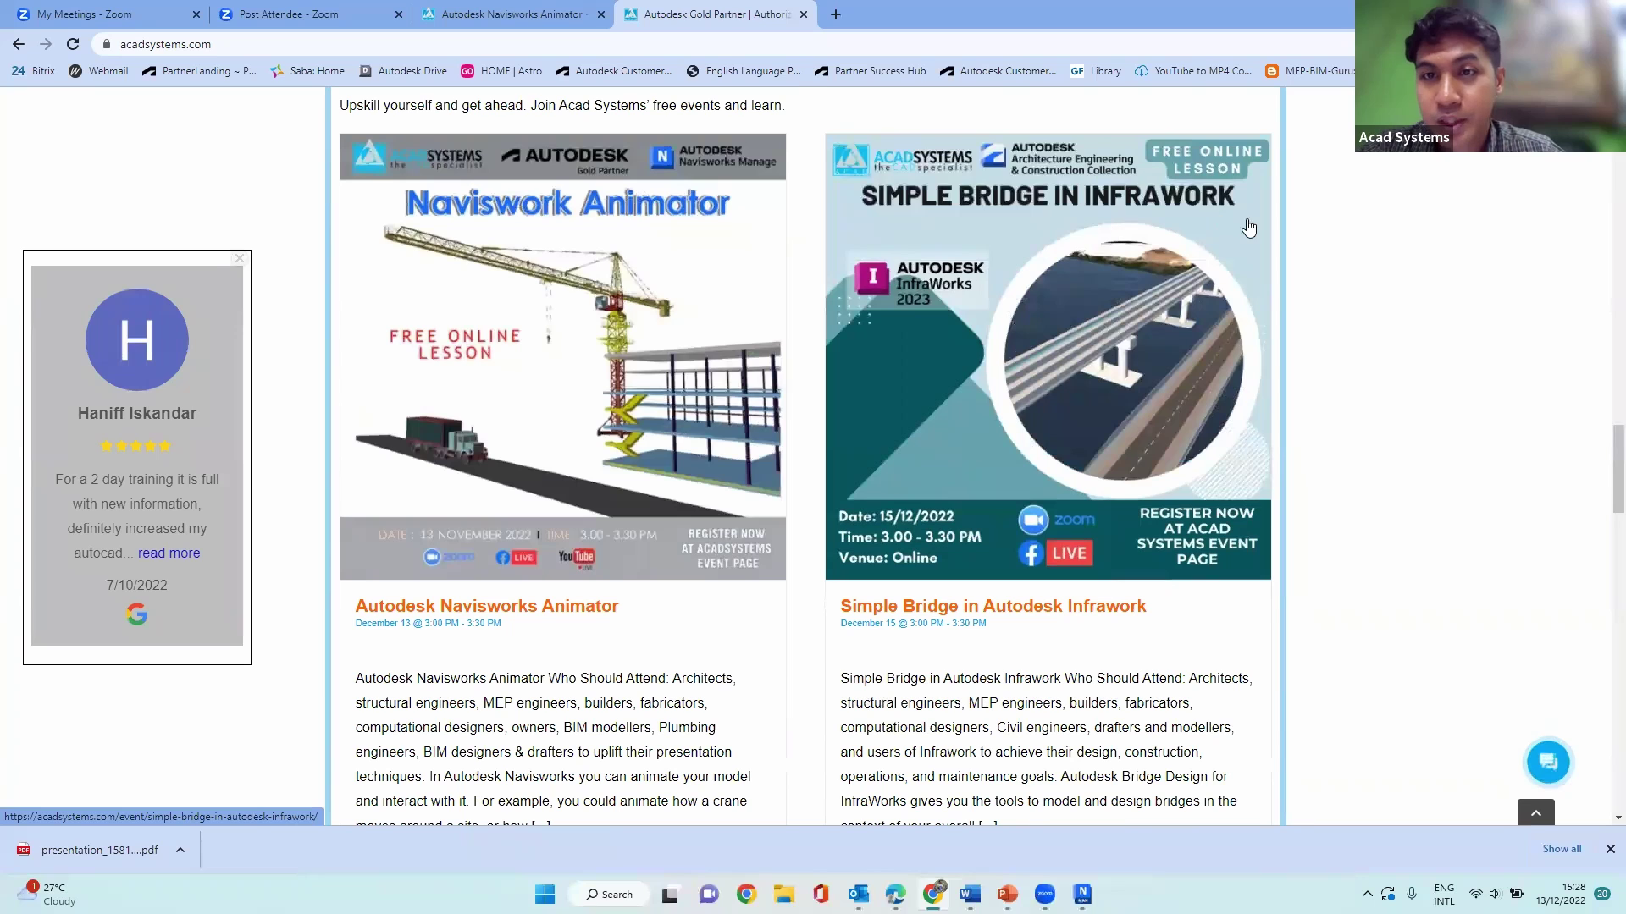
Step: Open the Simple Bridge in Autodesk Infrawork event page and review its date, details and RSVP section
{"action": "left_click", "coordinate": [1119, 283]}
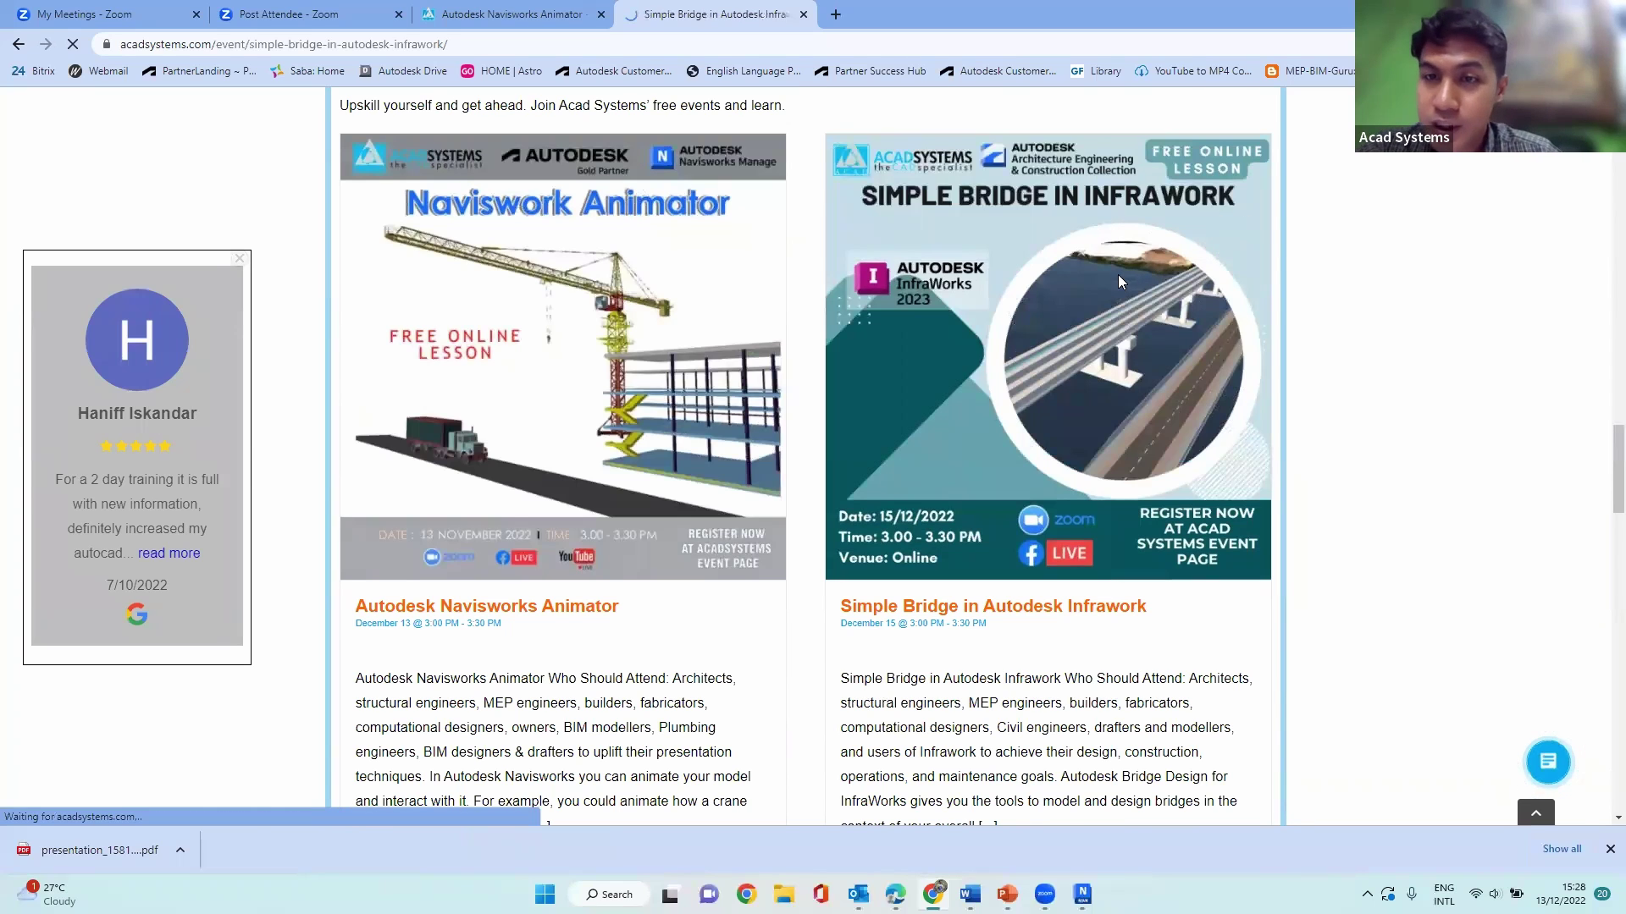
{"action": "scroll", "coordinate": [623, 366], "scroll_direction": "down", "scroll_amount": 5}
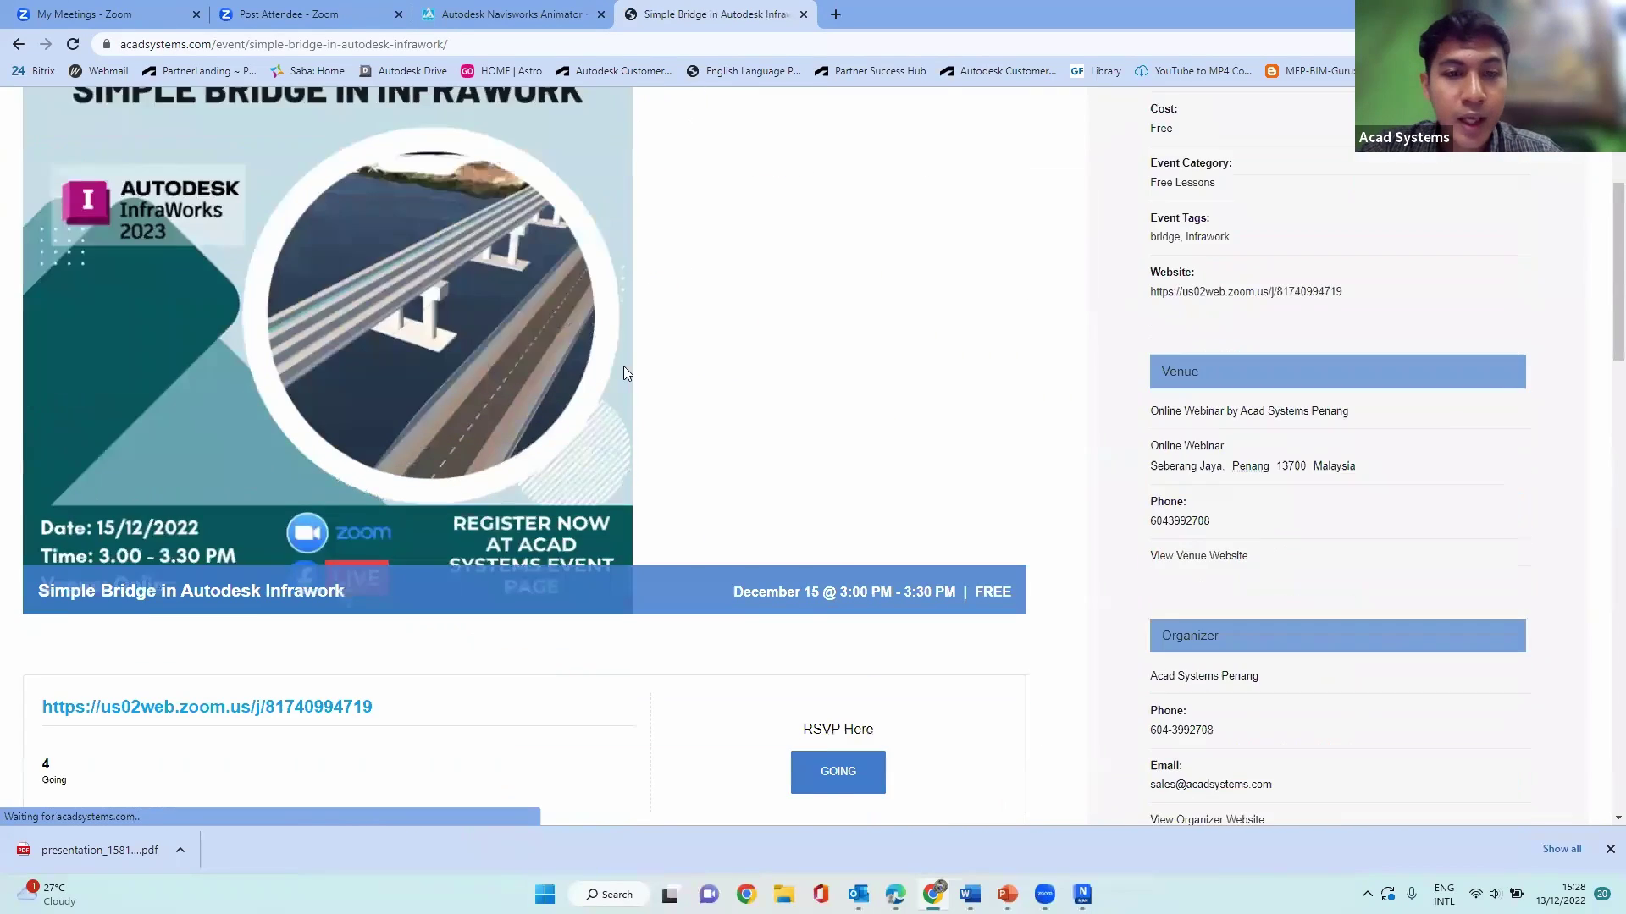
{"action": "scroll", "coordinate": [828, 417], "scroll_direction": "down", "scroll_amount": 3}
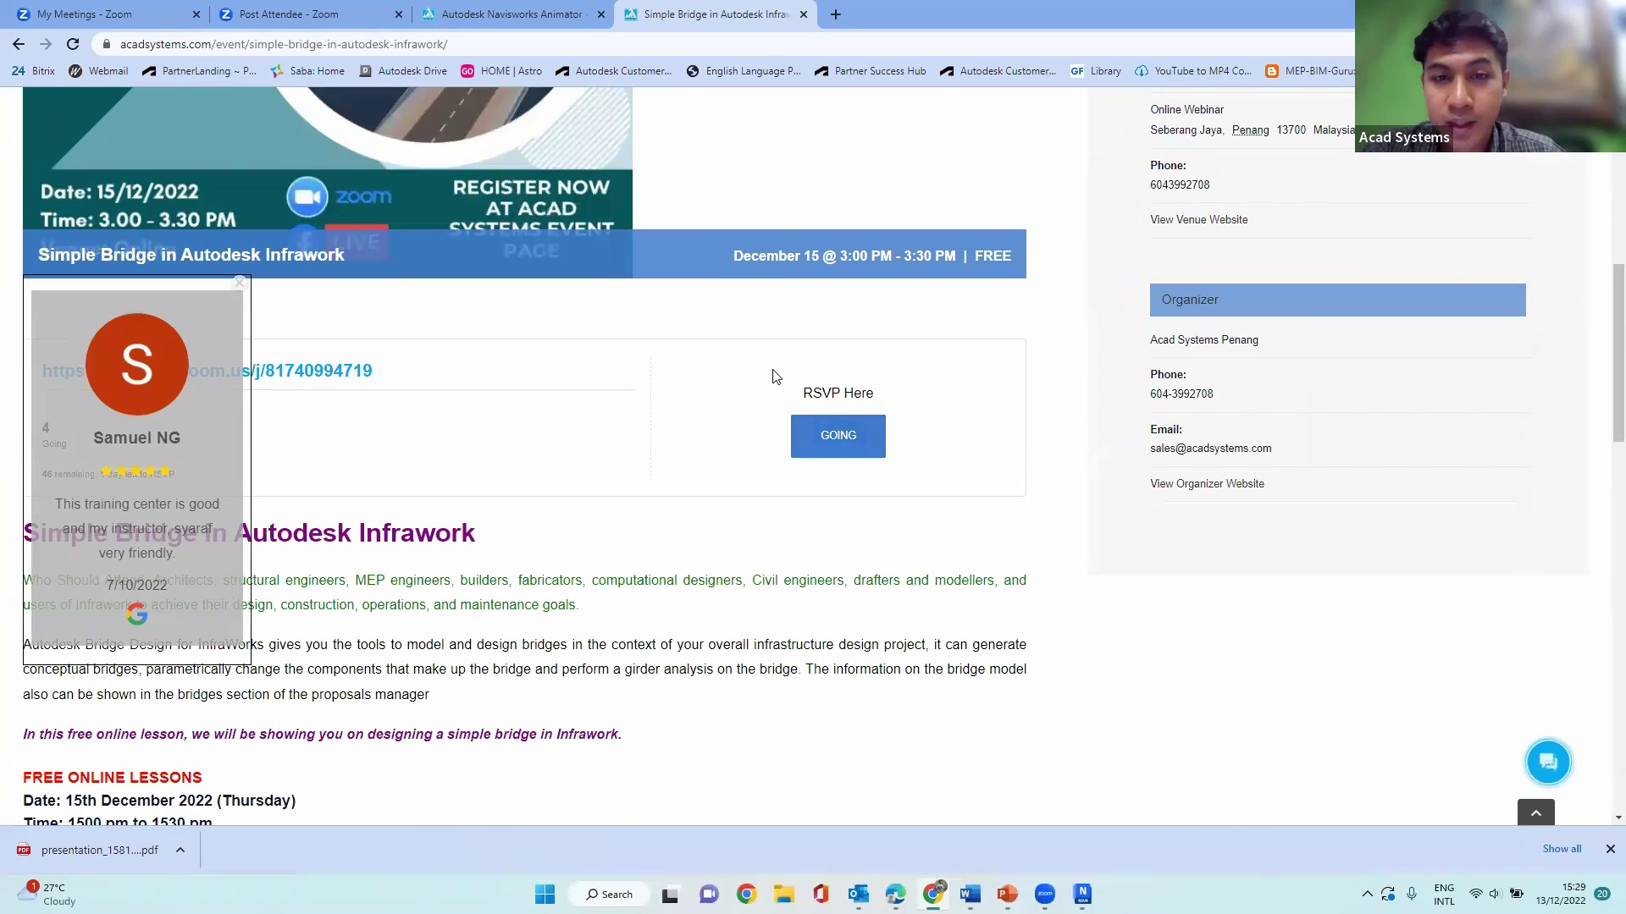
{"action": "scroll", "coordinate": [778, 377], "scroll_direction": "up", "scroll_amount": 6}
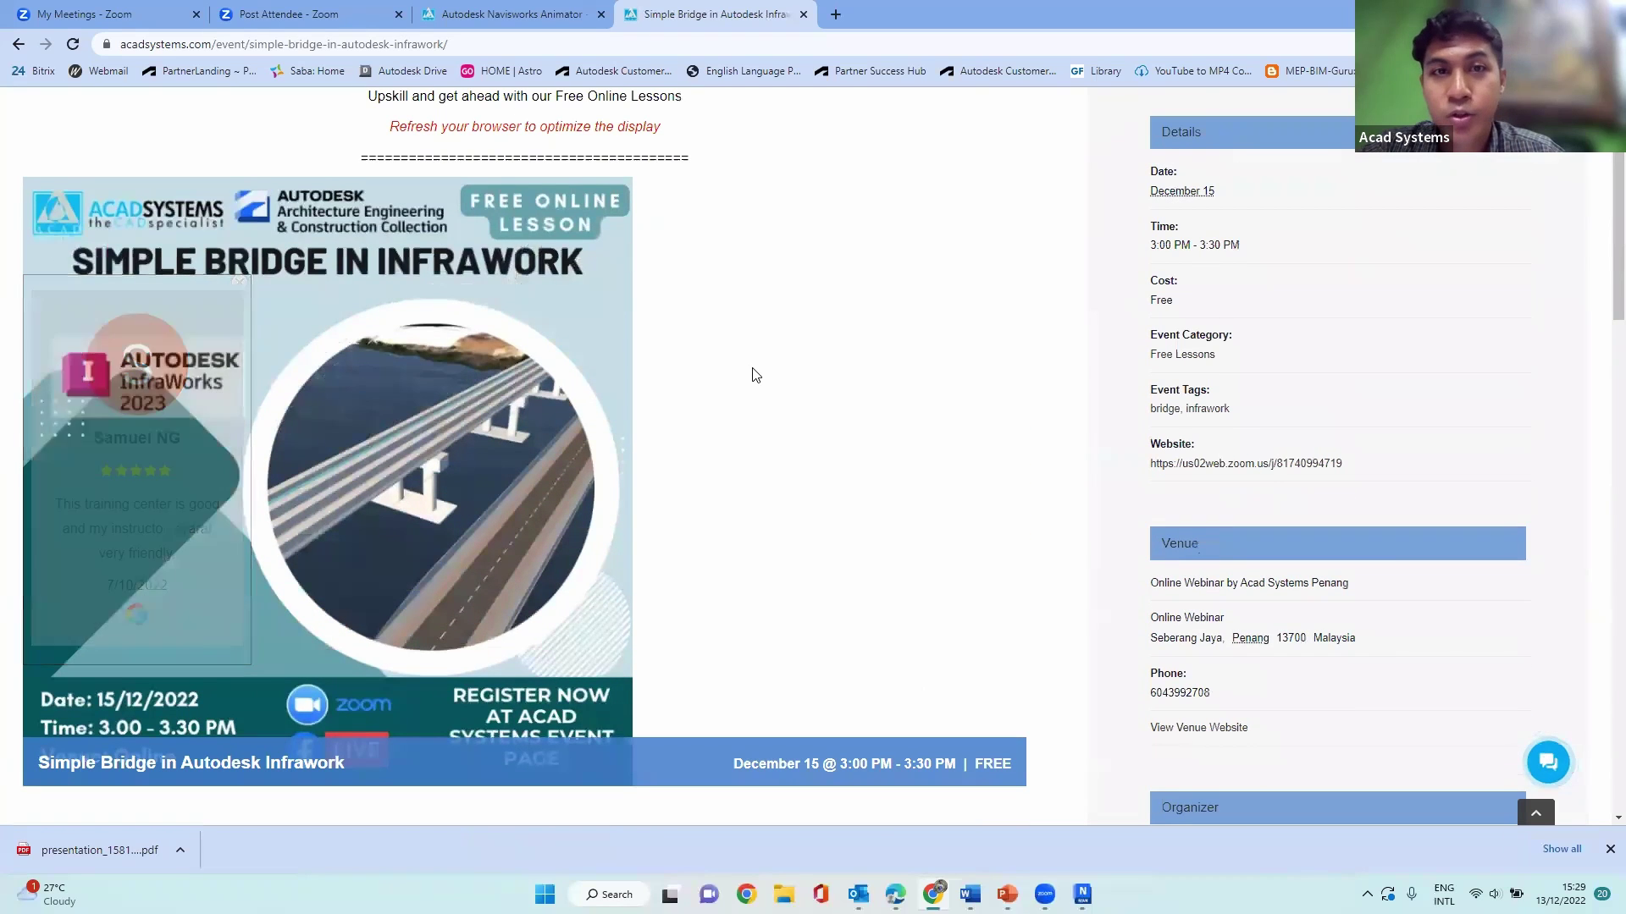
{"action": "scroll", "coordinate": [755, 370], "scroll_direction": "up", "scroll_amount": 2}
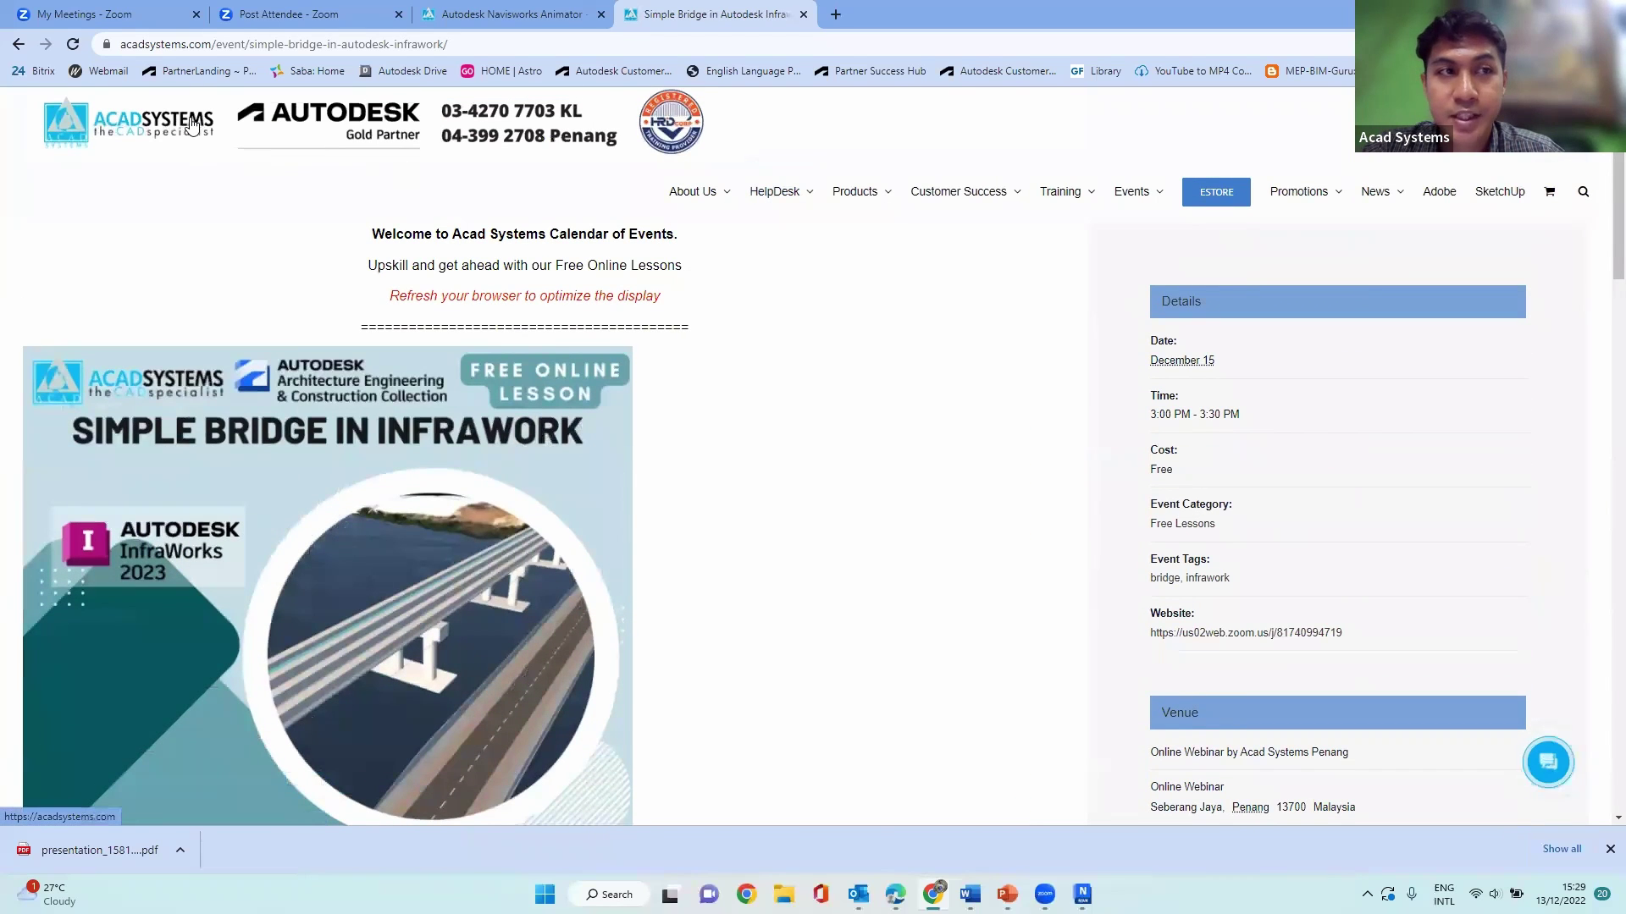
Step: Return to the home page and look over the remaining online lessons and the training course schedule
{"action": "left_click", "coordinate": [17, 47]}
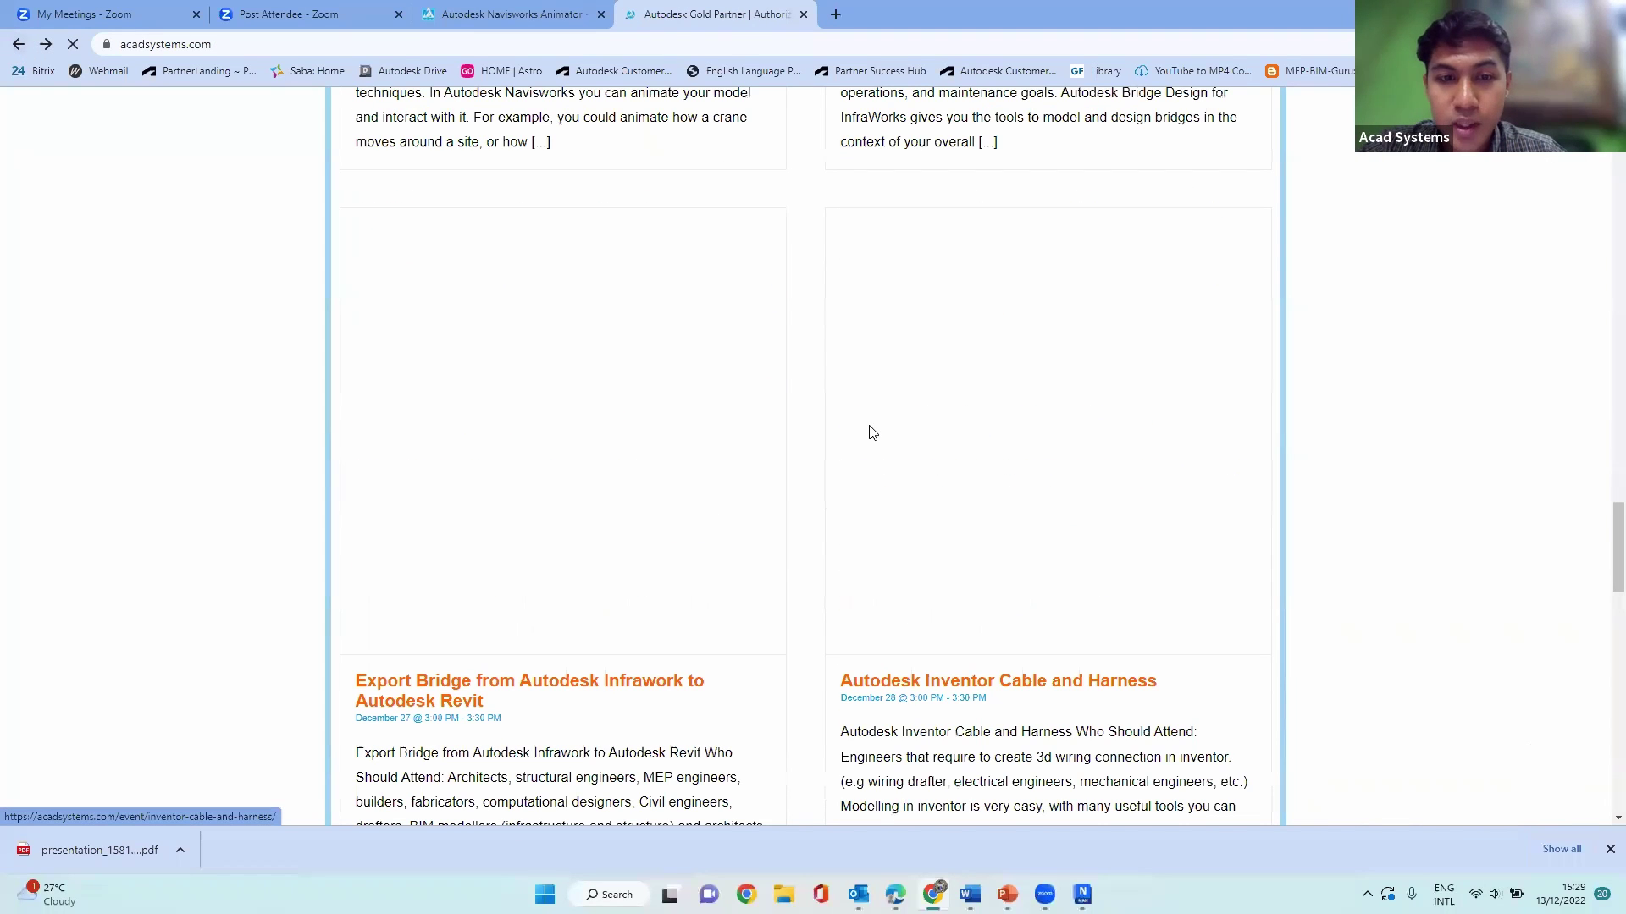
{"action": "scroll", "coordinate": [777, 366], "scroll_direction": "down", "scroll_amount": 6}
{"action": "scroll", "coordinate": [707, 265], "scroll_direction": "down", "scroll_amount": 12}
{"action": "scroll", "coordinate": [832, 351], "scroll_direction": "up", "scroll_amount": 2}
{"action": "scroll", "coordinate": [826, 355], "scroll_direction": "down", "scroll_amount": 1}
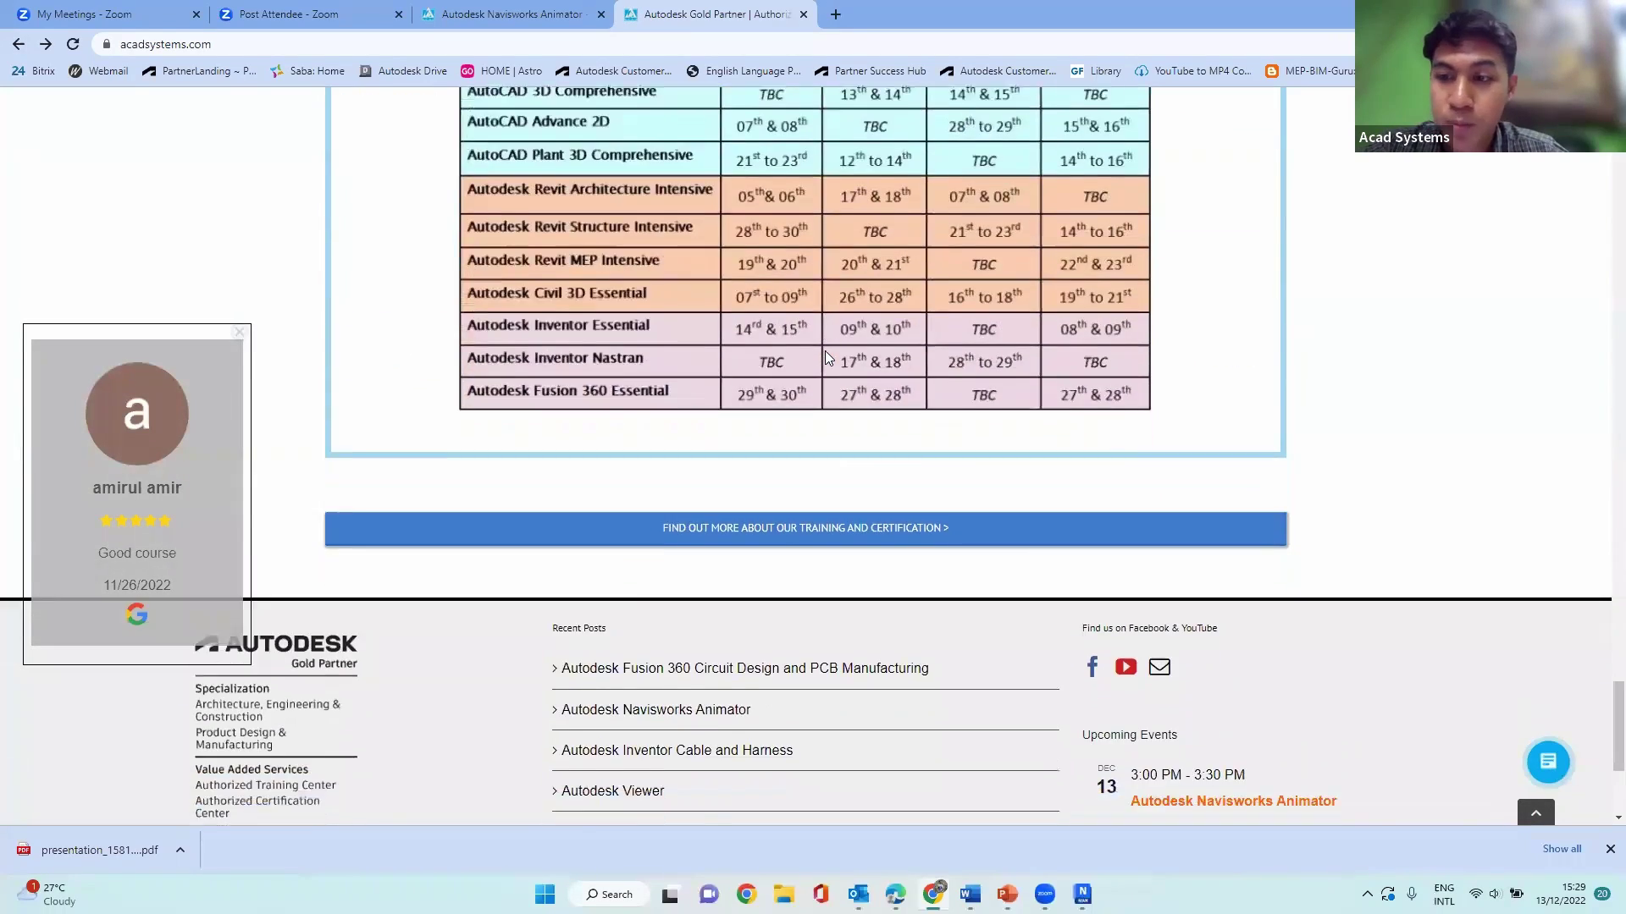
Step: Look over the home page footer, including the recent posts, the Facebook and YouTube links and the upcoming events
{"action": "scroll", "coordinate": [825, 351], "scroll_direction": "down", "scroll_amount": 3}
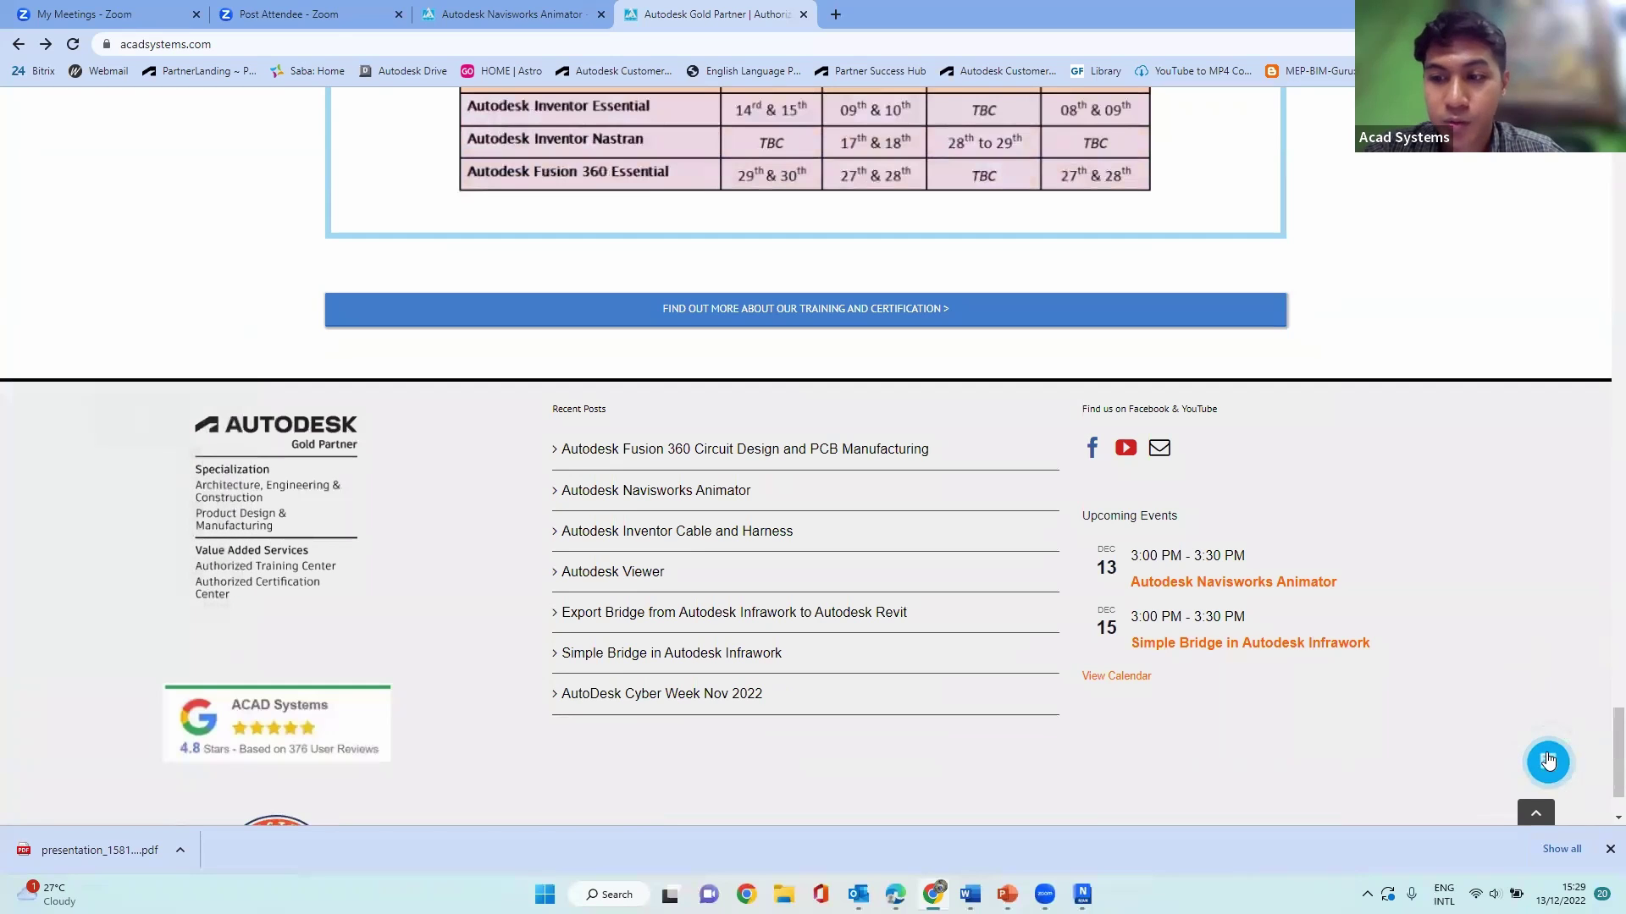
{"action": "scroll", "coordinate": [994, 311], "scroll_direction": "down", "scroll_amount": 1}
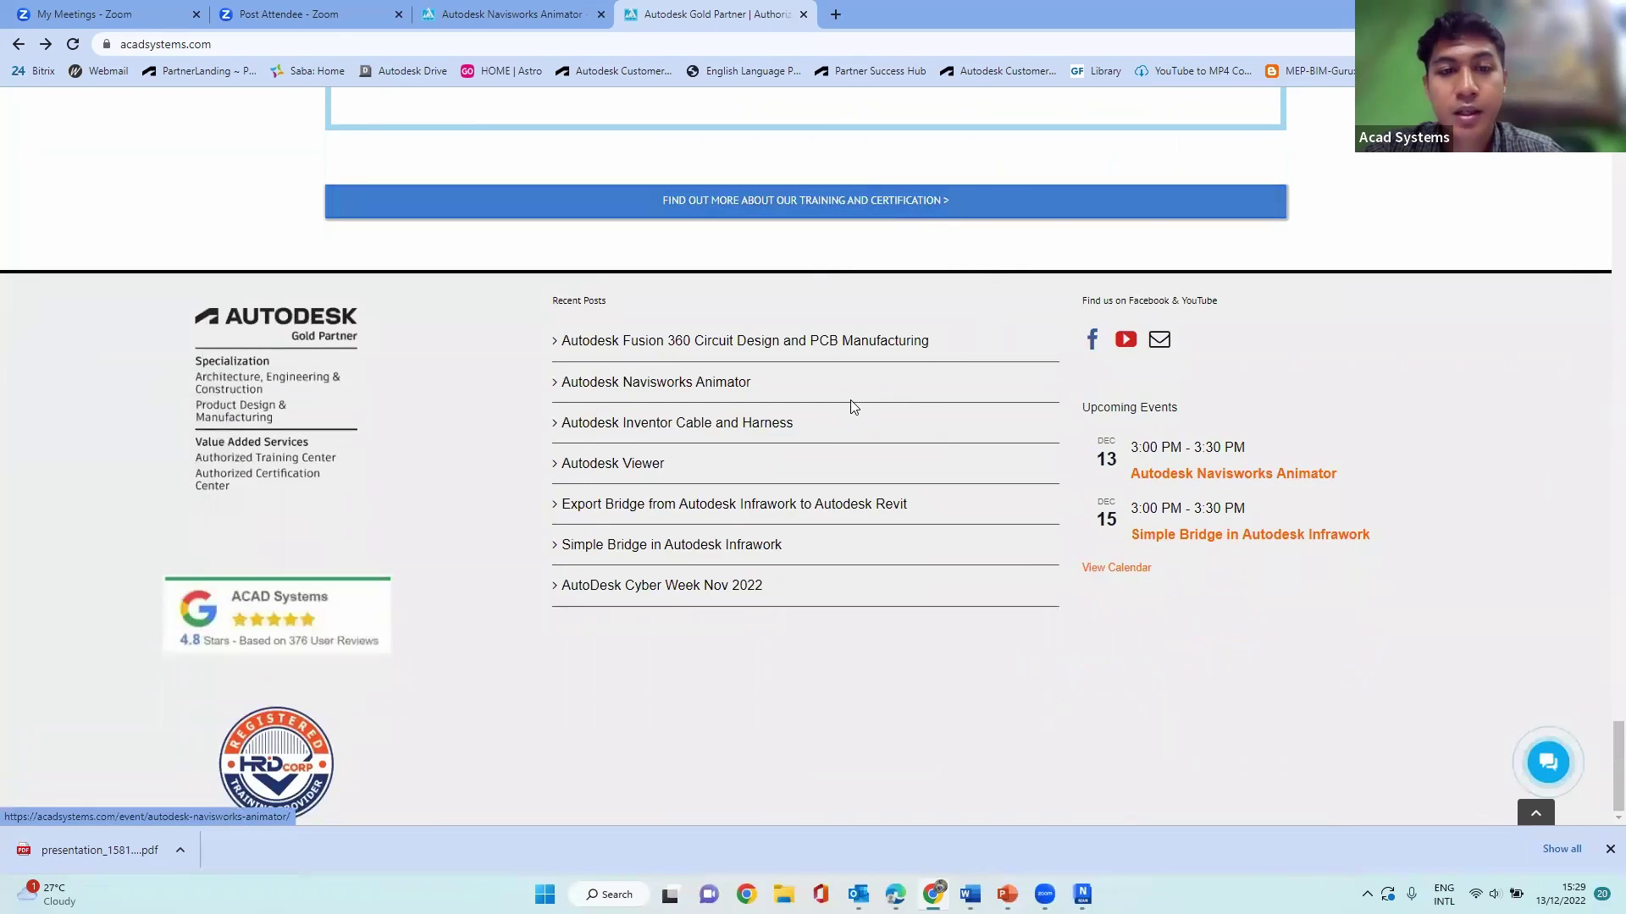
{"action": "scroll", "coordinate": [1161, 295], "scroll_direction": "up", "scroll_amount": 1}
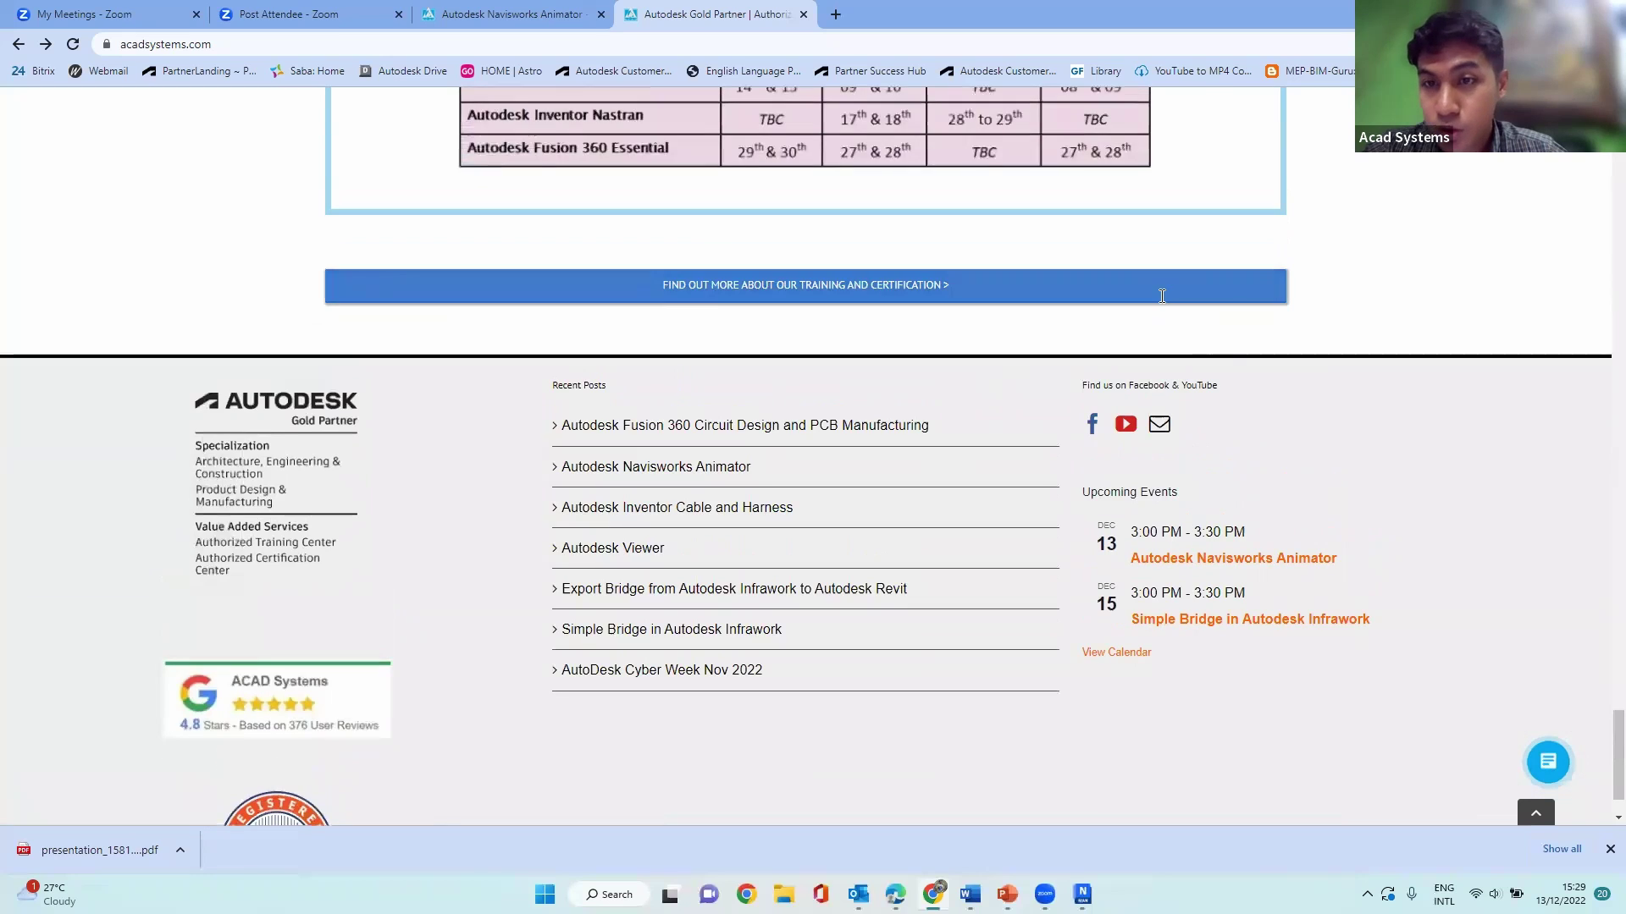
{"action": "scroll", "coordinate": [994, 352], "scroll_direction": "down", "scroll_amount": 1}
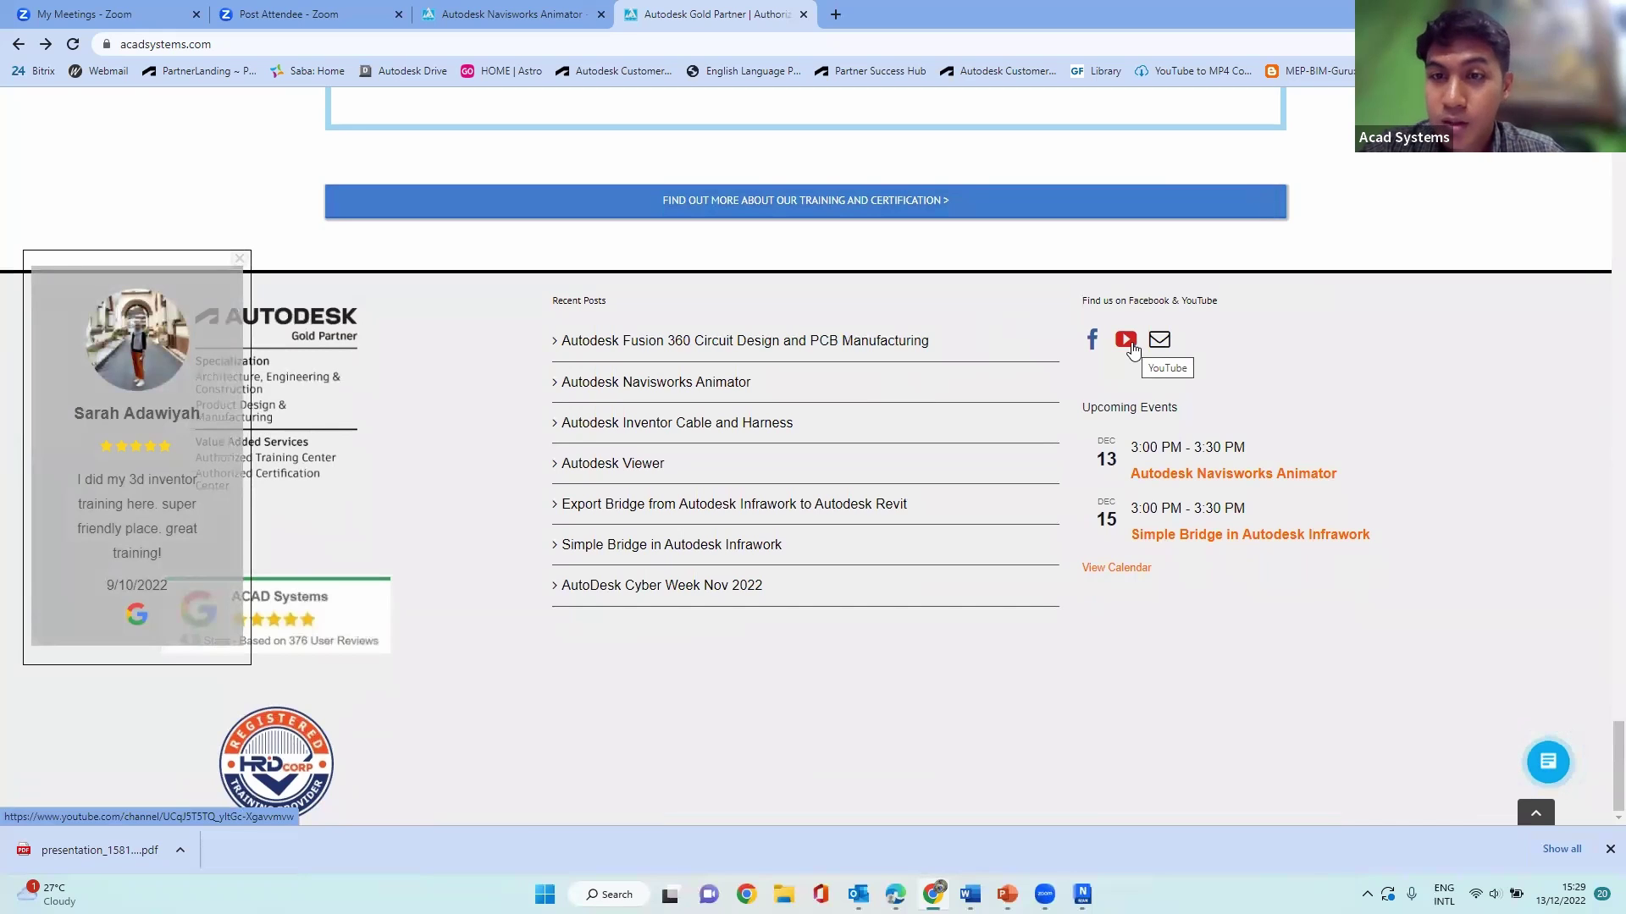
Step: Open the Acad Systems Sdn Bhd YouTube channel from the footer and browse its AutoCAD, product design and construction video playlists
{"action": "left_click", "coordinate": [1126, 343]}
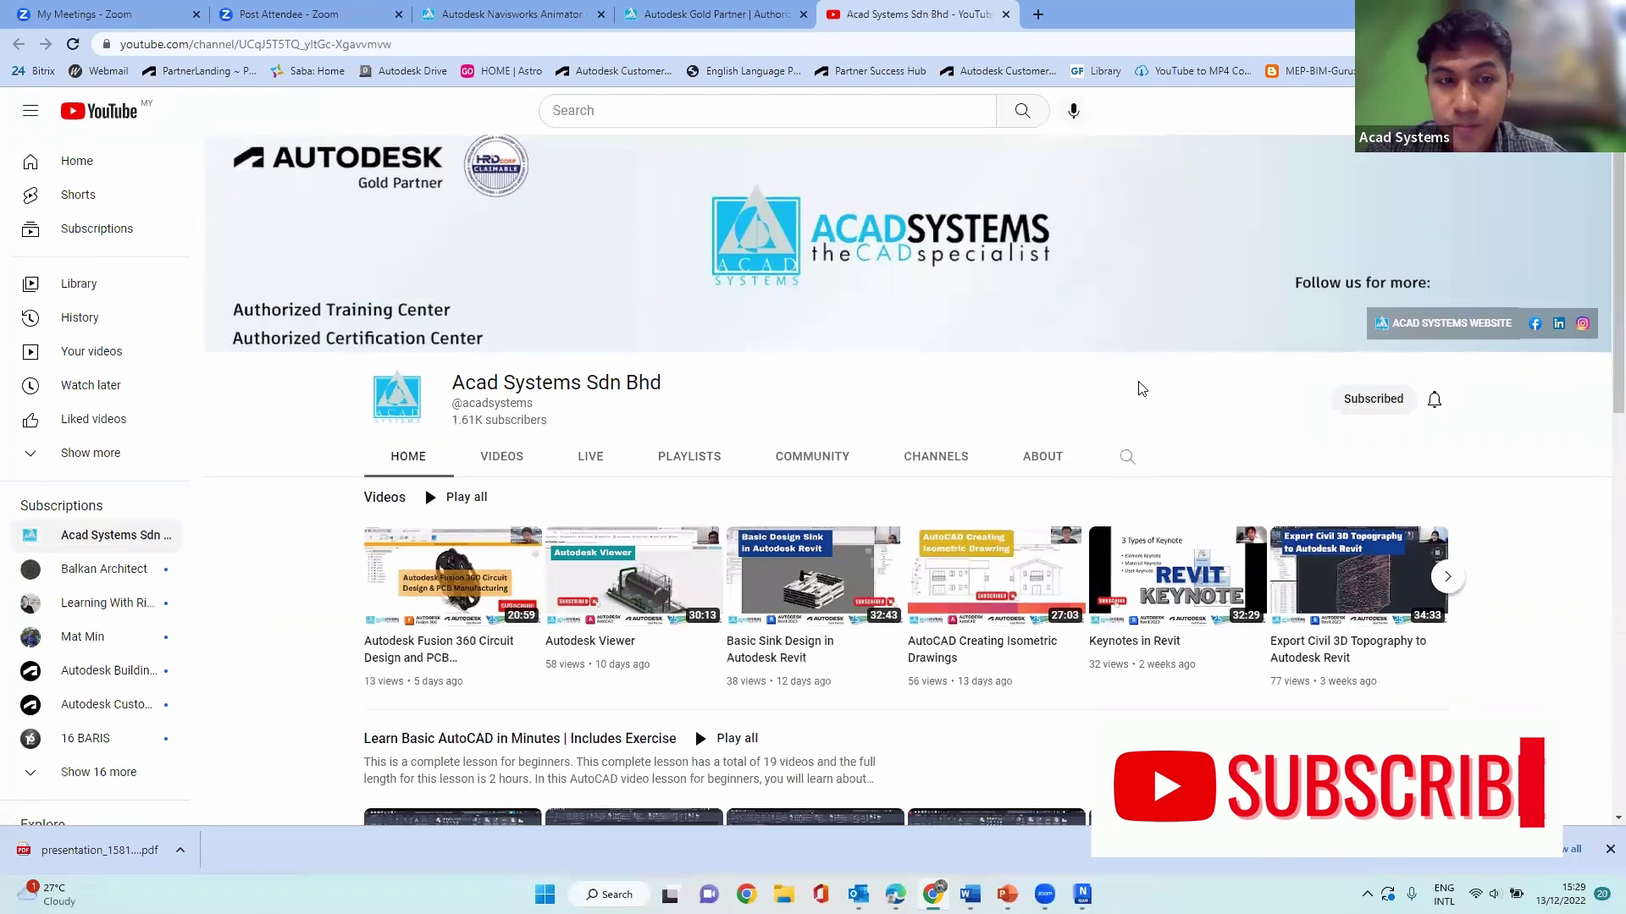
{"action": "scroll", "coordinate": [828, 344], "scroll_direction": "down", "scroll_amount": 2}
{"action": "scroll", "coordinate": [826, 345], "scroll_direction": "down", "scroll_amount": 1}
{"action": "scroll", "coordinate": [825, 346], "scroll_direction": "down", "scroll_amount": 1}
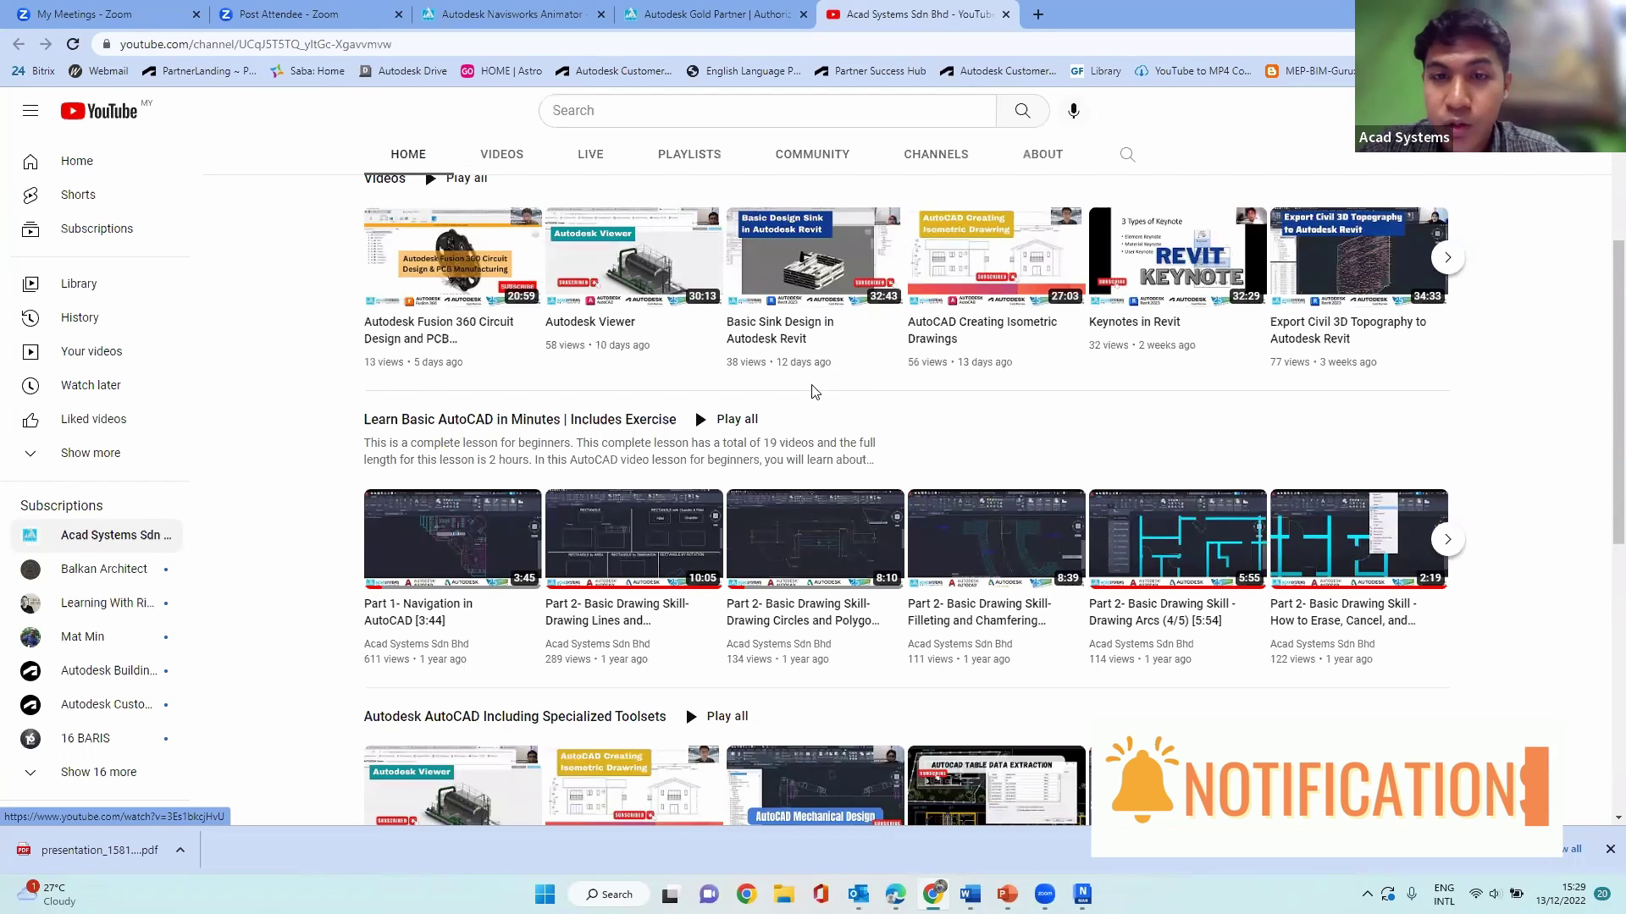
{"action": "scroll", "coordinate": [803, 397], "scroll_direction": "down", "scroll_amount": 1}
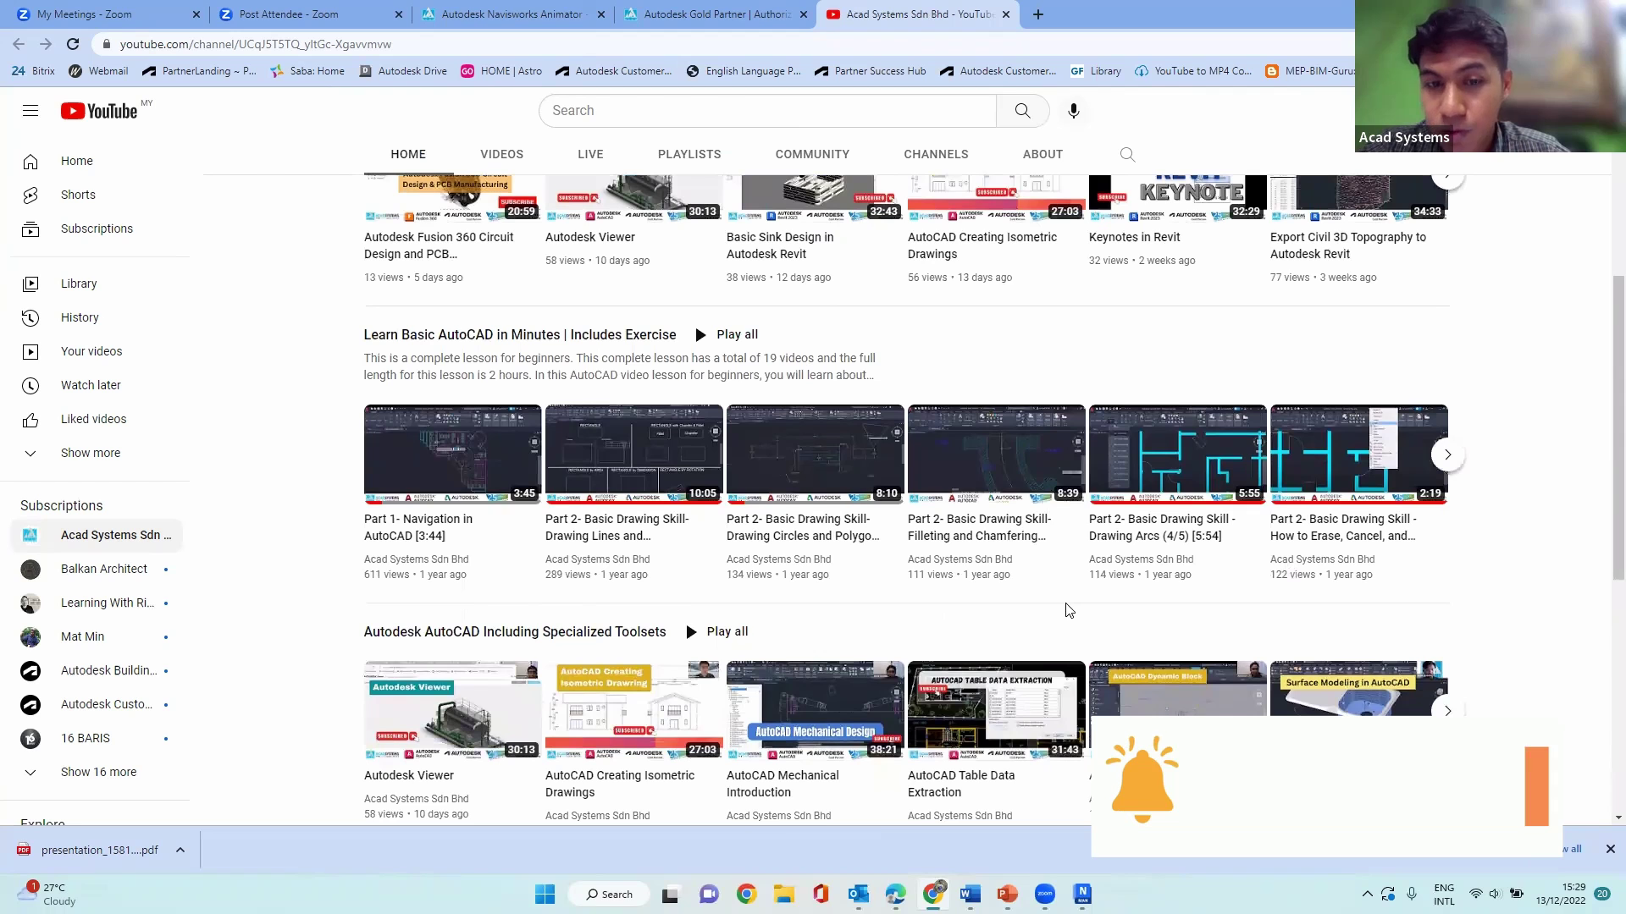
{"action": "scroll", "coordinate": [1067, 611], "scroll_direction": "down", "scroll_amount": 2}
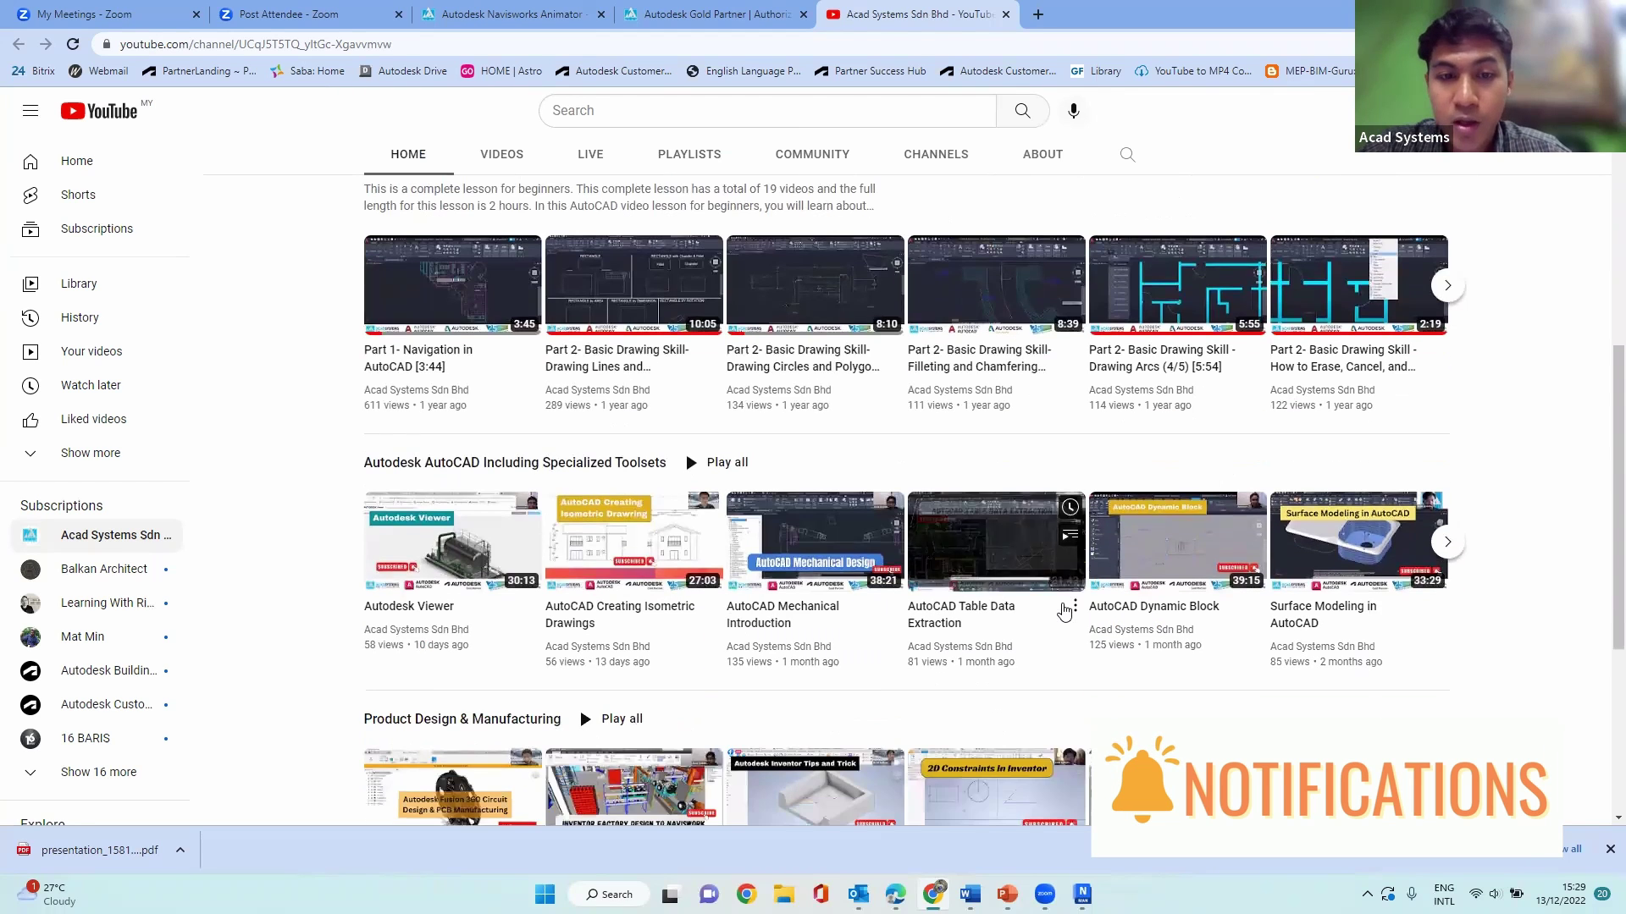
{"action": "scroll", "coordinate": [1065, 612], "scroll_direction": "down", "scroll_amount": 2}
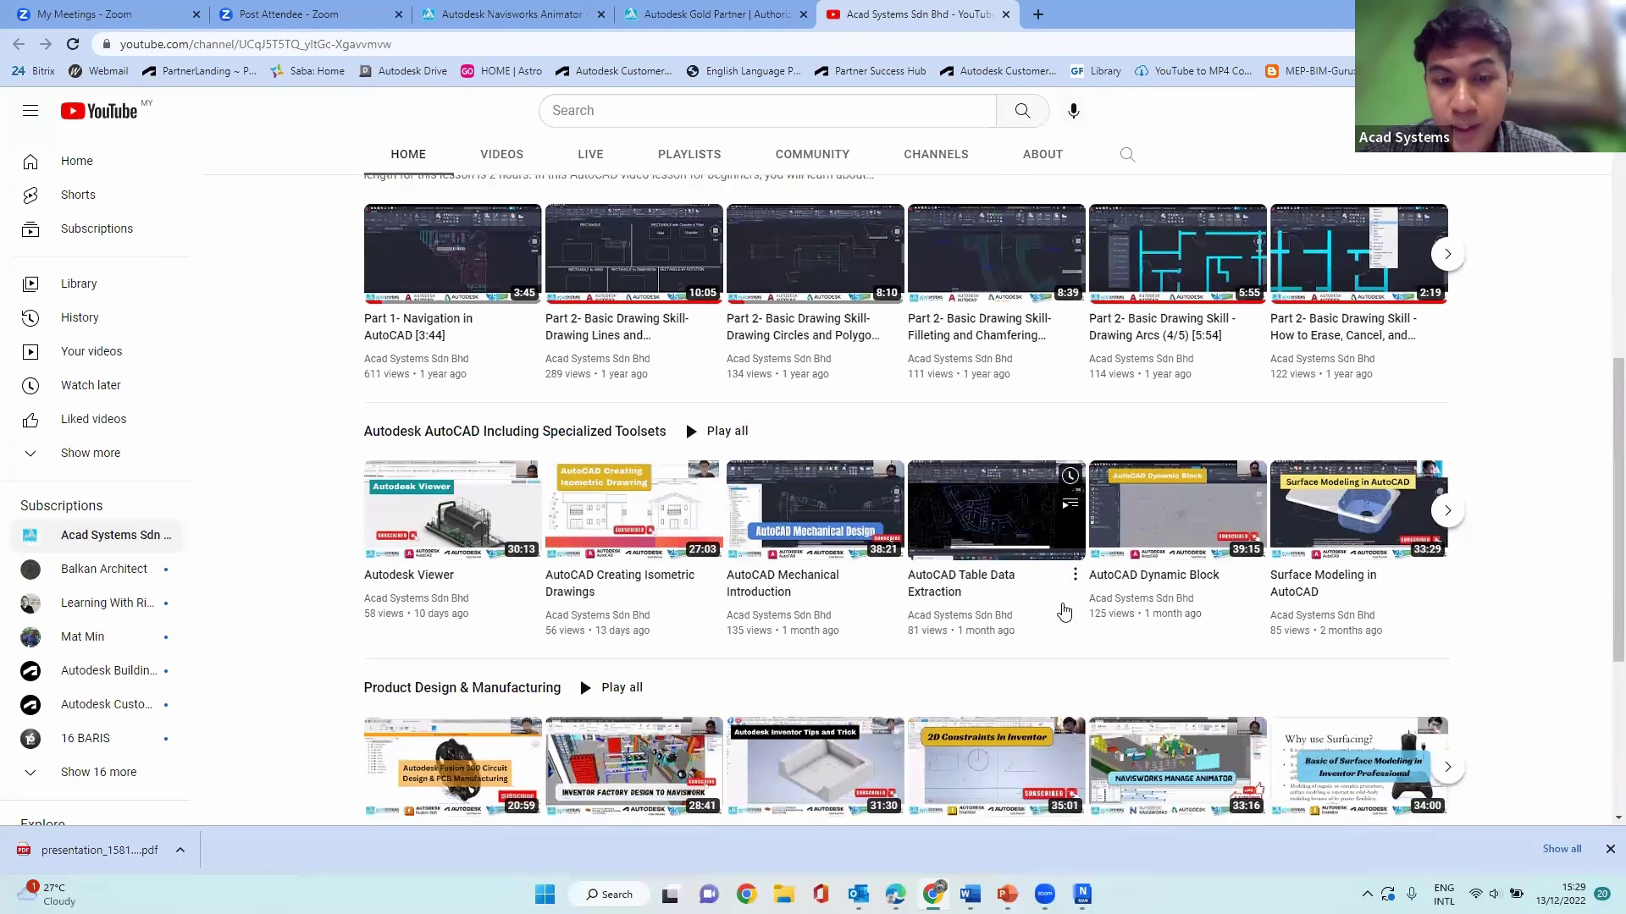
{"action": "scroll", "coordinate": [1016, 542], "scroll_direction": "down", "scroll_amount": 2}
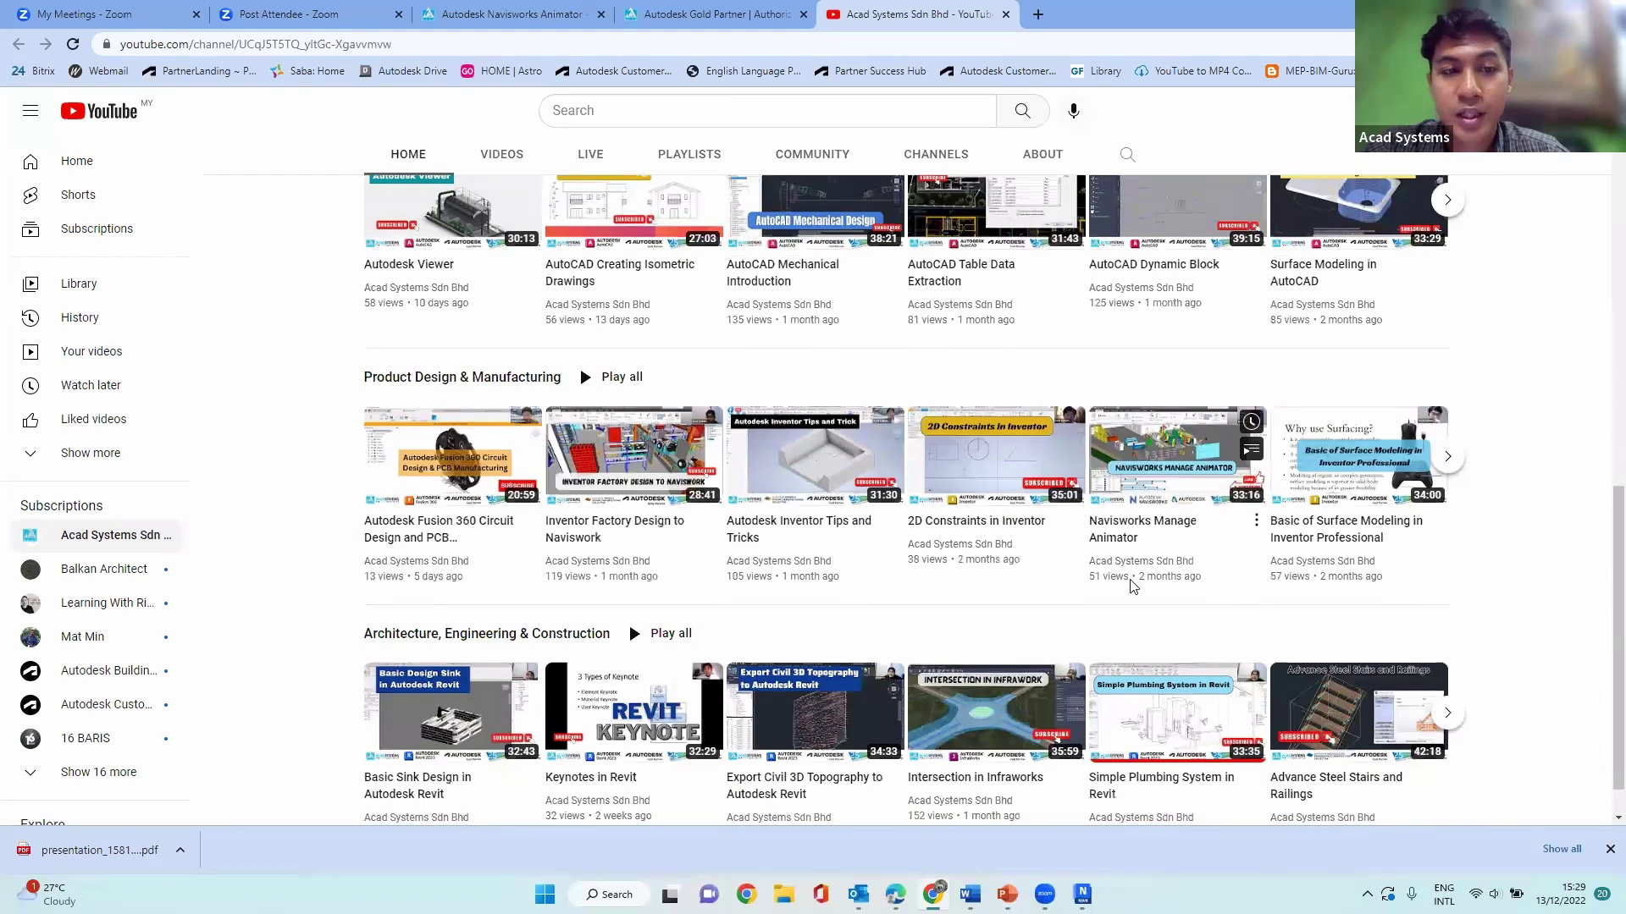
{"action": "scroll", "coordinate": [1059, 482], "scroll_direction": "down", "scroll_amount": 1}
{"action": "scroll", "coordinate": [995, 483], "scroll_direction": "up", "scroll_amount": 3}
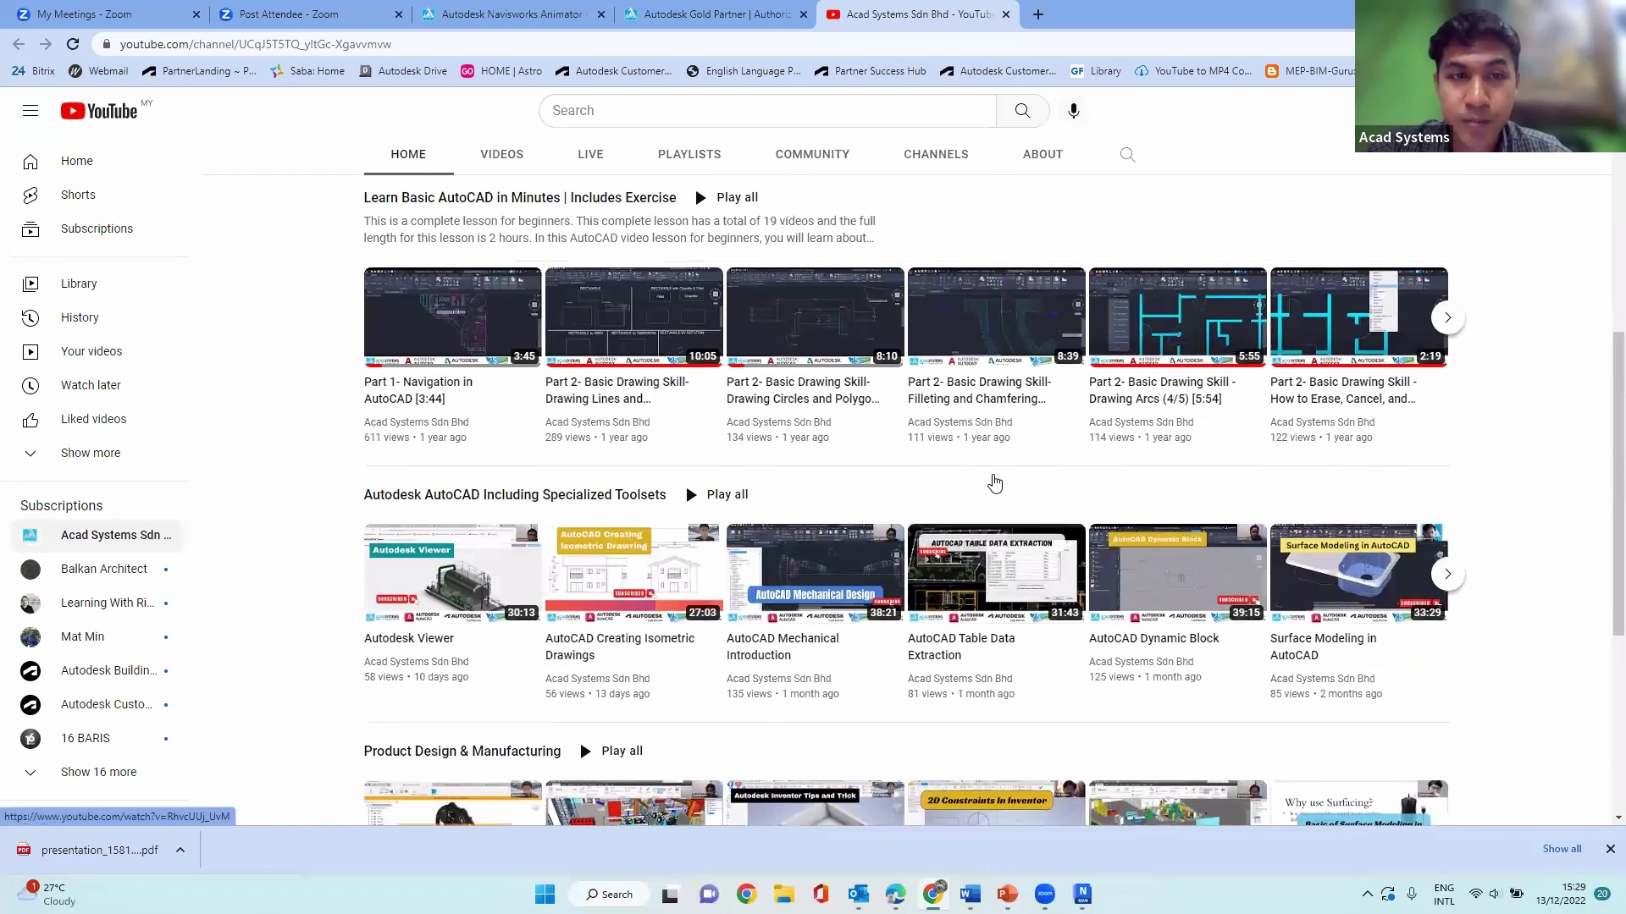
{"action": "scroll", "coordinate": [995, 483], "scroll_direction": "up", "scroll_amount": 3}
{"action": "scroll", "coordinate": [815, 655], "scroll_direction": "up", "scroll_amount": 1}
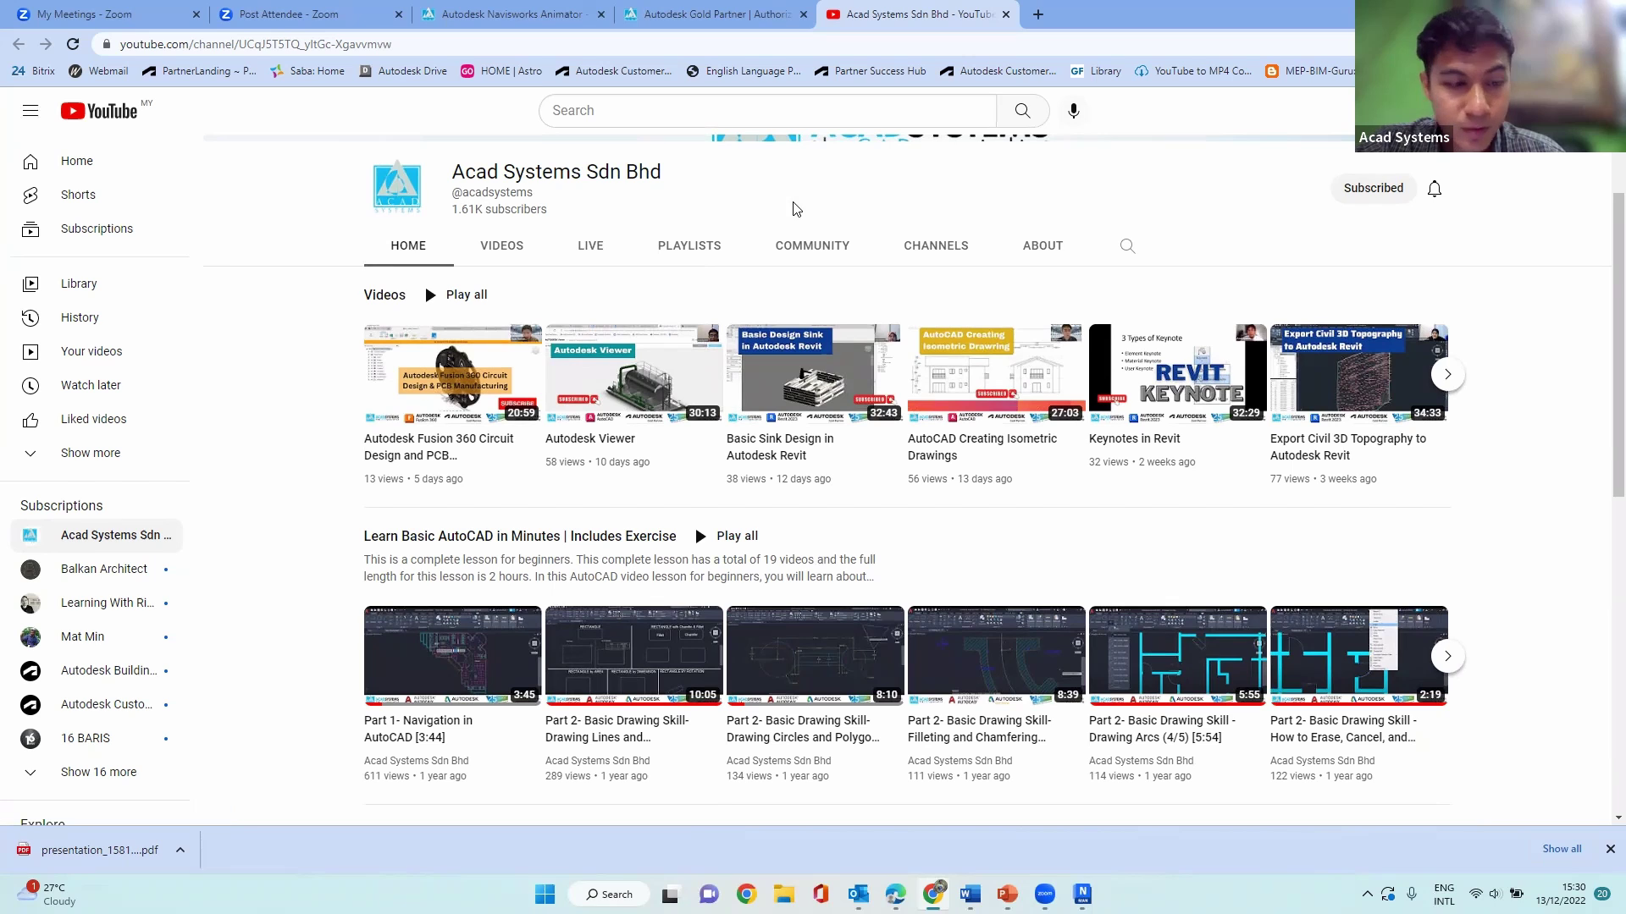
{"action": "triple_click", "coordinate": [790, 299]}
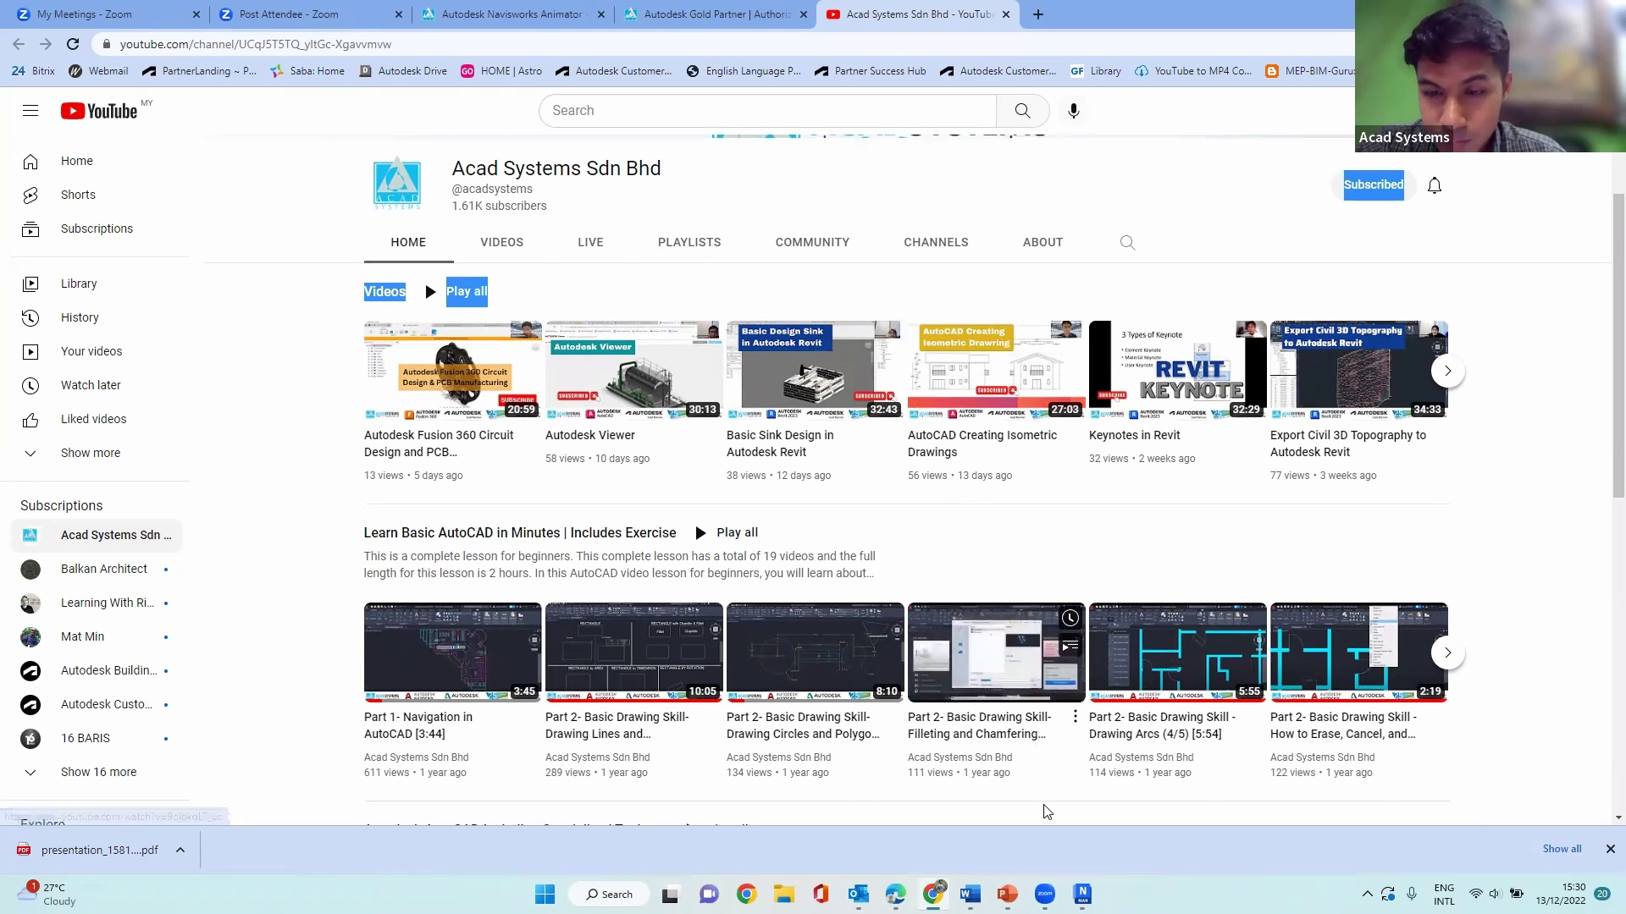
Step: Switch to Navisworks Manage, highlight the Crane Rotate and Semi selection sets one after the other, and clear the selection
{"action": "left_click", "coordinate": [1082, 894]}
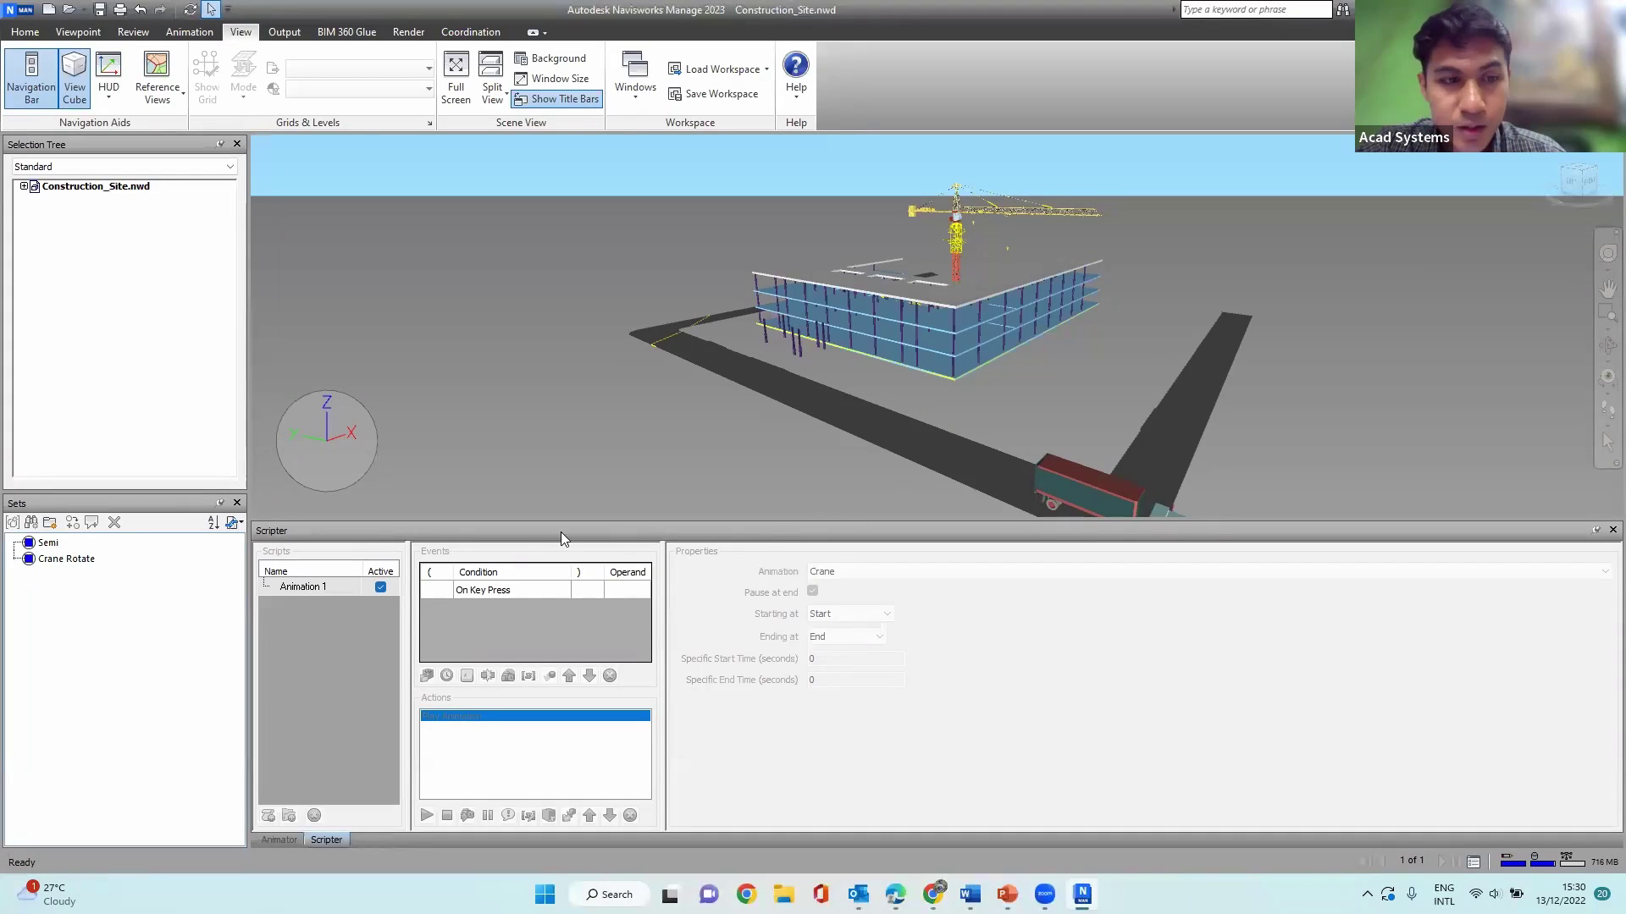
{"action": "left_click", "coordinate": [344, 675]}
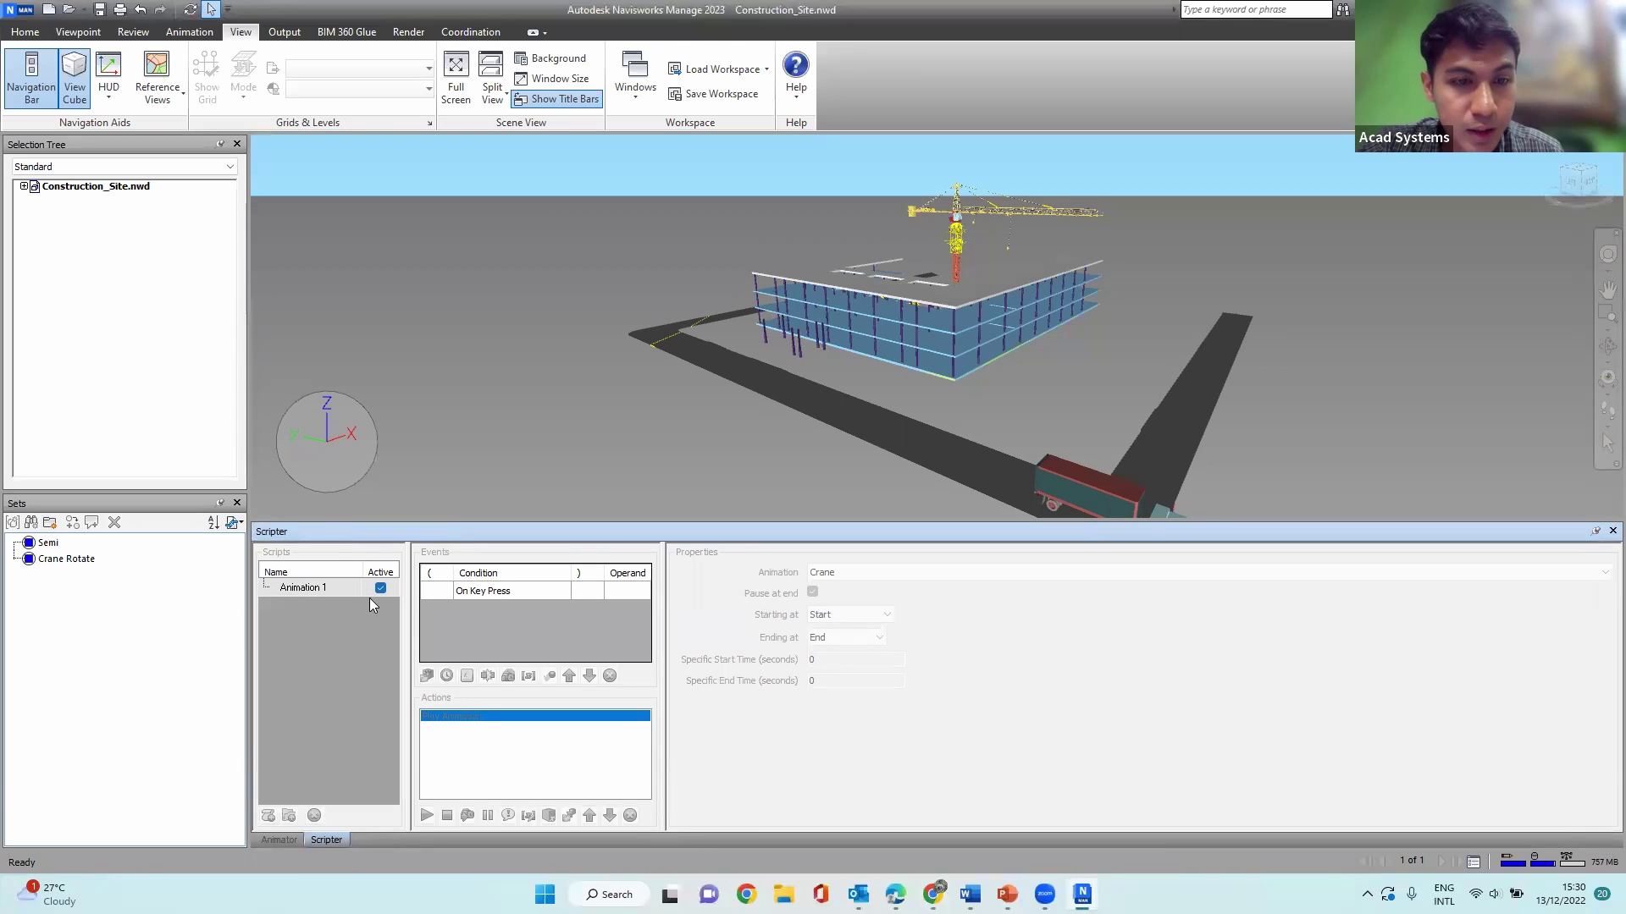
{"action": "left_click", "coordinate": [89, 559]}
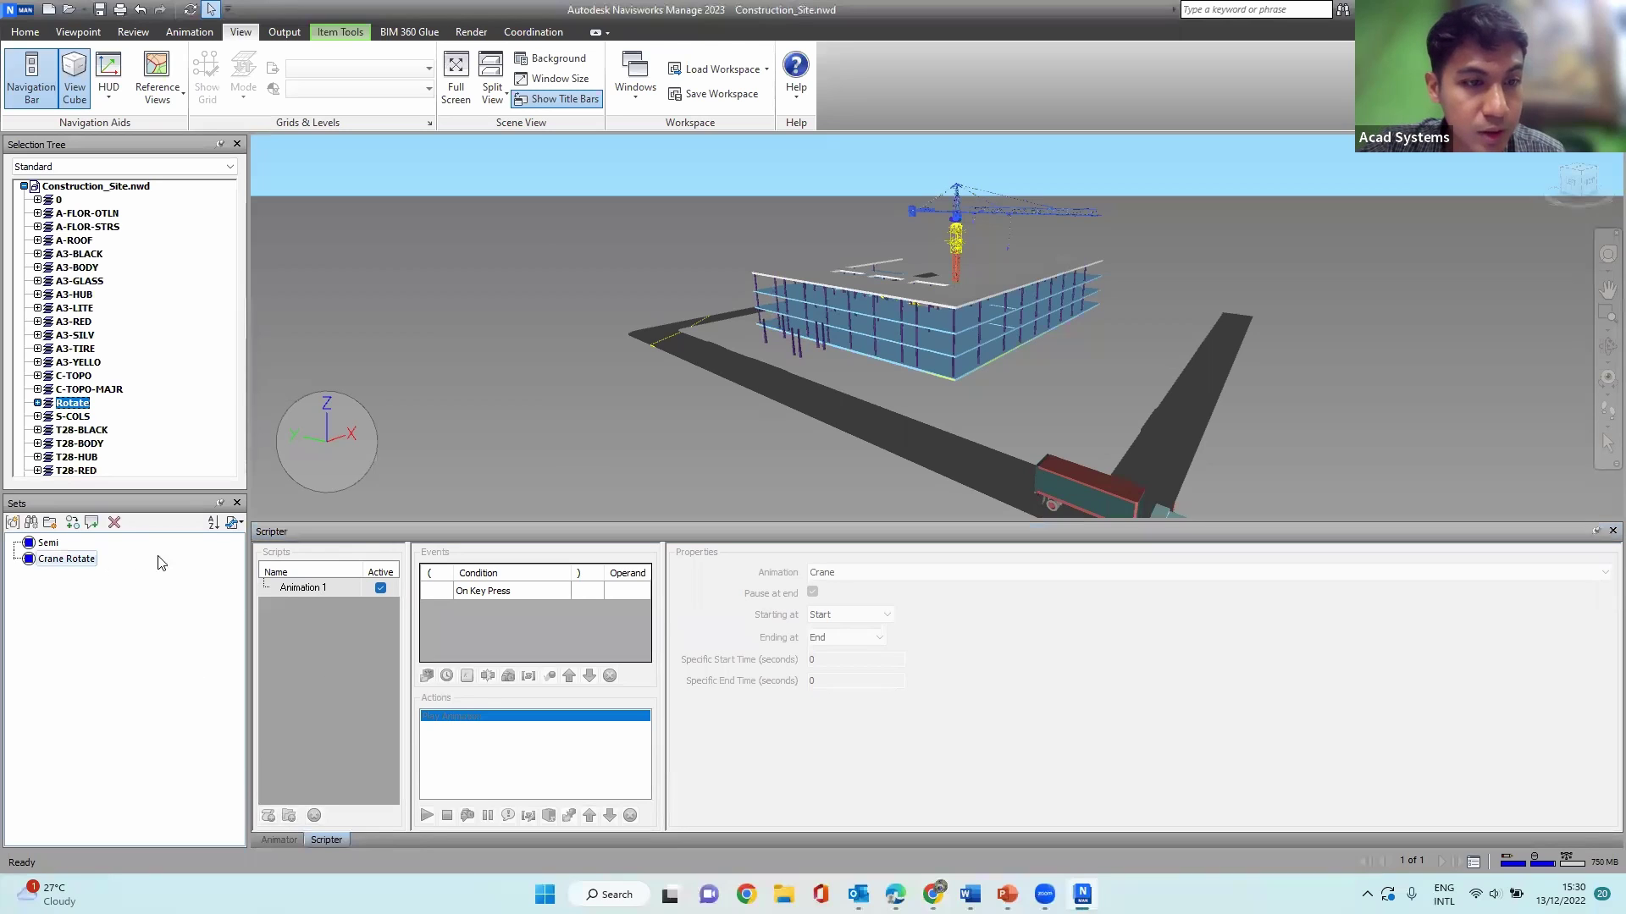
{"action": "left_click", "coordinate": [301, 532]}
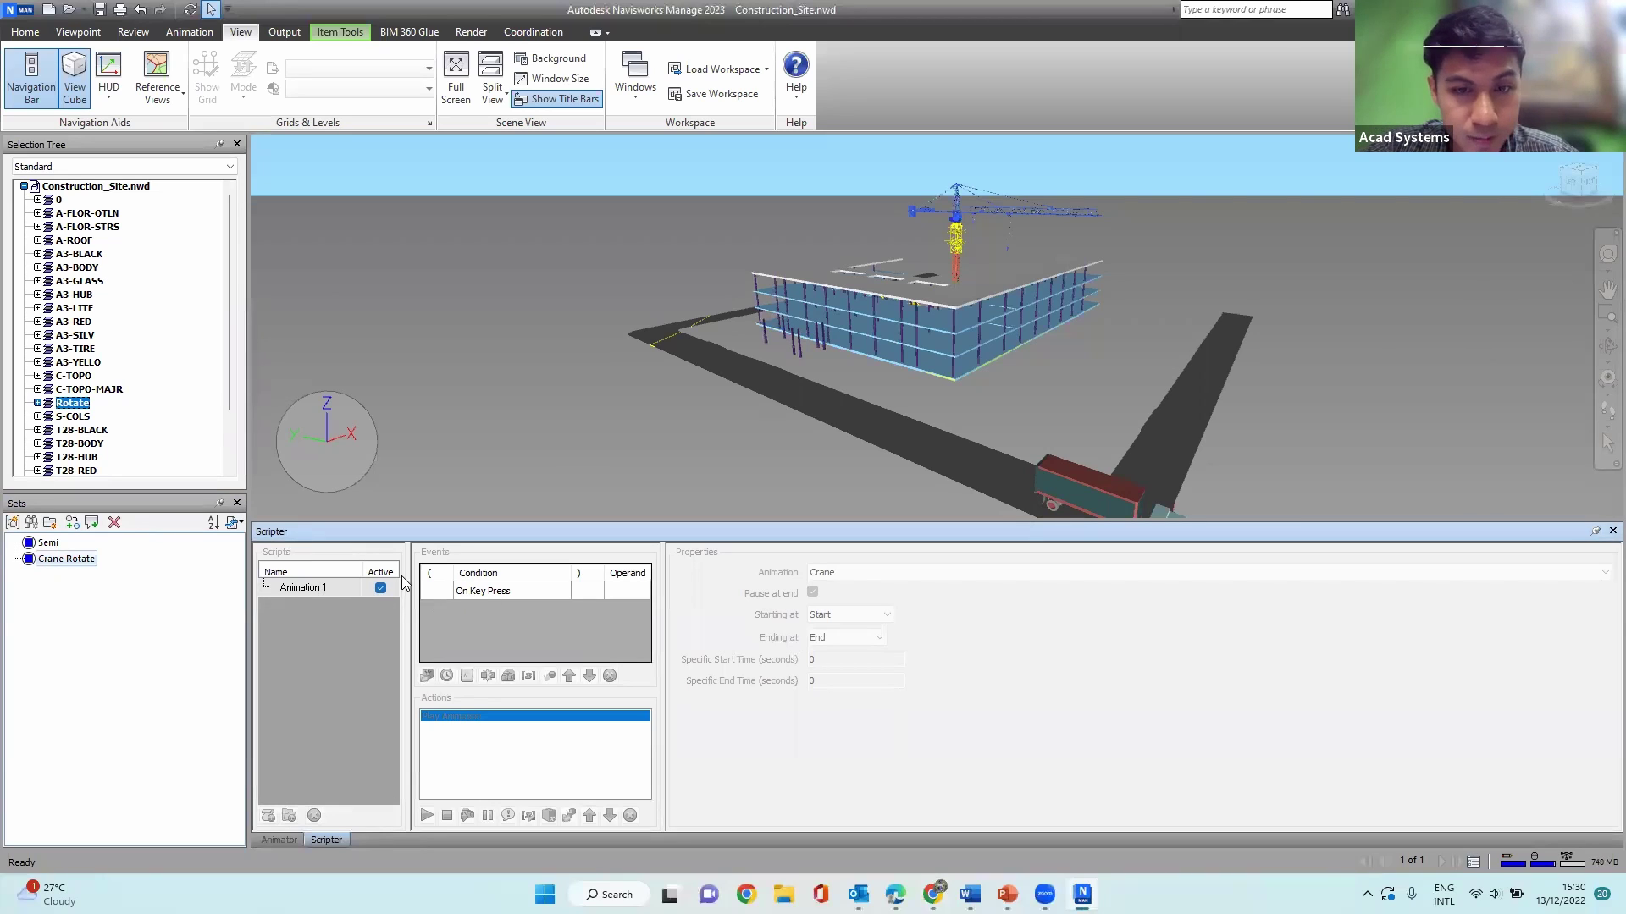
{"action": "left_click", "coordinate": [47, 543]}
{"action": "left_click", "coordinate": [296, 726]}
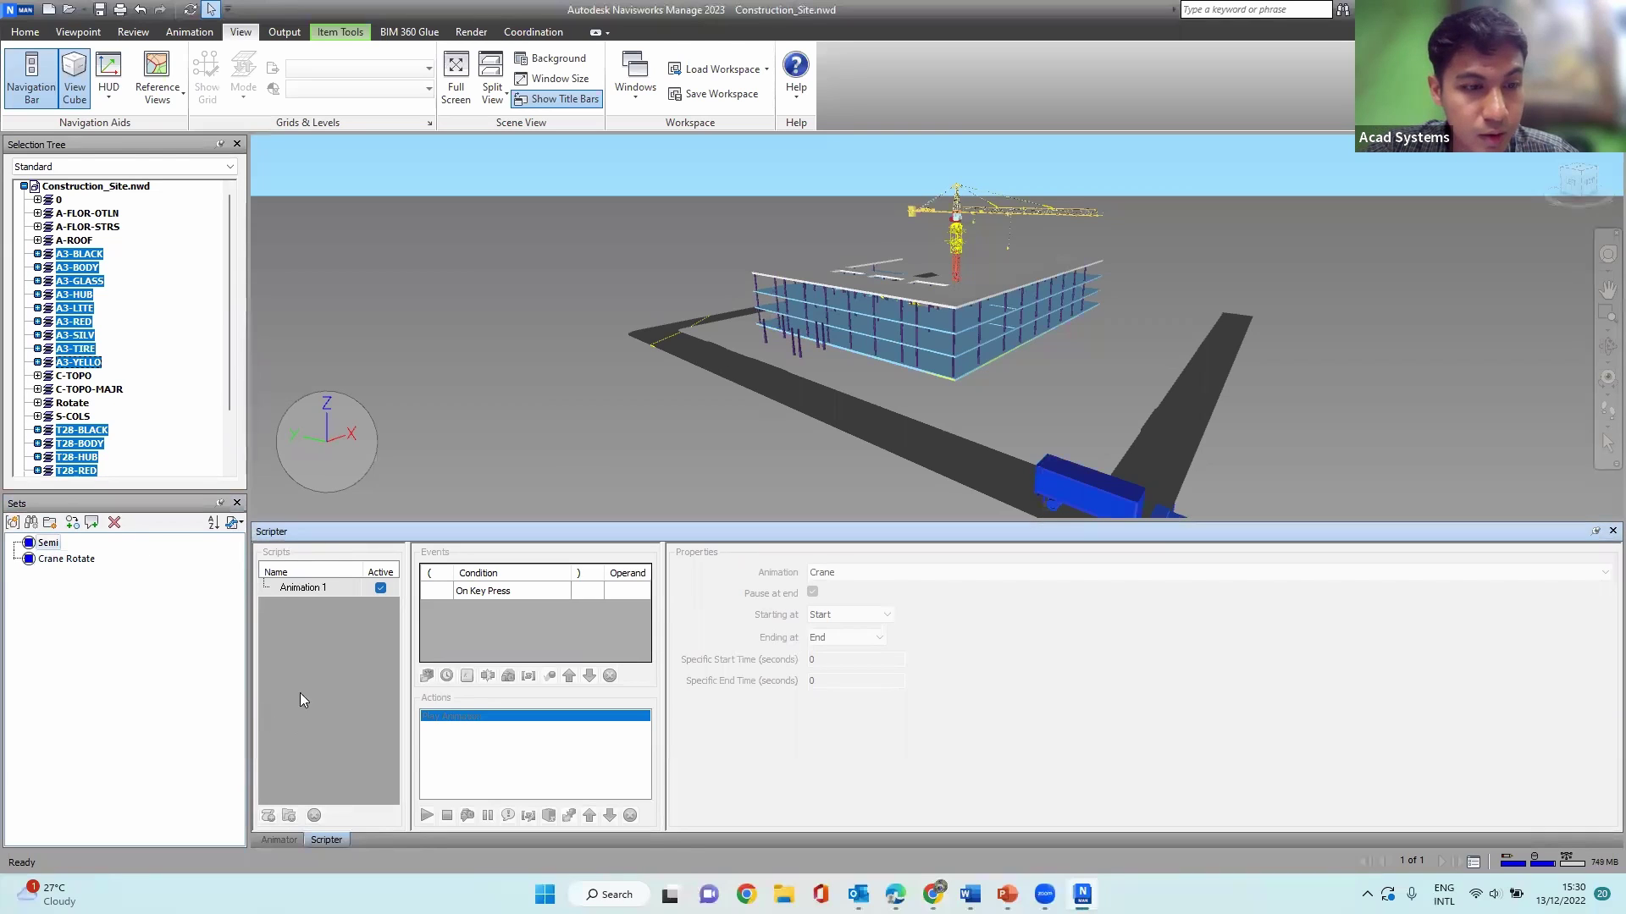
{"action": "key", "text": "Escape"}
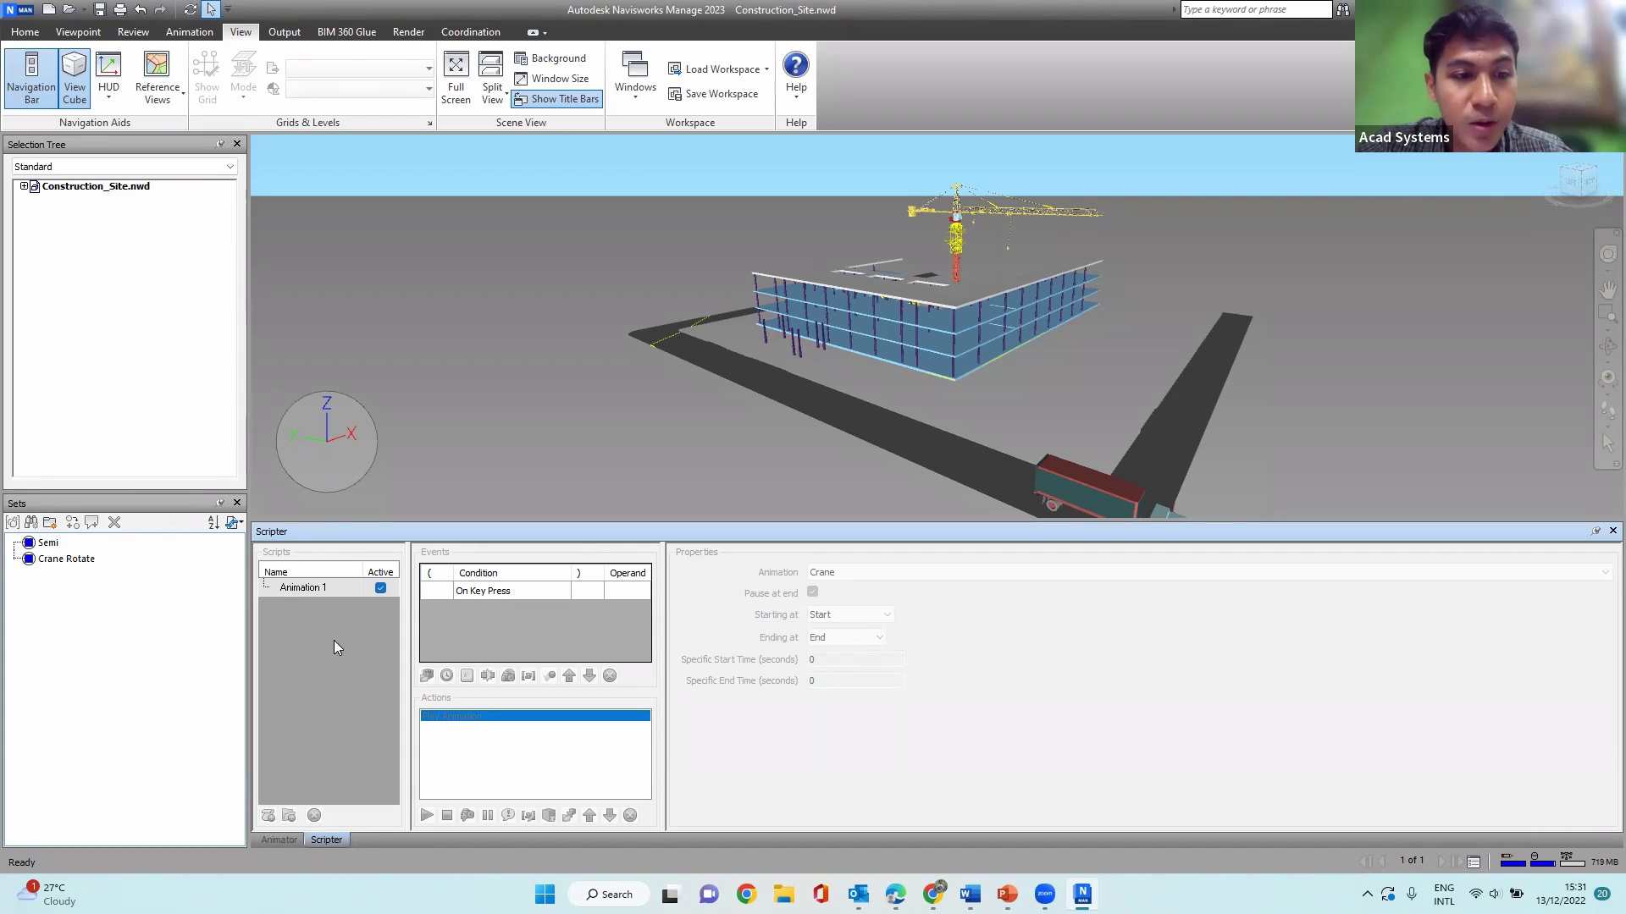
Step: Bring up the Home tools and close the Scripter window so the Animator timeline takes its place
{"action": "left_click", "coordinate": [23, 33]}
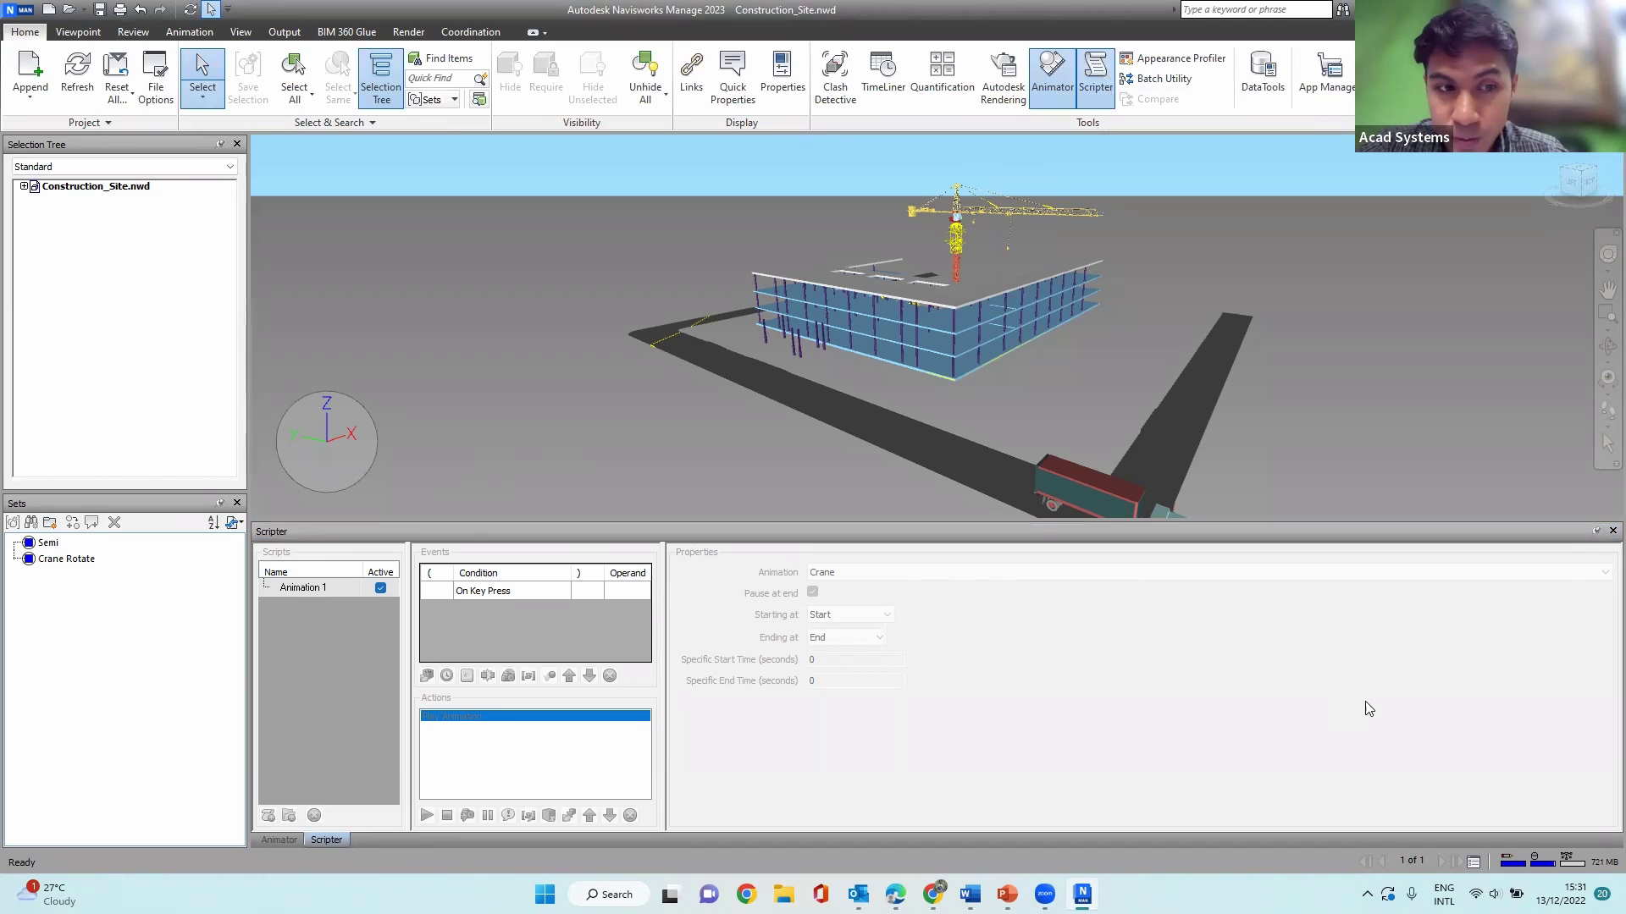
{"action": "left_click", "coordinate": [318, 641]}
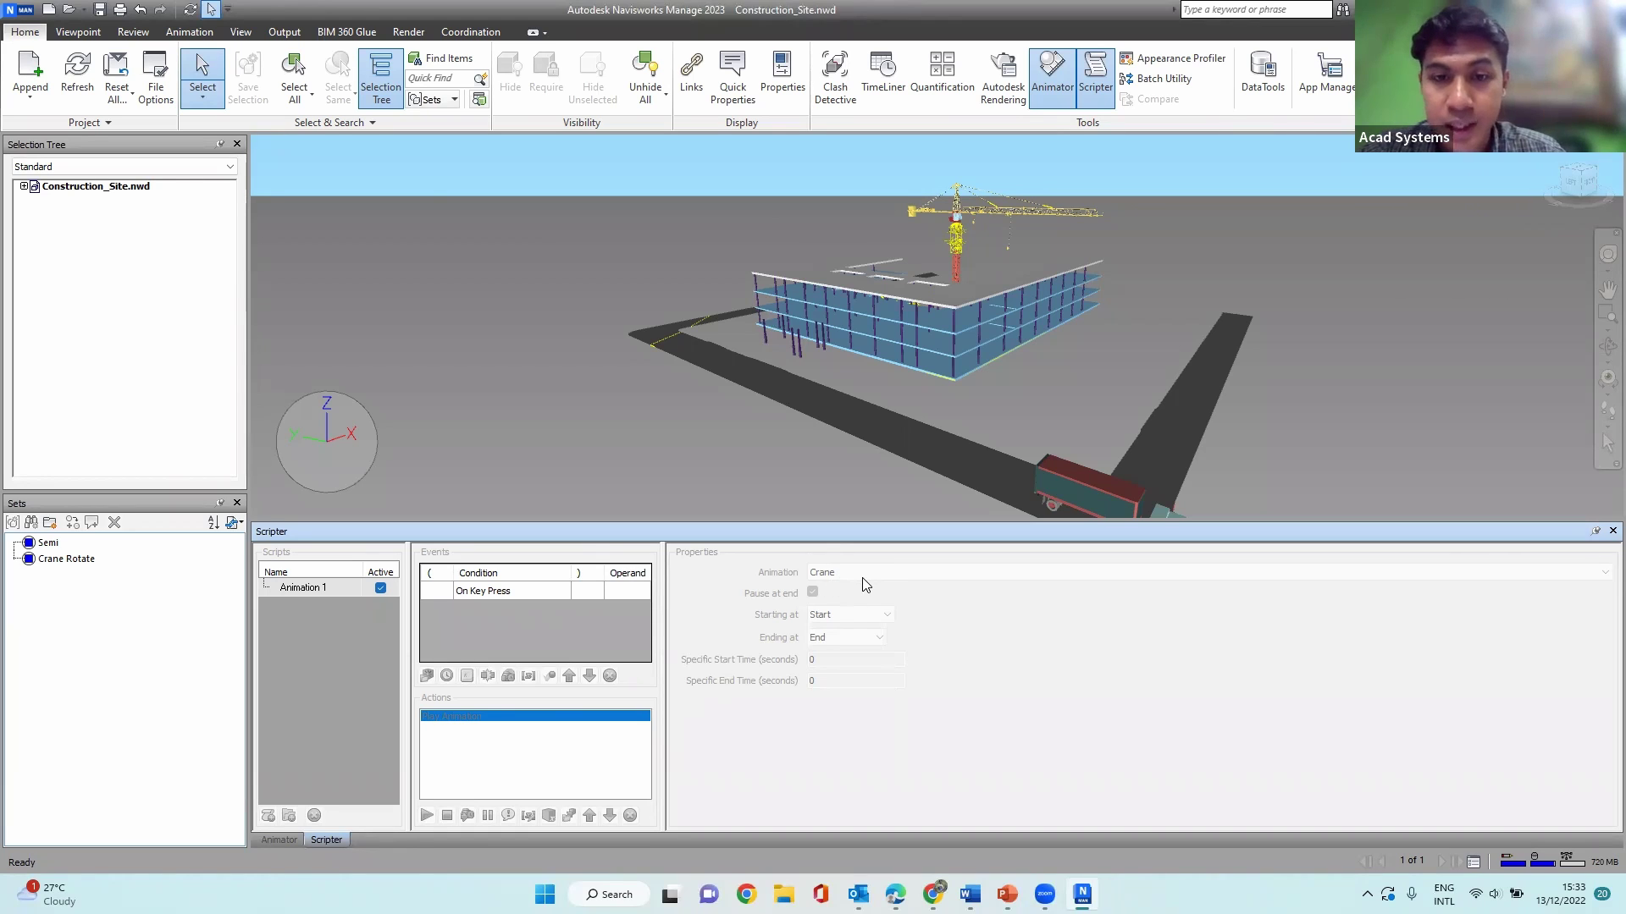
{"action": "left_click", "coordinate": [1612, 531]}
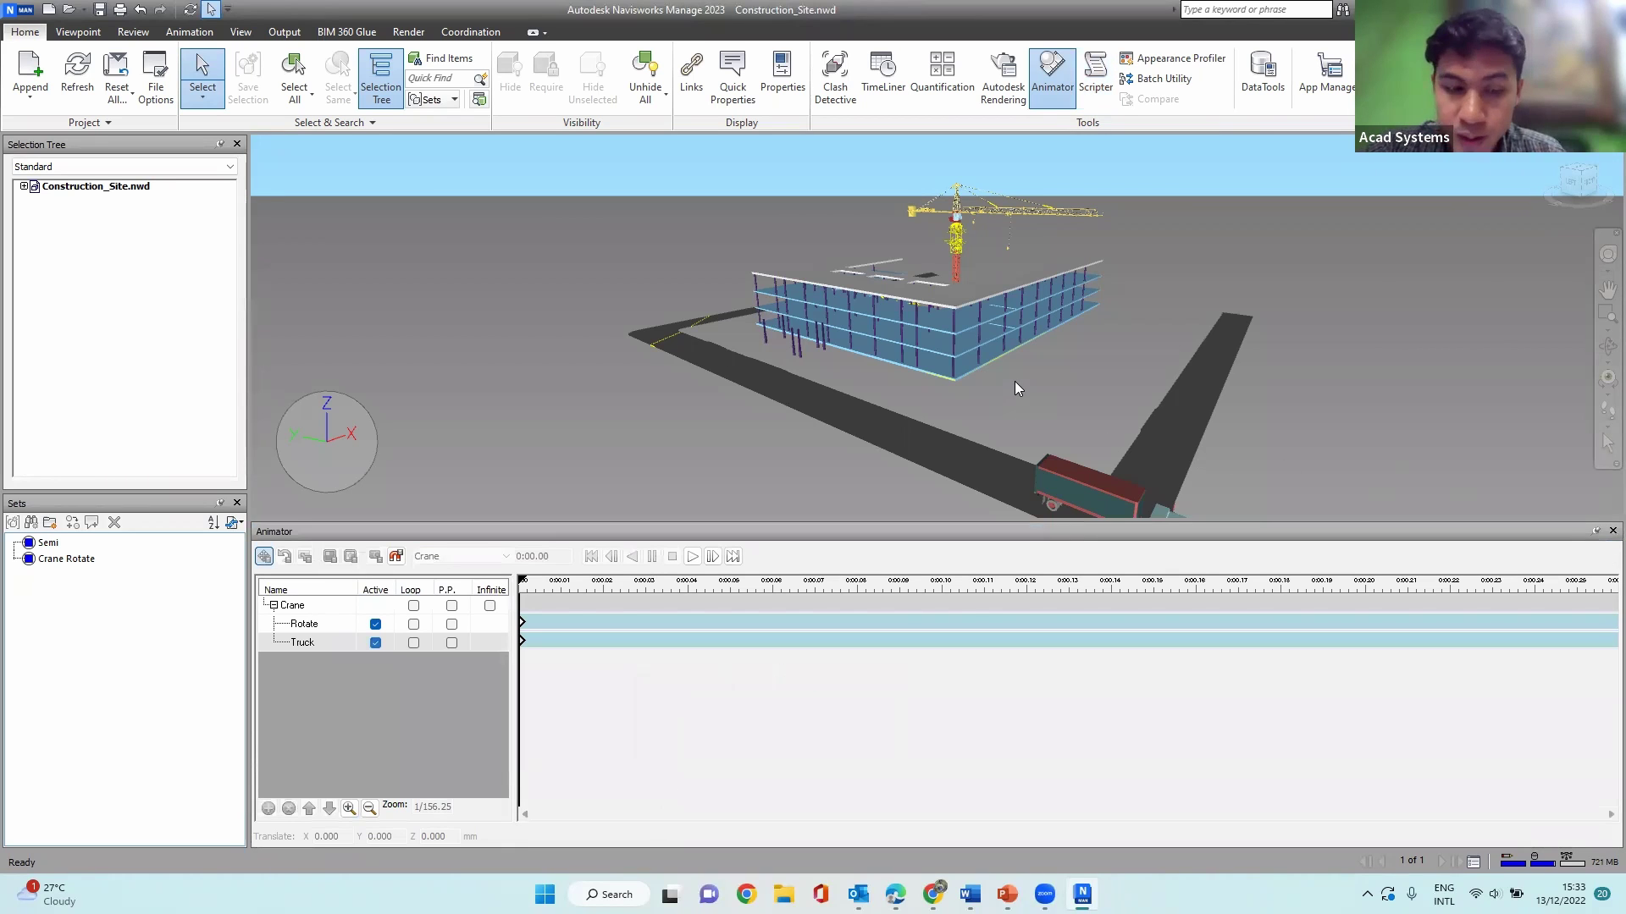